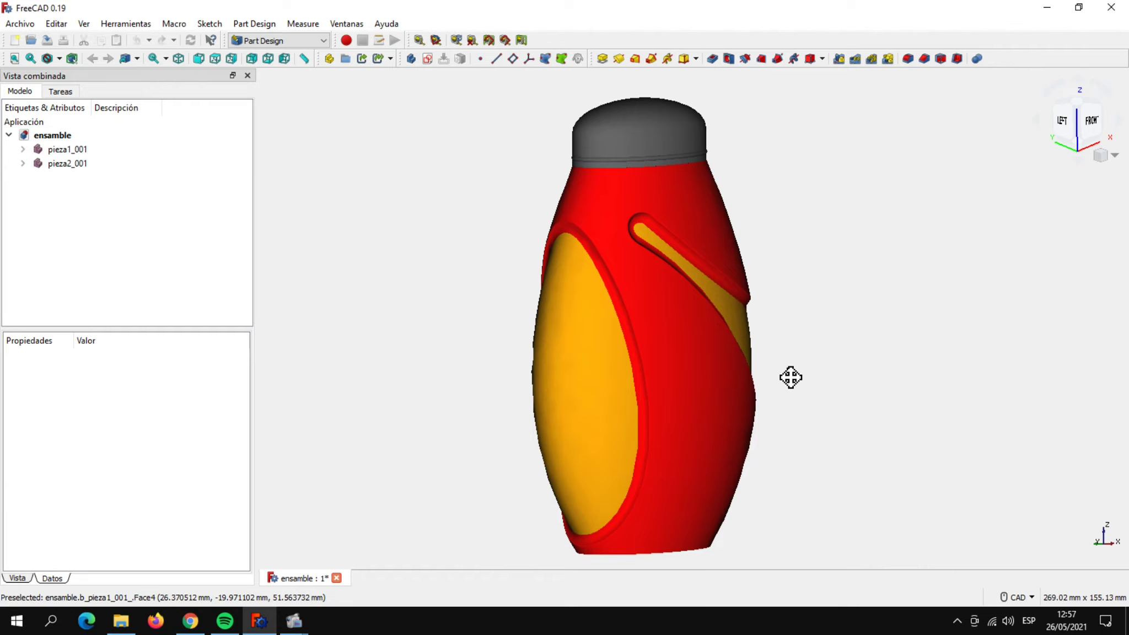
Orbit the finished two-part bottle model to view it from the front.
{"action": "mouse_move", "coordinate": [788, 378]}
{"action": "middle_mouse_down"}
{"action": "mouse_move", "coordinate": [642, 375]}
{"action": "mouse_move", "coordinate": [1000, 288]}
{"action": "mouse_move", "coordinate": [942, 225]}
{"action": "mouse_move", "coordinate": [778, 224]}
{"action": "mouse_move", "coordinate": [625, 307]}
{"action": "mouse_move", "coordinate": [589, 369]}
{"action": "mouse_move", "coordinate": [639, 398]}
{"action": "mouse_move", "coordinate": [778, 403]}
{"action": "mouse_move", "coordinate": [1054, 356]}
{"action": "mouse_move", "coordinate": [1075, 187]}
{"action": "mouse_move", "coordinate": [826, 124]}
{"action": "mouse_move", "coordinate": [495, 191]}
{"action": "mouse_move", "coordinate": [537, 350]}
{"action": "mouse_move", "coordinate": [952, 388]}
{"action": "mouse_move", "coordinate": [1035, 335]}
{"action": "mouse_move", "coordinate": [831, 365]}
{"action": "mouse_move", "coordinate": [518, 371]}
{"action": "mouse_move", "coordinate": [760, 398]}
{"action": "mouse_move", "coordinate": [898, 357]}
{"action": "mouse_move", "coordinate": [974, 366]}
{"action": "mouse_move", "coordinate": [1032, 350]}
{"action": "mouse_move", "coordinate": [1093, 423]}
{"action": "mouse_move", "coordinate": [1060, 354]}
{"action": "mouse_move", "coordinate": [886, 406]}
{"action": "middle_mouse_up"}
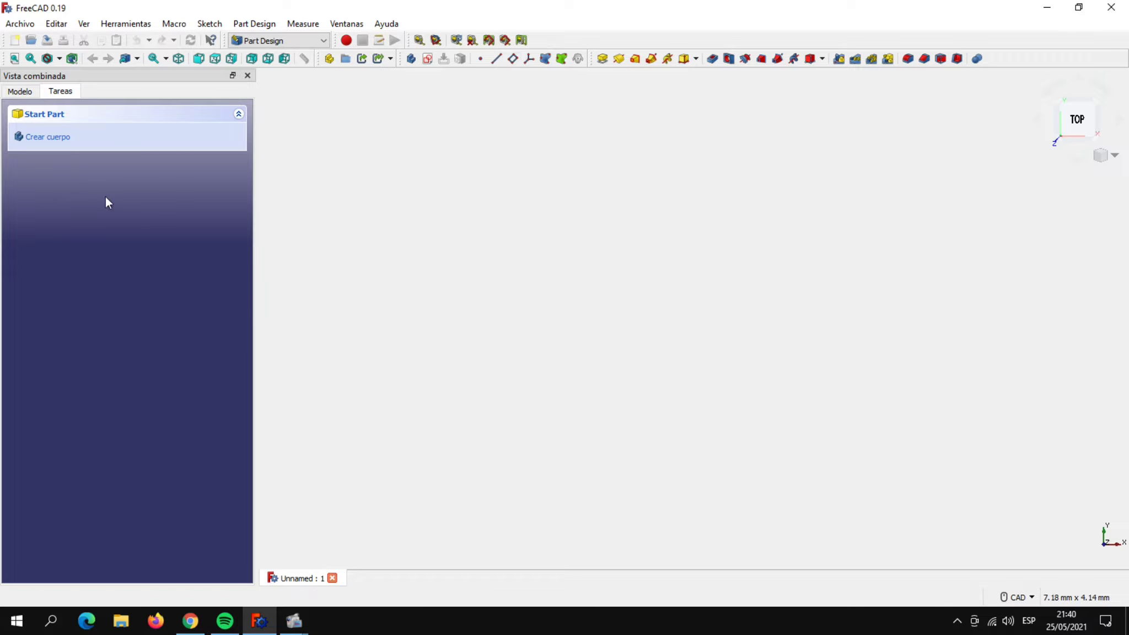
Create a body and start a sketch on the XY_Plane.
{"action": "left_click", "coordinate": [48, 137]}
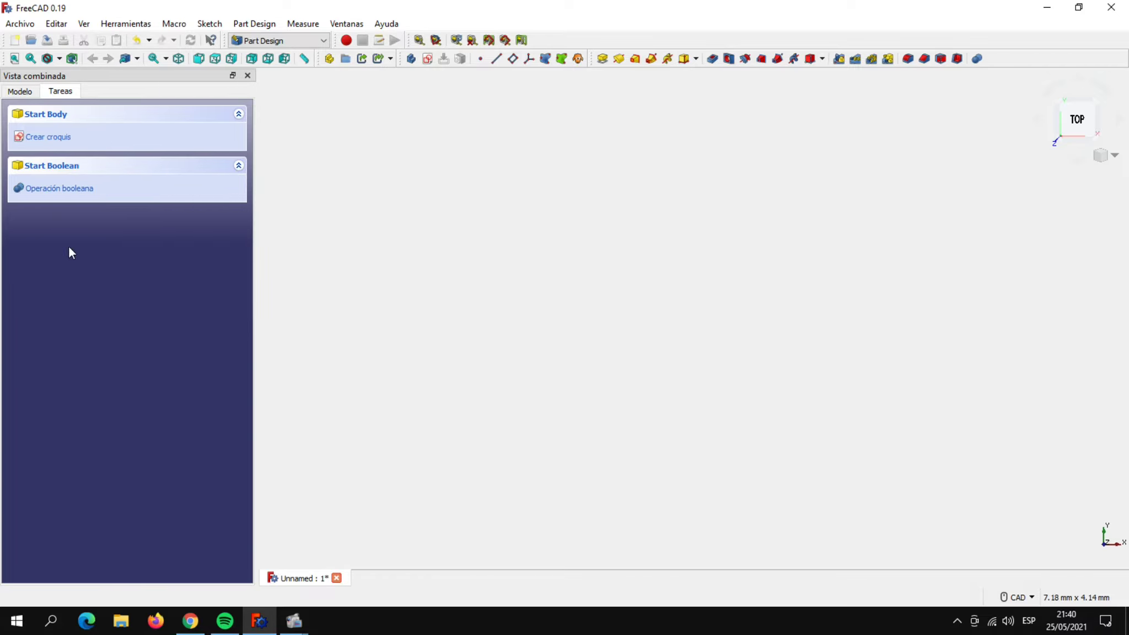
{"action": "left_click", "coordinate": [53, 137]}
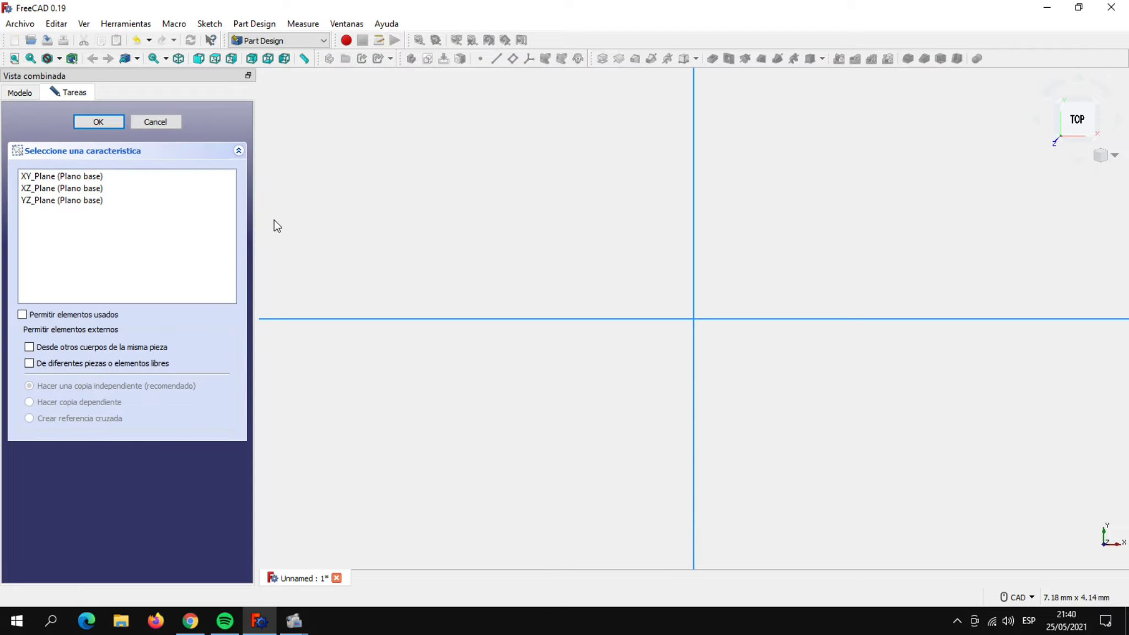
{"action": "left_click", "coordinate": [14, 58]}
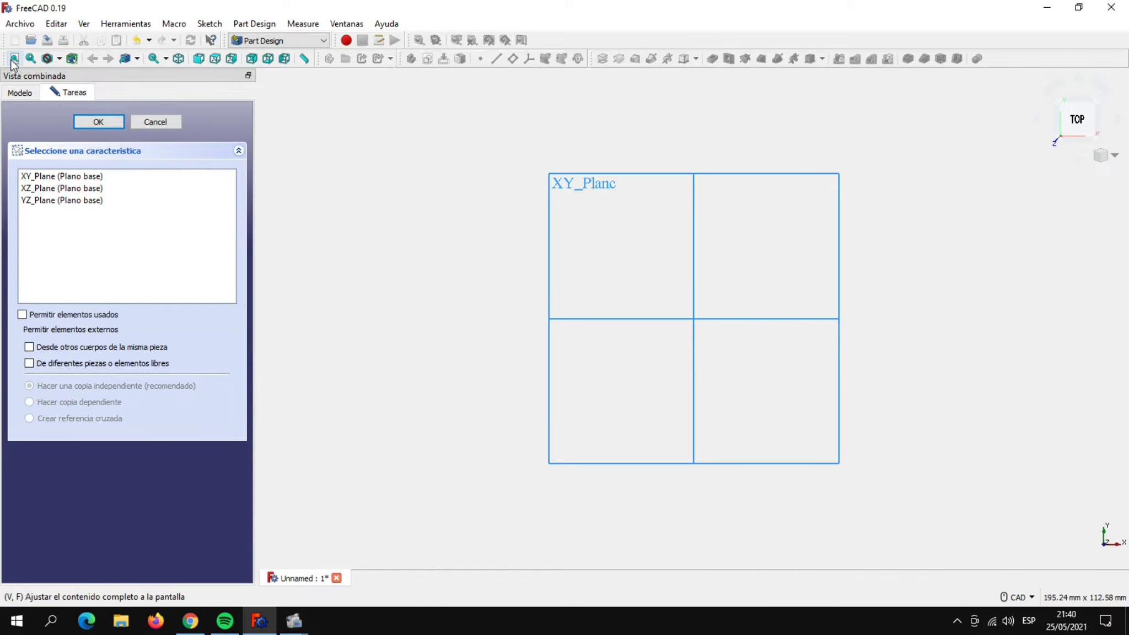
{"action": "left_click", "coordinate": [91, 176]}
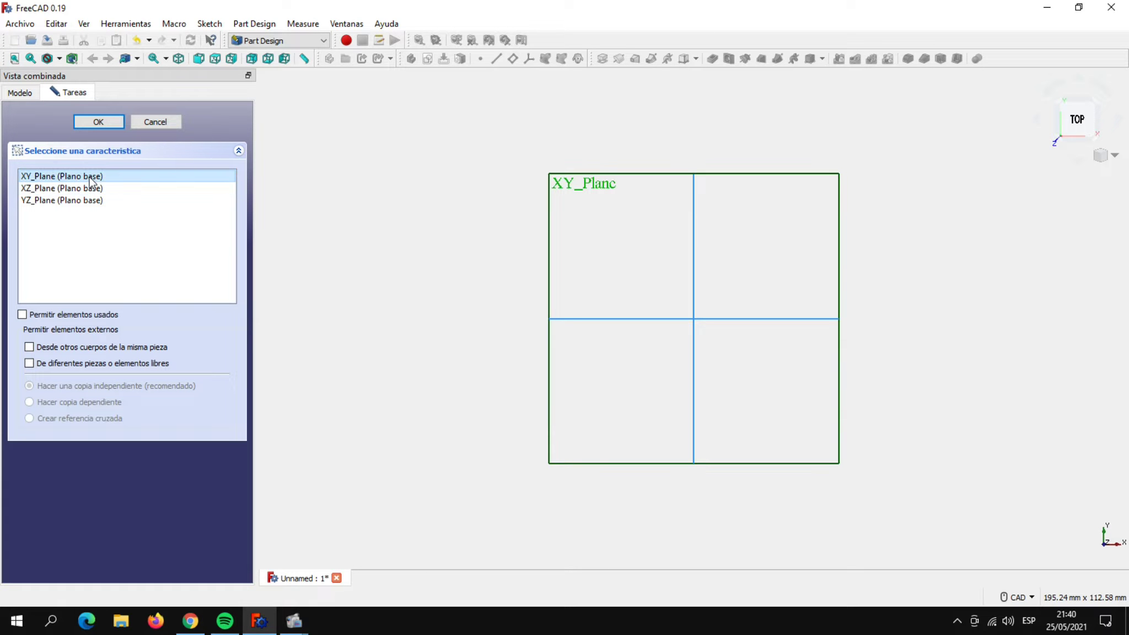
{"action": "left_click", "coordinate": [107, 123]}
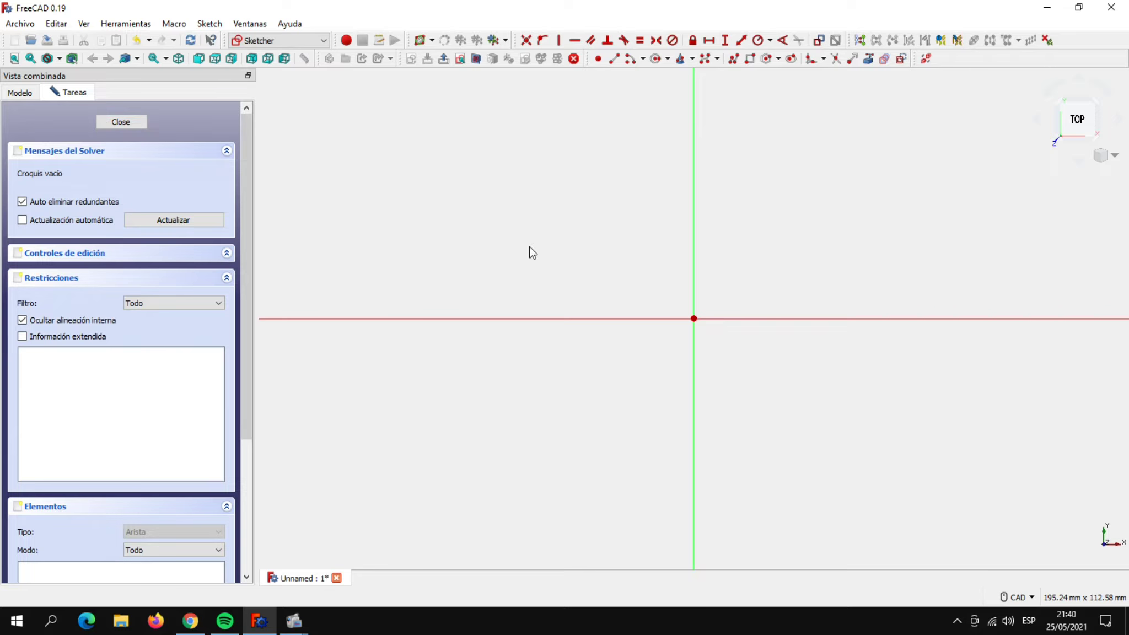
Draw an ellipse centred on the origin.
{"action": "left_click", "coordinate": [692, 58]}
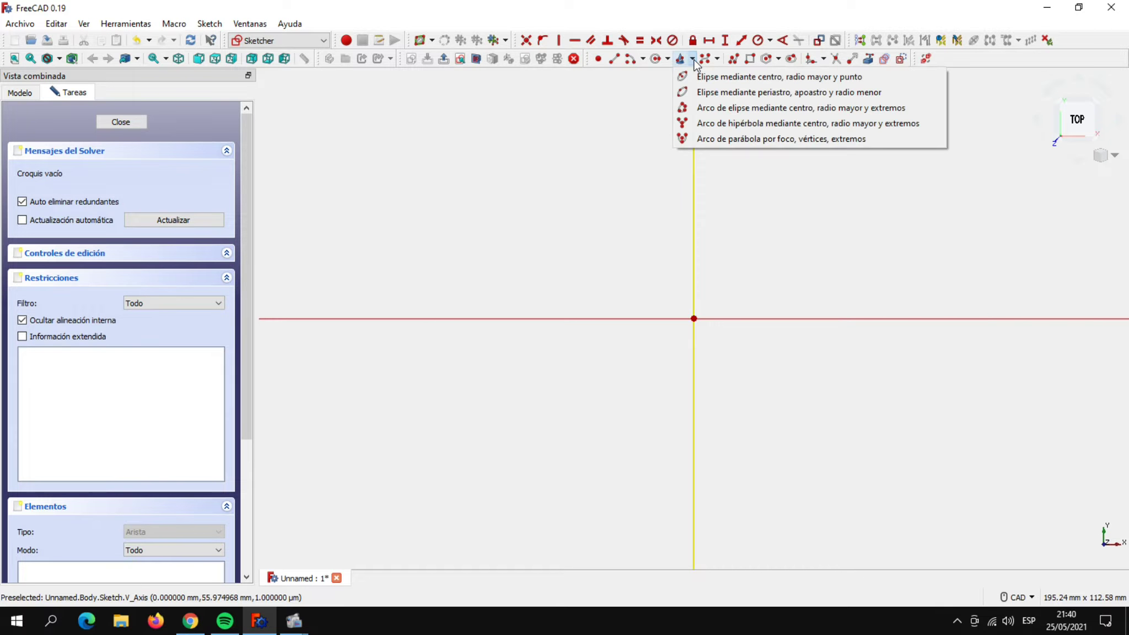
{"action": "left_click", "coordinate": [715, 78]}
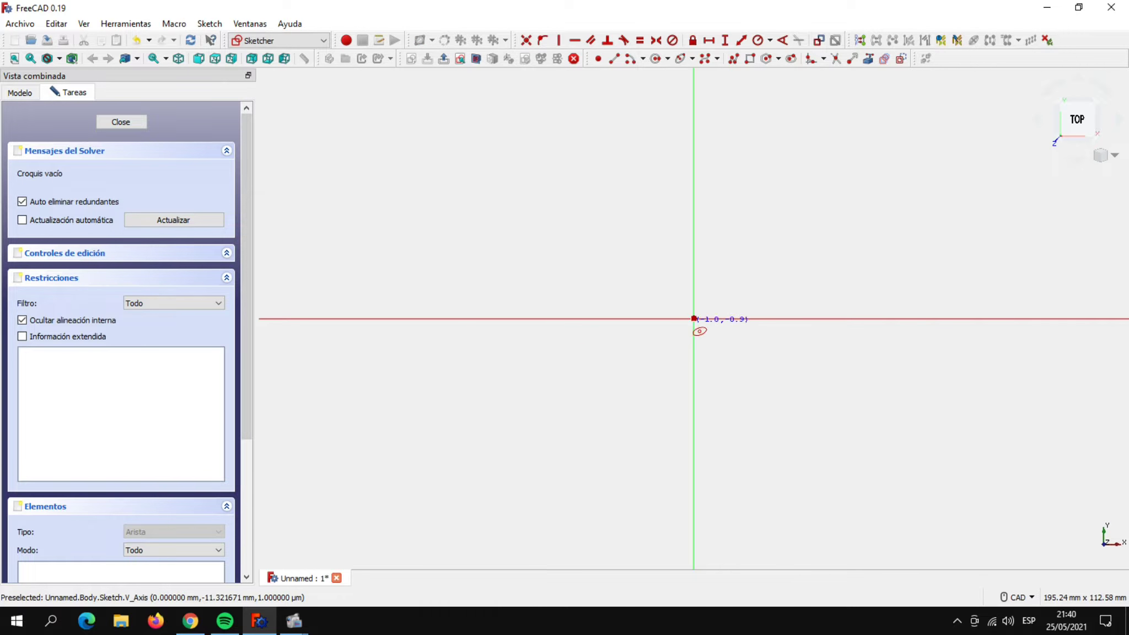
{"action": "left_click", "coordinate": [693, 318]}
{"action": "left_click", "coordinate": [792, 299]}
{"action": "left_click", "coordinate": [812, 357]}
{"action": "right_click", "coordinate": [887, 229]}
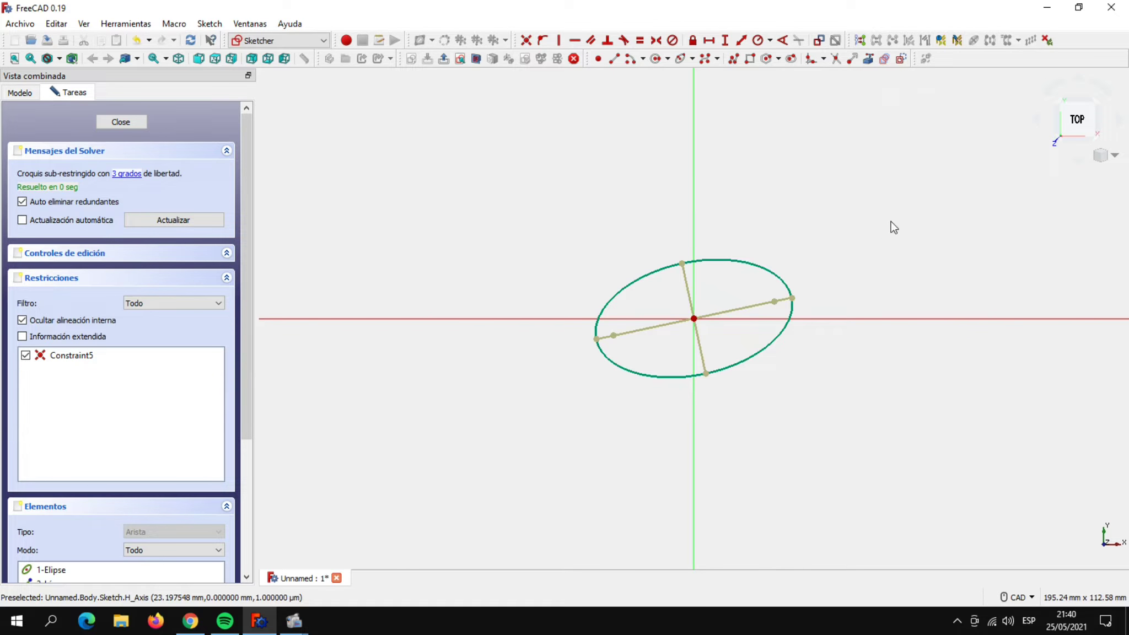
Make the ellipse's minor axis vertical and set its width to 50 mm.
{"action": "left_click", "coordinate": [686, 285]}
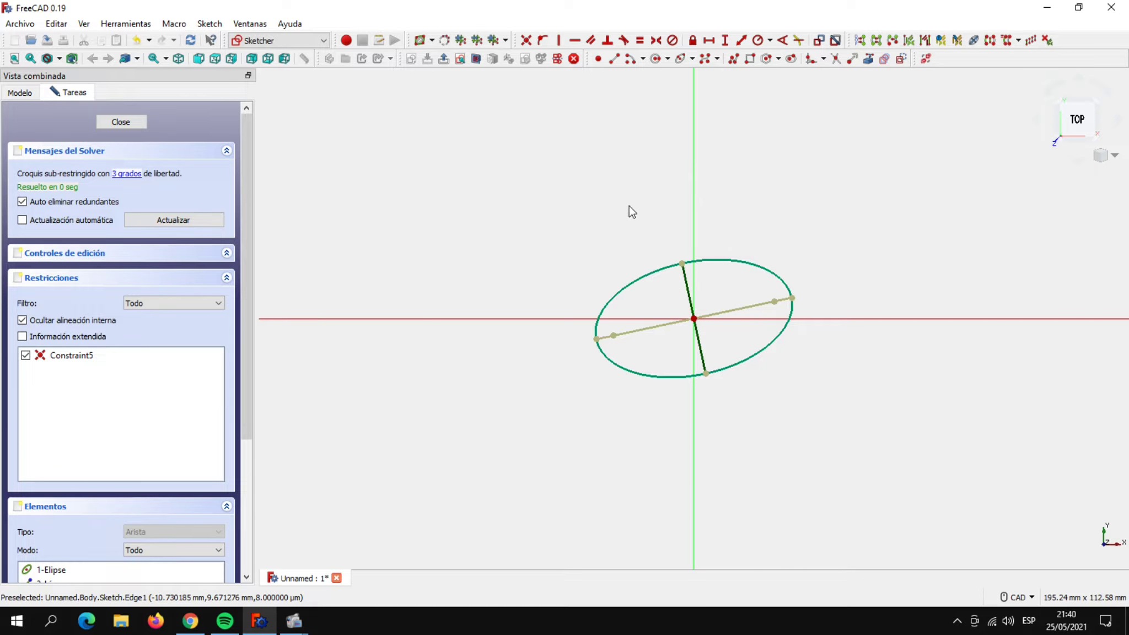
{"action": "left_click", "coordinate": [558, 39]}
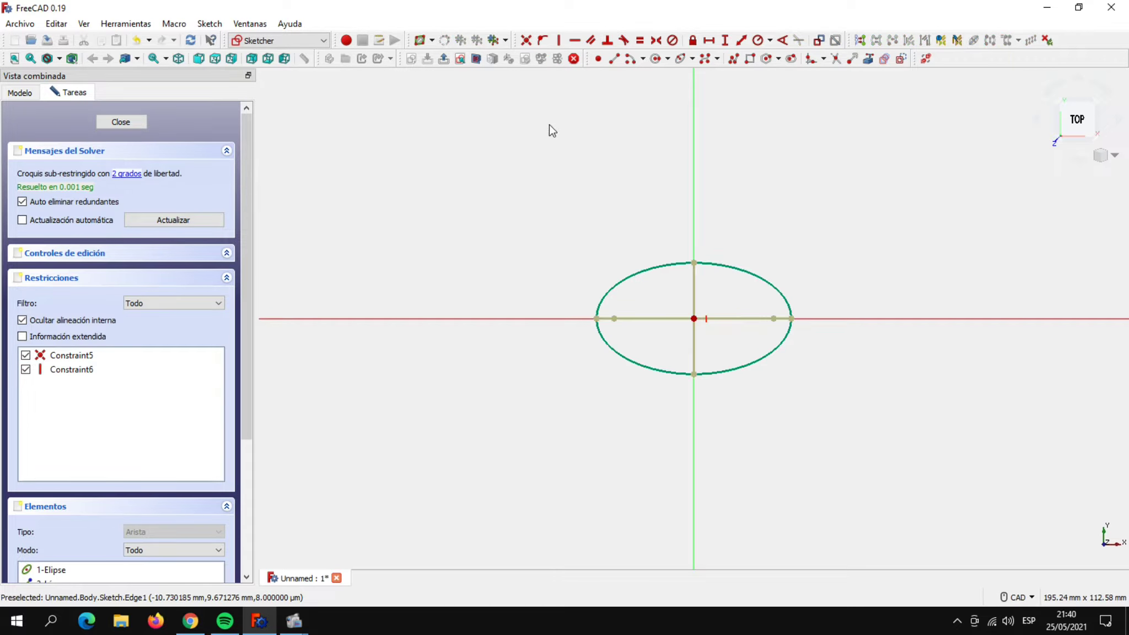
{"action": "left_click", "coordinate": [649, 319]}
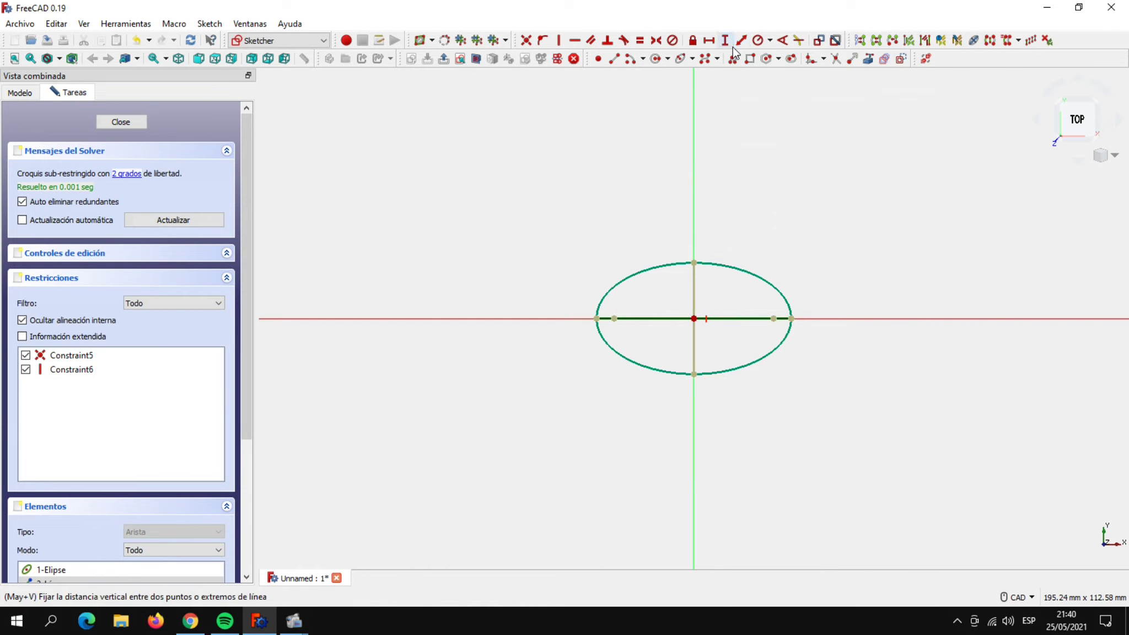
{"action": "left_click", "coordinate": [709, 40]}
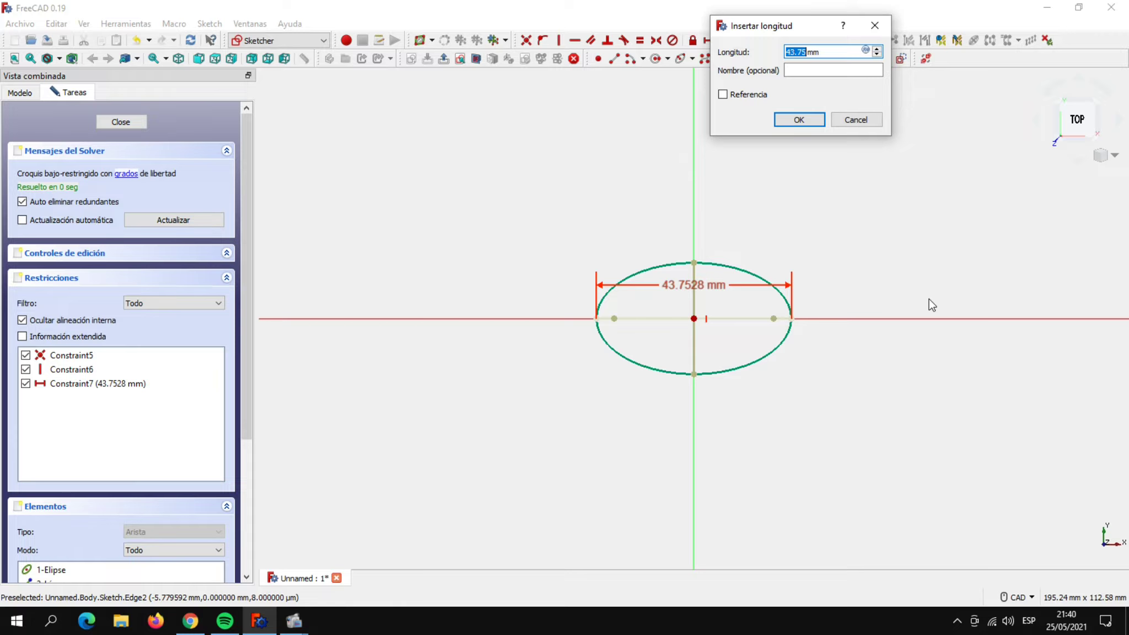
{"action": "type", "text": "50"}
{"action": "key", "text": "Return"}
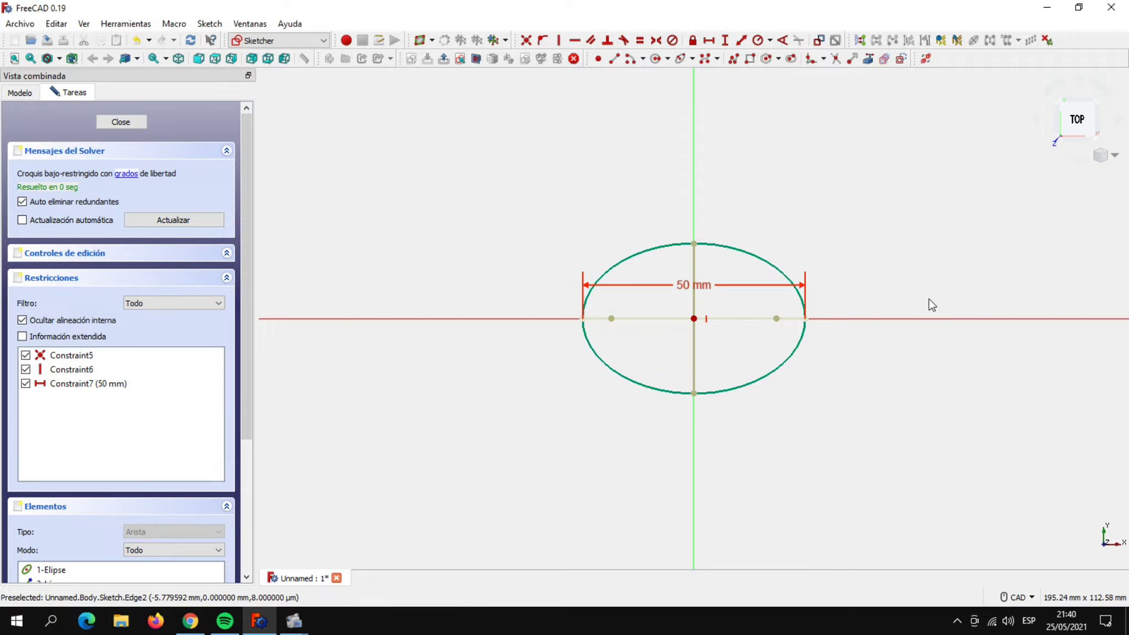
Set the ellipse height to 30 mm and close the sketch.
{"action": "left_click", "coordinate": [694, 359]}
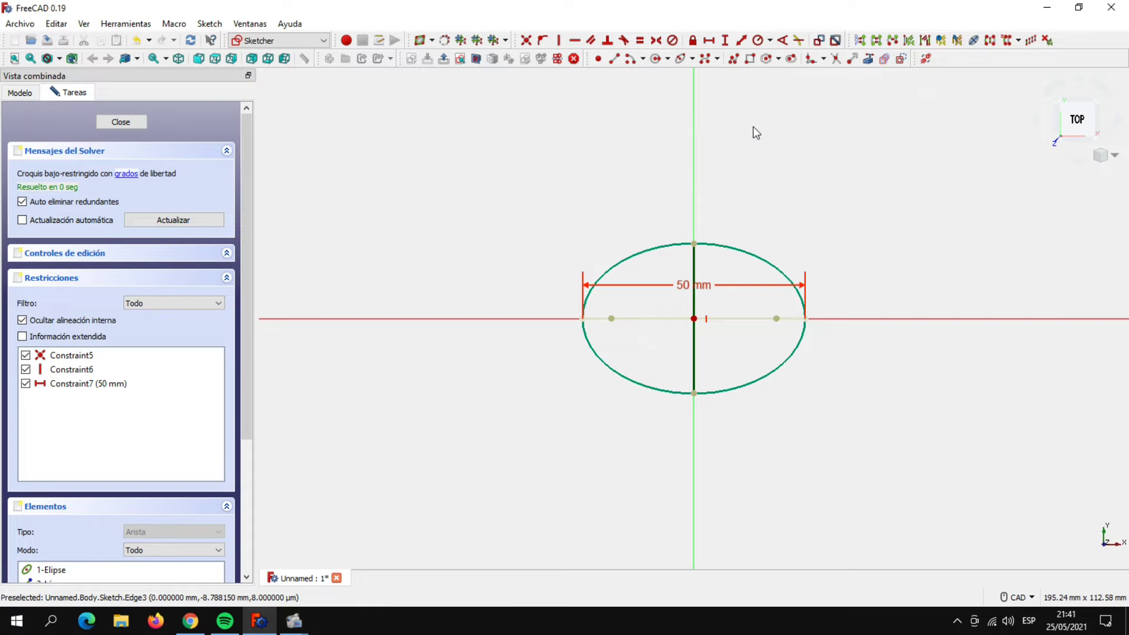
{"action": "left_click", "coordinate": [725, 39]}
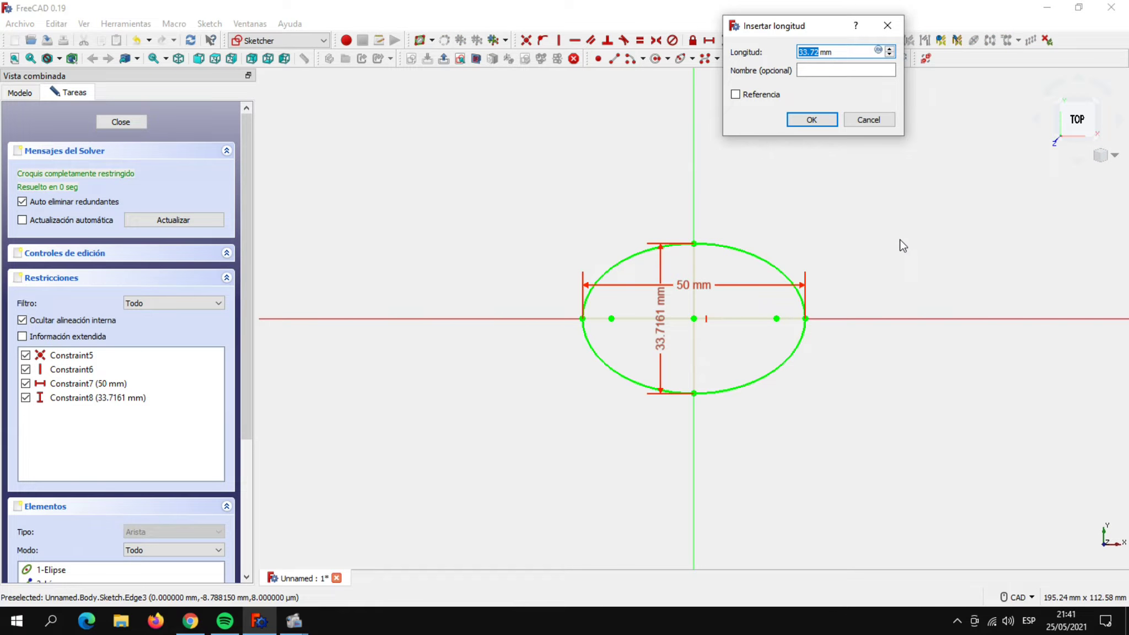
{"action": "type", "text": "3"}
{"action": "left_click", "coordinate": [812, 121]}
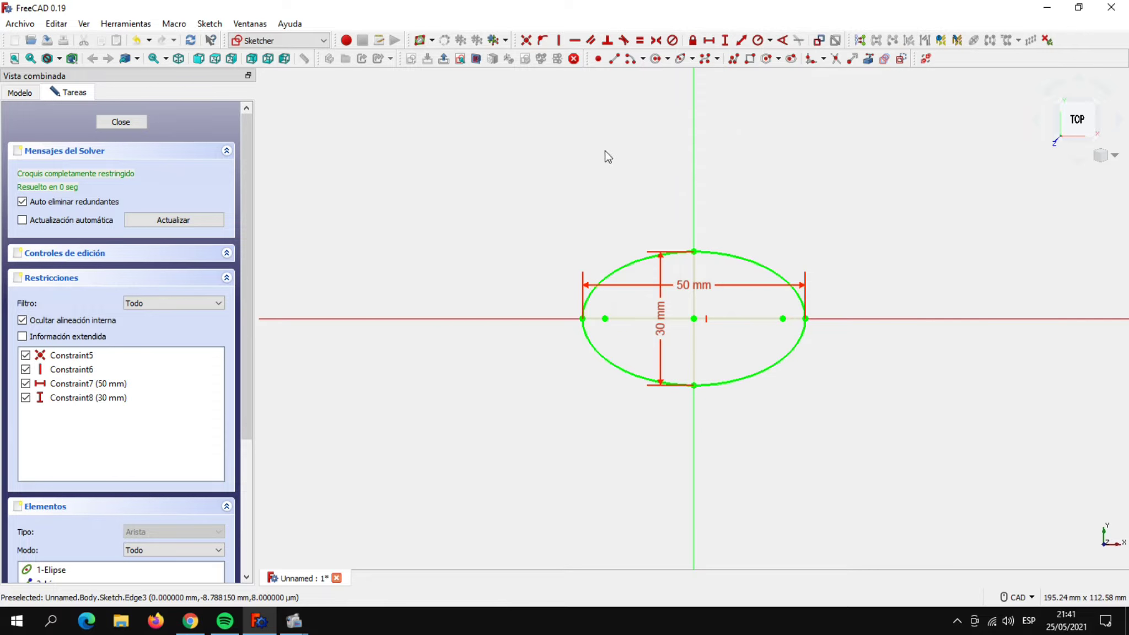
{"action": "left_click", "coordinate": [134, 123]}
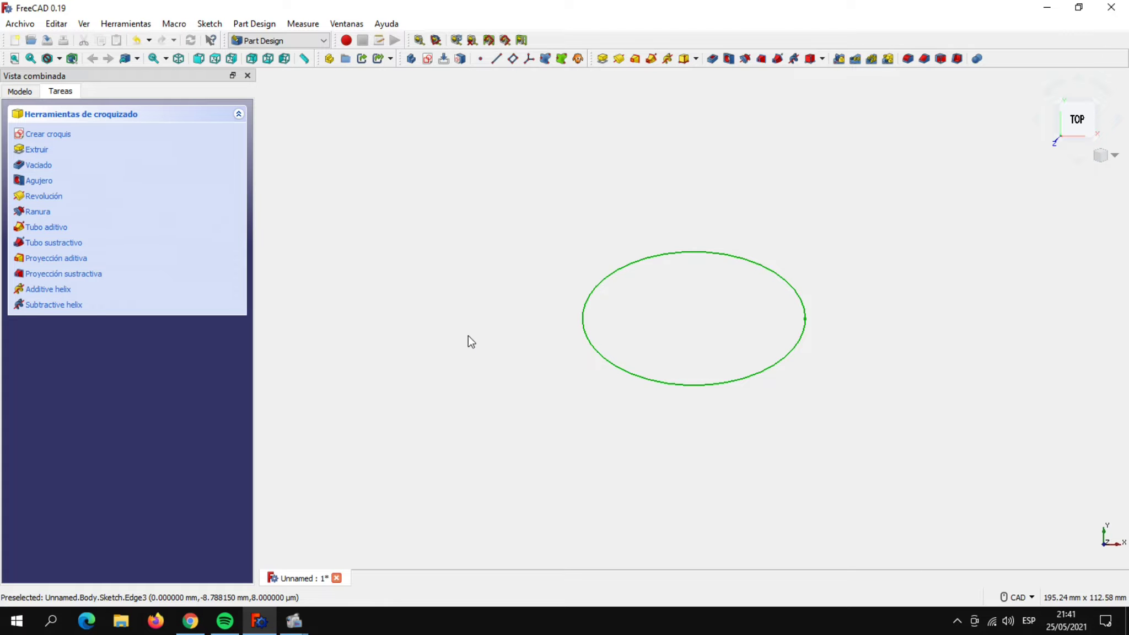
Start a second XY_Plane sketch and draw a larger ellipse centred on the origin.
{"action": "left_click", "coordinate": [427, 59]}
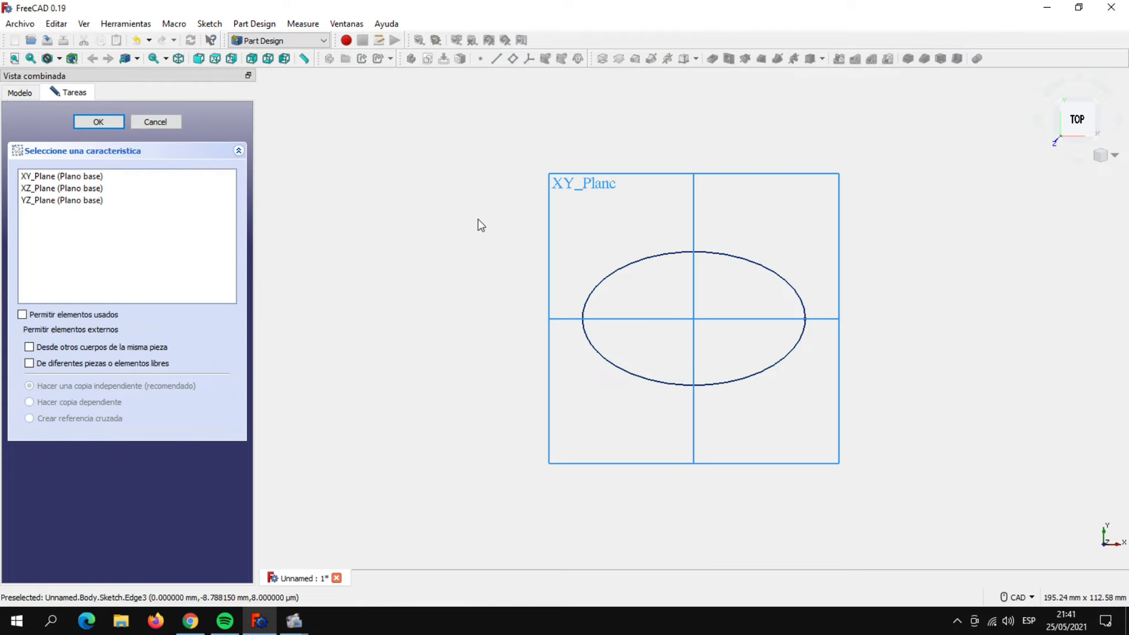
{"action": "left_click", "coordinate": [87, 176]}
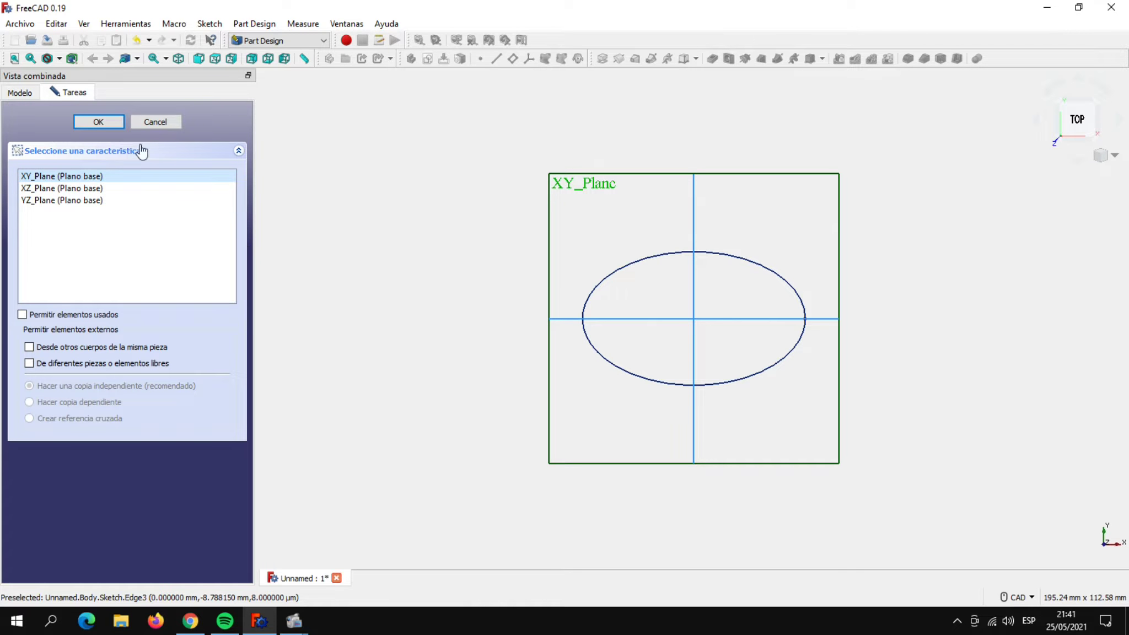
{"action": "left_click", "coordinate": [102, 121]}
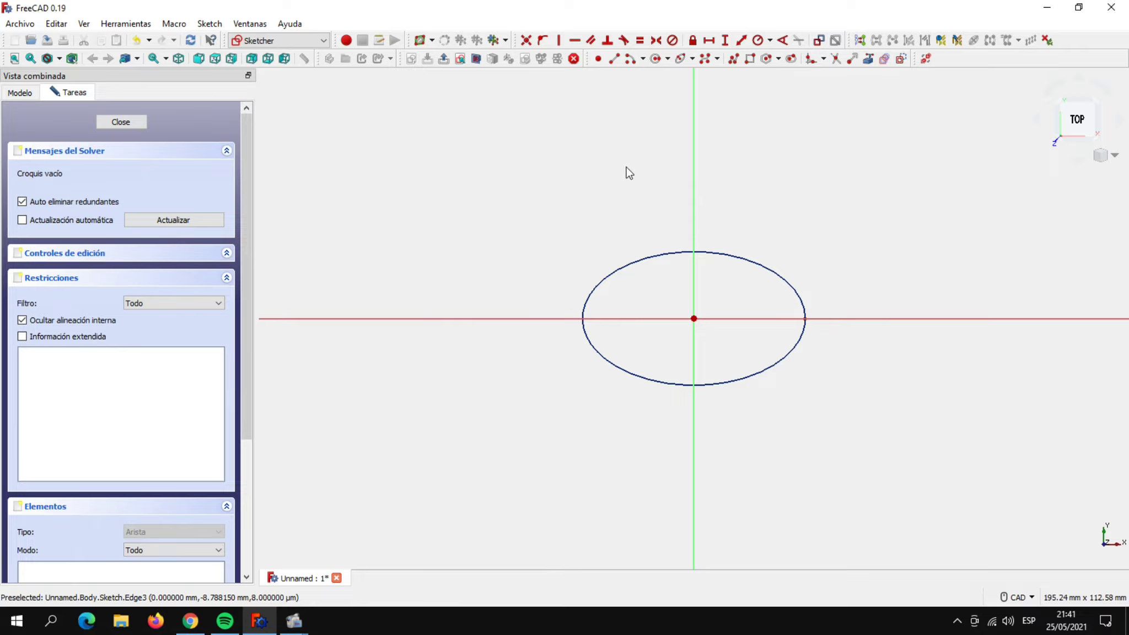
{"action": "left_click", "coordinate": [680, 58]}
{"action": "left_click", "coordinate": [693, 318]}
{"action": "left_click", "coordinate": [850, 287]}
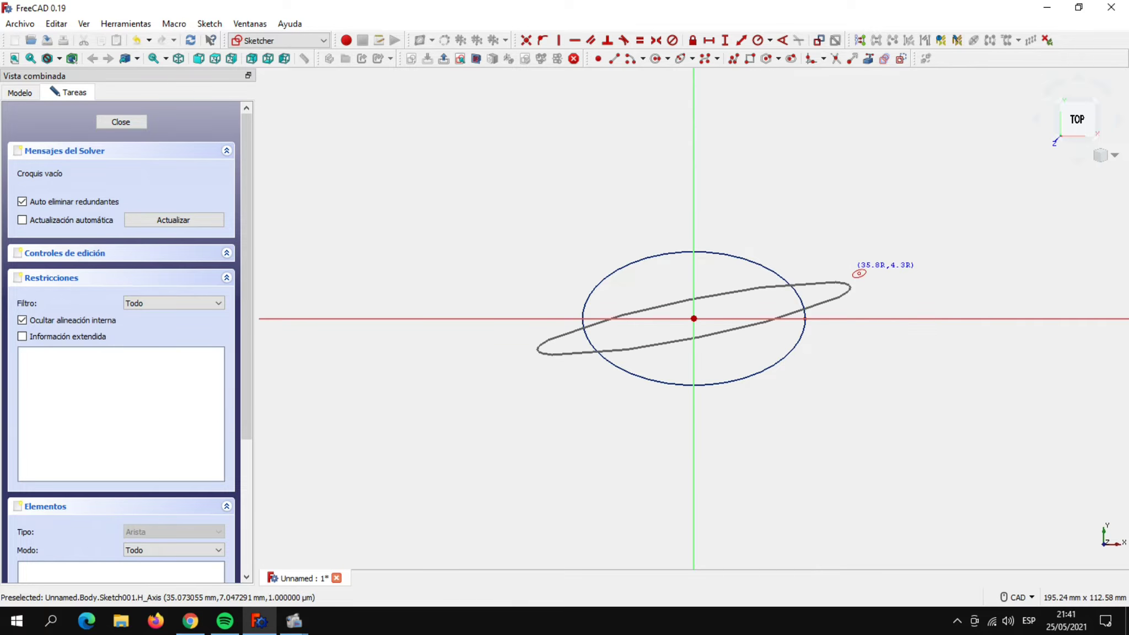
{"action": "left_click", "coordinate": [840, 190]}
{"action": "right_click", "coordinate": [891, 184]}
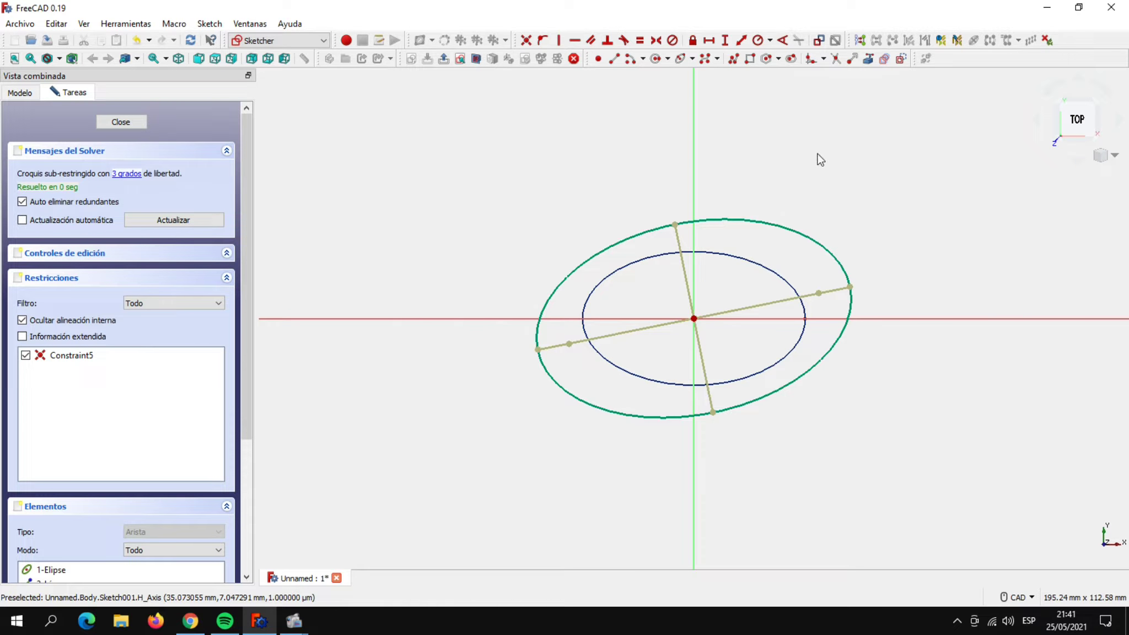
Make the larger ellipse's minor axis vertical and set its width to 80 mm.
{"action": "left_click", "coordinate": [676, 234]}
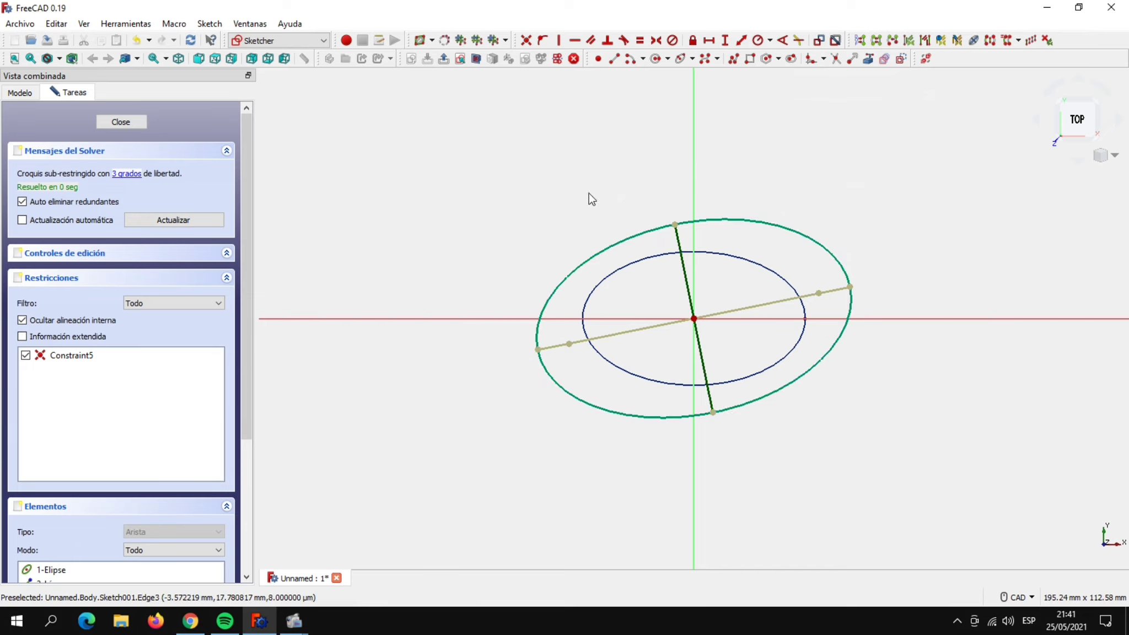
{"action": "left_click", "coordinate": [559, 40]}
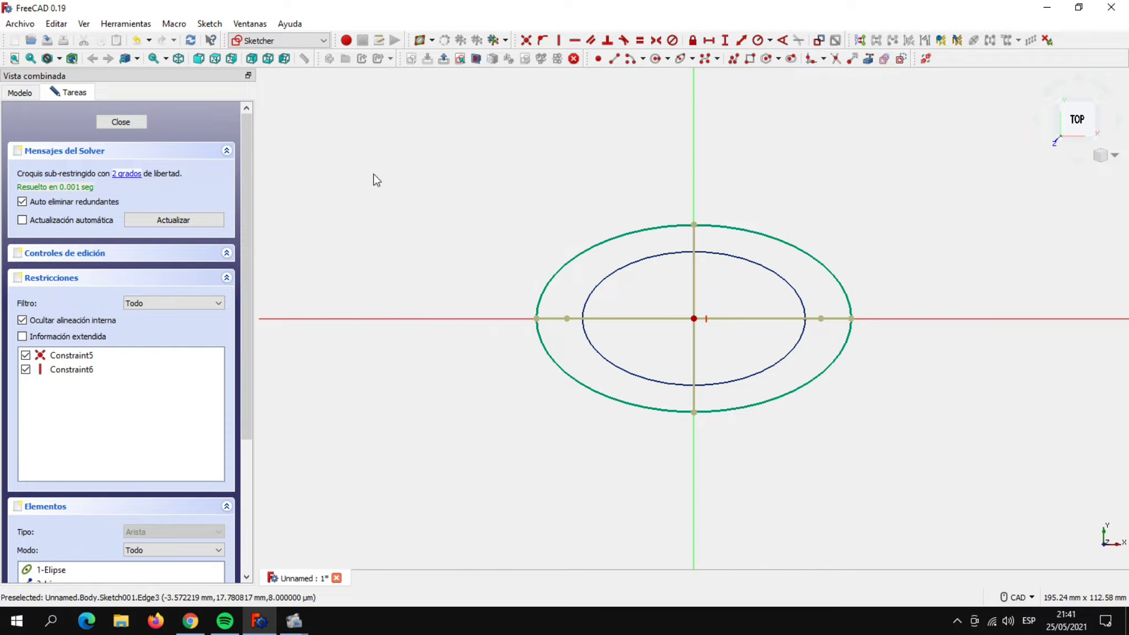
{"action": "left_click", "coordinate": [639, 320]}
{"action": "left_click", "coordinate": [709, 40]}
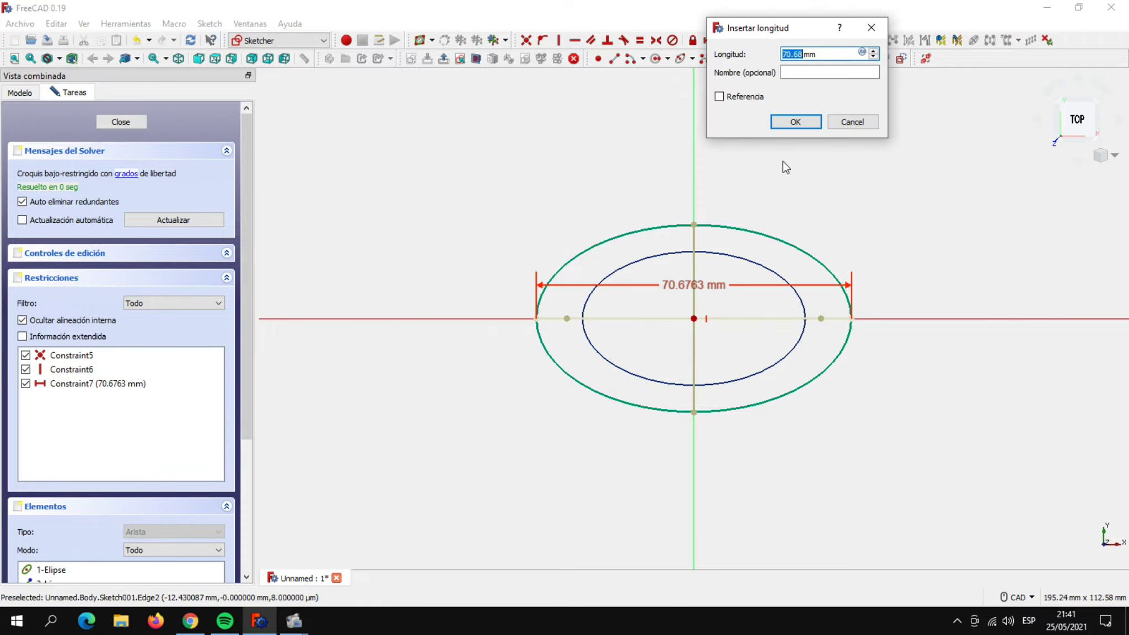
{"action": "type", "text": "8"}
{"action": "left_click", "coordinate": [792, 125]}
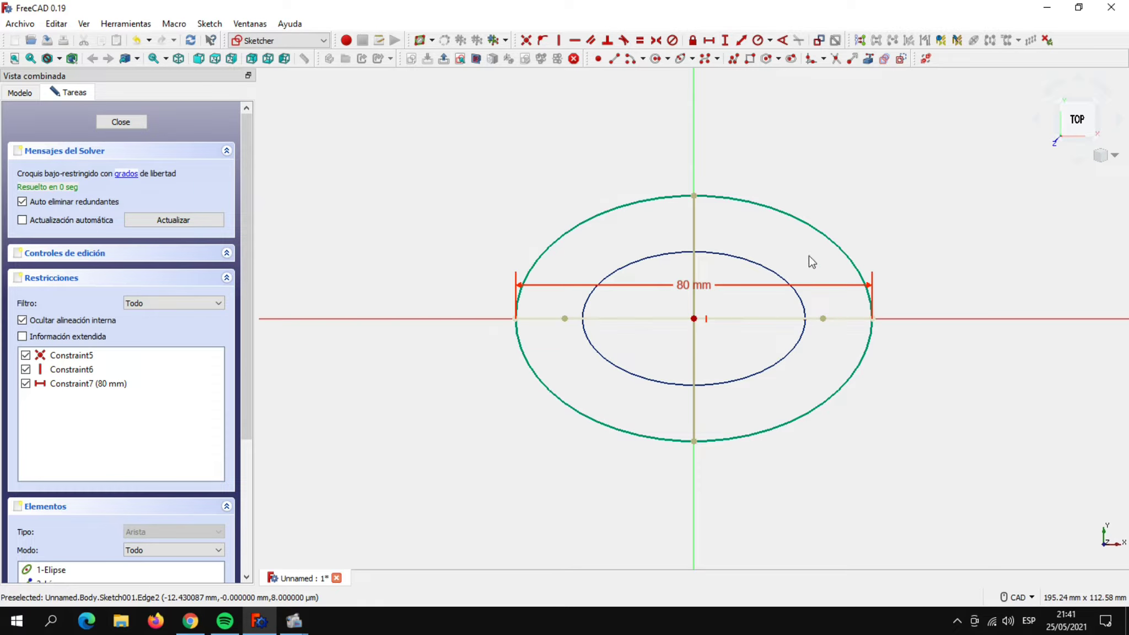
Set the larger ellipse height to 47 mm and close the sketch.
{"action": "left_click", "coordinate": [695, 226]}
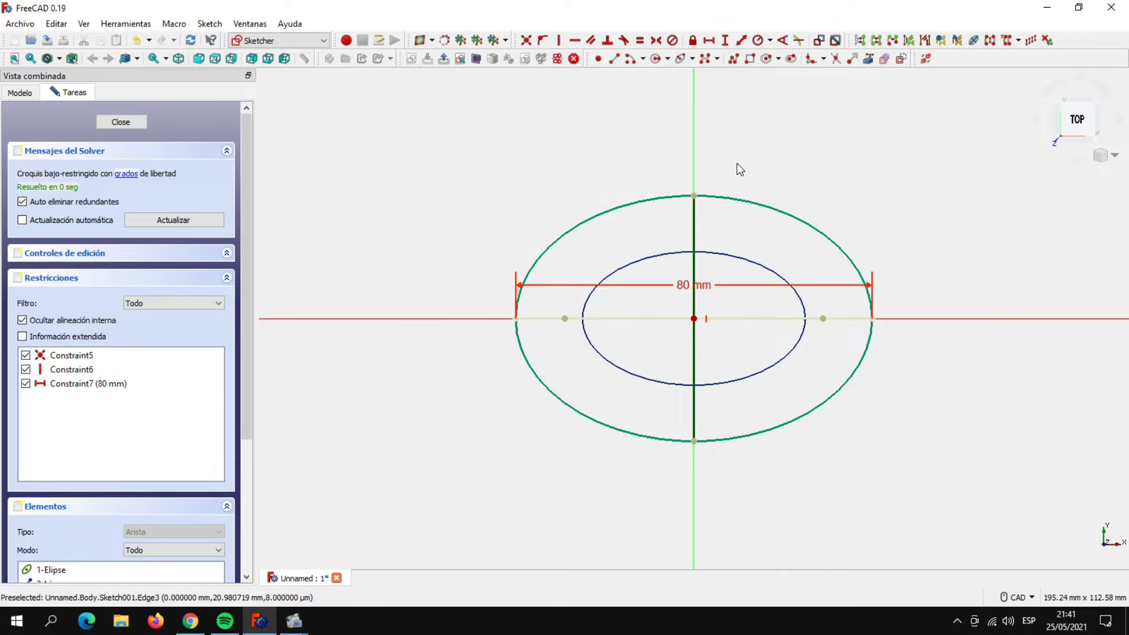
{"action": "left_click", "coordinate": [726, 41]}
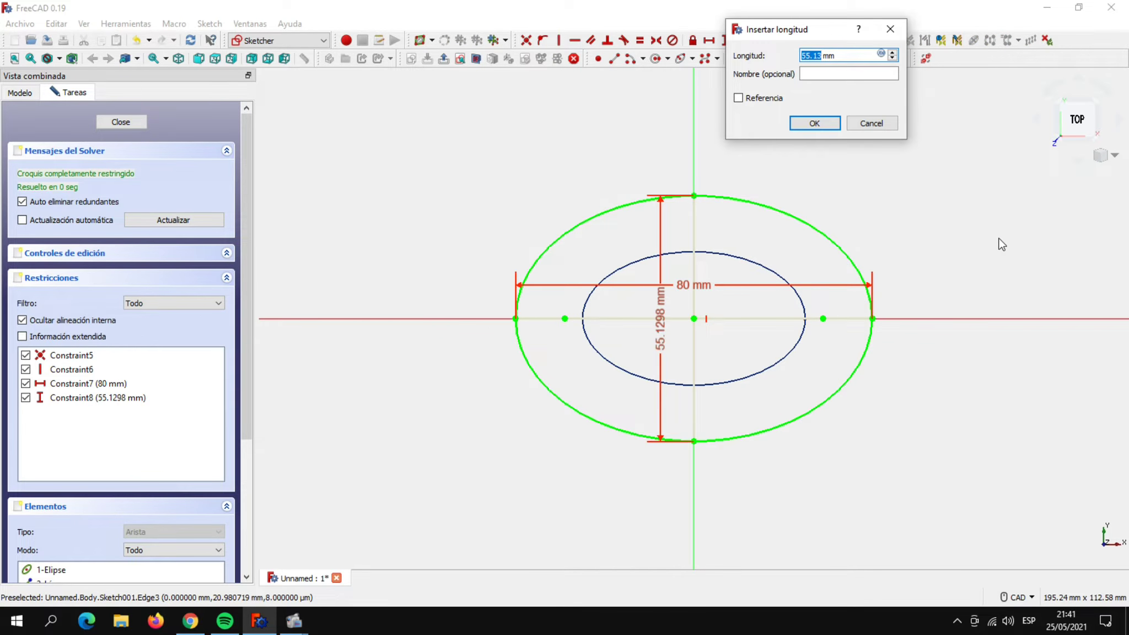
{"action": "type", "text": "47"}
{"action": "left_click", "coordinate": [815, 123]}
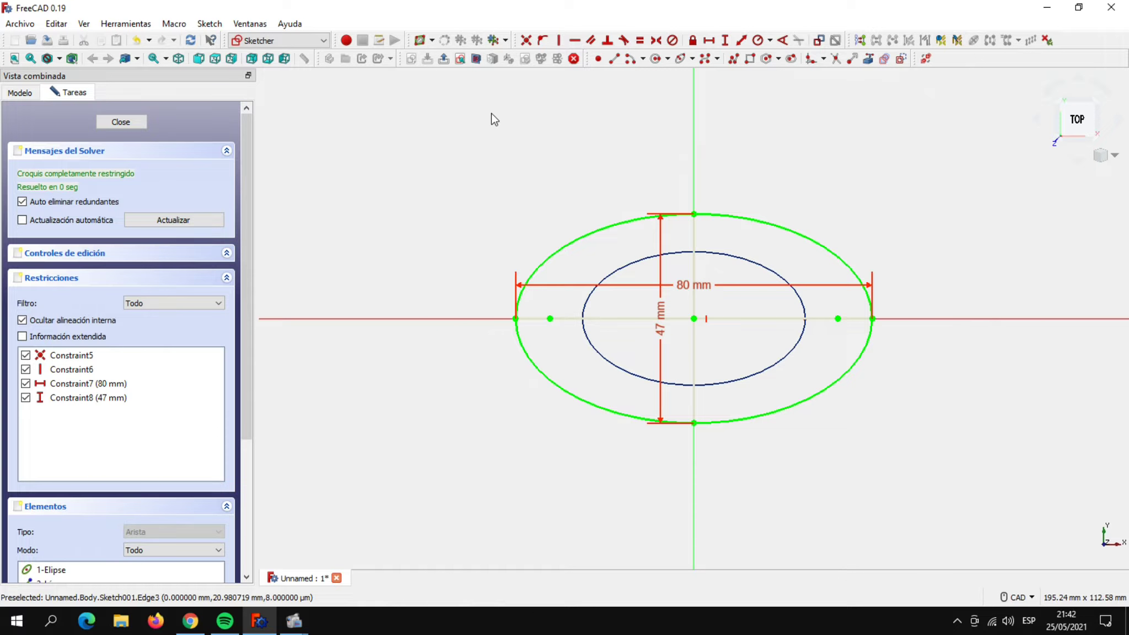
{"action": "left_click", "coordinate": [130, 122]}
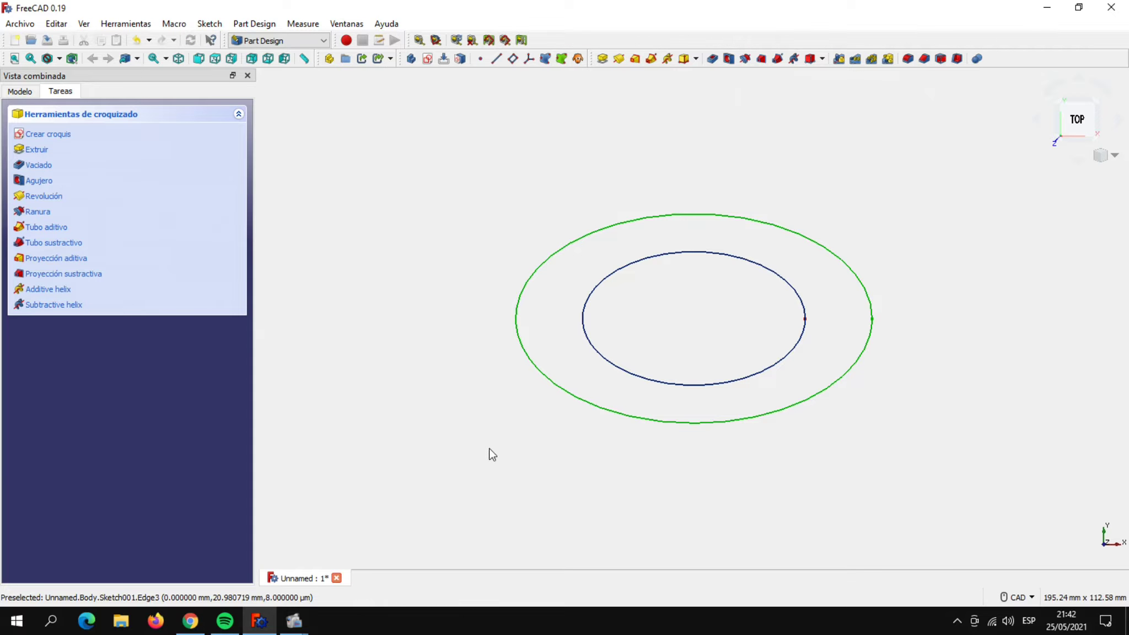
Set Sketch001's Attachment Offset z position to 30 mm.
{"action": "middle_click_drag", "start_coordinate": [489, 449], "coordinate": [526, 424]}
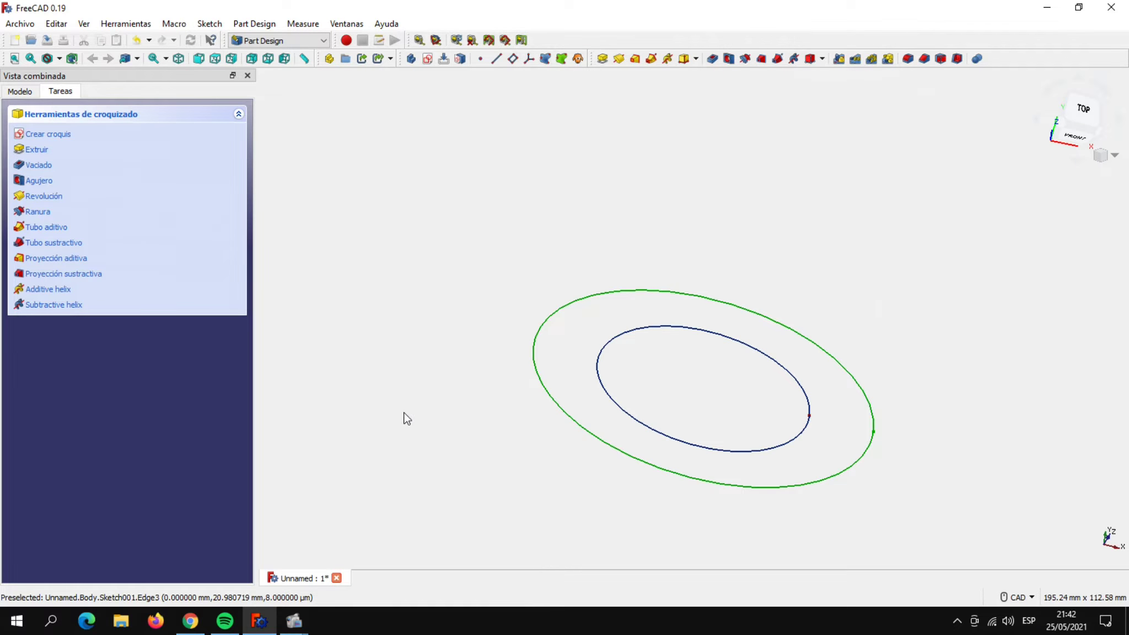
{"action": "left_click", "coordinate": [21, 91]}
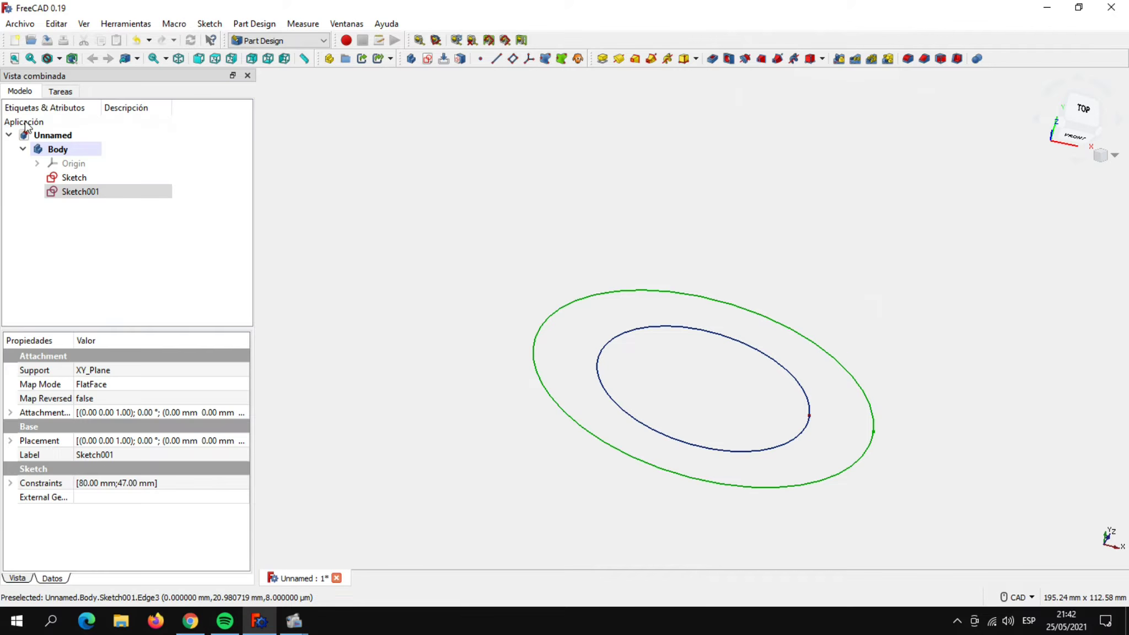
{"action": "left_click", "coordinate": [84, 192]}
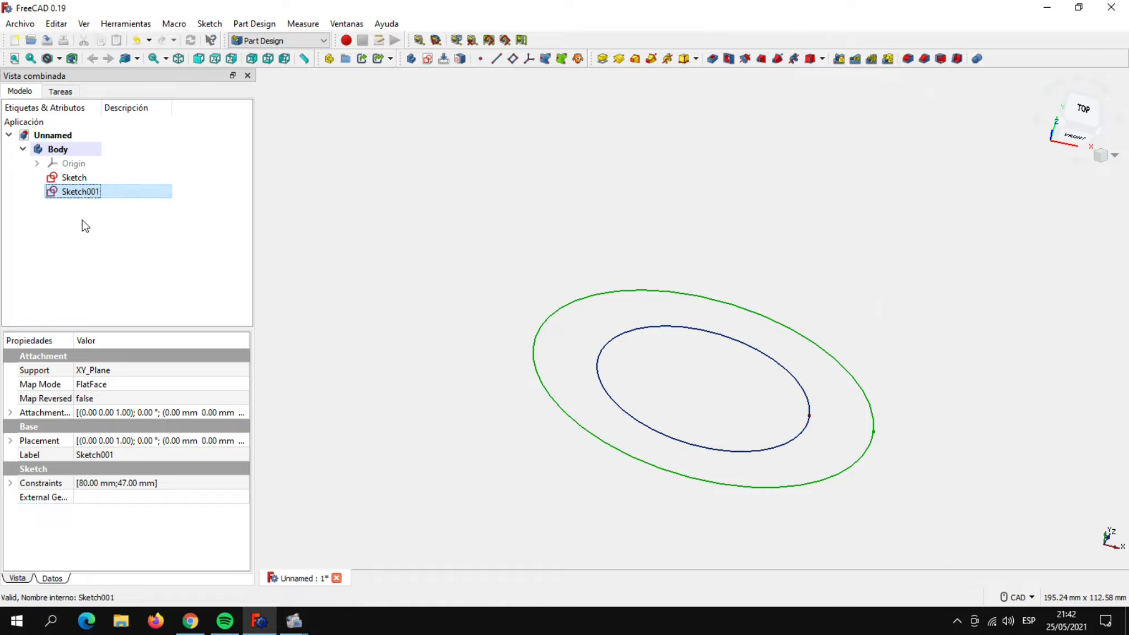
{"action": "left_click", "coordinate": [10, 413]}
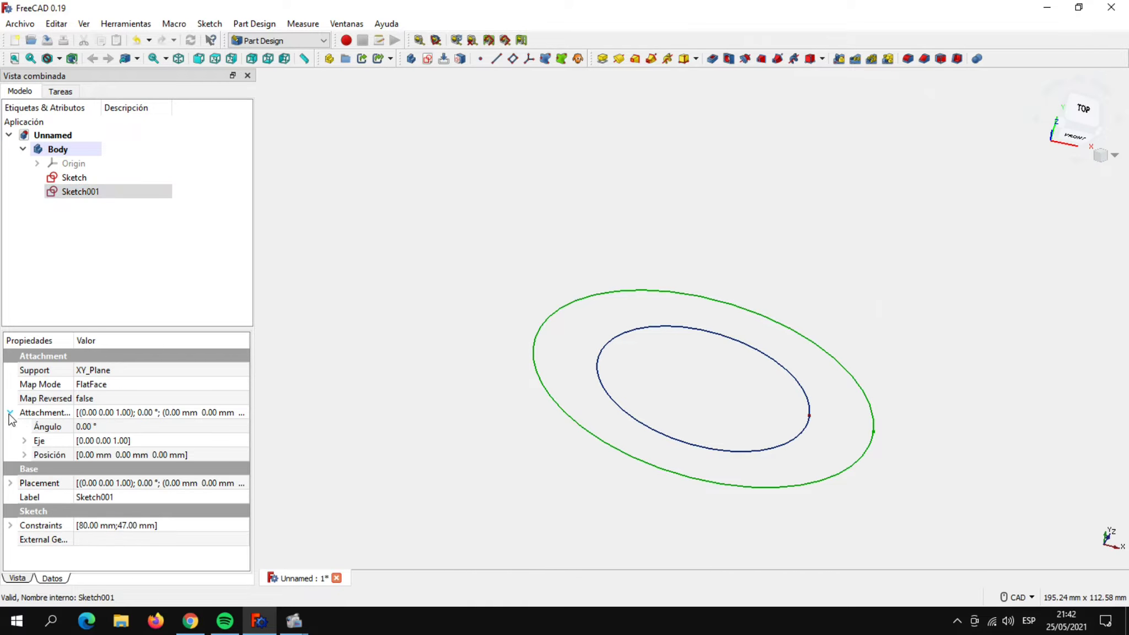
{"action": "left_click", "coordinate": [24, 454]}
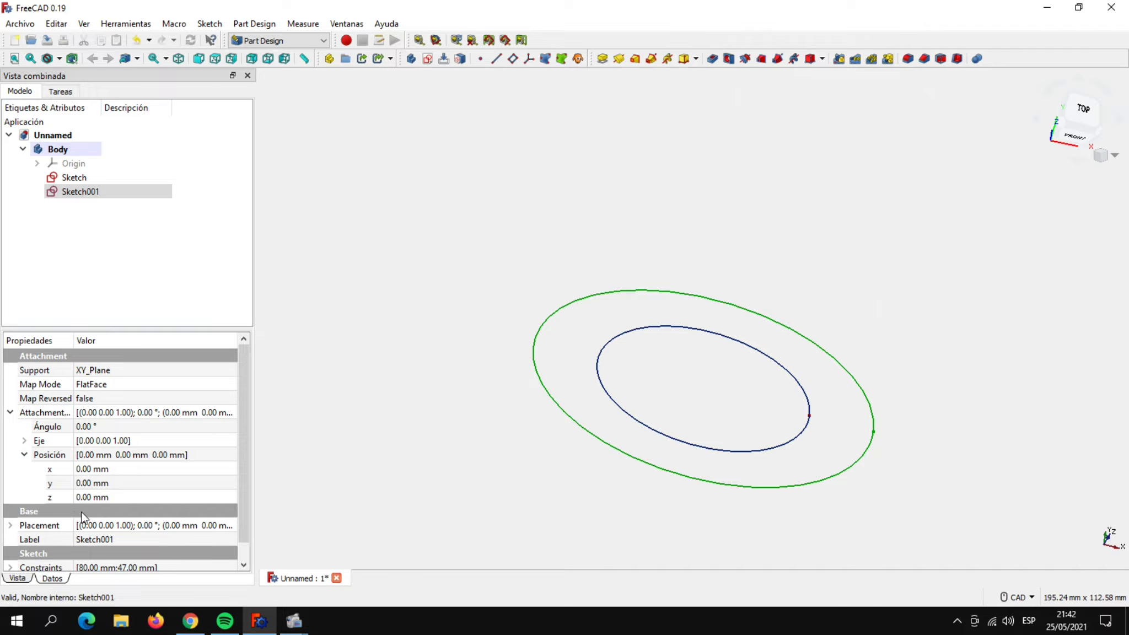
{"action": "left_click", "coordinate": [124, 497]}
{"action": "type", "text": "30"}
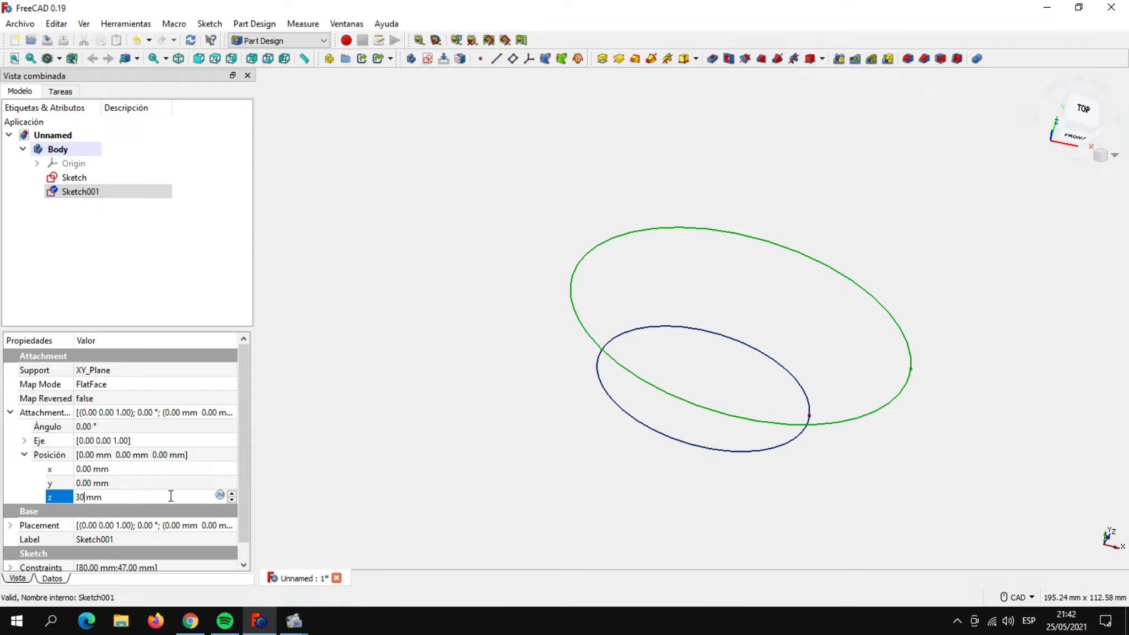
{"action": "left_click", "coordinate": [311, 467]}
{"action": "scroll", "coordinate": [369, 427], "scroll_direction": "down", "scroll_amount": 2}
{"action": "middle_click_drag", "start_coordinate": [395, 438], "coordinate": [404, 451]}
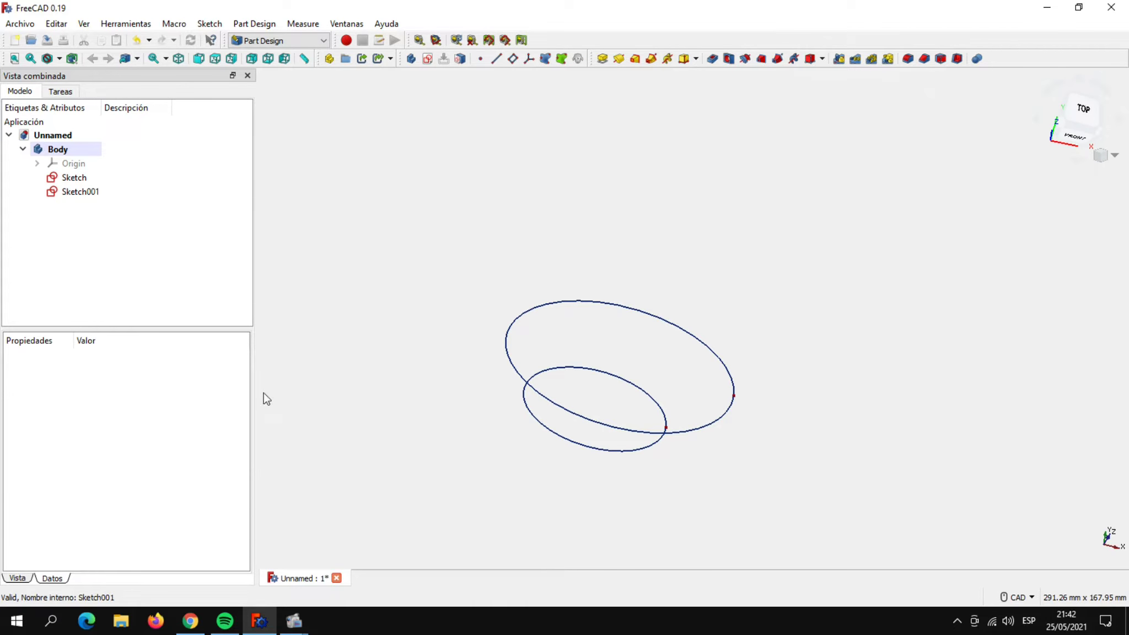
Begin a third sketch based on the XY_Plane.
{"action": "left_click", "coordinate": [428, 59]}
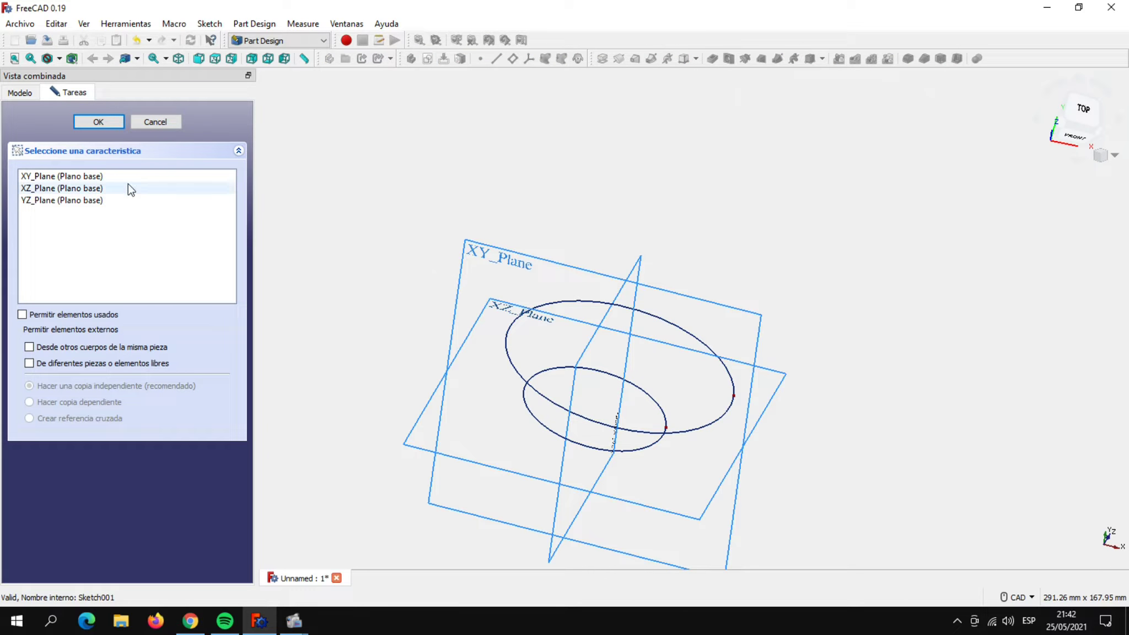
{"action": "left_click", "coordinate": [91, 178]}
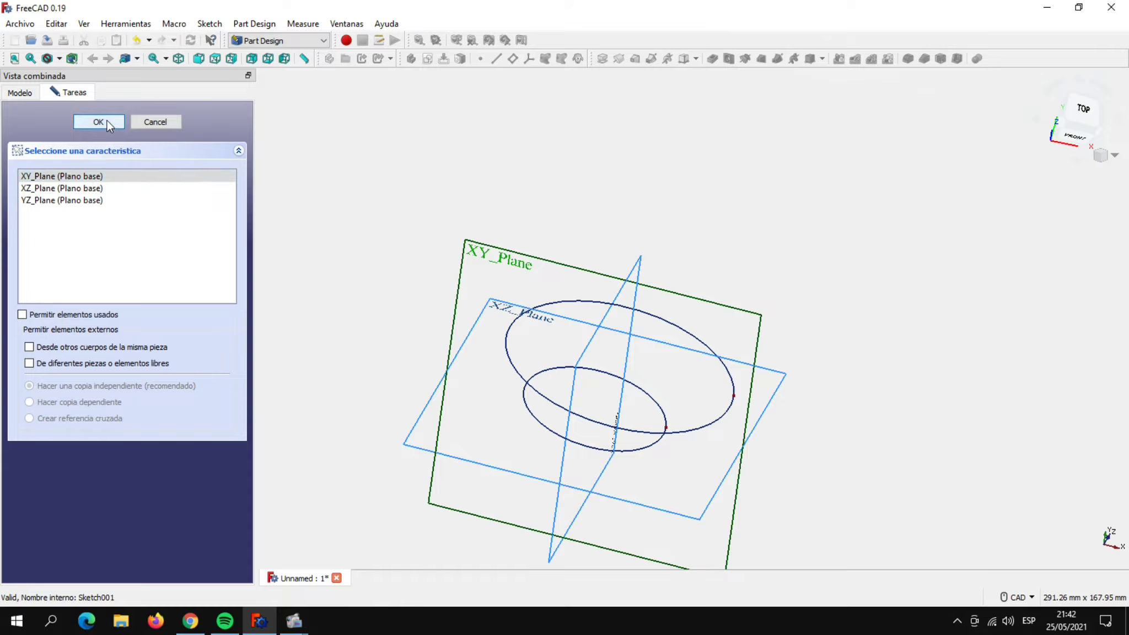
{"action": "left_click", "coordinate": [106, 120]}
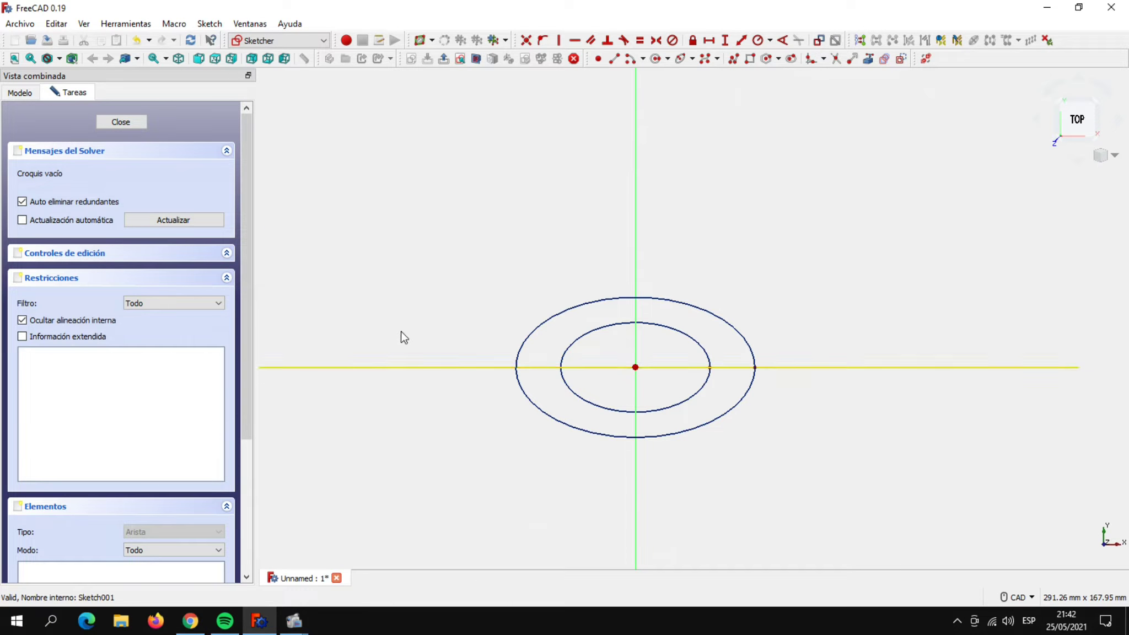
Draw an origin-centred ellipse and make its minor axis vertical.
{"action": "left_click", "coordinate": [681, 58]}
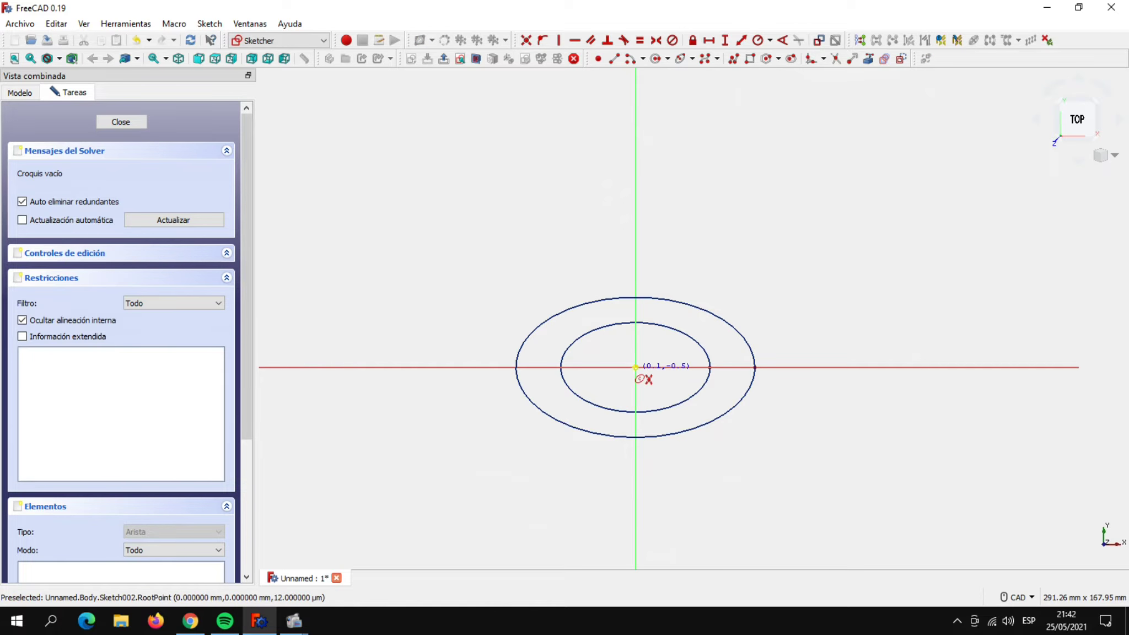
{"action": "left_click", "coordinate": [636, 367]}
{"action": "left_click", "coordinate": [792, 356]}
{"action": "left_click", "coordinate": [781, 247]}
{"action": "right_click", "coordinate": [858, 235]}
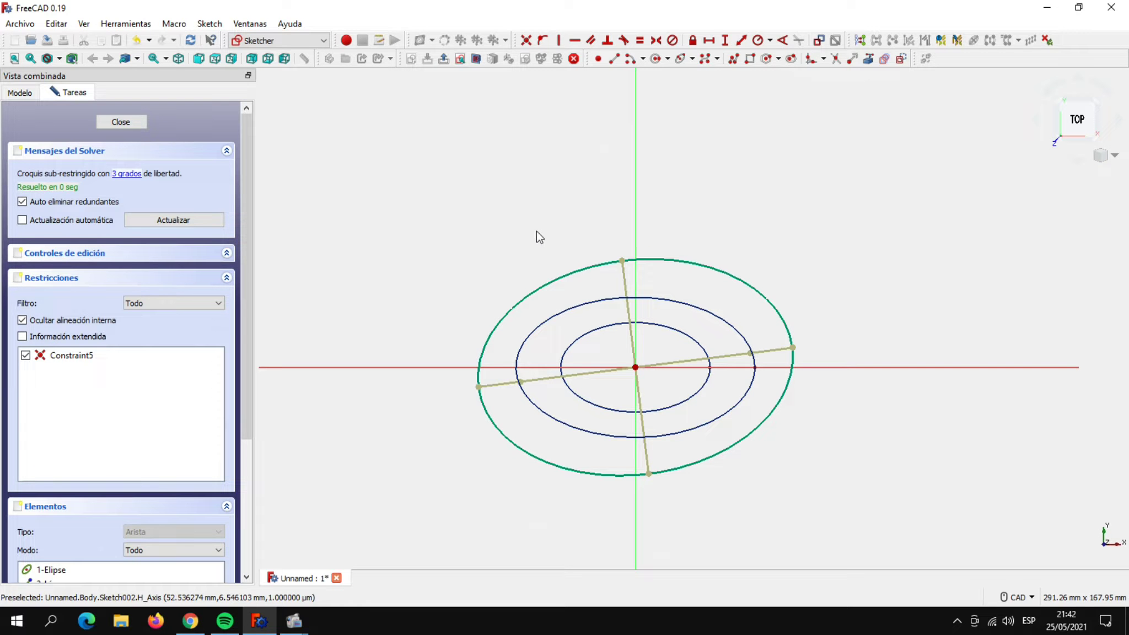
{"action": "left_click", "coordinate": [625, 278]}
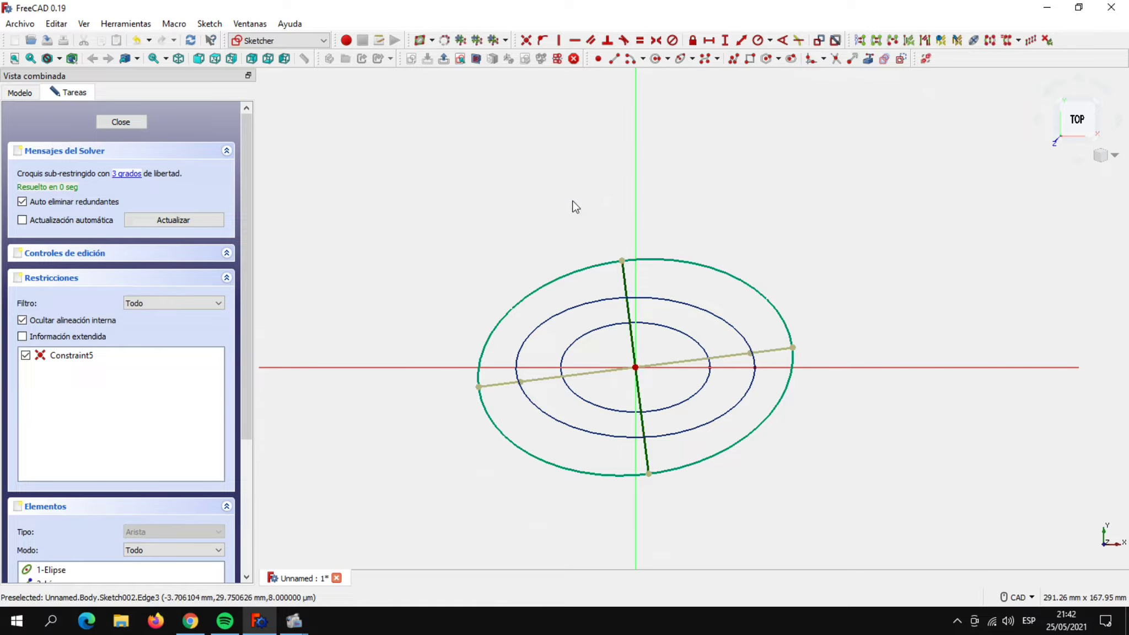
{"action": "left_click", "coordinate": [559, 40]}
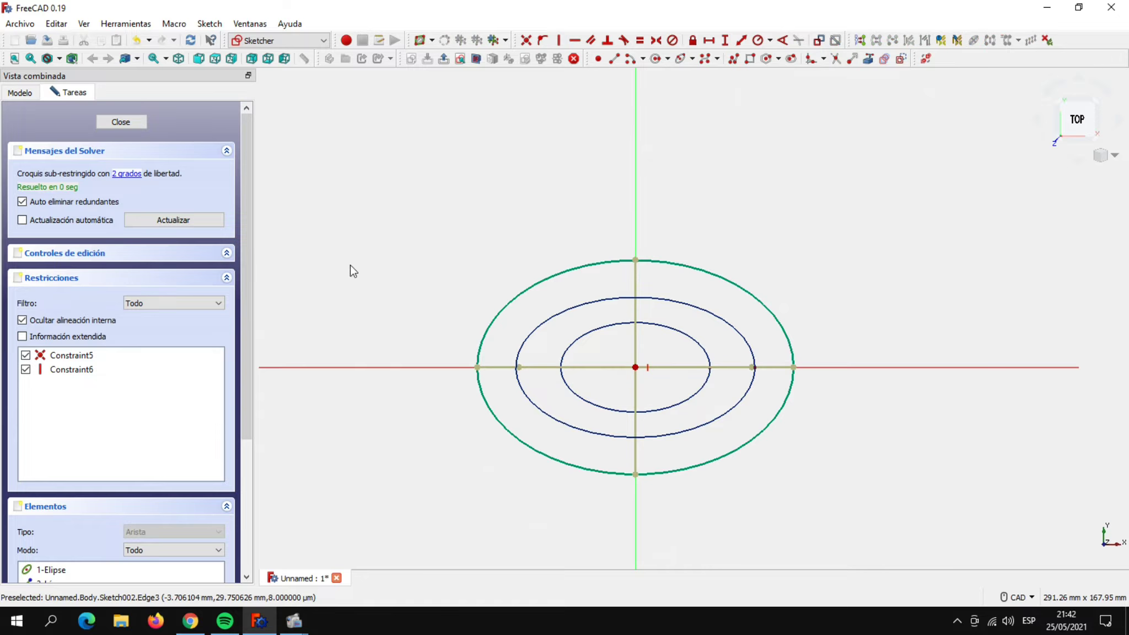
Constrain the ellipse to 72 mm wide and 42 mm tall.
{"action": "left_click", "coordinate": [541, 367]}
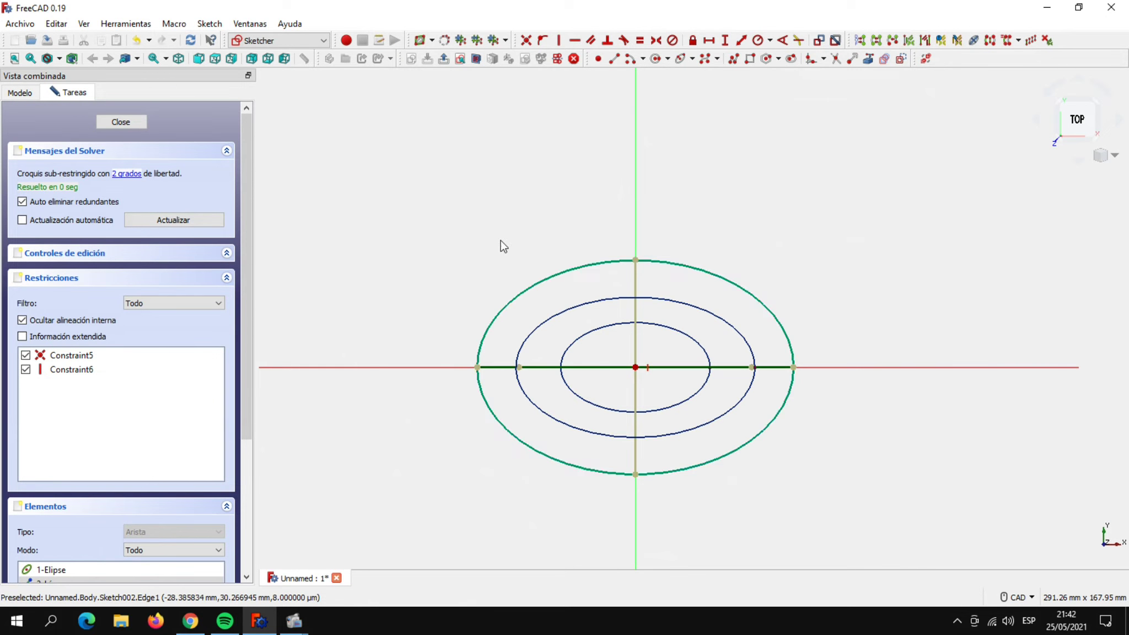
{"action": "left_click", "coordinate": [708, 40]}
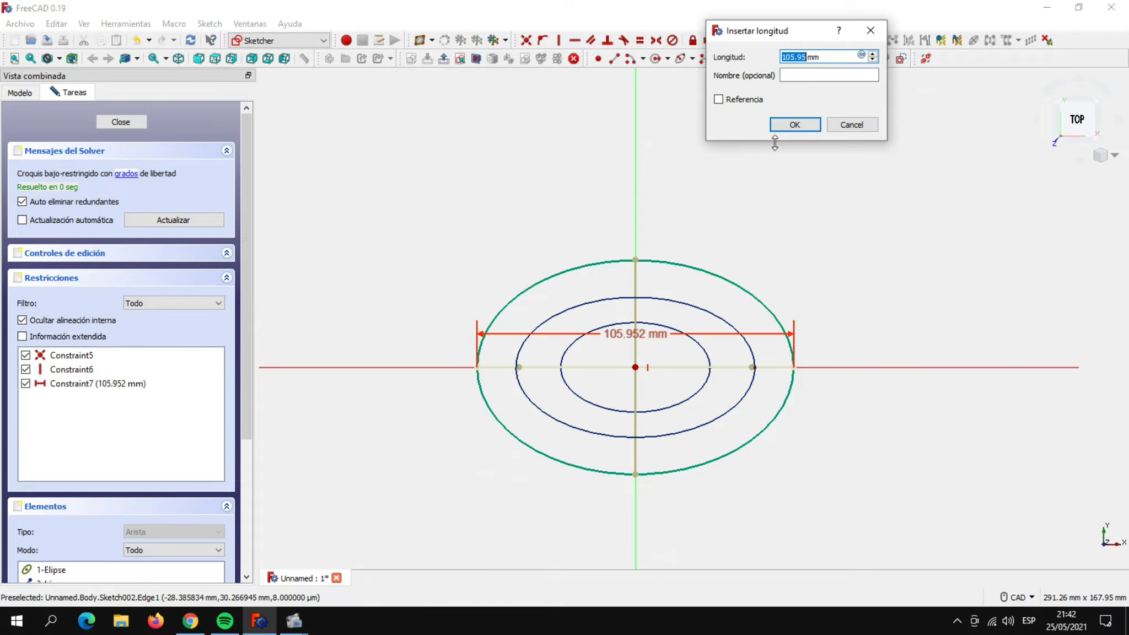
{"action": "type", "text": "72"}
{"action": "left_click", "coordinate": [794, 123]}
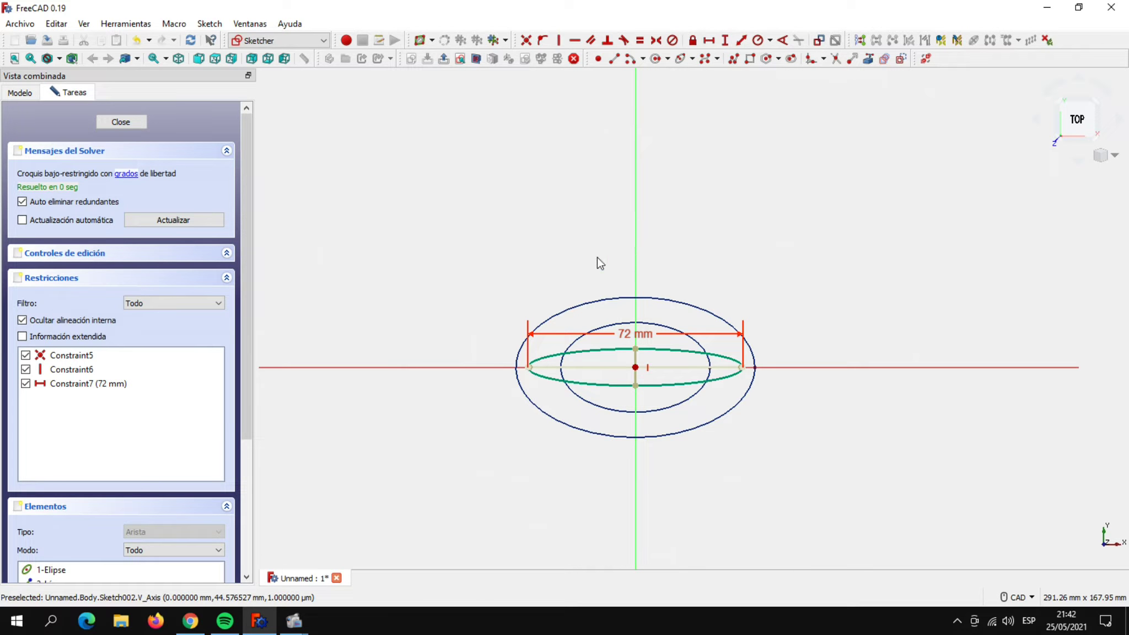
{"action": "left_click", "coordinate": [635, 361]}
{"action": "left_click", "coordinate": [723, 41]}
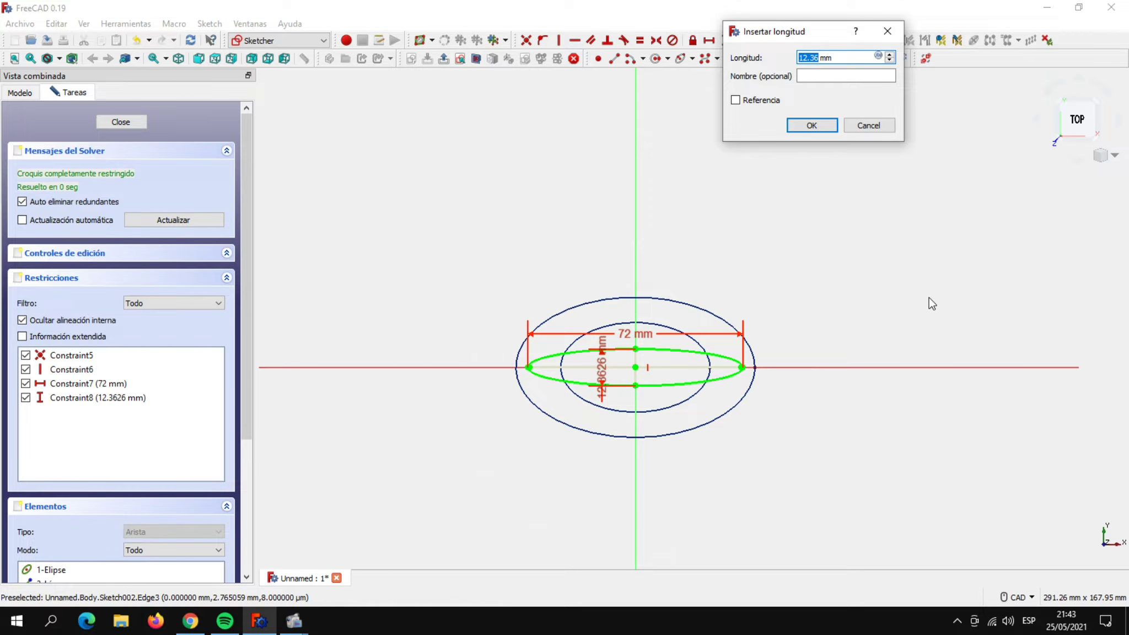
{"action": "type", "text": "4"}
{"action": "left_click", "coordinate": [811, 125]}
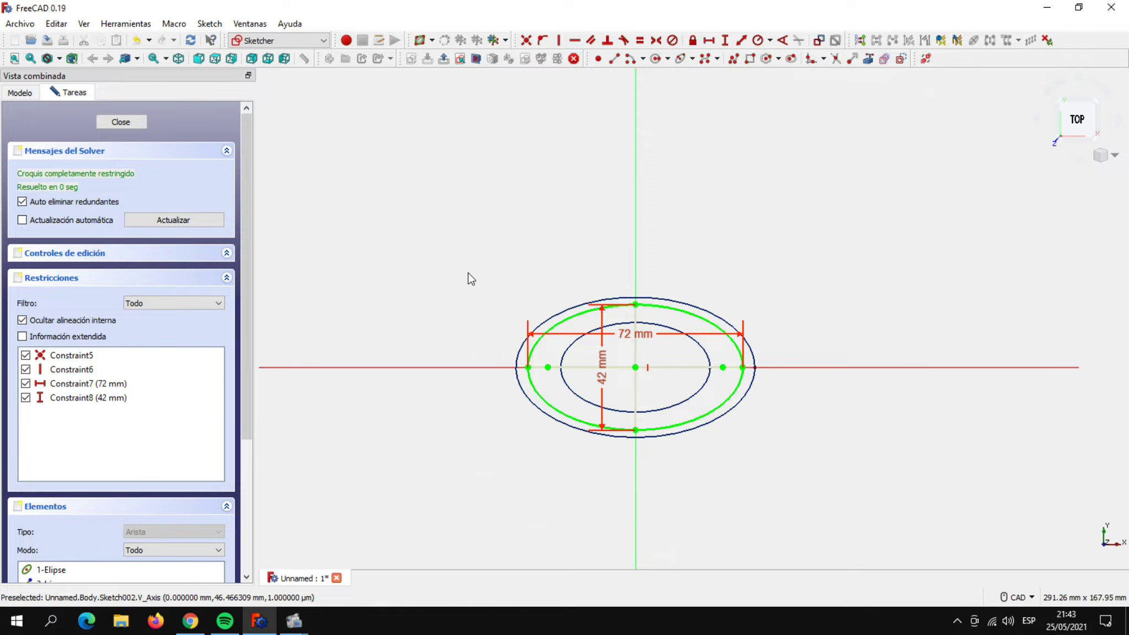
Close the sketch and set Sketch002's z offset to 95 mm.
{"action": "left_click", "coordinate": [122, 122]}
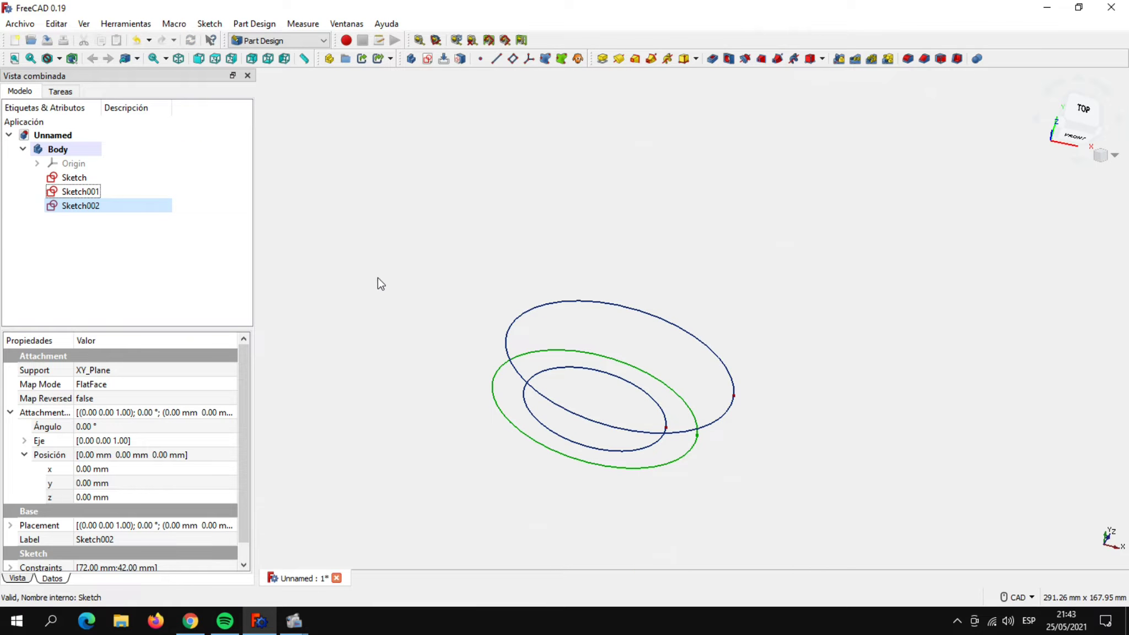
{"action": "left_click", "coordinate": [85, 205]}
{"action": "left_click", "coordinate": [126, 496]}
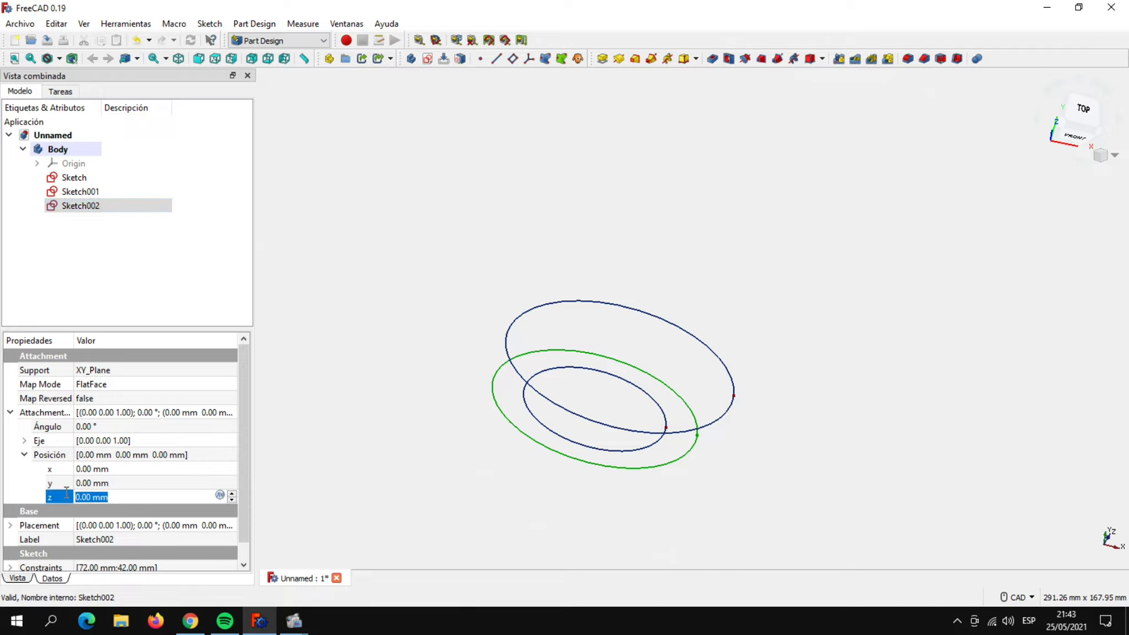
{"action": "type", "text": "9"}
{"action": "type", "text": "2"}
{"action": "type", "text": "5"}
{"action": "key", "text": "Return"}
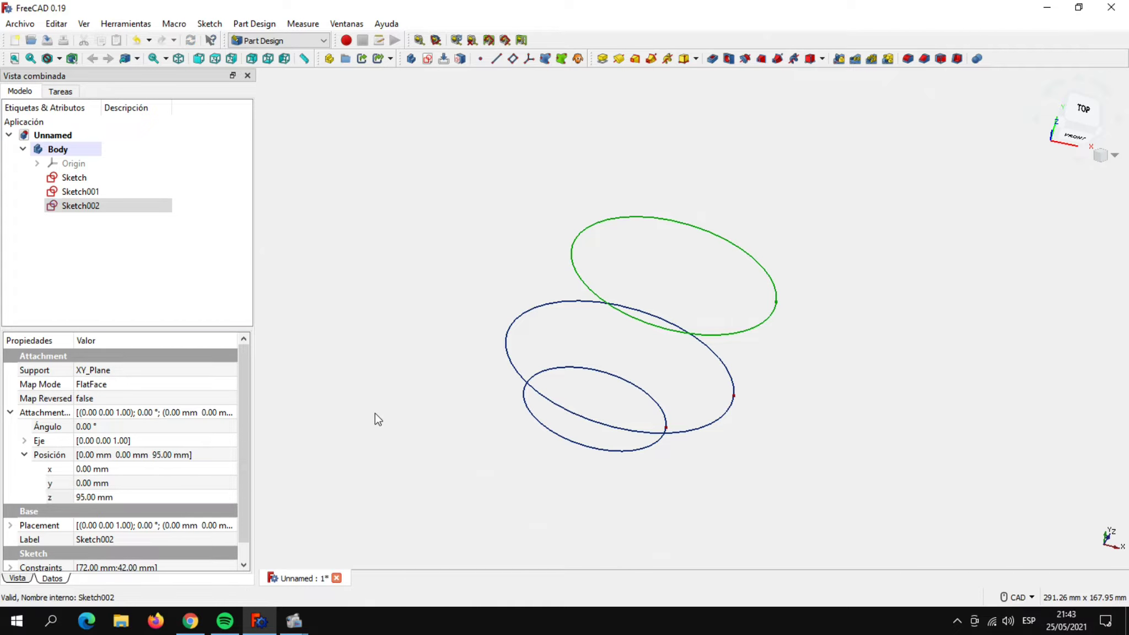
{"action": "left_click", "coordinate": [375, 413]}
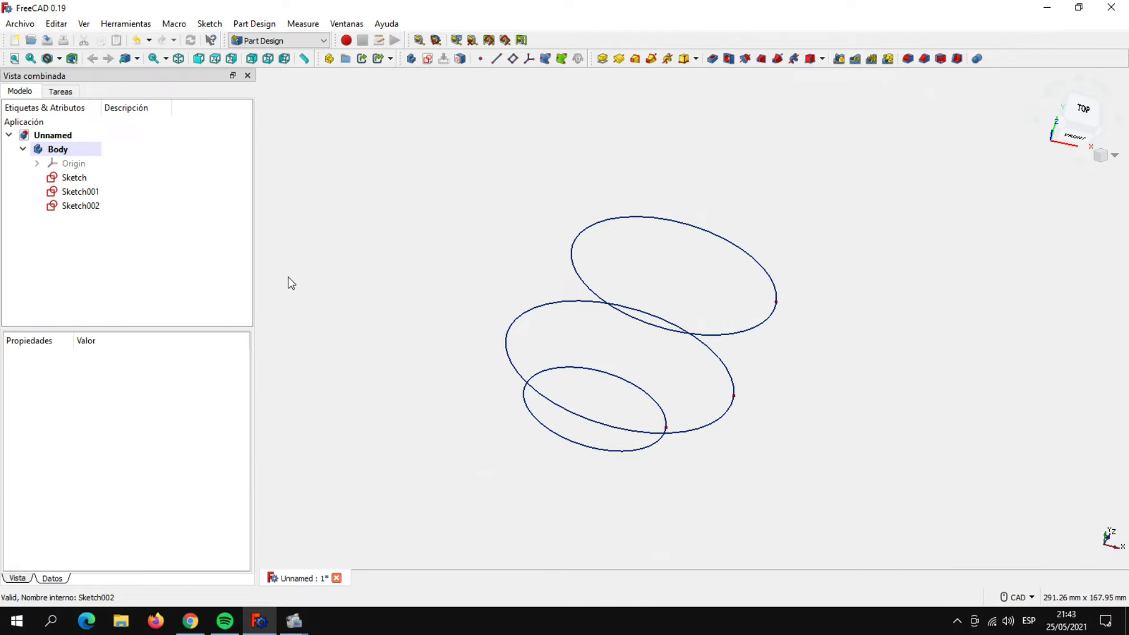
Start a fourth XY_Plane sketch and draw an ellipse centred on the origin.
{"action": "left_click", "coordinate": [428, 58]}
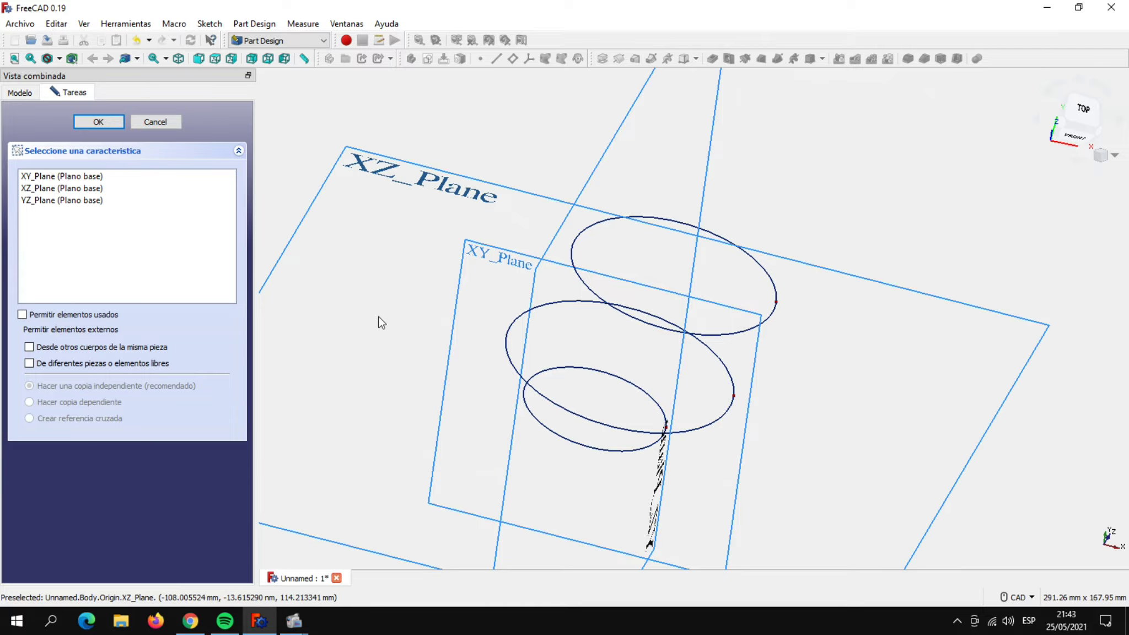
{"action": "left_click", "coordinate": [86, 177]}
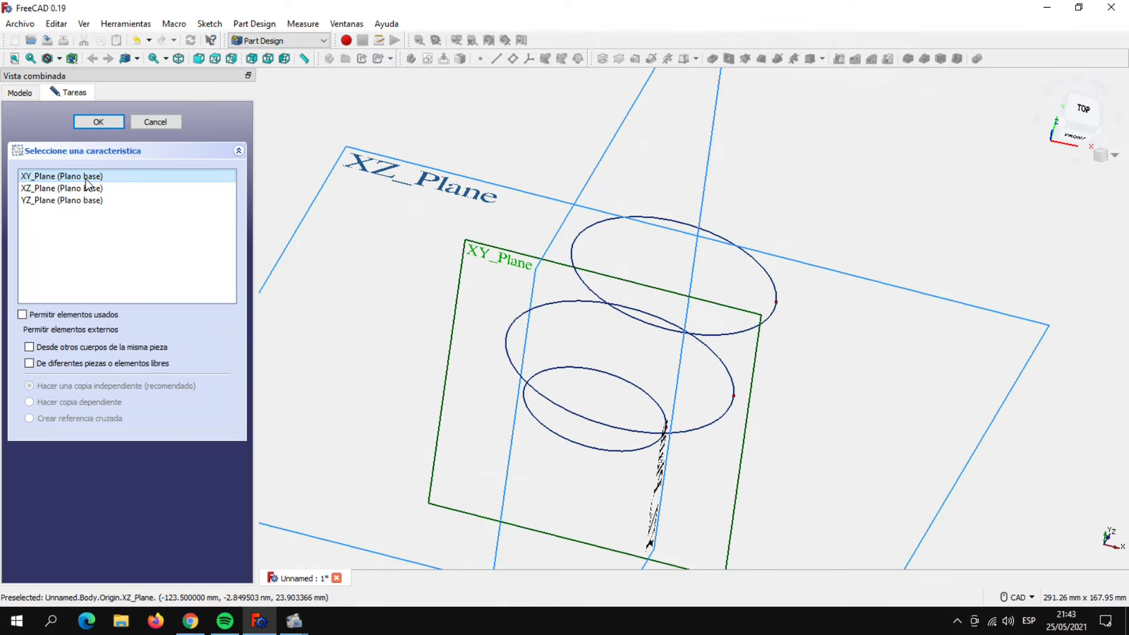
{"action": "left_click", "coordinate": [103, 122]}
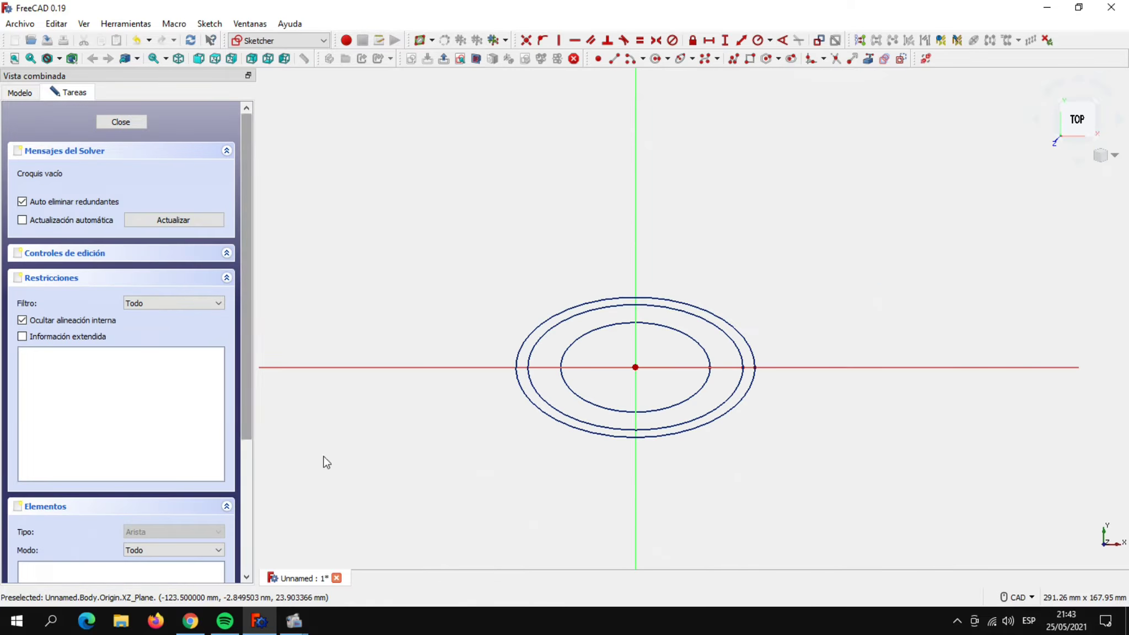
{"action": "scroll", "coordinate": [581, 466], "scroll_direction": "up", "scroll_amount": 1}
{"action": "scroll", "coordinate": [580, 466], "scroll_direction": "up", "scroll_amount": 1}
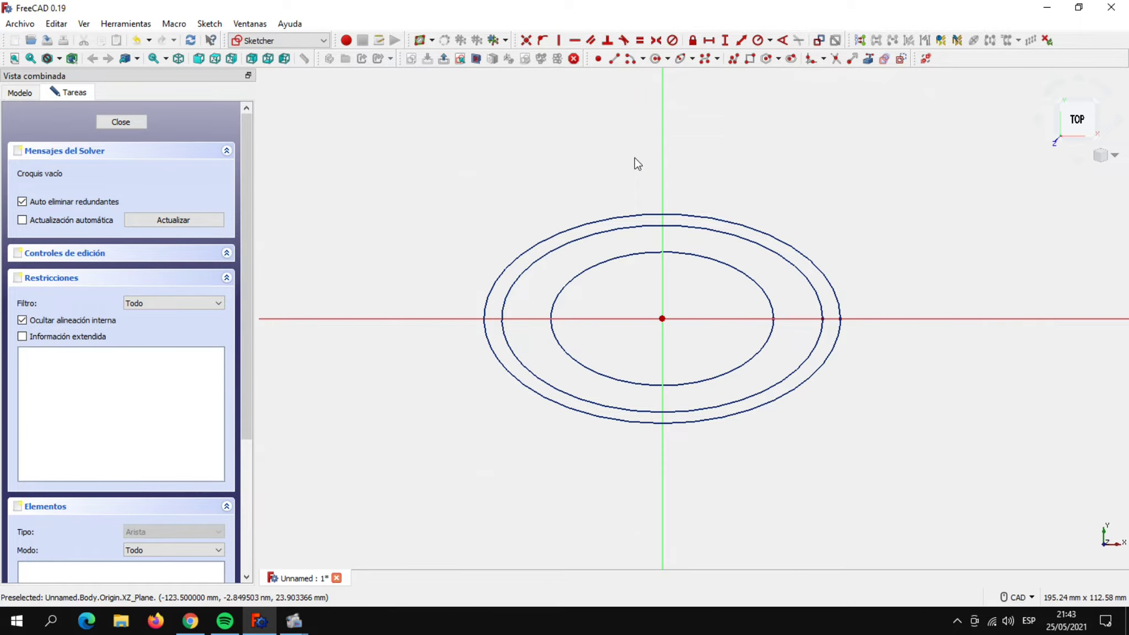
{"action": "left_click", "coordinate": [680, 58]}
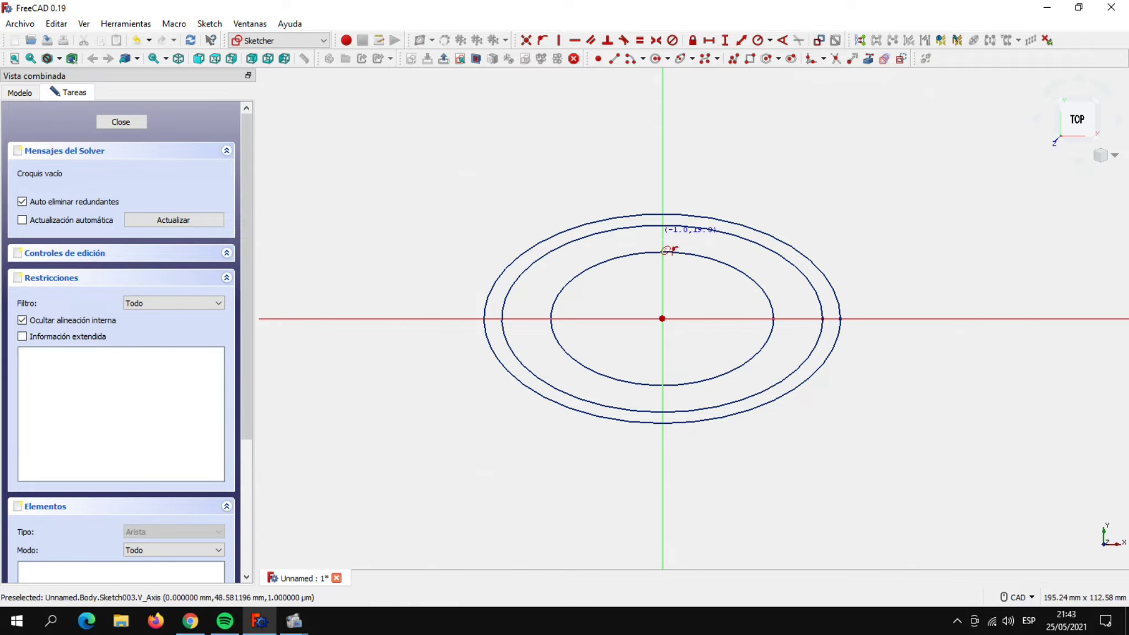
{"action": "left_click", "coordinate": [661, 318]}
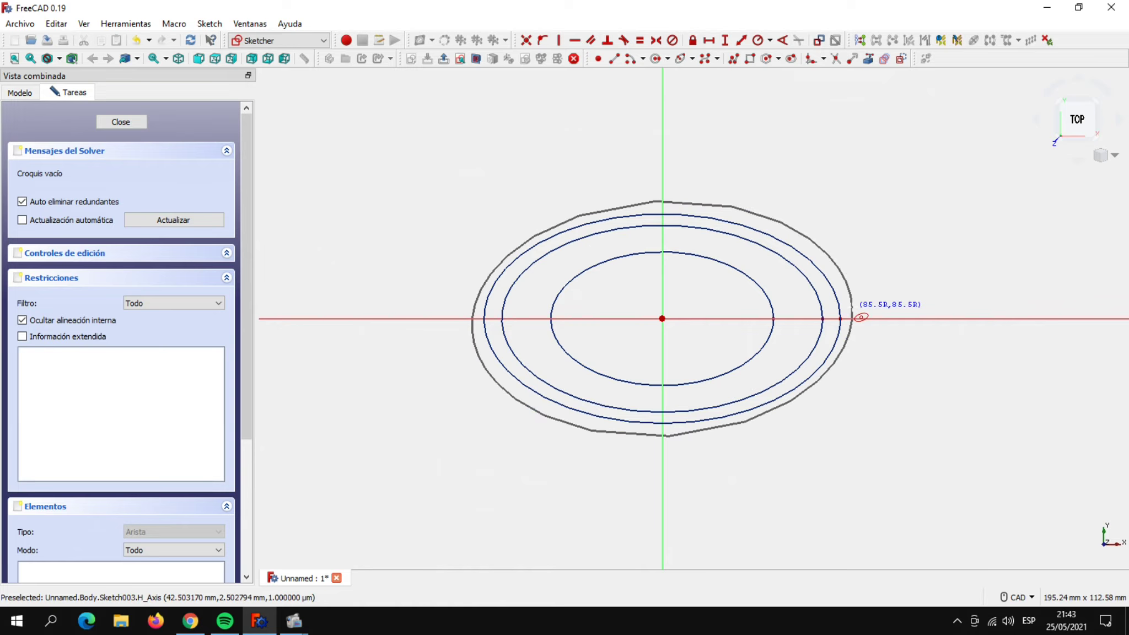
{"action": "left_click", "coordinate": [853, 307]}
{"action": "left_click", "coordinate": [891, 178]}
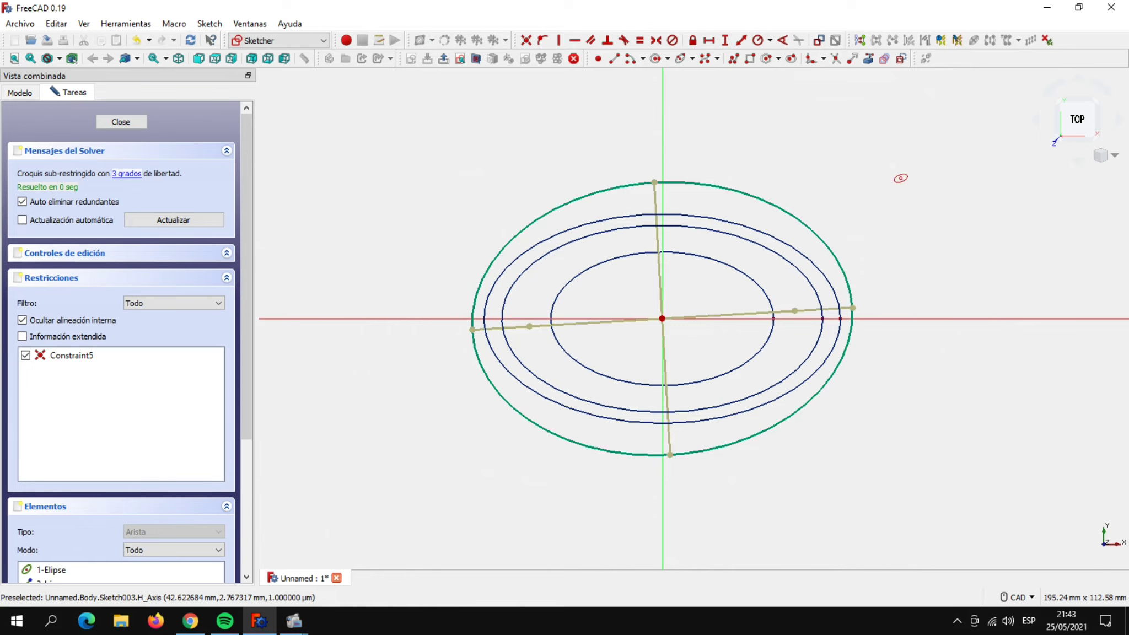
{"action": "key", "text": "Escape"}
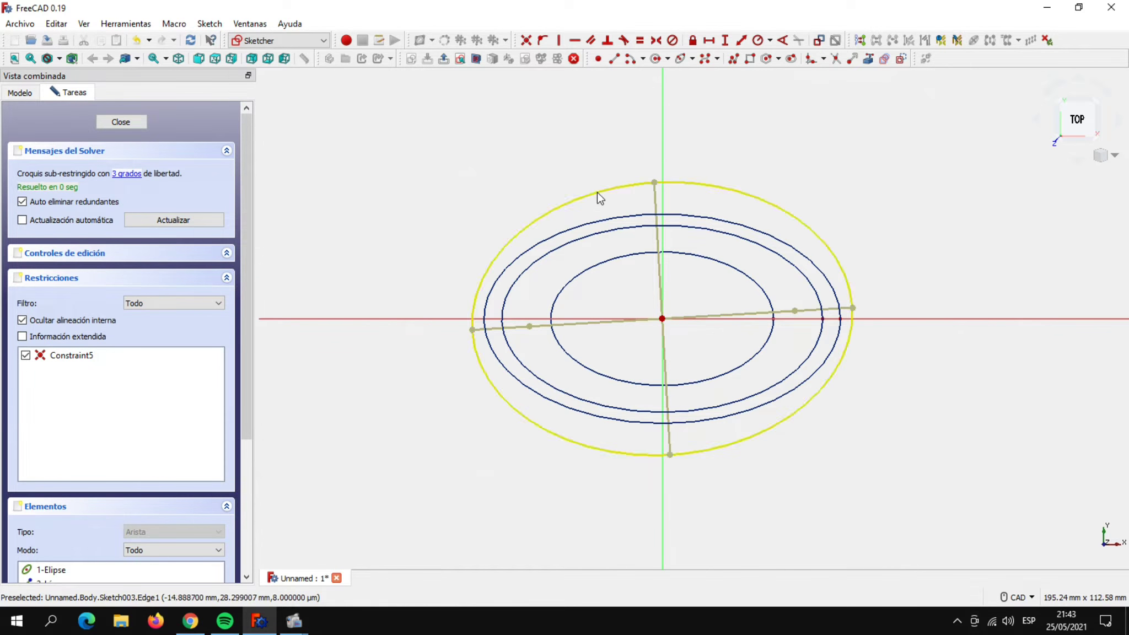
Make the minor axis vertical and constrain the ellipse to 50 mm by 30 mm.
{"action": "left_click", "coordinate": [655, 197]}
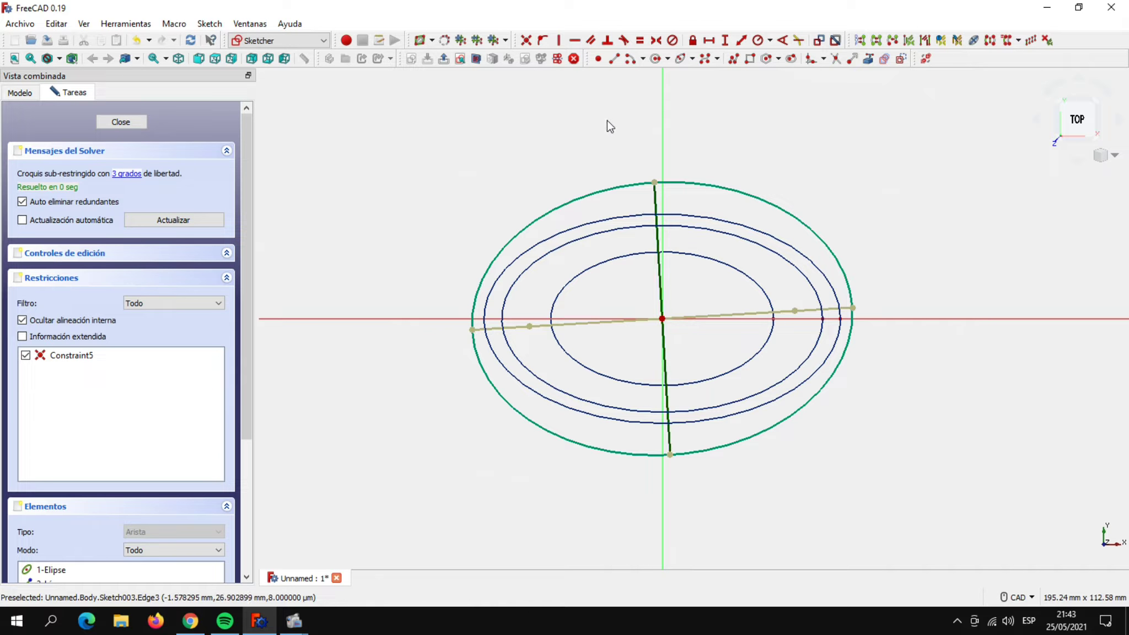
{"action": "left_click", "coordinate": [558, 41]}
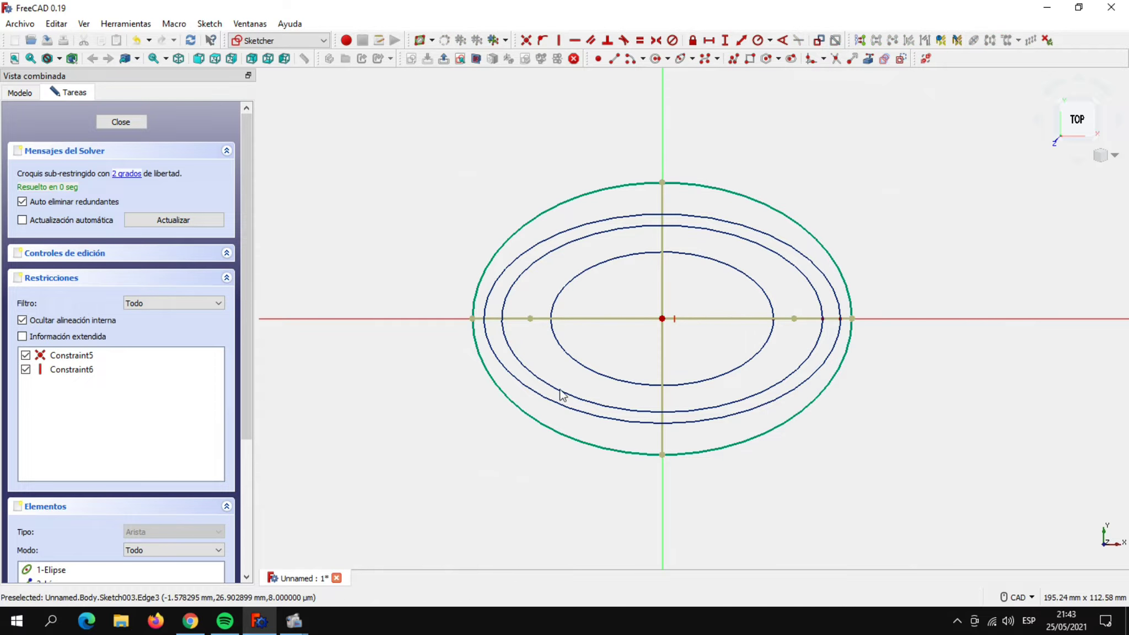
{"action": "left_click", "coordinate": [599, 318]}
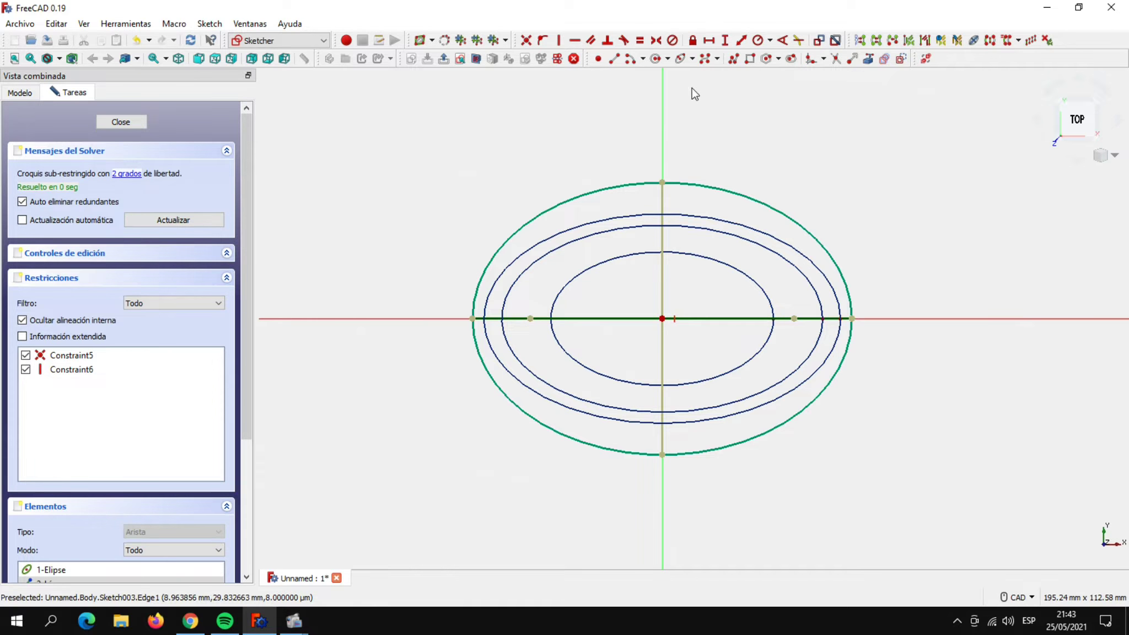
{"action": "left_click", "coordinate": [709, 41]}
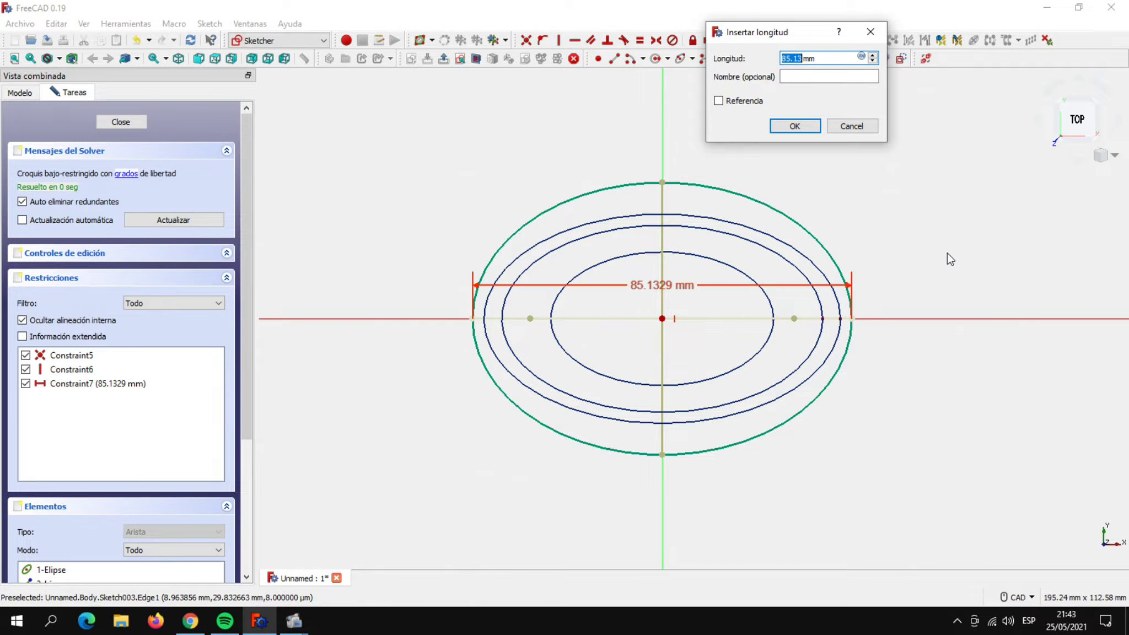
{"action": "type", "text": "50"}
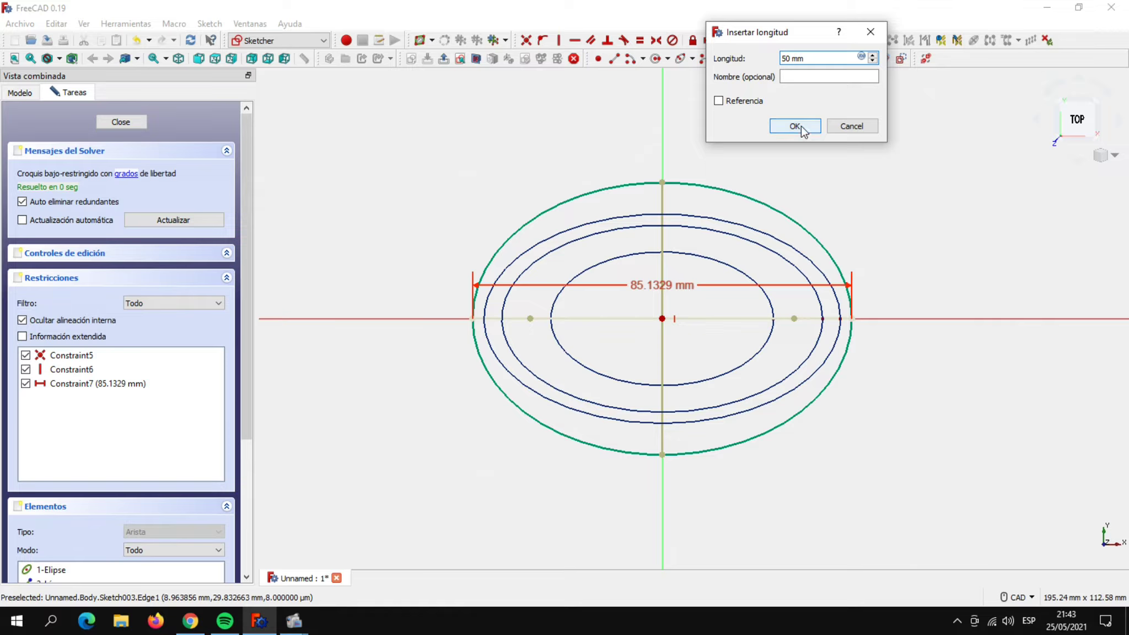
{"action": "left_click", "coordinate": [800, 126]}
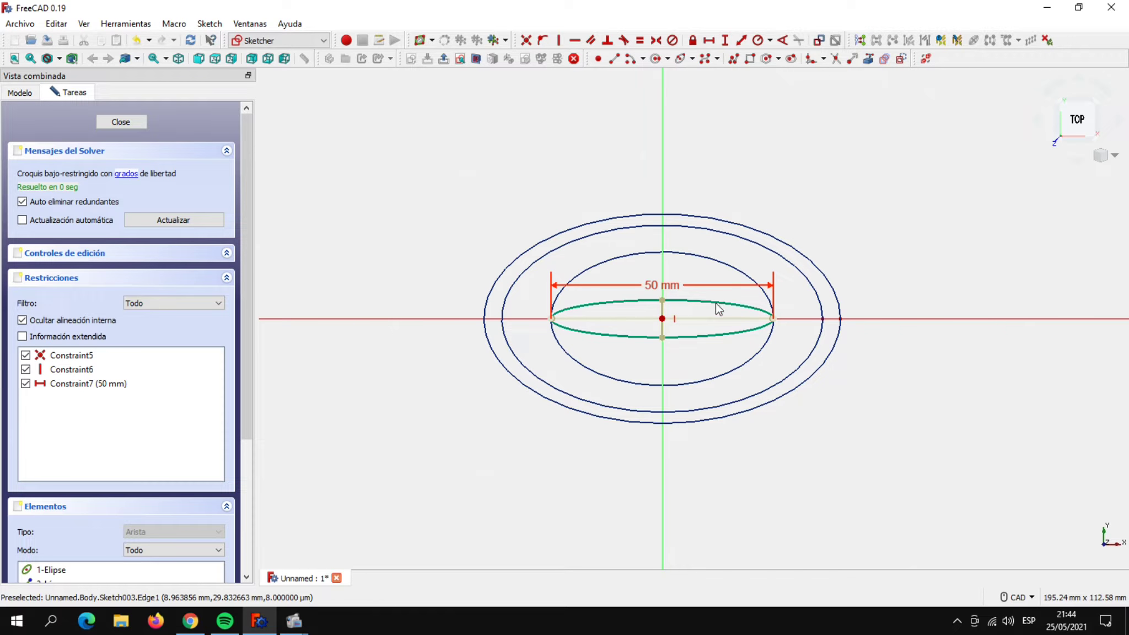
{"action": "left_click", "coordinate": [663, 331]}
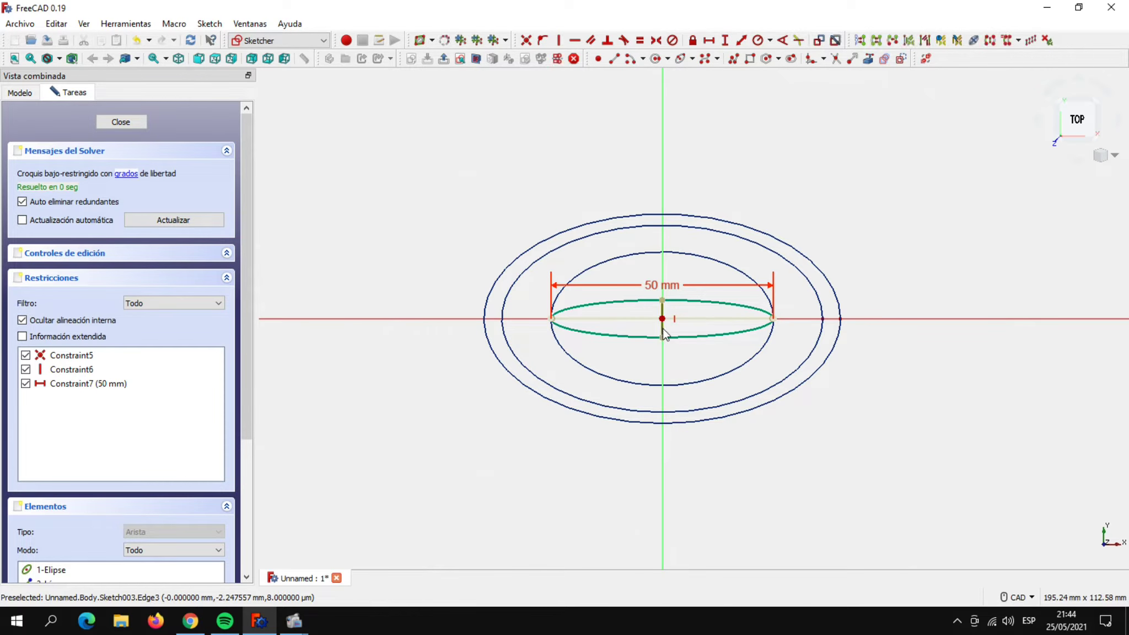
{"action": "left_click", "coordinate": [724, 40]}
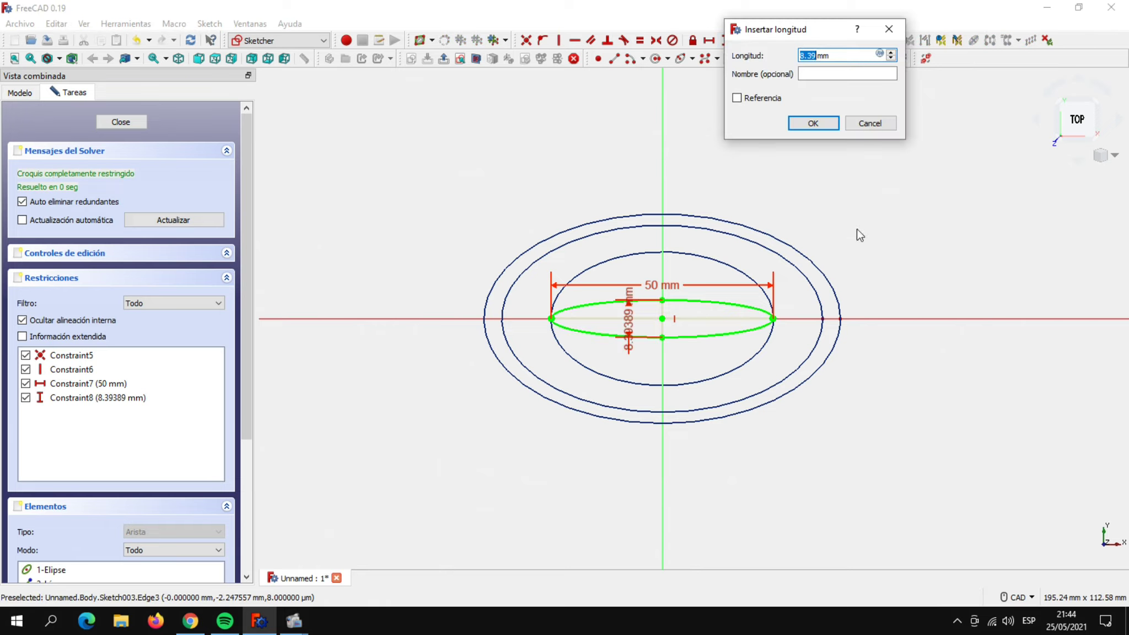
{"action": "type", "text": "30"}
{"action": "left_click", "coordinate": [816, 125]}
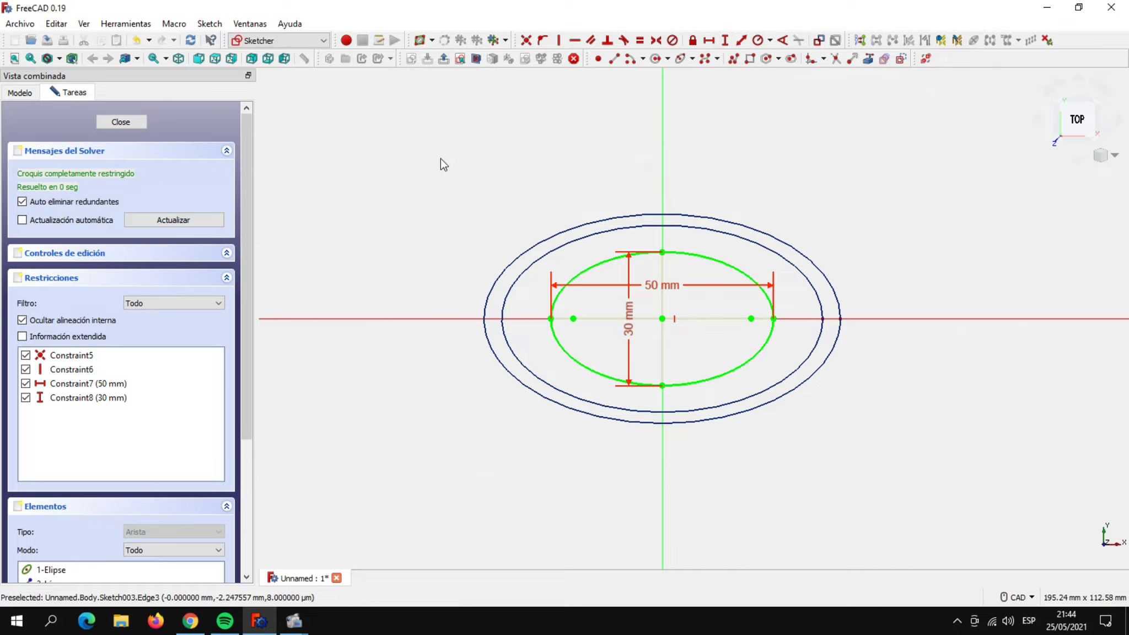
Close the sketch and set Sketch003's z position to 120 mm.
{"action": "left_click", "coordinate": [125, 122]}
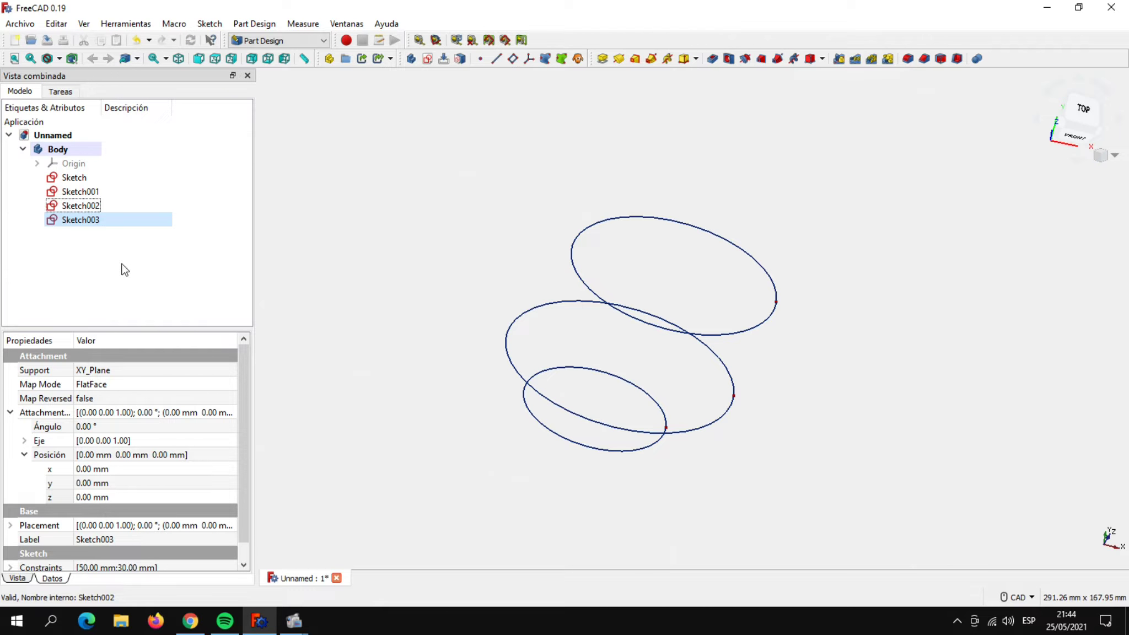
{"action": "left_click", "coordinate": [86, 221]}
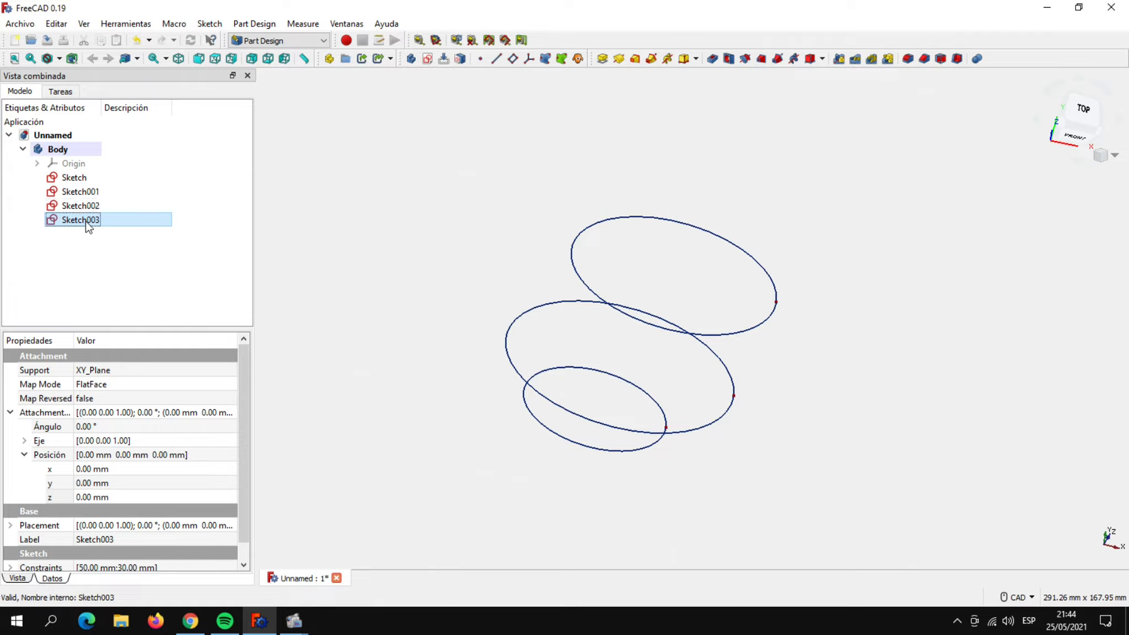
{"action": "left_click", "coordinate": [124, 498]}
{"action": "left_click_drag", "start_coordinate": [120, 499], "coordinate": [76, 502]}
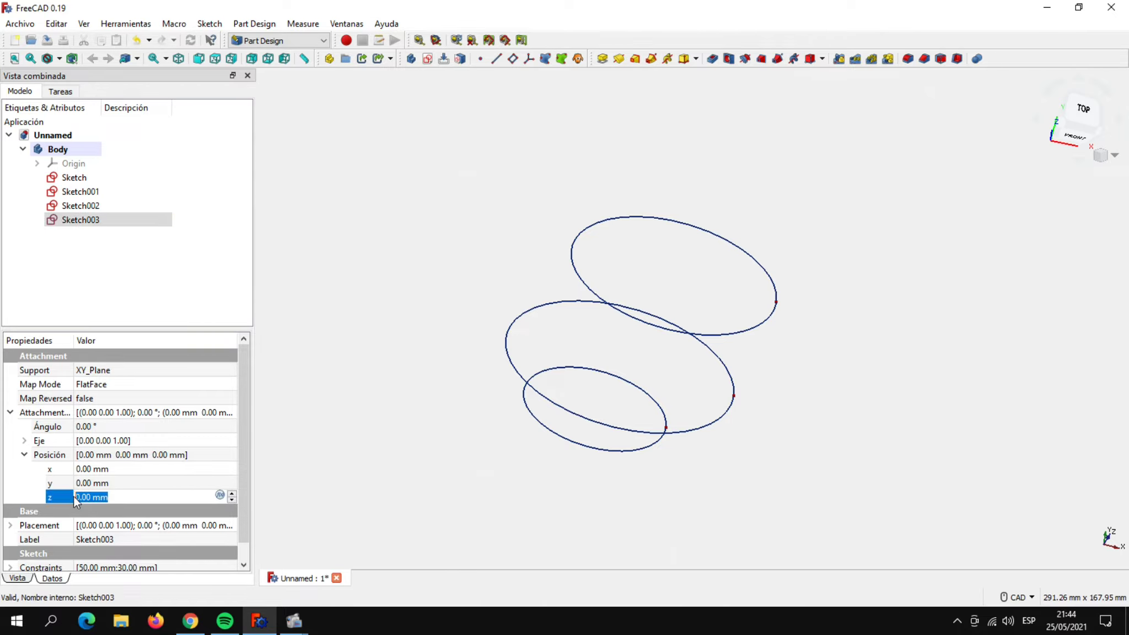
{"action": "type", "text": "120"}
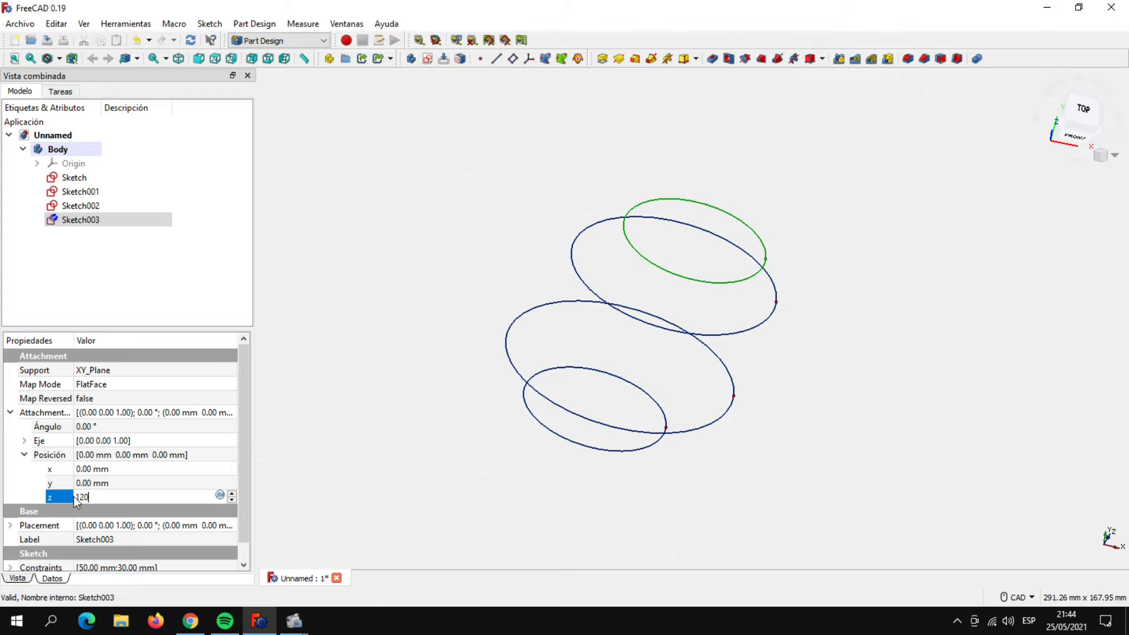
{"action": "left_click", "coordinate": [330, 444]}
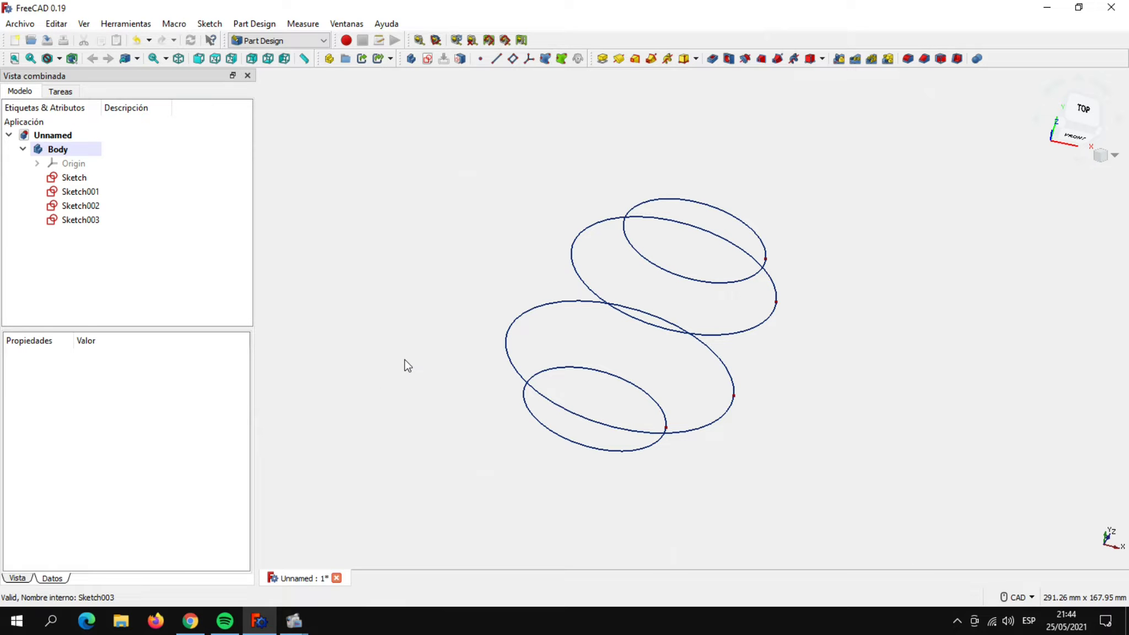
Start a fifth XY_Plane sketch and draw an ellipse centred on the origin.
{"action": "left_click", "coordinate": [428, 58]}
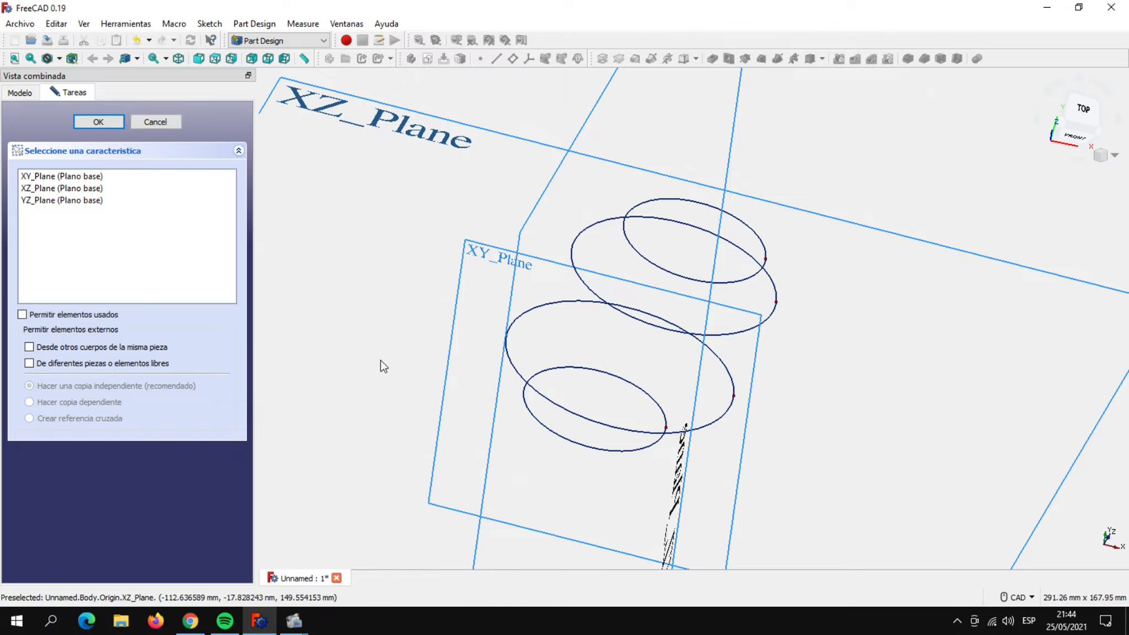
{"action": "left_click", "coordinate": [83, 175]}
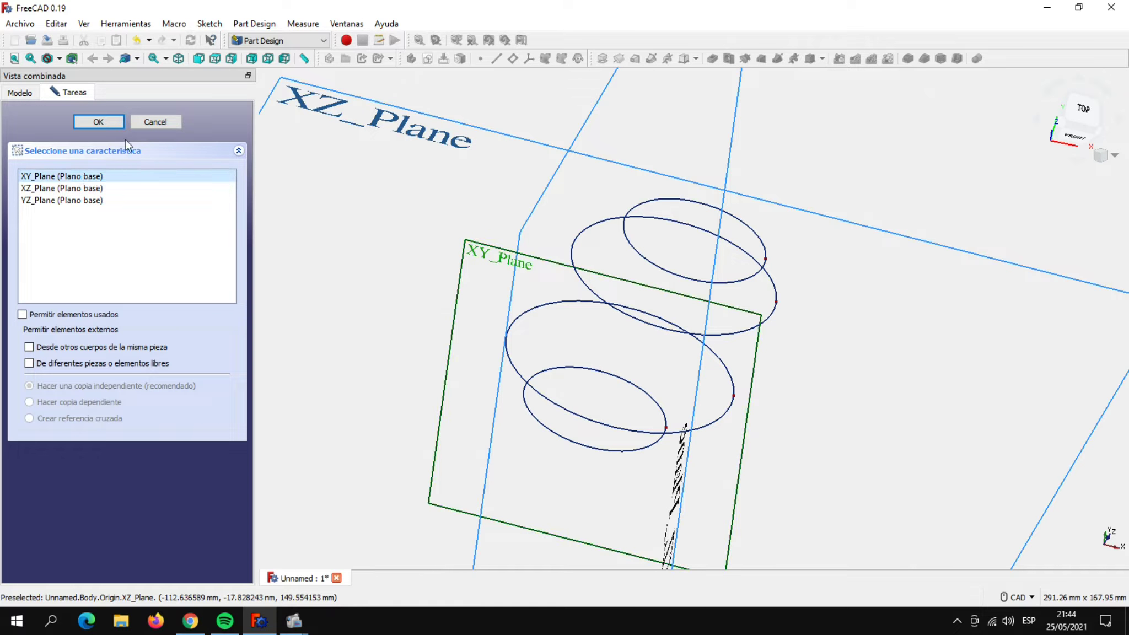
{"action": "left_click", "coordinate": [105, 123]}
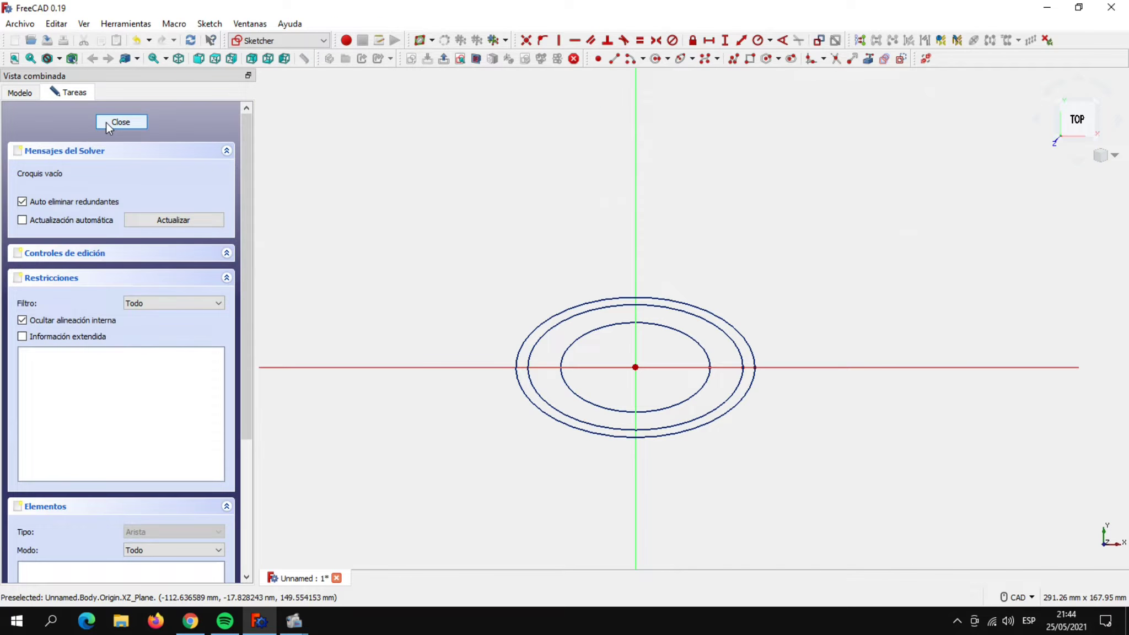
{"action": "scroll", "coordinate": [576, 469], "scroll_direction": "up", "scroll_amount": 1}
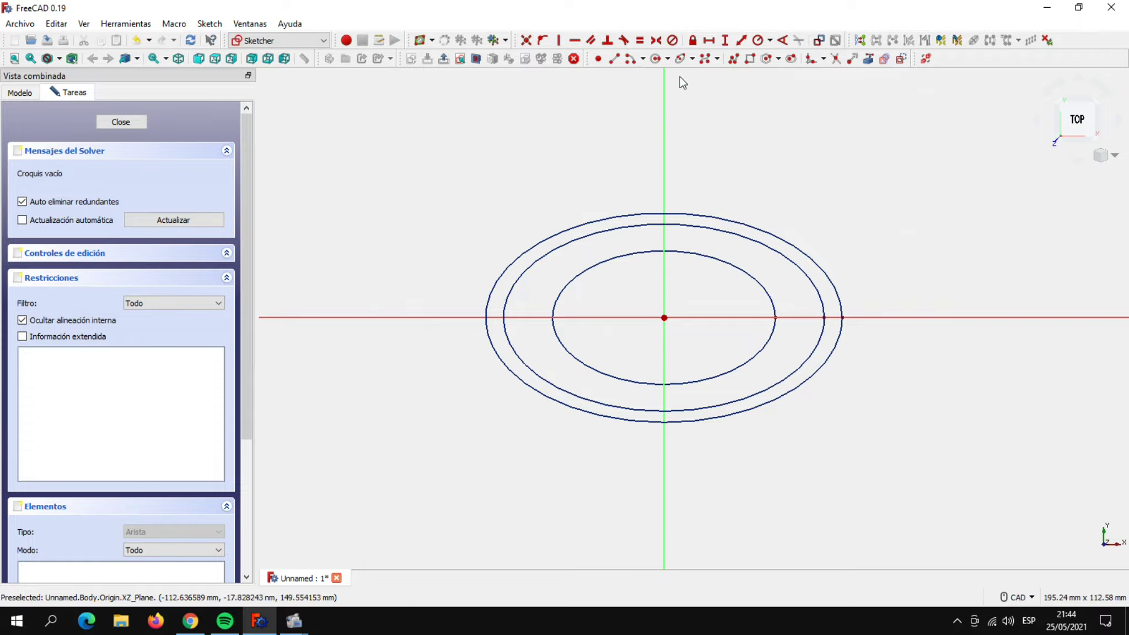
{"action": "left_click", "coordinate": [680, 58]}
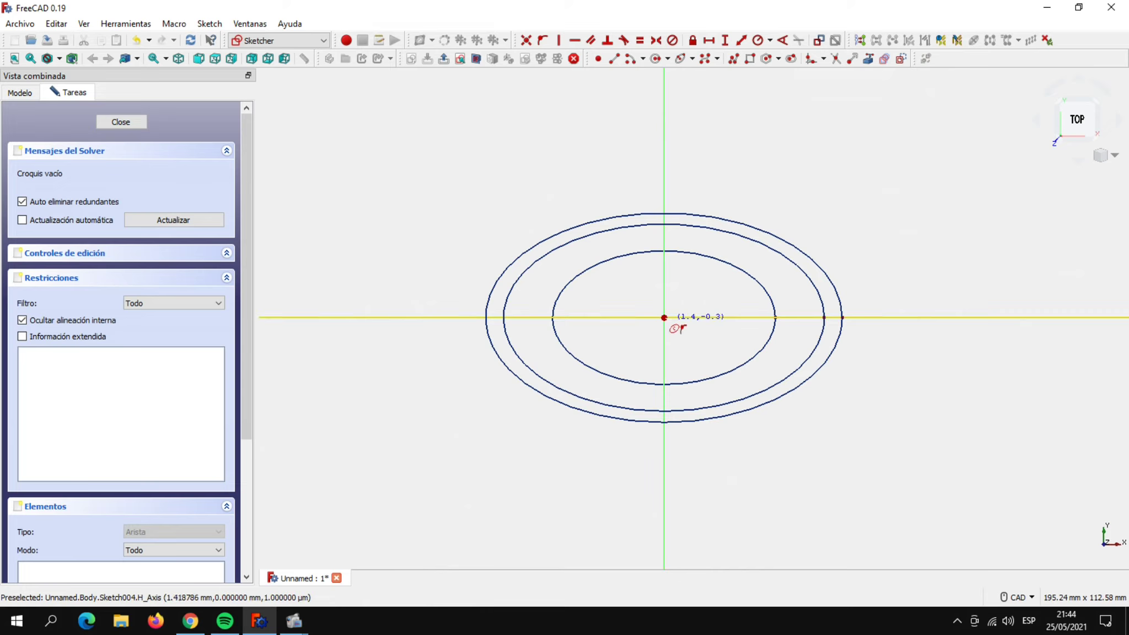
{"action": "left_click", "coordinate": [664, 318]}
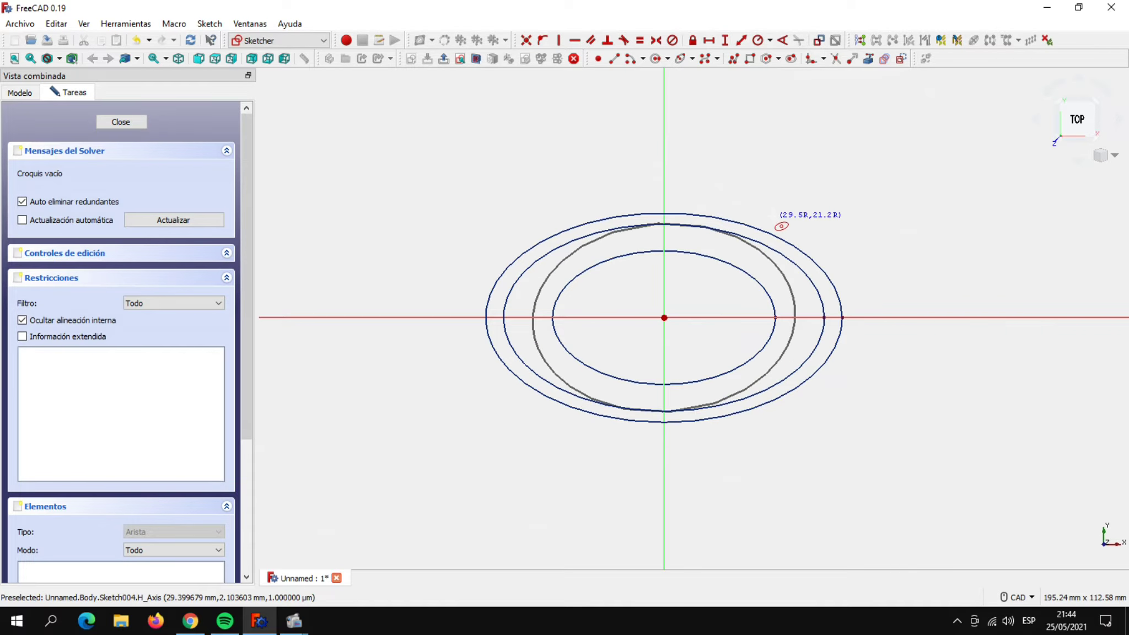
{"action": "left_click", "coordinate": [778, 223]}
{"action": "key", "text": "Escape"}
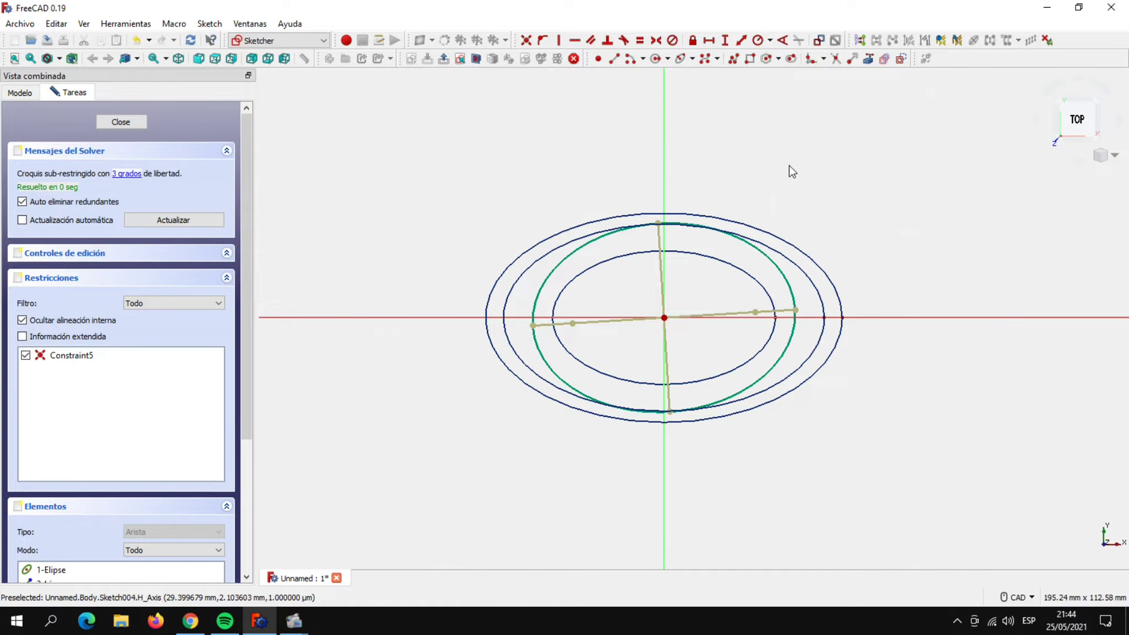
Make the minor axis vertical and constrain the ellipse to 46 mm by 25 mm.
{"action": "left_click", "coordinate": [660, 237]}
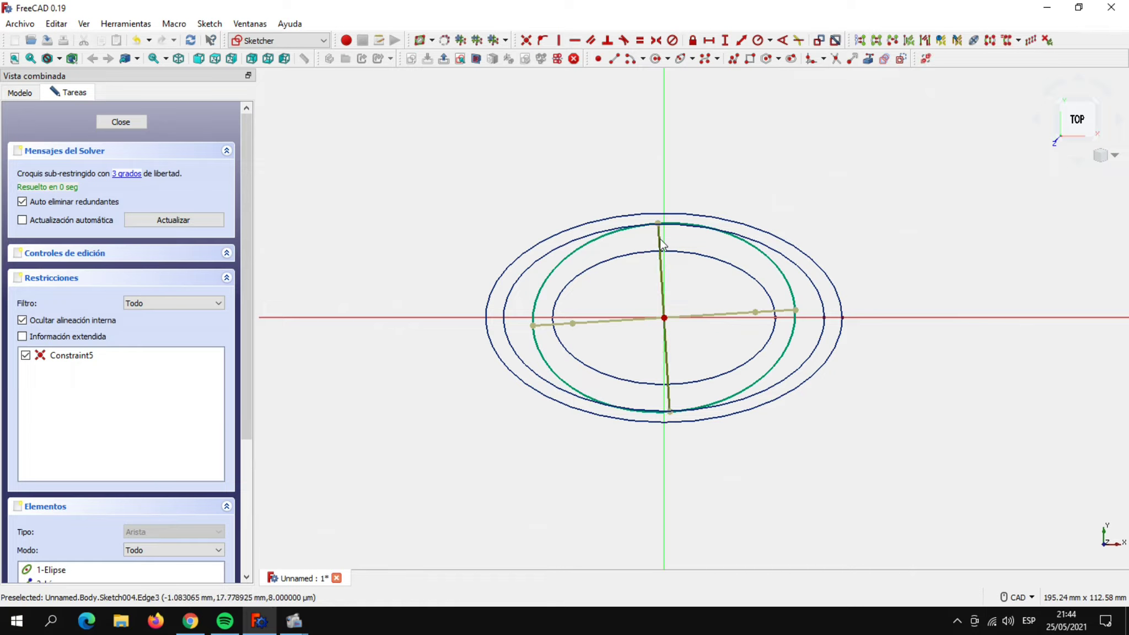
{"action": "left_click", "coordinate": [558, 40]}
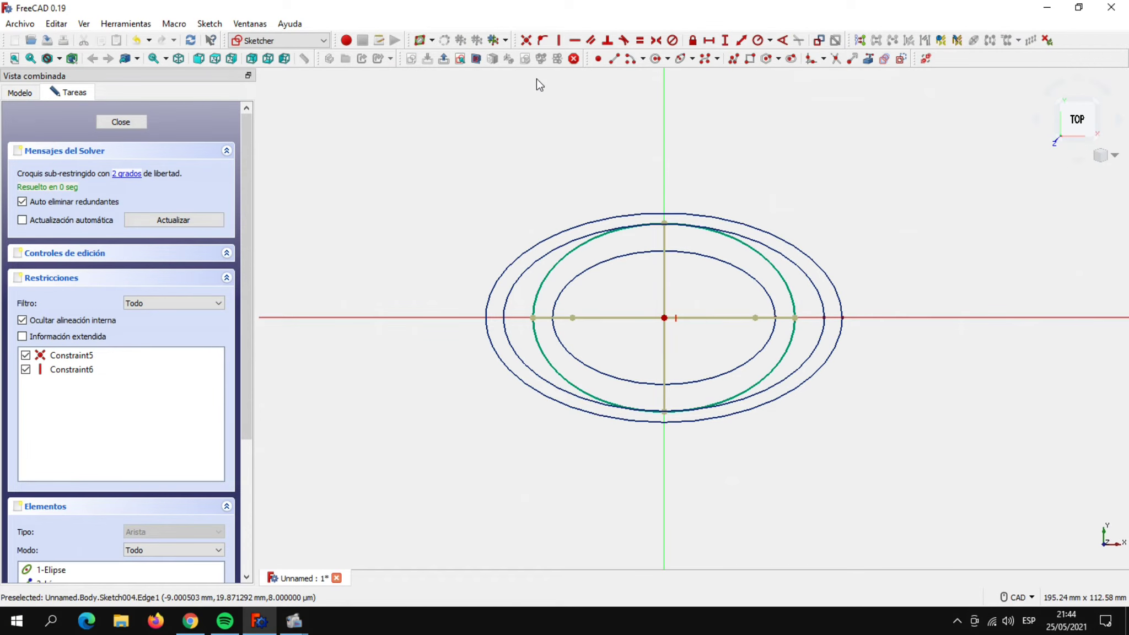
{"action": "left_click", "coordinate": [611, 317]}
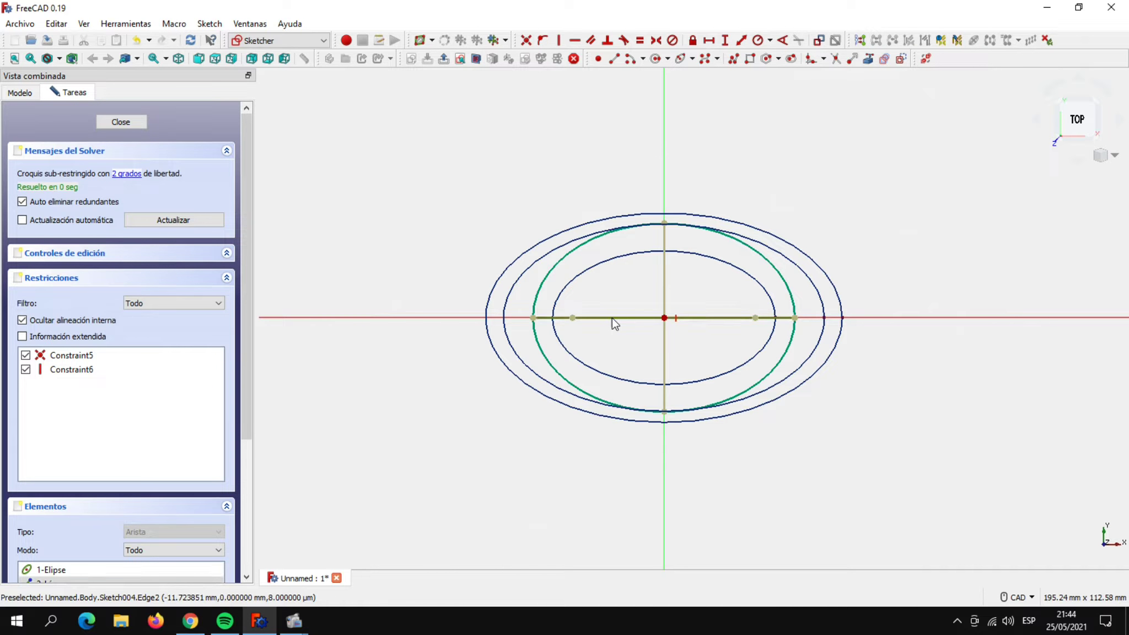
{"action": "left_click", "coordinate": [708, 40]}
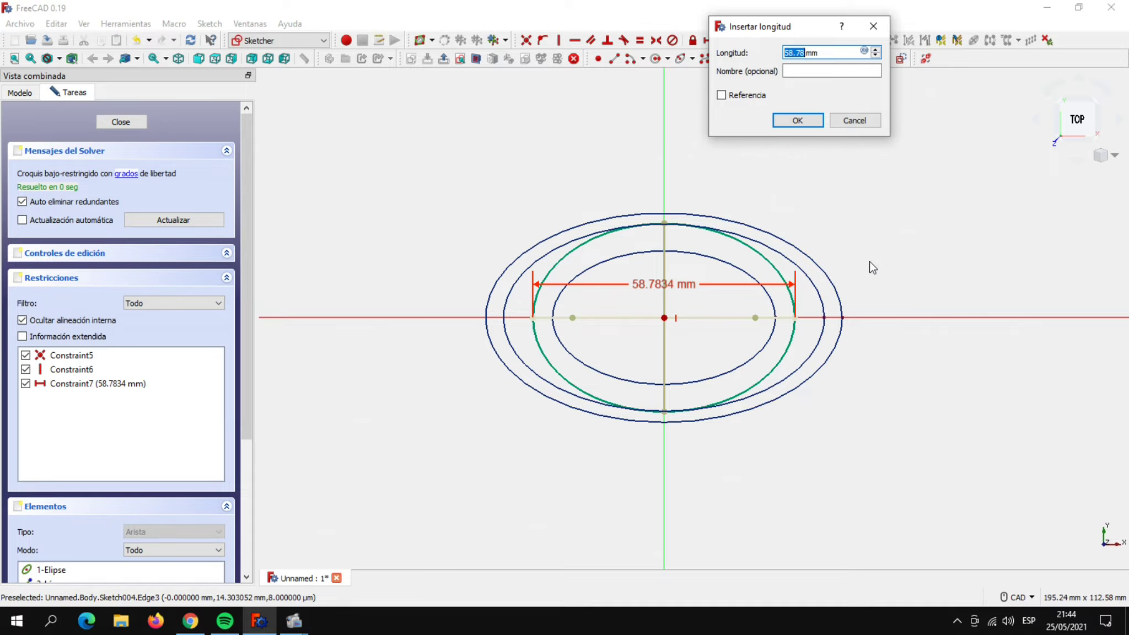
{"action": "type", "text": "46"}
{"action": "left_click", "coordinate": [804, 122]}
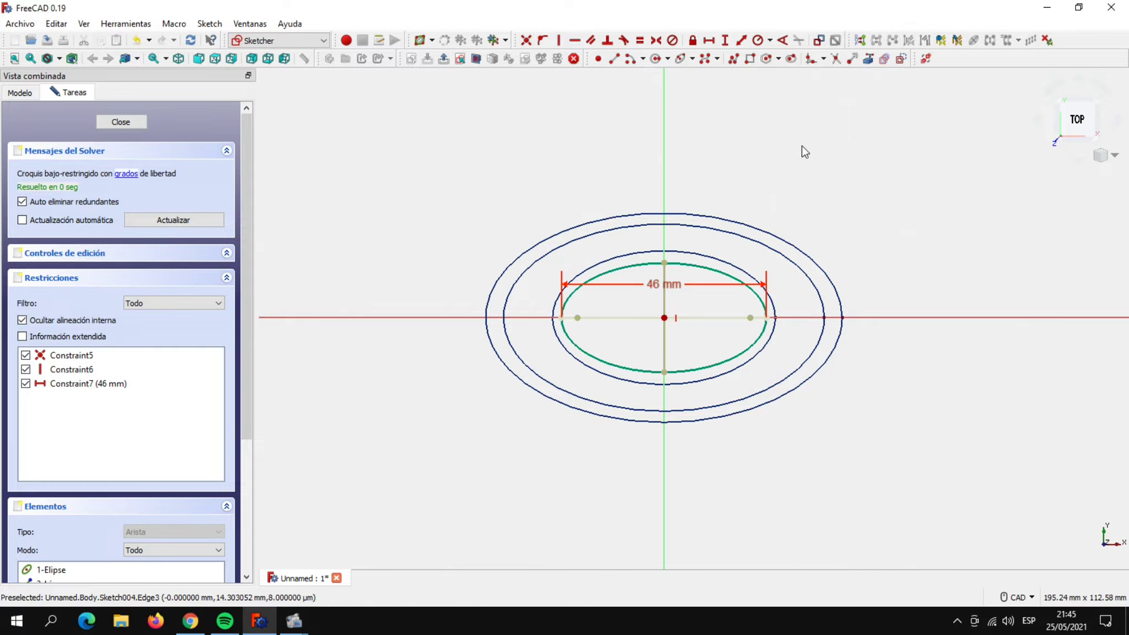
{"action": "left_click", "coordinate": [667, 342]}
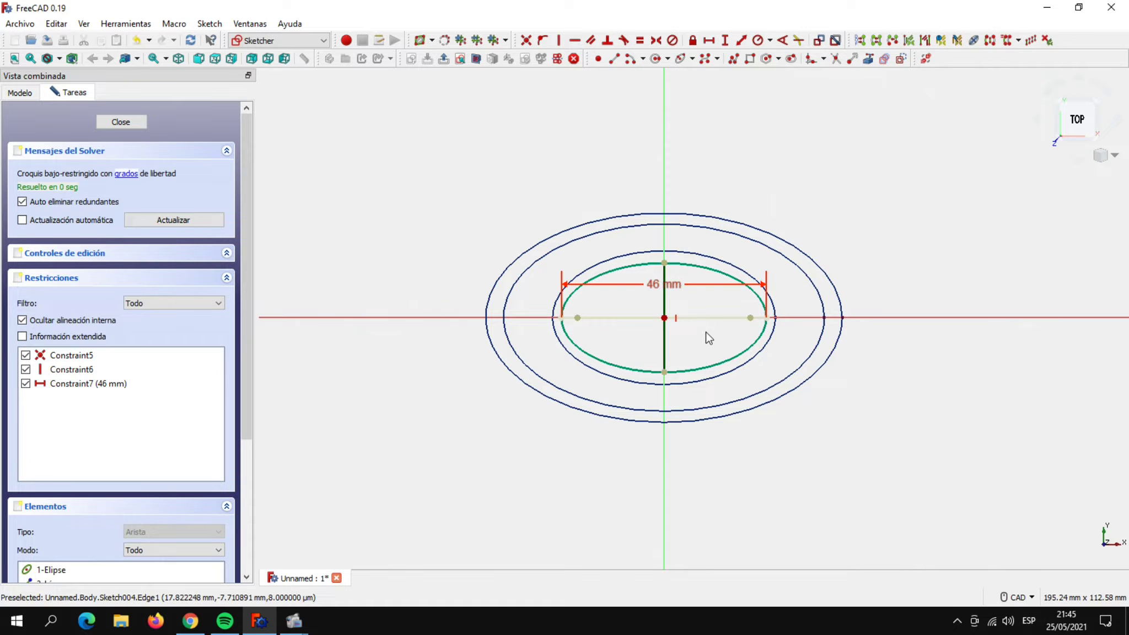
{"action": "left_click", "coordinate": [725, 40]}
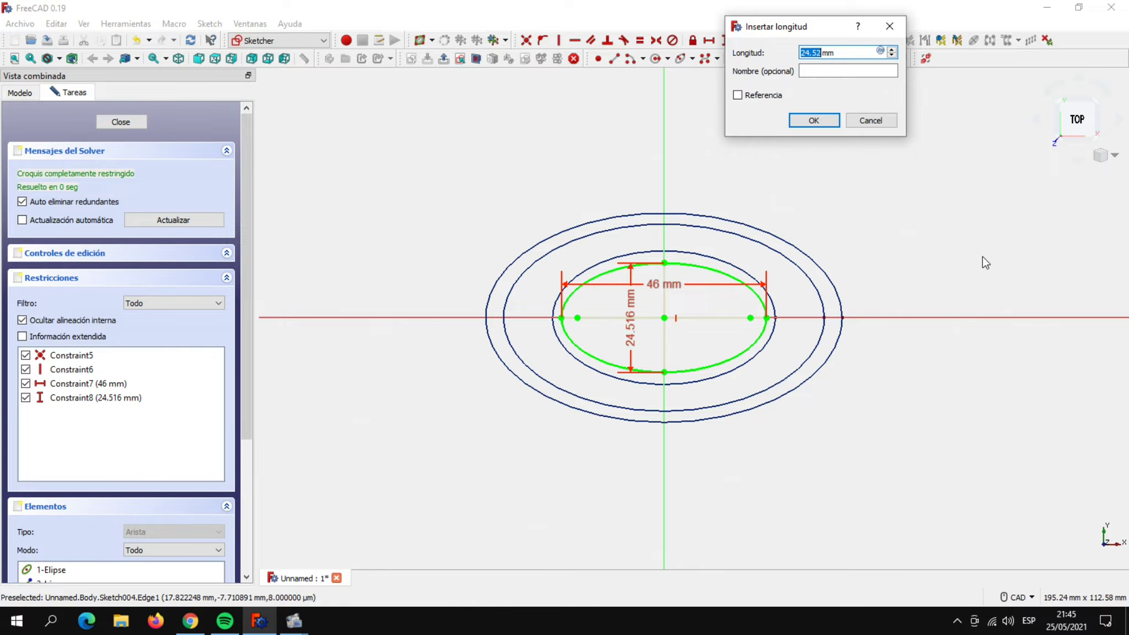
{"action": "type", "text": "25"}
{"action": "left_click", "coordinate": [813, 121]}
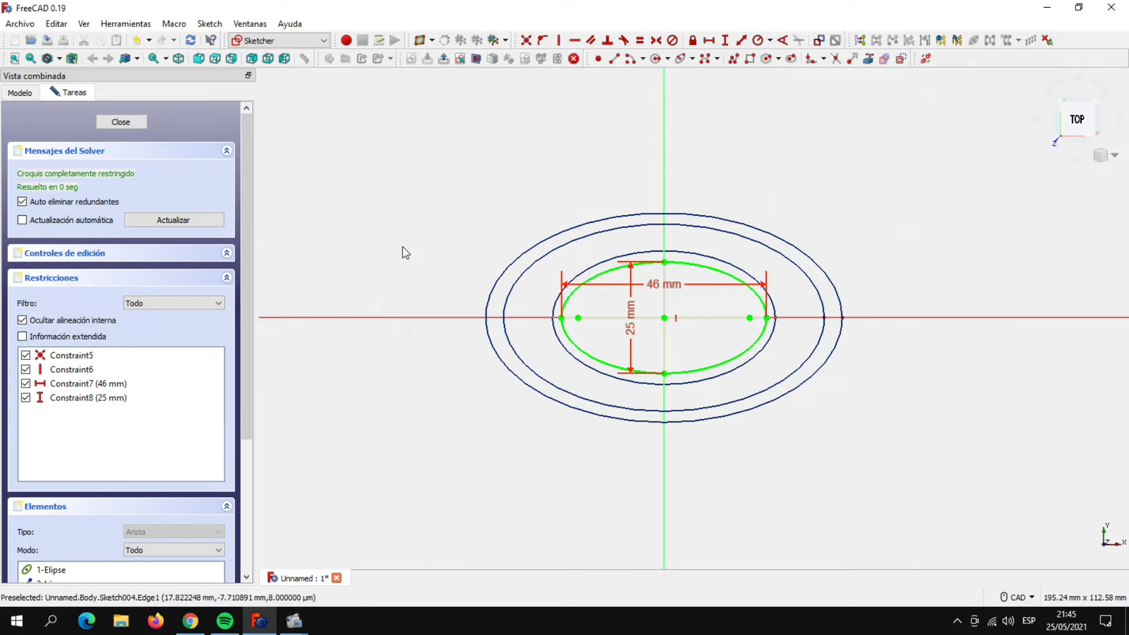
Close Sketch004, set its Z offset to 1 mm, then begin a new sketch in the body.
{"action": "left_click", "coordinate": [130, 122]}
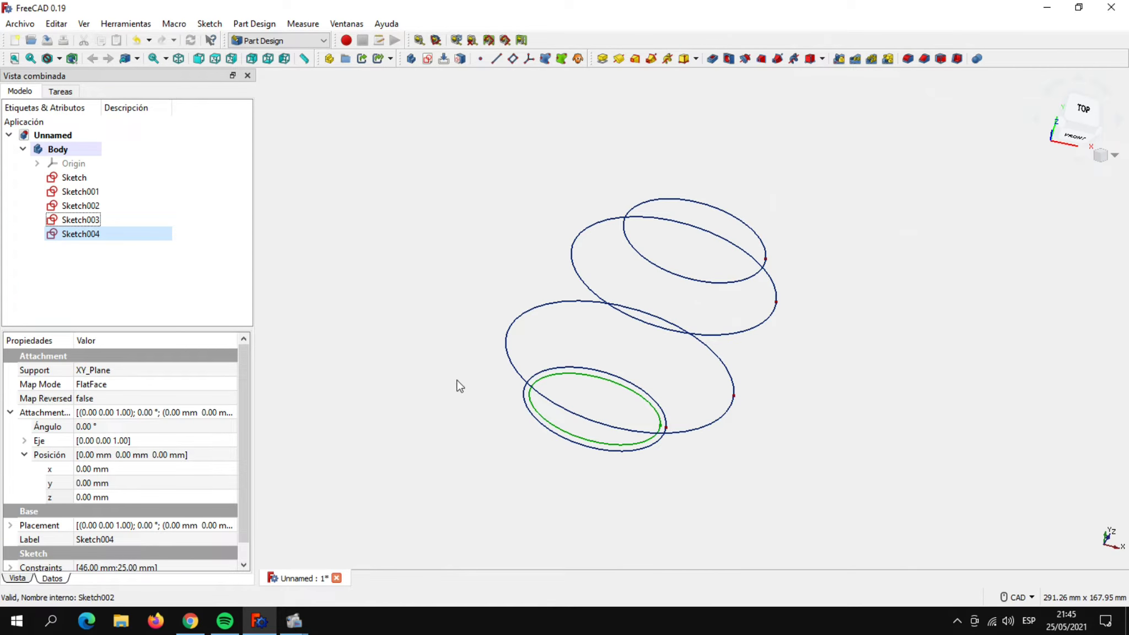
{"action": "left_click", "coordinate": [117, 497]}
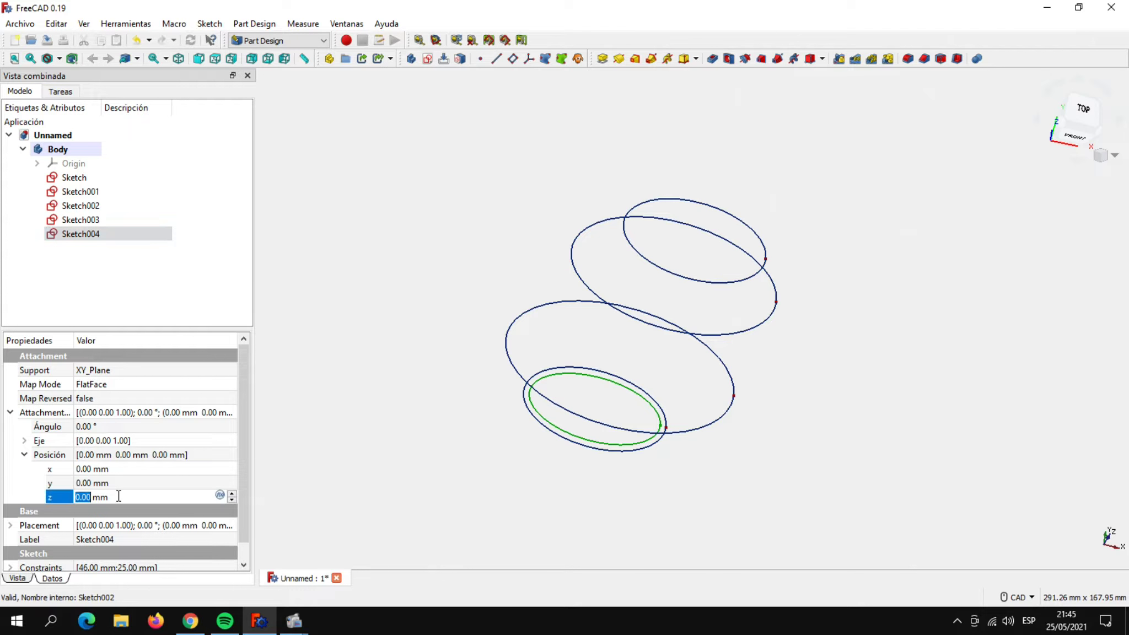
{"action": "type", "text": "1"}
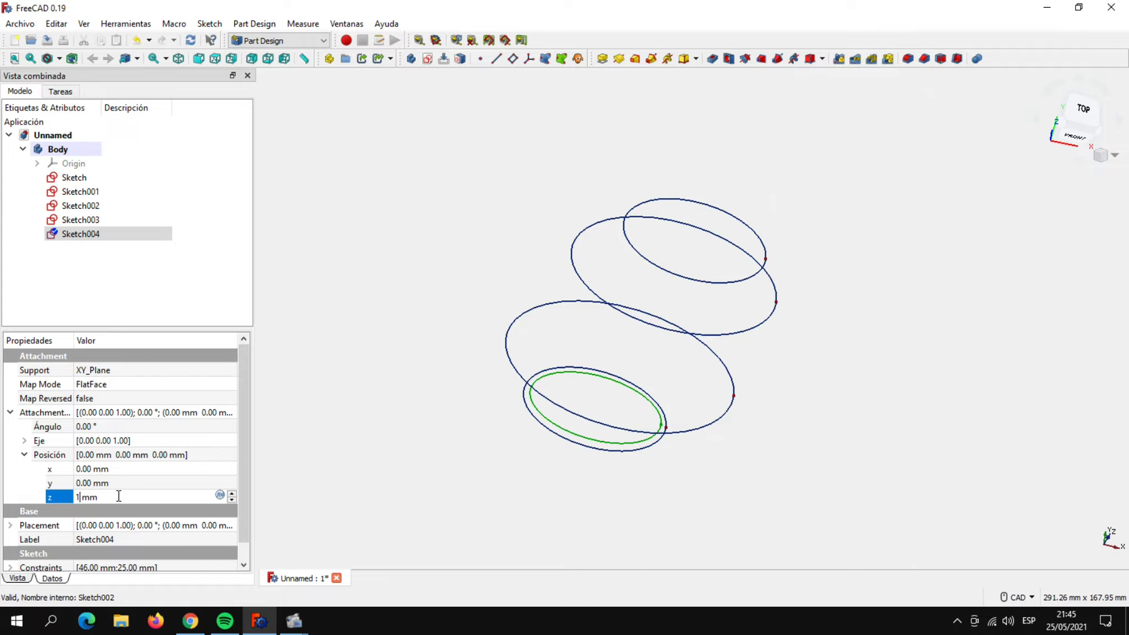
{"action": "key", "text": "Return"}
{"action": "left_click", "coordinate": [319, 449]}
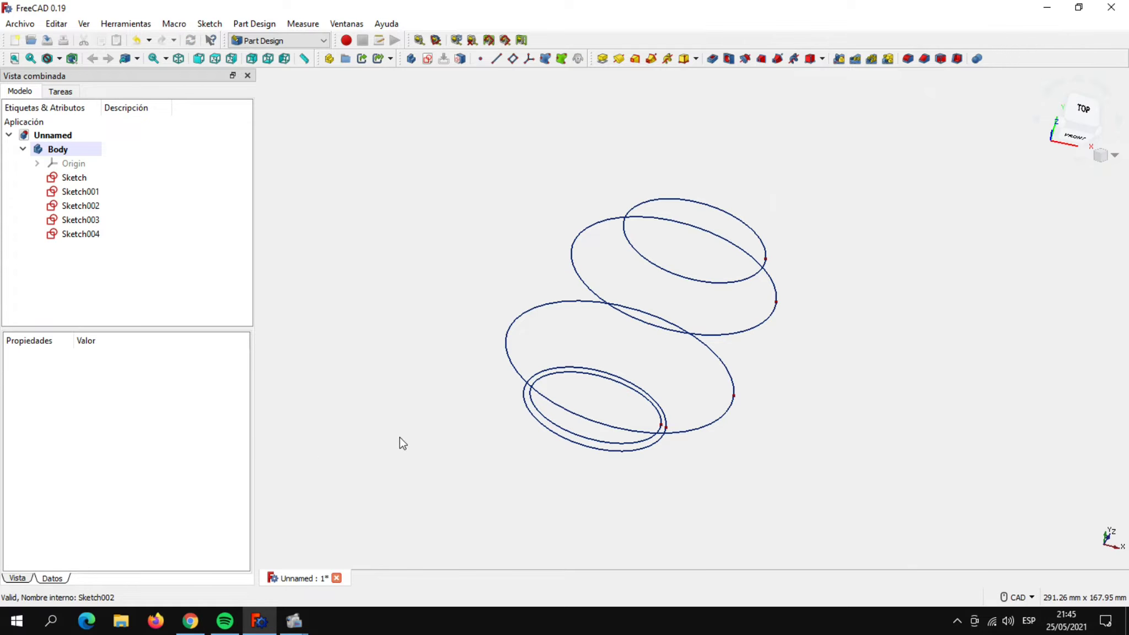
{"action": "middle_click_drag", "start_coordinate": [942, 465], "coordinate": [915, 456]}
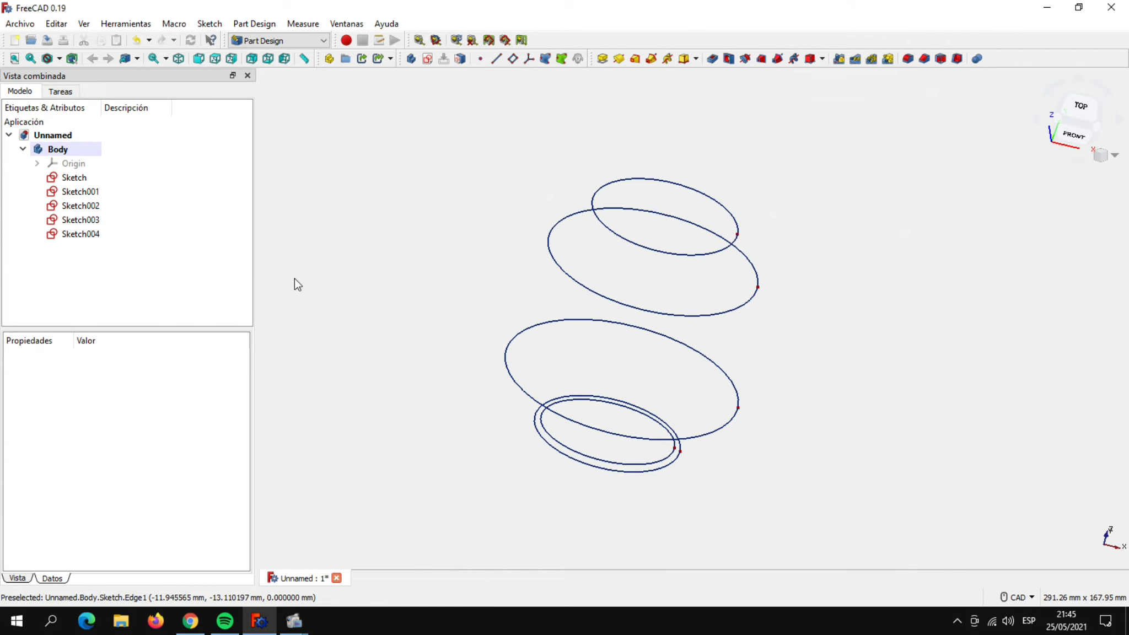
{"action": "left_click", "coordinate": [427, 58]}
Open a new sketch on XY_Plane and draw an ellipse centred on the origin.
{"action": "left_click", "coordinate": [76, 177]}
{"action": "left_click", "coordinate": [106, 120]}
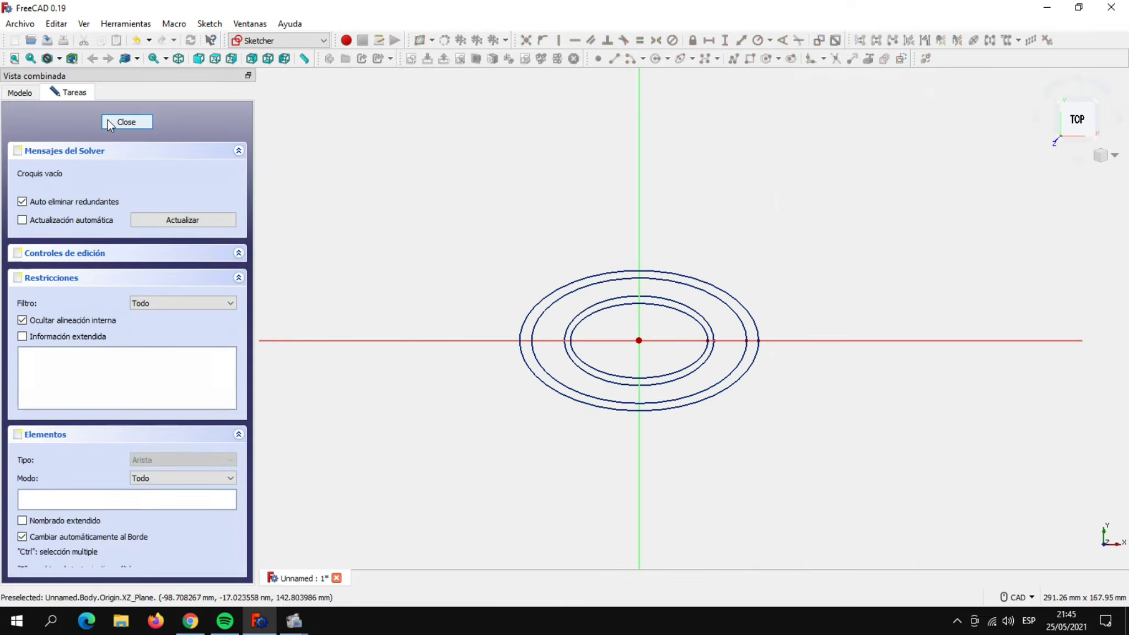
{"action": "scroll", "coordinate": [556, 414], "scroll_direction": "up", "scroll_amount": 2}
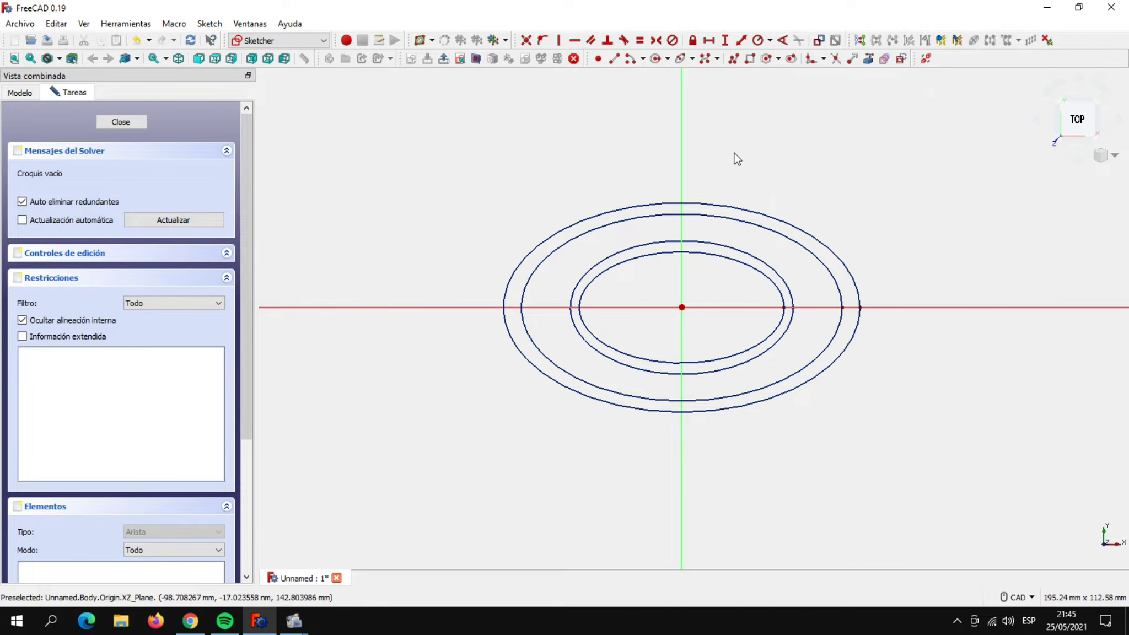
{"action": "left_click", "coordinate": [677, 59]}
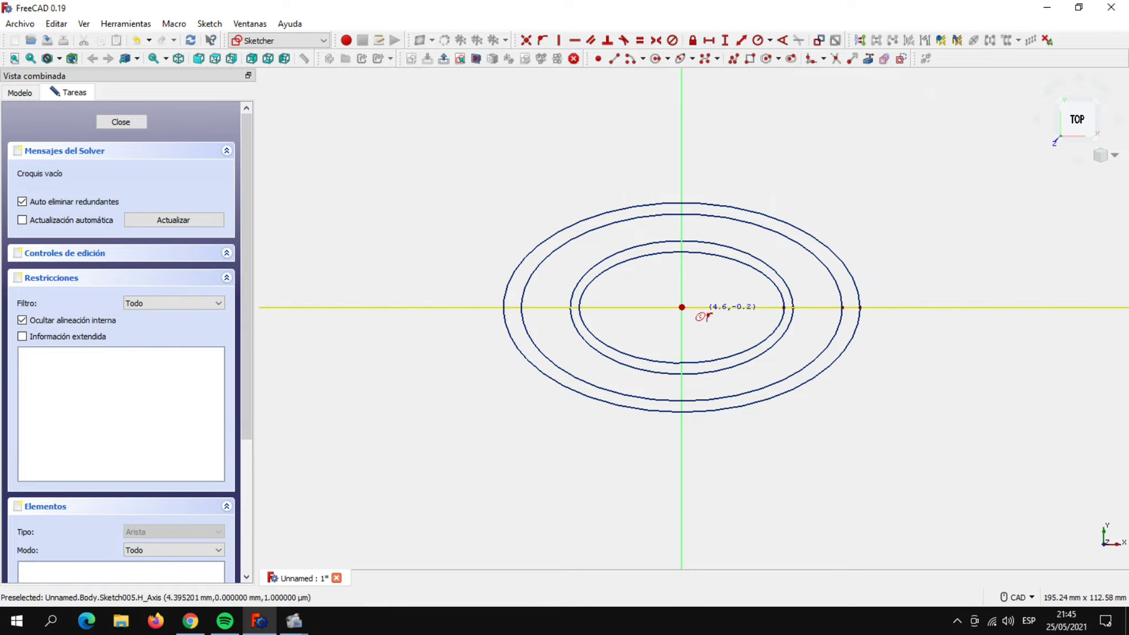
{"action": "left_click", "coordinate": [682, 307]}
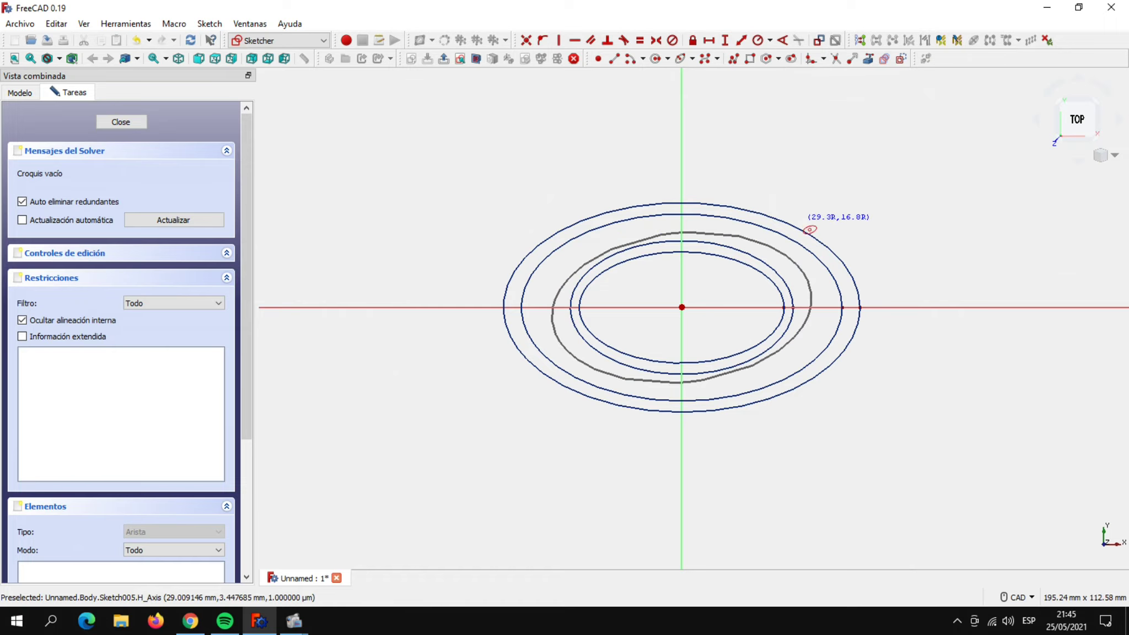
{"action": "left_click", "coordinate": [809, 230]}
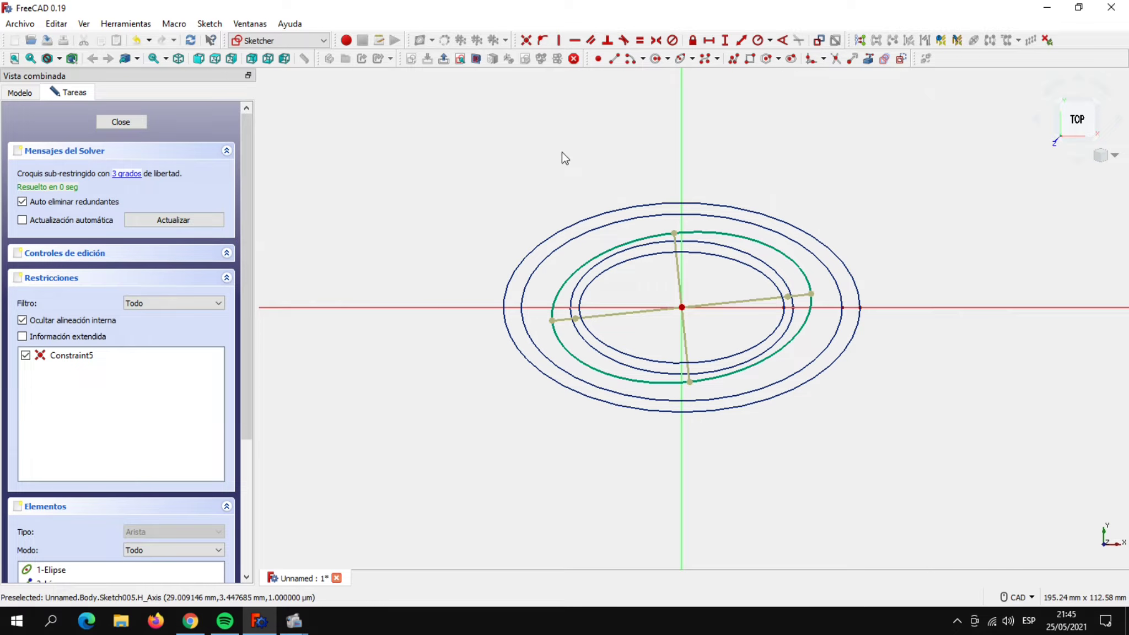
Make the minor axis vertical and dimension the ellipse 77 mm wide and 42 mm tall.
{"action": "left_click", "coordinate": [682, 272]}
{"action": "left_click", "coordinate": [559, 40]}
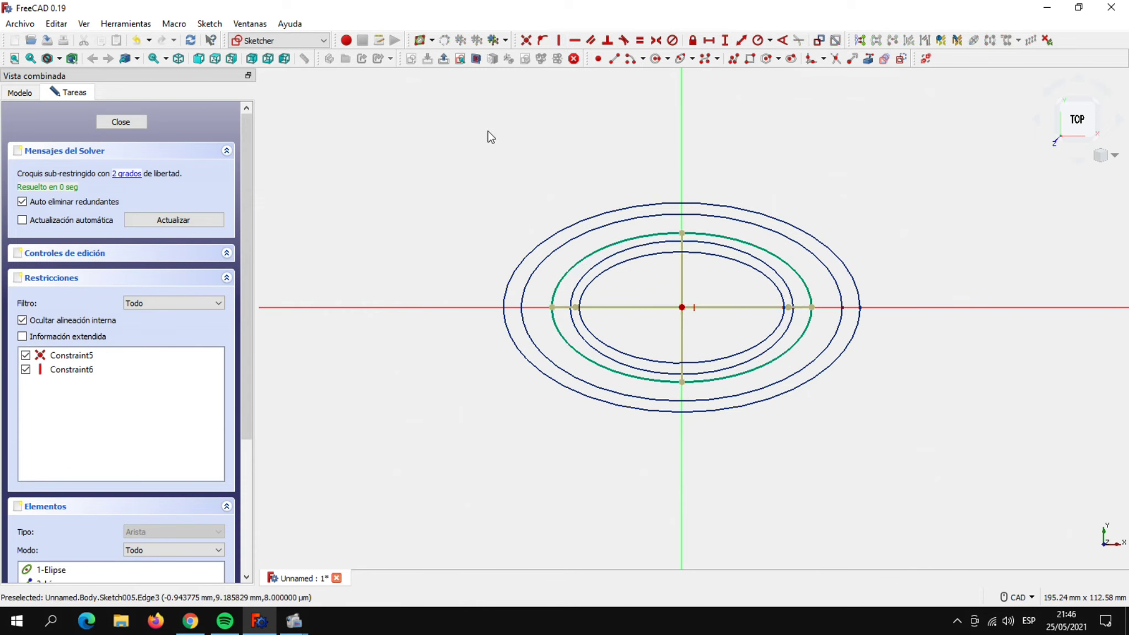
{"action": "left_click", "coordinate": [634, 306]}
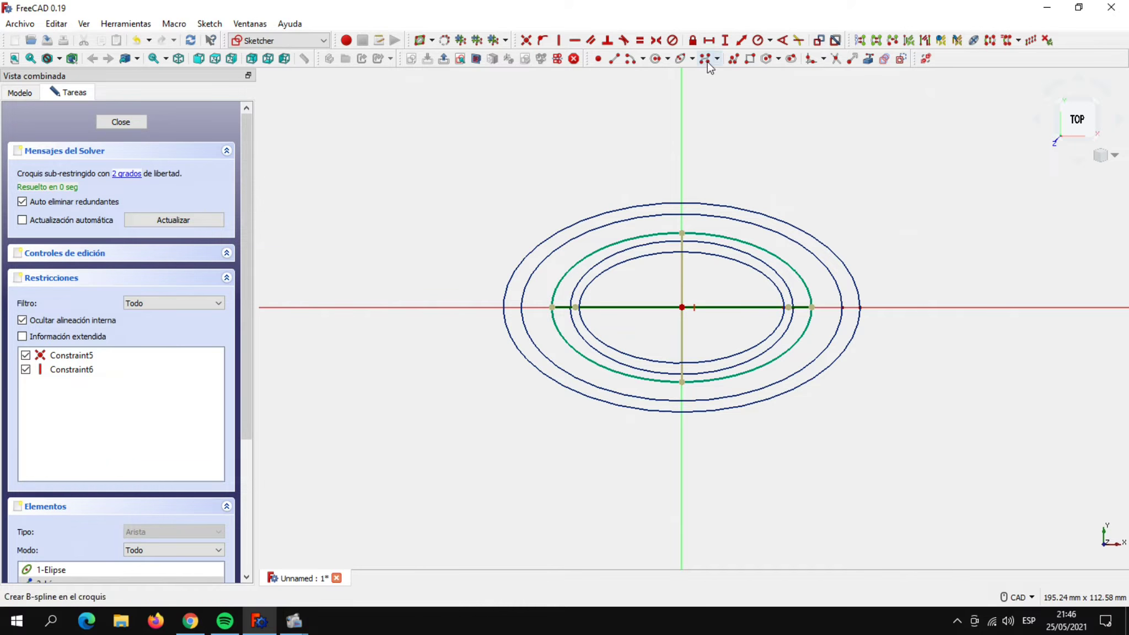
{"action": "left_click", "coordinate": [709, 40]}
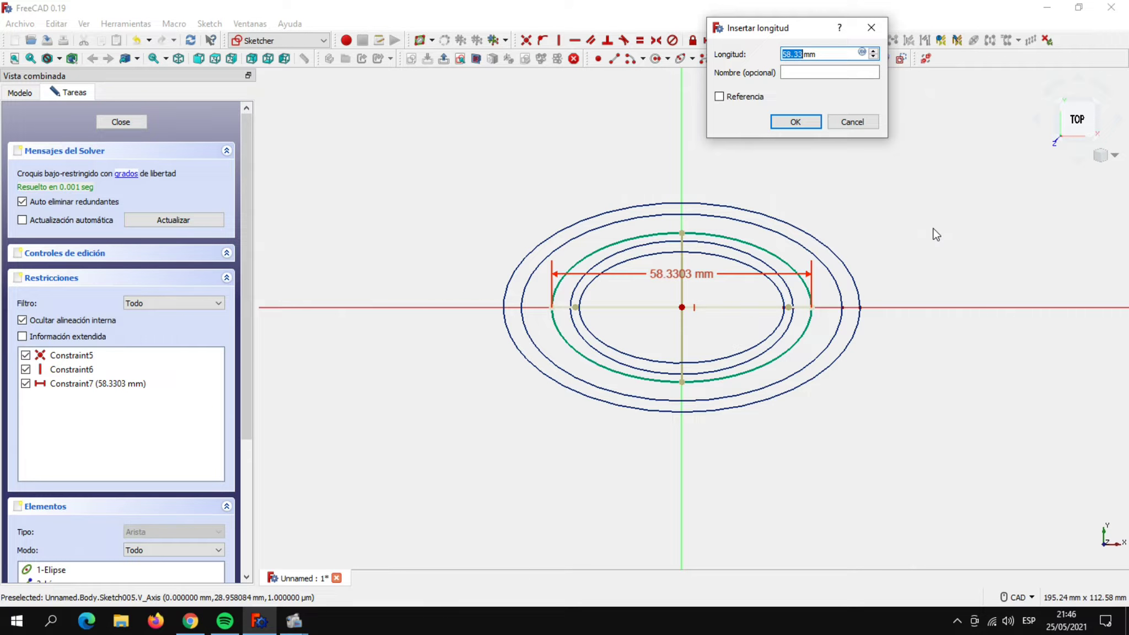
{"action": "type", "text": "77"}
{"action": "left_click", "coordinate": [795, 122]}
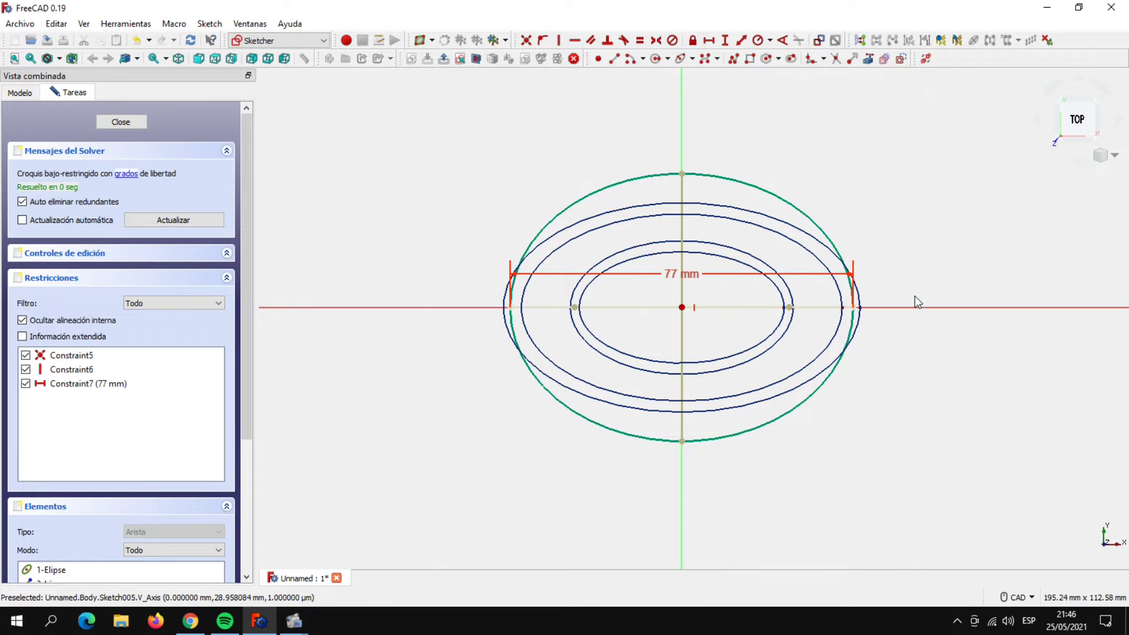
{"action": "left_click", "coordinate": [682, 249]}
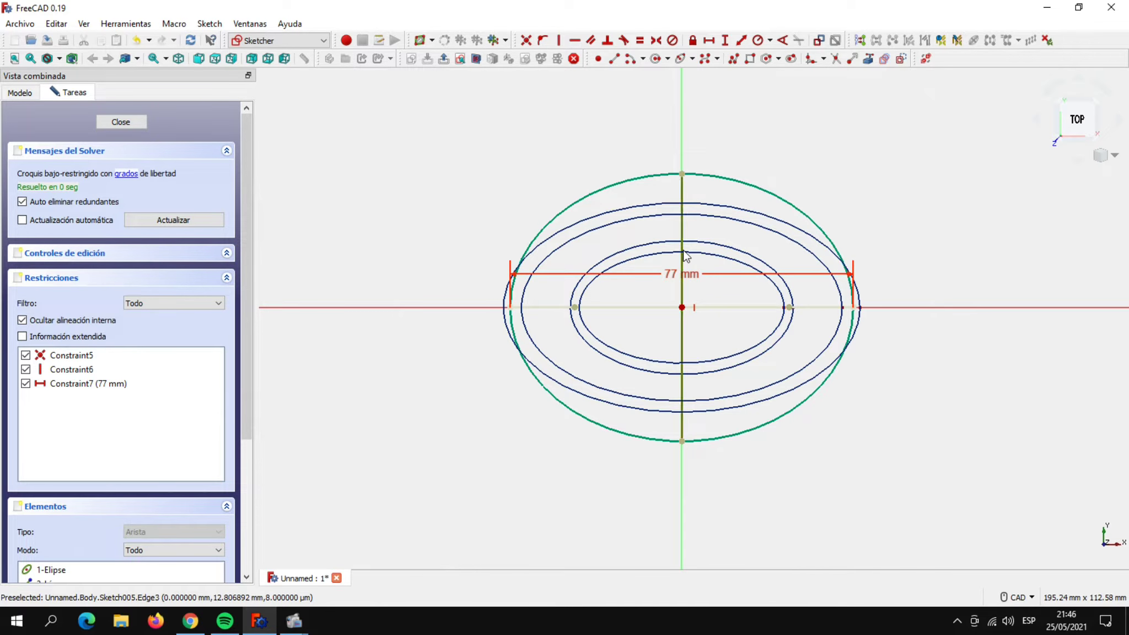
{"action": "left_click", "coordinate": [725, 40]}
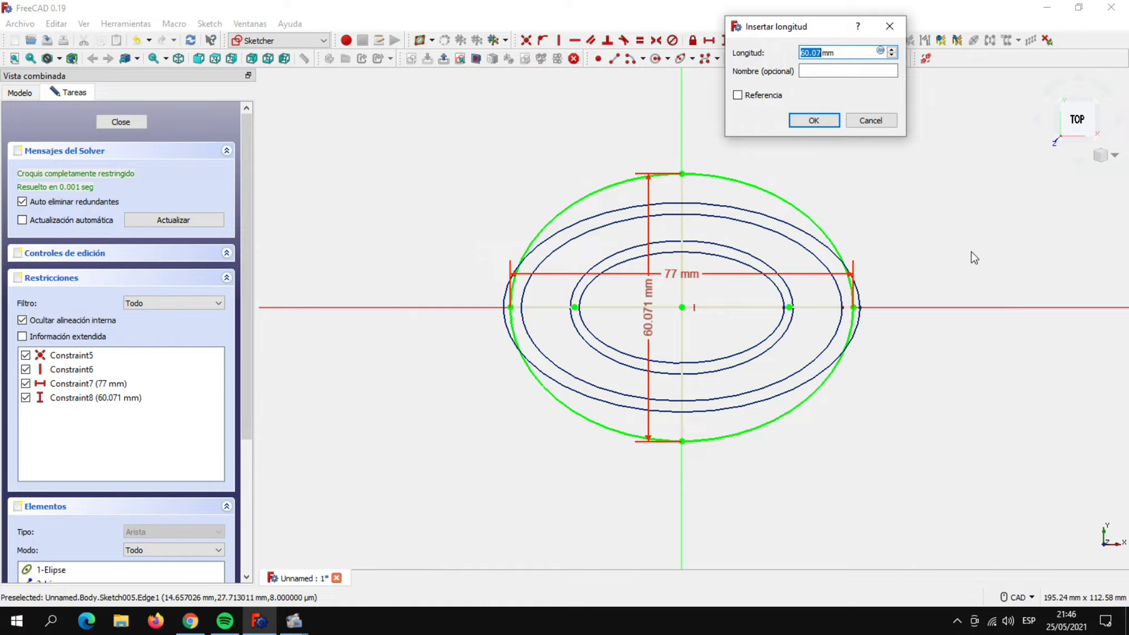
{"action": "type", "text": "42"}
{"action": "left_click", "coordinate": [817, 124]}
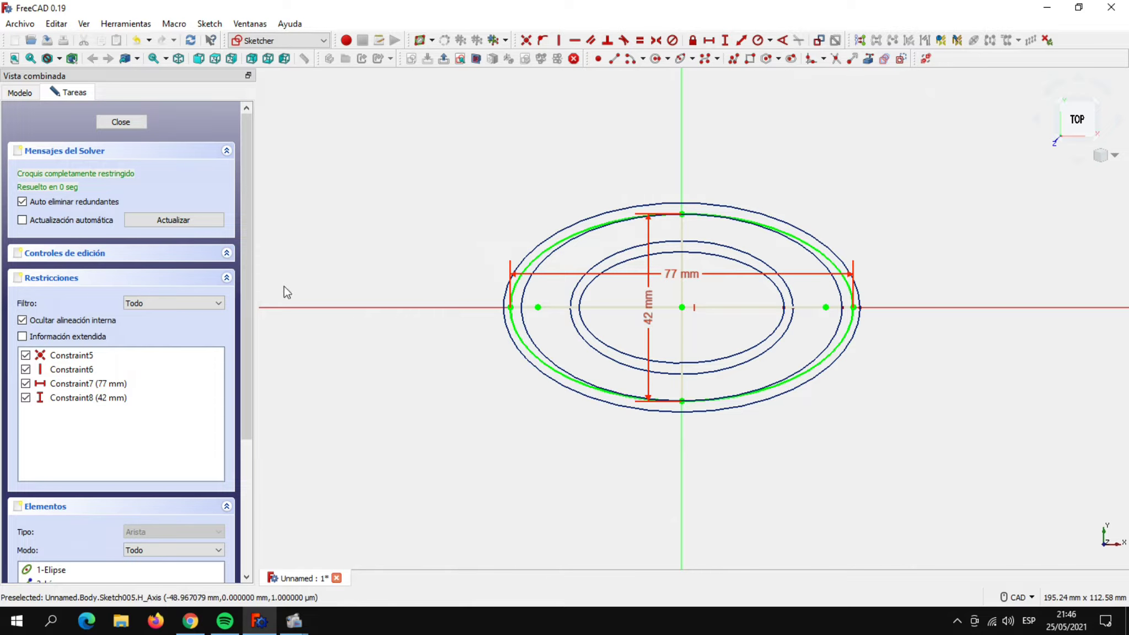
Close the sketch and set Sketch005's Attachment Offset Z position to 30 mm.
{"action": "left_click", "coordinate": [134, 122]}
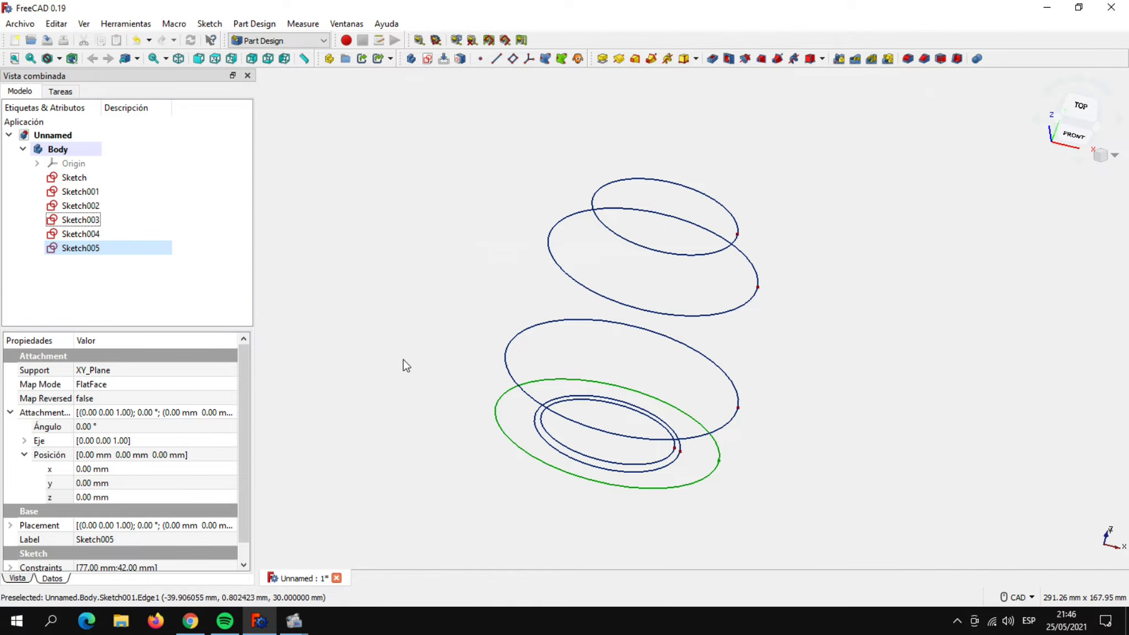
{"action": "left_click", "coordinate": [88, 248]}
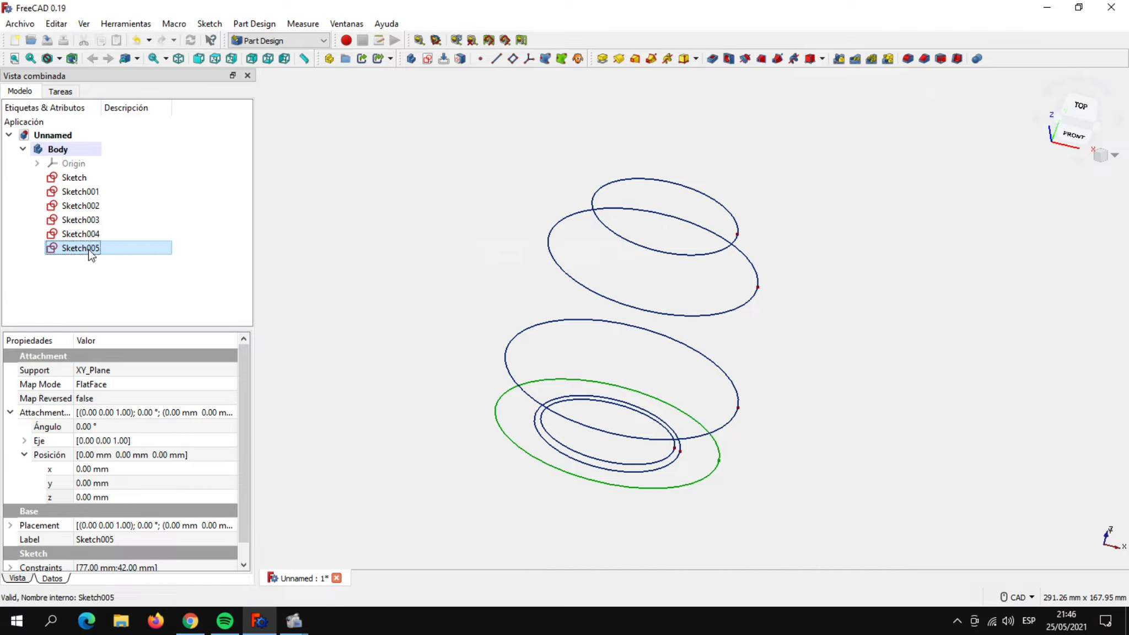
{"action": "left_click", "coordinate": [126, 497]}
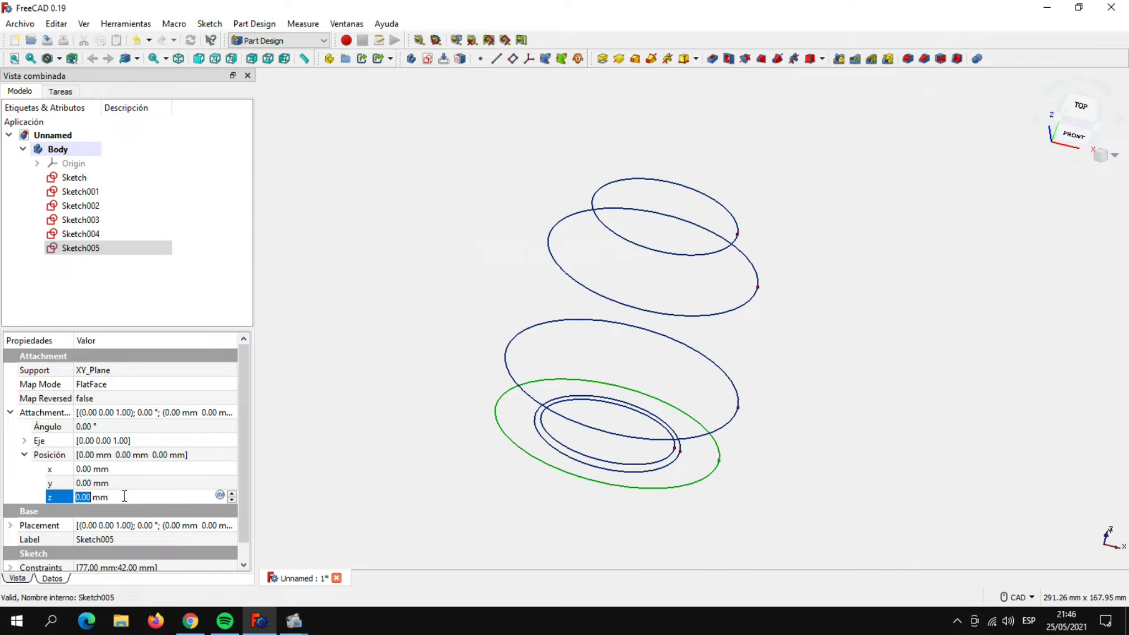
{"action": "type", "text": "30"}
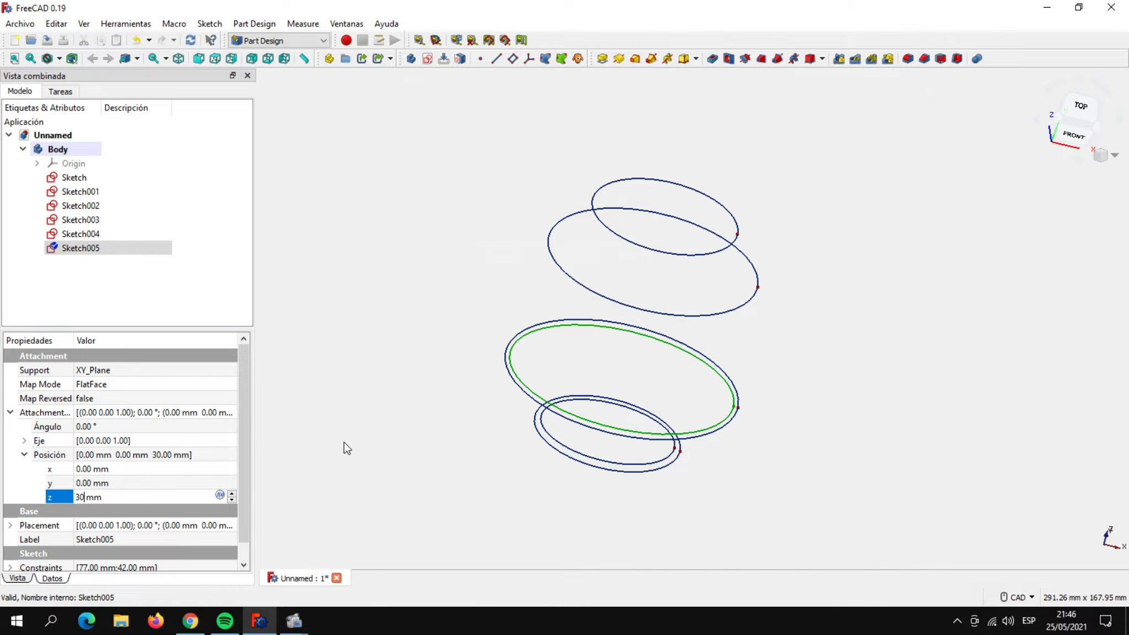
{"action": "left_click", "coordinate": [348, 447]}
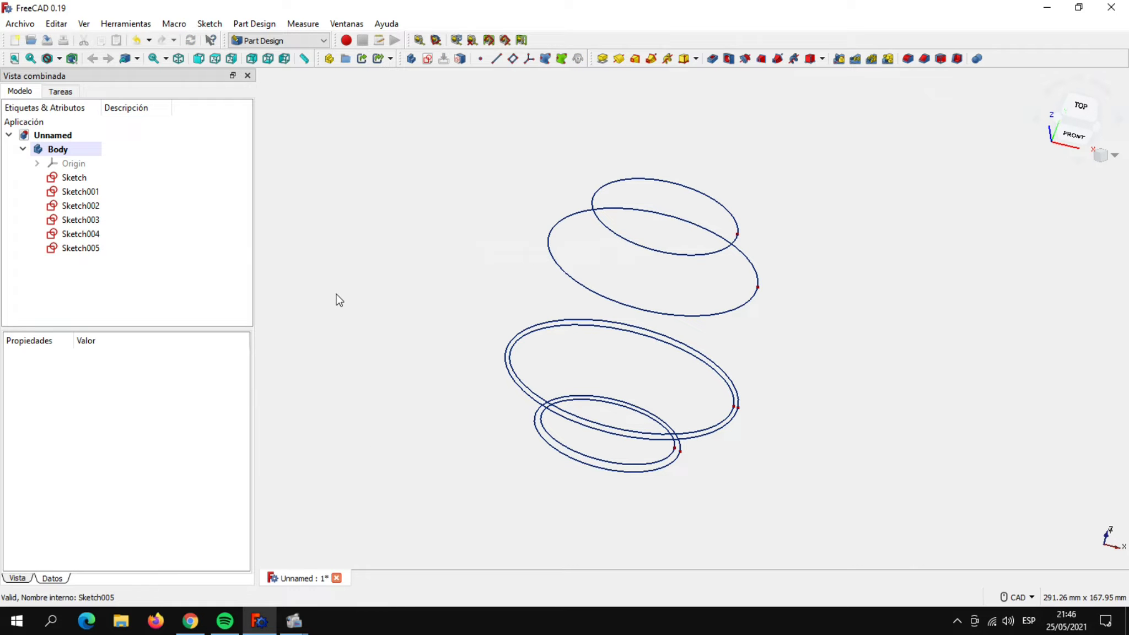
Start another XY_Plane sketch and draw an ellipse centred on the origin.
{"action": "left_click", "coordinate": [426, 58]}
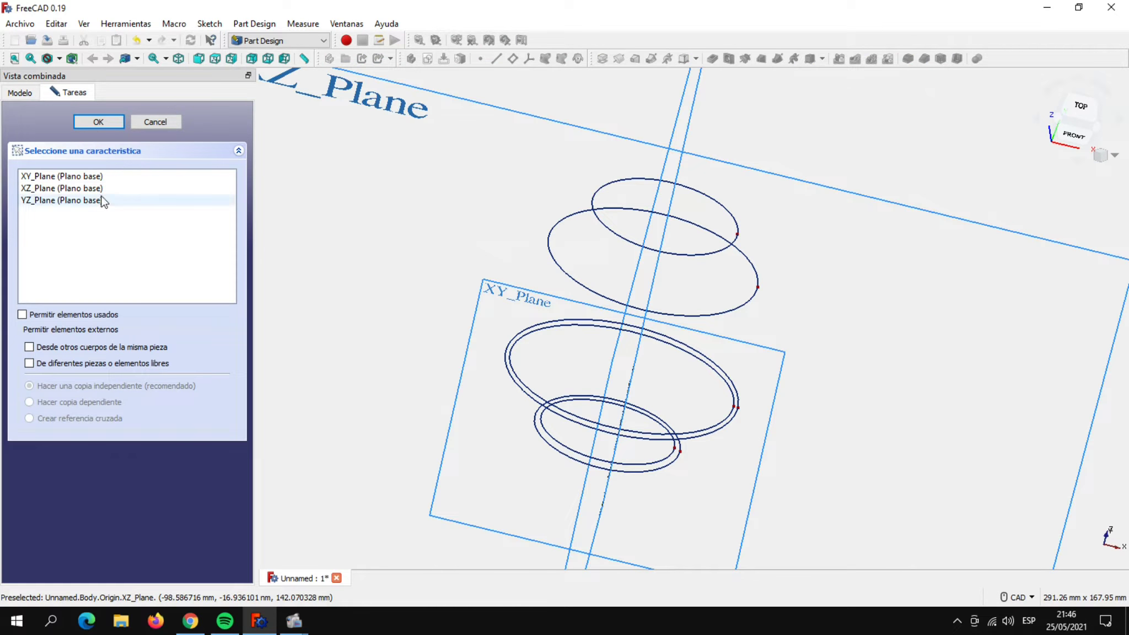
{"action": "left_click", "coordinate": [78, 178]}
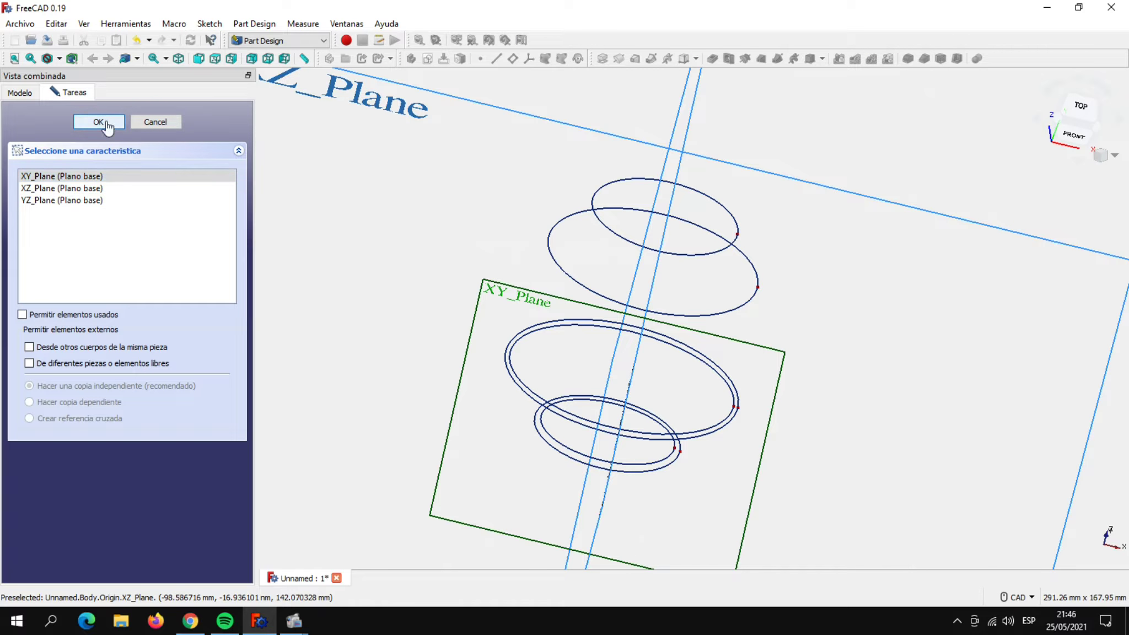
{"action": "left_click", "coordinate": [105, 121]}
{"action": "scroll", "coordinate": [590, 426], "scroll_direction": "up", "scroll_amount": 2}
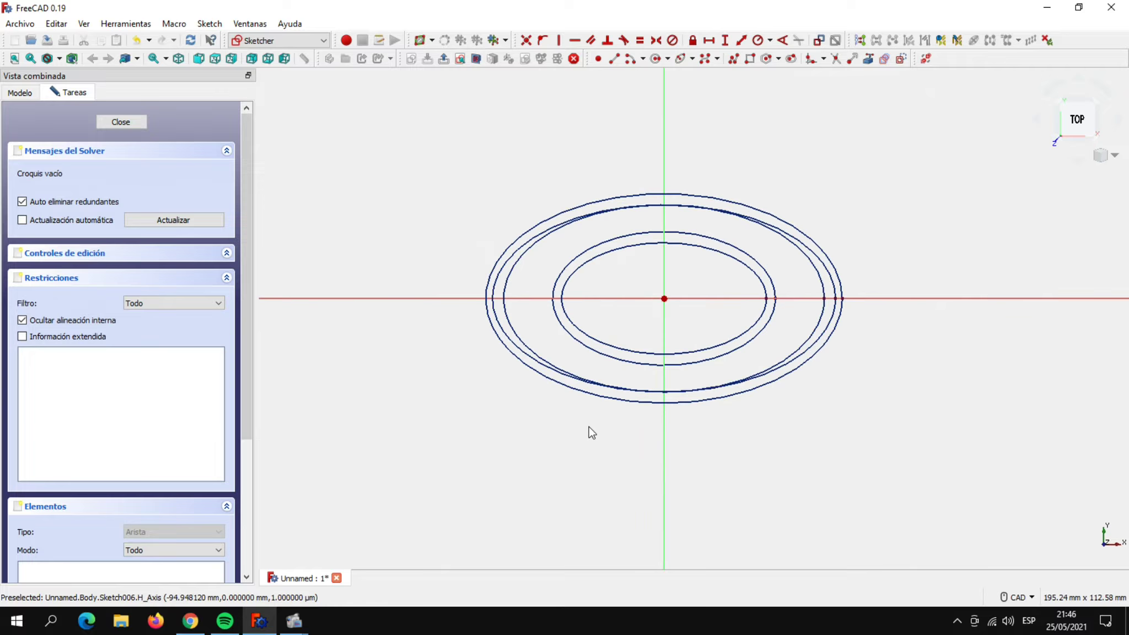
{"action": "middle_click_drag", "start_coordinate": [605, 438], "coordinate": [597, 458]}
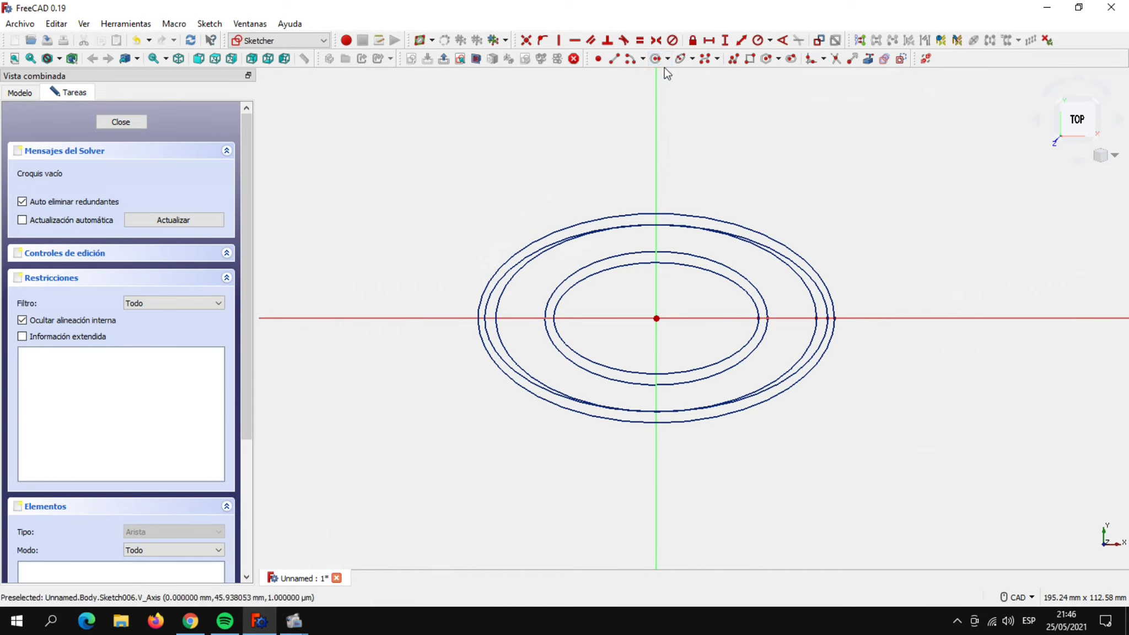
{"action": "left_click", "coordinate": [682, 58]}
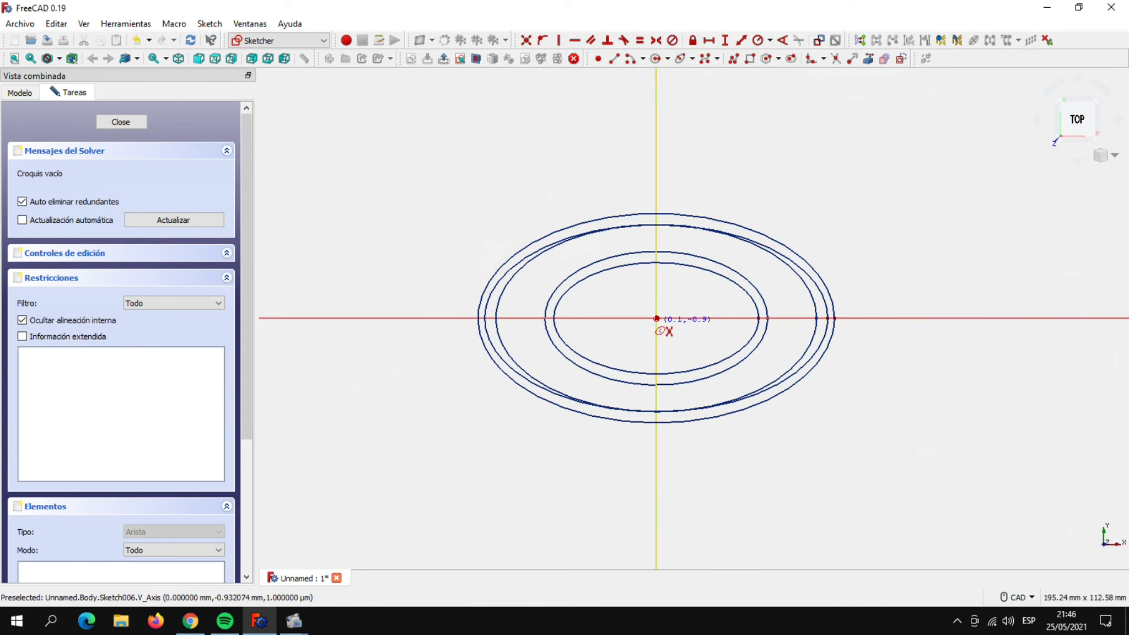
{"action": "left_click", "coordinate": [656, 318]}
{"action": "left_click", "coordinate": [778, 306]}
{"action": "left_click", "coordinate": [752, 233]}
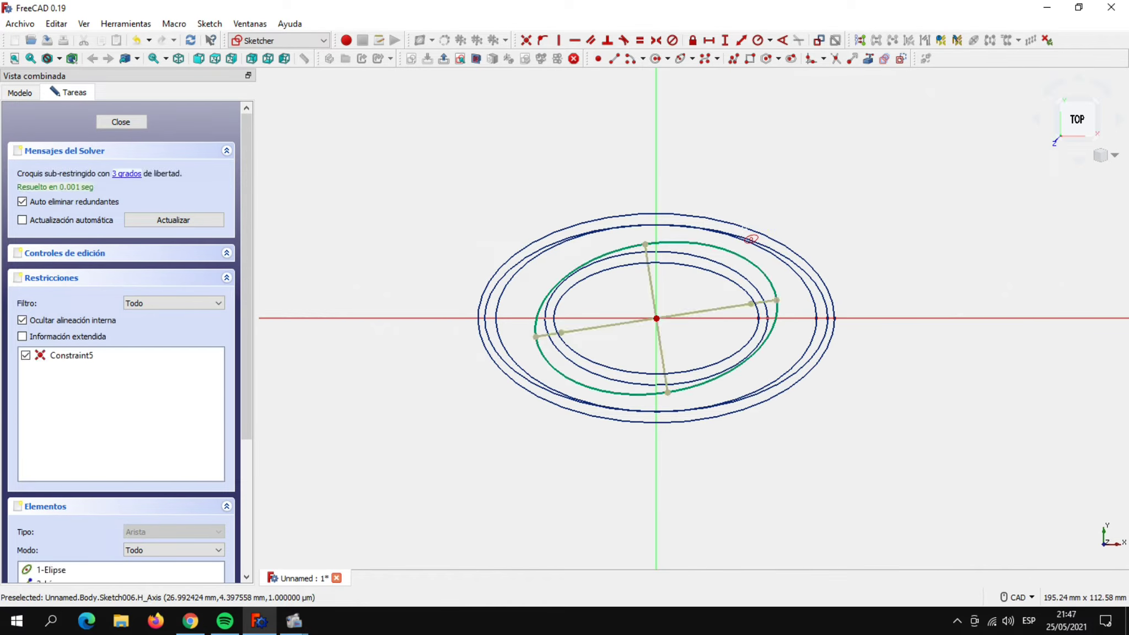
{"action": "right_click", "coordinate": [777, 144]}
Make the minor axis vertical and size the ellipse 68 mm wide by 37 mm tall.
{"action": "left_click", "coordinate": [650, 281]}
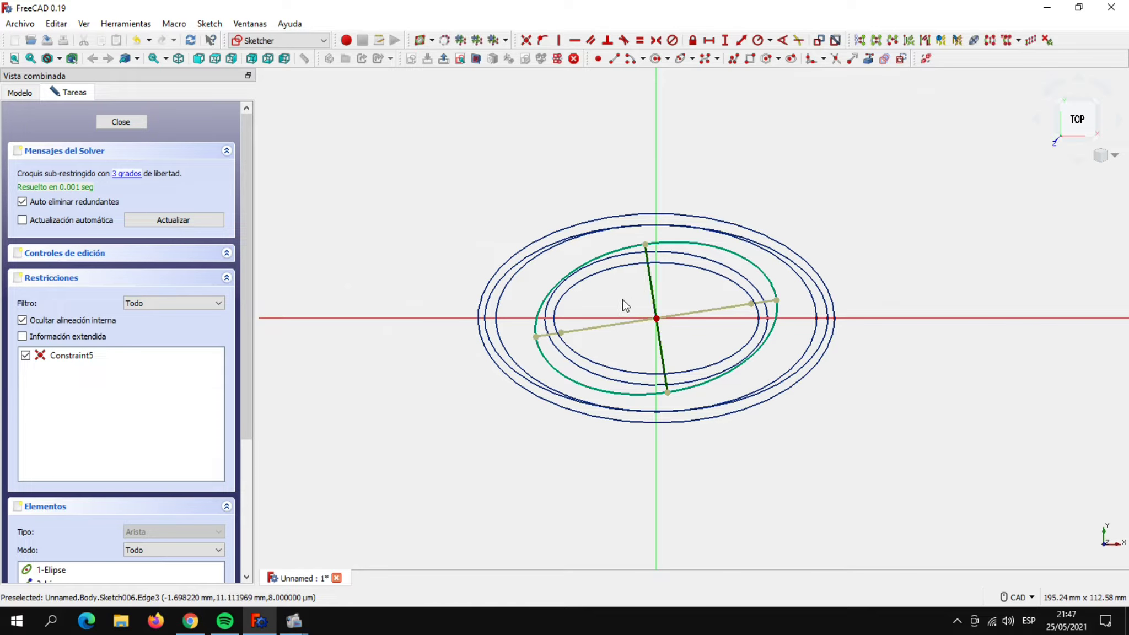
{"action": "left_click", "coordinate": [558, 40]}
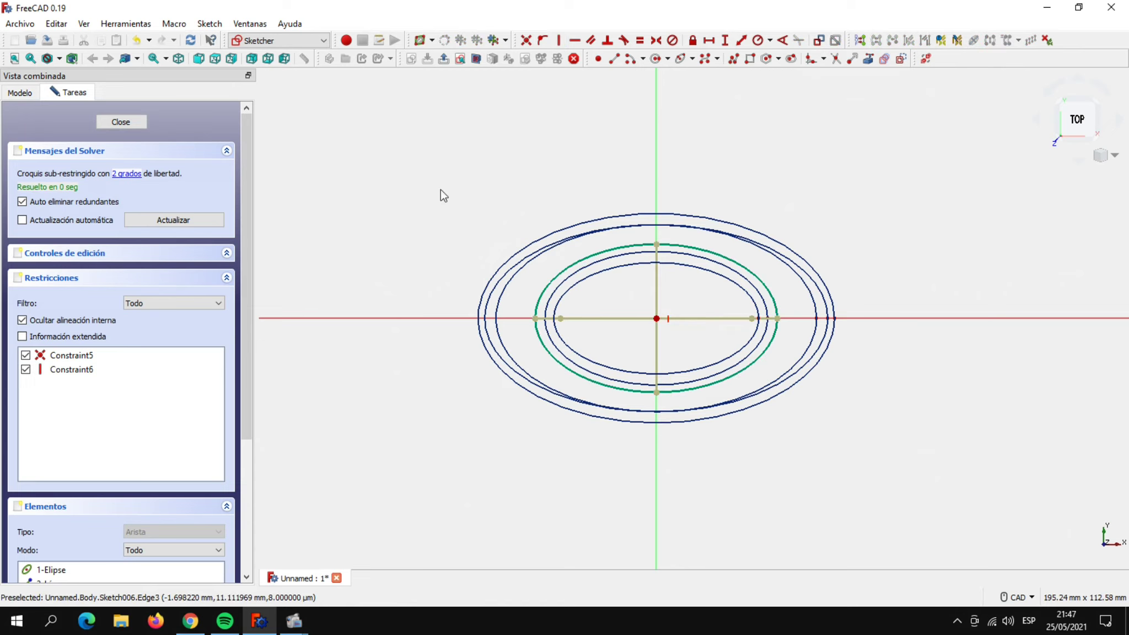
{"action": "left_click", "coordinate": [594, 319]}
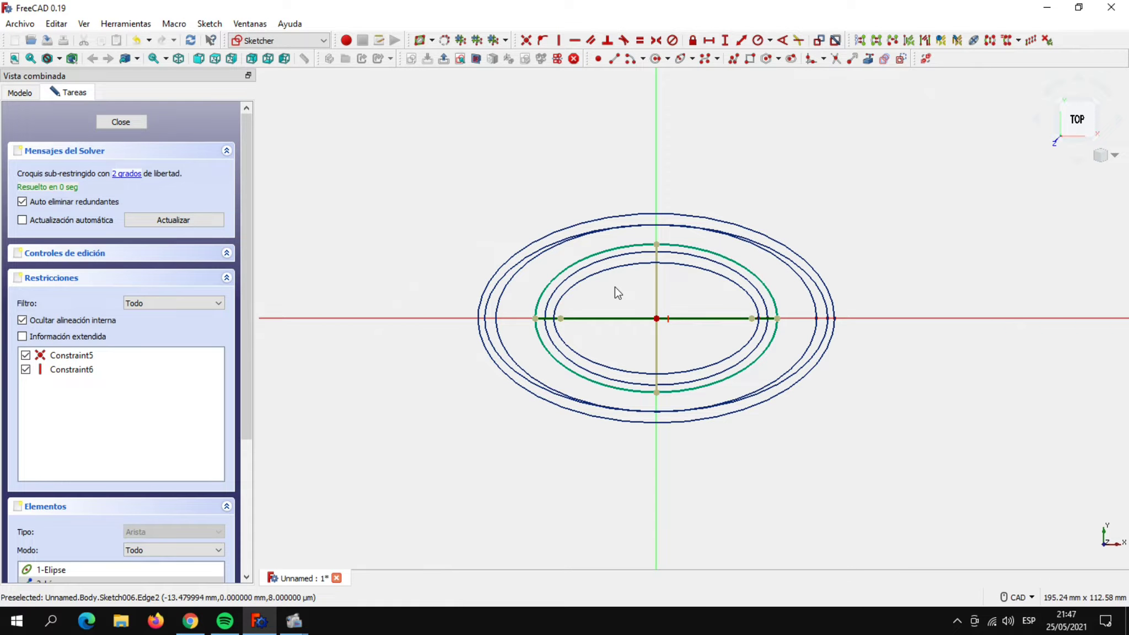
{"action": "left_click", "coordinate": [709, 40]}
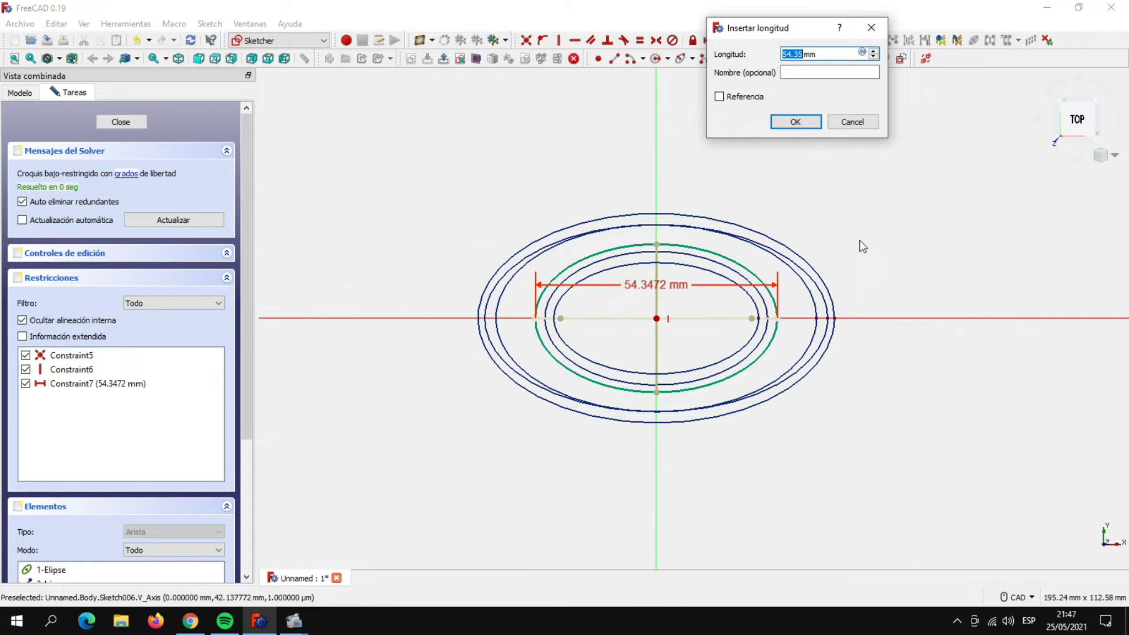
{"action": "type", "text": "68"}
{"action": "left_click", "coordinate": [793, 121]}
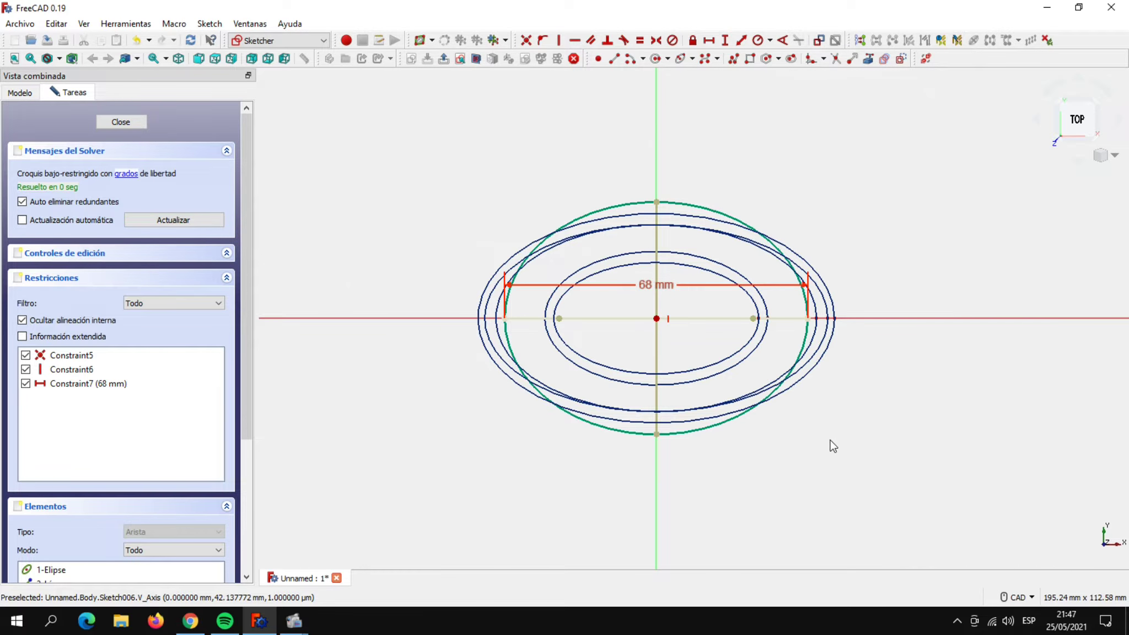
{"action": "left_click", "coordinate": [656, 345]}
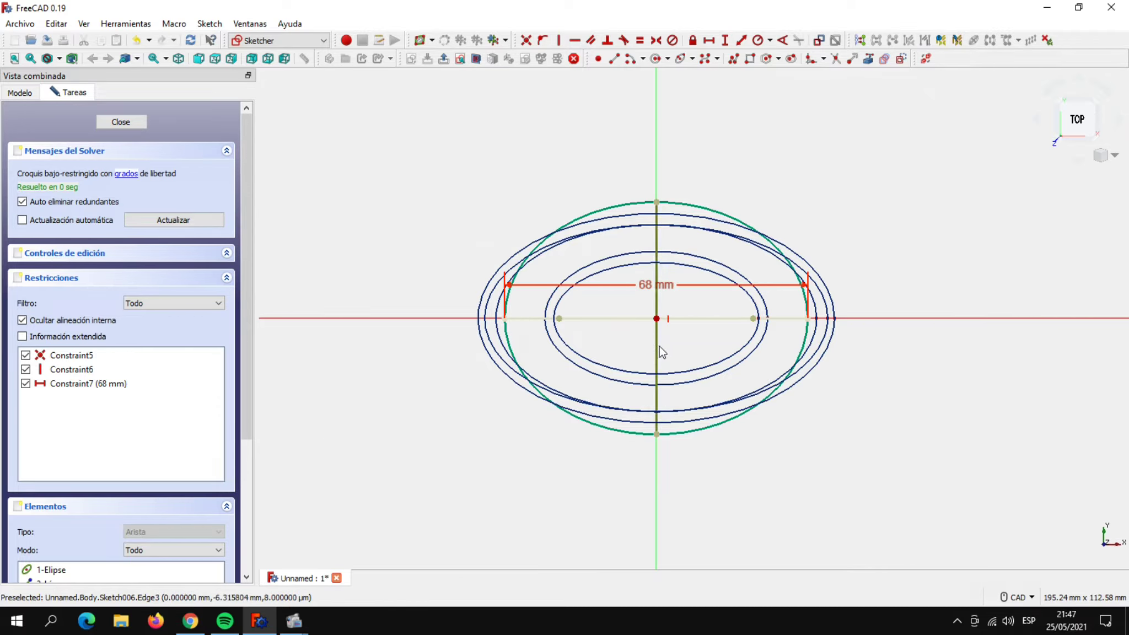
{"action": "left_click", "coordinate": [724, 40]}
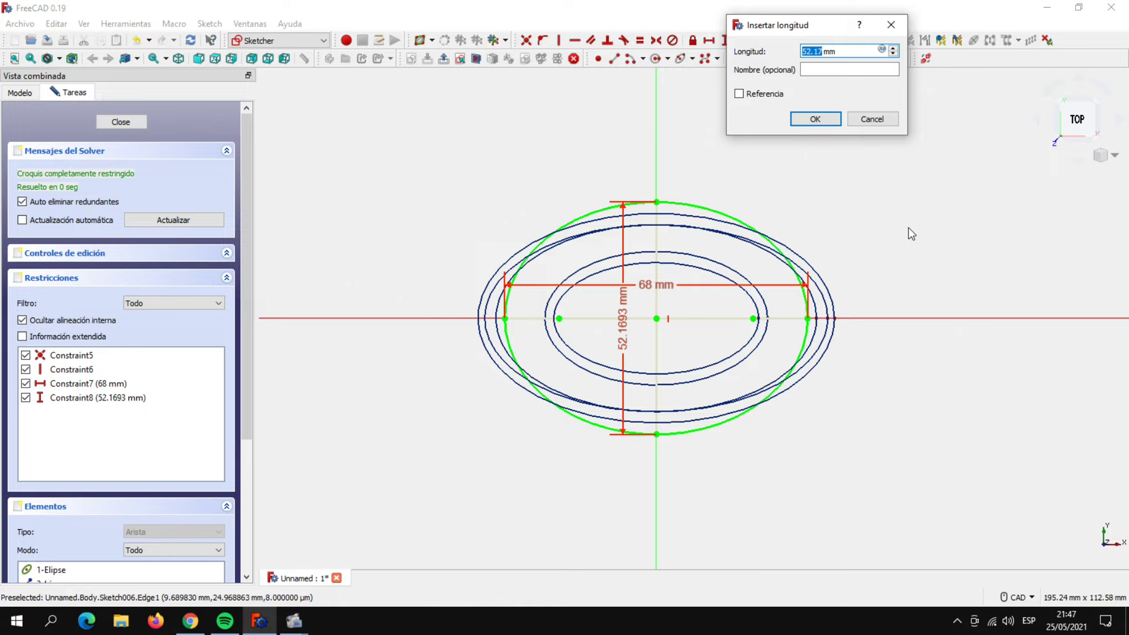
{"action": "type", "text": "37"}
{"action": "left_click", "coordinate": [815, 119]}
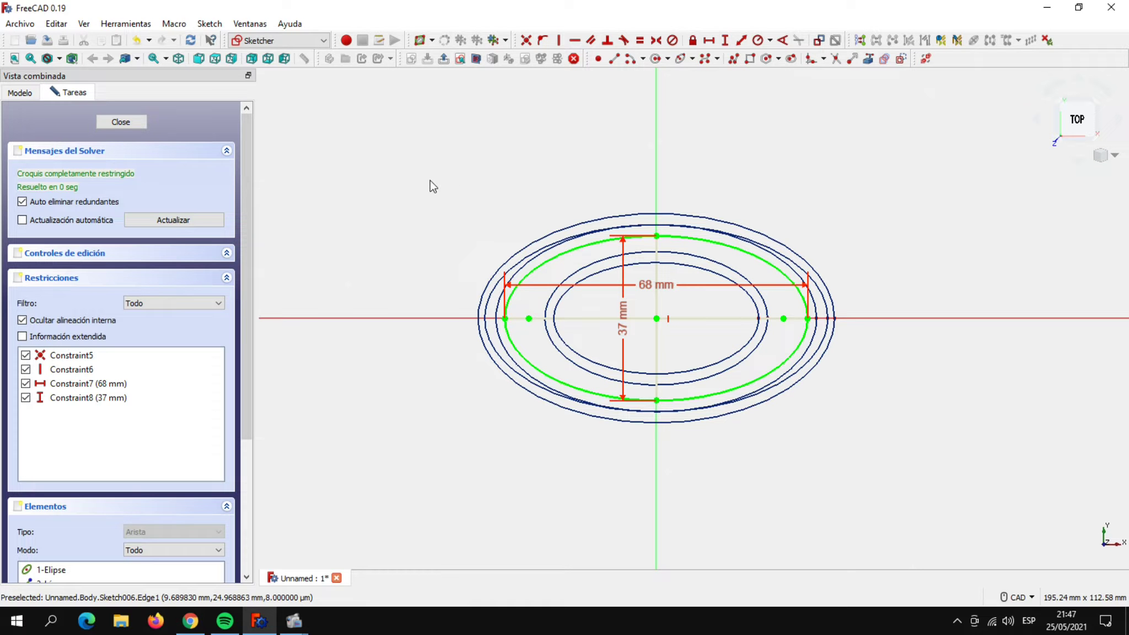
Close the sketch and lift Sketch006 to a Z position of 95 mm.
{"action": "left_click", "coordinate": [124, 122]}
{"action": "left_click", "coordinate": [83, 262]}
{"action": "left_click", "coordinate": [123, 498]}
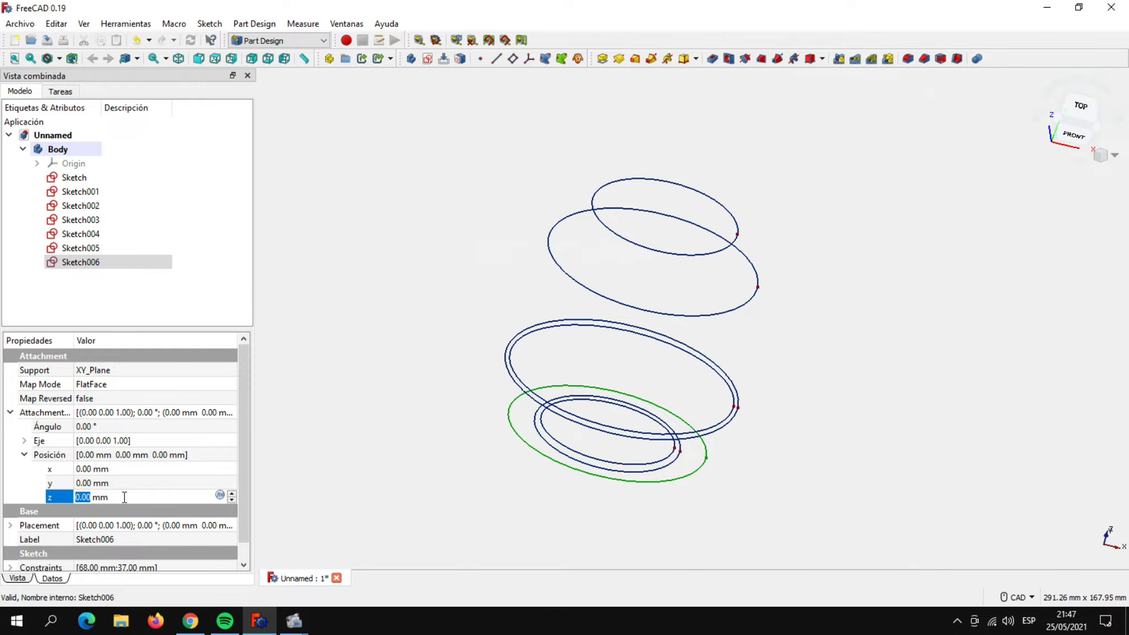
{"action": "type", "text": "95"}
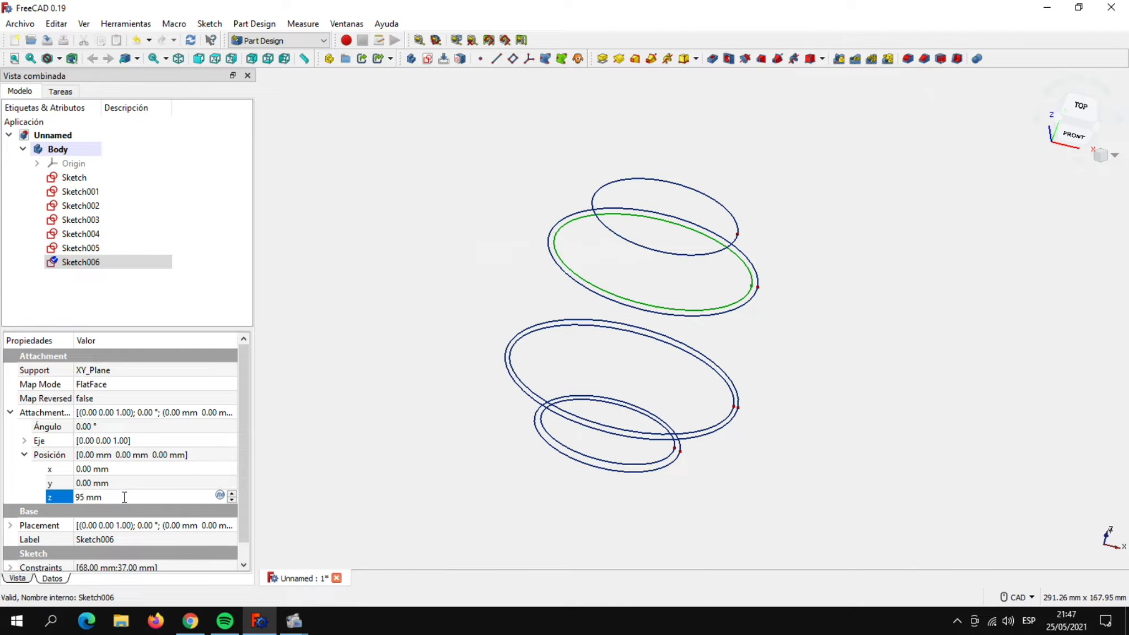
{"action": "left_click", "coordinate": [391, 440]}
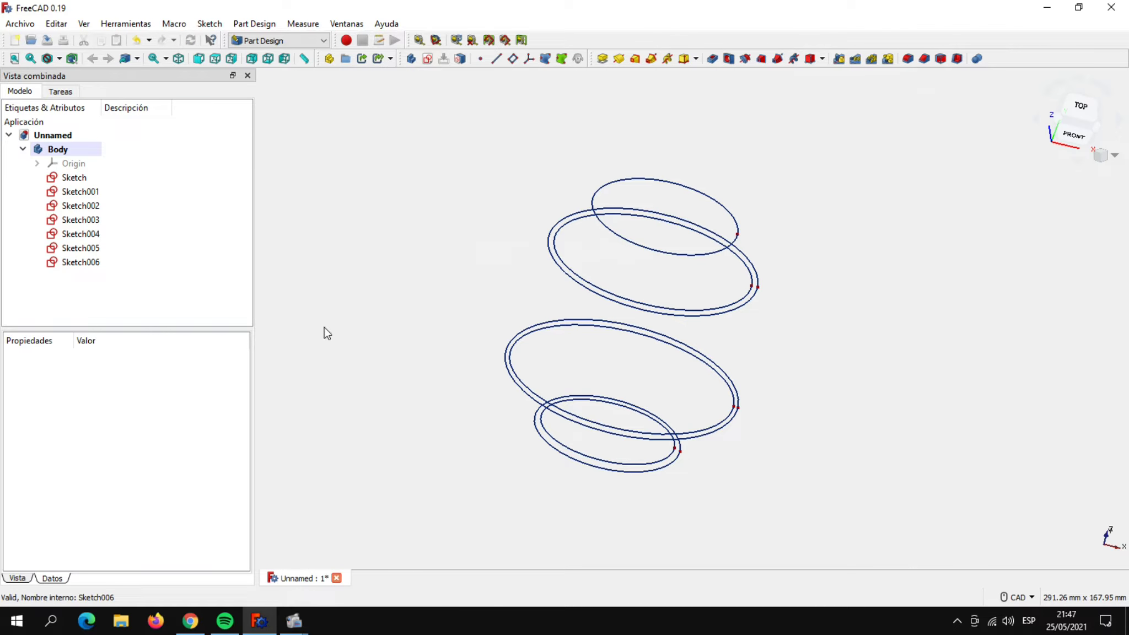
Create a new XY_Plane sketch with an ellipse centred at the origin.
{"action": "left_click", "coordinate": [428, 60]}
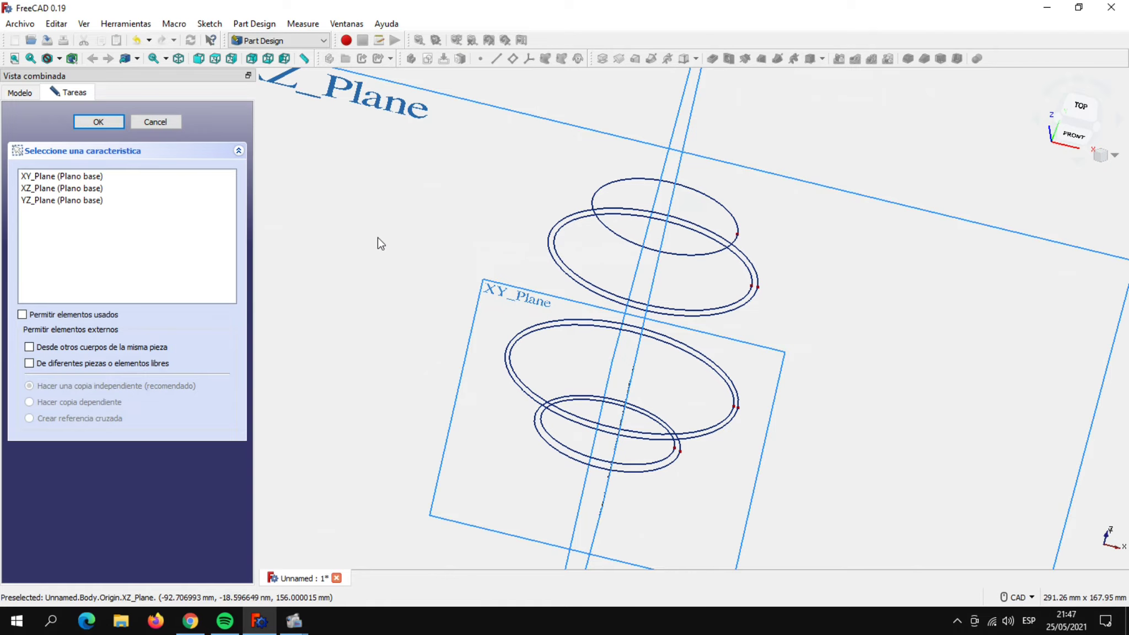
{"action": "left_click", "coordinate": [83, 176]}
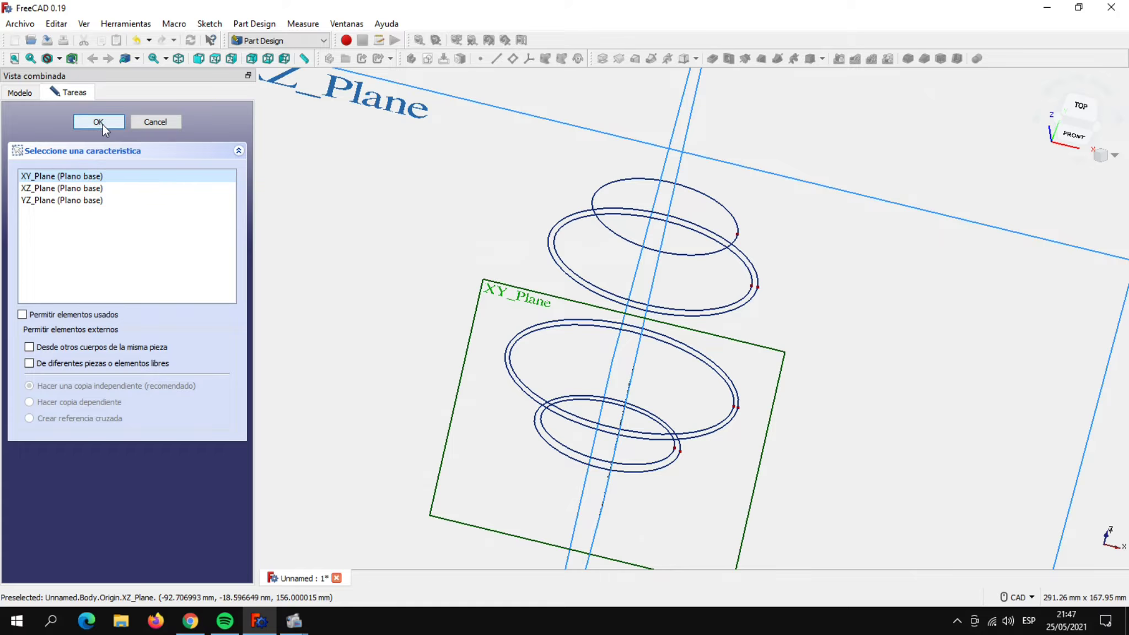
{"action": "left_click", "coordinate": [98, 122]}
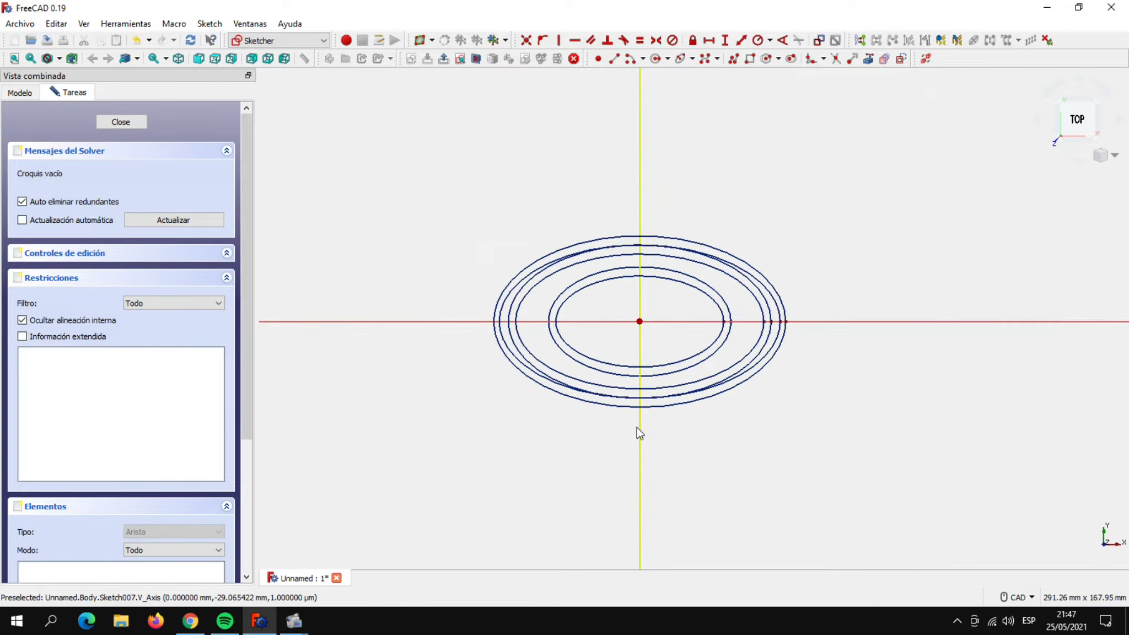
{"action": "scroll", "coordinate": [636, 428], "scroll_direction": "up", "scroll_amount": 2}
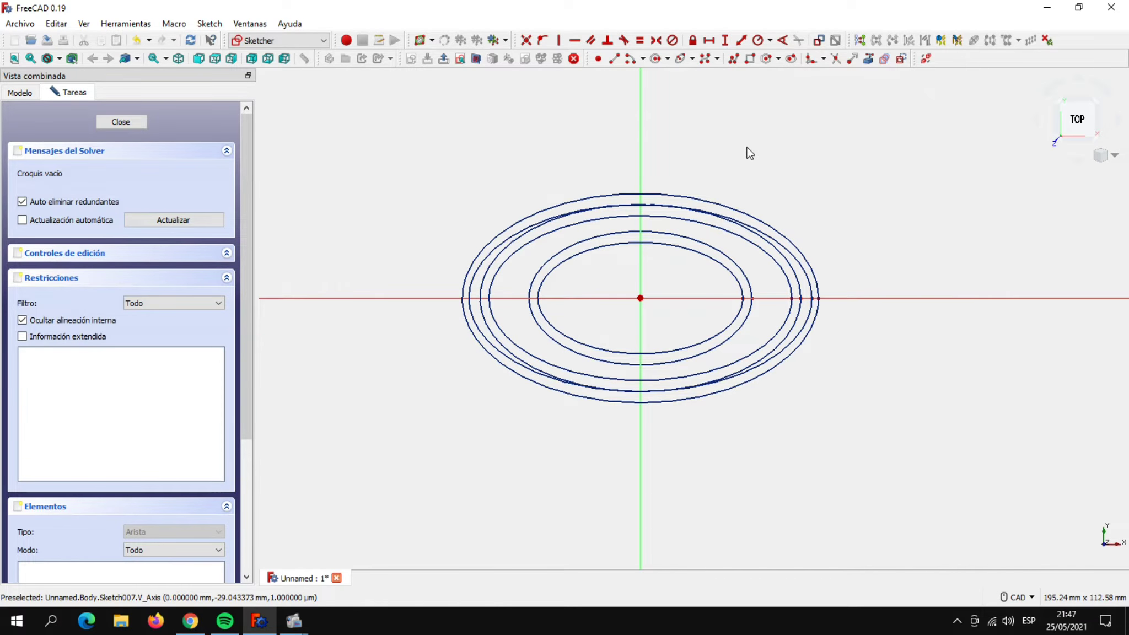
{"action": "left_click", "coordinate": [680, 58]}
{"action": "left_click", "coordinate": [640, 298]}
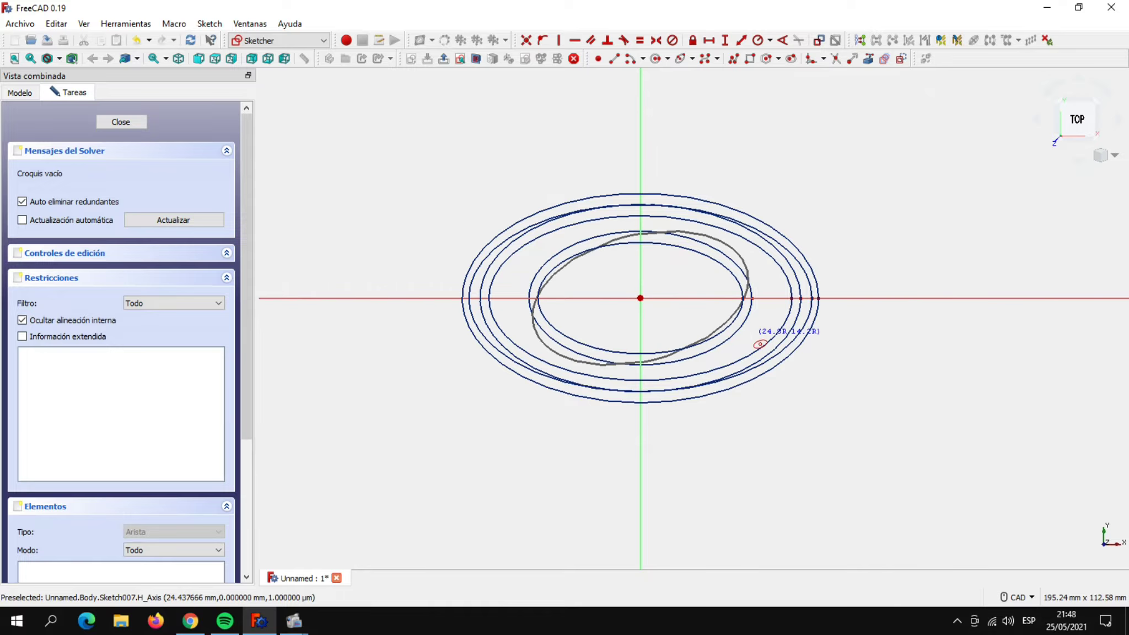
{"action": "left_click", "coordinate": [752, 335]}
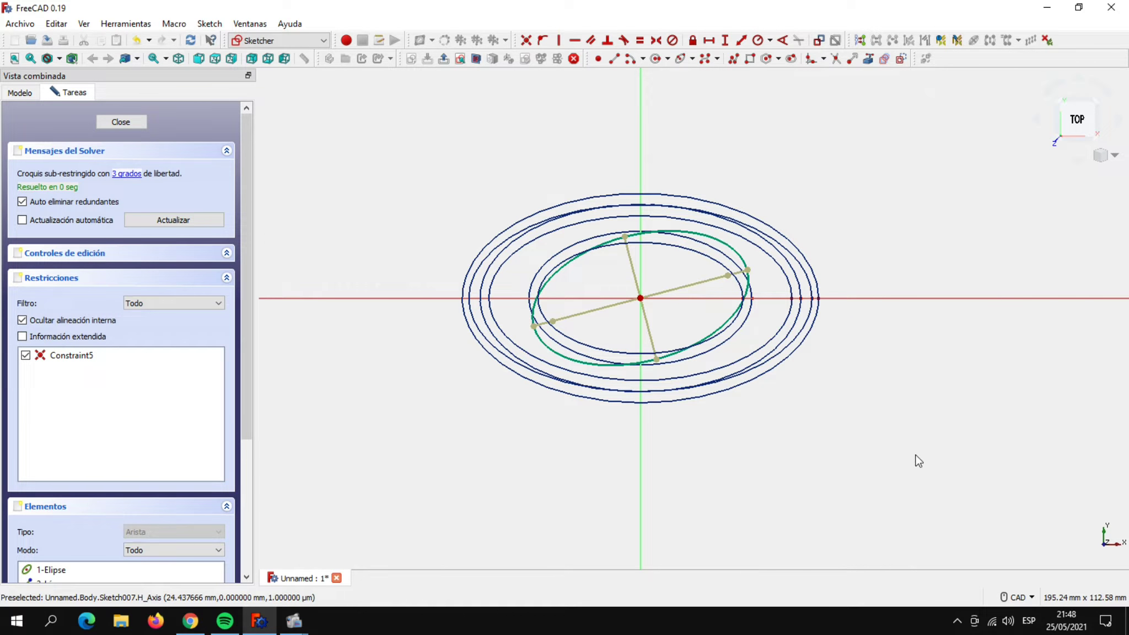
Constrain the minor axis vertical and size the ellipse 46 mm wide by 26 mm tall.
{"action": "left_click", "coordinate": [627, 253]}
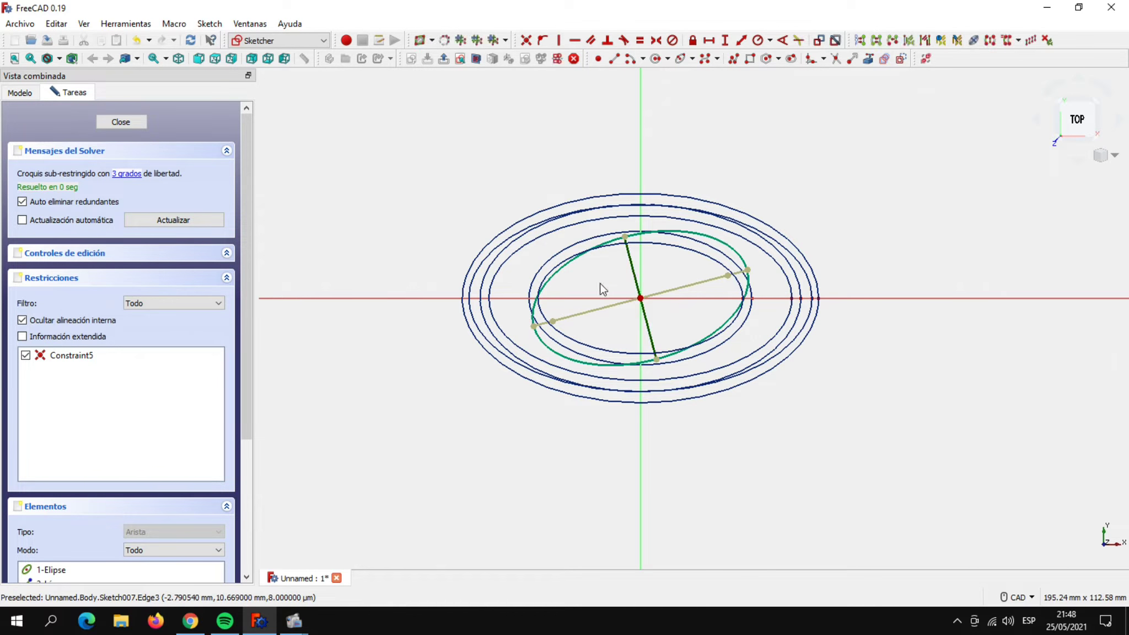
{"action": "left_click", "coordinate": [559, 39]}
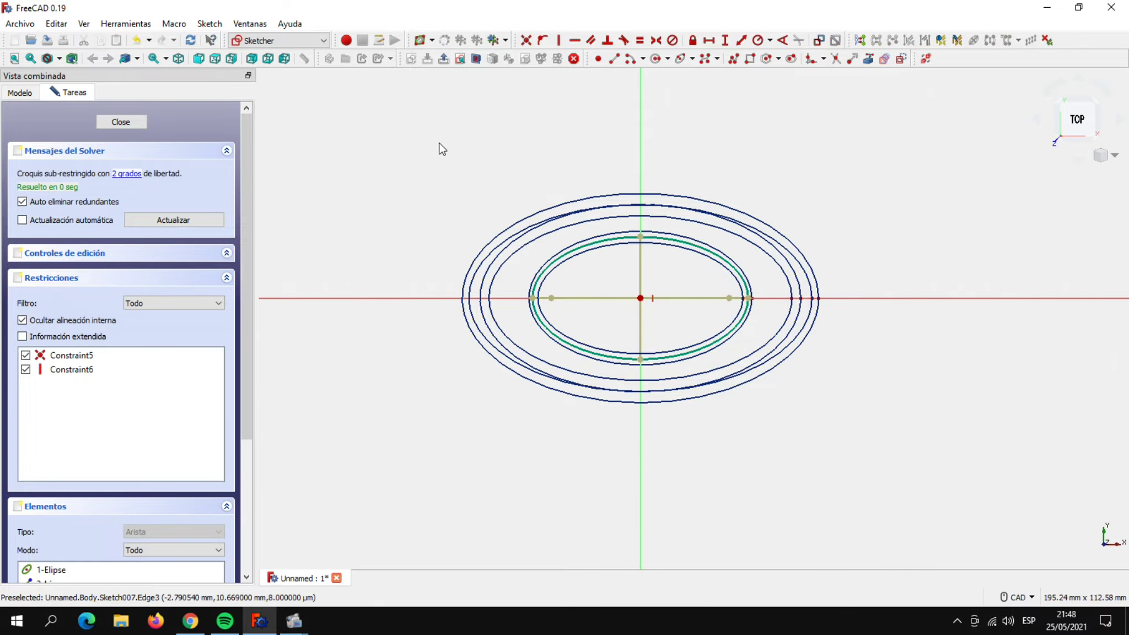
{"action": "left_click", "coordinate": [588, 299]}
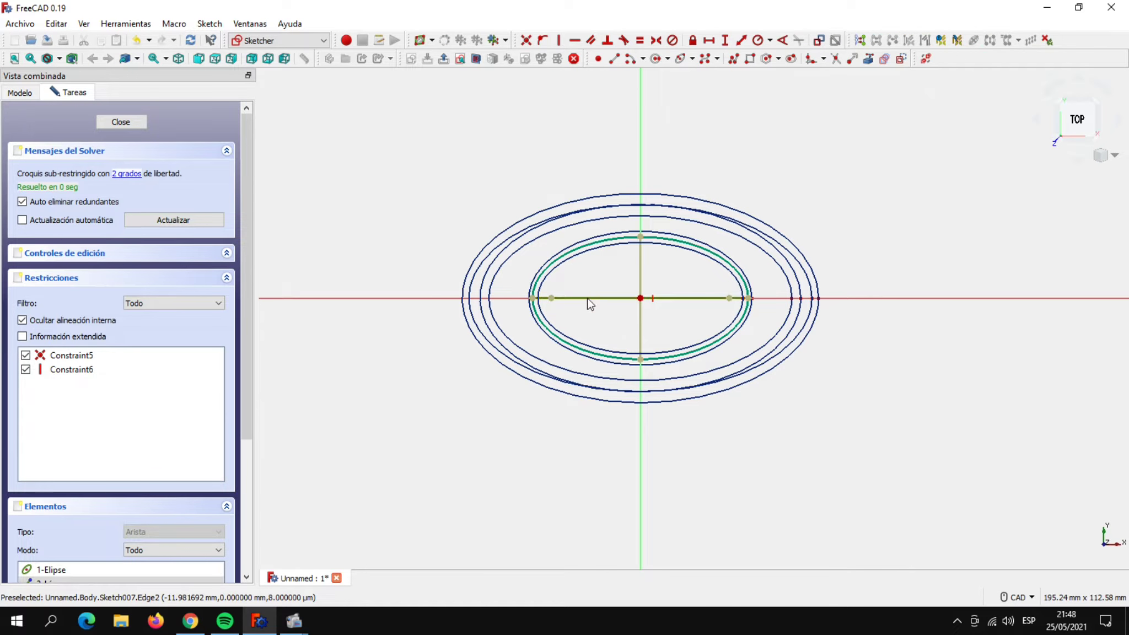
{"action": "left_click", "coordinate": [707, 39]}
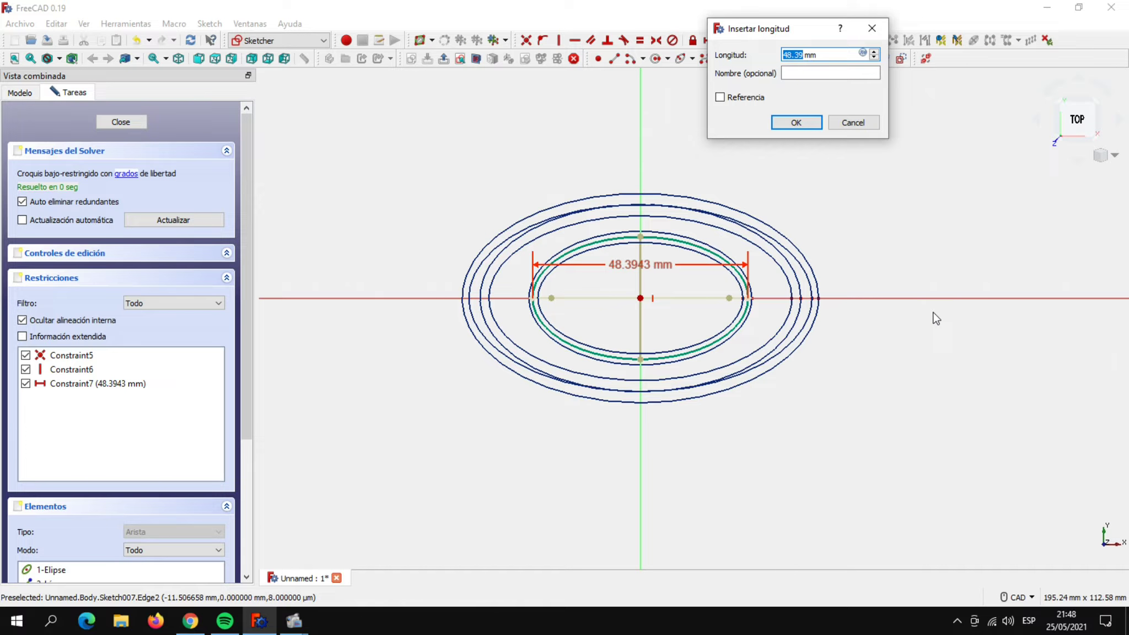
{"action": "type", "text": "46"}
{"action": "left_click", "coordinate": [804, 121]}
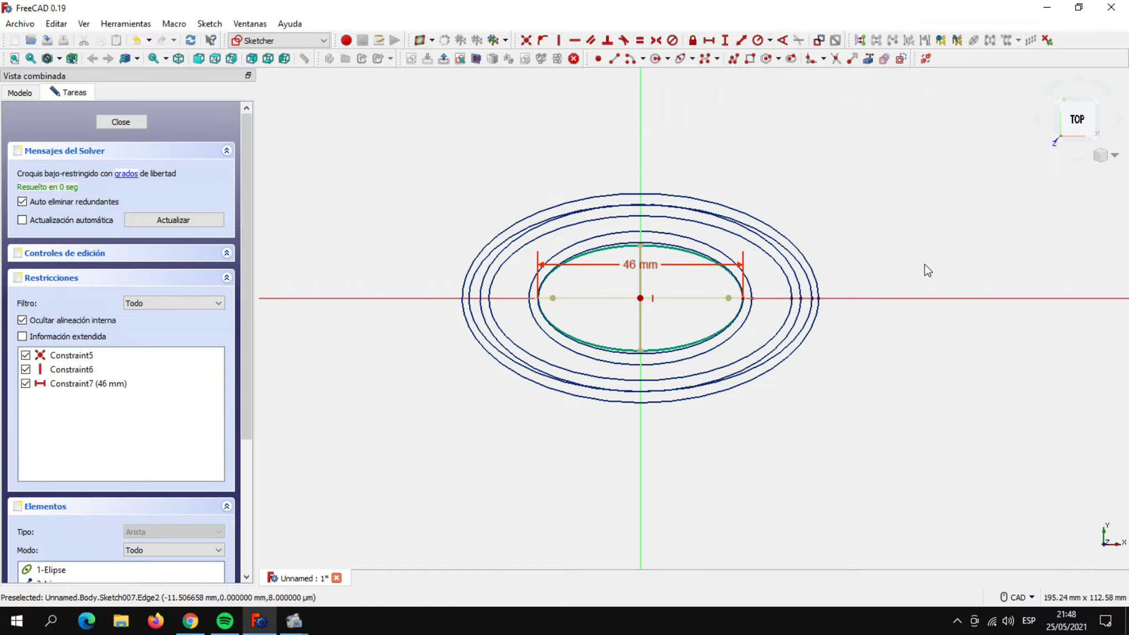
{"action": "left_click", "coordinate": [640, 321]}
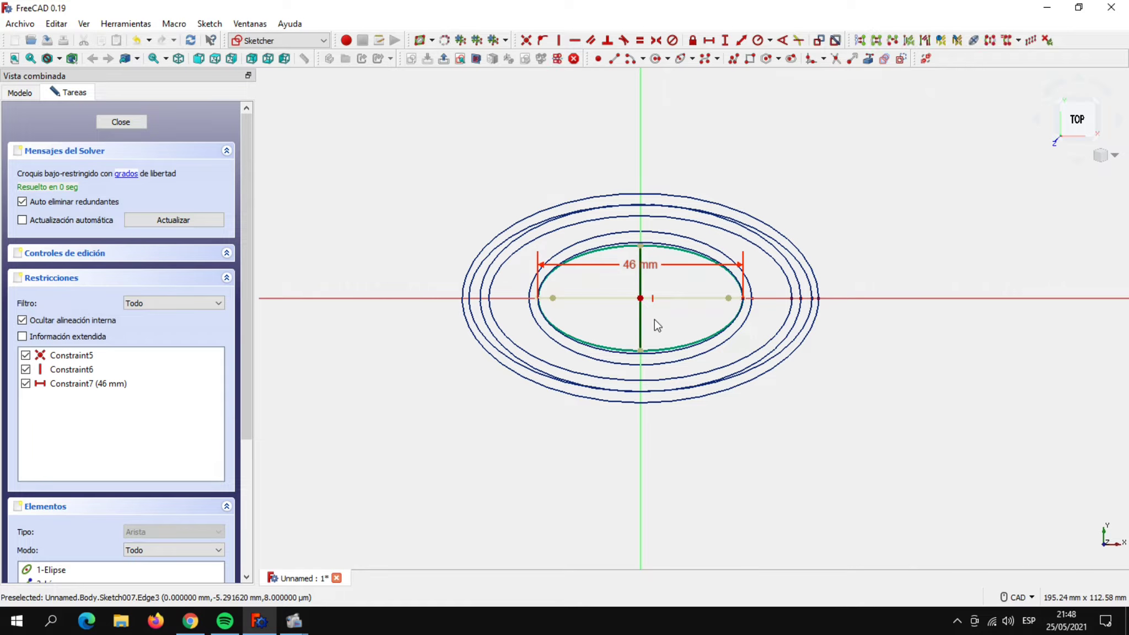
{"action": "left_click", "coordinate": [725, 41]}
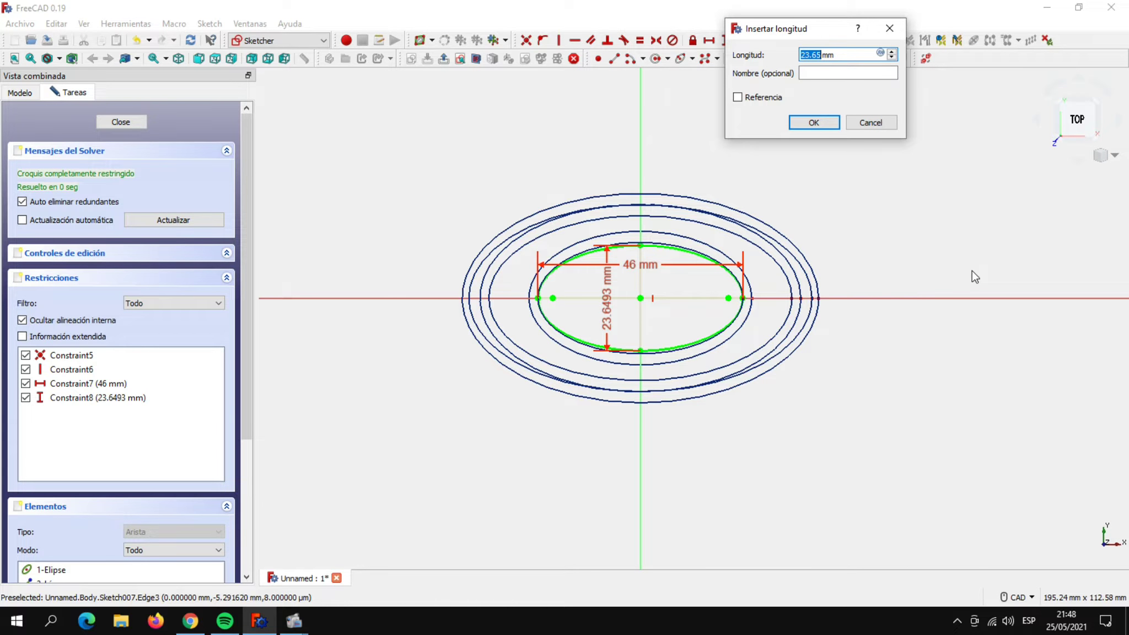
{"action": "type", "text": "26"}
{"action": "left_click", "coordinate": [811, 122]}
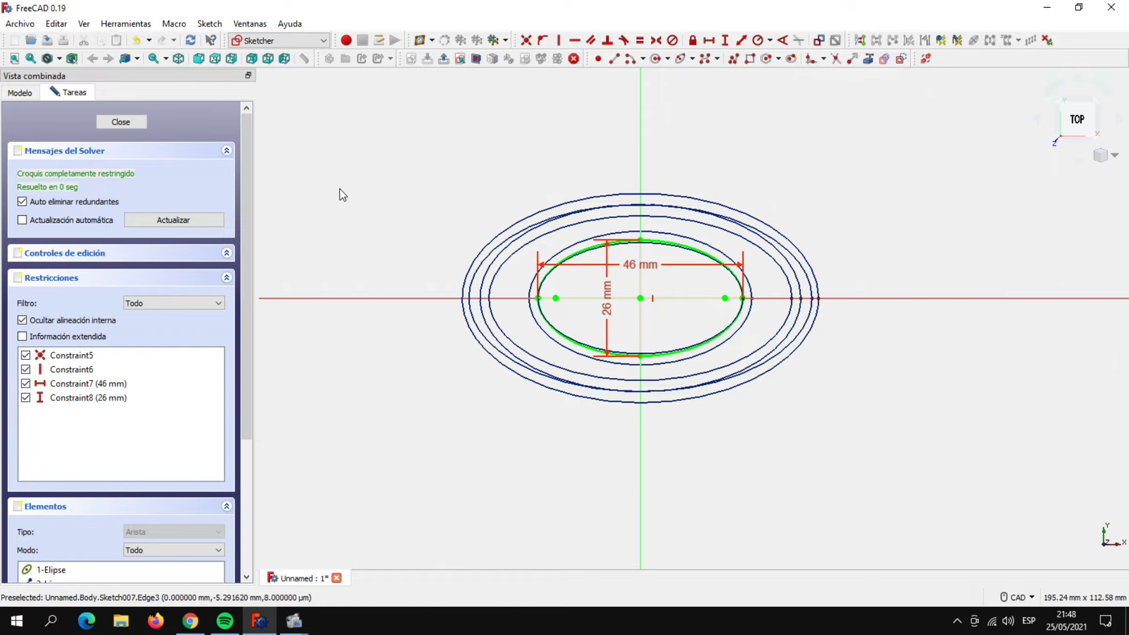
Close the sketch and raise Sketch007 to a Z position of 120 mm.
{"action": "left_click", "coordinate": [123, 125]}
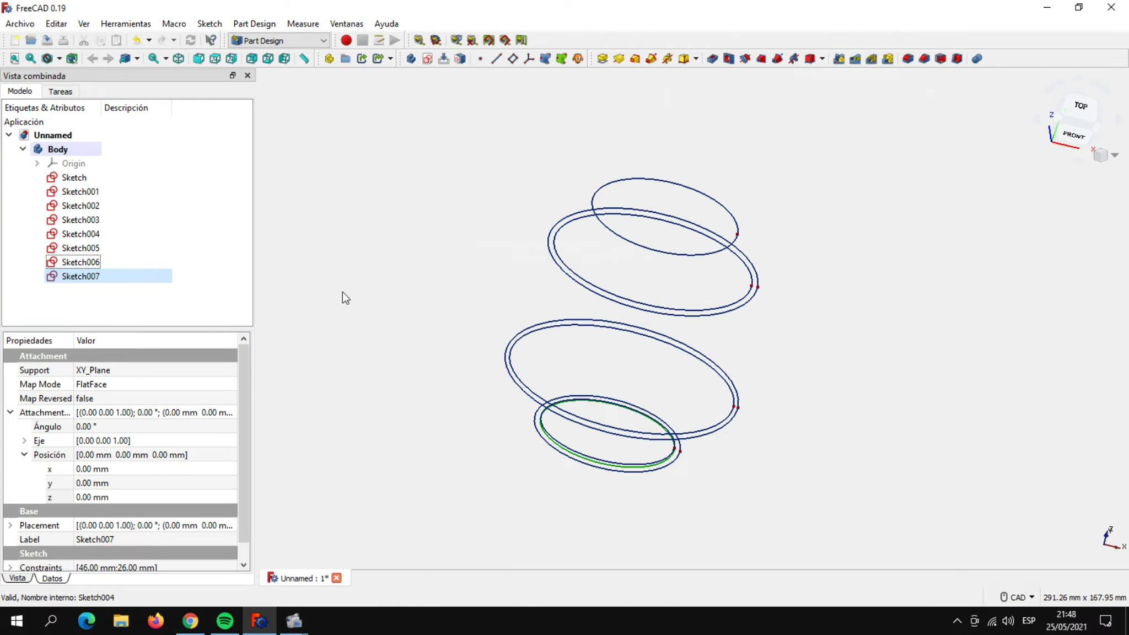
{"action": "left_click", "coordinate": [94, 277]}
{"action": "left_click", "coordinate": [118, 496]}
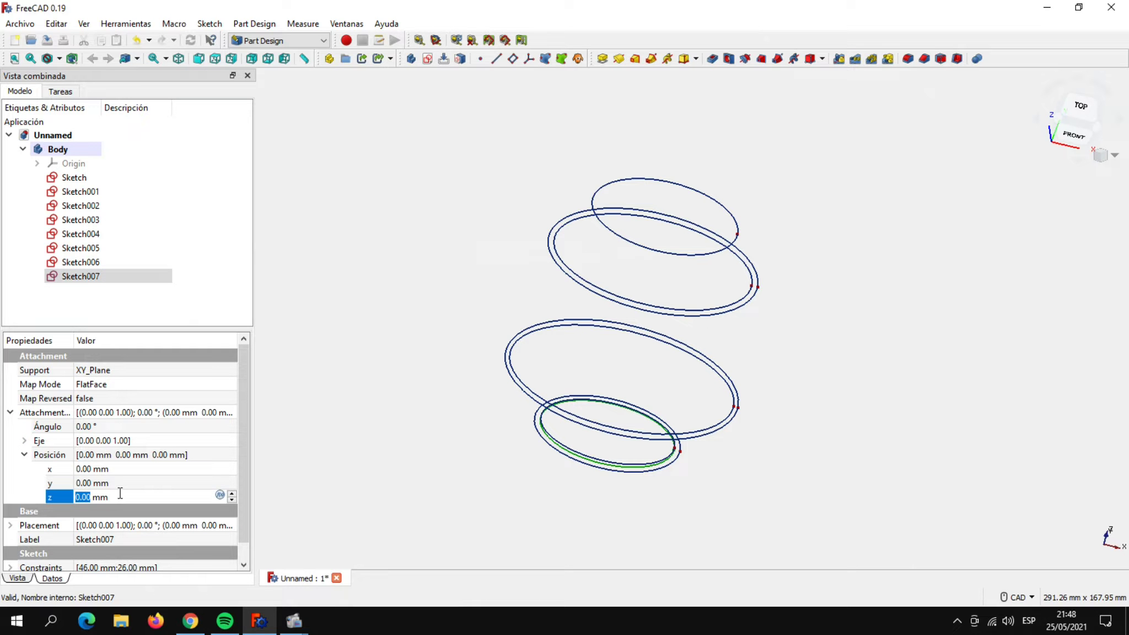
{"action": "type", "text": "120"}
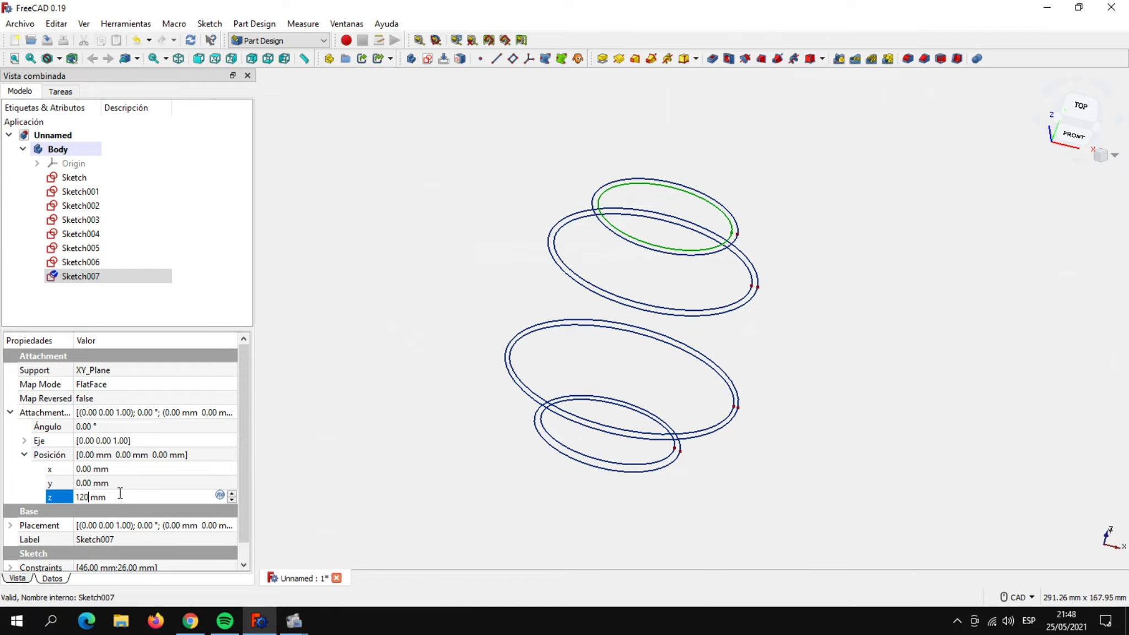
{"action": "left_click", "coordinate": [349, 423]}
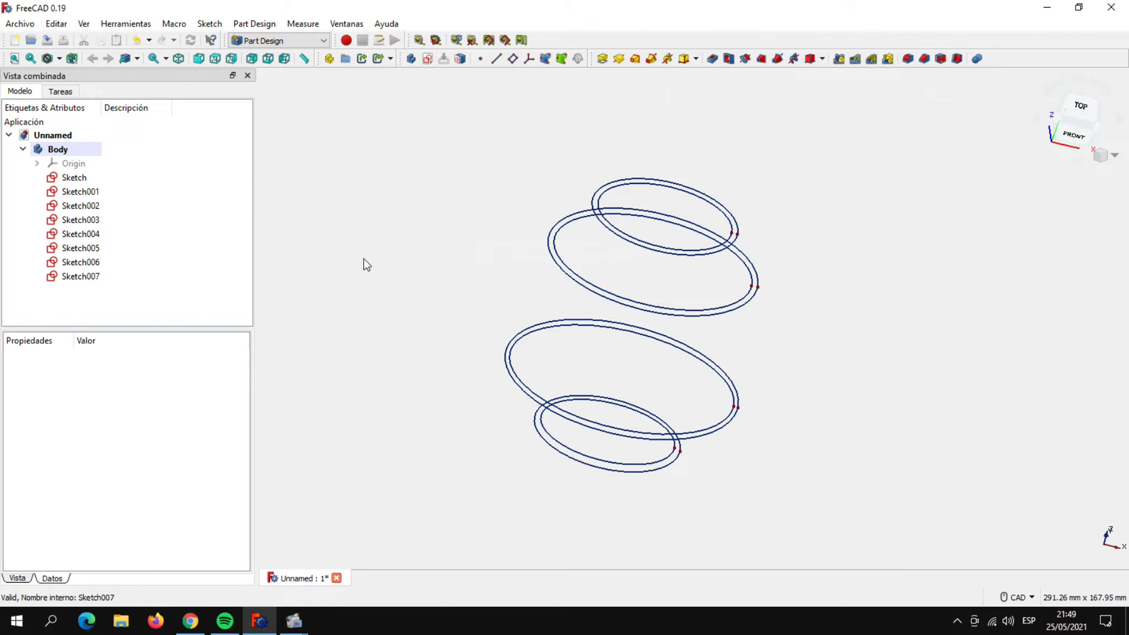
Open a new XY_Plane sketch and draw an ellipse centred at the origin.
{"action": "left_click", "coordinate": [426, 59]}
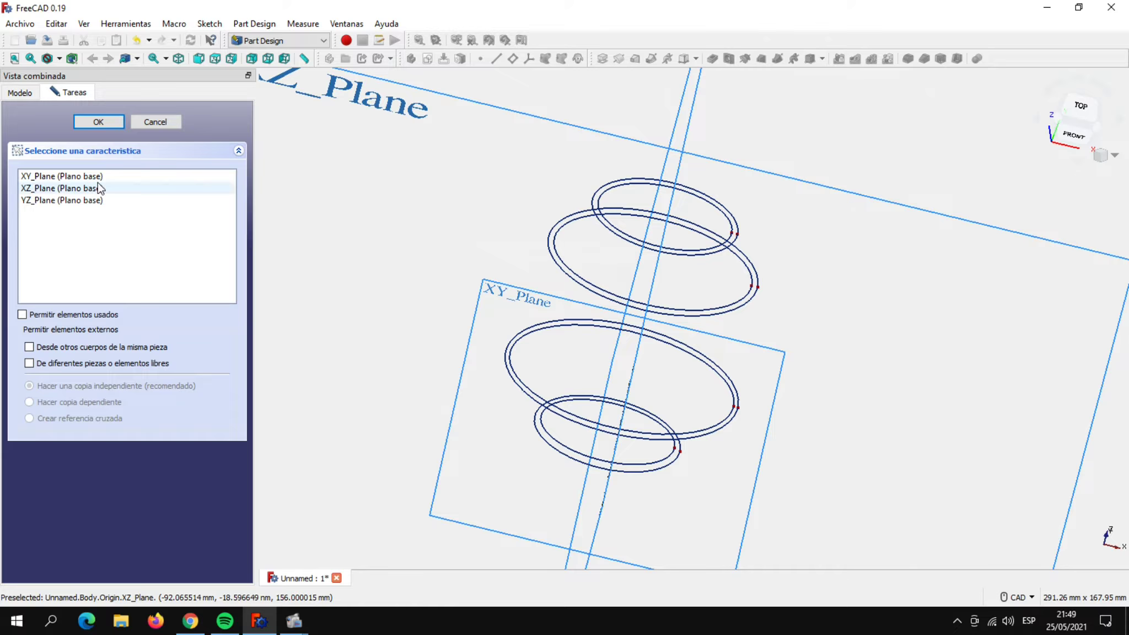
{"action": "left_click", "coordinate": [146, 176]}
{"action": "left_click", "coordinate": [105, 123]}
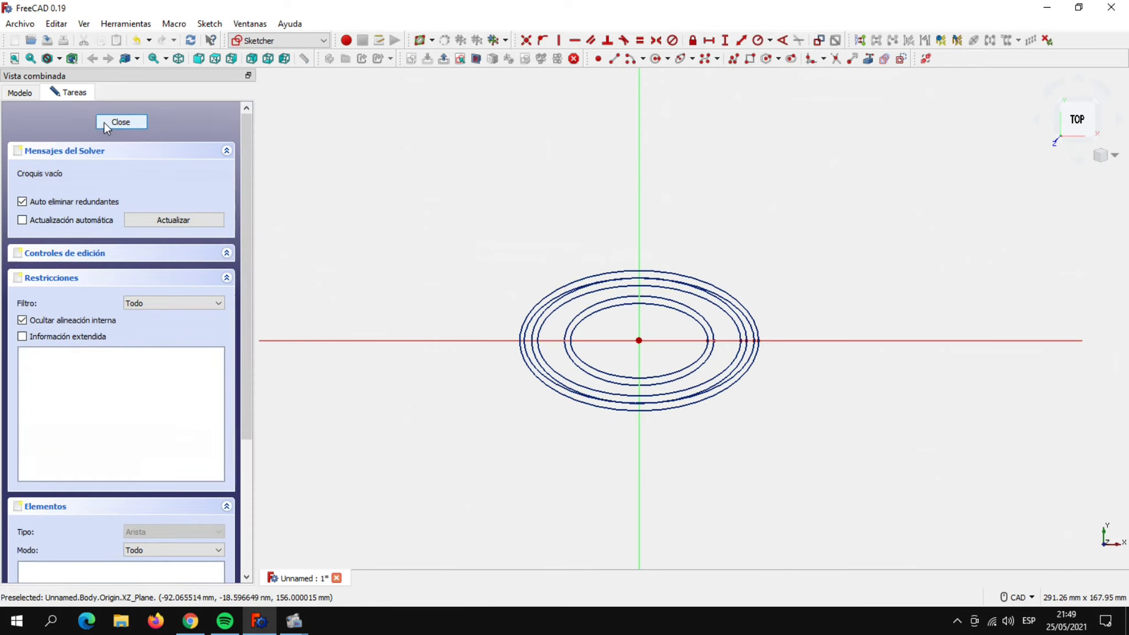
{"action": "scroll", "coordinate": [645, 437], "scroll_direction": "up", "scroll_amount": 2}
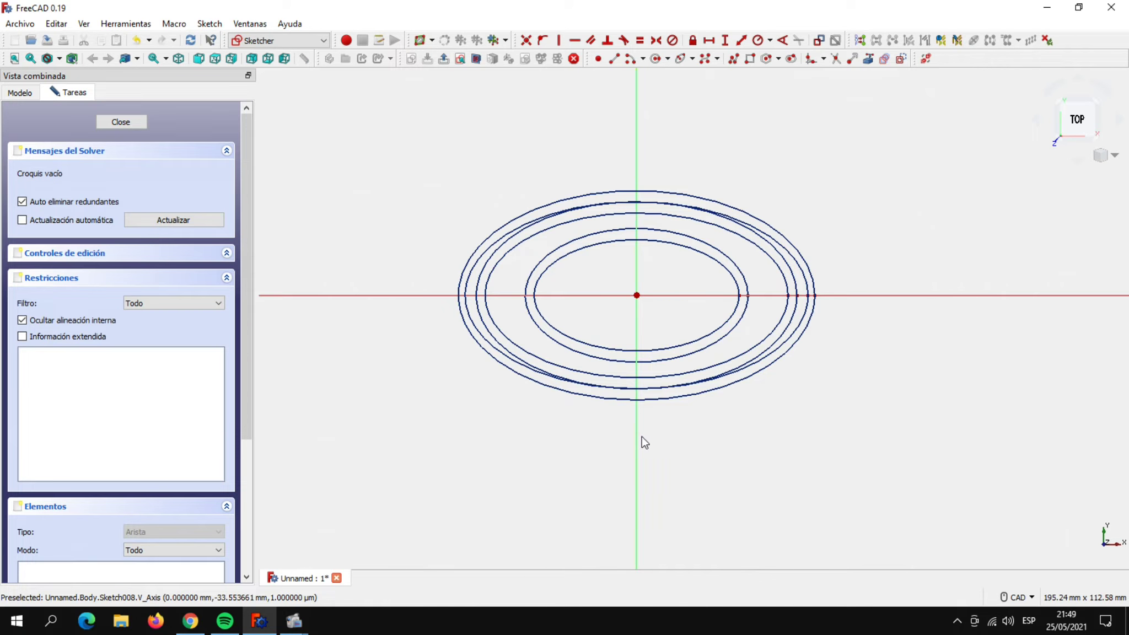
{"action": "scroll", "coordinate": [642, 435], "scroll_direction": "up", "scroll_amount": 1}
{"action": "middle_click_drag", "start_coordinate": [596, 441], "coordinate": [599, 495]}
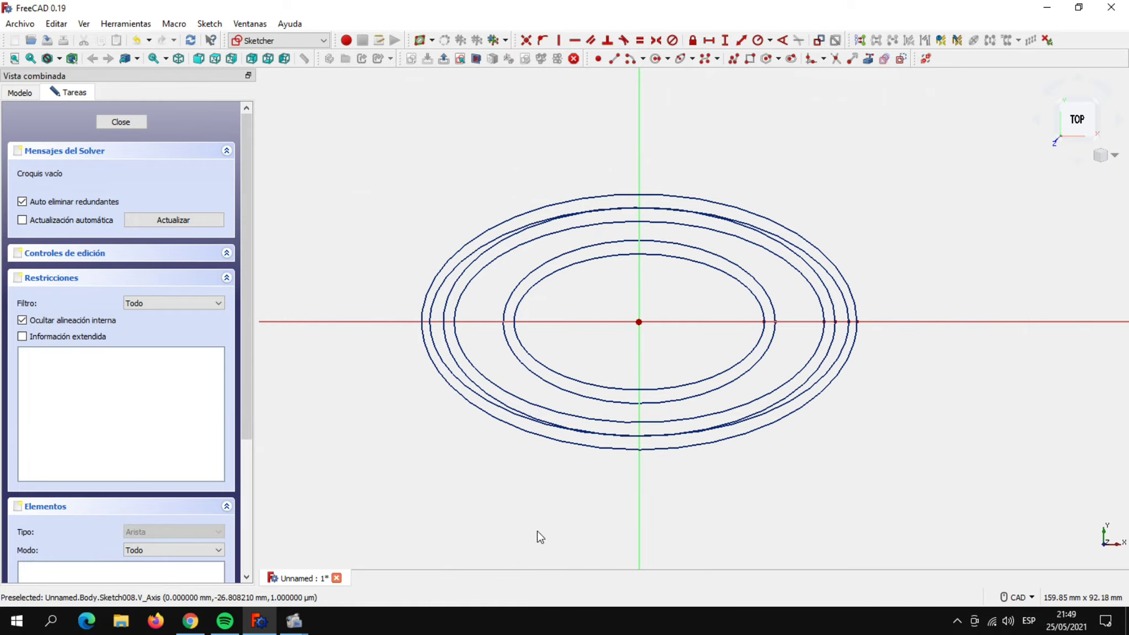
{"action": "left_click", "coordinate": [682, 59]}
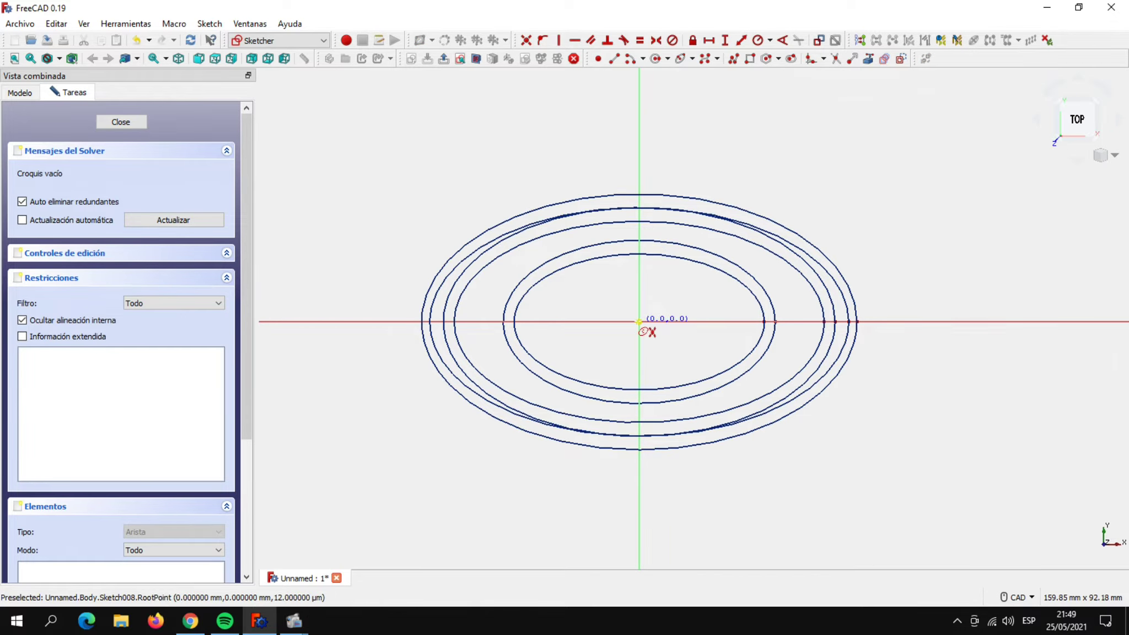
{"action": "left_click", "coordinate": [638, 322]}
{"action": "left_click", "coordinate": [722, 304]}
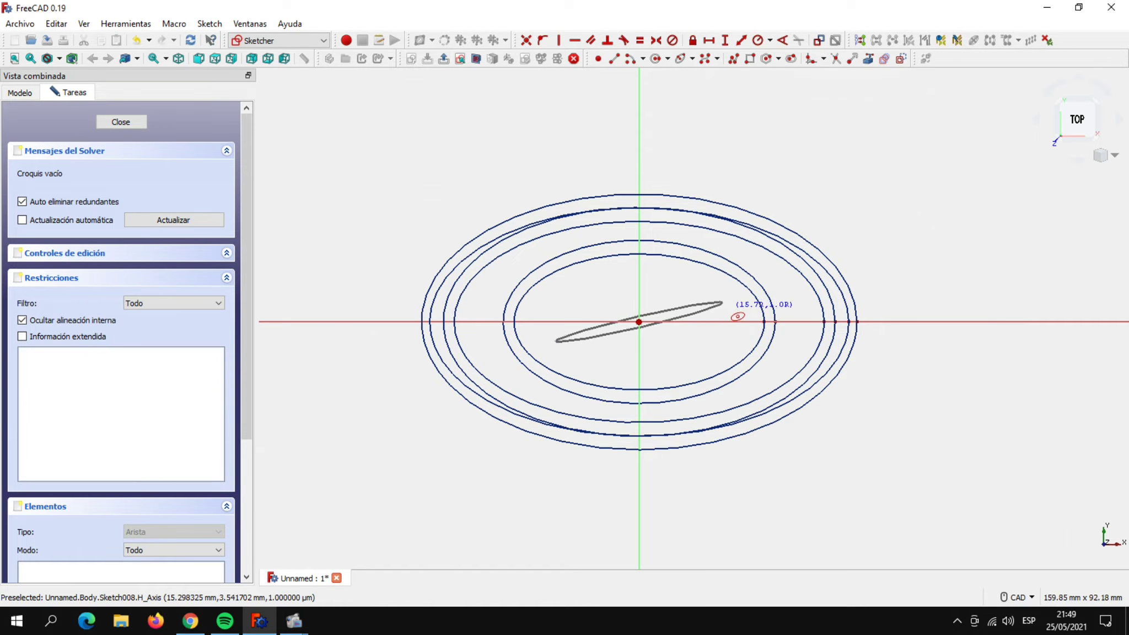
{"action": "left_click", "coordinate": [737, 348]}
{"action": "right_click", "coordinate": [900, 467]}
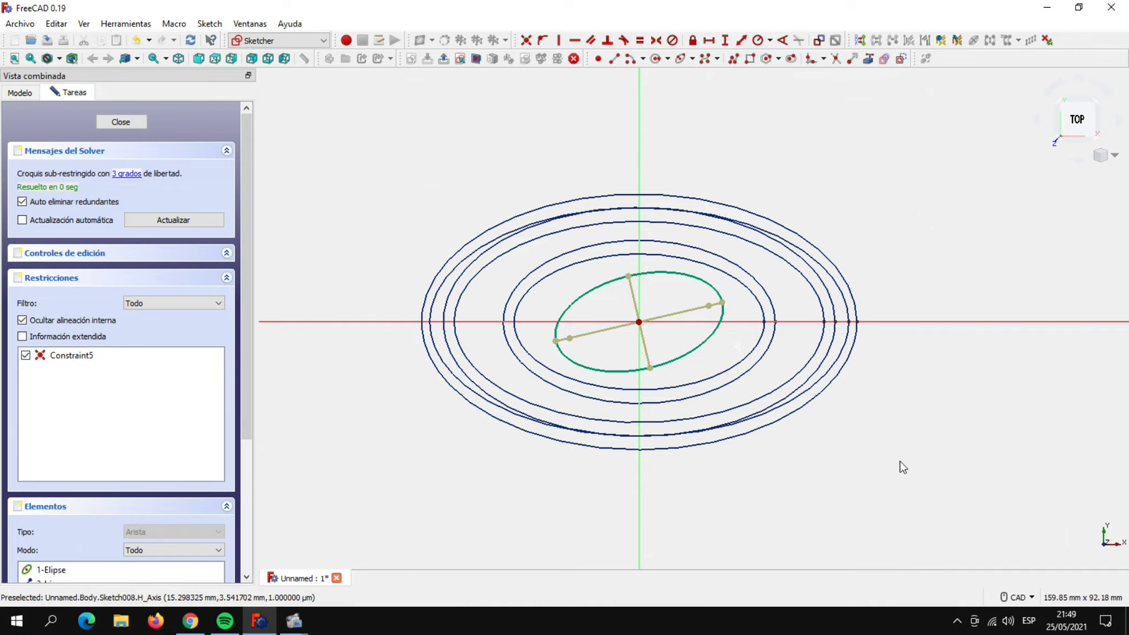
Make the minor axis vertical and dimension the ellipse 76 mm wide by 41 mm tall.
{"action": "left_click", "coordinate": [633, 297]}
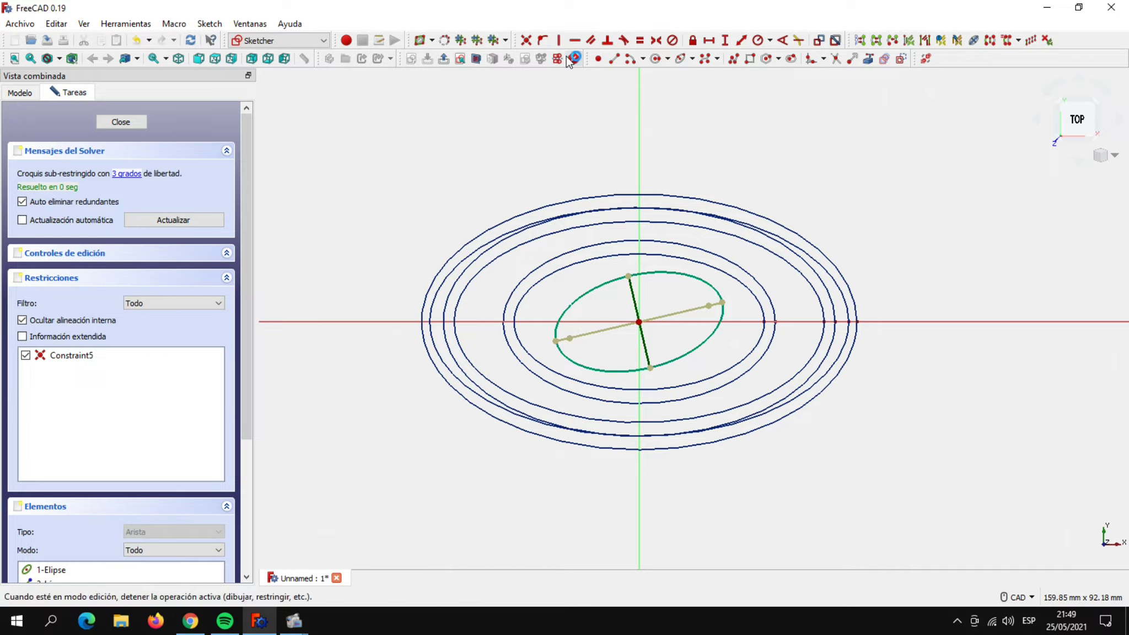
{"action": "left_click", "coordinate": [558, 40]}
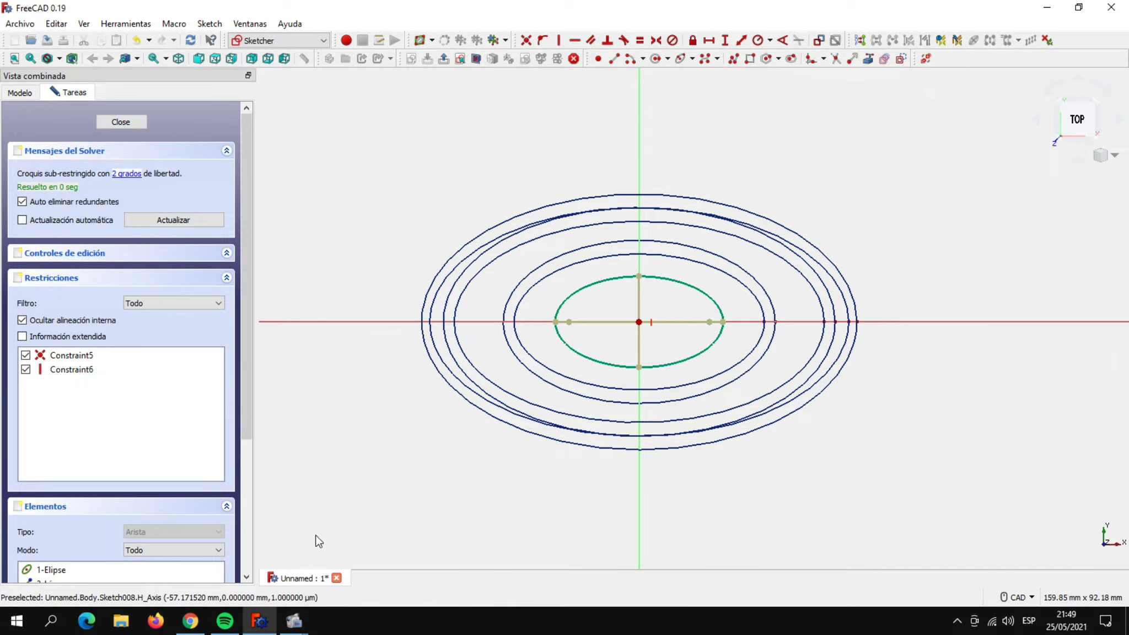
{"action": "left_click", "coordinate": [605, 321]}
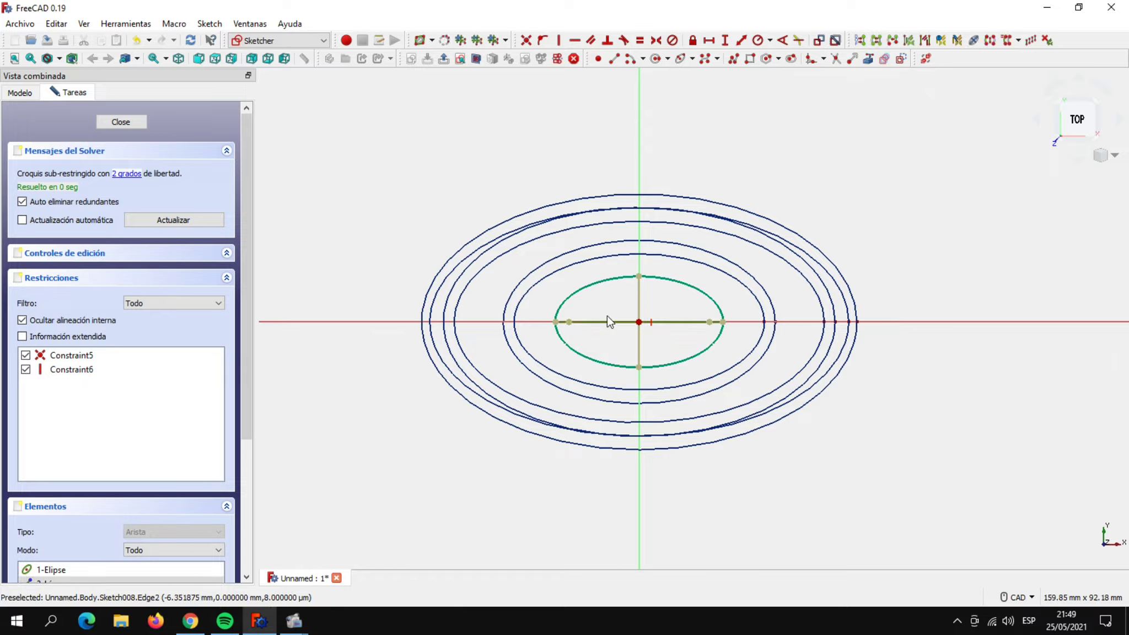
{"action": "left_click", "coordinate": [708, 40]}
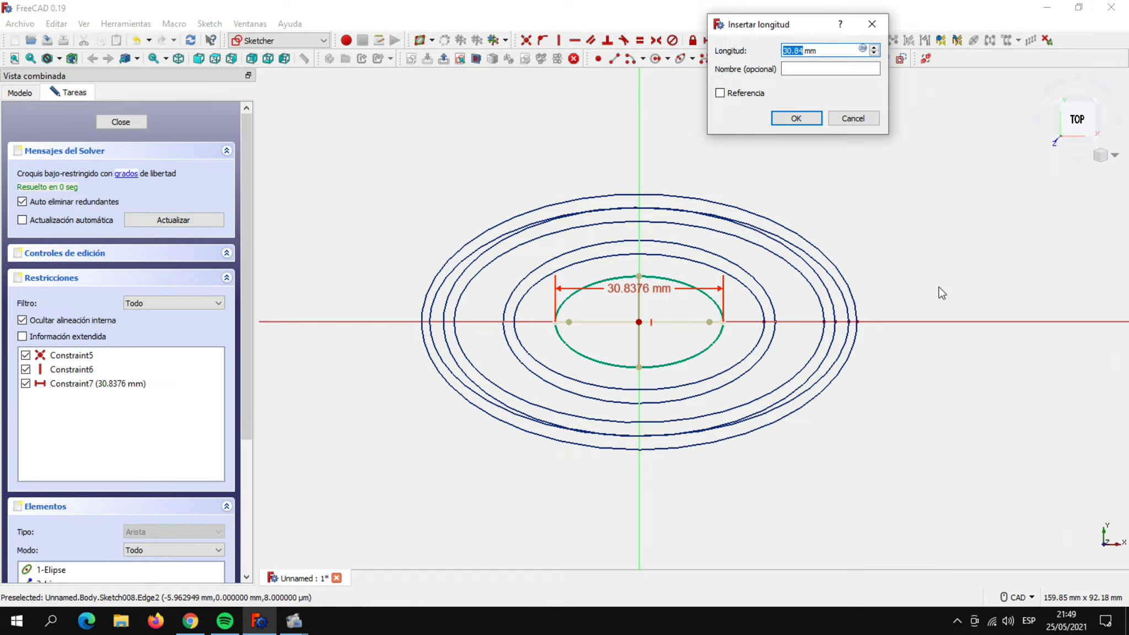
{"action": "type", "text": "76"}
{"action": "left_click", "coordinate": [797, 120]}
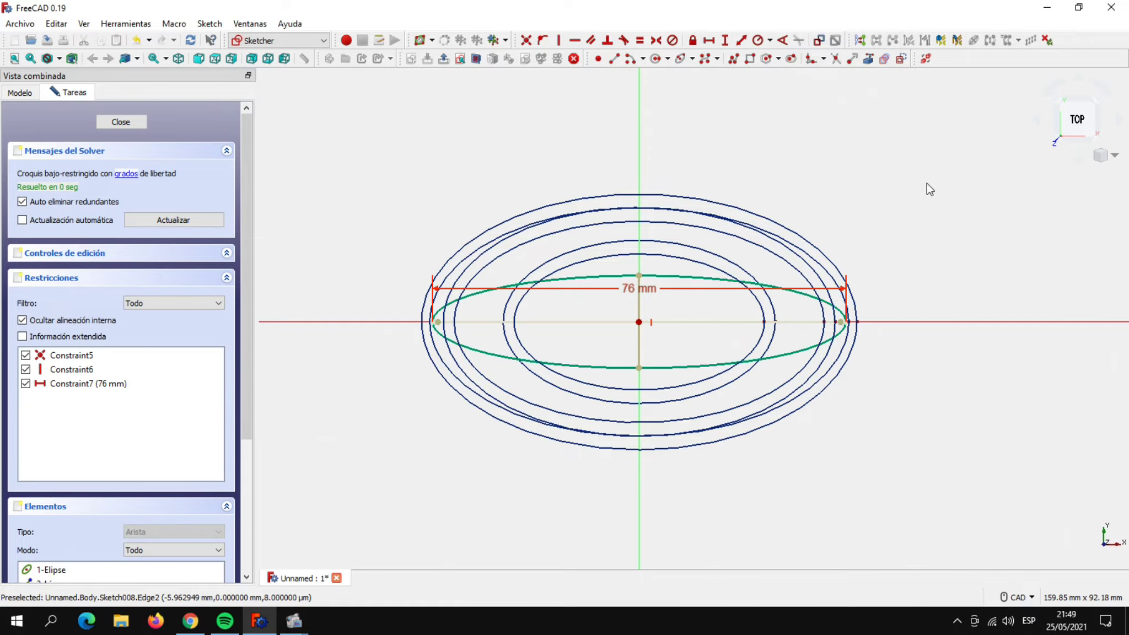
{"action": "left_click", "coordinate": [639, 342]}
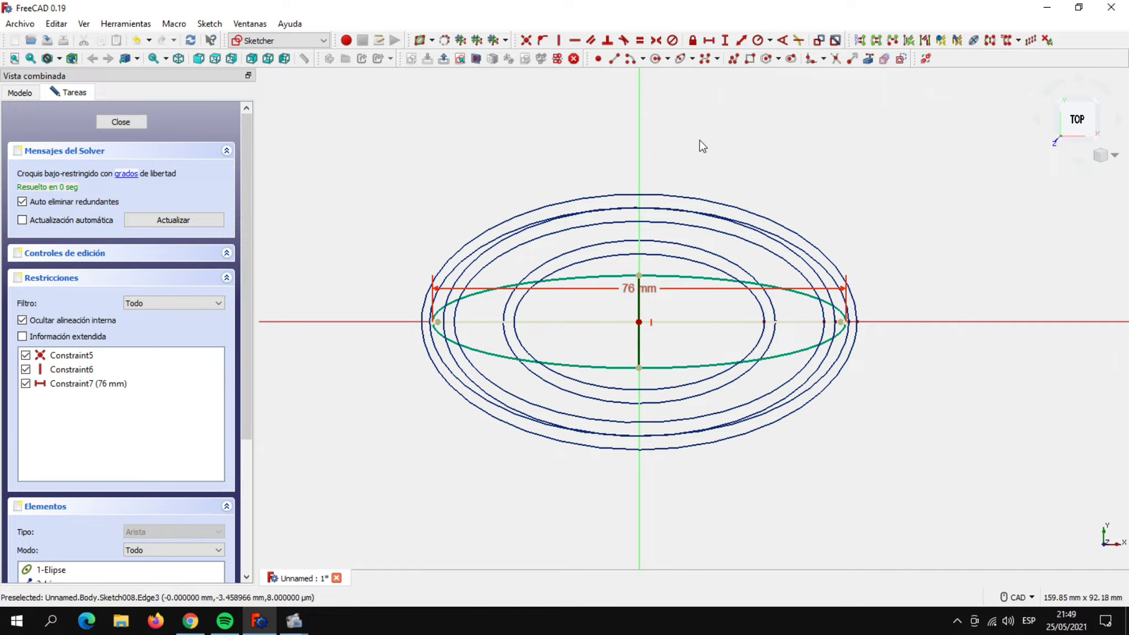
{"action": "left_click", "coordinate": [725, 41]}
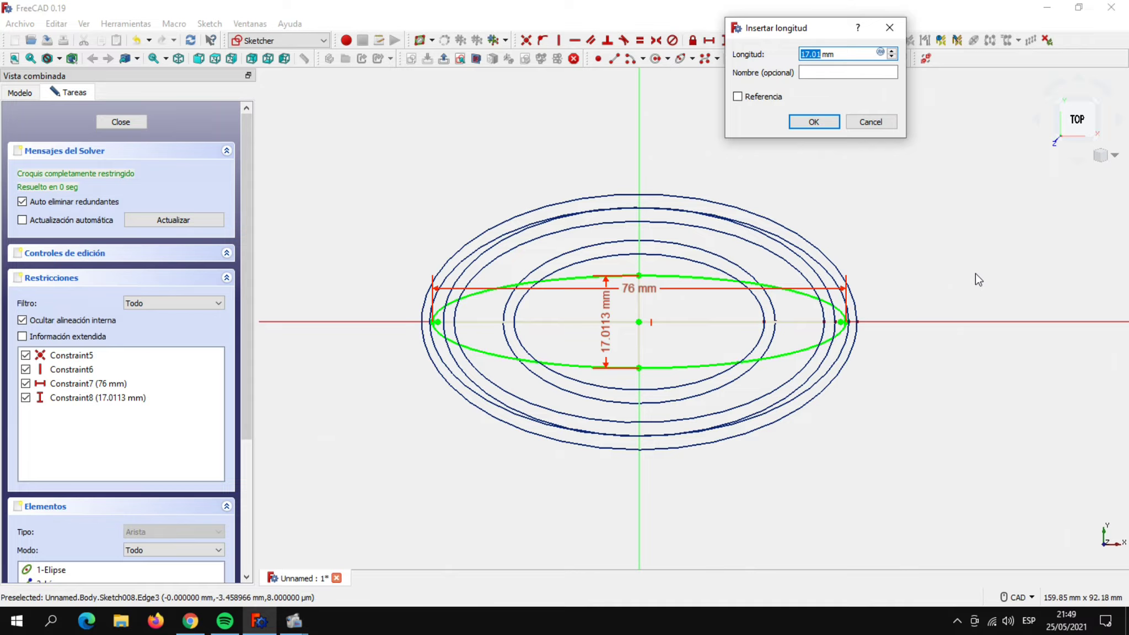
{"action": "type", "text": "41"}
{"action": "left_click", "coordinate": [821, 124]}
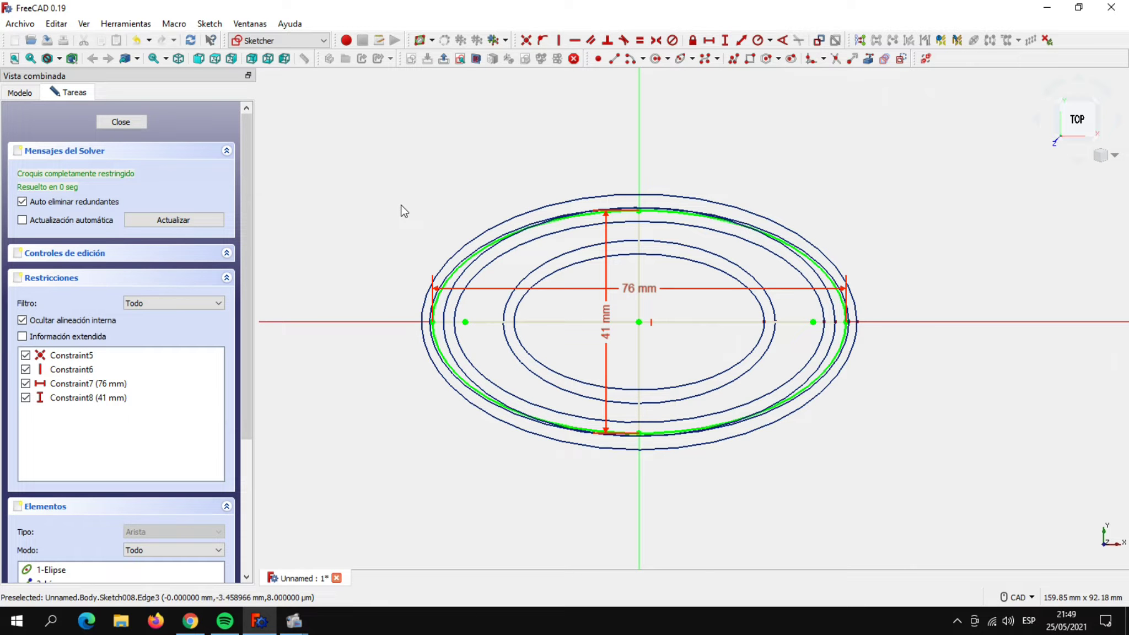
Close the sketch and set Sketch008's Z position to 30 mm.
{"action": "left_click", "coordinate": [120, 122]}
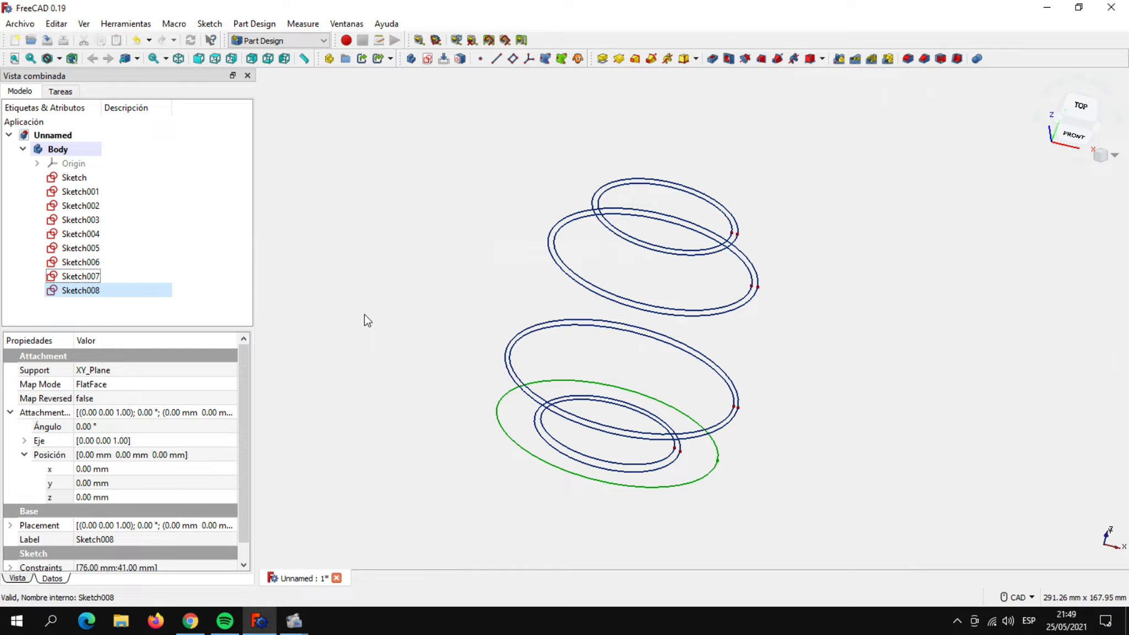
{"action": "left_click", "coordinate": [85, 291]}
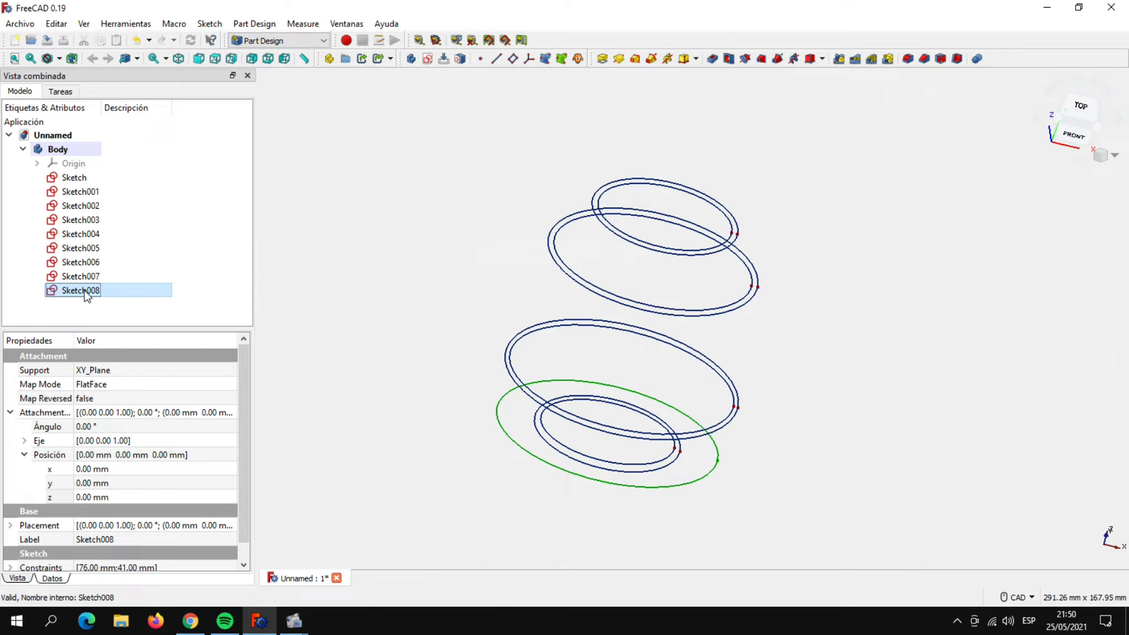
{"action": "left_click", "coordinate": [117, 496]}
{"action": "type", "text": "30"}
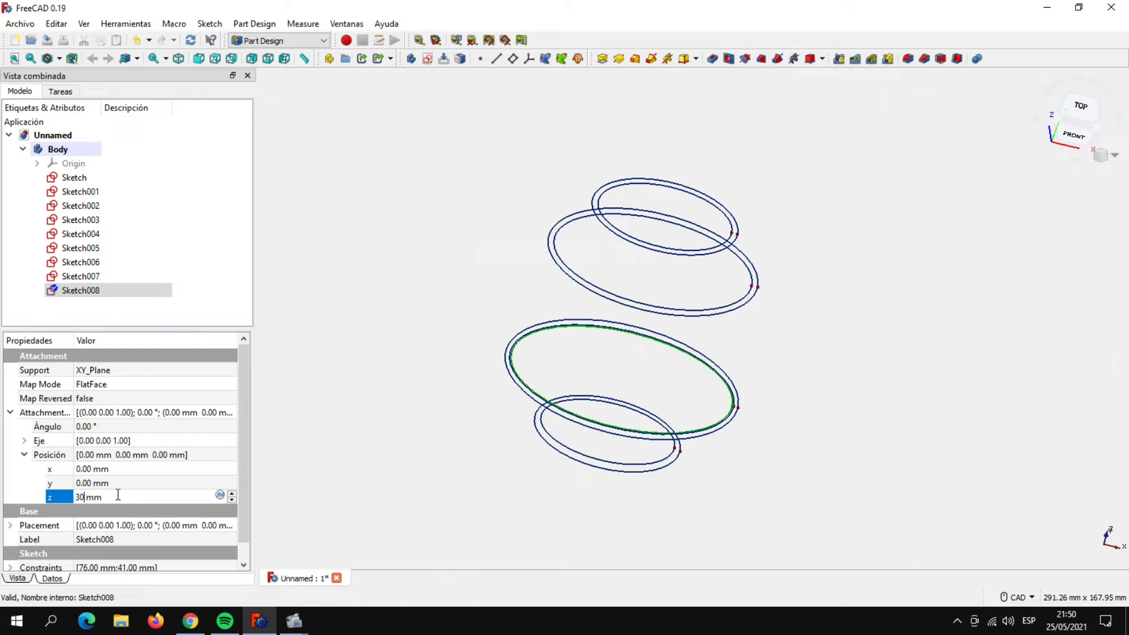
{"action": "left_click", "coordinate": [364, 374]}
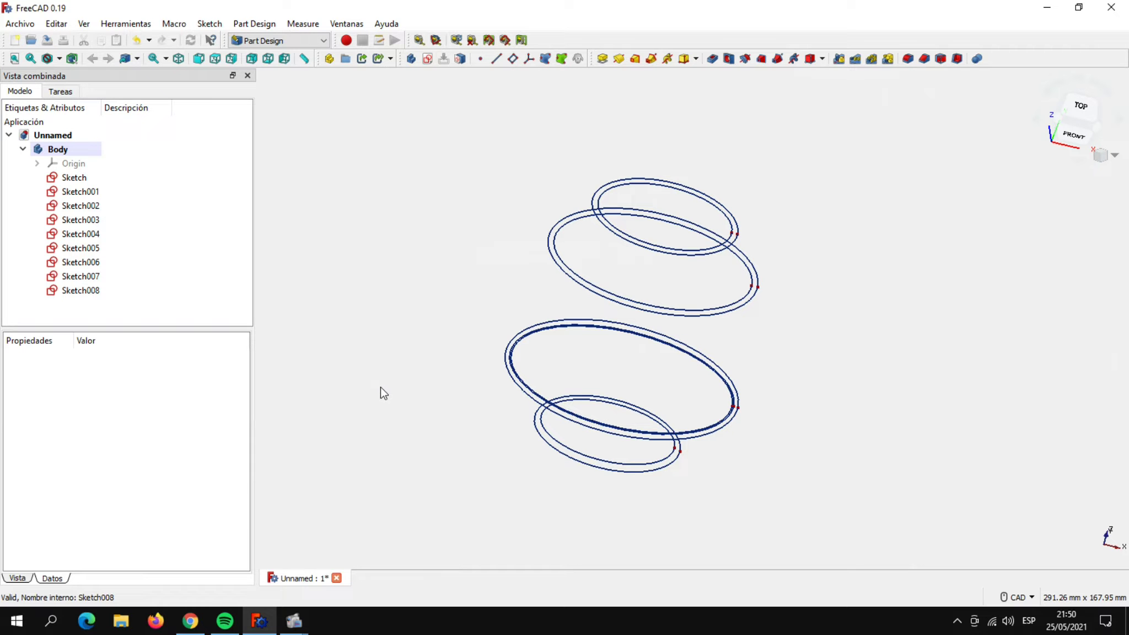
Start a new XY_Plane sketch and draw an ellipse centred at the origin.
{"action": "left_click", "coordinate": [427, 58]}
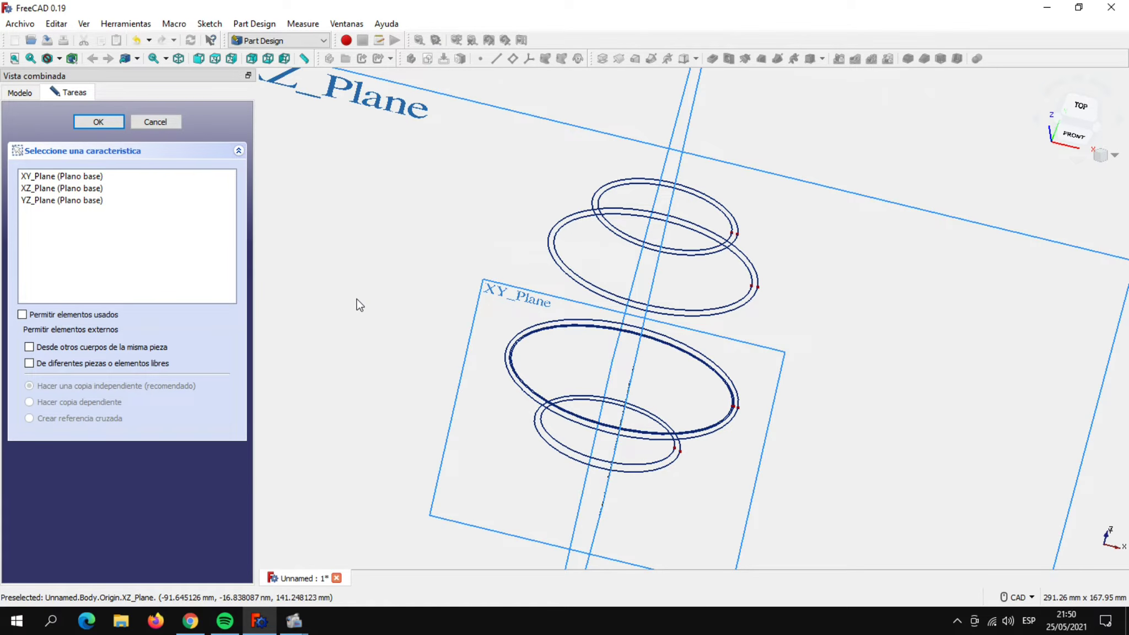
{"action": "left_click", "coordinate": [101, 177]}
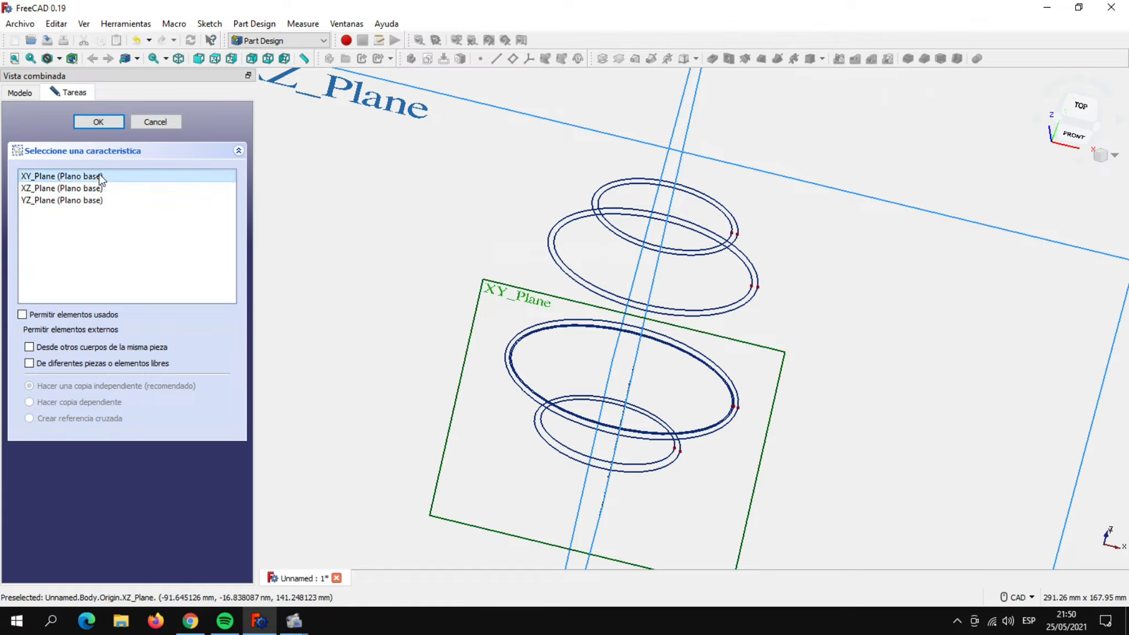
{"action": "left_click", "coordinate": [109, 121]}
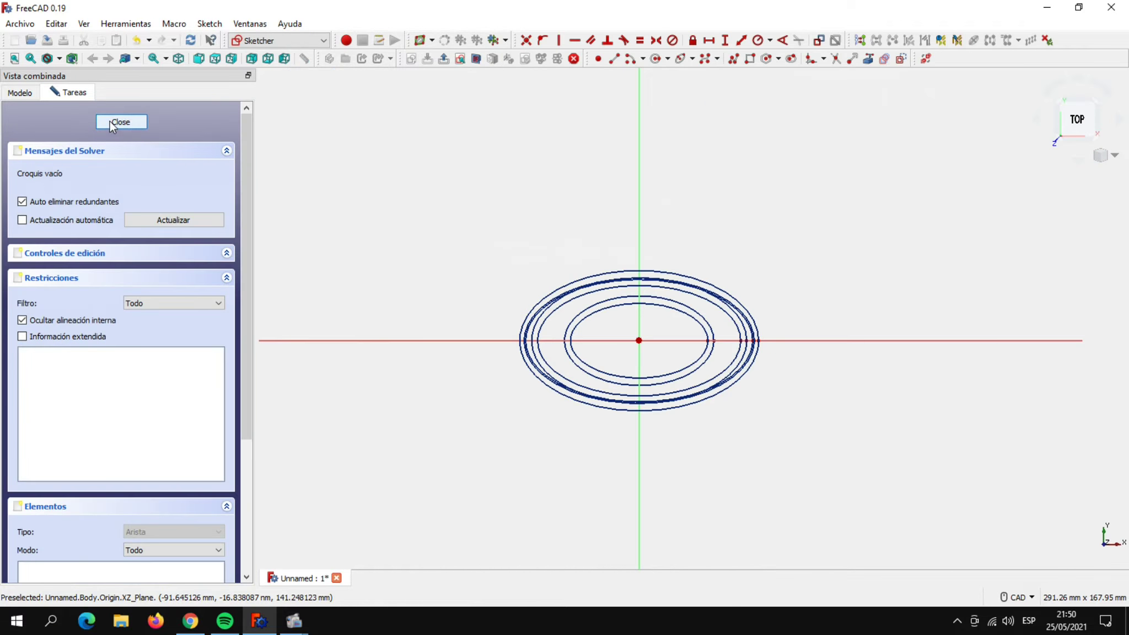
{"action": "scroll", "coordinate": [655, 380], "scroll_direction": "up", "scroll_amount": 2}
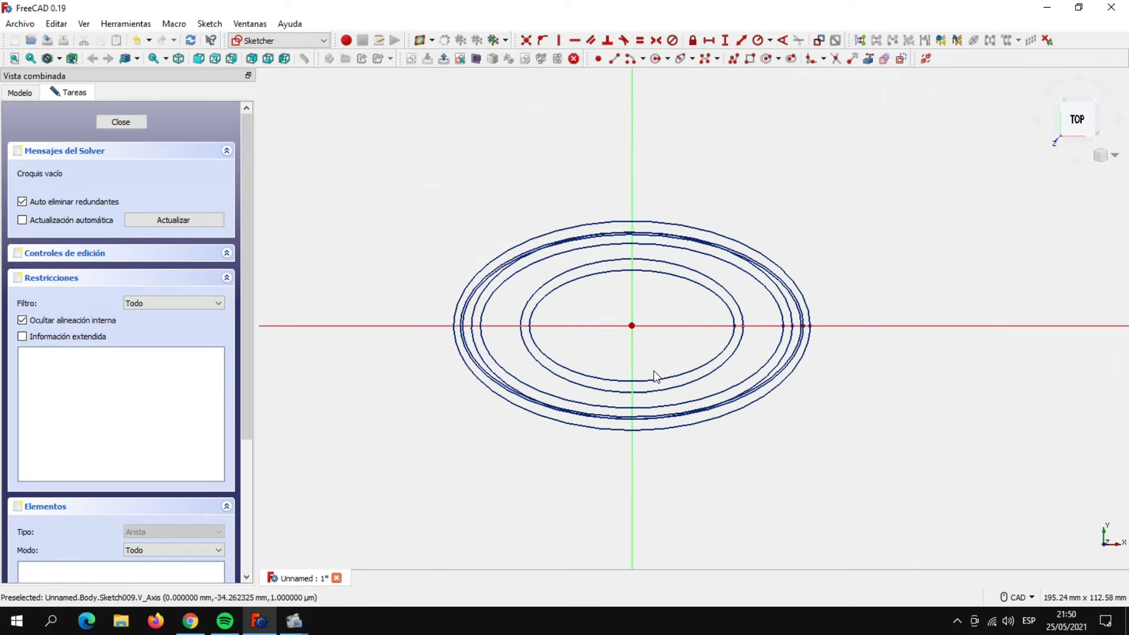
{"action": "scroll", "coordinate": [654, 376], "scroll_direction": "up", "scroll_amount": 2}
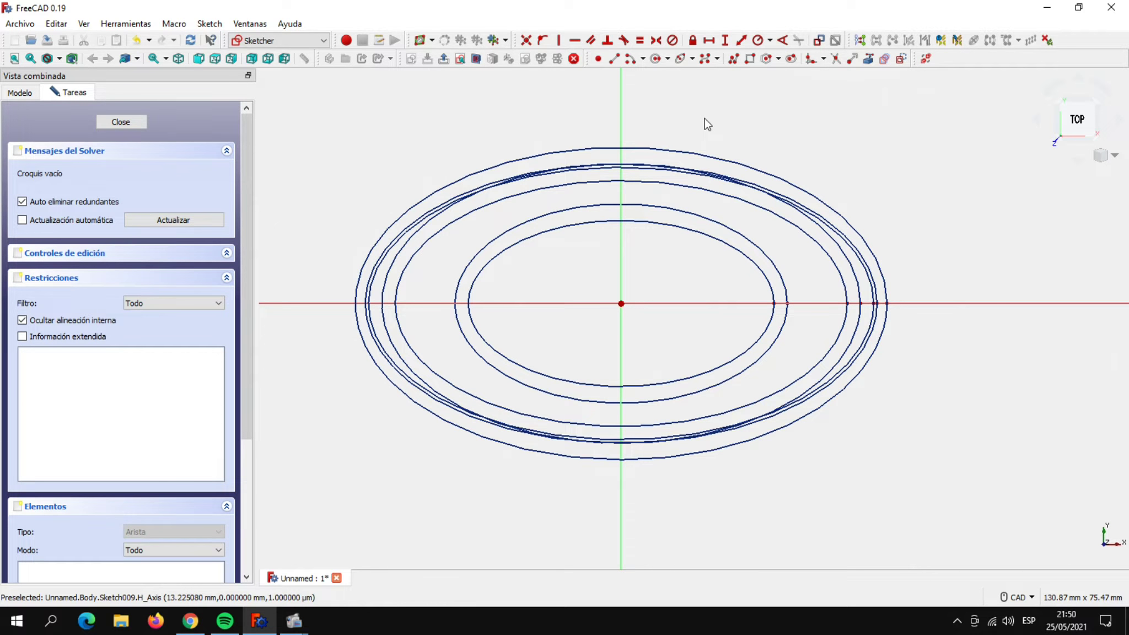
{"action": "left_click", "coordinate": [678, 59]}
{"action": "left_click", "coordinate": [621, 303]}
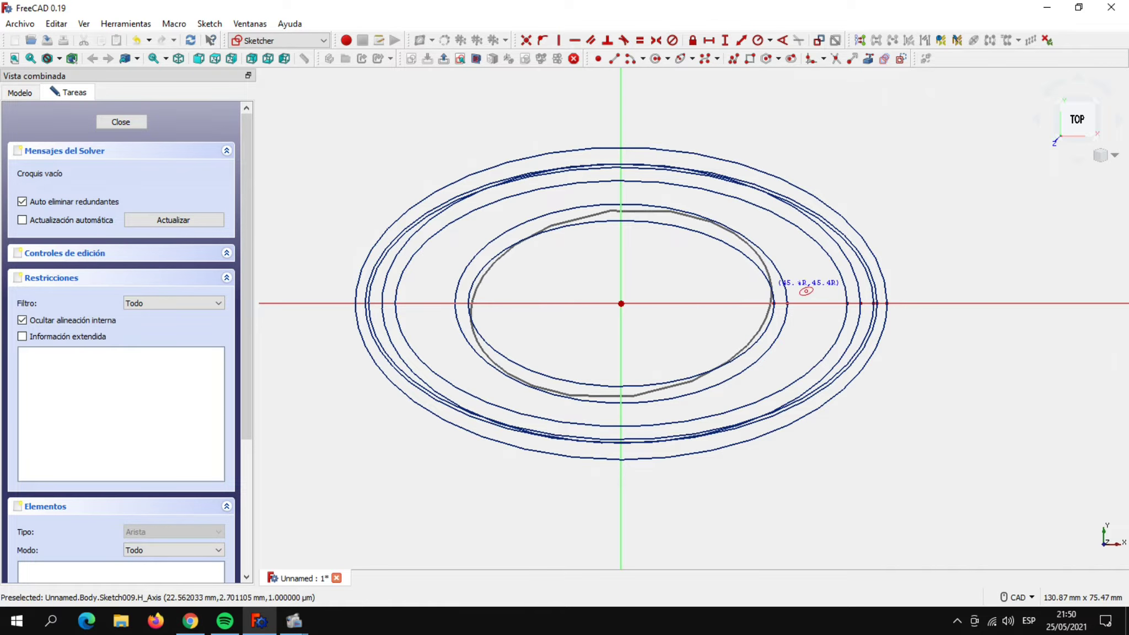
{"action": "left_click", "coordinate": [806, 281]}
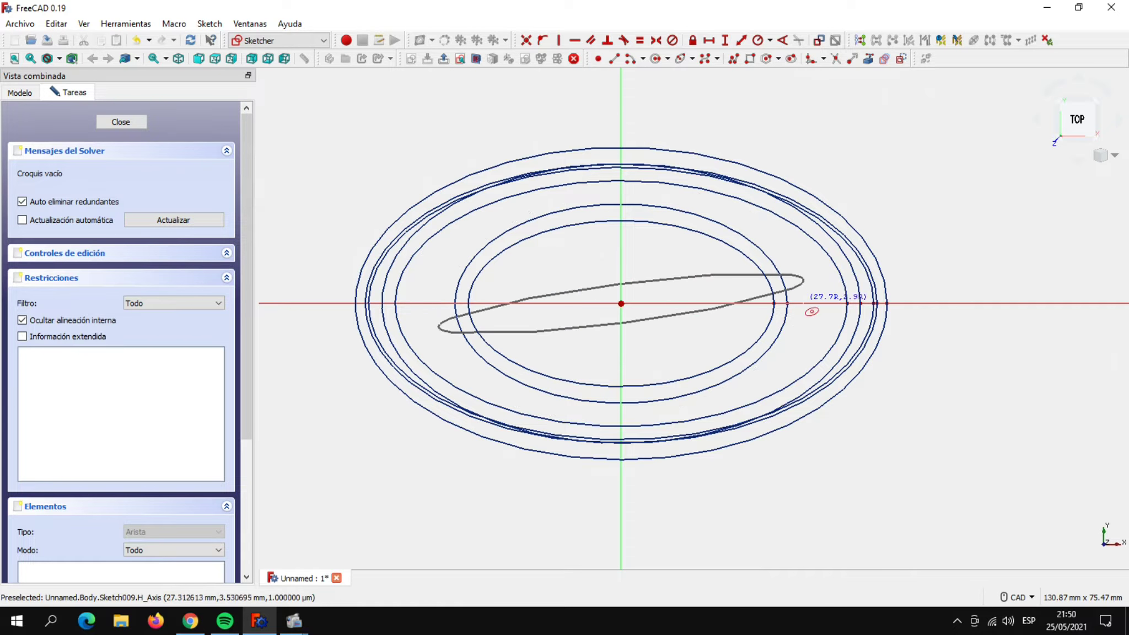
{"action": "left_click", "coordinate": [815, 368]}
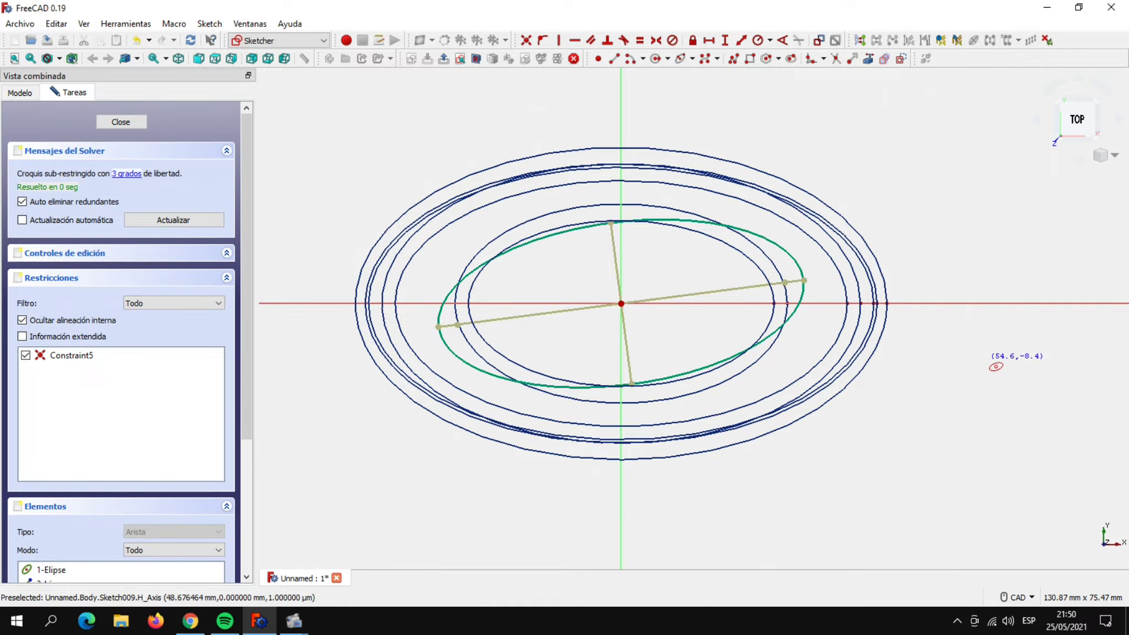
{"action": "right_click", "coordinate": [692, 395]}
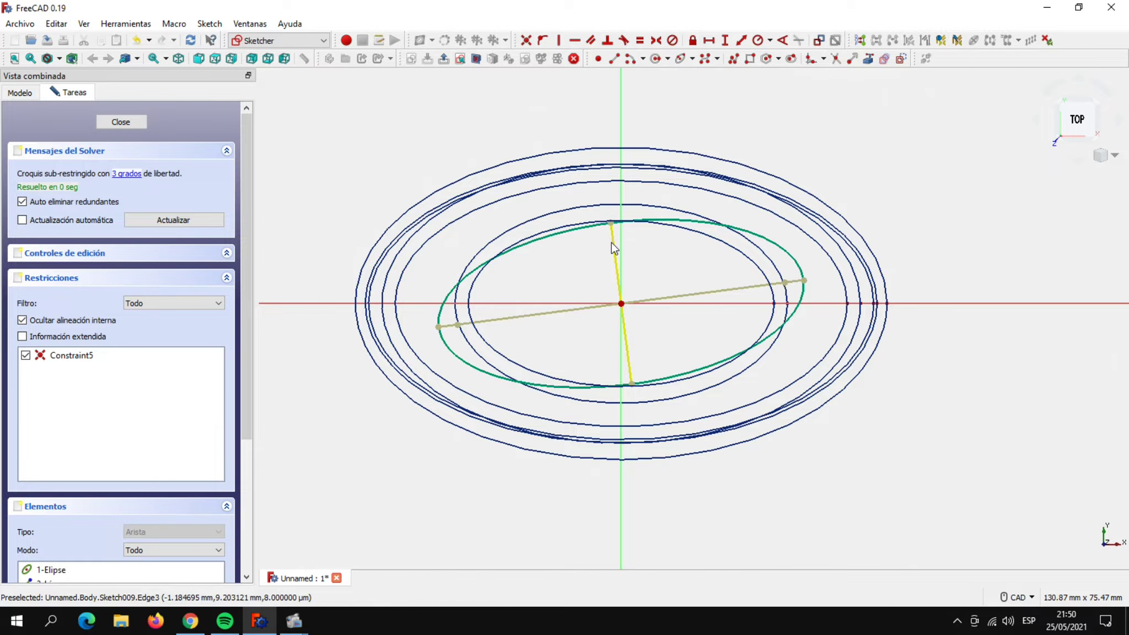
Make the minor axis vertical and size the ellipse 67 mm wide by 36 mm tall.
{"action": "left_click", "coordinate": [611, 242]}
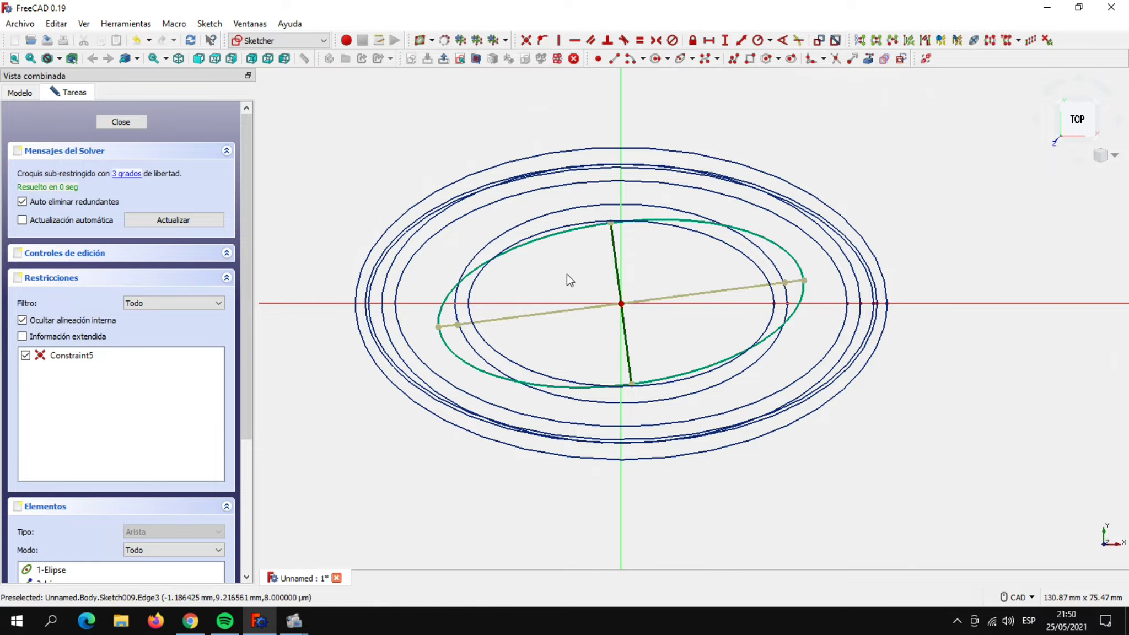
{"action": "left_click", "coordinate": [558, 39]}
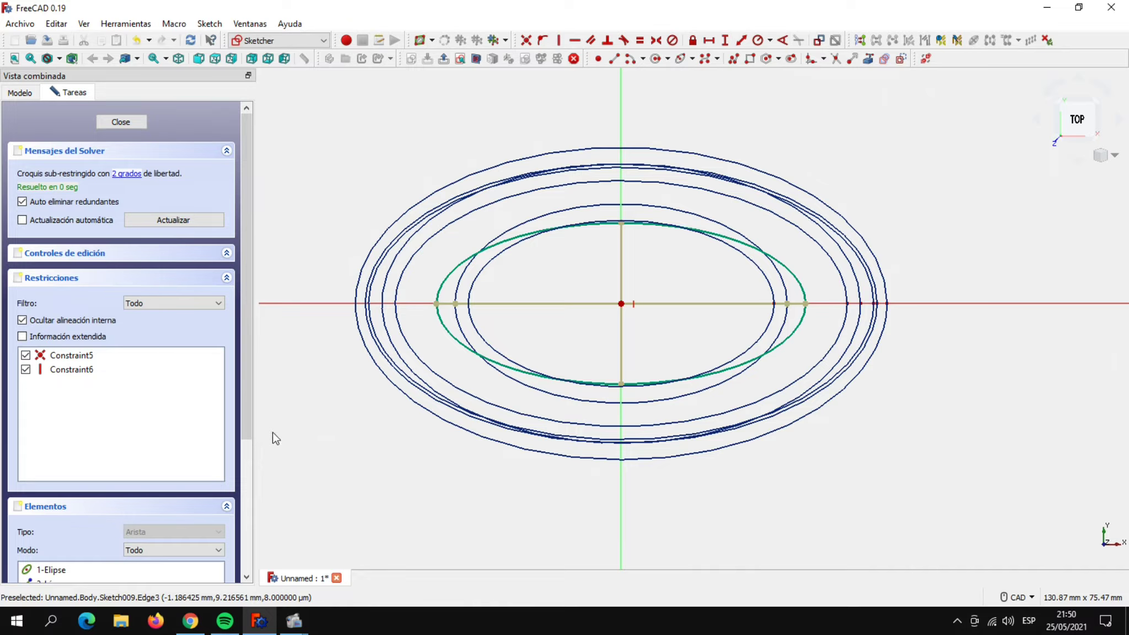
{"action": "left_click", "coordinate": [547, 301]}
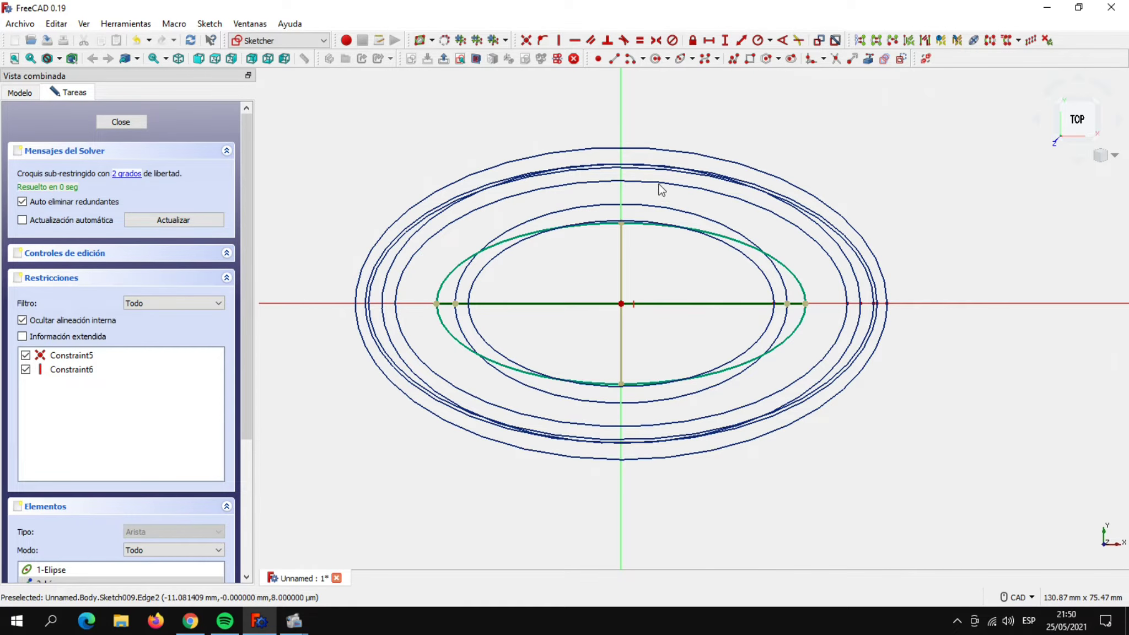
{"action": "left_click", "coordinate": [708, 41]}
{"action": "type", "text": "67mm"}
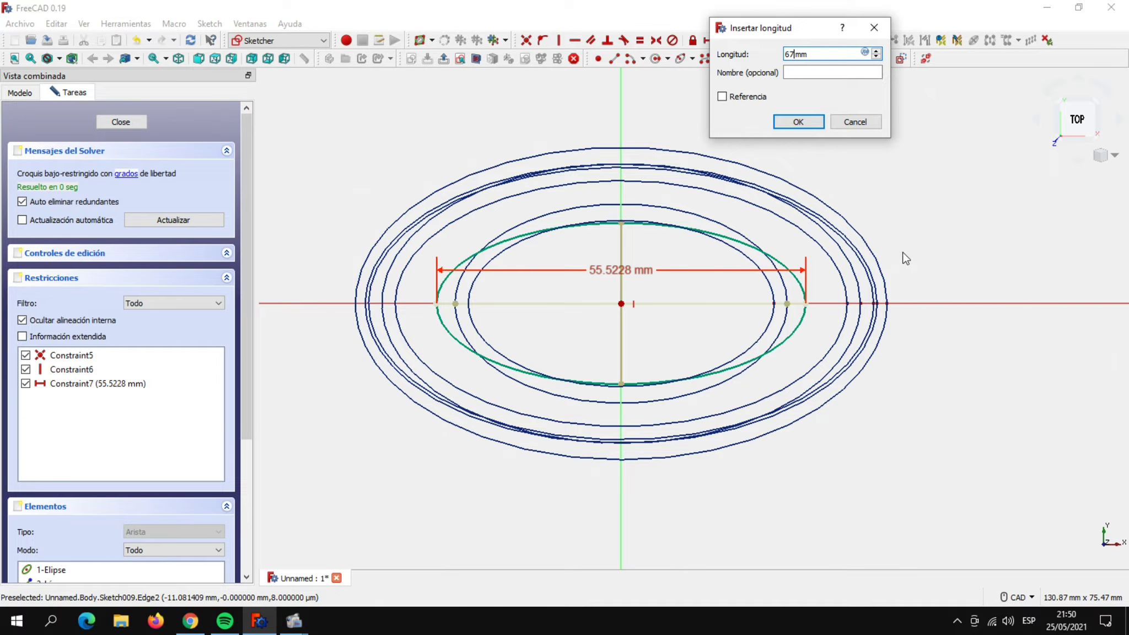
{"action": "left_click", "coordinate": [802, 121]}
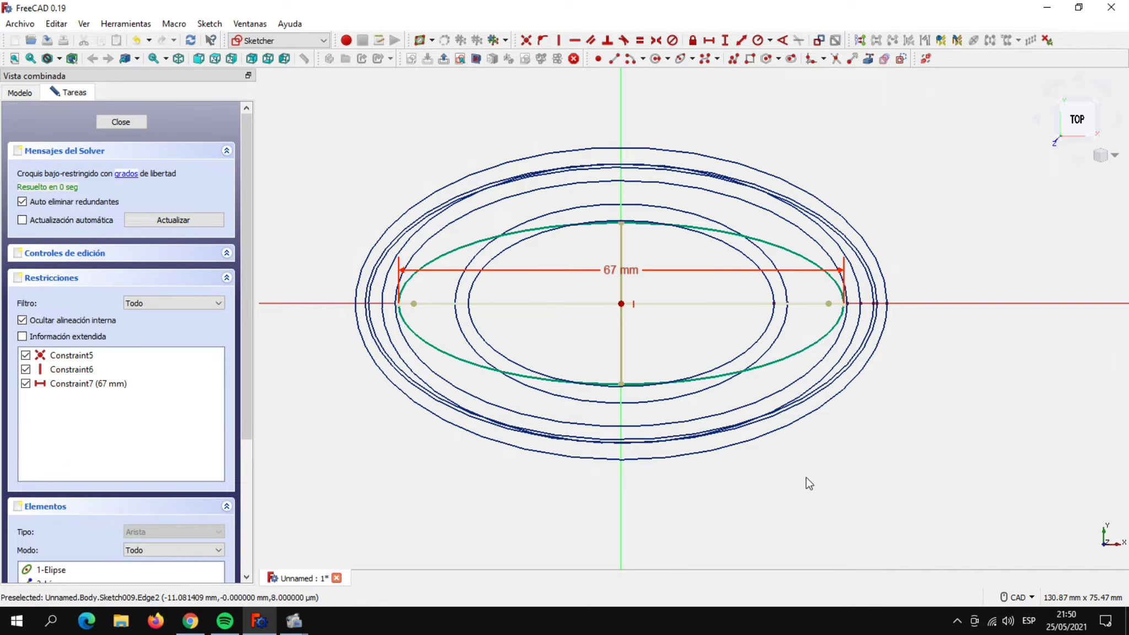
{"action": "left_click", "coordinate": [622, 336]}
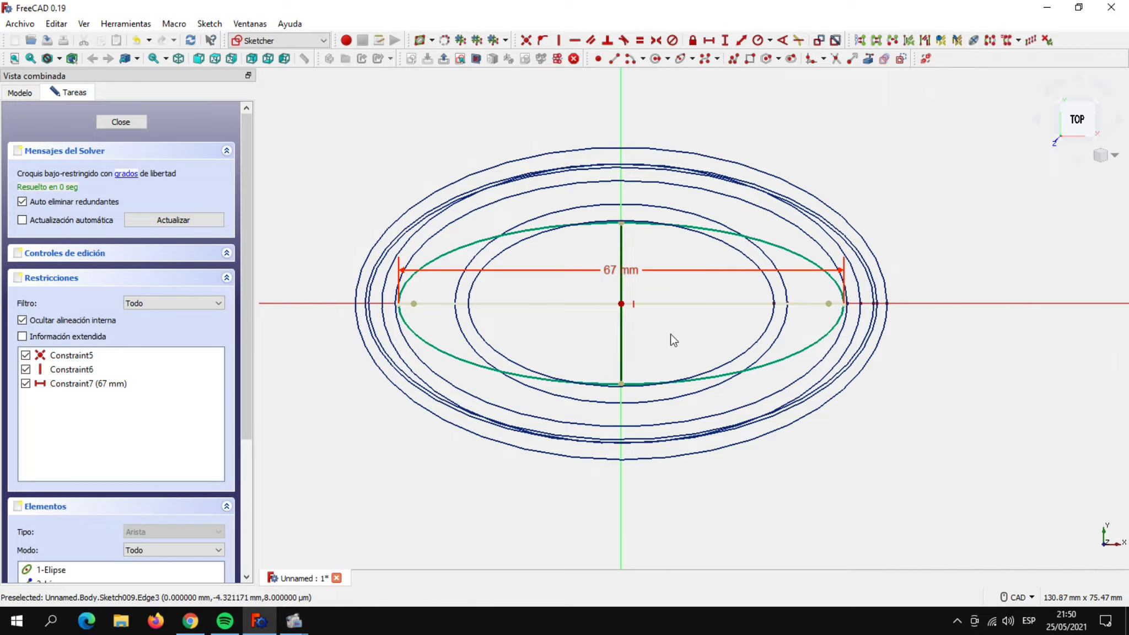
{"action": "left_click", "coordinate": [724, 40]}
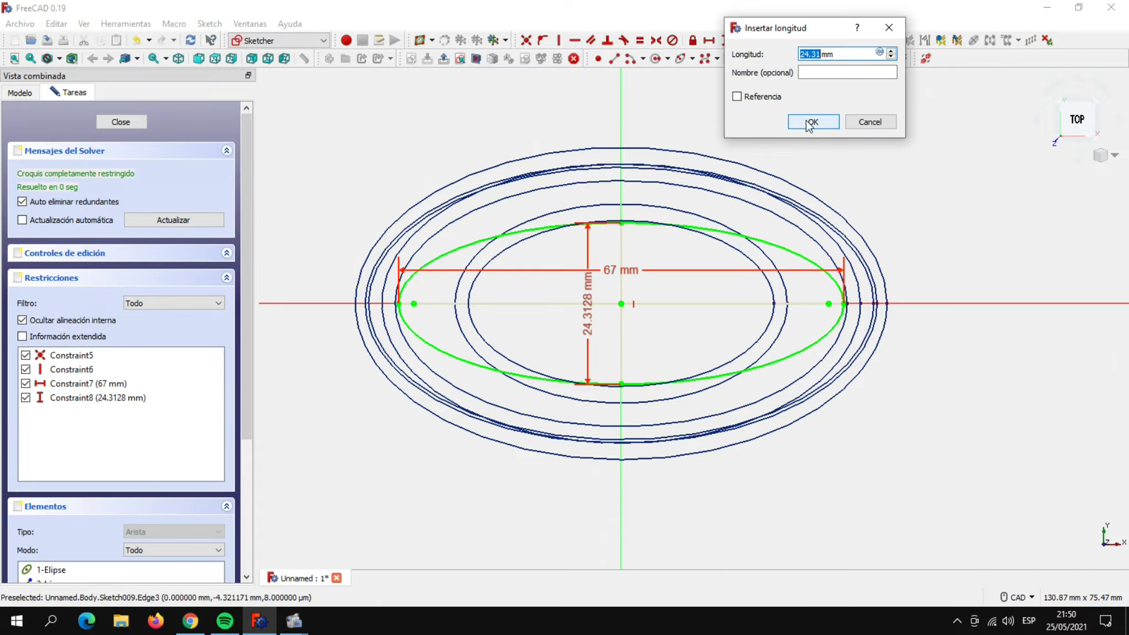
{"action": "type", "text": "36"}
{"action": "left_click", "coordinate": [825, 123]}
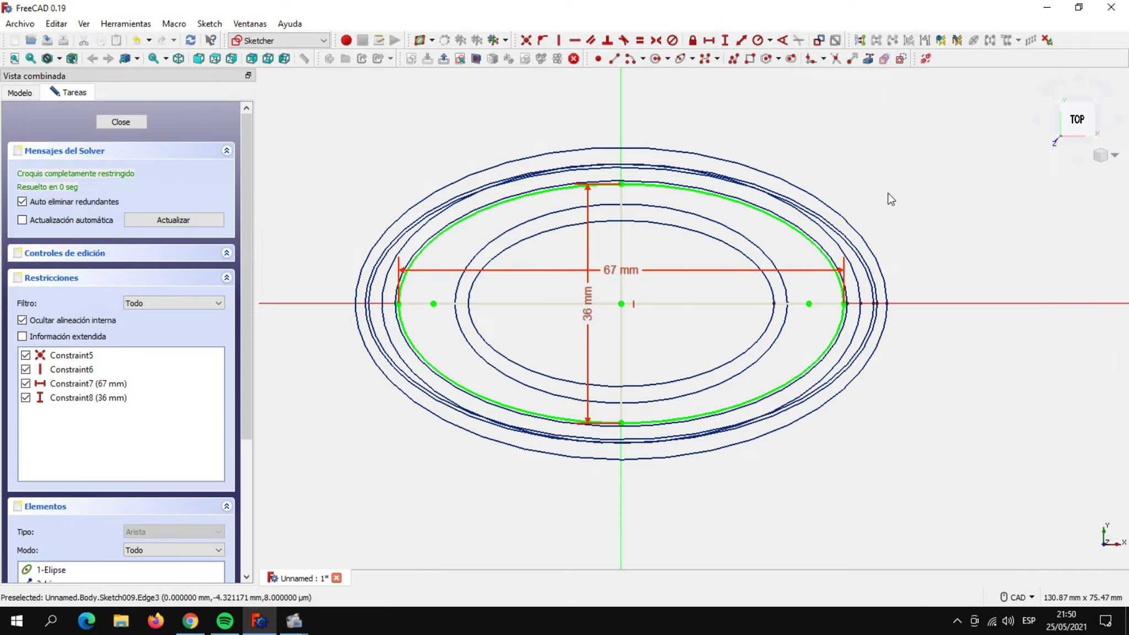
Close Sketch009, set its Z position to 95 mm, and recentre the view on the ellipses.
{"action": "left_click", "coordinate": [120, 122]}
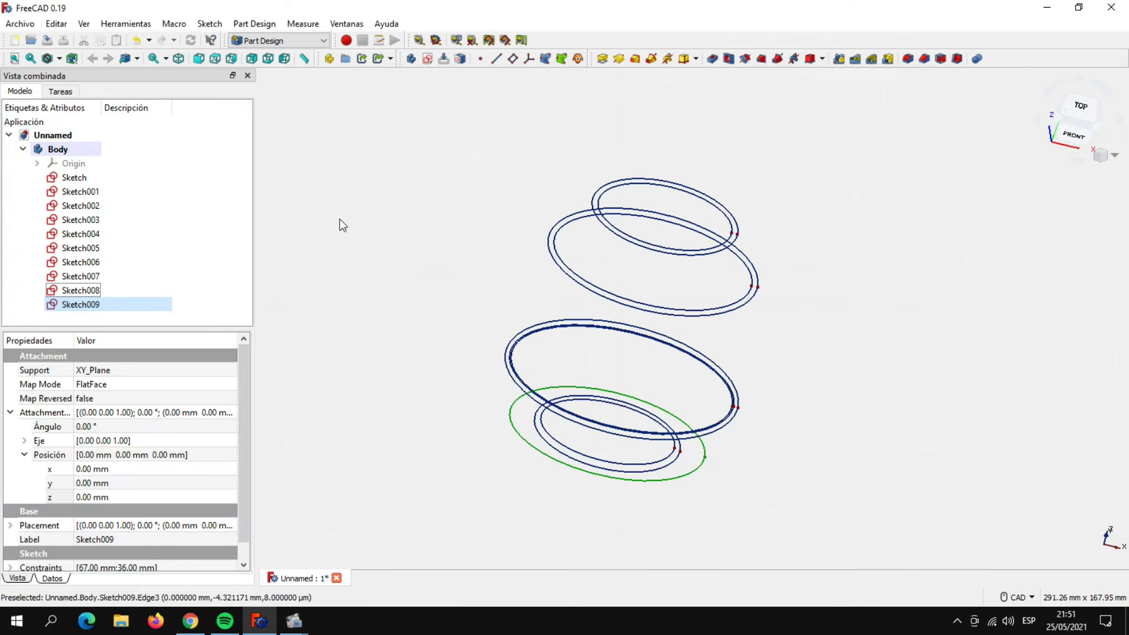
{"action": "left_click", "coordinate": [78, 305]}
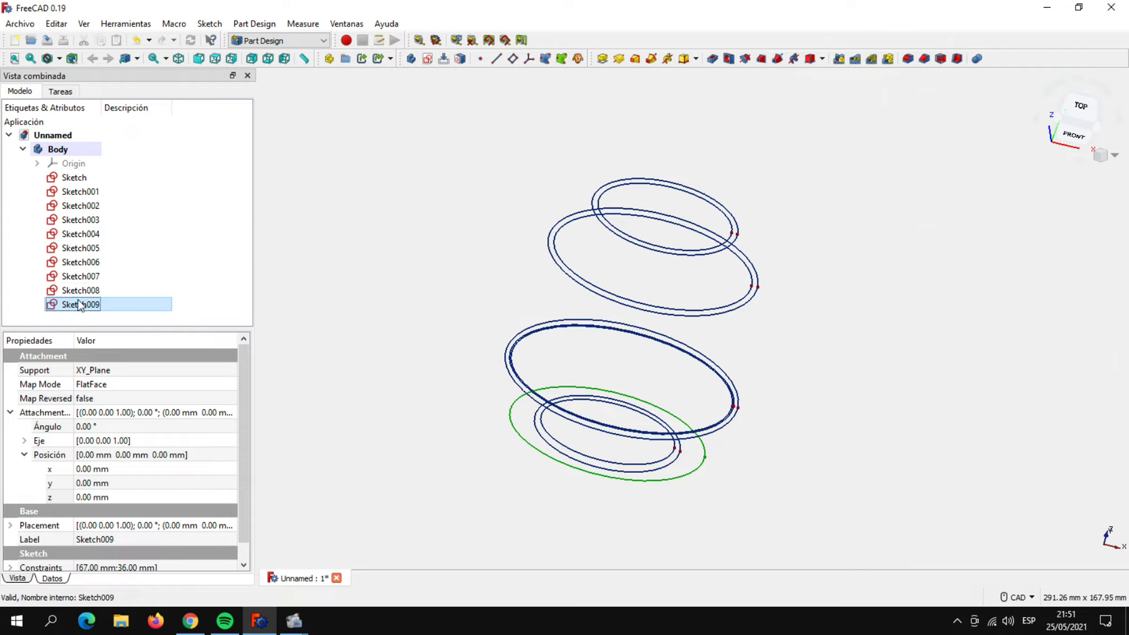
{"action": "left_click", "coordinate": [113, 496]}
{"action": "type", "text": "95"}
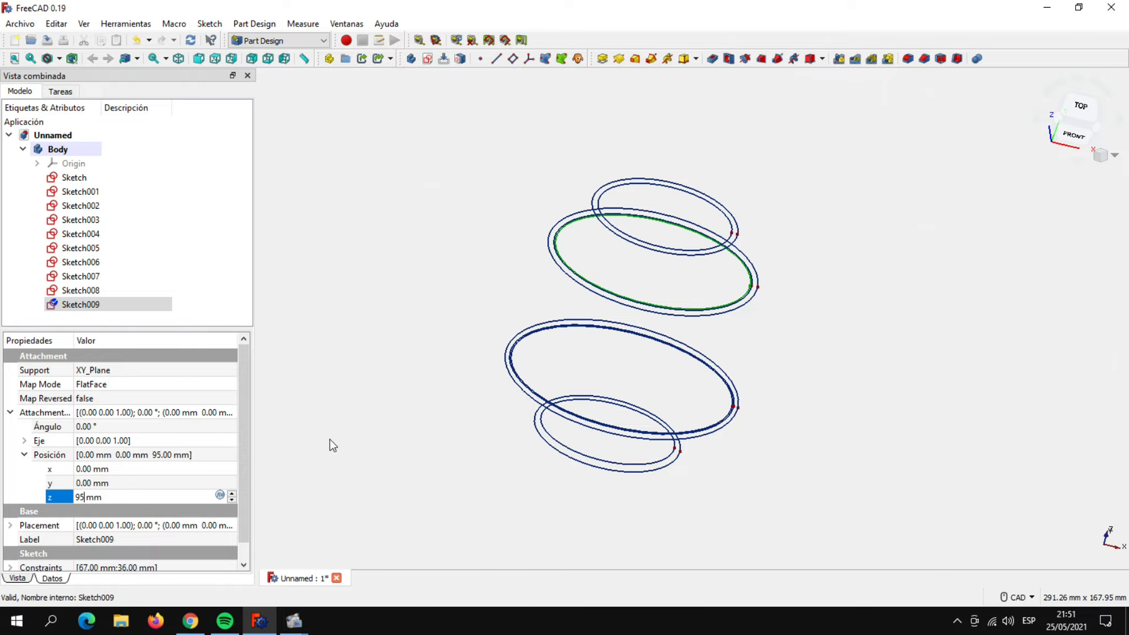
{"action": "left_click", "coordinate": [349, 438]}
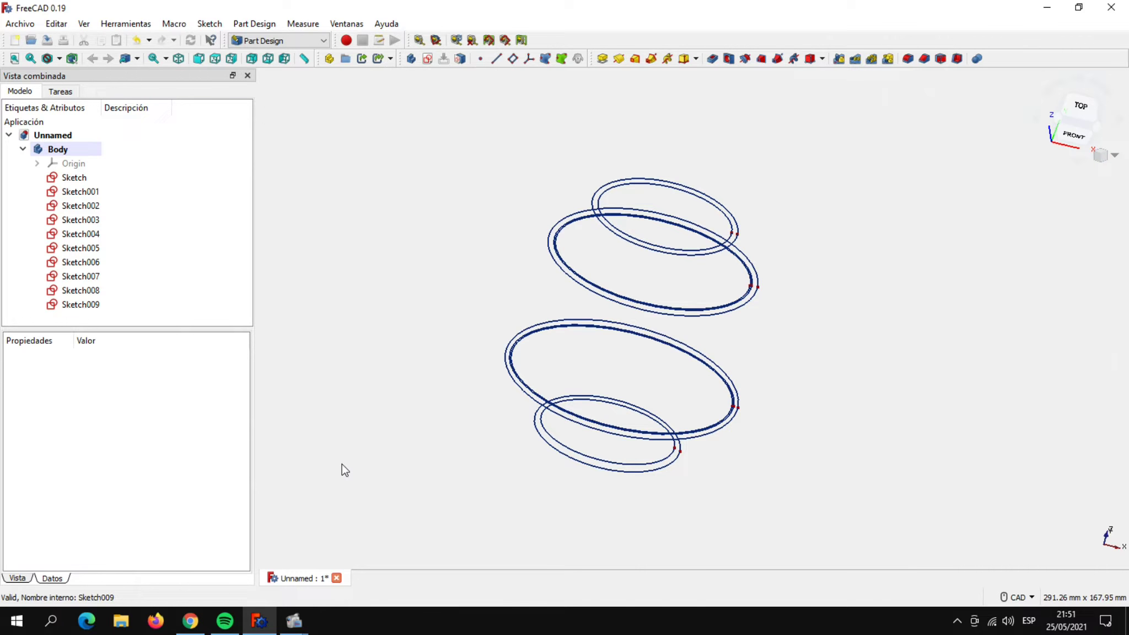
{"action": "scroll", "coordinate": [423, 433], "scroll_direction": "up", "scroll_amount": 3}
{"action": "mouse_move", "coordinate": [428, 434]}
{"action": "middle_mouse_down"}
{"action": "mouse_move", "coordinate": [373, 473]}
{"action": "mouse_move", "coordinate": [403, 468]}
{"action": "middle_mouse_up"}
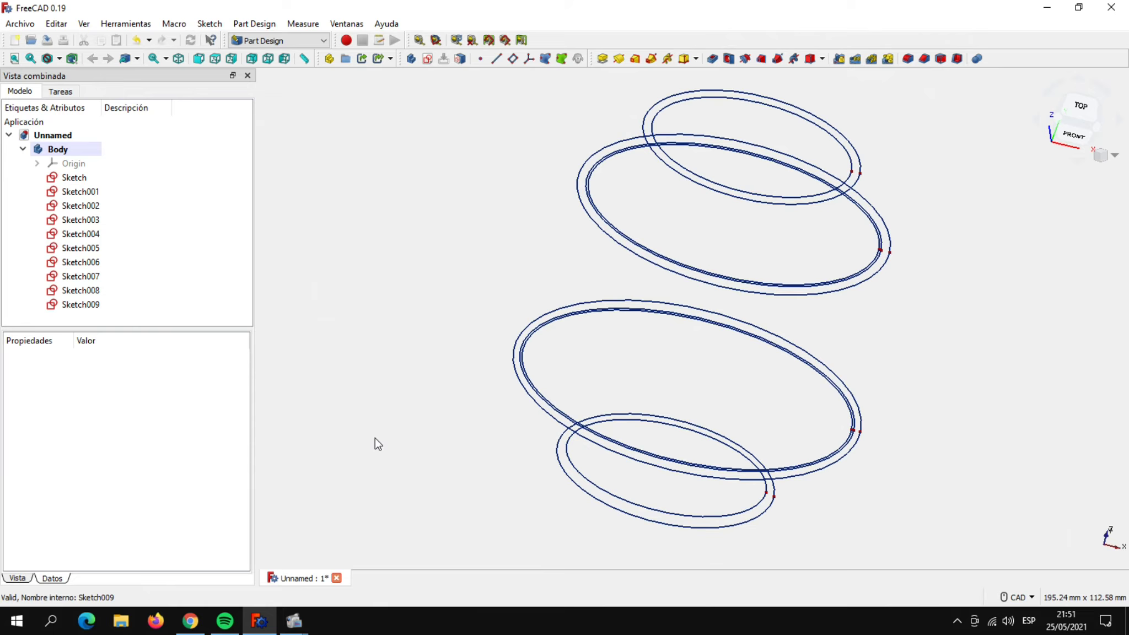
{"action": "scroll", "coordinate": [420, 403], "scroll_direction": "down", "scroll_amount": 1}
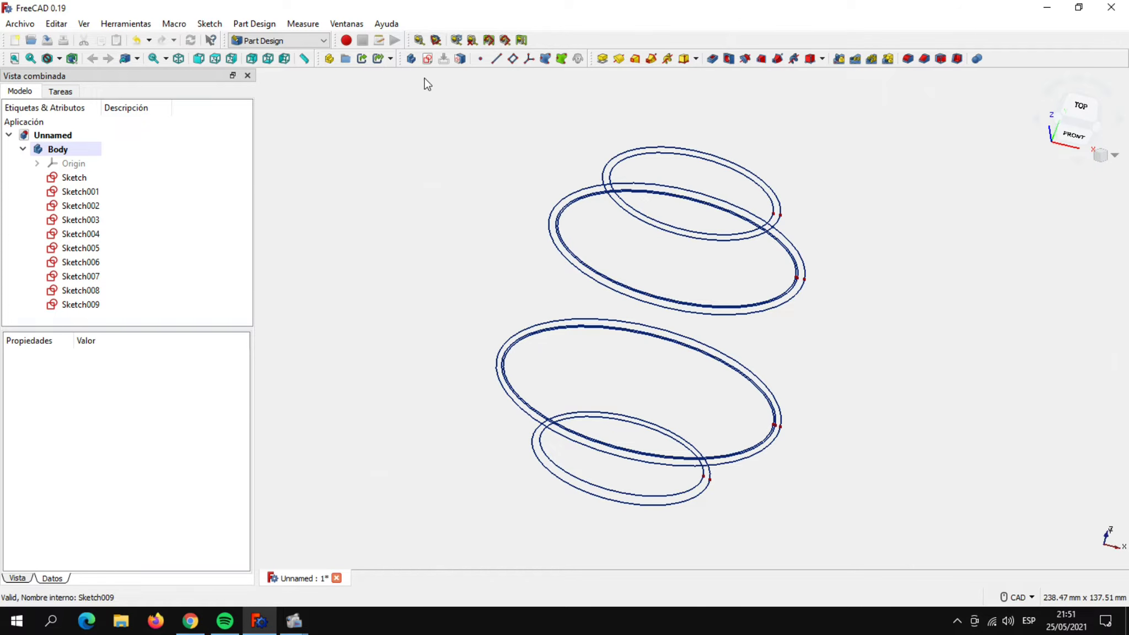
Create a new sketch on the XZ plane in the body.
{"action": "left_click", "coordinate": [427, 59]}
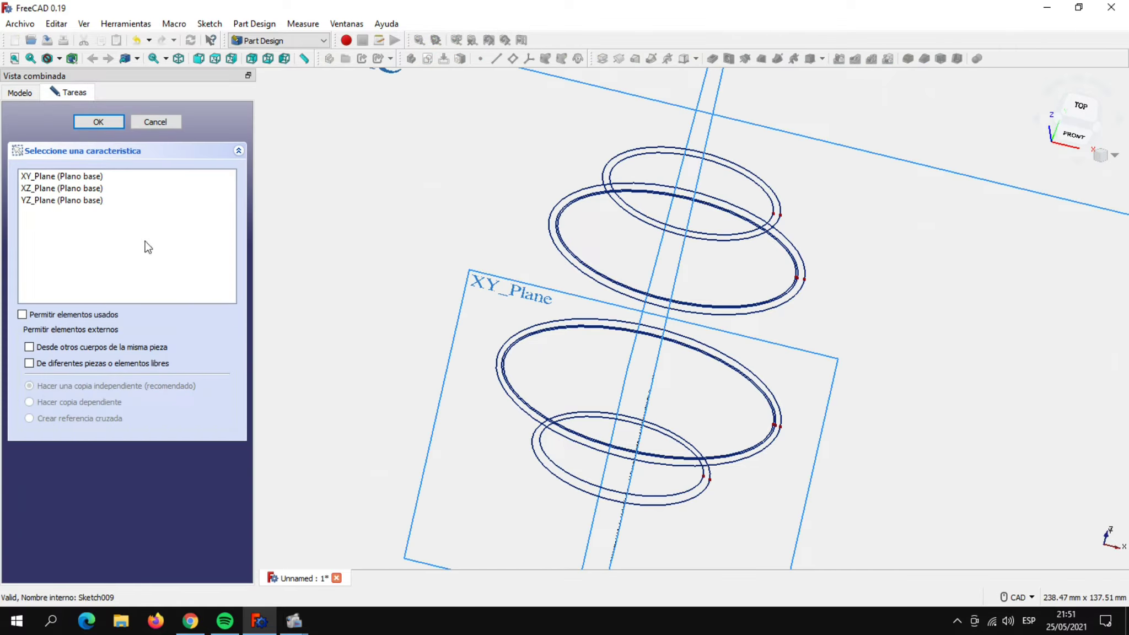
{"action": "left_click", "coordinate": [79, 190]}
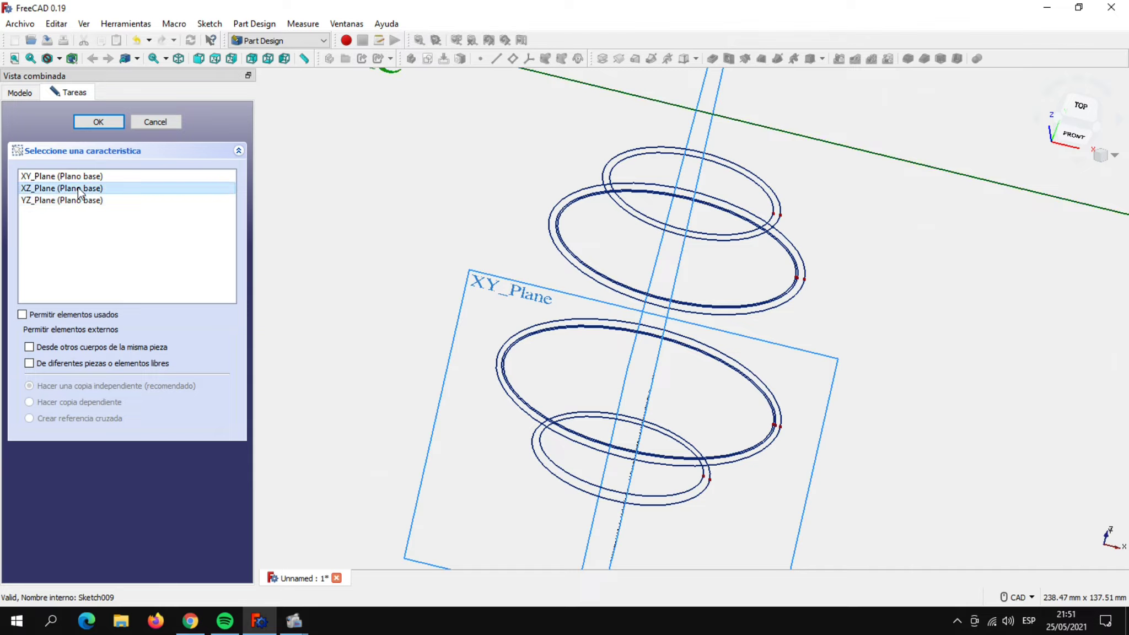
{"action": "scroll", "coordinate": [345, 219], "scroll_direction": "down", "scroll_amount": 1}
{"action": "scroll", "coordinate": [344, 219], "scroll_direction": "down", "scroll_amount": 1}
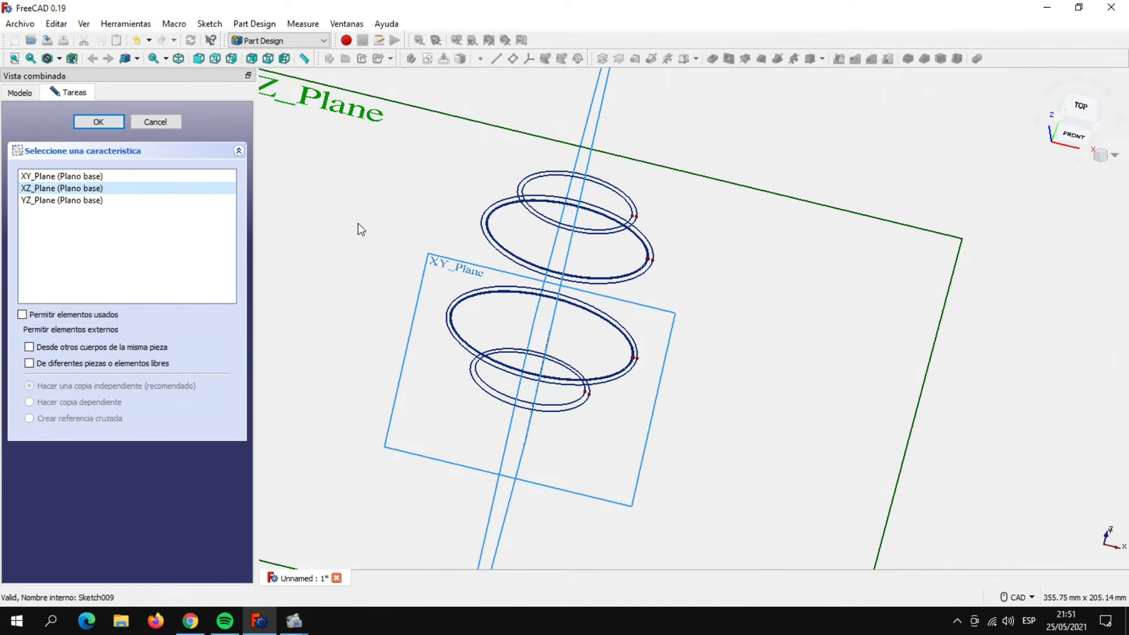
{"action": "left_click", "coordinate": [98, 122]}
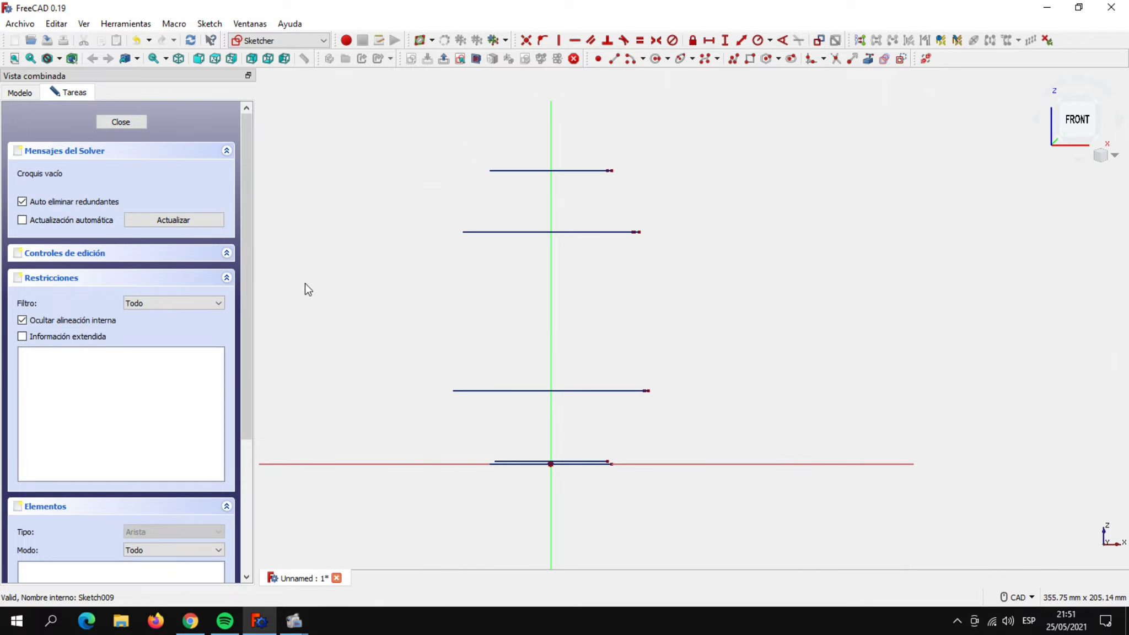
{"action": "scroll", "coordinate": [401, 325], "scroll_direction": "up", "scroll_amount": 1}
{"action": "middle_click_drag", "start_coordinate": [401, 325], "coordinate": [448, 333]}
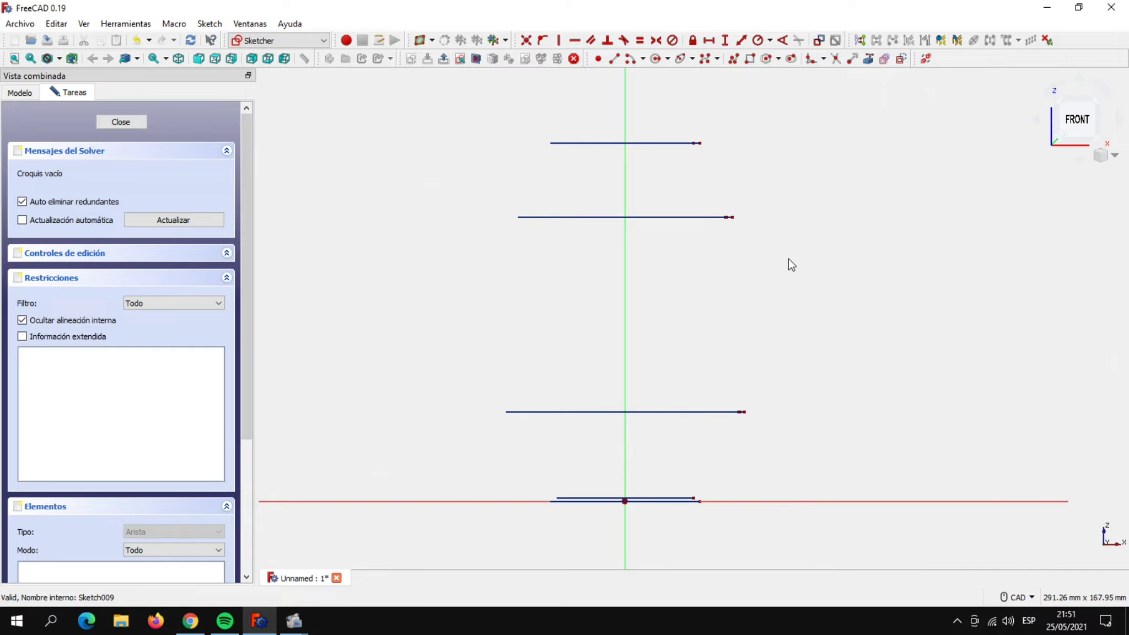
Draw a vertical line and constrain its vertical length to 120 mm.
{"action": "left_click", "coordinate": [615, 59]}
{"action": "left_click", "coordinate": [660, 163]}
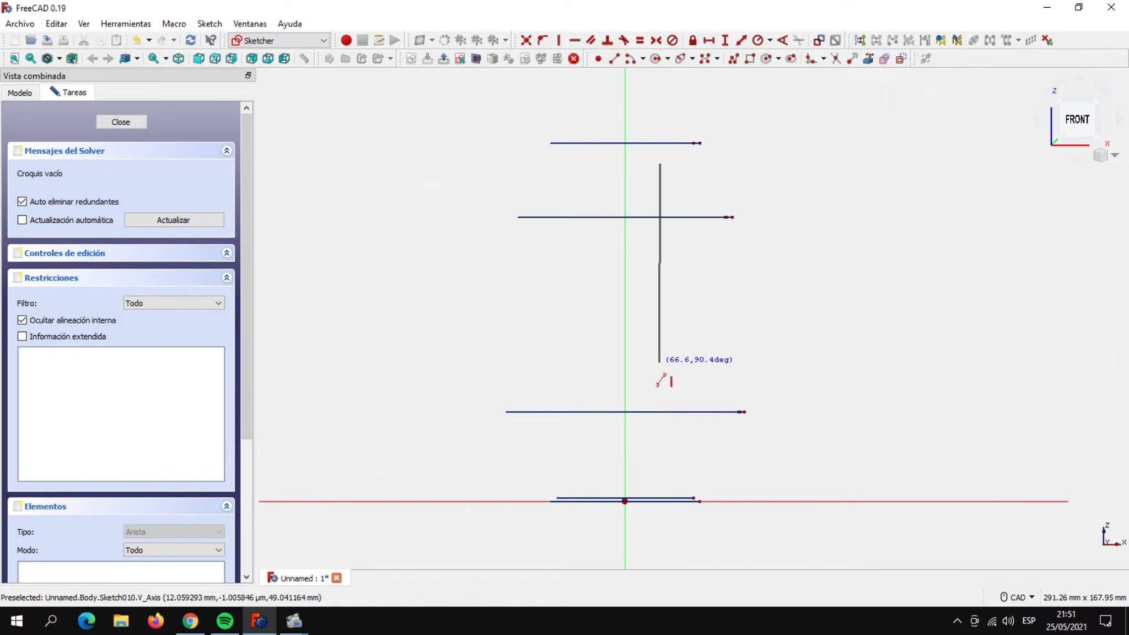
{"action": "left_click", "coordinate": [660, 457]}
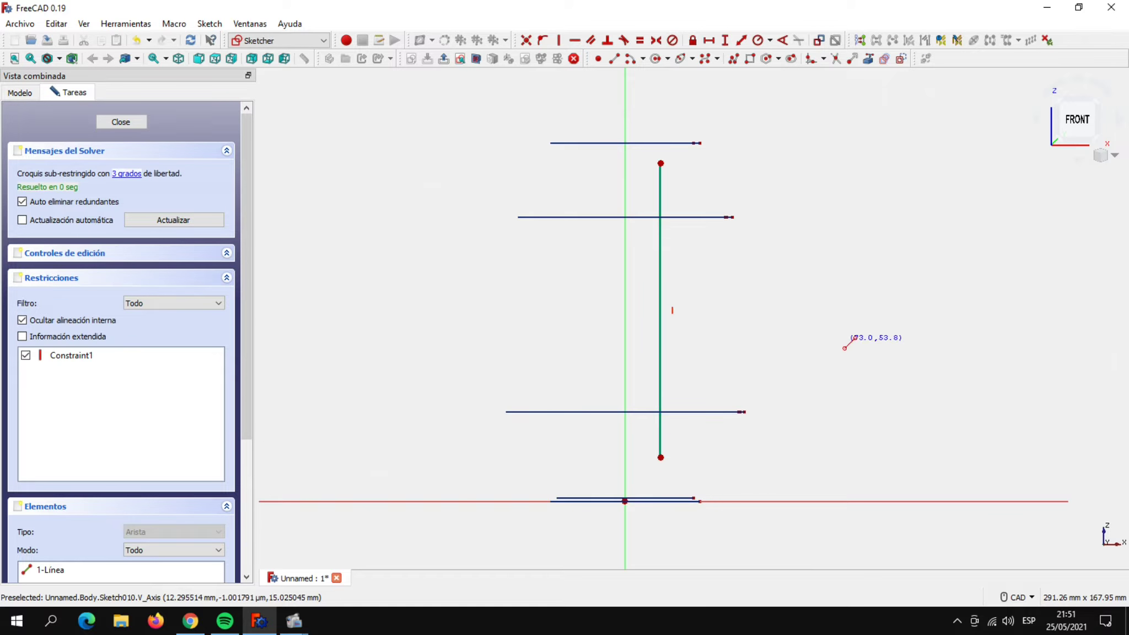
{"action": "key", "text": "Escape"}
{"action": "left_click", "coordinate": [660, 263]}
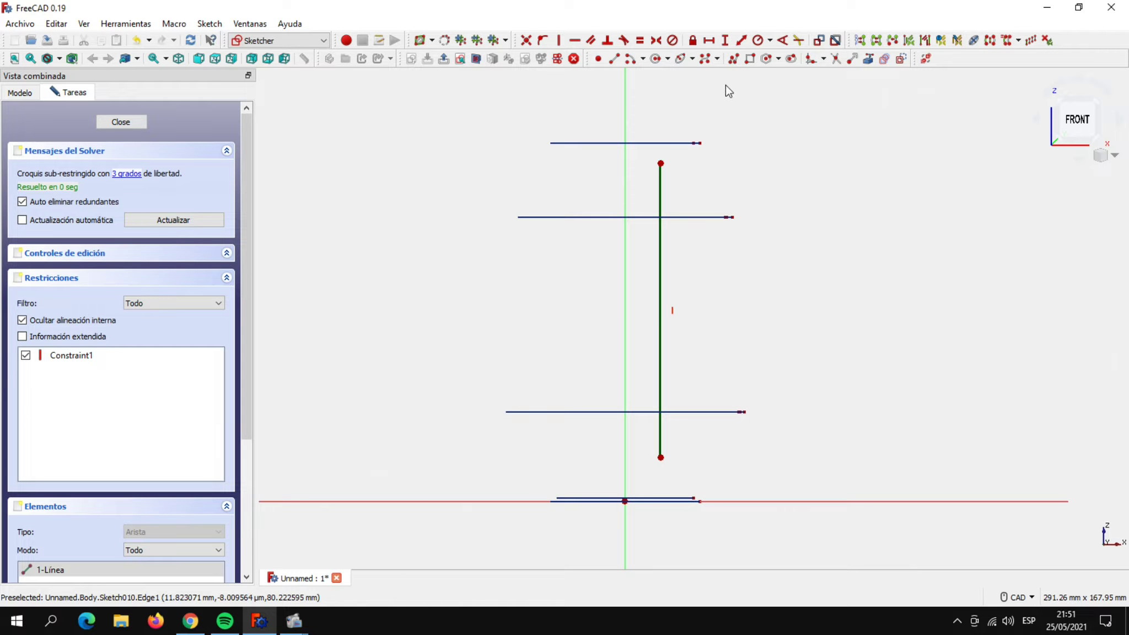
{"action": "left_click", "coordinate": [727, 40]}
{"action": "type", "text": "120"}
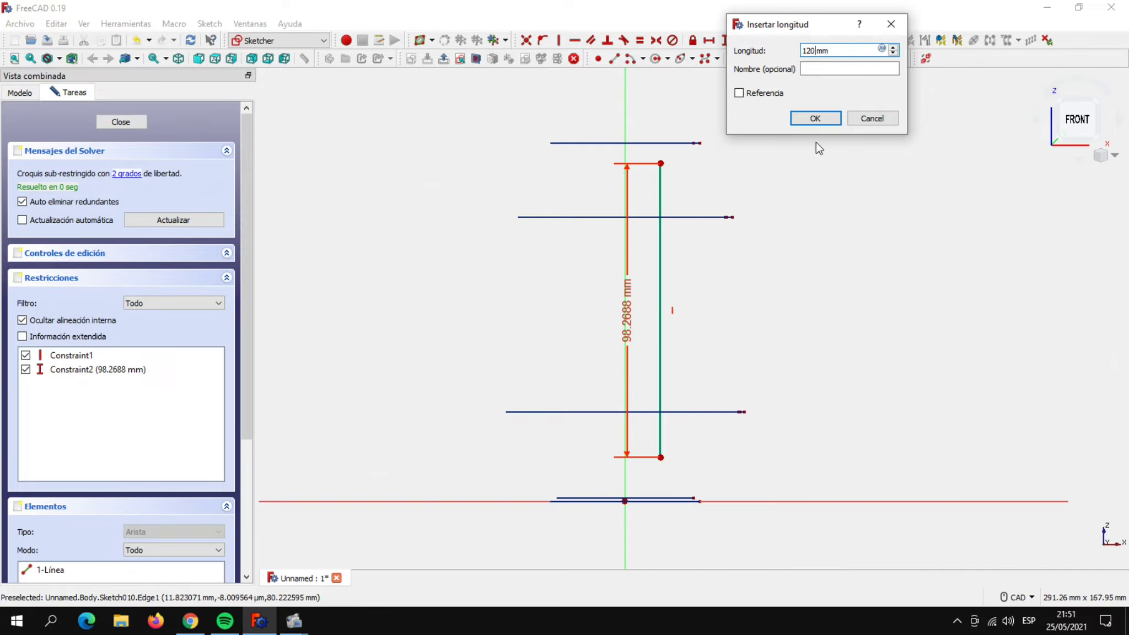
{"action": "left_click", "coordinate": [814, 118]}
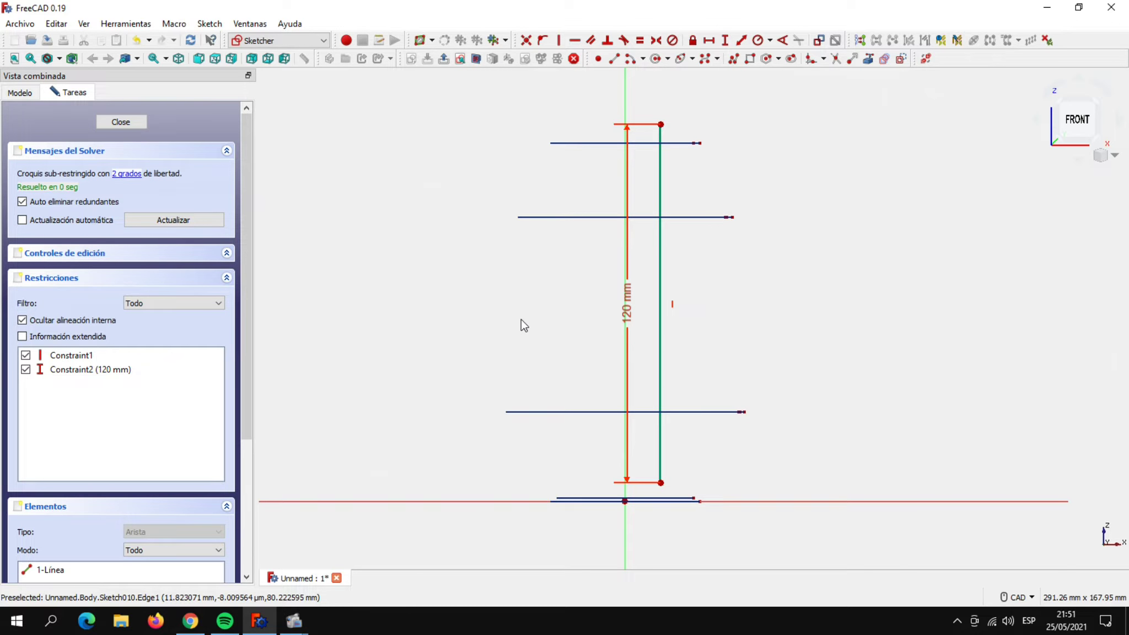
Make the line's bottom endpoint coincident with the origin and close the sketch.
{"action": "left_click", "coordinate": [526, 39]}
{"action": "left_click", "coordinate": [660, 482]}
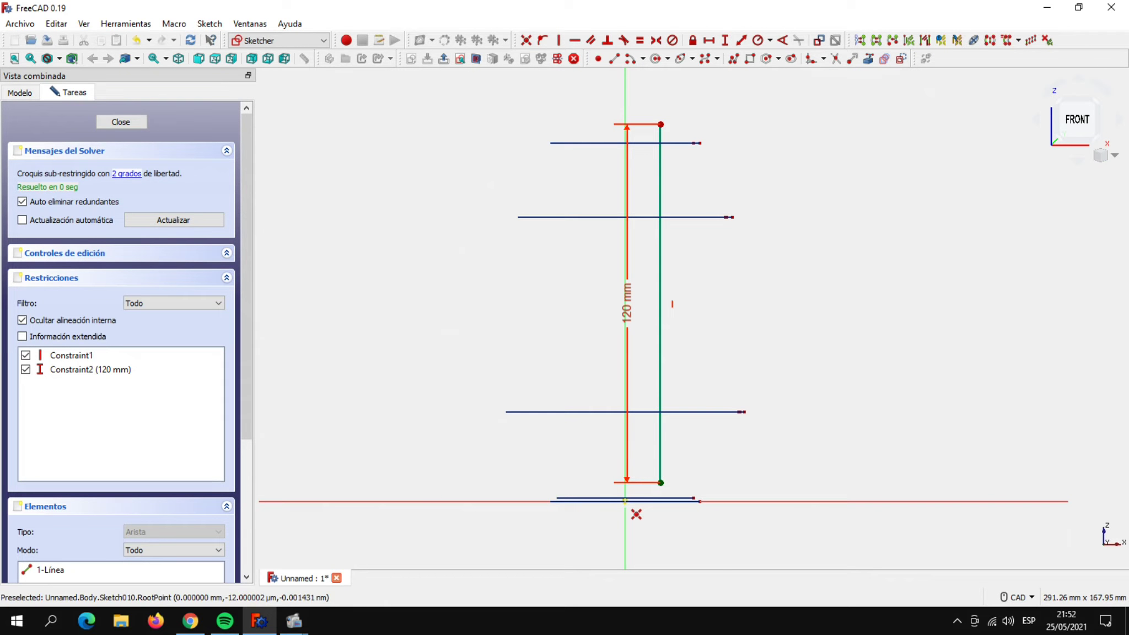
{"action": "left_click", "coordinate": [625, 502]}
{"action": "right_click", "coordinate": [726, 312]}
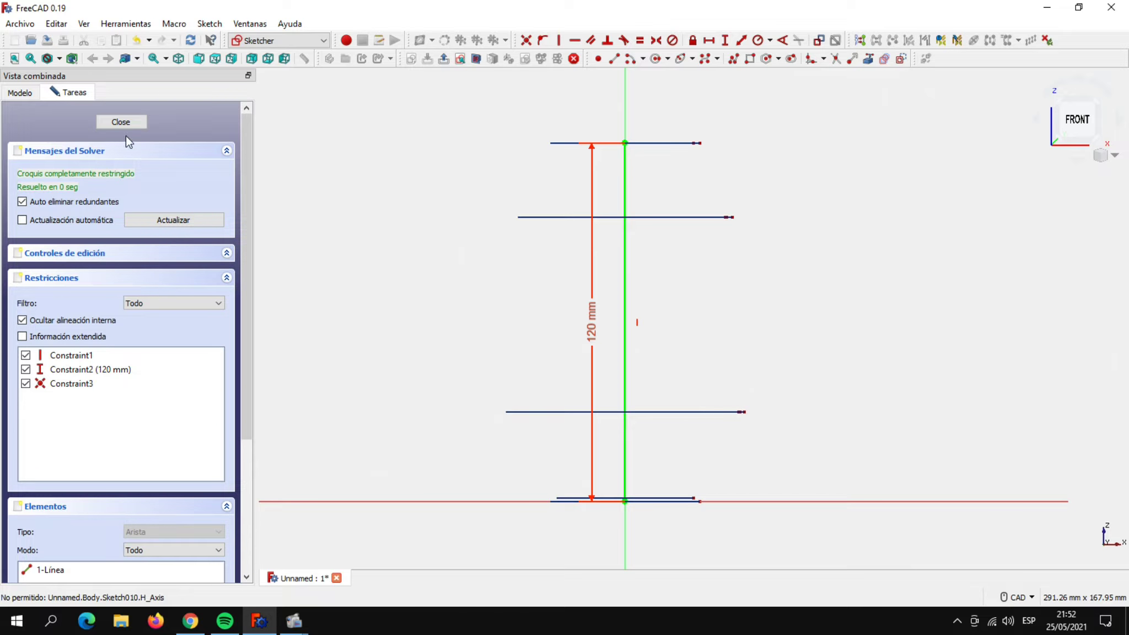
{"action": "left_click", "coordinate": [120, 122]}
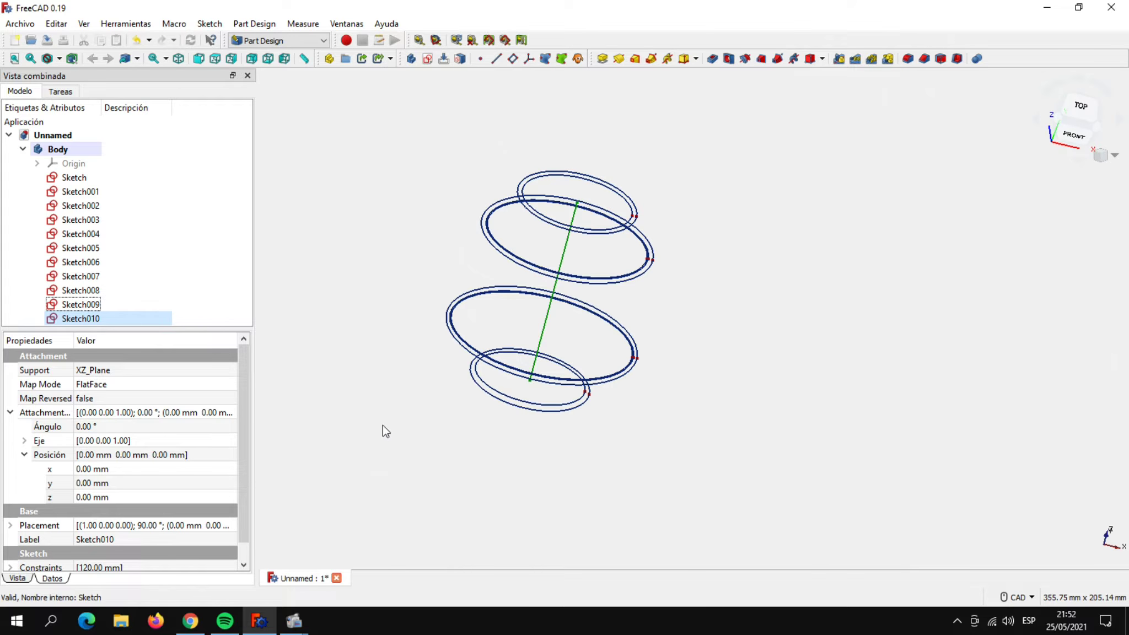
Check the Sketch010 path line, then start an Additive Pipe from the bottom ellipse sketch.
{"action": "left_click", "coordinate": [380, 395]}
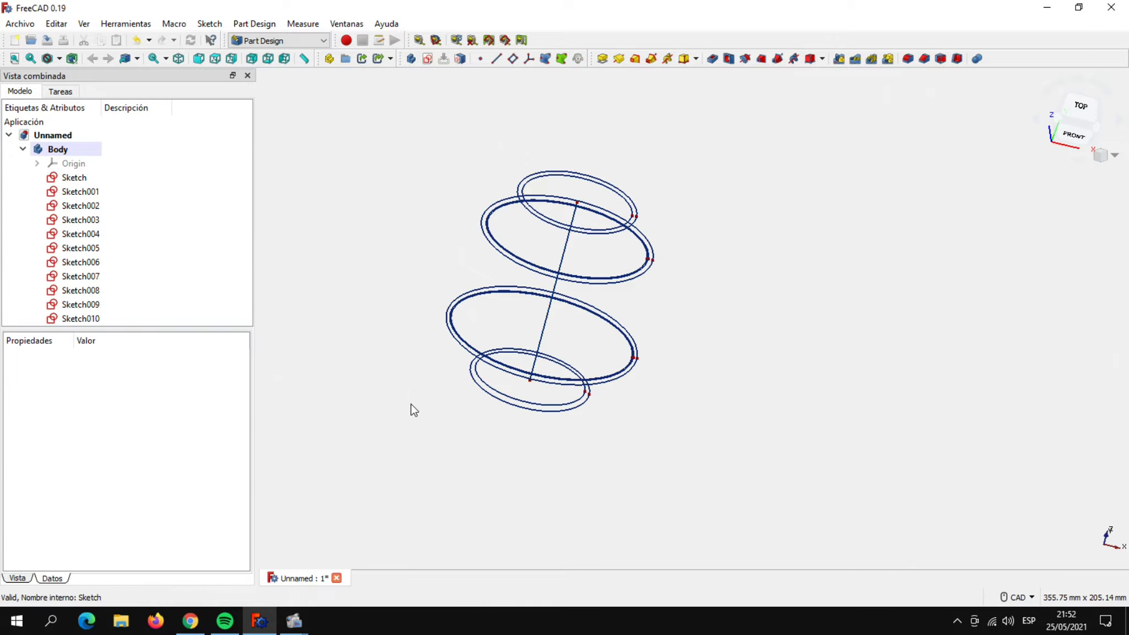
{"action": "scroll", "coordinate": [414, 406], "scroll_direction": "up", "scroll_amount": 2}
{"action": "mouse_move", "coordinate": [416, 406]}
{"action": "middle_mouse_down"}
{"action": "mouse_move", "coordinate": [477, 447]}
{"action": "mouse_move", "coordinate": [388, 424]}
{"action": "middle_mouse_up"}
{"action": "scroll", "coordinate": [475, 442], "scroll_direction": "up", "scroll_amount": 1}
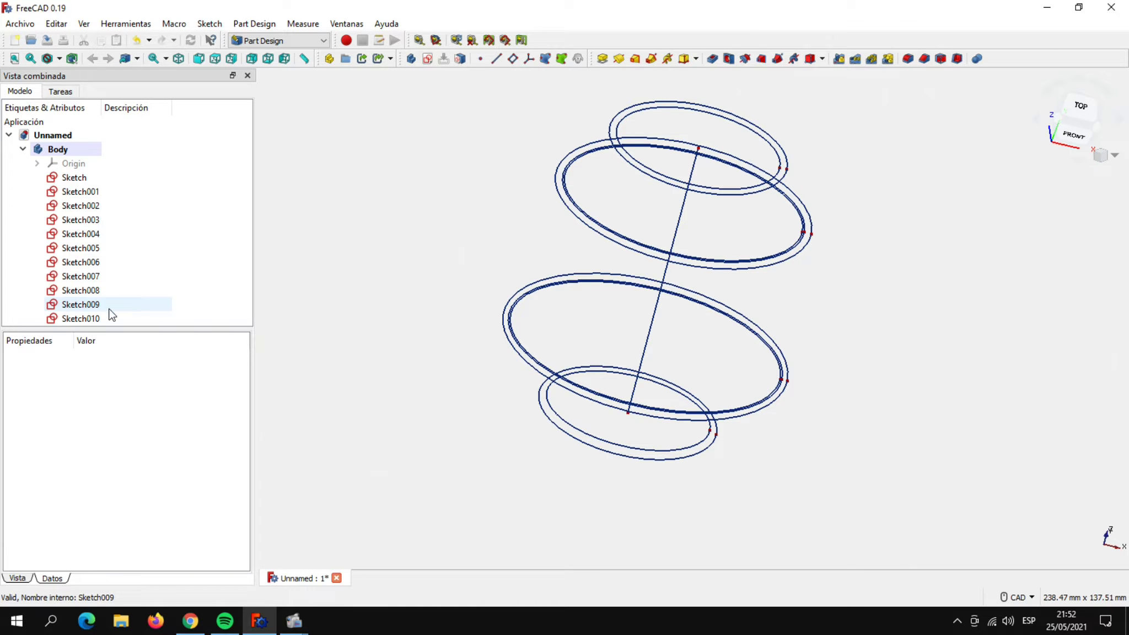
{"action": "left_click", "coordinate": [91, 319]}
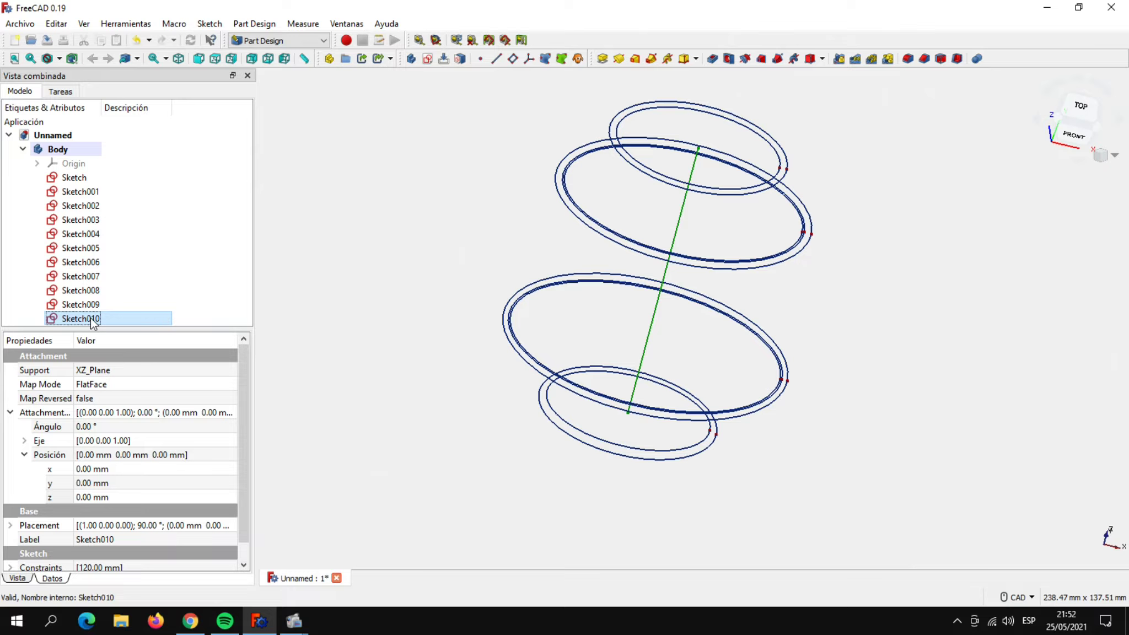
{"action": "left_click", "coordinate": [346, 325]}
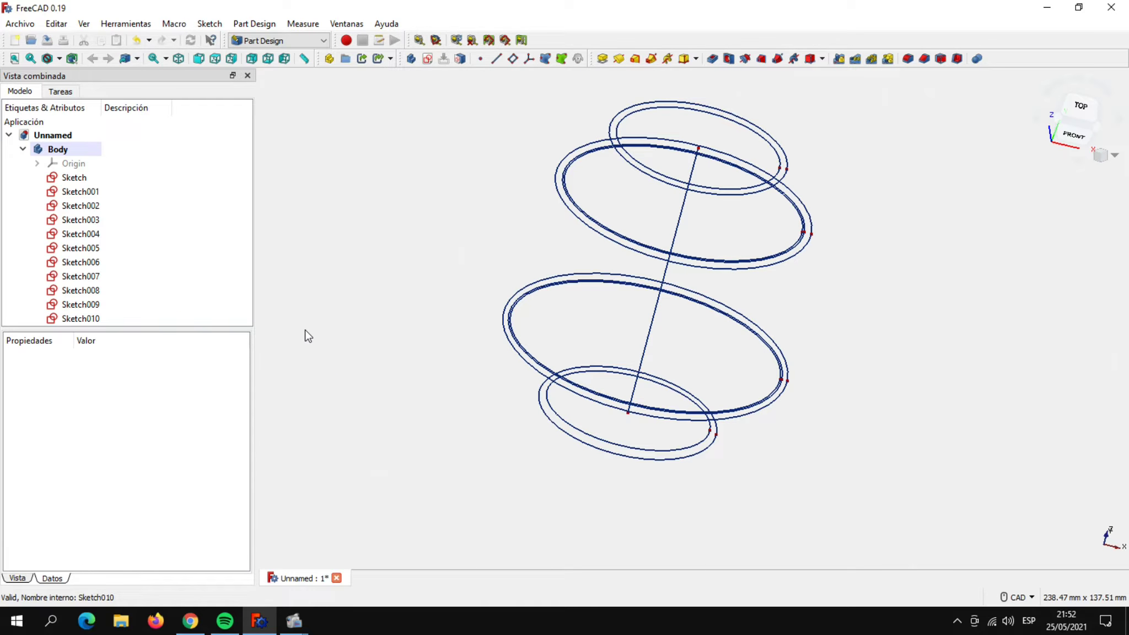
{"action": "left_click", "coordinate": [554, 423]}
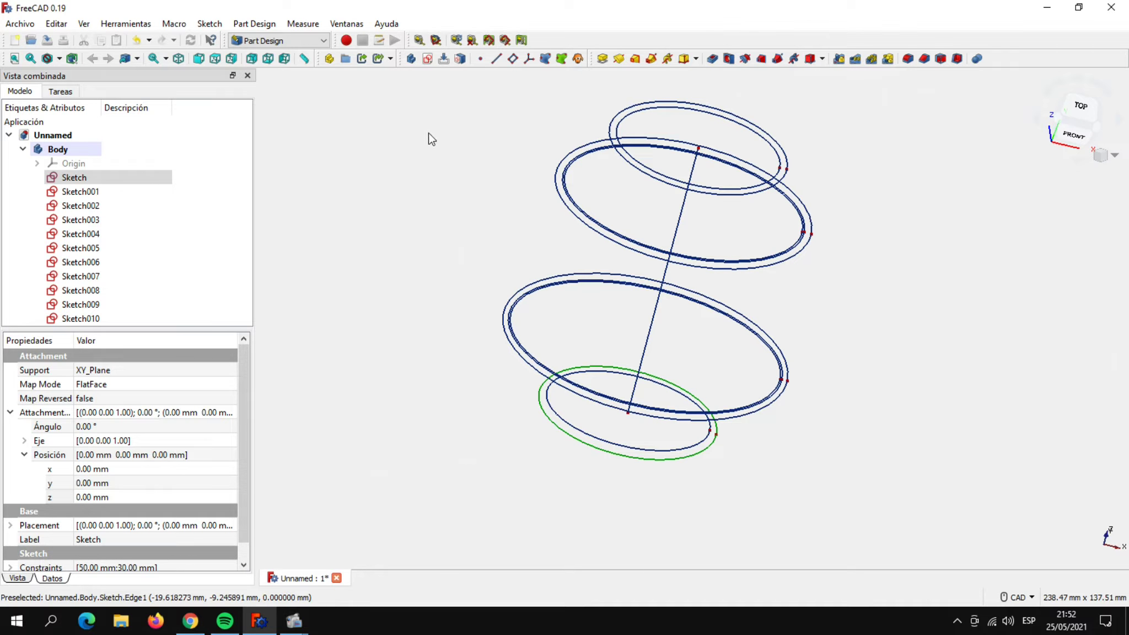
{"action": "left_click", "coordinate": [650, 58]}
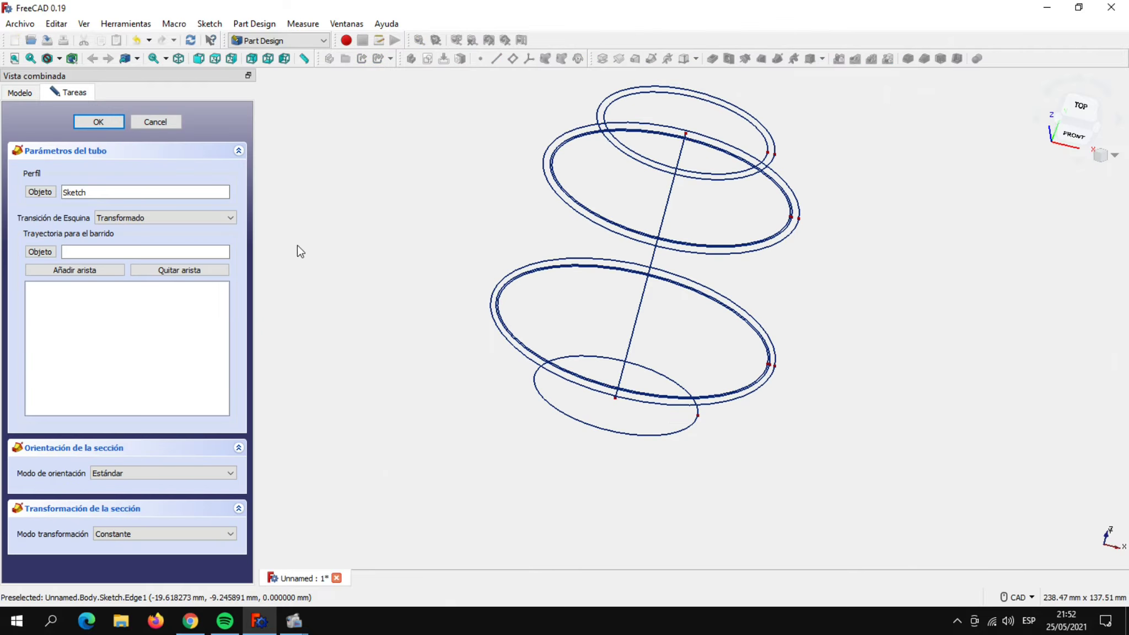
Use the Sketch010 vertical line as the sweep path with Multiseccion transformation mode.
{"action": "left_click", "coordinate": [41, 251]}
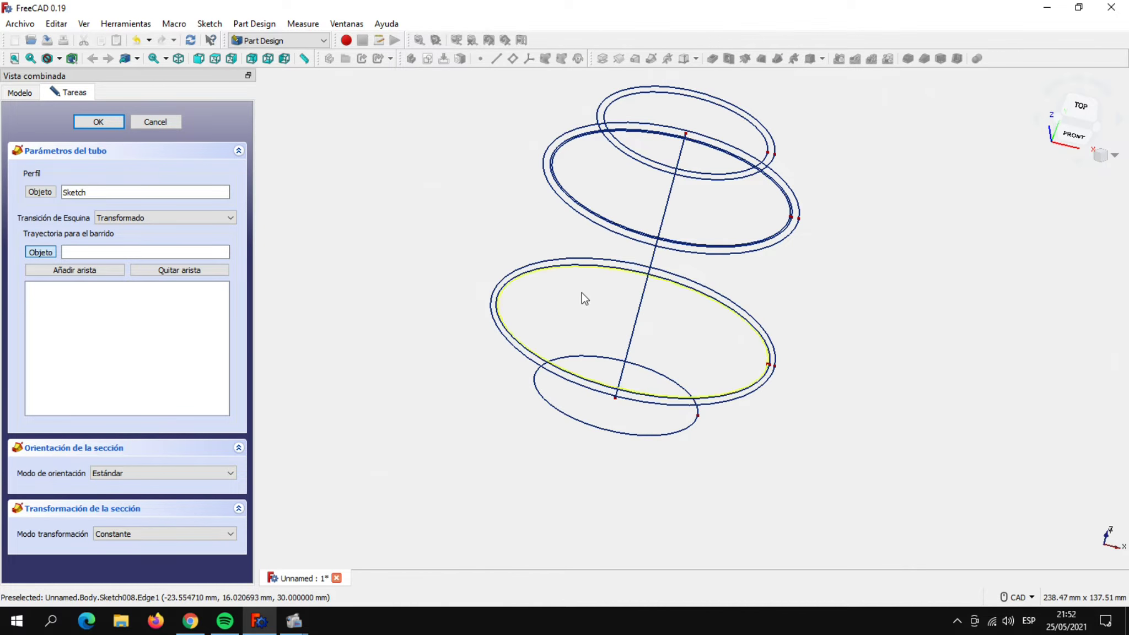
{"action": "left_click", "coordinate": [641, 307]}
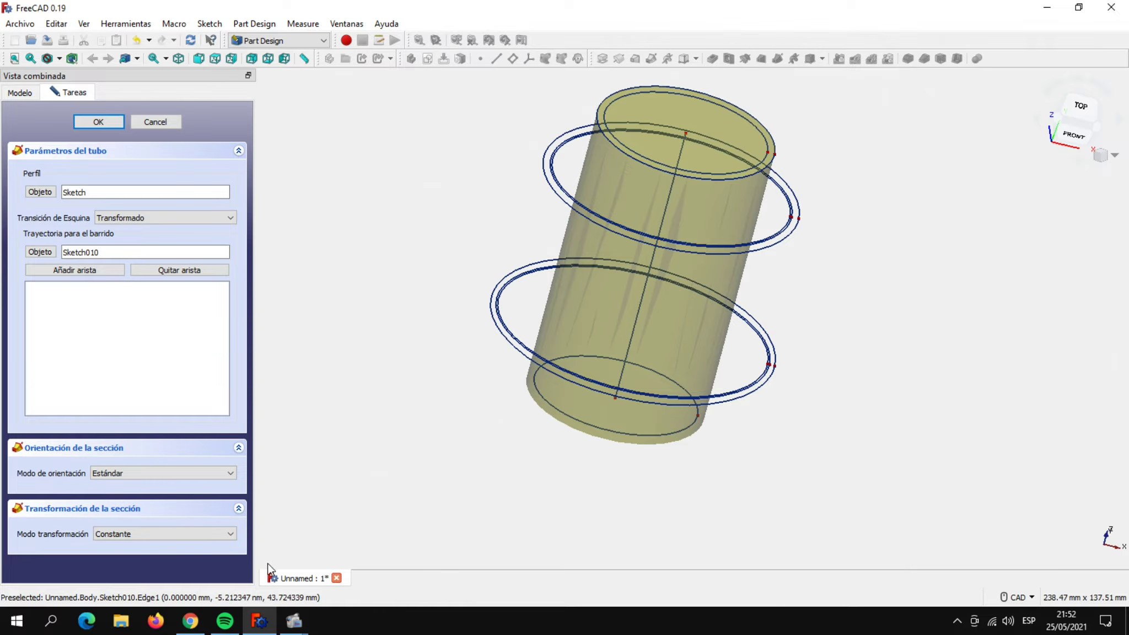
{"action": "left_click", "coordinate": [231, 532]}
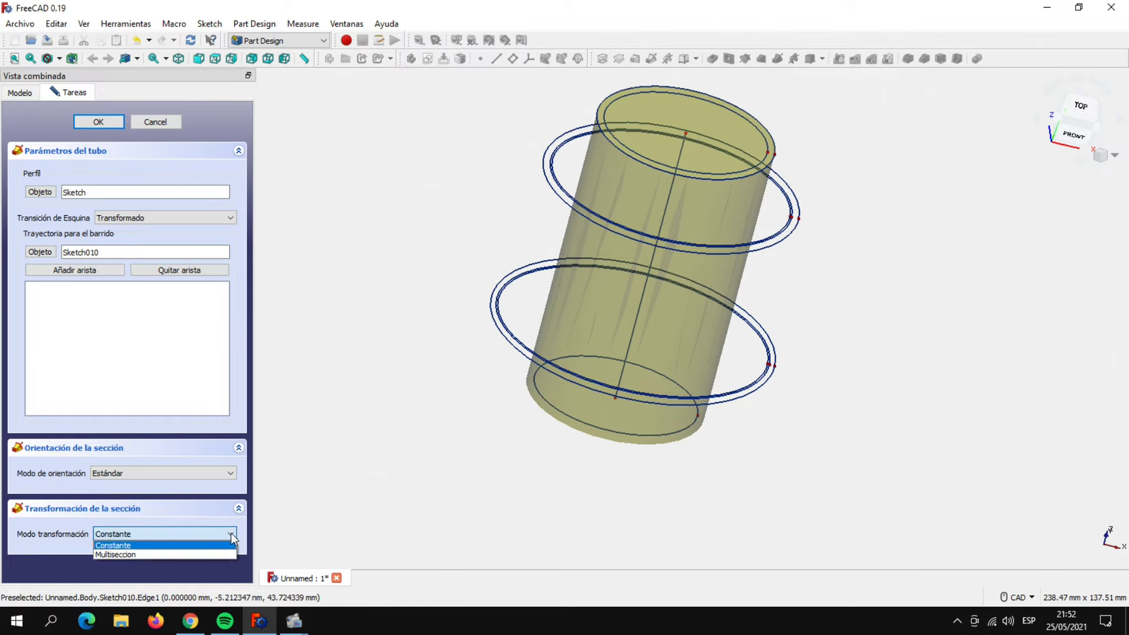
{"action": "left_click", "coordinate": [199, 554]}
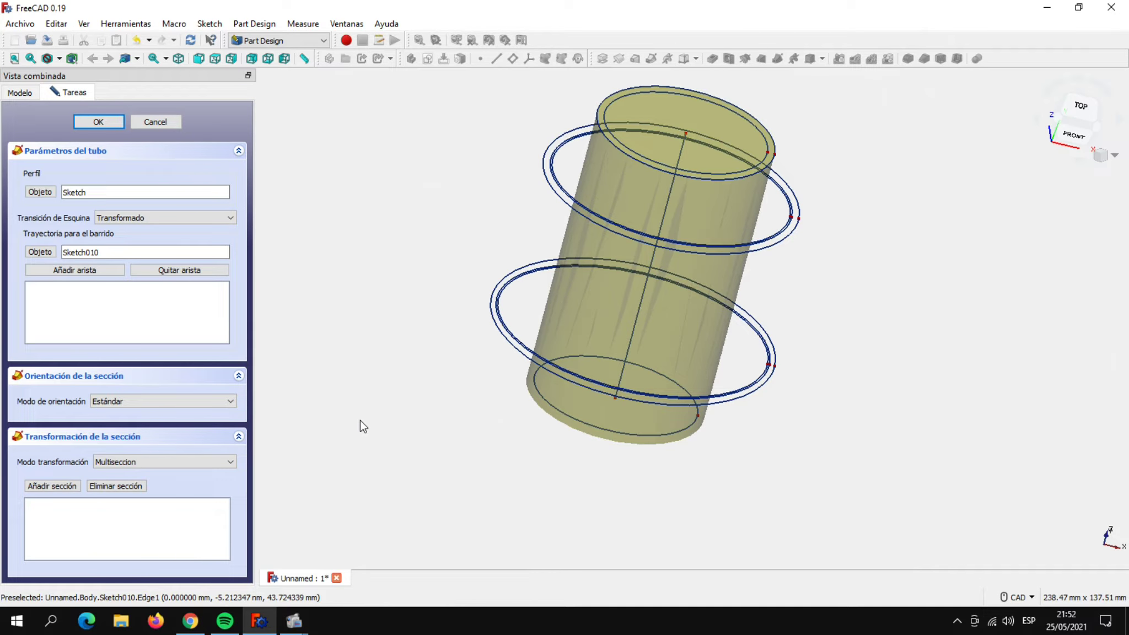
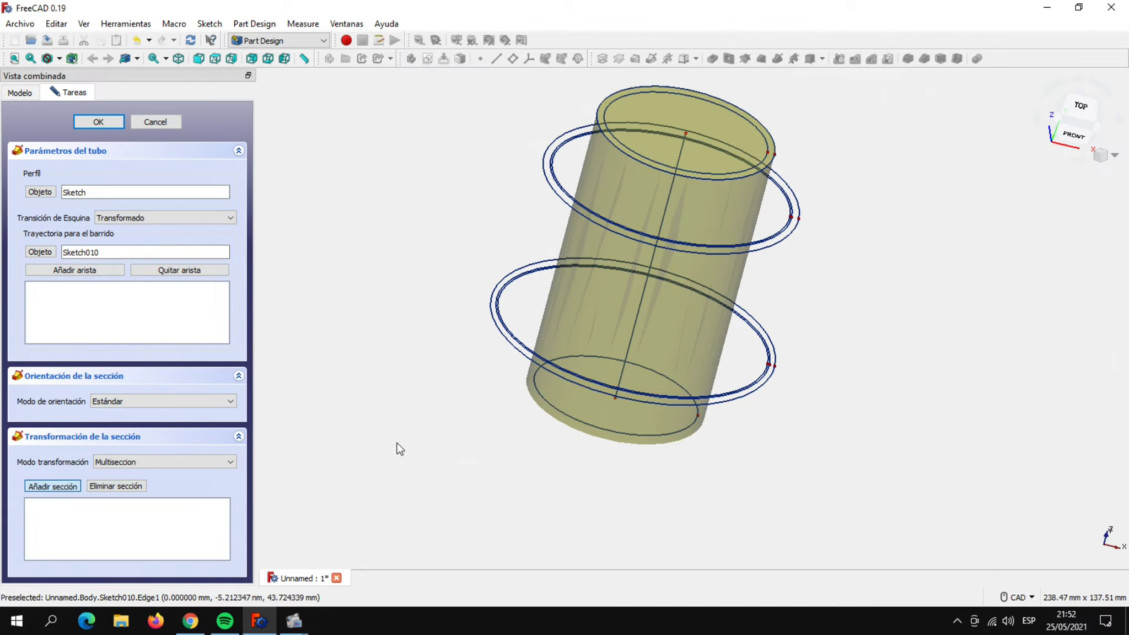
Add Sketch001, Sketch002 and Sketch003 as pipe sections and confirm the barrel solid.
{"action": "left_click", "coordinate": [494, 325]}
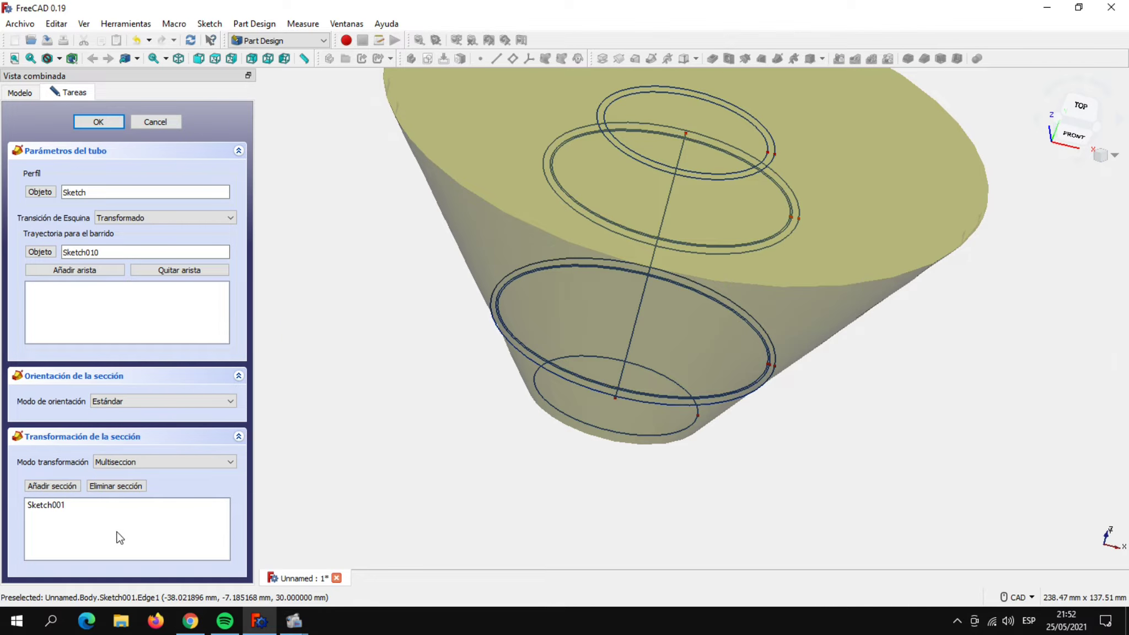
{"action": "left_click", "coordinate": [60, 487]}
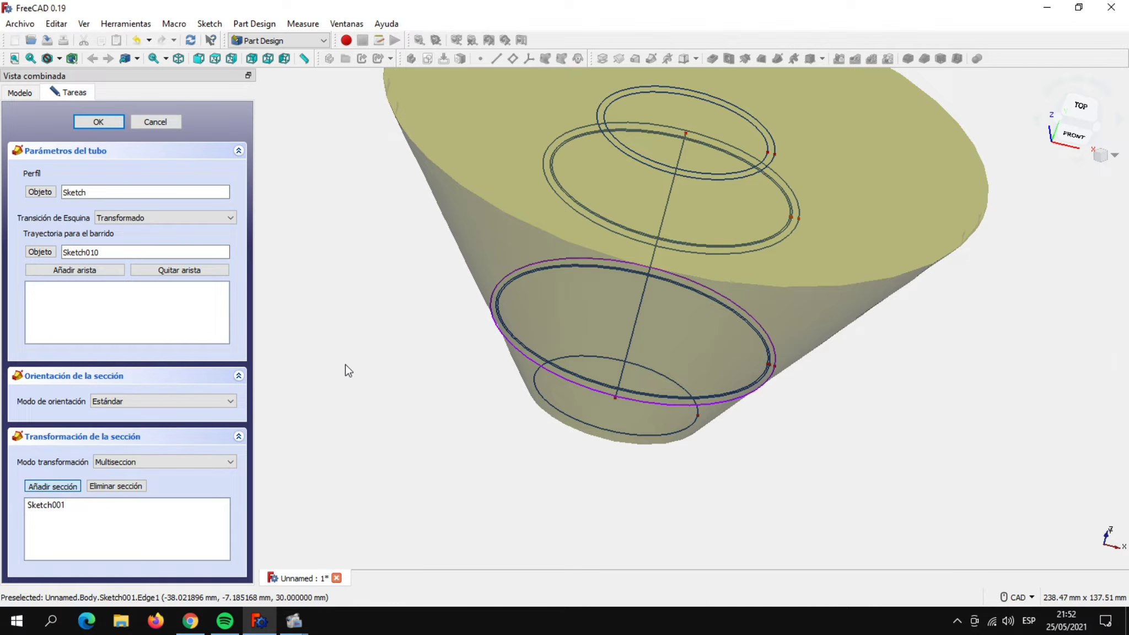
{"action": "left_click", "coordinate": [547, 179]}
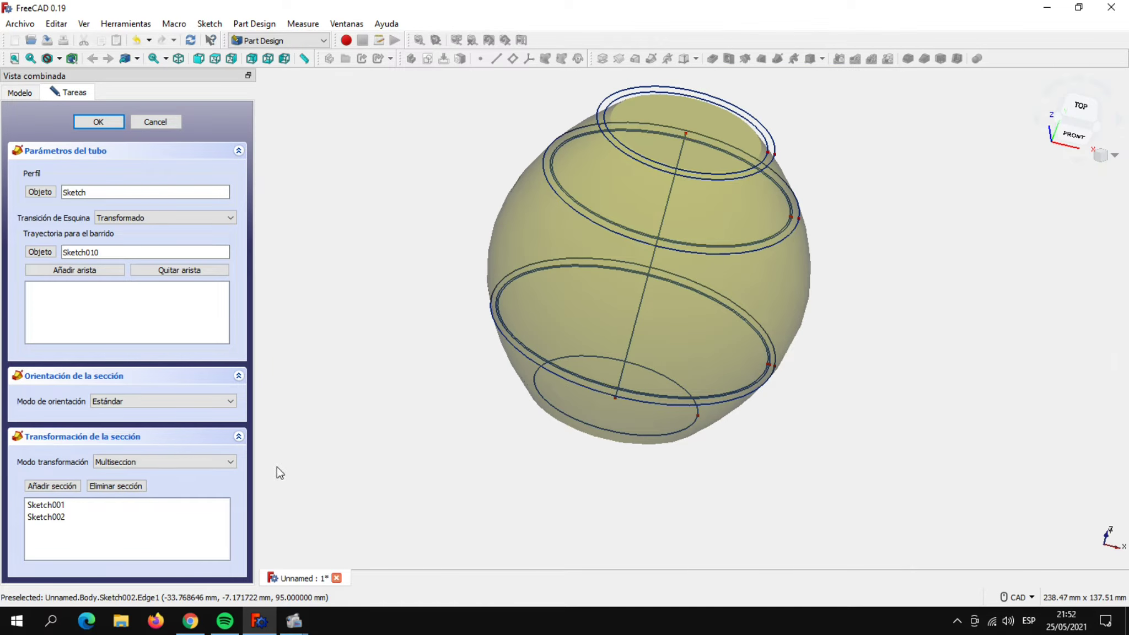
{"action": "left_click", "coordinate": [65, 488]}
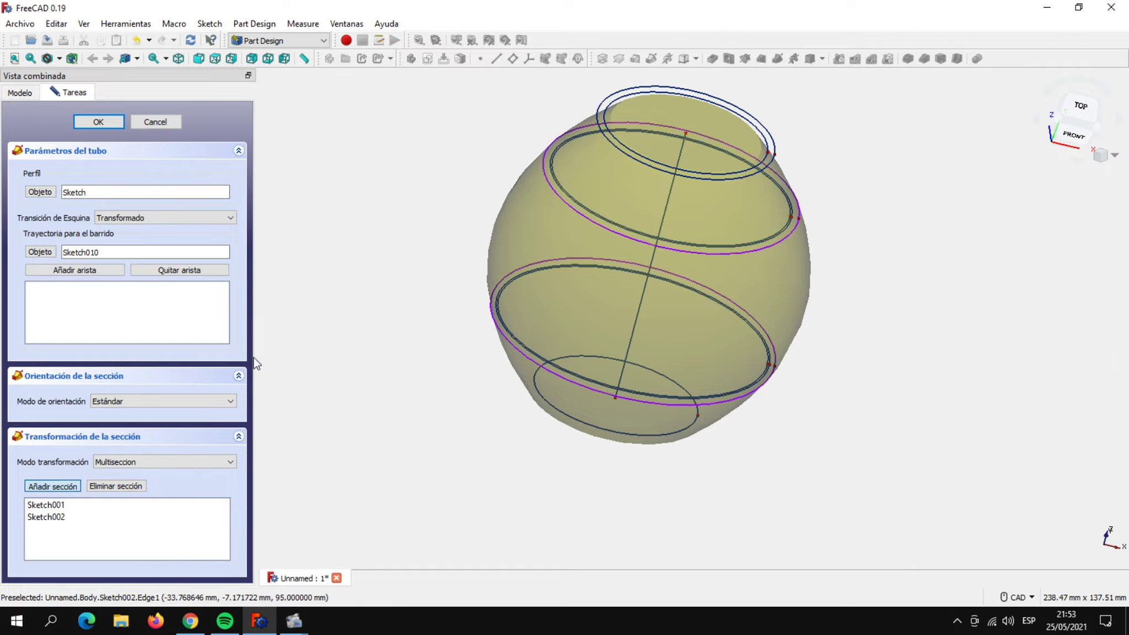
{"action": "left_click", "coordinate": [618, 95]}
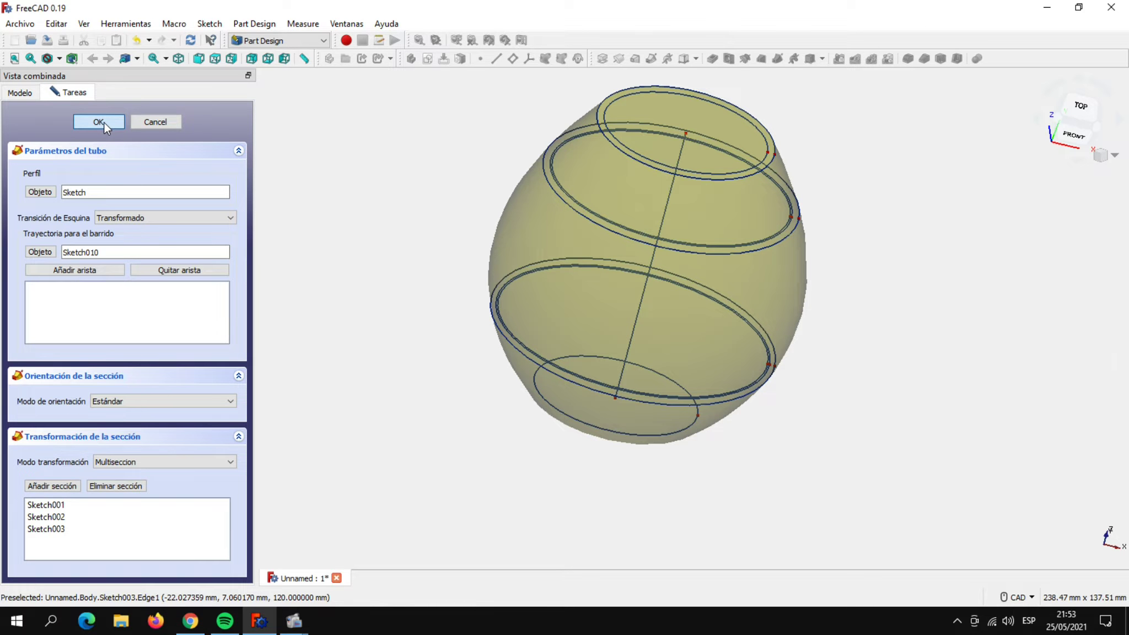
{"action": "left_click", "coordinate": [104, 122]}
Turn the barrel to a front view and start a new sketch on XZ_Plane.
{"action": "mouse_move", "coordinate": [448, 488]}
{"action": "middle_mouse_down"}
{"action": "mouse_move", "coordinate": [569, 411]}
{"action": "mouse_move", "coordinate": [386, 350]}
{"action": "mouse_move", "coordinate": [398, 390]}
{"action": "mouse_move", "coordinate": [534, 426]}
{"action": "mouse_move", "coordinate": [552, 405]}
{"action": "mouse_move", "coordinate": [532, 453]}
{"action": "mouse_move", "coordinate": [534, 441]}
{"action": "mouse_move", "coordinate": [459, 421]}
{"action": "mouse_move", "coordinate": [529, 441]}
{"action": "mouse_move", "coordinate": [574, 431]}
{"action": "mouse_move", "coordinate": [499, 421]}
{"action": "mouse_move", "coordinate": [564, 438]}
{"action": "mouse_move", "coordinate": [585, 420]}
{"action": "middle_mouse_up"}
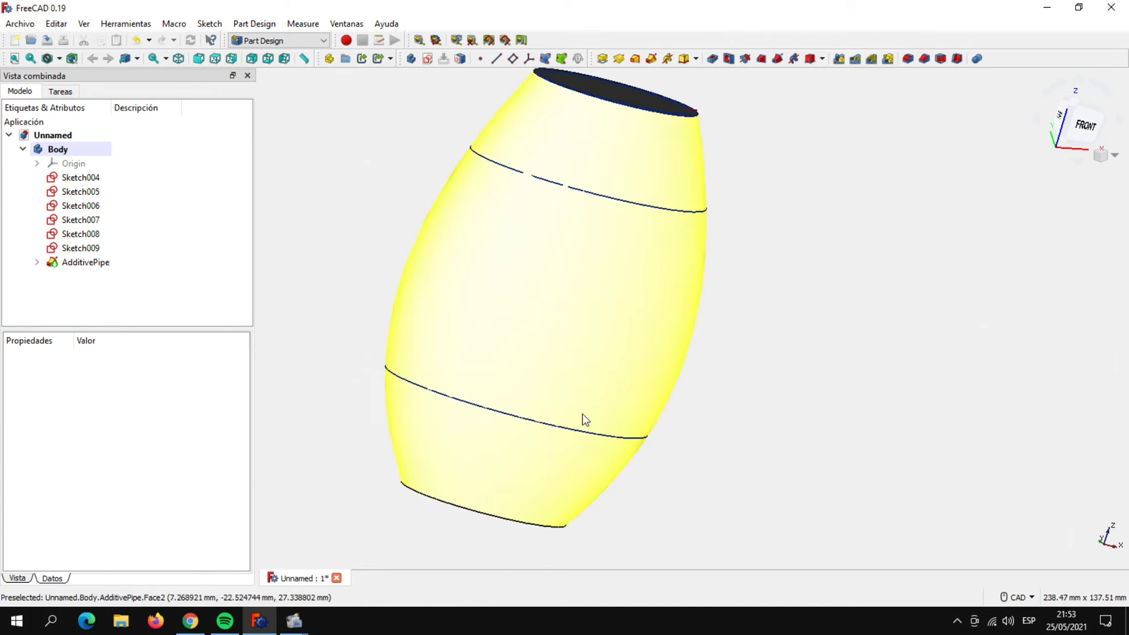
{"action": "mouse_move", "coordinate": [297, 353]}
{"action": "middle_mouse_down"}
{"action": "mouse_move", "coordinate": [362, 373]}
{"action": "mouse_move", "coordinate": [425, 351]}
{"action": "middle_mouse_up"}
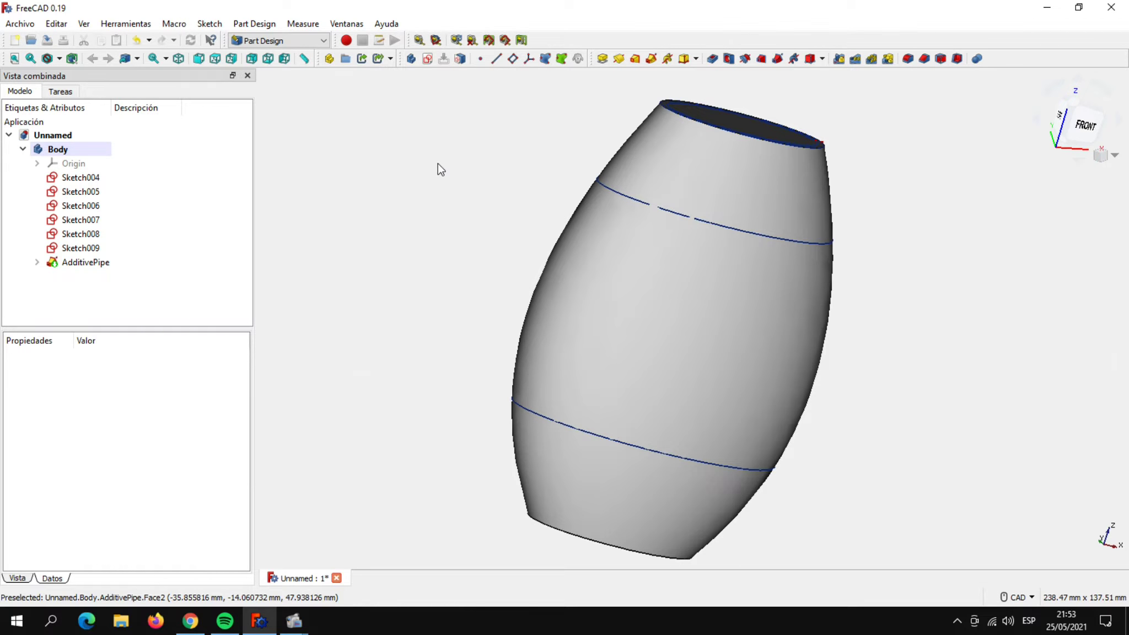
{"action": "left_click", "coordinate": [427, 59]}
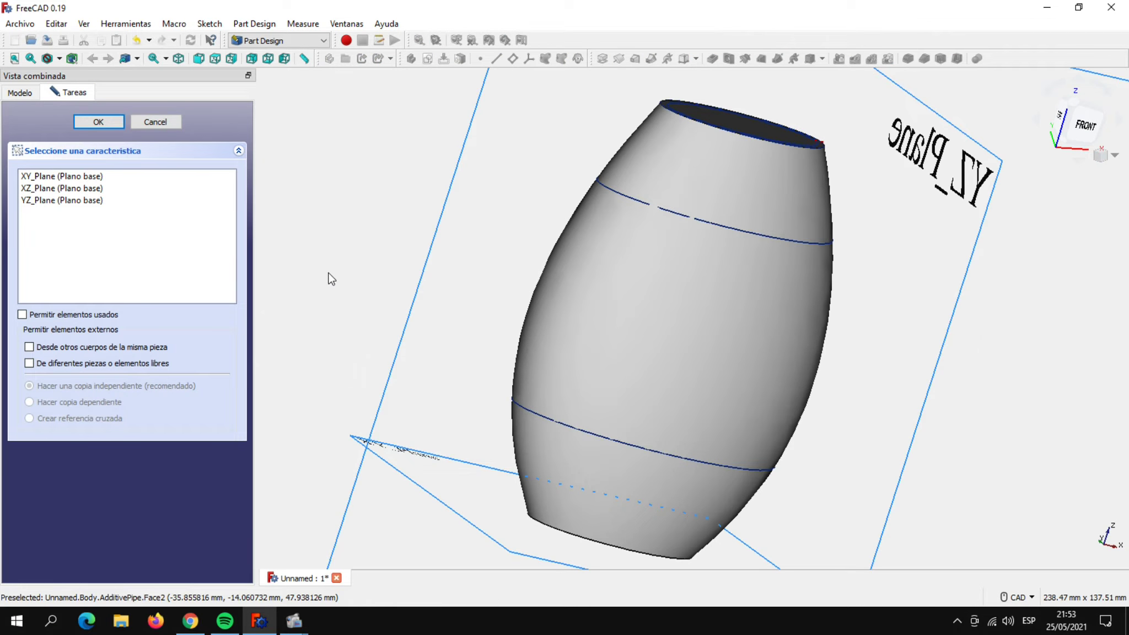
{"action": "left_click", "coordinate": [78, 189]}
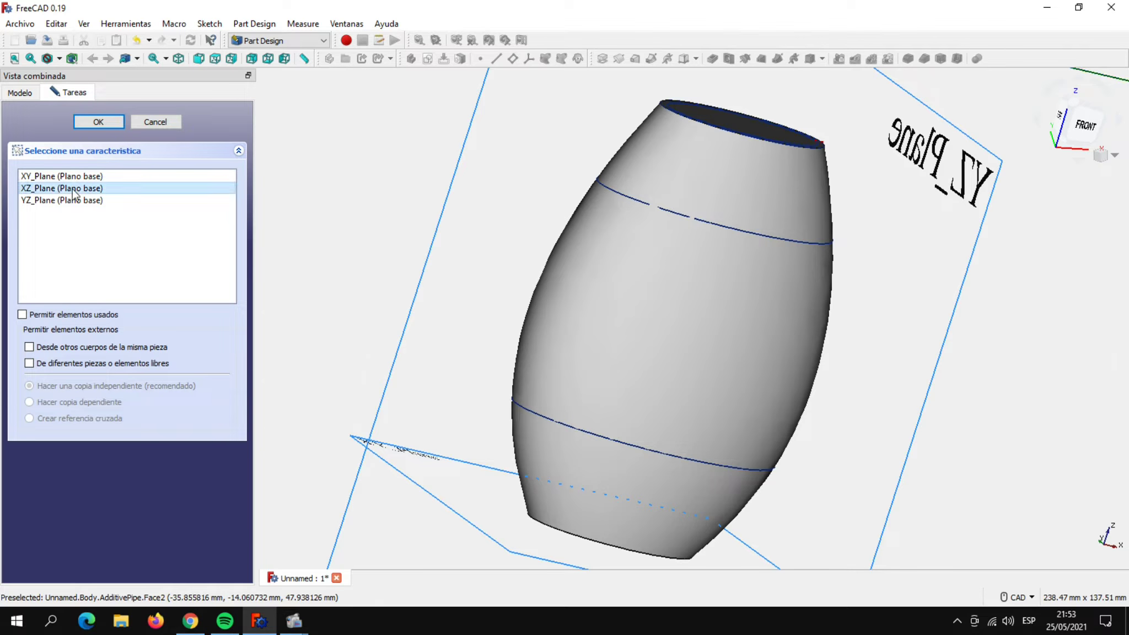
{"action": "left_click", "coordinate": [102, 121]}
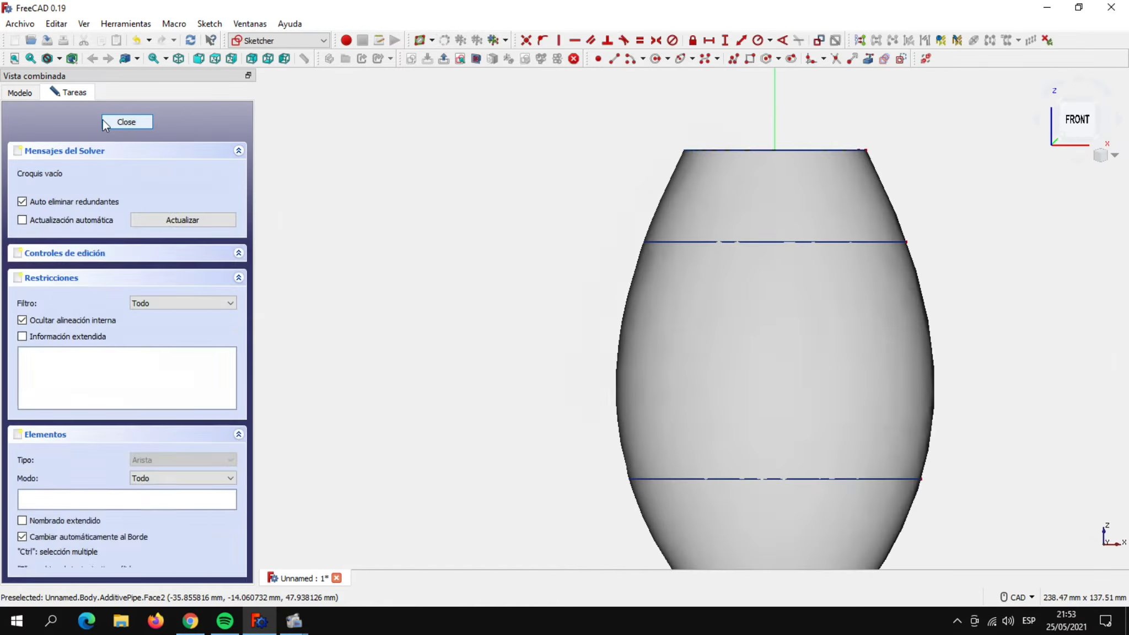
{"action": "mouse_move", "coordinate": [500, 360]}
{"action": "middle_mouse_down"}
{"action": "mouse_move", "coordinate": [441, 307]}
{"action": "mouse_move", "coordinate": [416, 310]}
{"action": "mouse_move", "coordinate": [422, 290]}
{"action": "middle_mouse_up"}
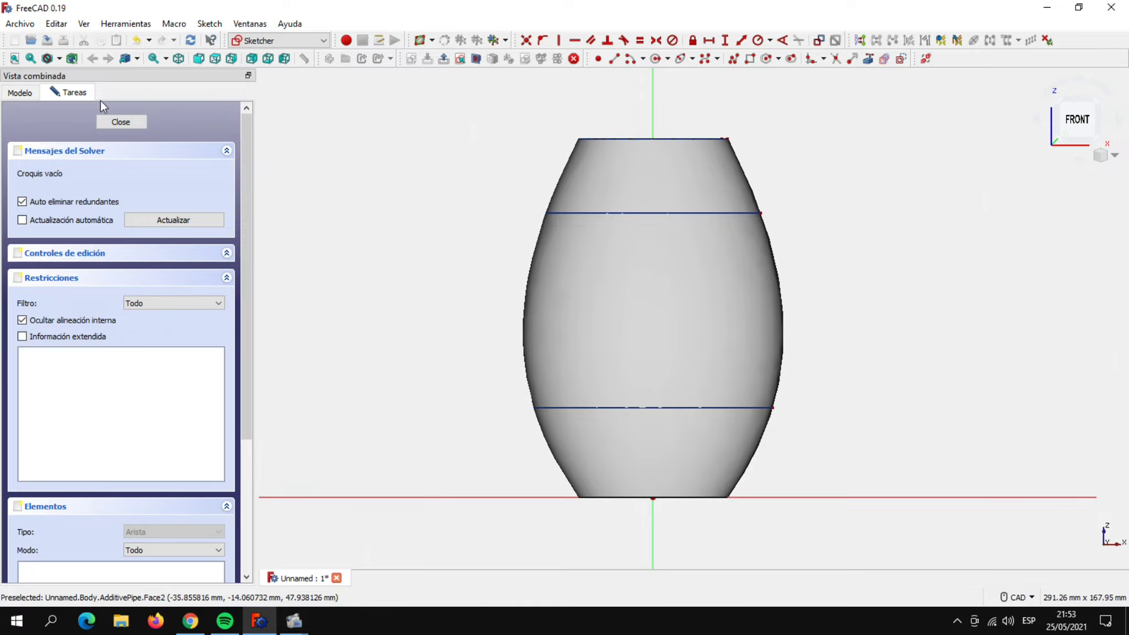
Show the barrel as wireframe and draw a short vertical line to its right.
{"action": "left_click", "coordinate": [59, 59]}
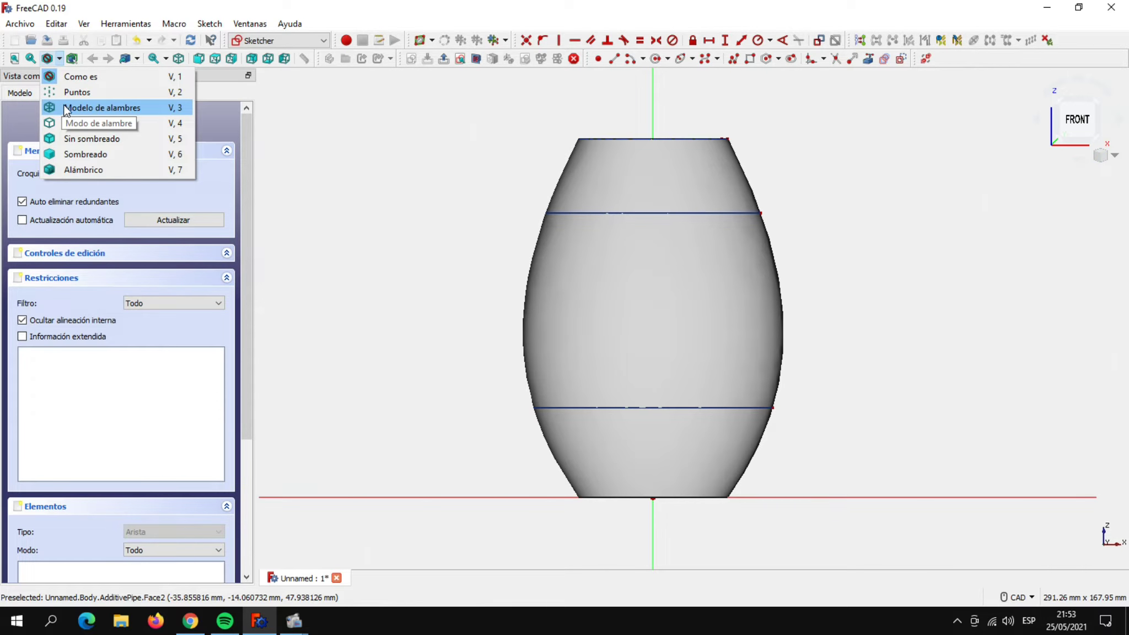
{"action": "left_click", "coordinate": [65, 108]}
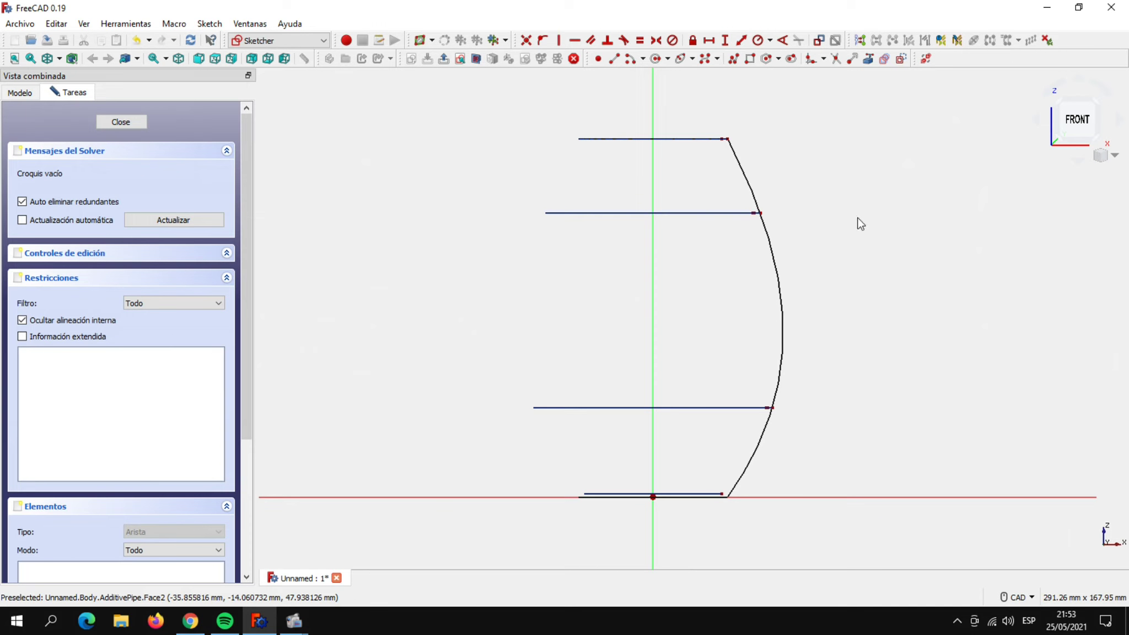
{"action": "left_click", "coordinate": [615, 59]}
{"action": "left_click", "coordinate": [842, 358]}
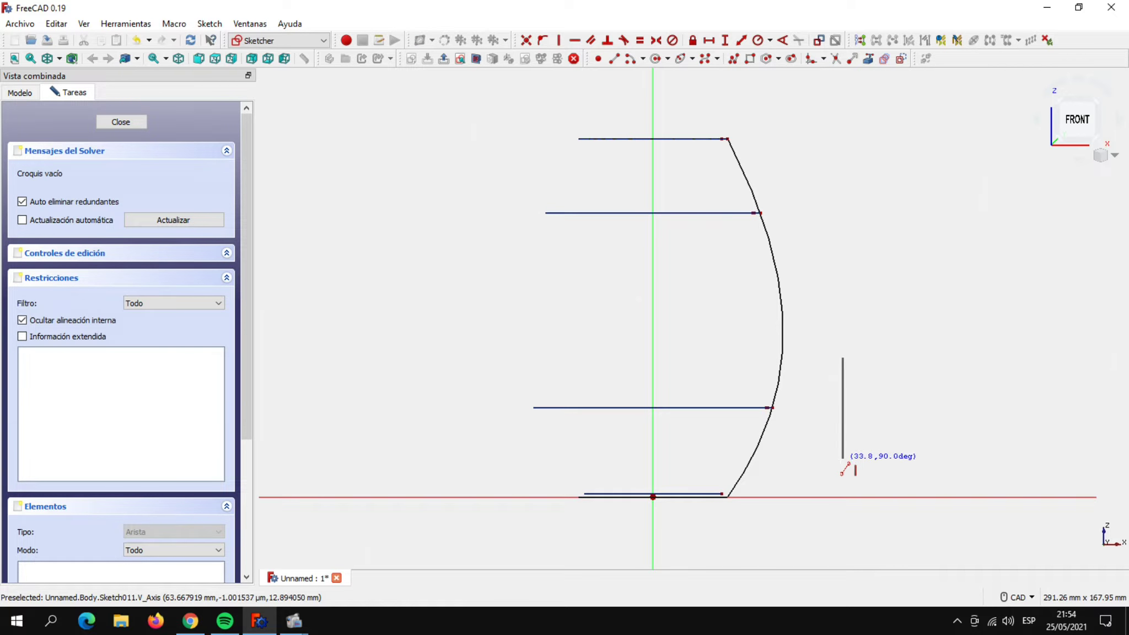
{"action": "left_click", "coordinate": [842, 460]}
{"action": "right_click", "coordinate": [900, 398]}
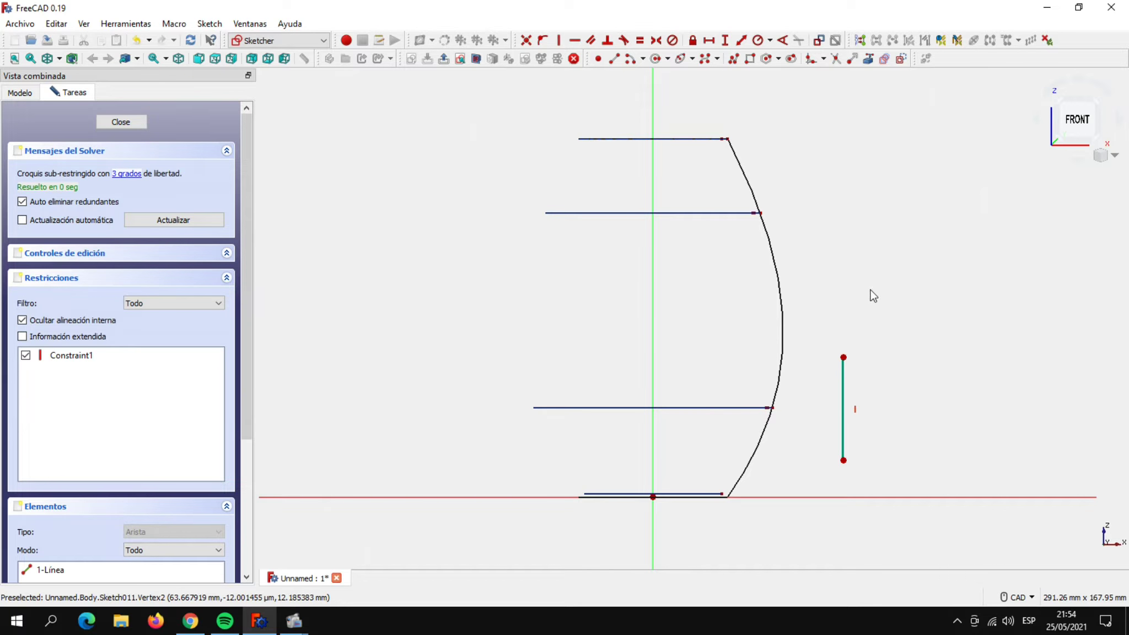
Draw two three-point arcs fanning left from the line's top and bottom ends.
{"action": "left_click", "coordinate": [643, 59]}
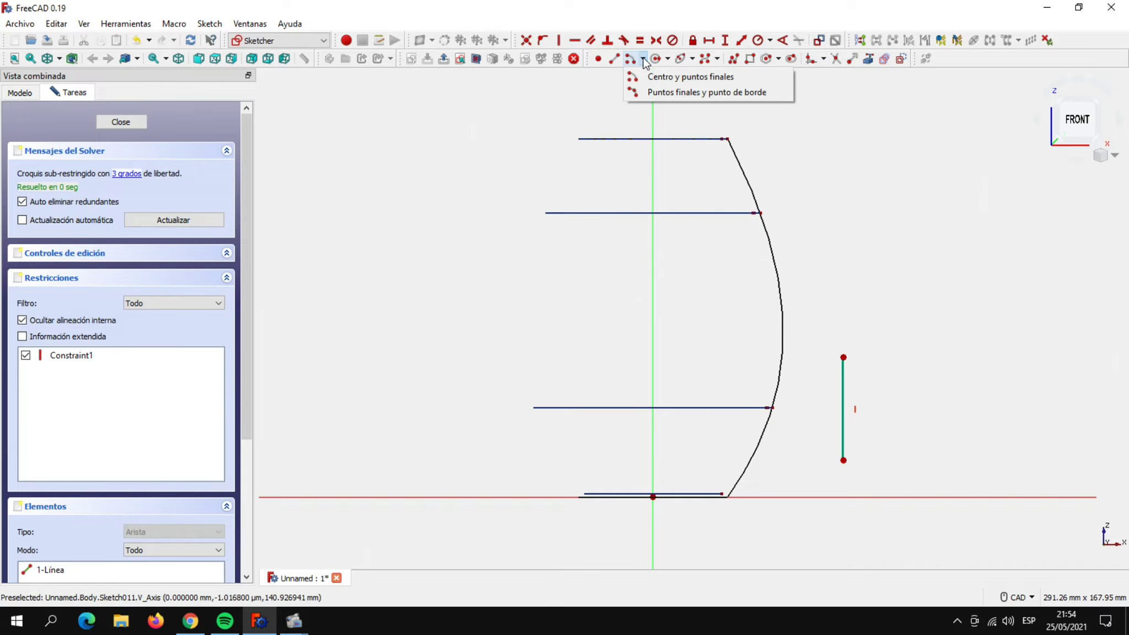
{"action": "left_click", "coordinate": [656, 92]}
{"action": "left_click", "coordinate": [843, 357]}
{"action": "left_click", "coordinate": [630, 200]}
{"action": "left_click", "coordinate": [642, 219]}
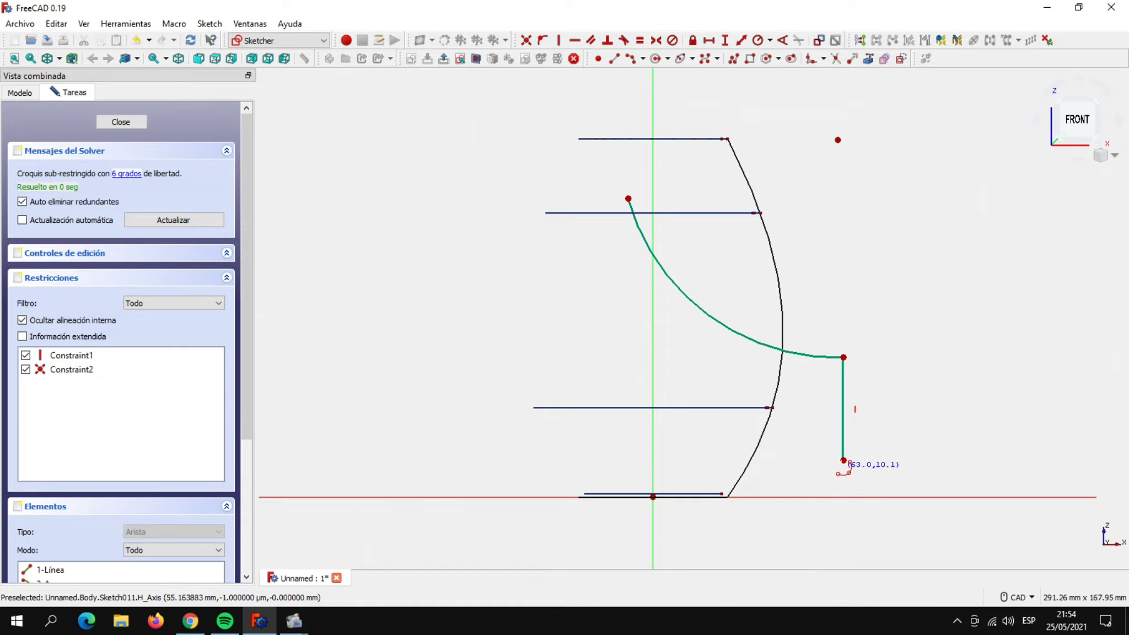
{"action": "left_click", "coordinate": [844, 461]}
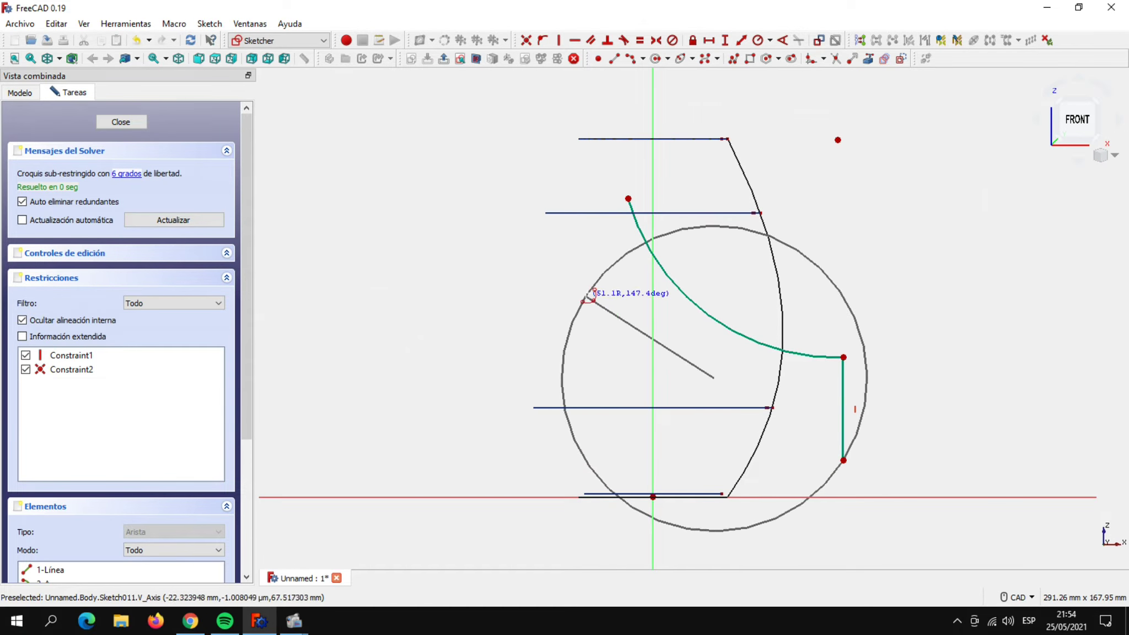
{"action": "left_click", "coordinate": [599, 284]}
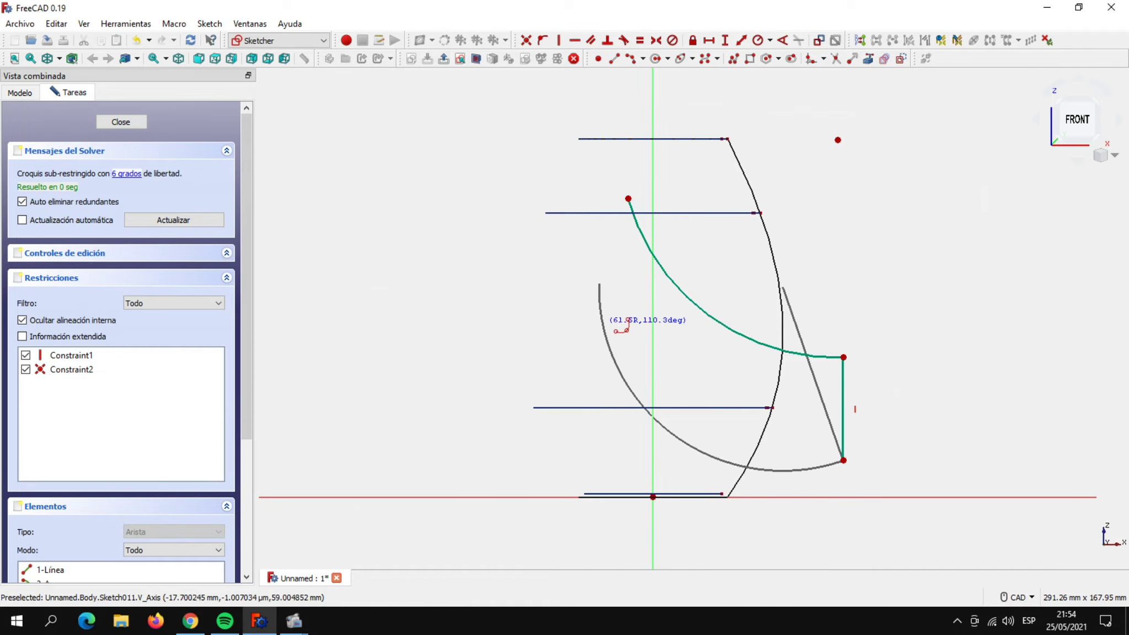
{"action": "left_click", "coordinate": [689, 333]}
{"action": "right_click", "coordinate": [876, 238]}
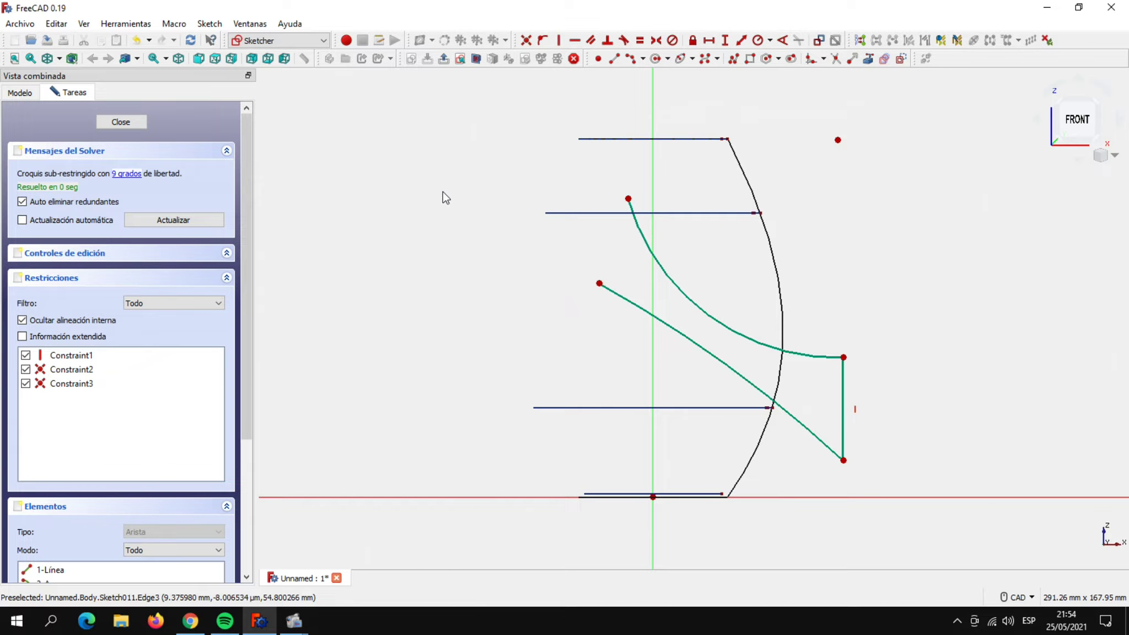
Draw a three-segment bracket-shaped polyline on the left side.
{"action": "left_click", "coordinate": [734, 58]}
{"action": "left_click", "coordinate": [520, 105]}
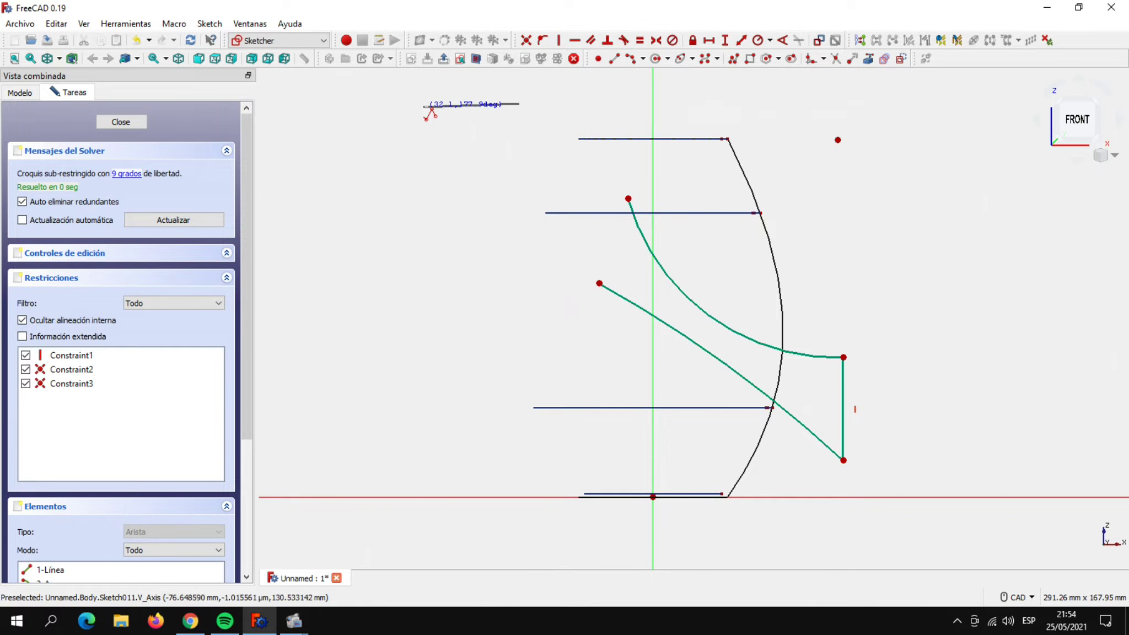
{"action": "left_click", "coordinate": [444, 104]}
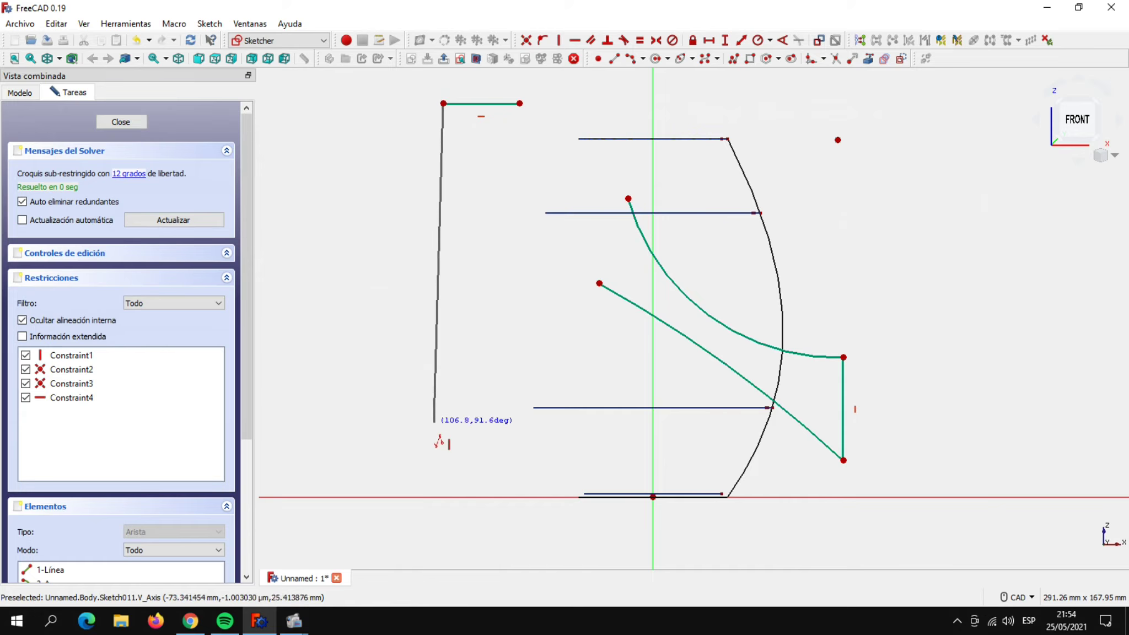
{"action": "left_click", "coordinate": [442, 468]}
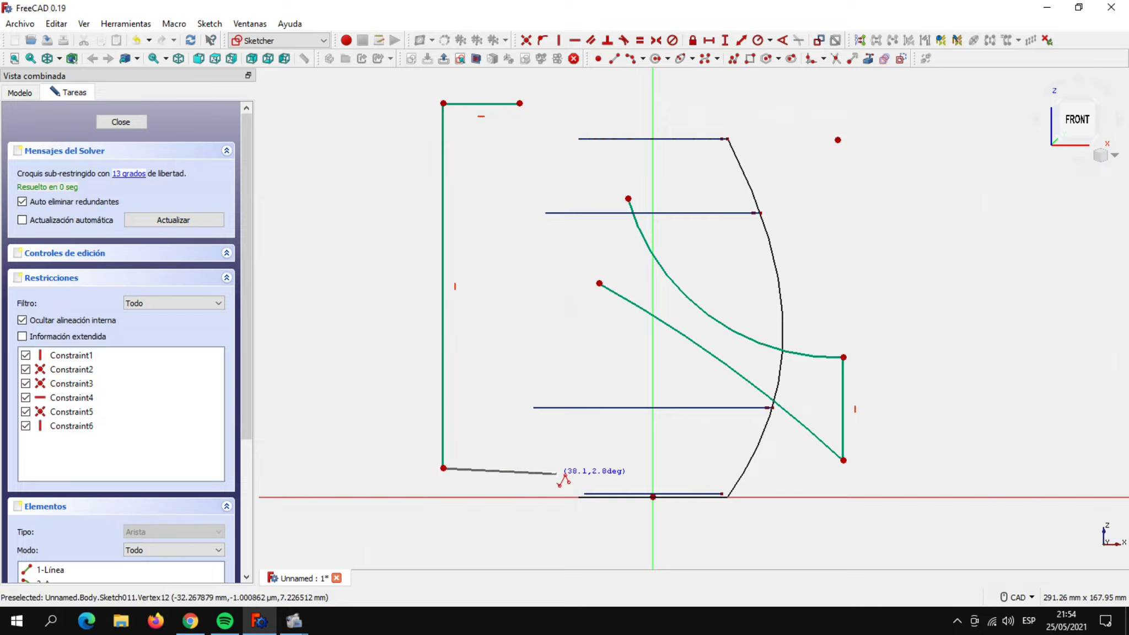
{"action": "left_click", "coordinate": [556, 468]}
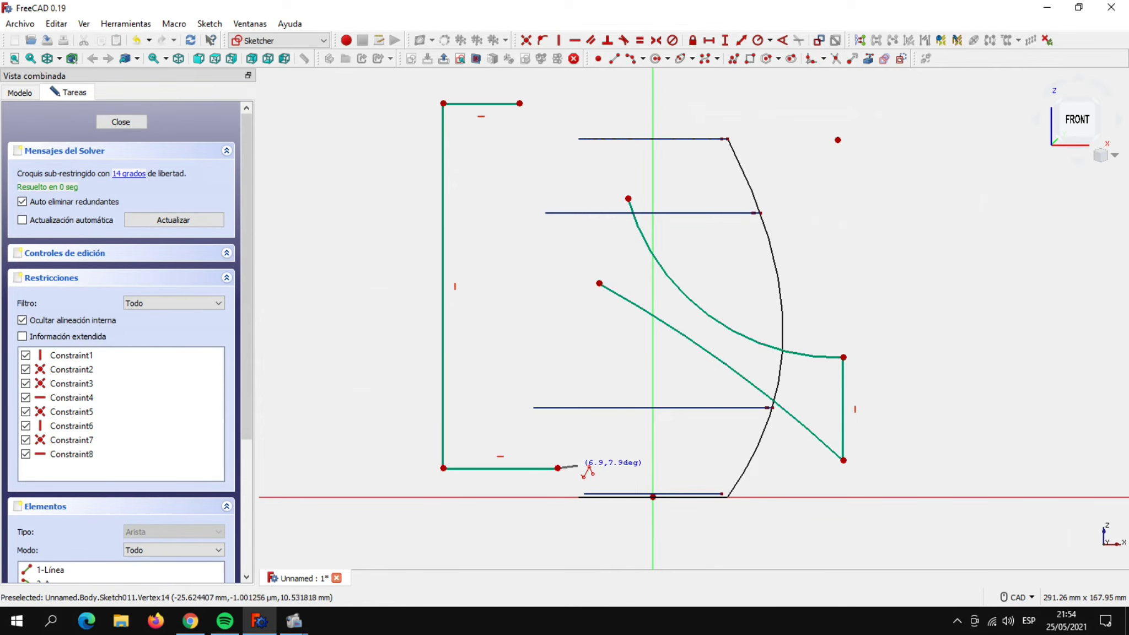
{"action": "key", "text": "Escape"}
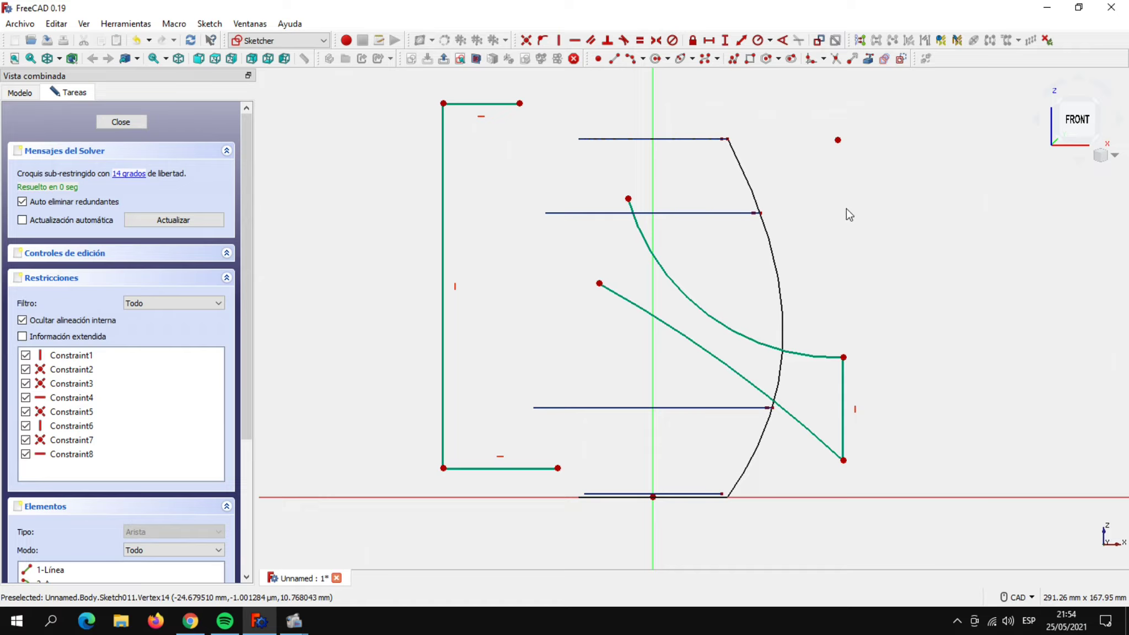
Draw a small three-point arc joining the free ends of the two arcs.
{"action": "left_click", "coordinate": [631, 59]}
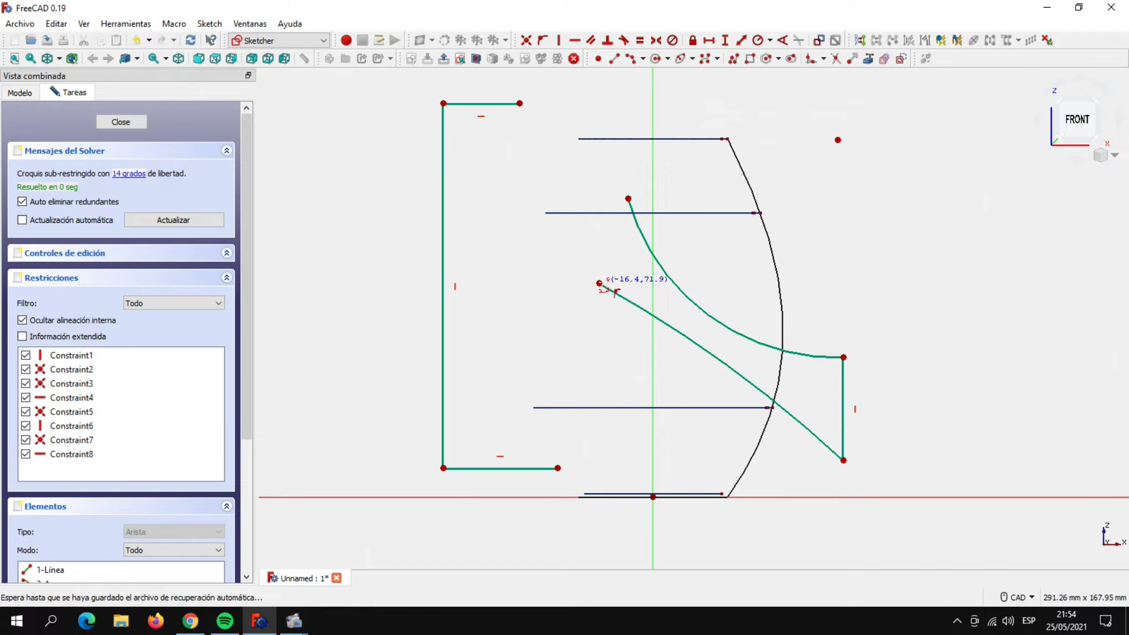
{"action": "left_click", "coordinate": [599, 283]}
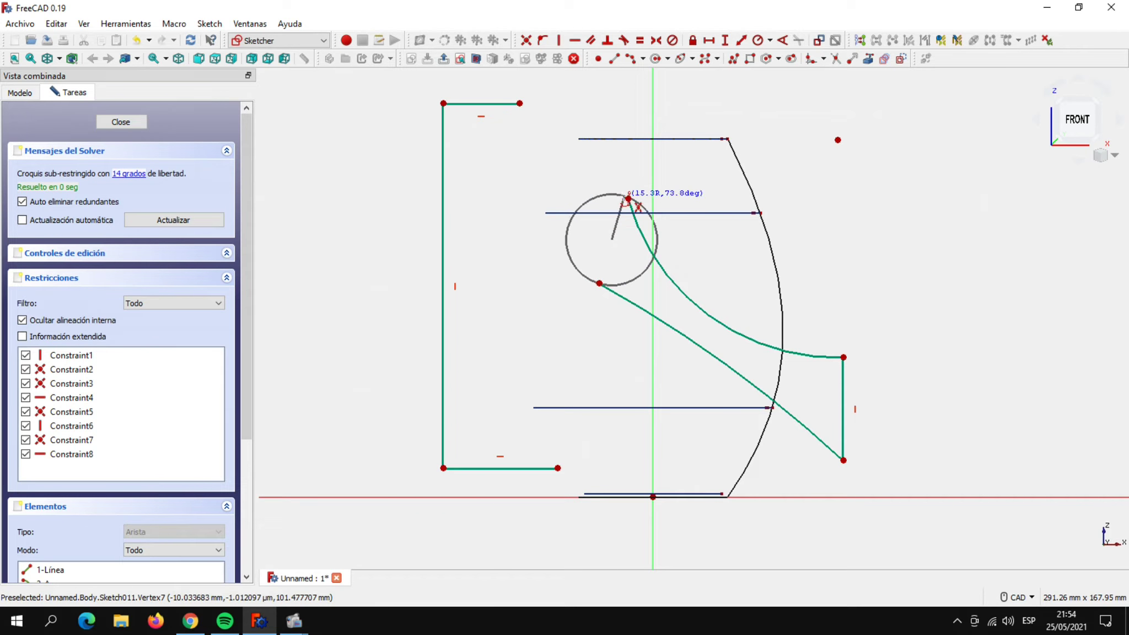
{"action": "left_click", "coordinate": [628, 197]}
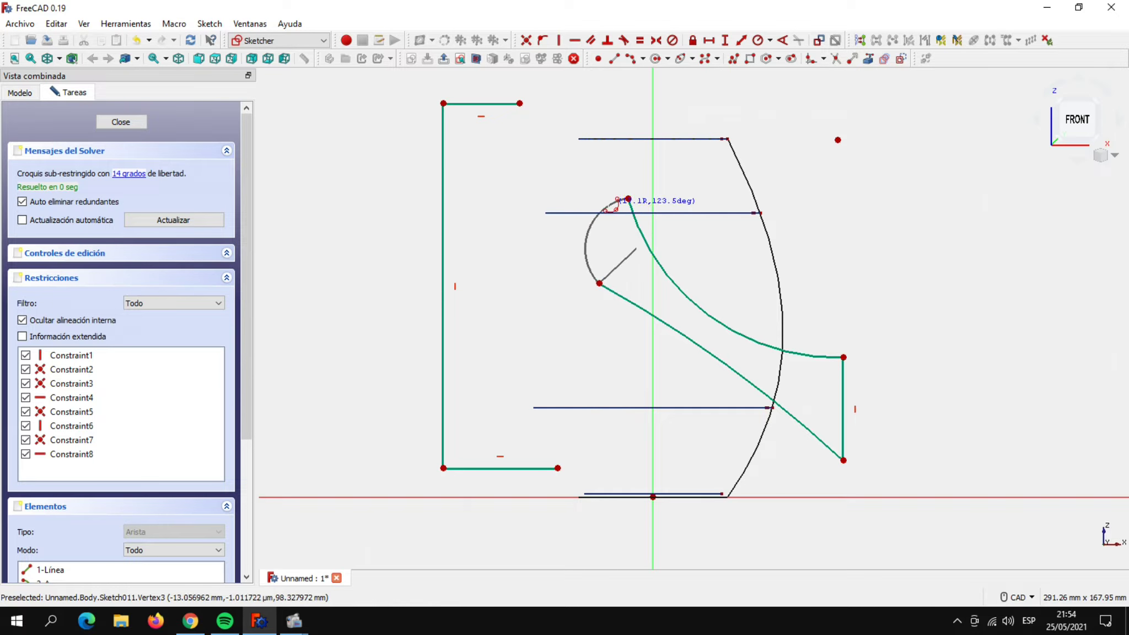
{"action": "left_click", "coordinate": [601, 203]}
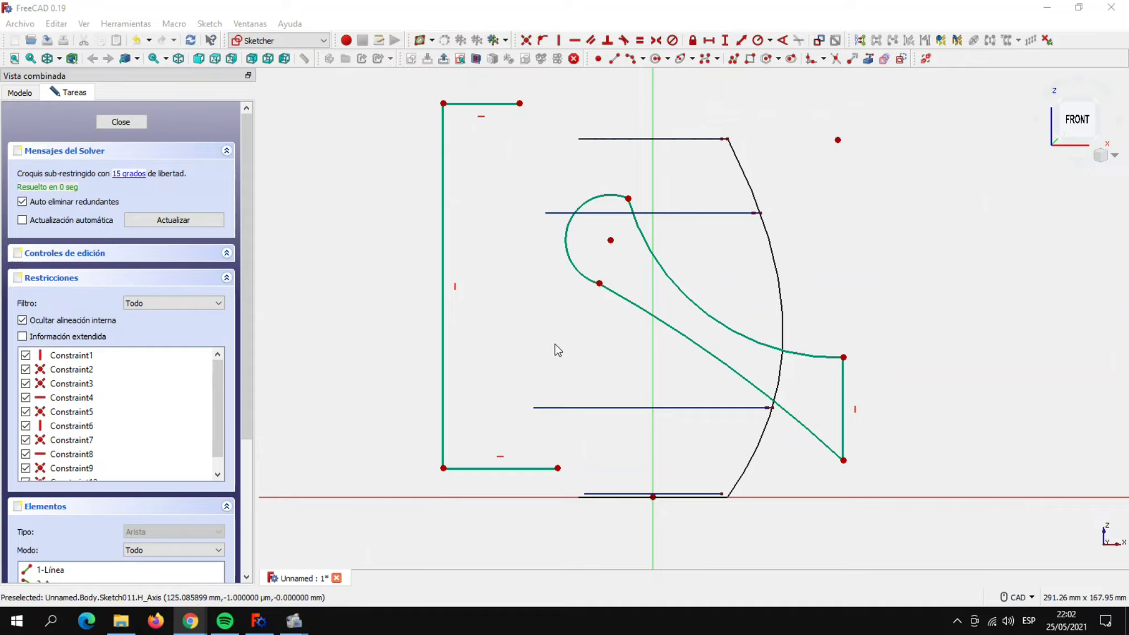
{"action": "left_click", "coordinate": [870, 313]}
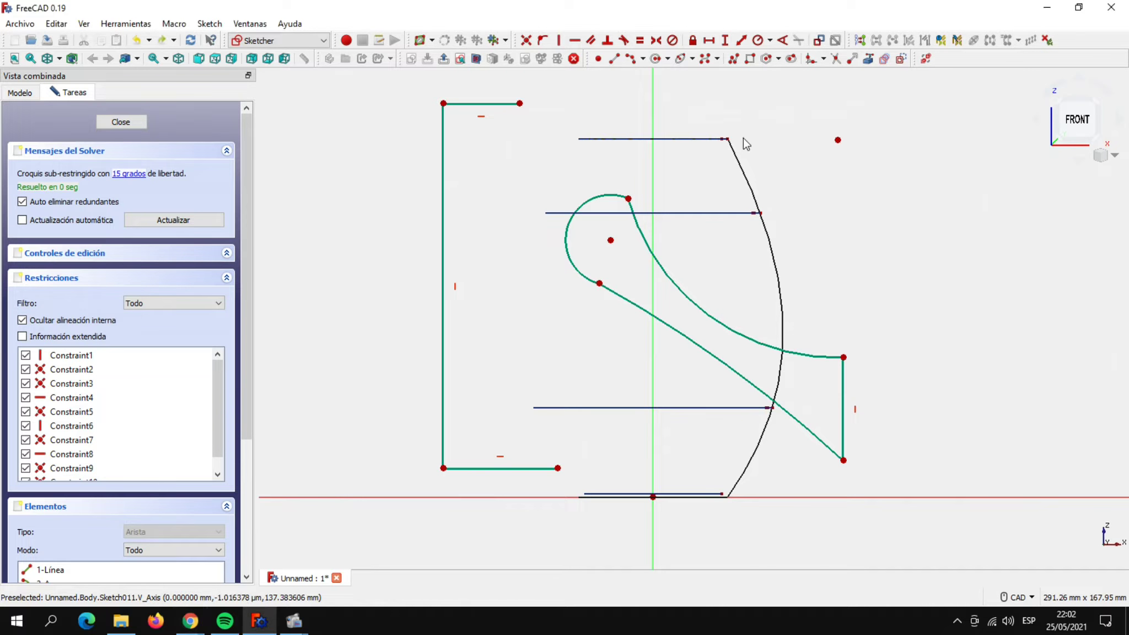
Make the small end arc tangent to the curved edge and the slanted line.
{"action": "left_click", "coordinate": [623, 41]}
{"action": "left_click", "coordinate": [609, 194]}
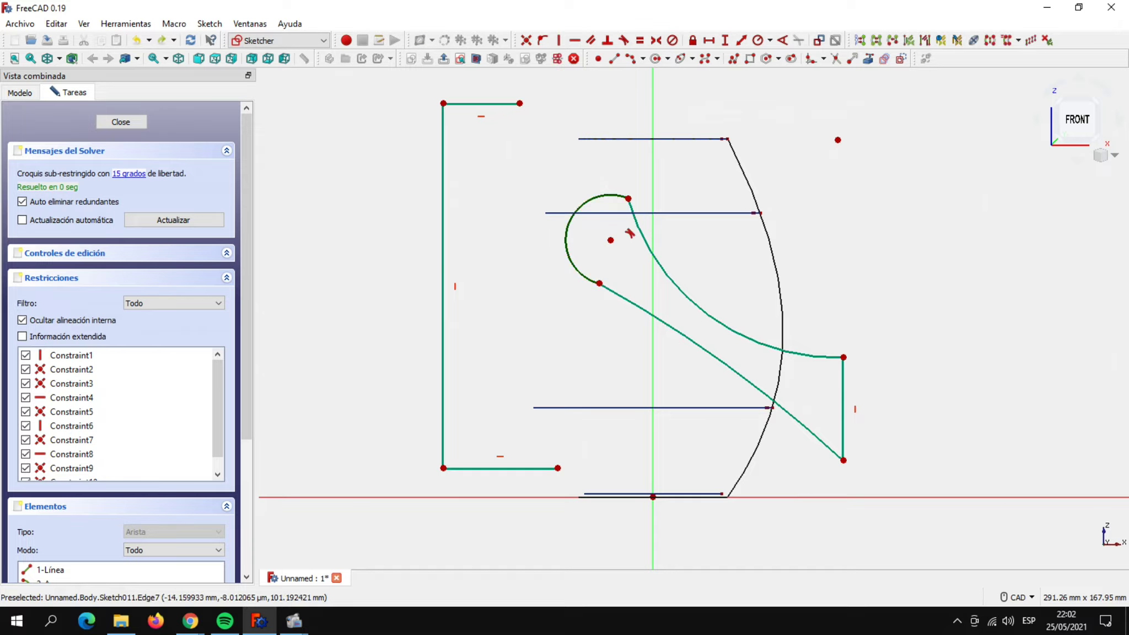
{"action": "left_click", "coordinate": [644, 236]}
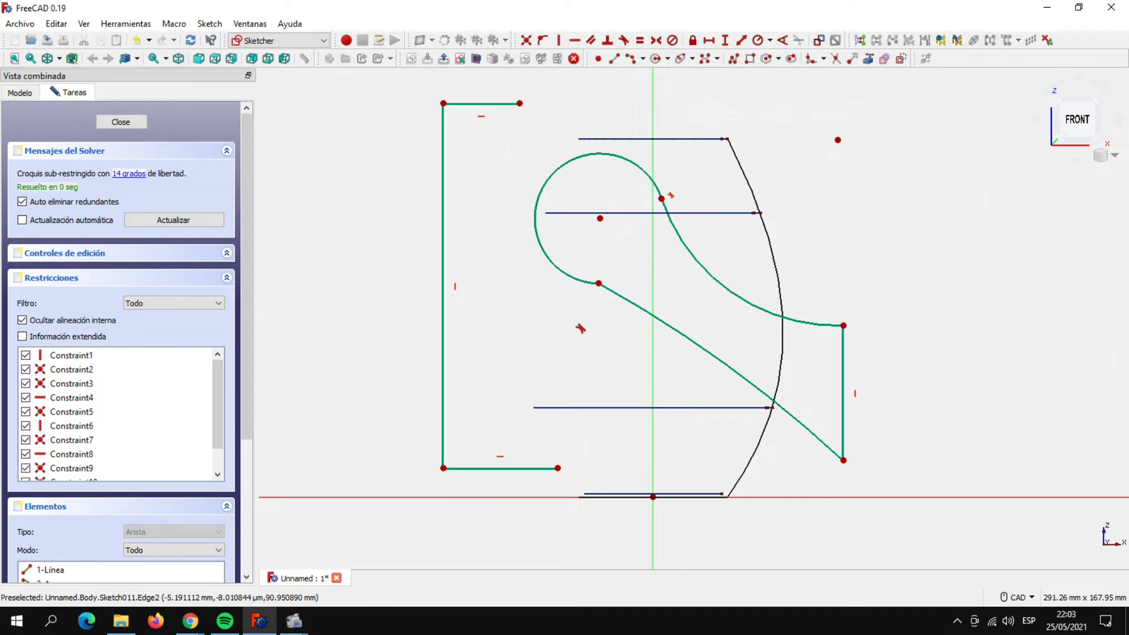
{"action": "left_click", "coordinate": [563, 276]}
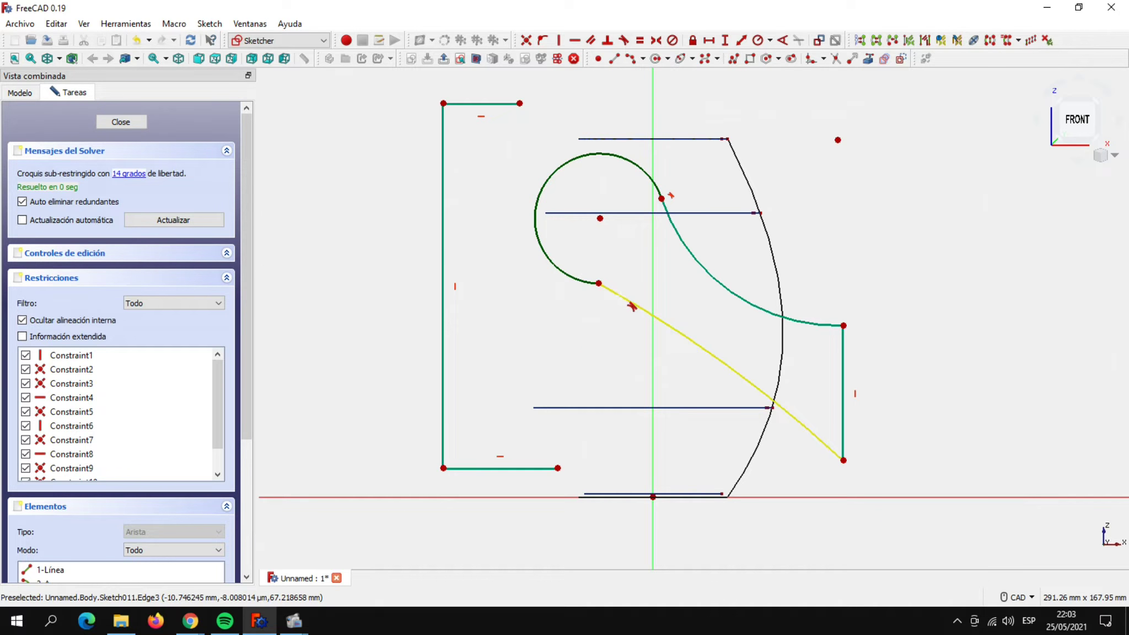
{"action": "left_click", "coordinate": [626, 303]}
{"action": "right_click", "coordinate": [546, 326]}
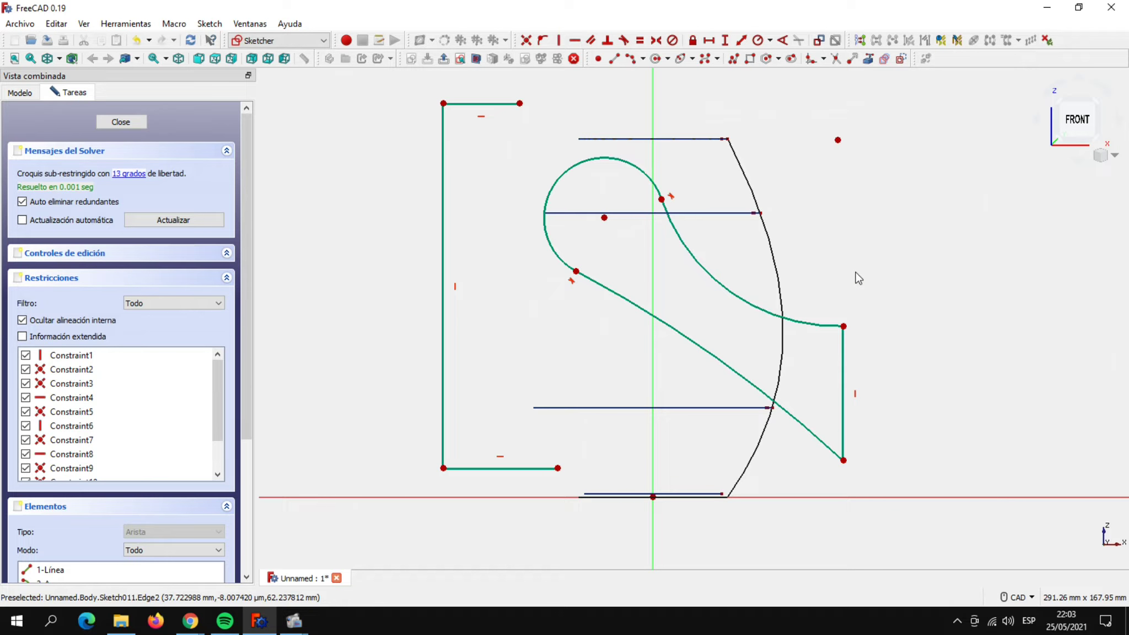
Place the profile's bottom-right corner 10 mm above the horizontal axis.
{"action": "left_click", "coordinate": [844, 460]}
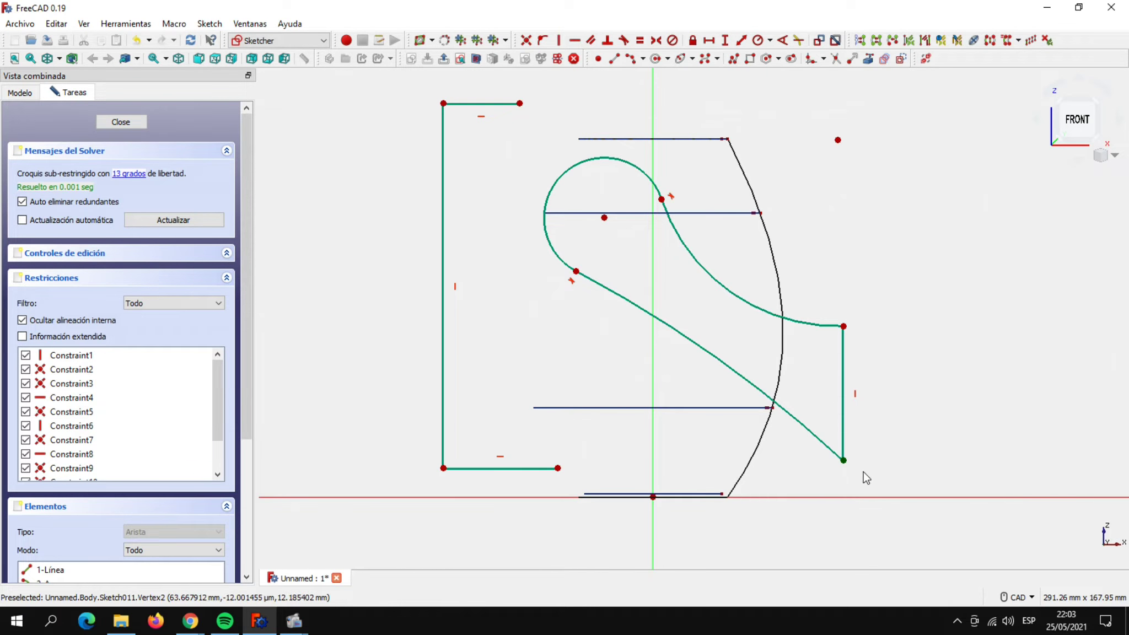
{"action": "left_click", "coordinate": [863, 497]}
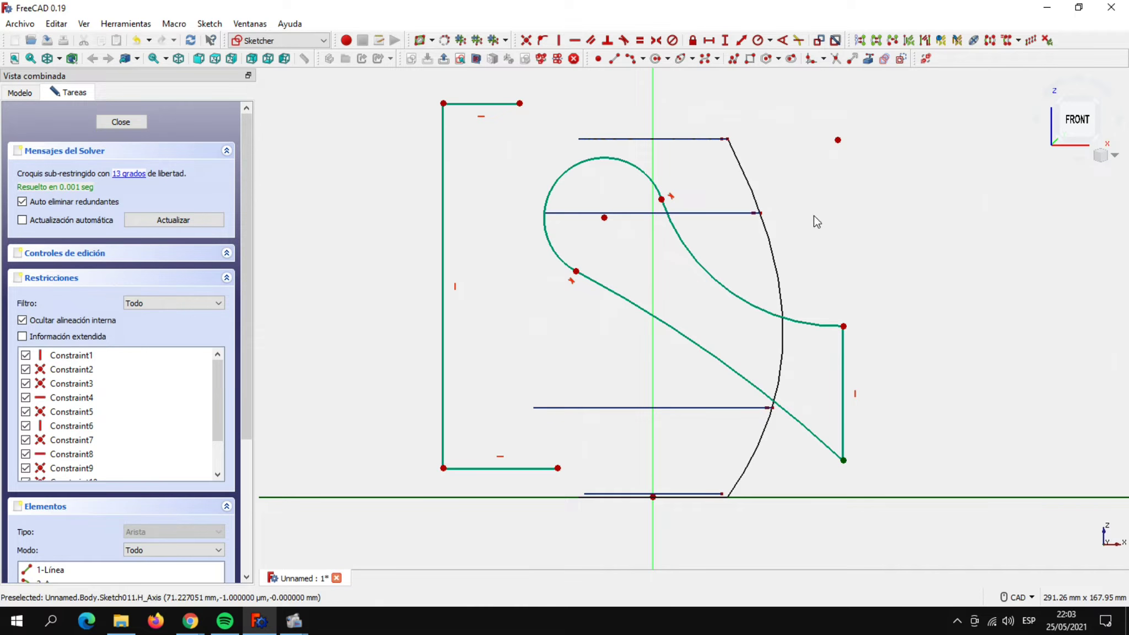
{"action": "left_click", "coordinate": [724, 39]}
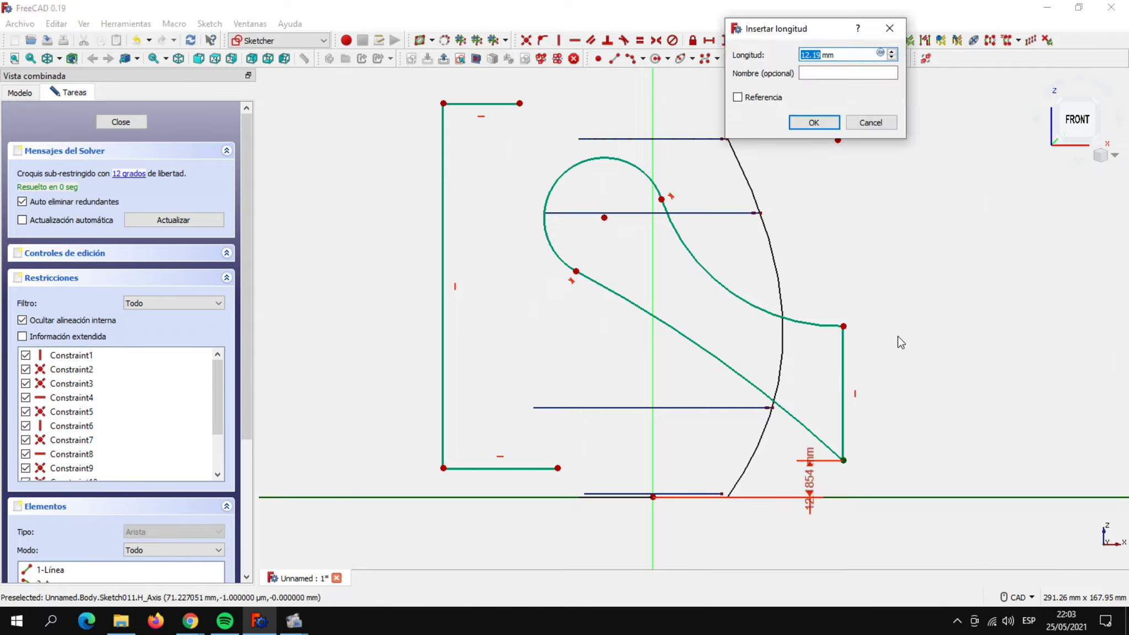
{"action": "type", "text": "1"}
{"action": "key", "text": "Return"}
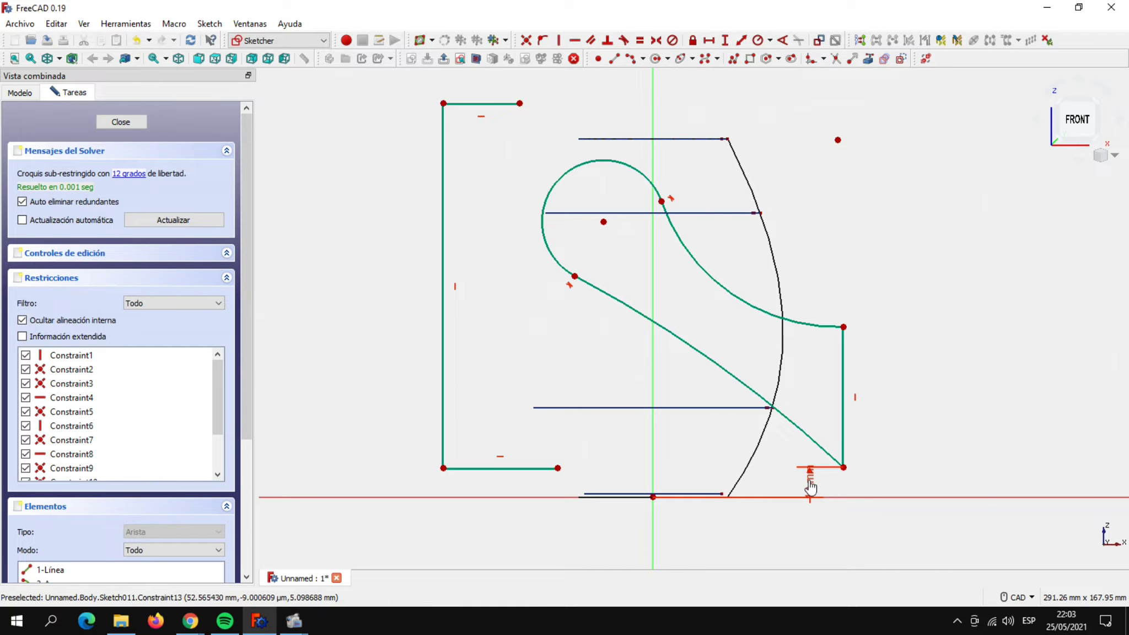
{"action": "left_click_drag", "start_coordinate": [814, 500], "coordinate": [849, 548]}
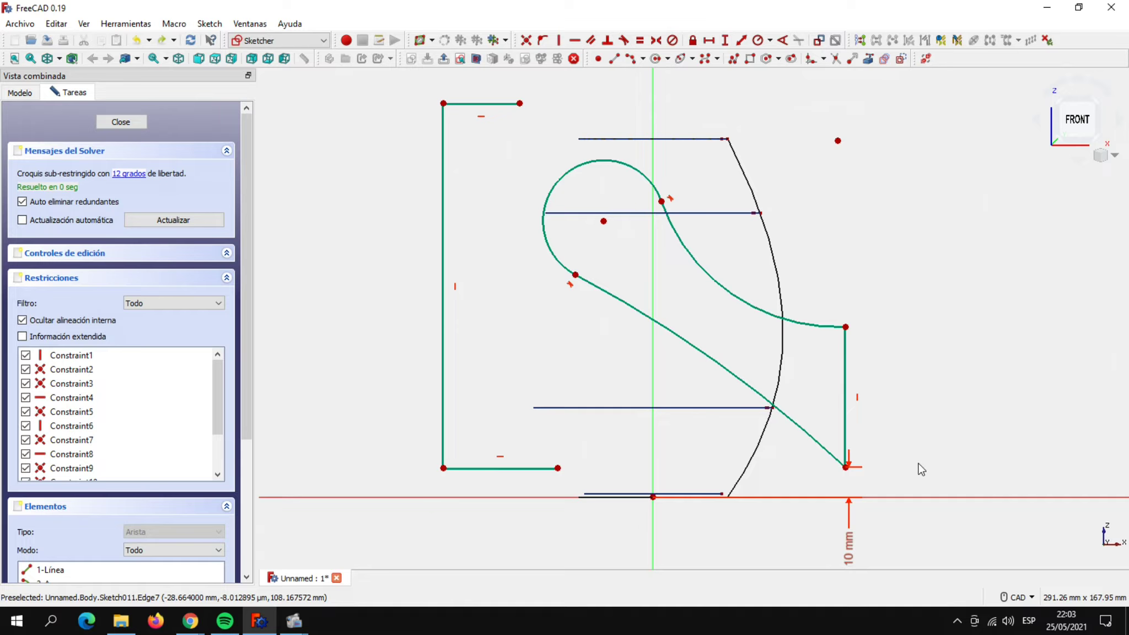
Make the right vertical edge 60 mm tall.
{"action": "left_click", "coordinate": [846, 468]}
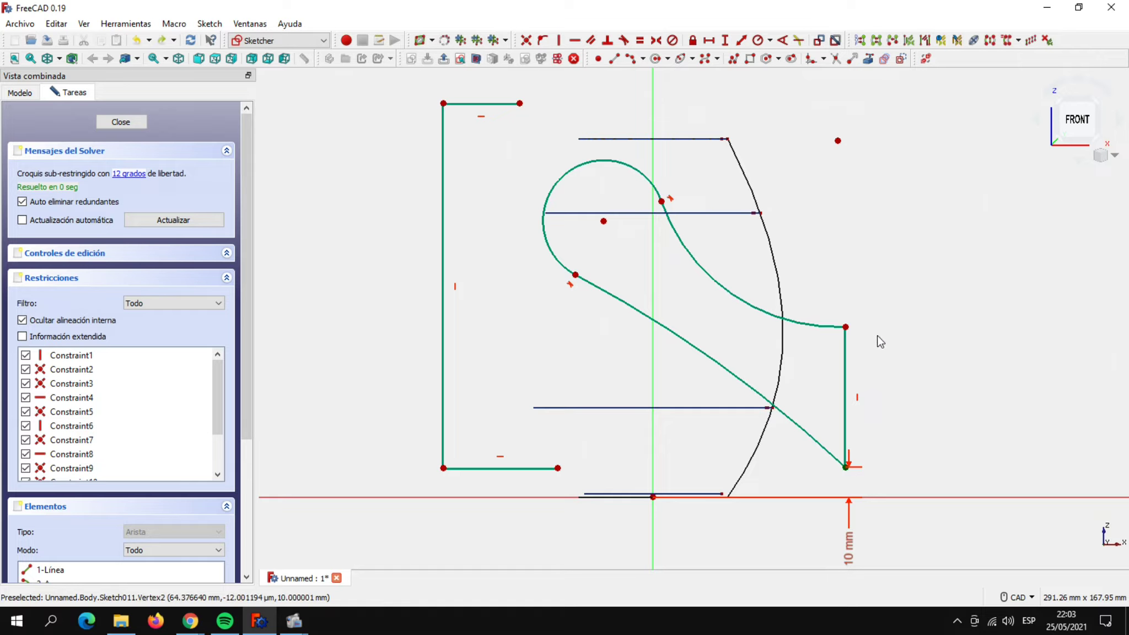
{"action": "left_click", "coordinate": [846, 327]}
{"action": "left_click", "coordinate": [725, 40]}
{"action": "type", "text": "60"}
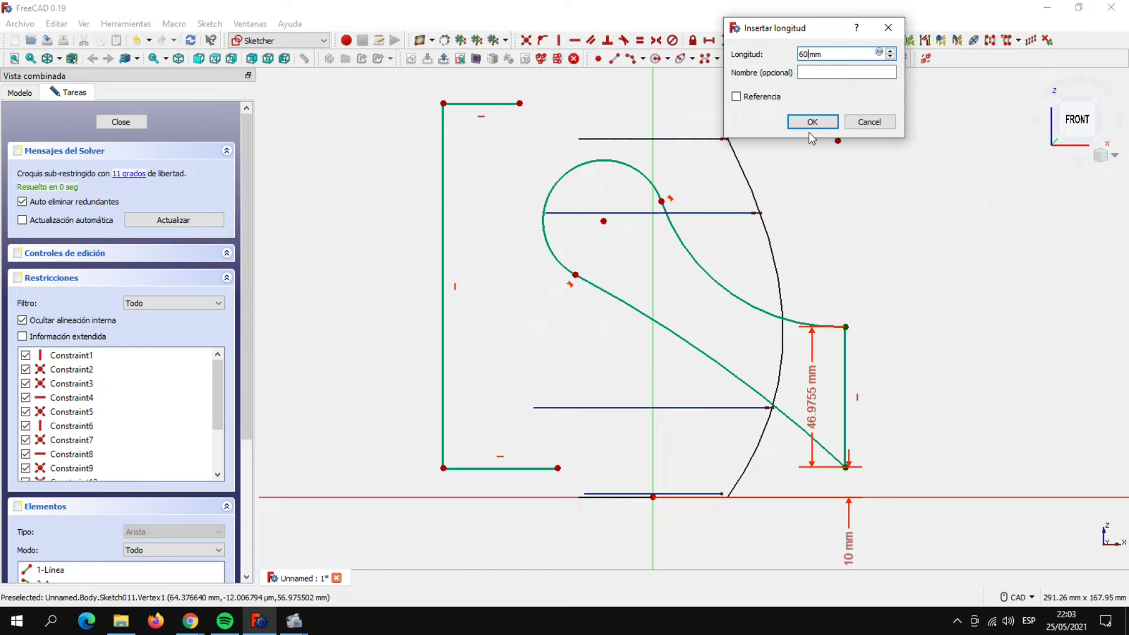
{"action": "left_click", "coordinate": [810, 122]}
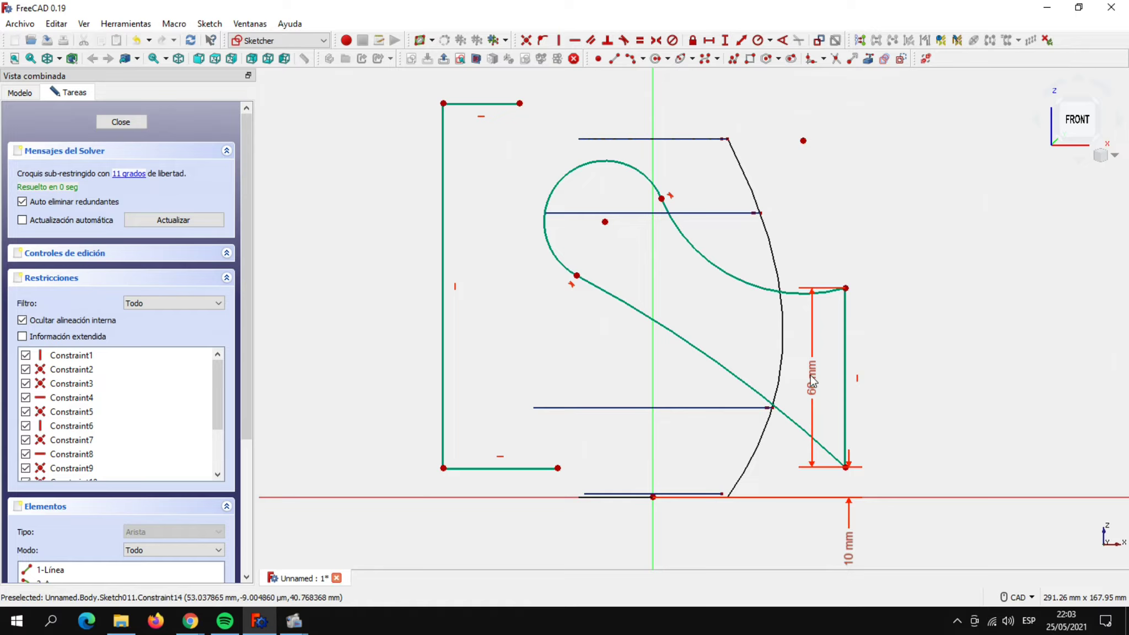
{"action": "left_click_drag", "start_coordinate": [811, 378], "coordinate": [913, 386]}
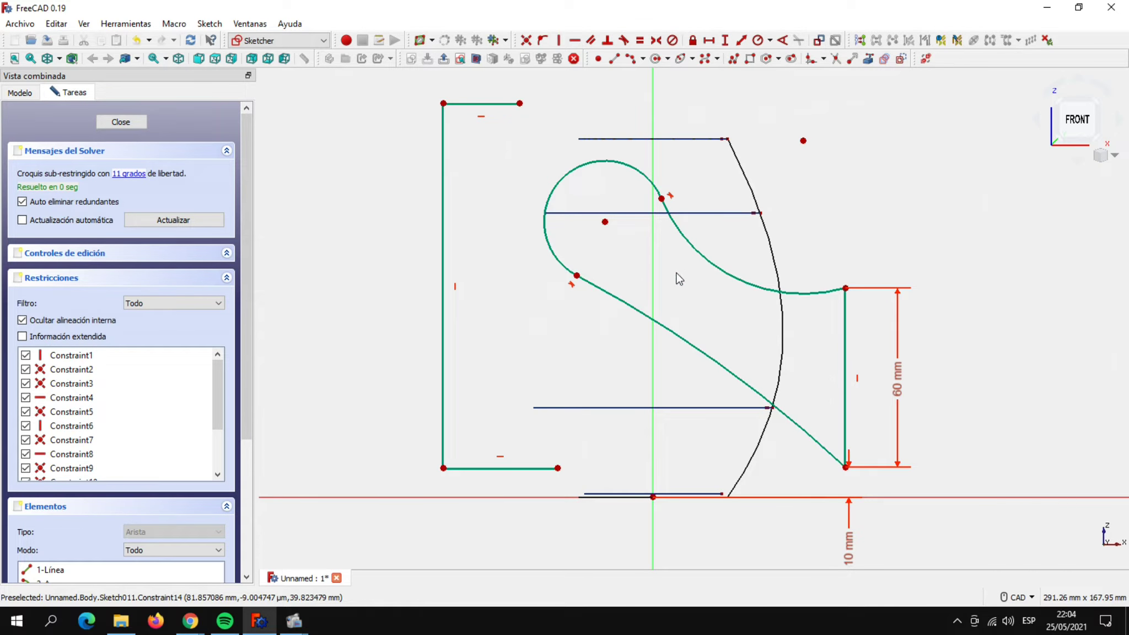
Shrink the end arc and set its centre 15 mm from the vertical axis.
{"action": "left_click_drag", "start_coordinate": [564, 178], "coordinate": [608, 213]}
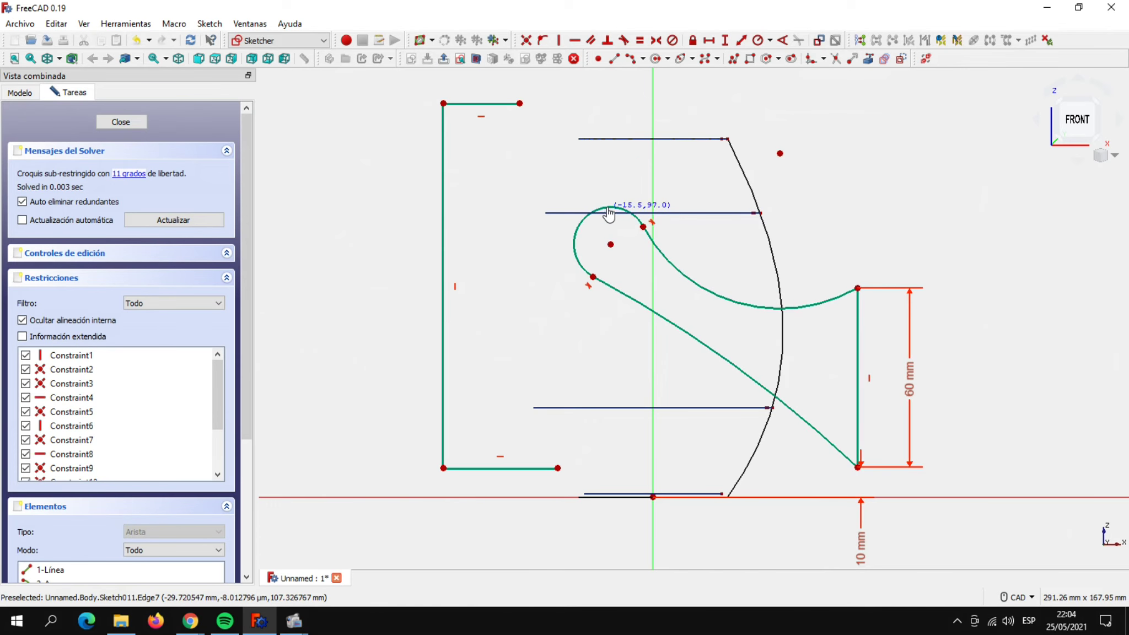
{"action": "left_click_drag", "start_coordinate": [593, 278], "coordinate": [594, 273]}
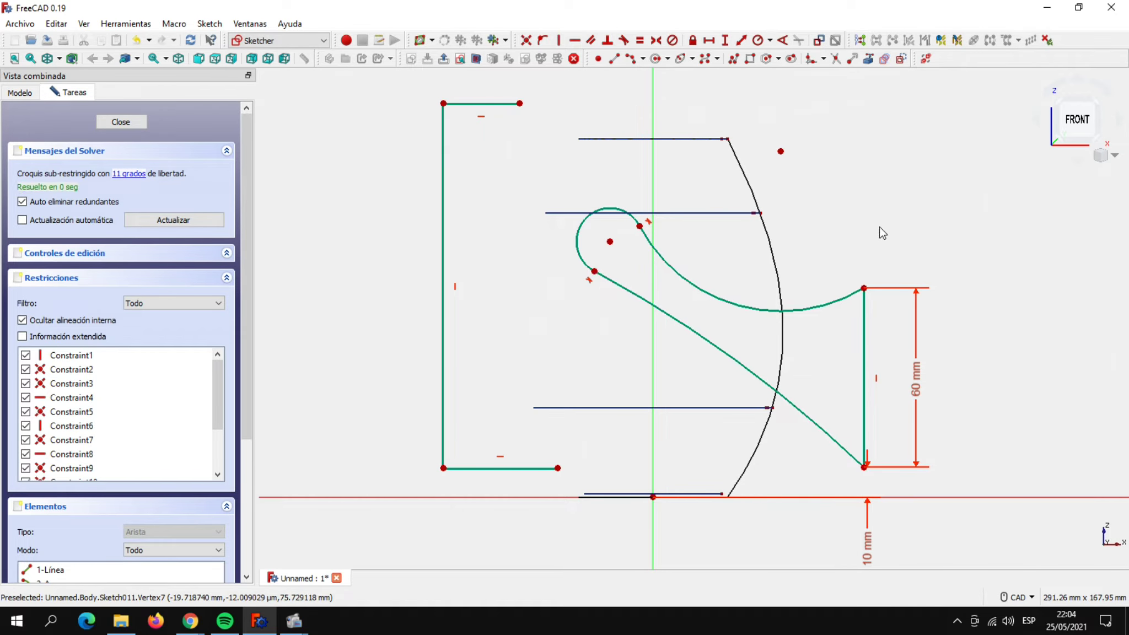
{"action": "left_click", "coordinate": [610, 242]}
{"action": "left_click", "coordinate": [653, 273]}
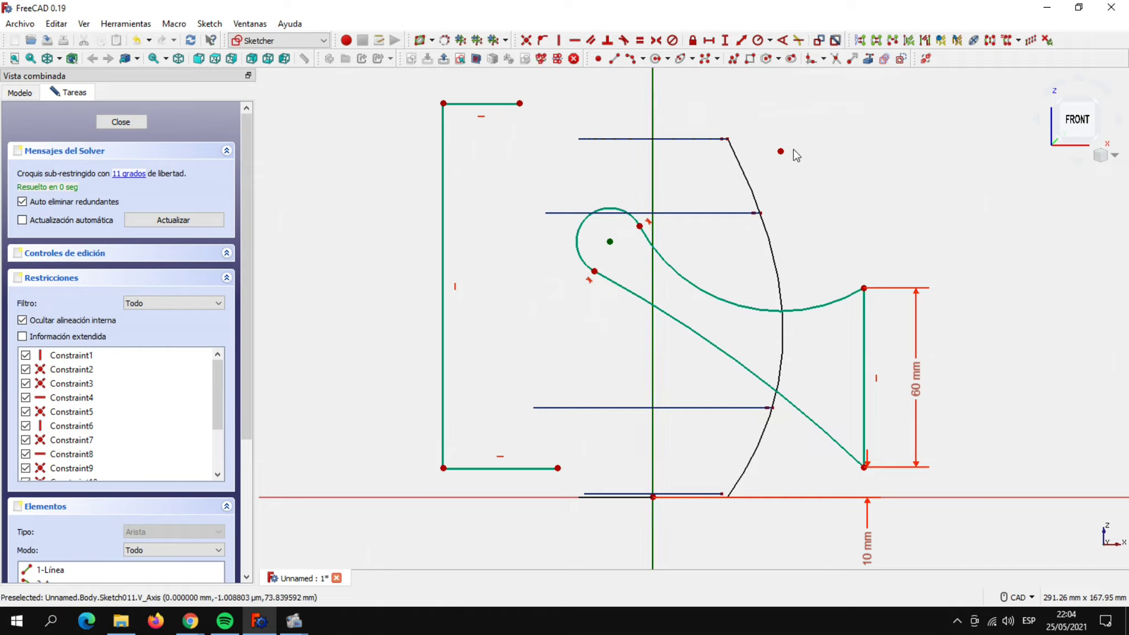
{"action": "left_click", "coordinate": [709, 40]}
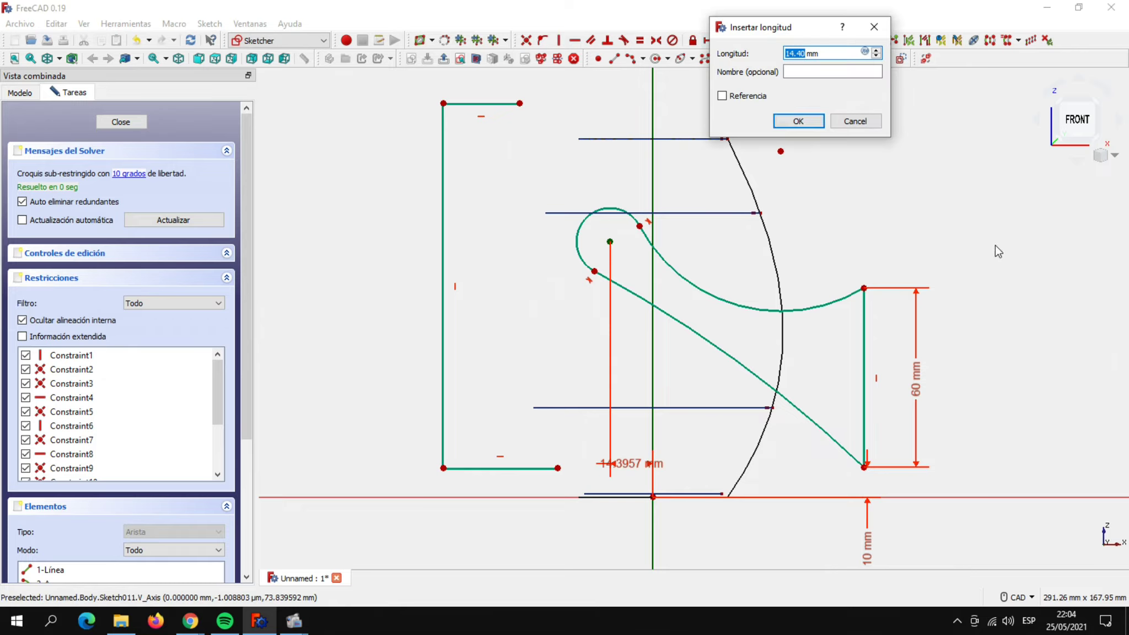
{"action": "type", "text": "15"}
{"action": "key", "text": "Return"}
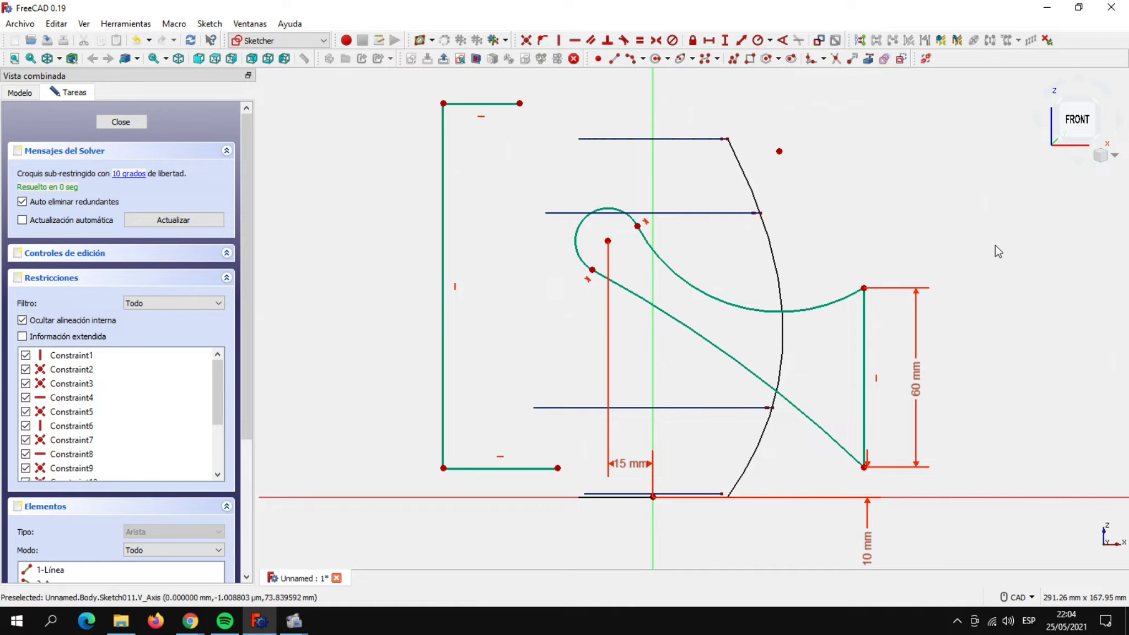
{"action": "mouse_move", "coordinate": [623, 464]}
{"action": "left_mouse_down"}
{"action": "mouse_move", "coordinate": [621, 190]}
{"action": "mouse_move", "coordinate": [576, 169]}
{"action": "left_mouse_up"}
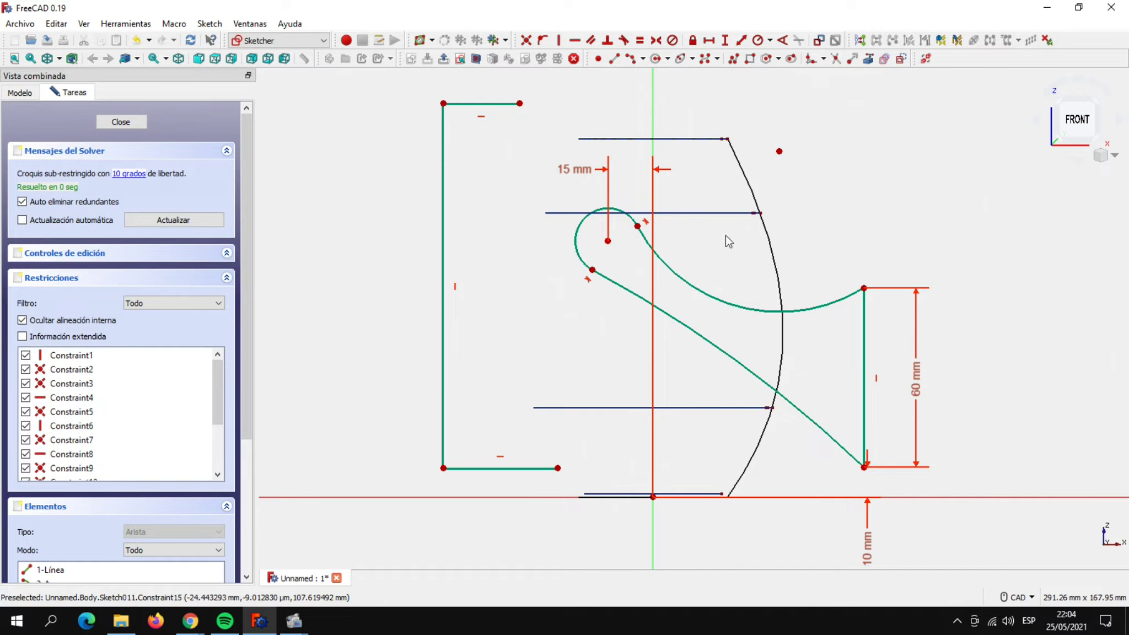
Set the end arc's centre 101 mm above the horizontal axis.
{"action": "left_click", "coordinate": [607, 241]}
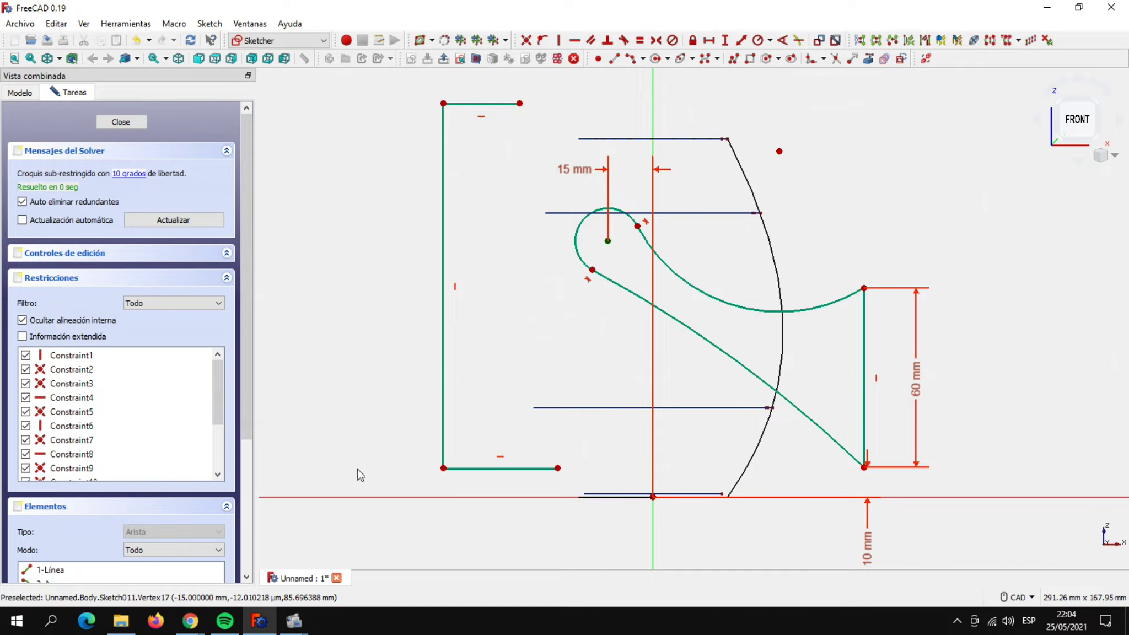
{"action": "left_click", "coordinate": [434, 498]}
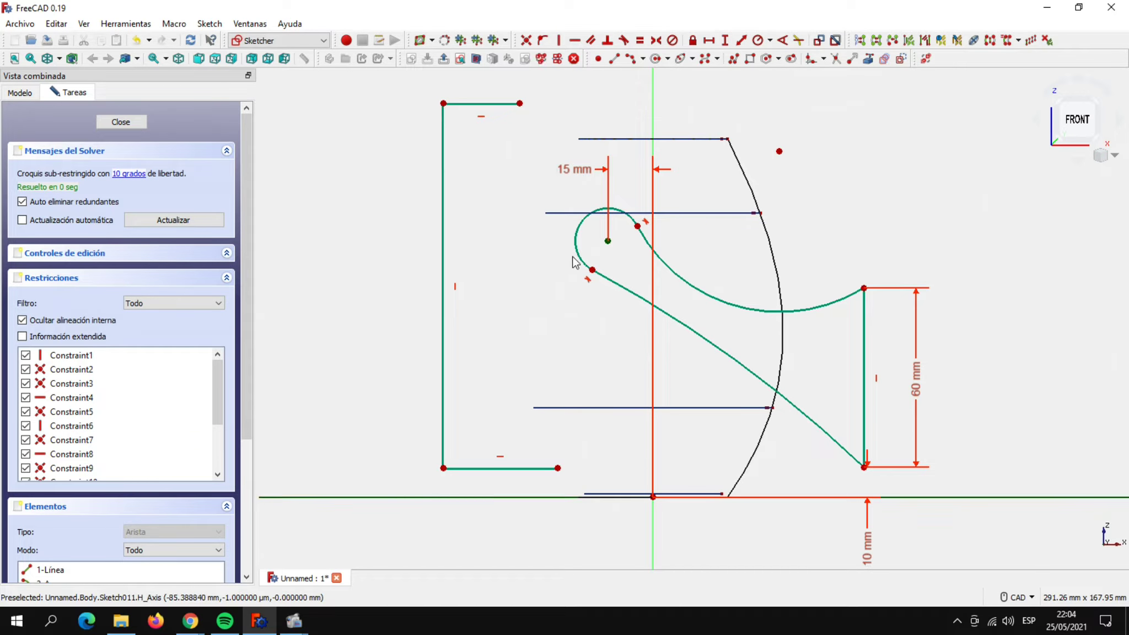
{"action": "left_click", "coordinate": [724, 40]}
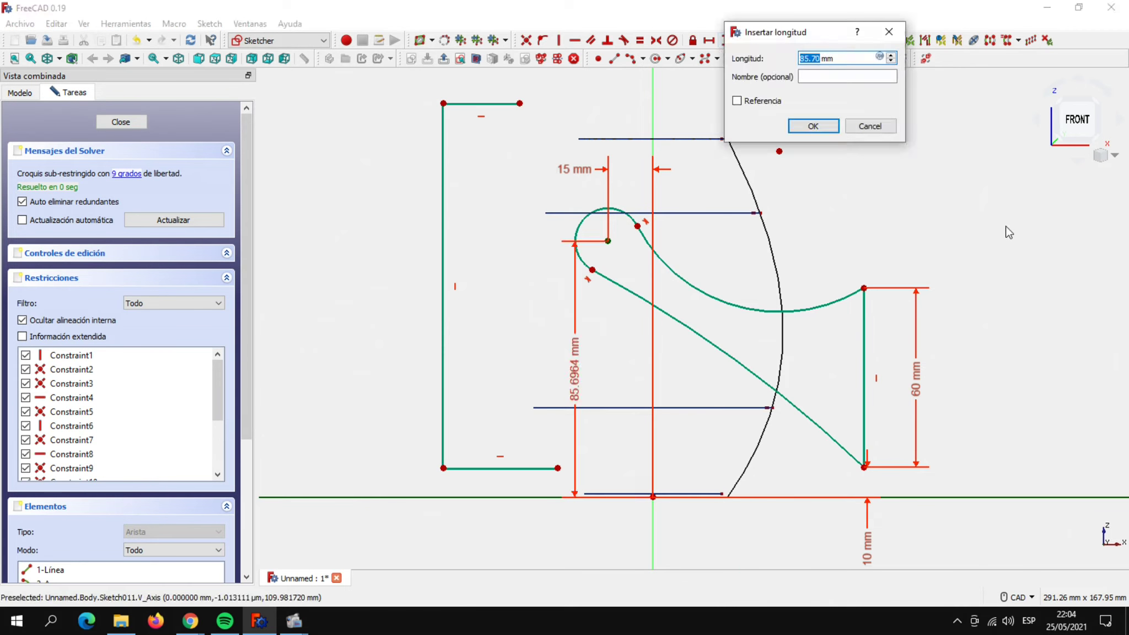
{"action": "type", "text": "101"}
{"action": "left_click", "coordinate": [813, 125]}
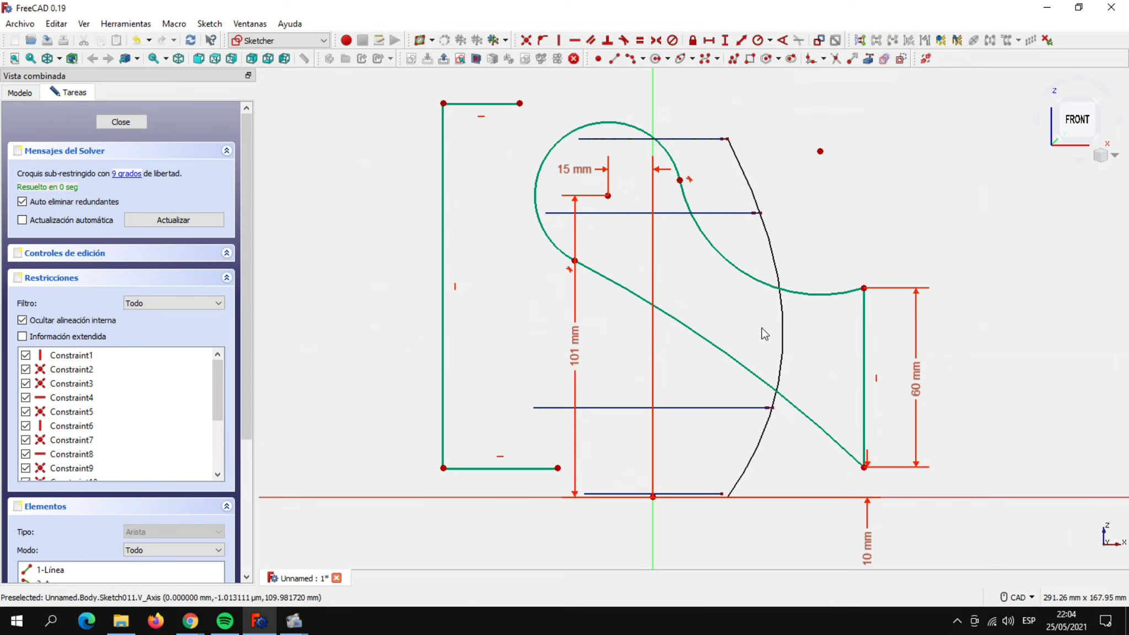
{"action": "left_click_drag", "start_coordinate": [558, 143], "coordinate": [581, 160]}
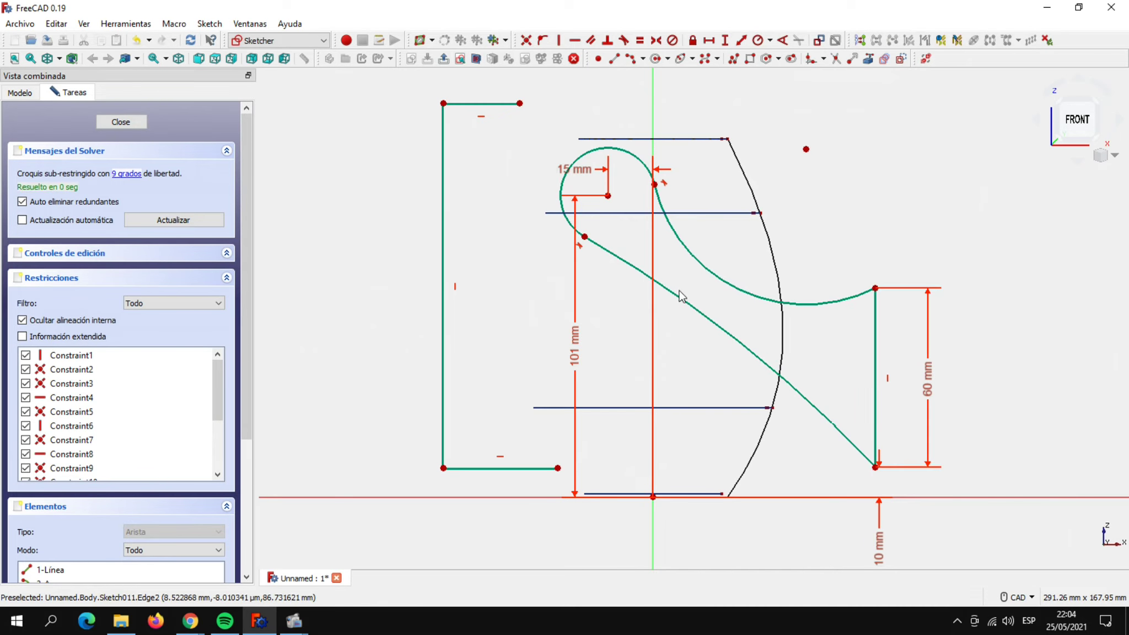
Set the bottom-right corner 55 mm horizontally from the origin.
{"action": "key", "text": "alt+Tab"}
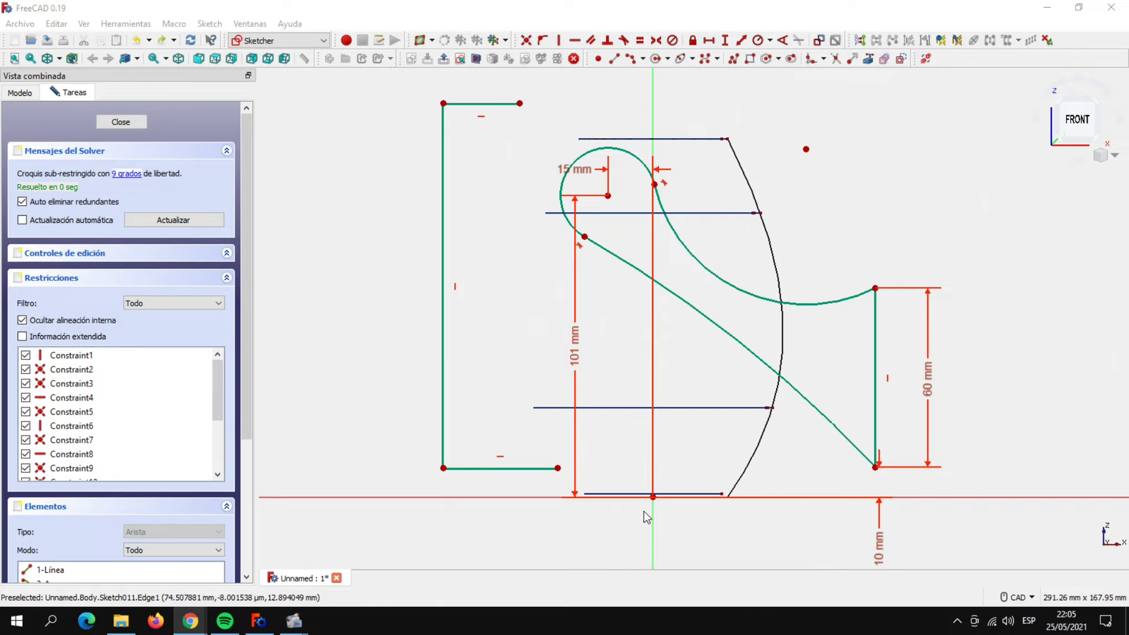
{"action": "left_click", "coordinate": [652, 496]}
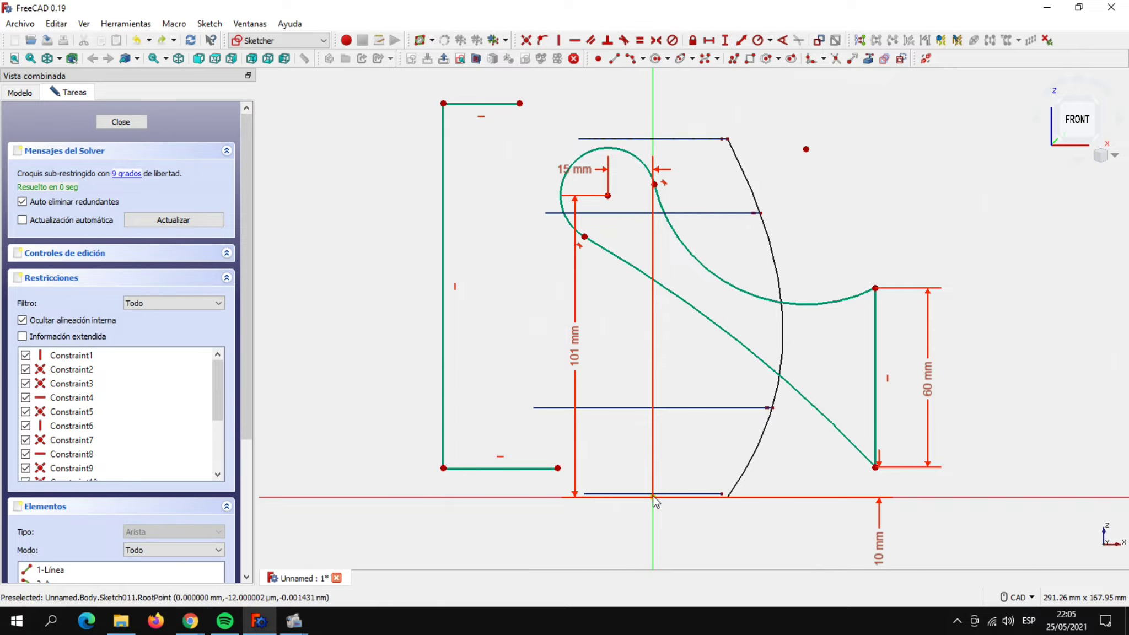
{"action": "left_click", "coordinate": [875, 468]}
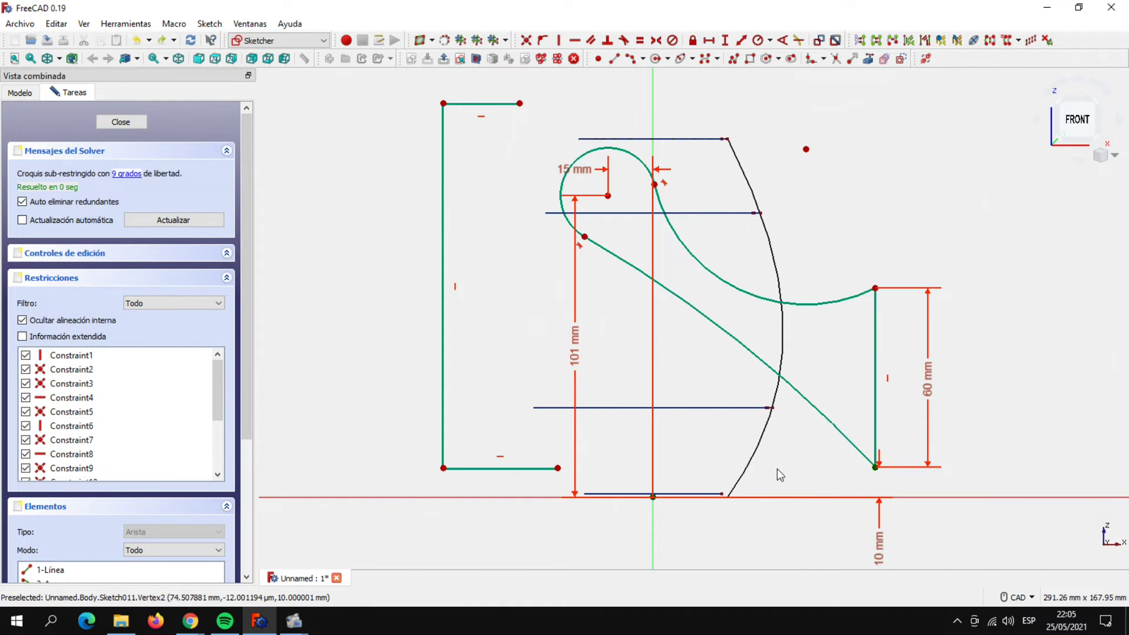
{"action": "left_click", "coordinate": [709, 40]}
{"action": "type", "text": "55"}
{"action": "key", "text": "Return"}
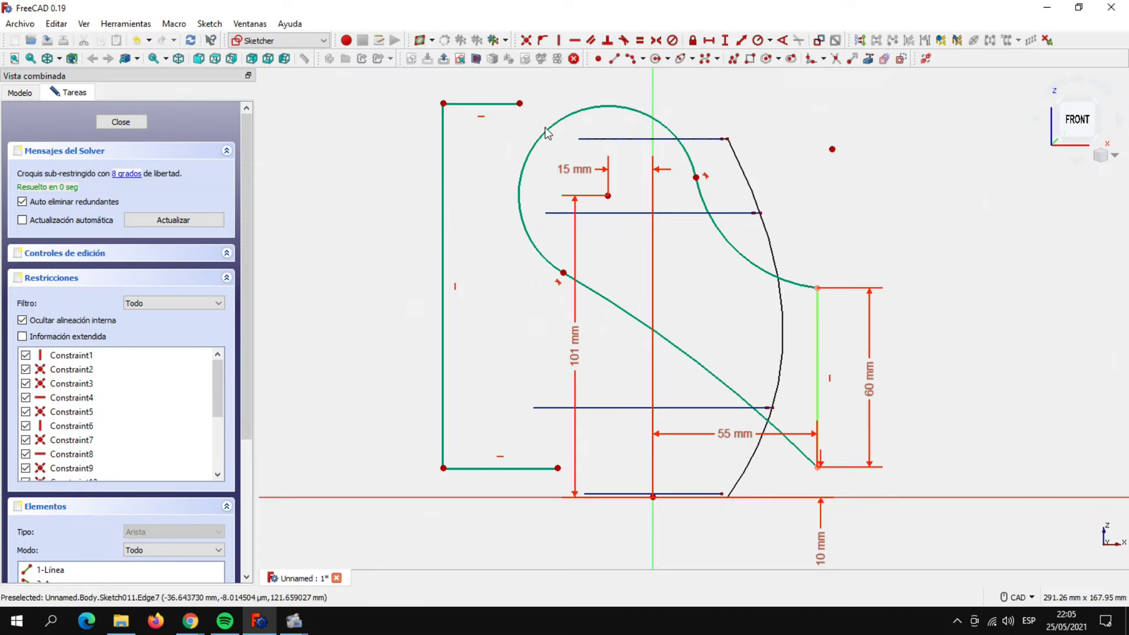
Give the slot's left end arc a 5 mm radius.
{"action": "mouse_move", "coordinate": [544, 139]}
{"action": "left_mouse_down"}
{"action": "mouse_move", "coordinate": [568, 159]}
{"action": "mouse_move", "coordinate": [499, 190]}
{"action": "mouse_move", "coordinate": [560, 219]}
{"action": "left_mouse_up"}
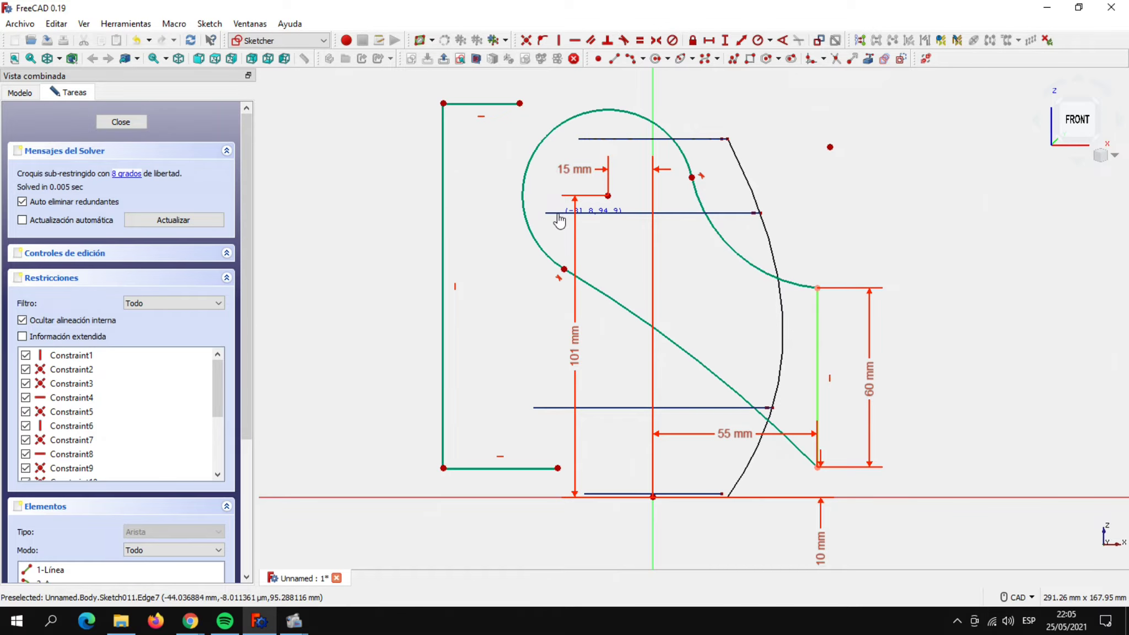
{"action": "left_click", "coordinate": [529, 155]}
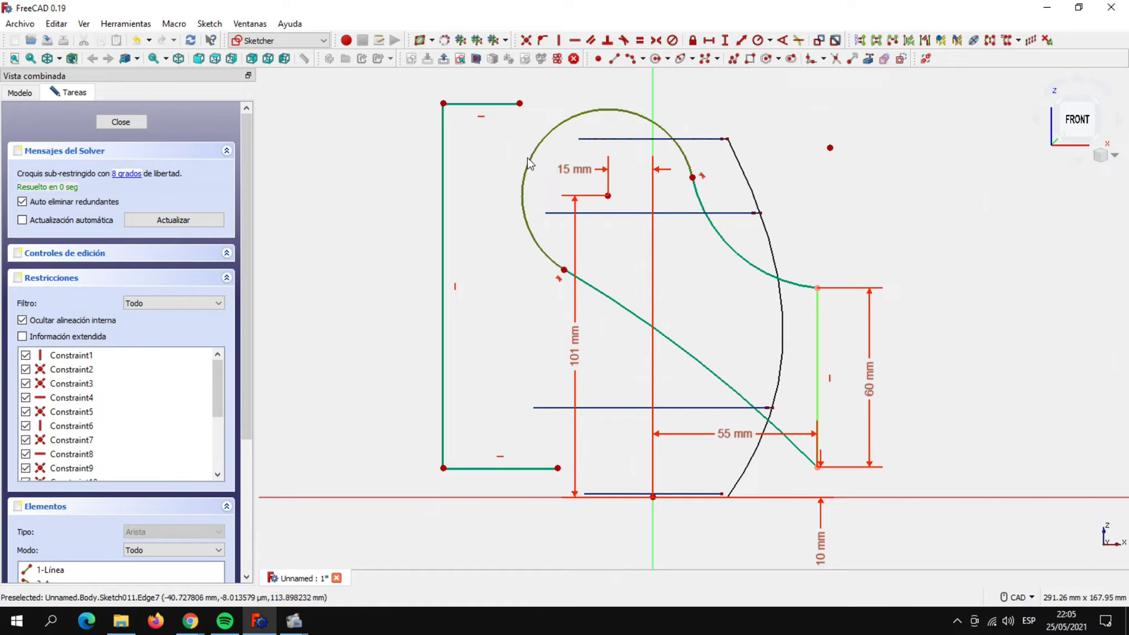
{"action": "left_click", "coordinate": [844, 213]}
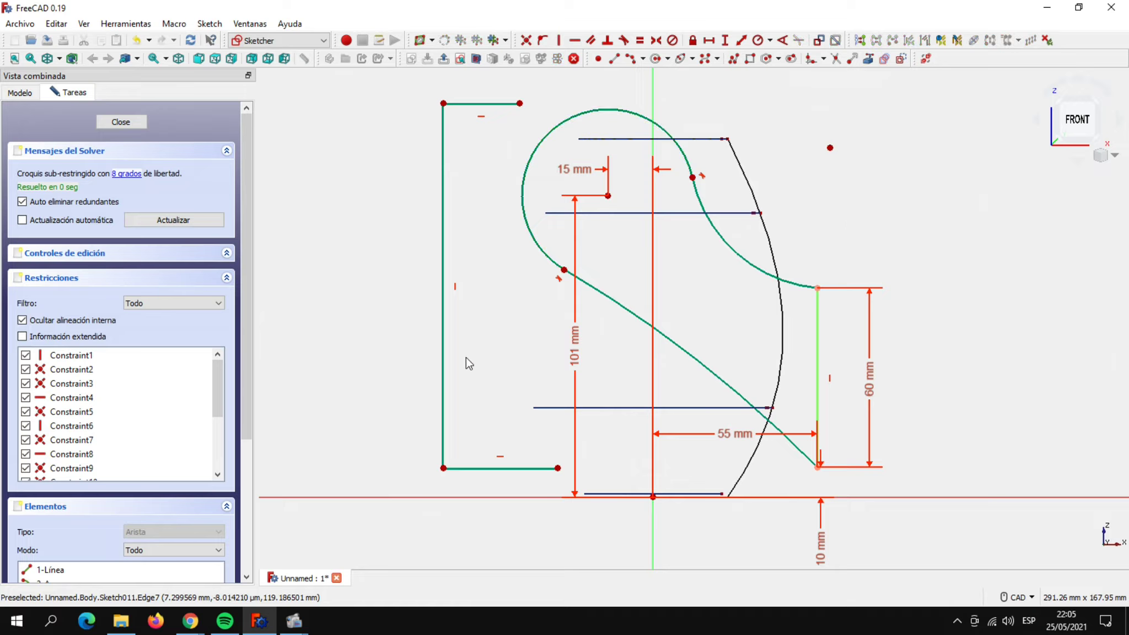
{"action": "left_click", "coordinate": [523, 208]}
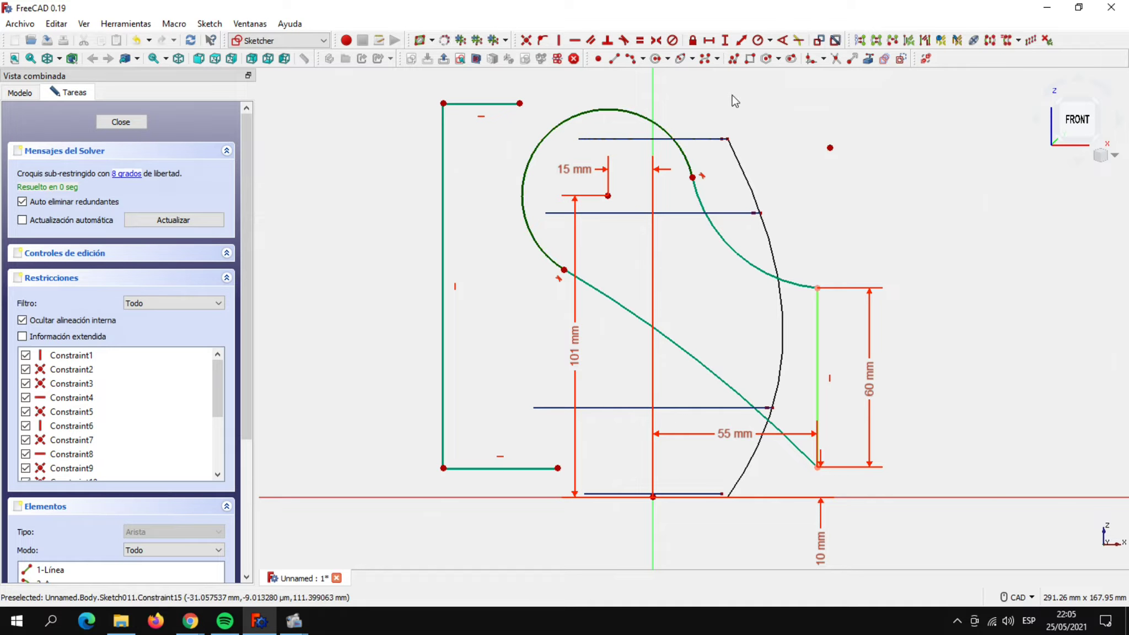
{"action": "left_click", "coordinate": [759, 39]}
{"action": "type", "text": "5"}
{"action": "key", "text": "Return"}
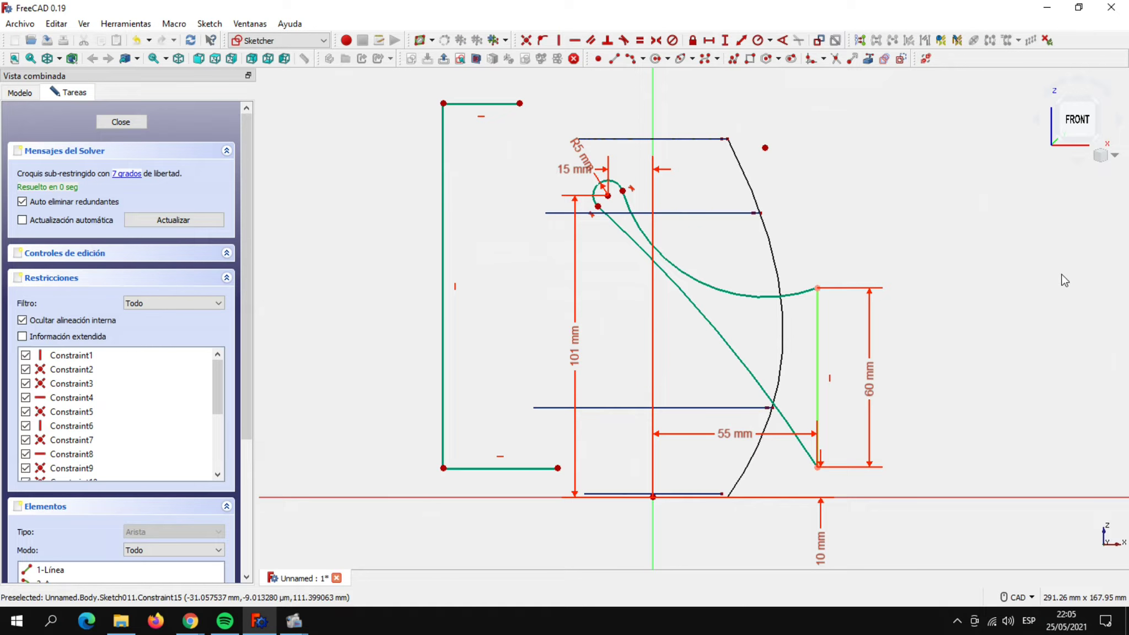
{"action": "left_click_drag", "start_coordinate": [580, 151], "coordinate": [597, 110]}
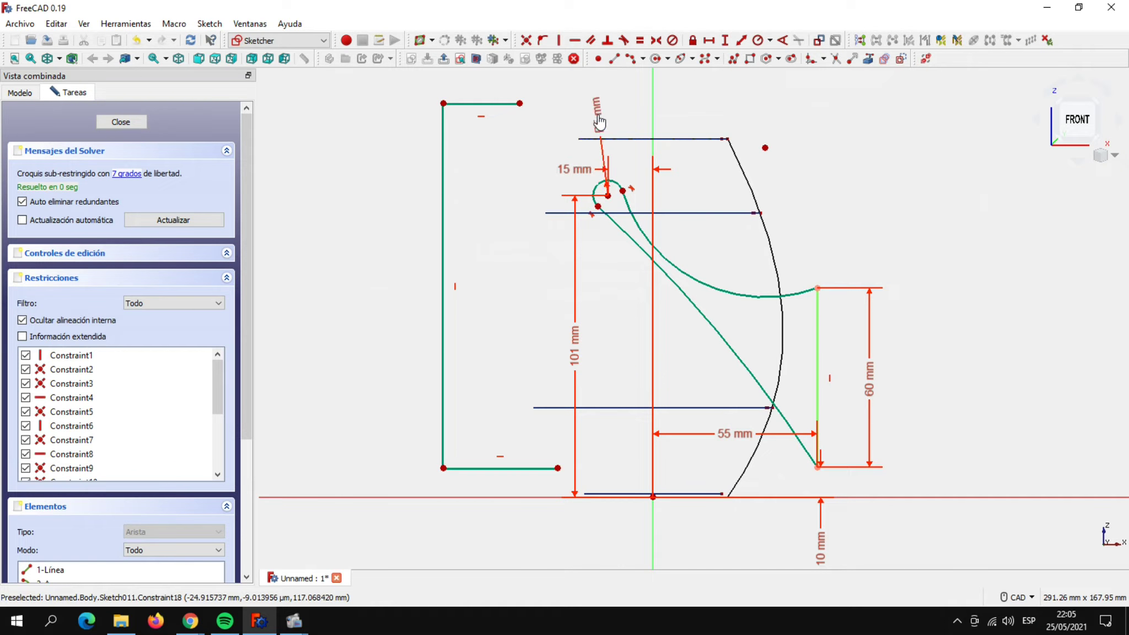
Dimension the upper slot curve R150 mm and the lower diagonal arc R200 mm.
{"action": "left_click", "coordinate": [717, 284]}
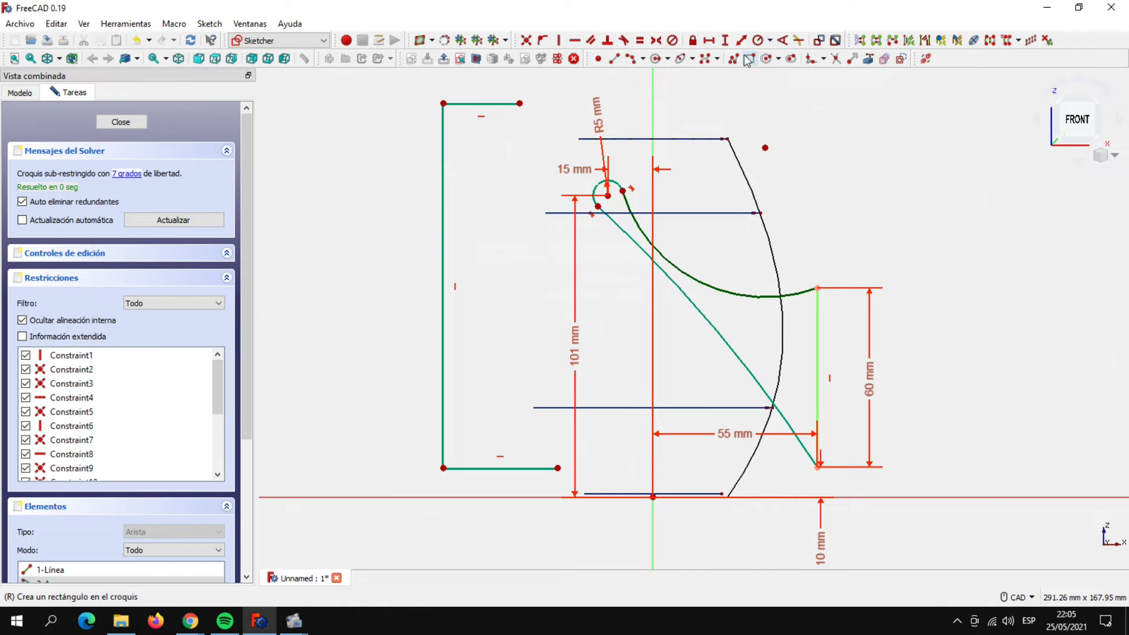
{"action": "left_click", "coordinate": [757, 39]}
{"action": "type", "text": "150"}
{"action": "key", "text": "Return"}
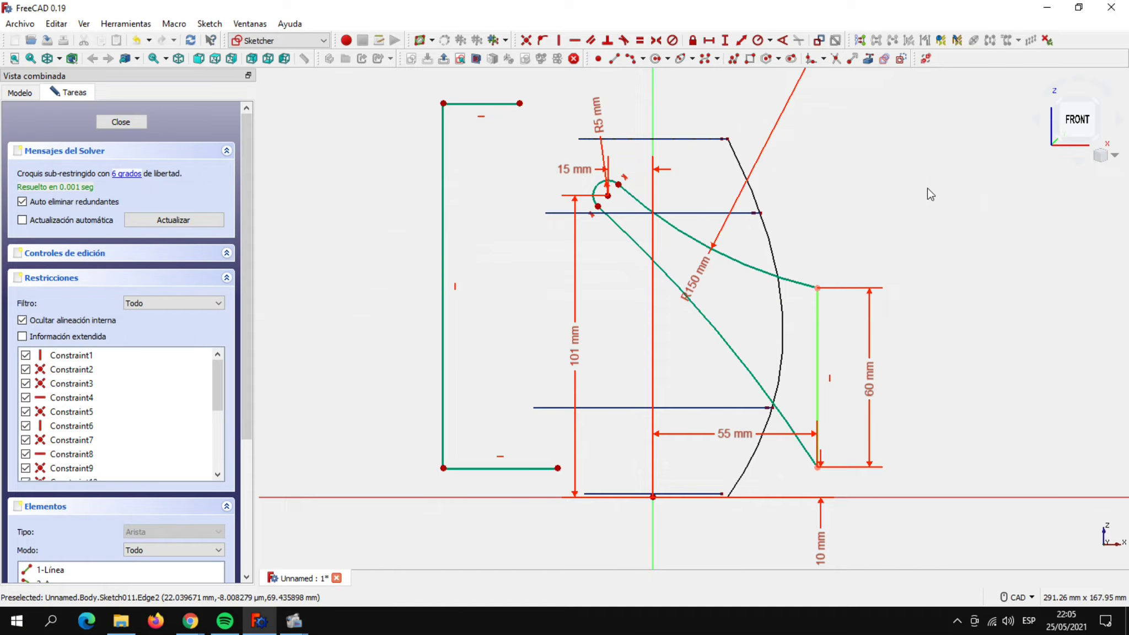
{"action": "left_click", "coordinate": [709, 327]}
{"action": "left_click", "coordinate": [757, 40]}
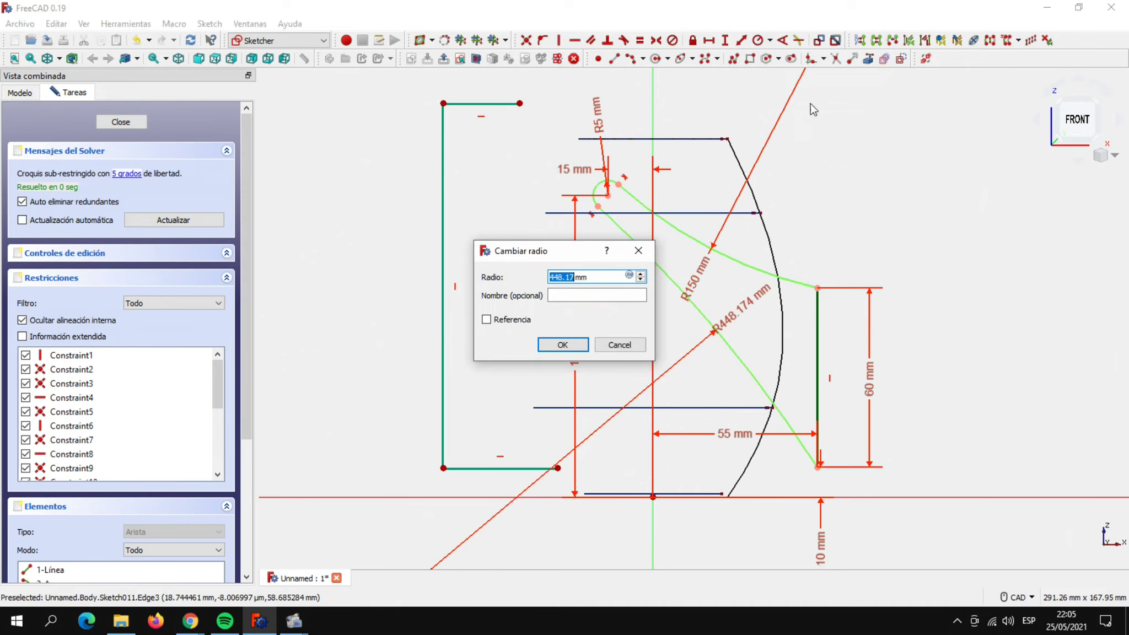
{"action": "type", "text": "200"}
{"action": "left_click", "coordinate": [562, 345]}
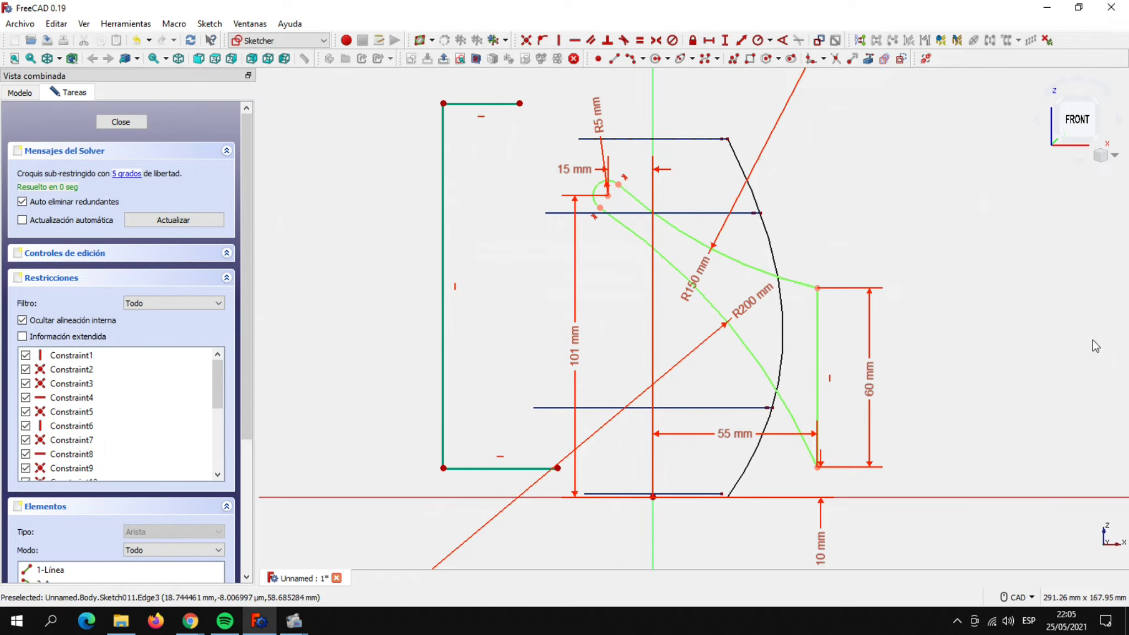
{"action": "key", "text": "alt+Tab"}
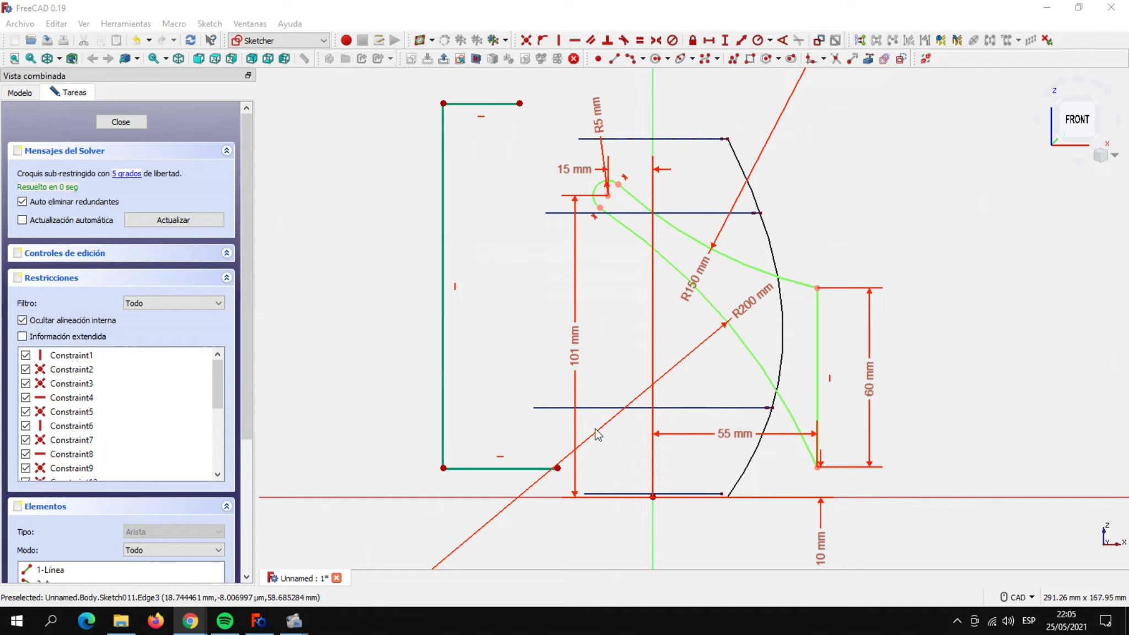
Put the bracket's bottom-left vertex on the X axis and make its left line 140 mm tall.
{"action": "left_click", "coordinate": [542, 42]}
{"action": "left_click", "coordinate": [443, 469]}
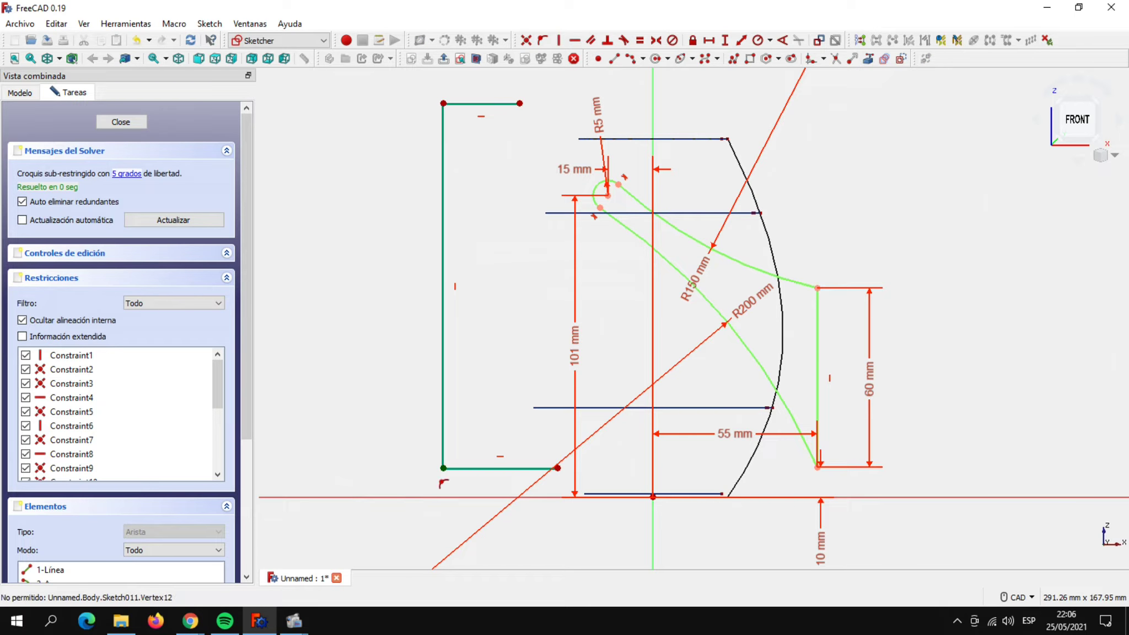
{"action": "left_click", "coordinate": [432, 507]}
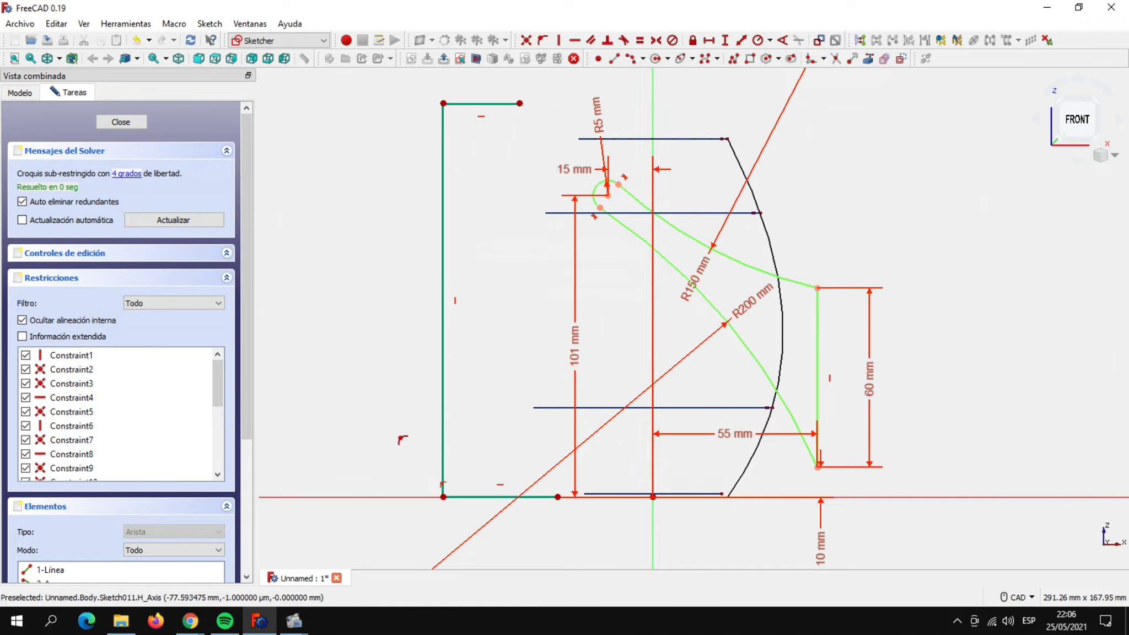
{"action": "left_click", "coordinate": [443, 315]}
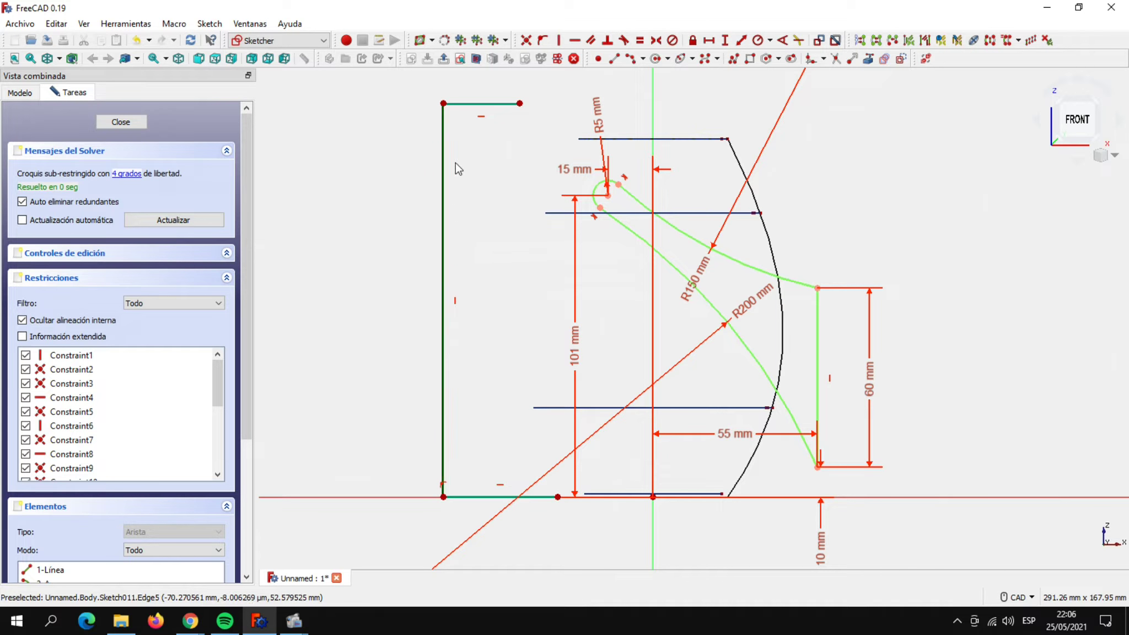
{"action": "left_click", "coordinate": [725, 40]}
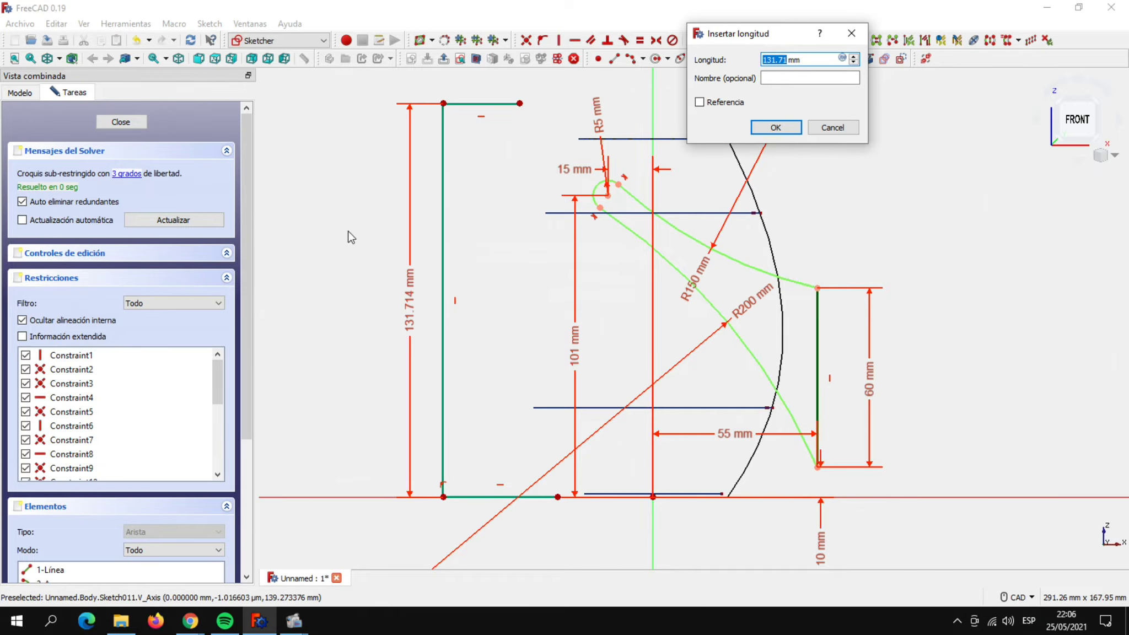
{"action": "type", "text": "140"}
{"action": "left_click", "coordinate": [772, 129]}
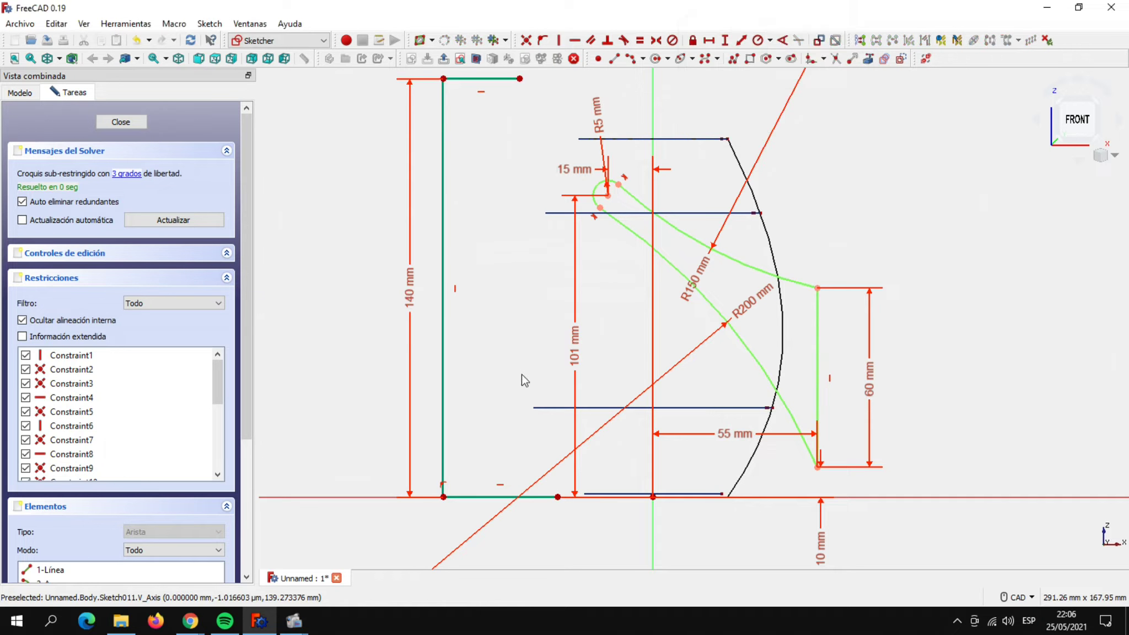
Make the bracket's bottom line 35 mm long.
{"action": "left_click", "coordinate": [471, 497]}
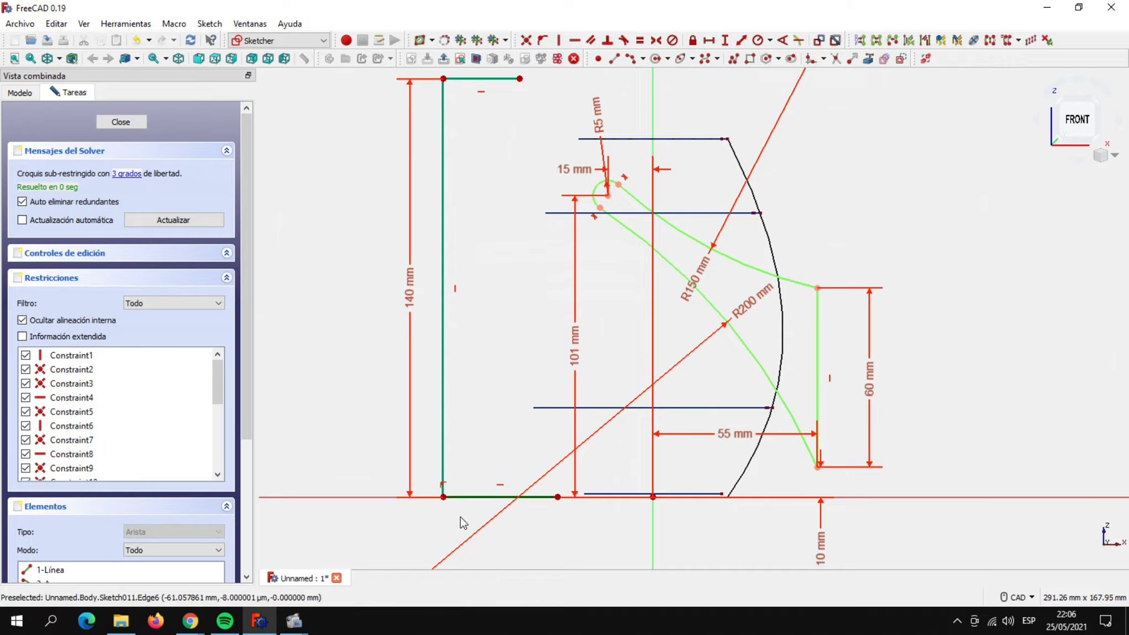
{"action": "left_click", "coordinate": [709, 41]}
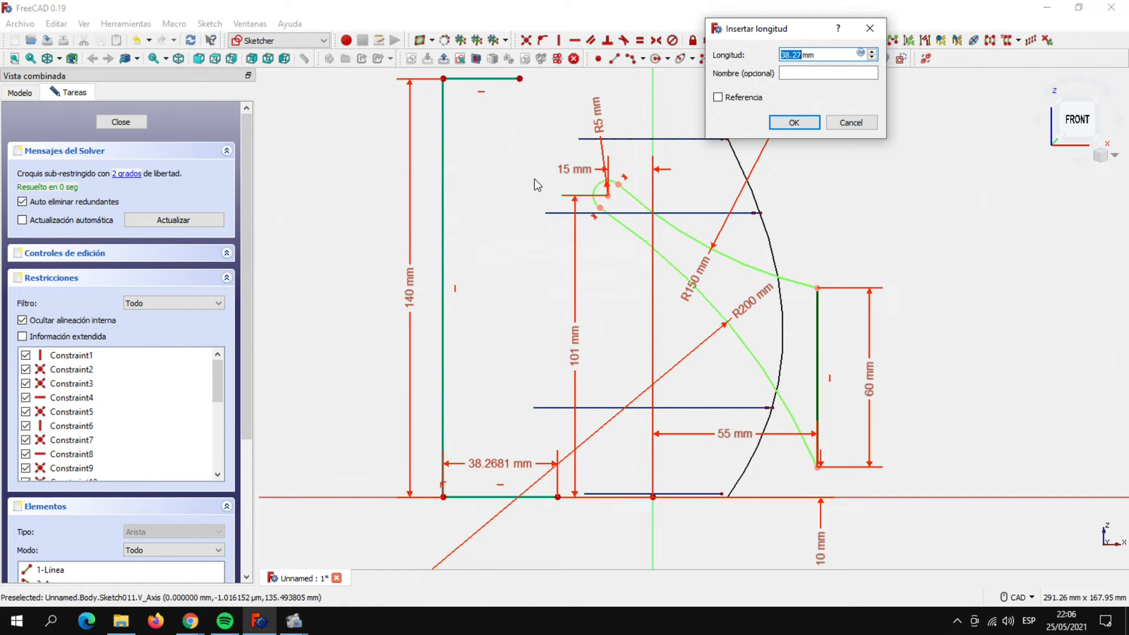
{"action": "type", "text": "35"}
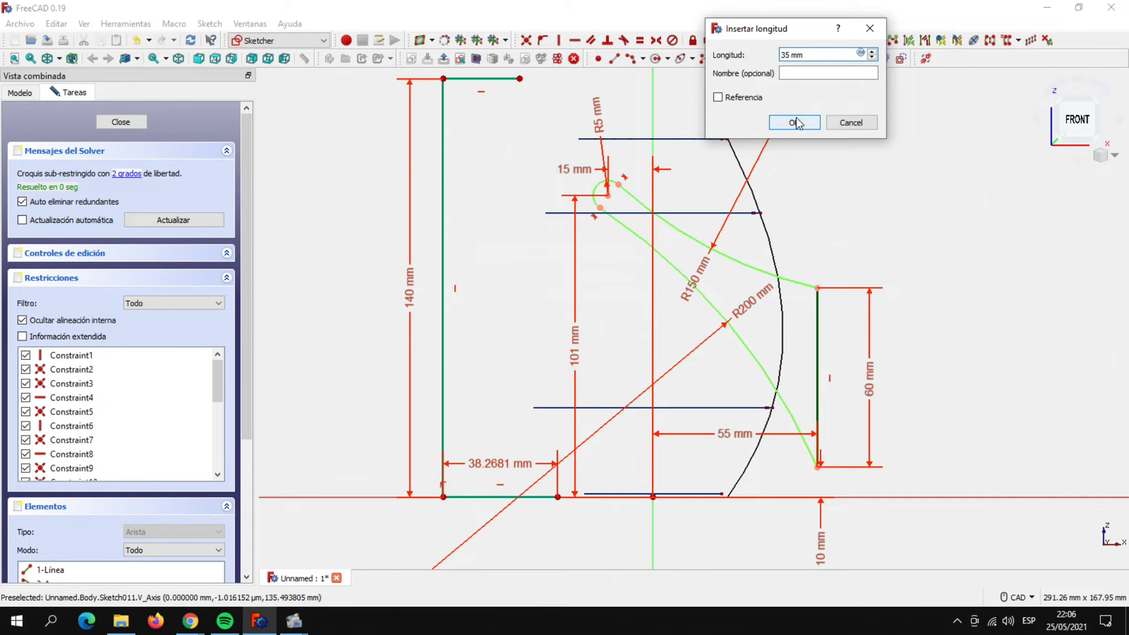
{"action": "left_click", "coordinate": [794, 122]}
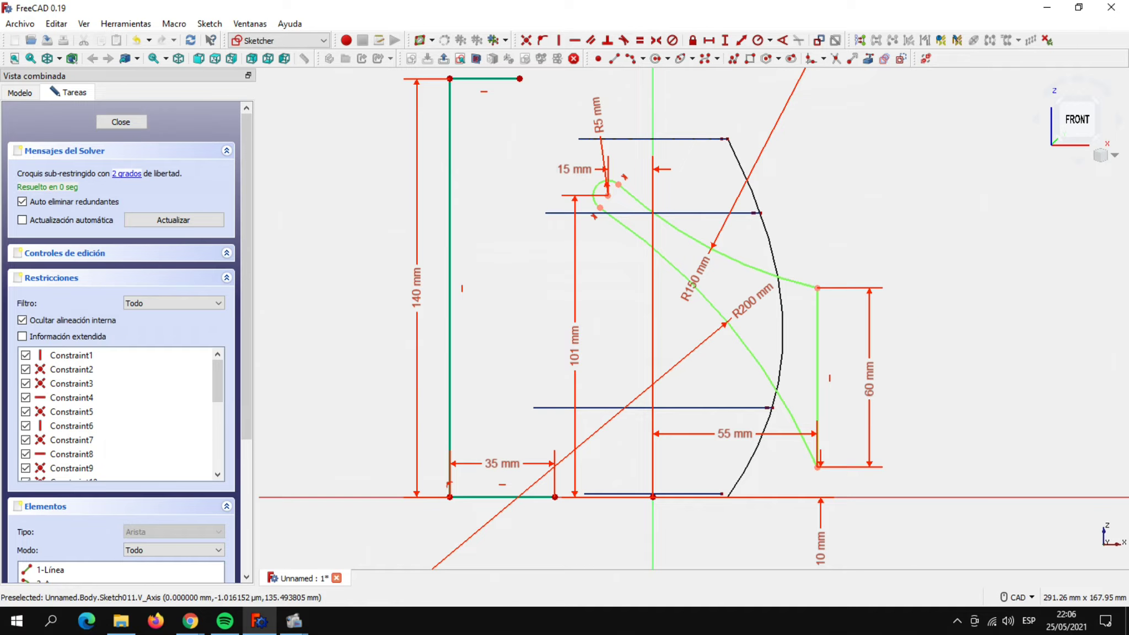
Set the bottom line's right end 30 mm horizontally from the origin.
{"action": "key", "text": "alt+Tab"}
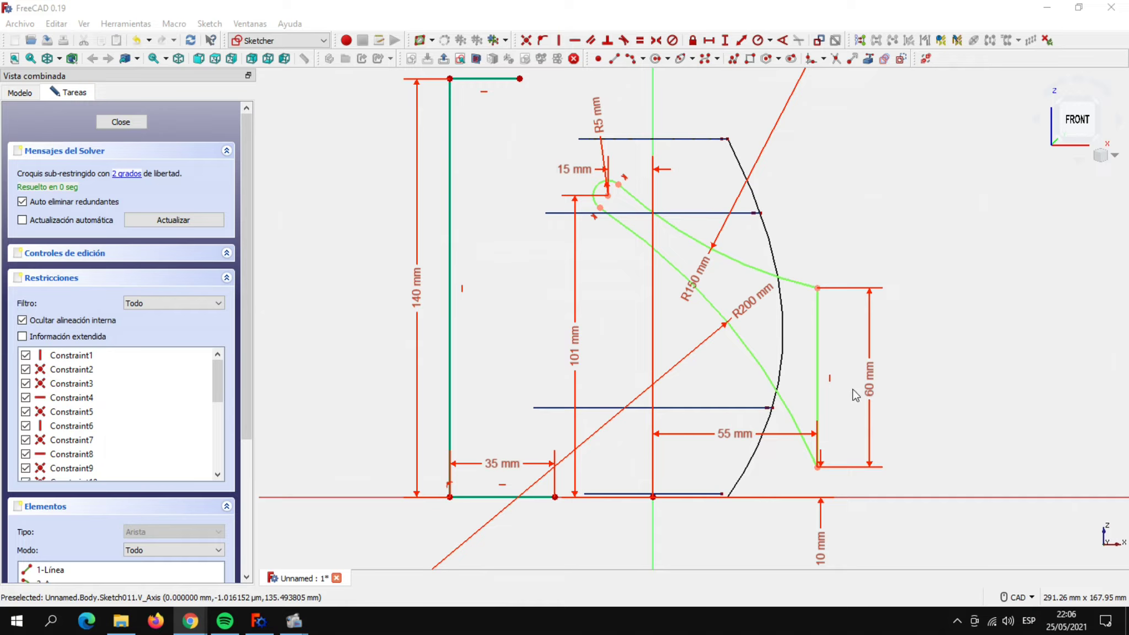
{"action": "left_click", "coordinate": [652, 499]}
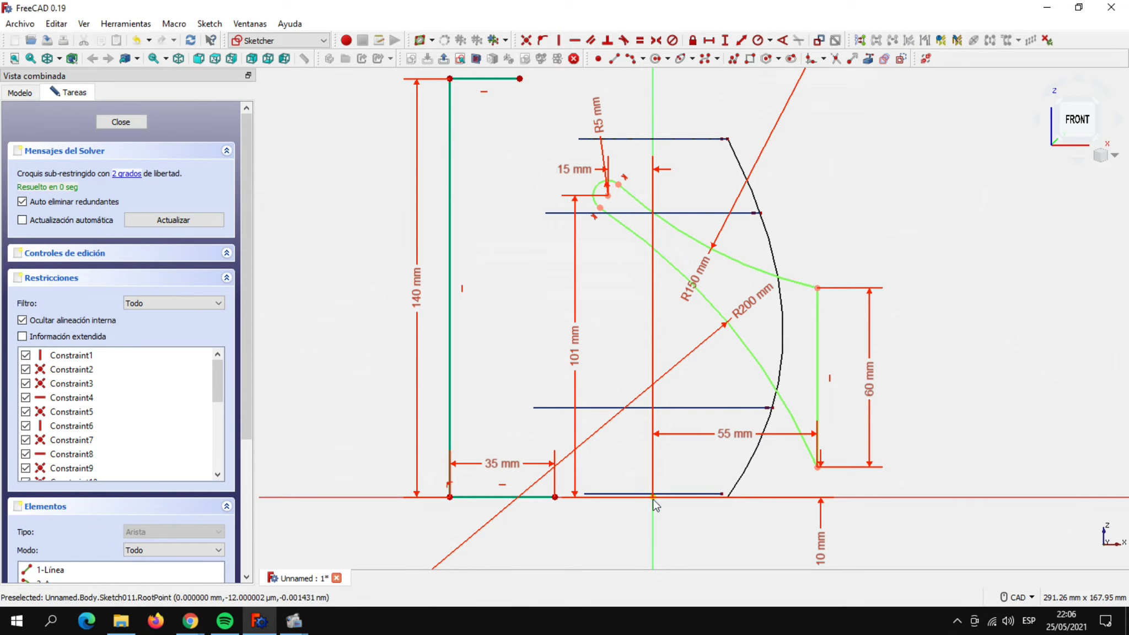
{"action": "left_click", "coordinate": [554, 497]}
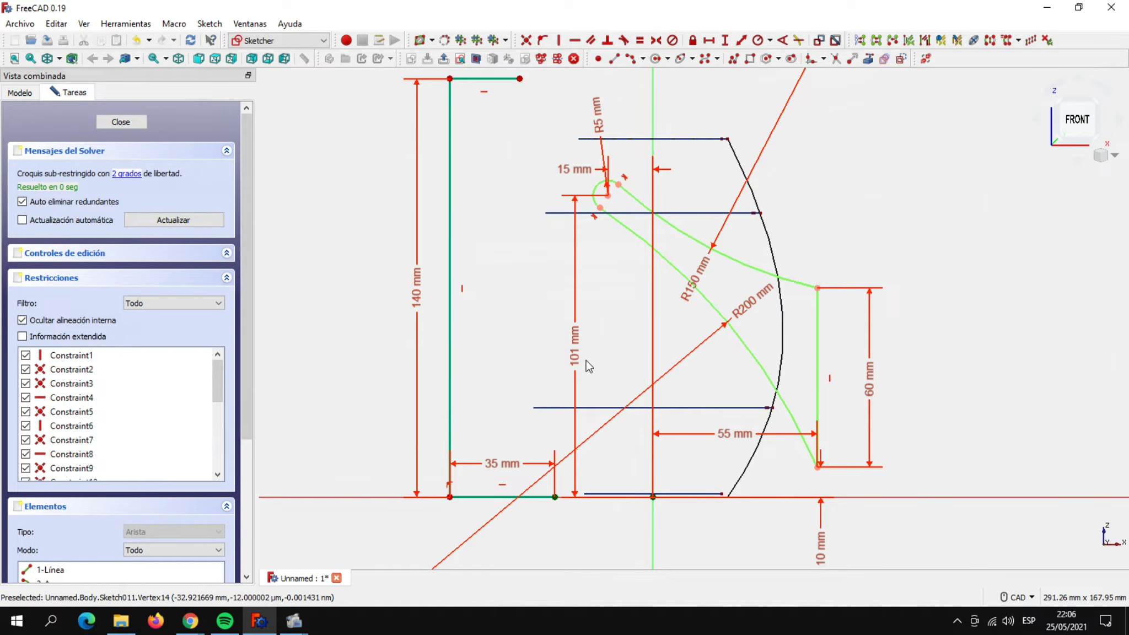
{"action": "left_click", "coordinate": [709, 41]}
{"action": "type", "text": "30"}
{"action": "key", "text": "Return"}
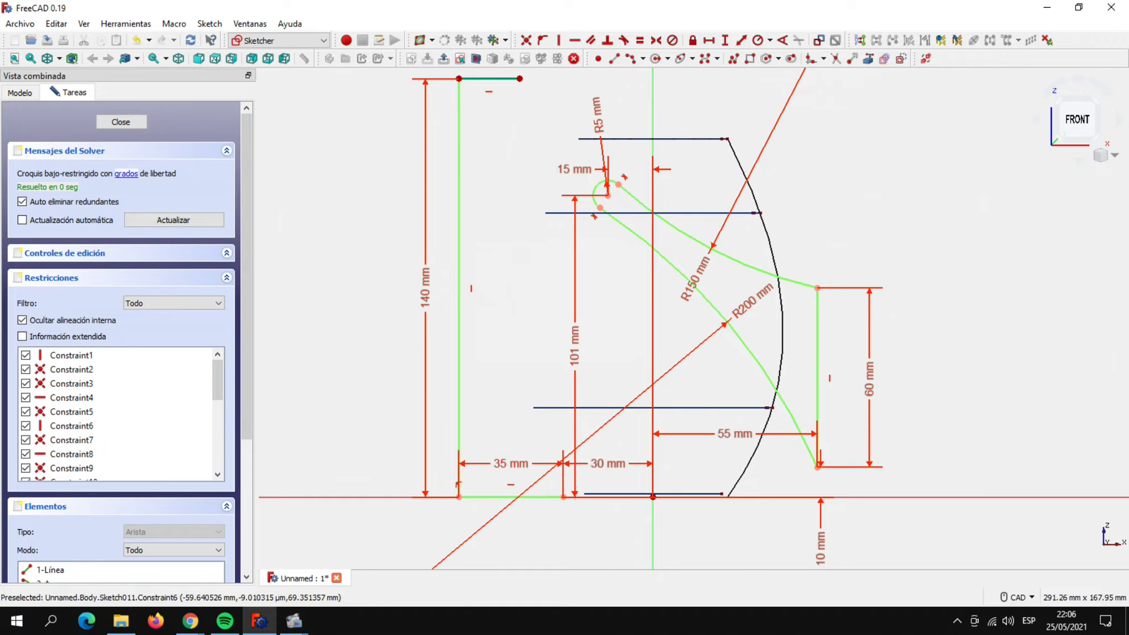
{"action": "key", "text": "alt+Tab"}
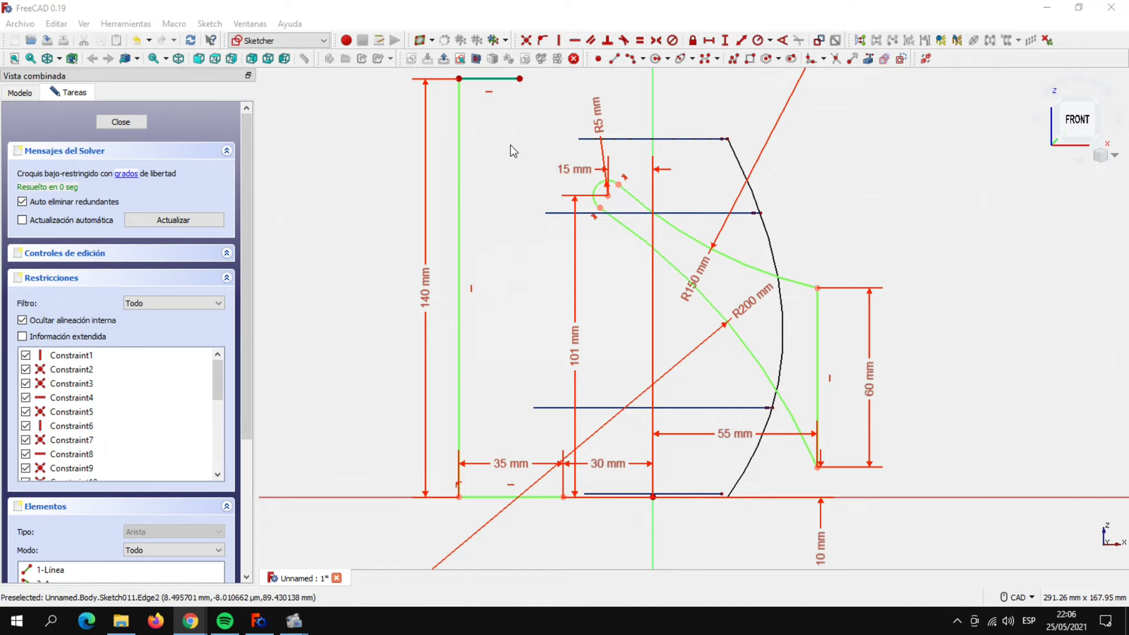
Draw a curve from the top edge's right end to the bottom edge's right end, midpoint on the vertical axis.
{"action": "left_click", "coordinate": [704, 58]}
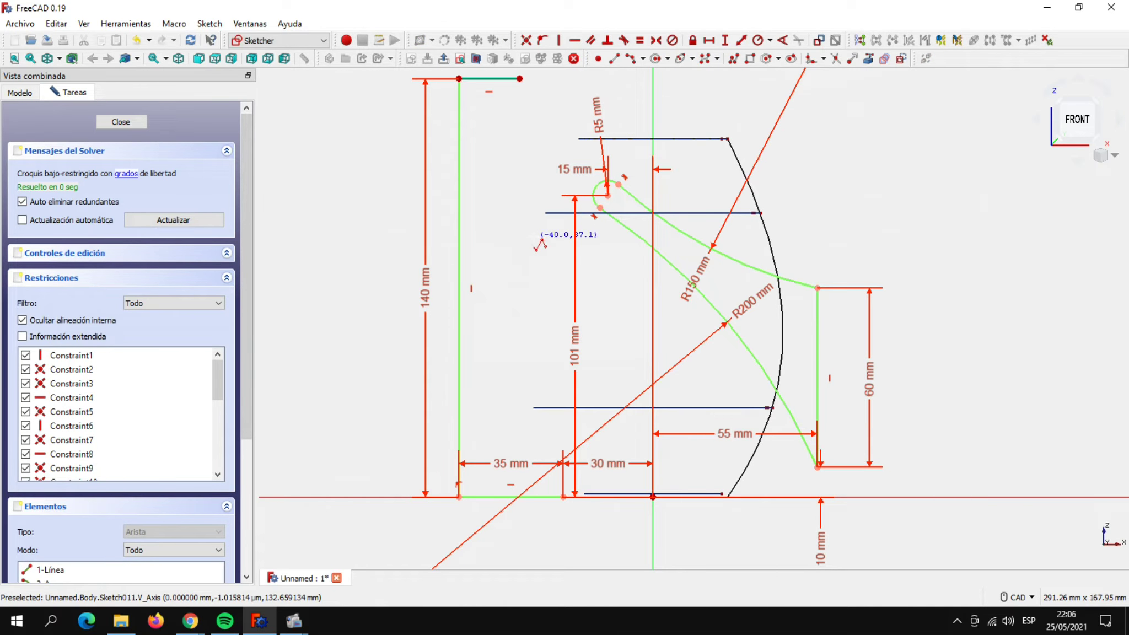
{"action": "left_click", "coordinate": [520, 79]}
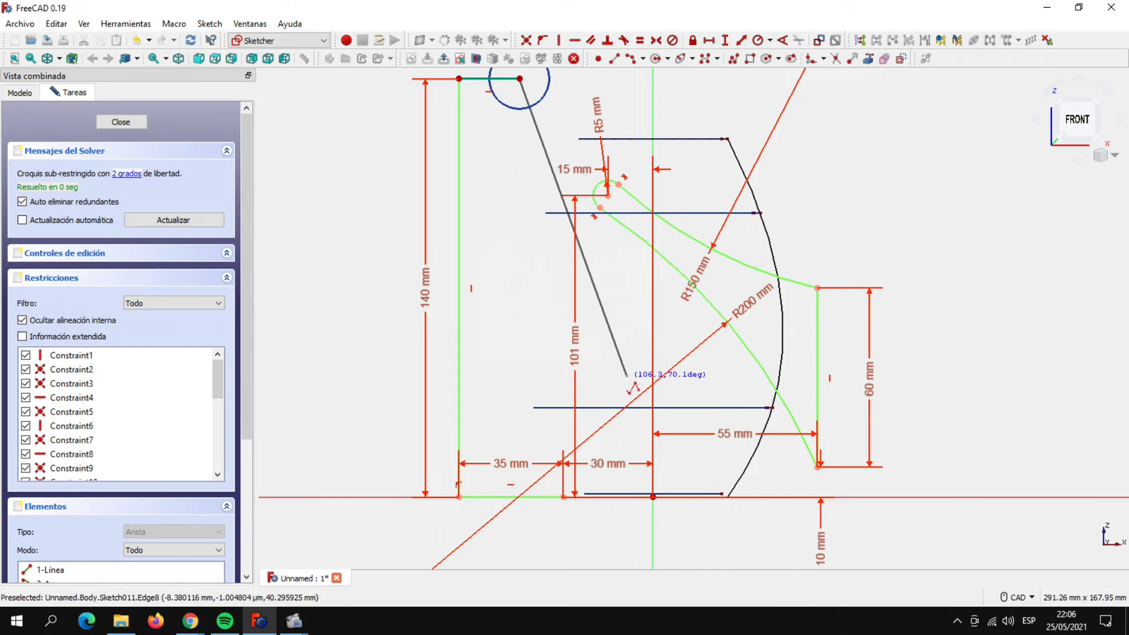
{"action": "left_click", "coordinate": [627, 375]}
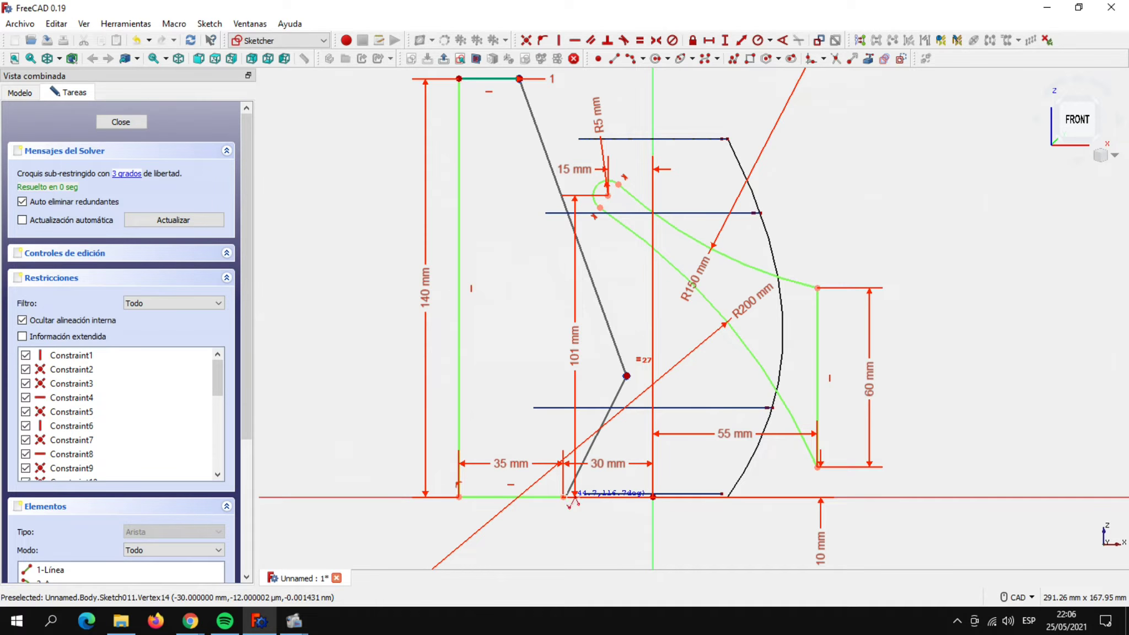
{"action": "left_click", "coordinate": [564, 497]}
{"action": "right_click", "coordinate": [620, 554]}
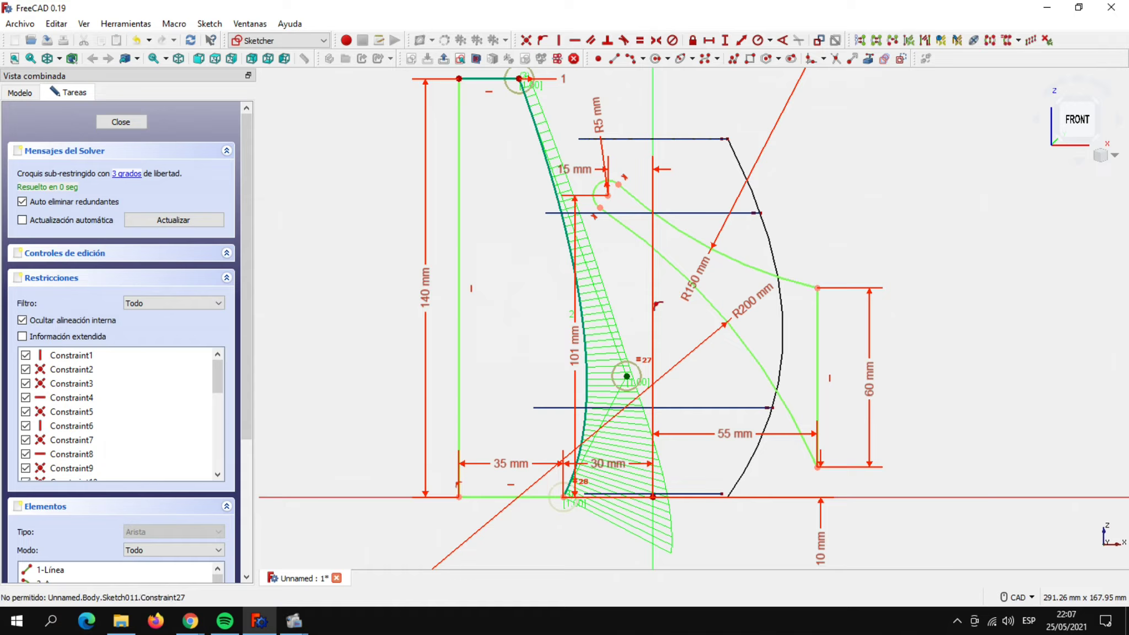
{"action": "left_click", "coordinate": [661, 128]}
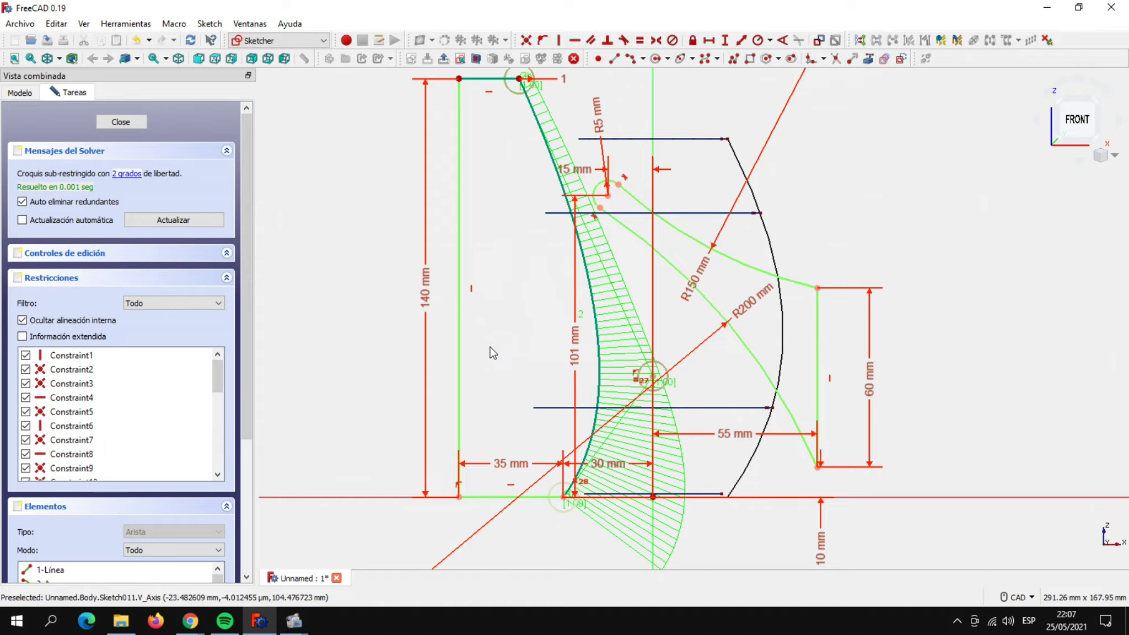
{"action": "middle_click_drag", "start_coordinate": [516, 330], "coordinate": [517, 351]}
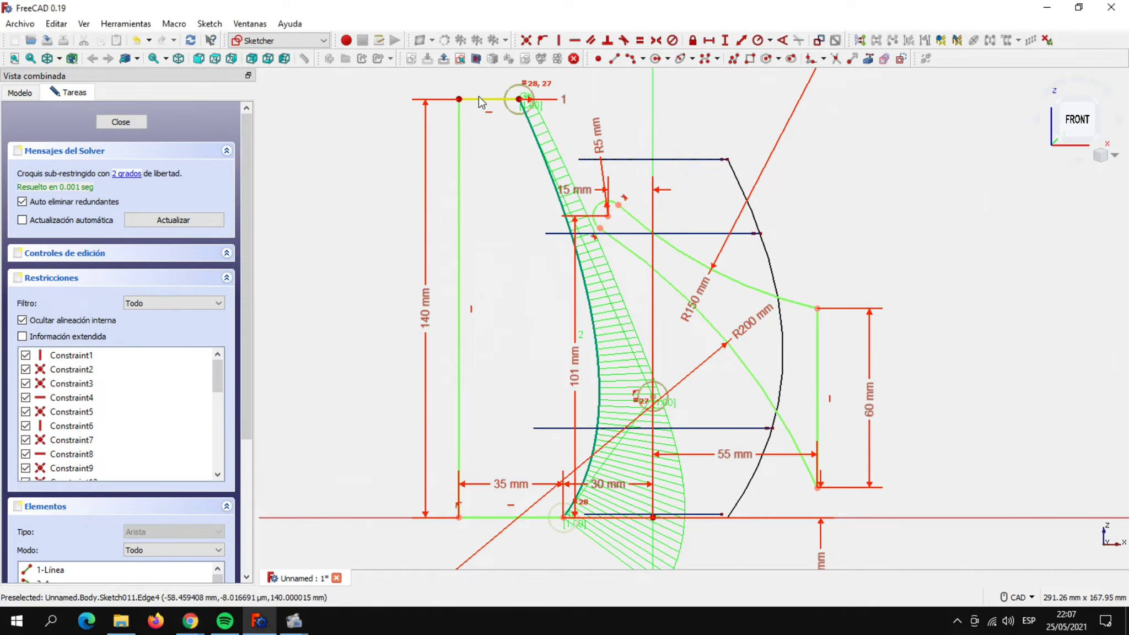
Make the top edge 20 mm long and set the curve's midpoint 20 mm high.
{"action": "left_click", "coordinate": [708, 40]}
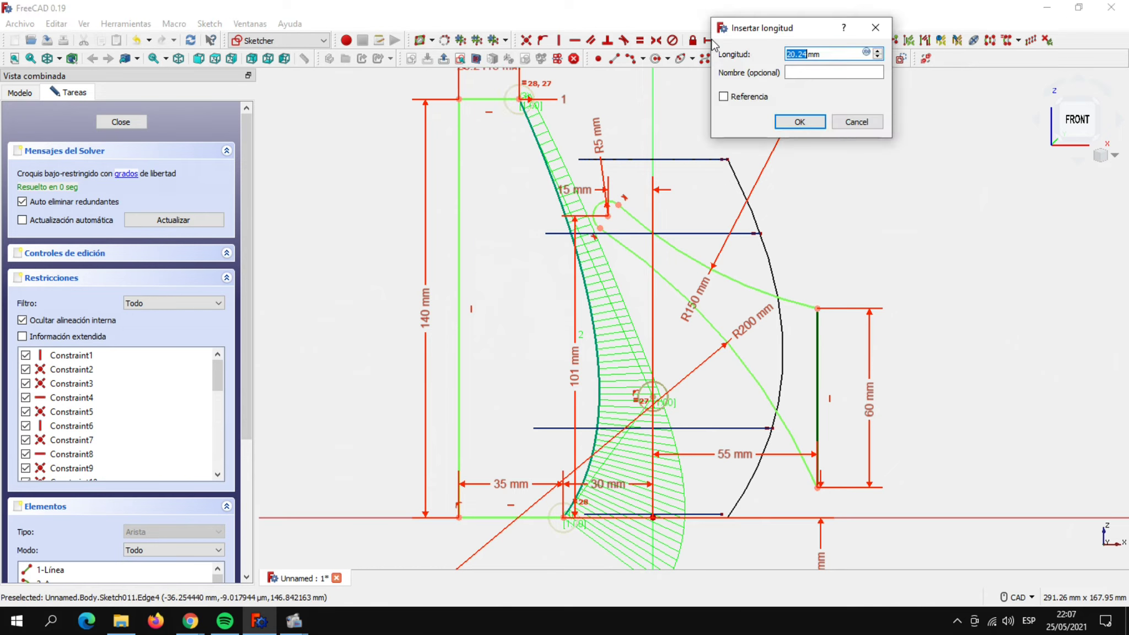
{"action": "type", "text": "20"}
{"action": "key", "text": "Return"}
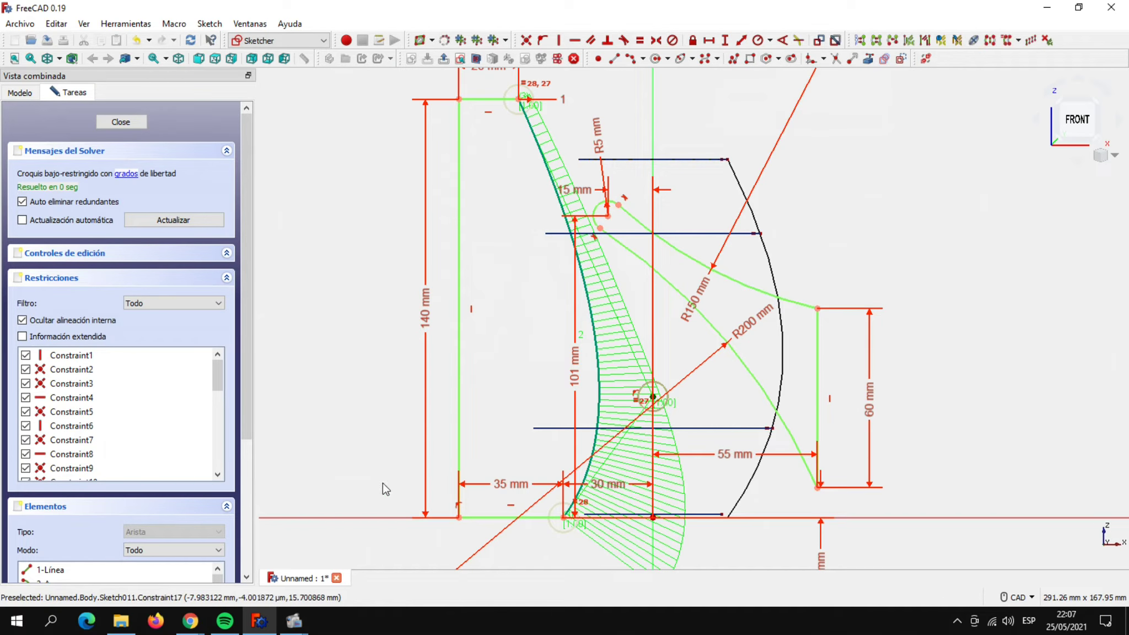
{"action": "left_click", "coordinate": [384, 522]}
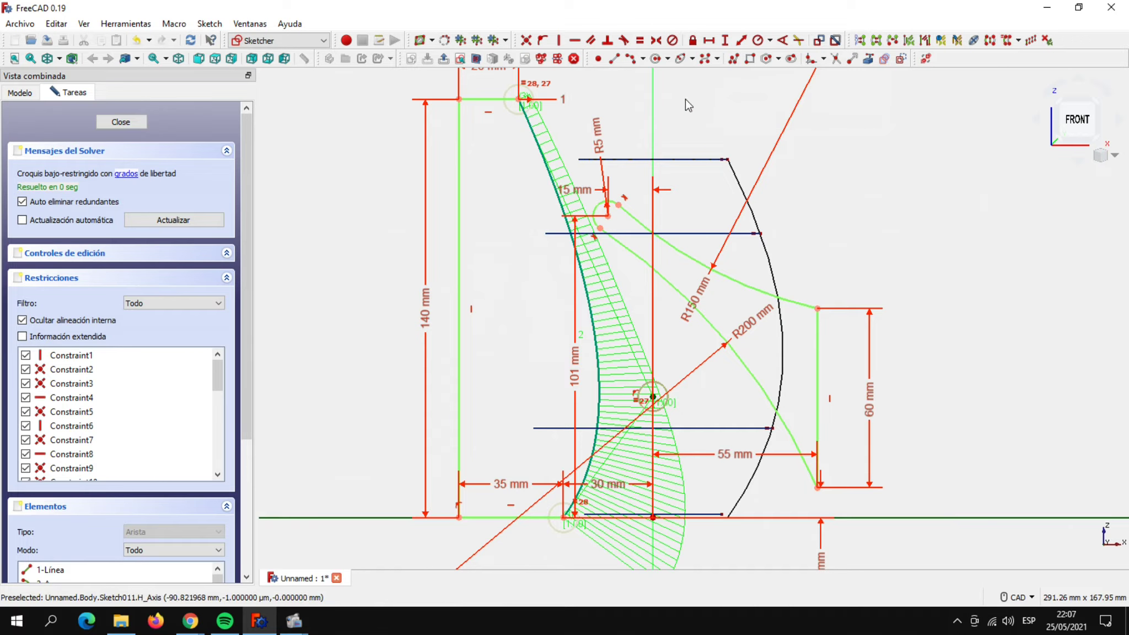
{"action": "left_click", "coordinate": [726, 42]}
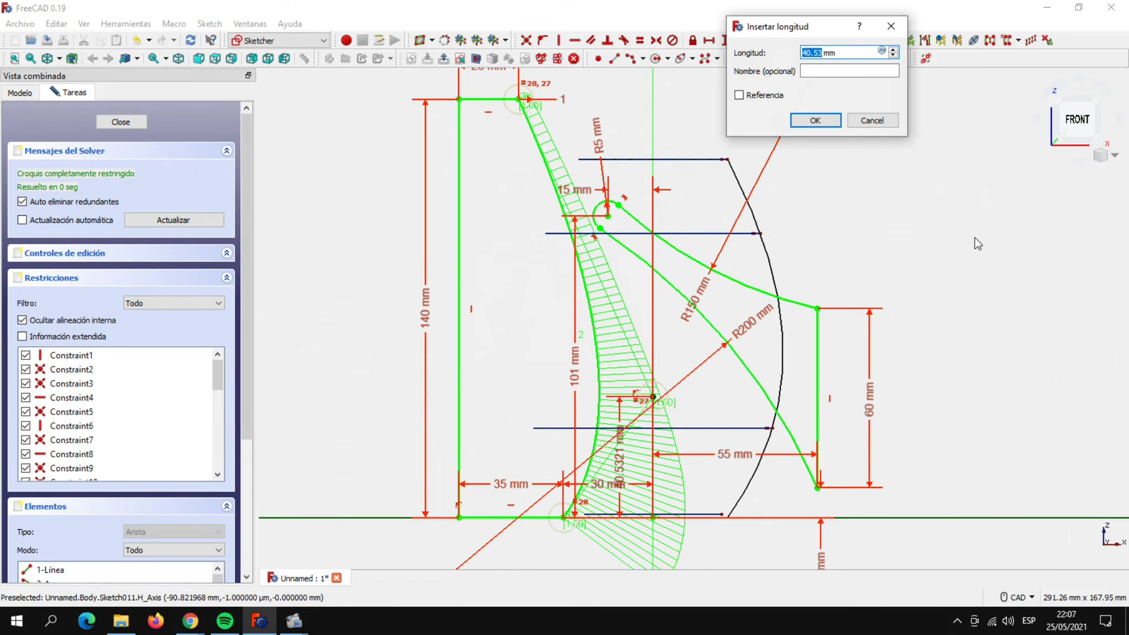
{"action": "type", "text": "20"}
{"action": "left_click", "coordinate": [818, 125]}
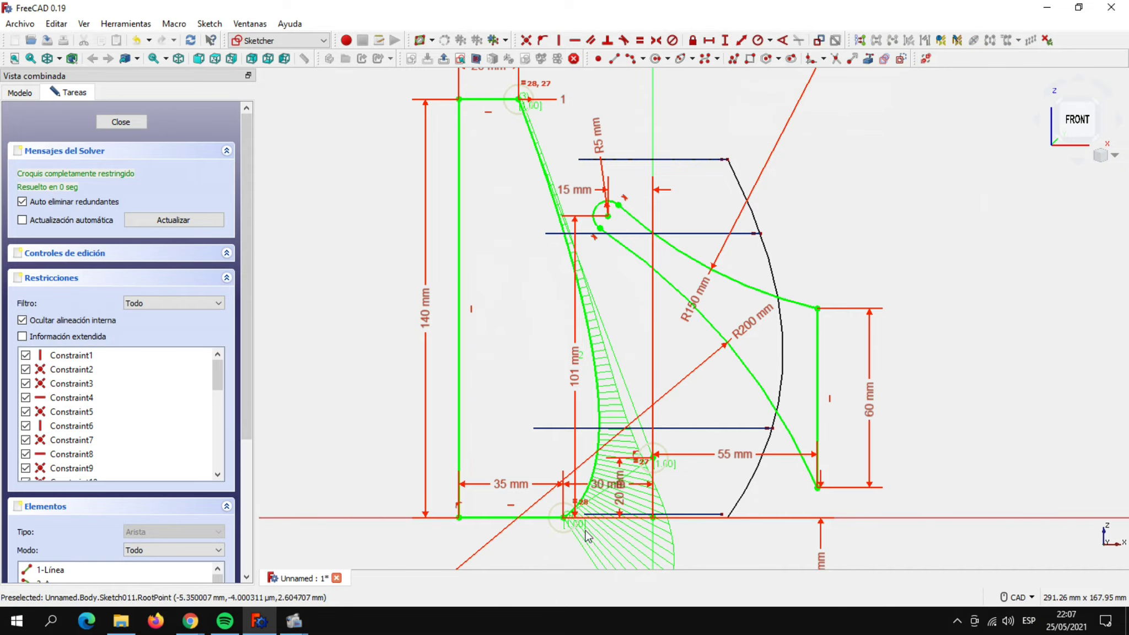
{"action": "scroll", "coordinate": [509, 339], "scroll_direction": "down", "scroll_amount": 2}
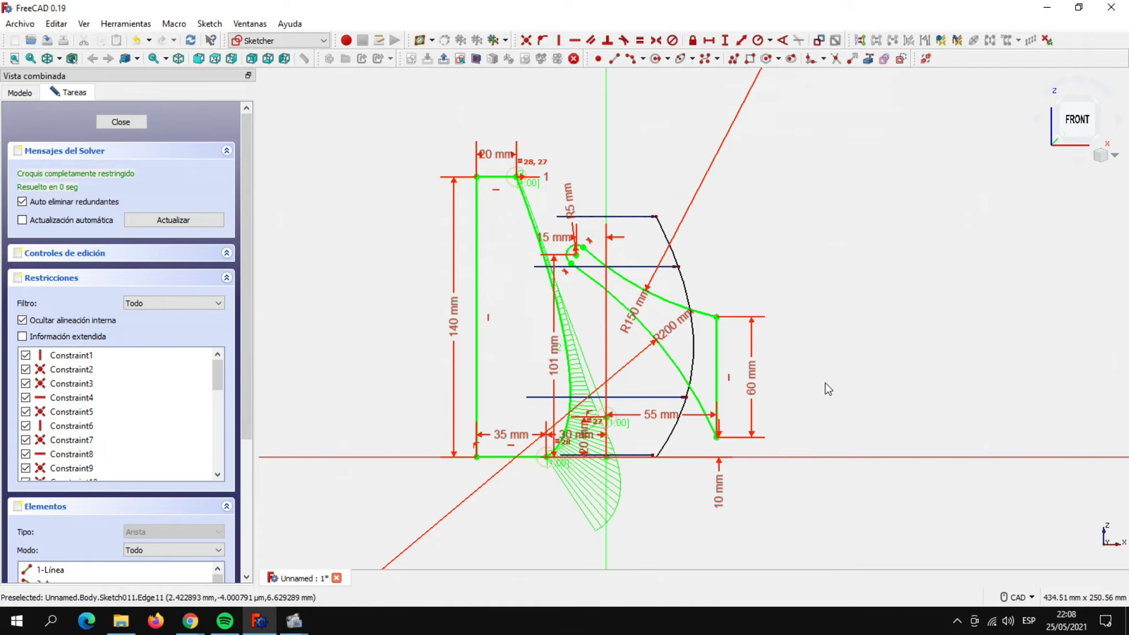
{"action": "scroll", "coordinate": [852, 330], "scroll_direction": "up", "scroll_amount": 1}
{"action": "middle_click_drag", "start_coordinate": [852, 333], "coordinate": [942, 343]}
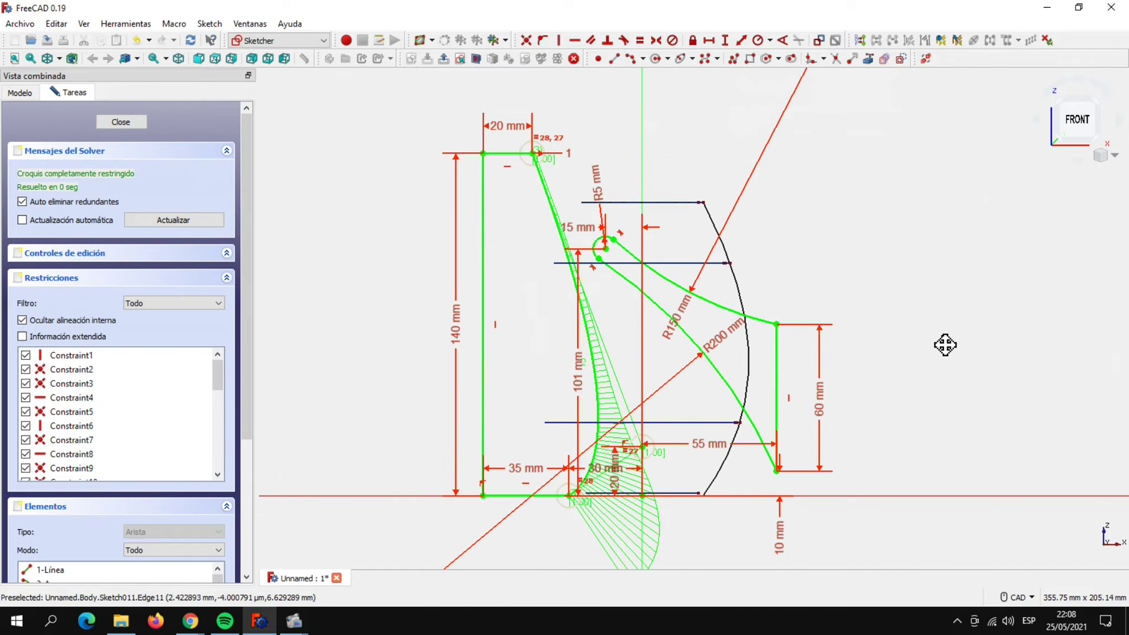
Close the sketch and show the model as Flat Lines.
{"action": "left_click", "coordinate": [126, 122]}
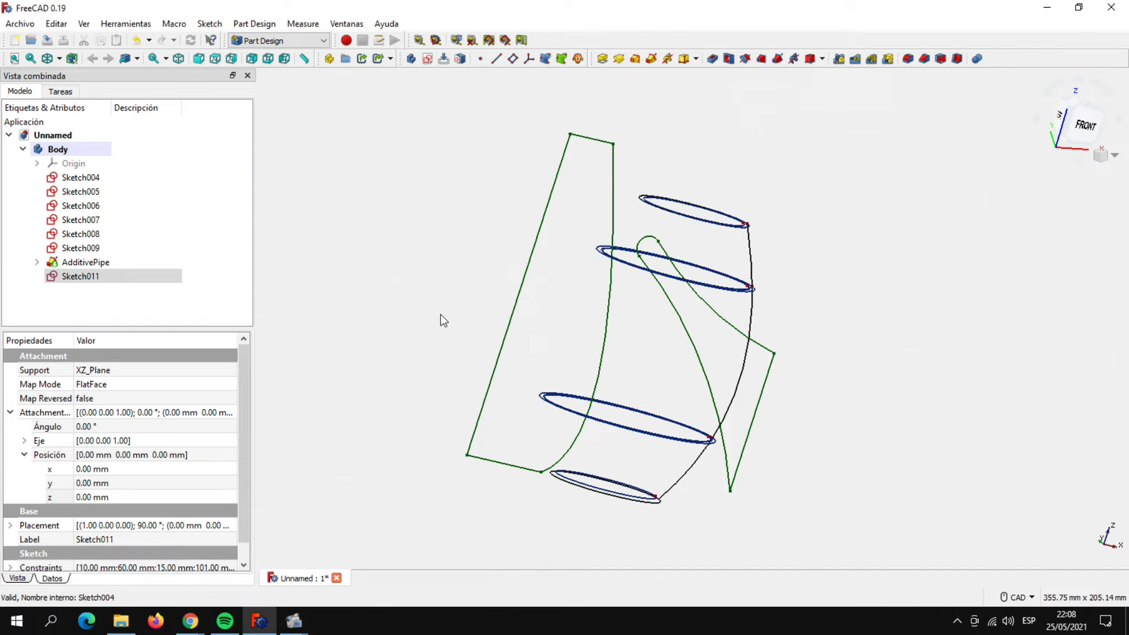
{"action": "left_click", "coordinate": [63, 58]}
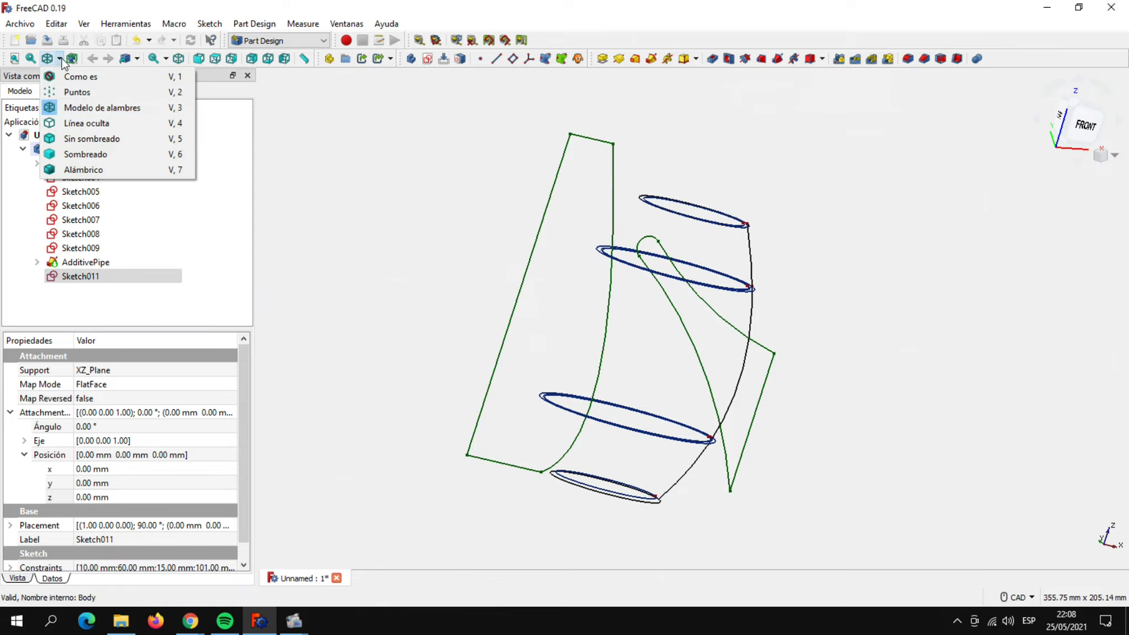
{"action": "left_click", "coordinate": [100, 171]}
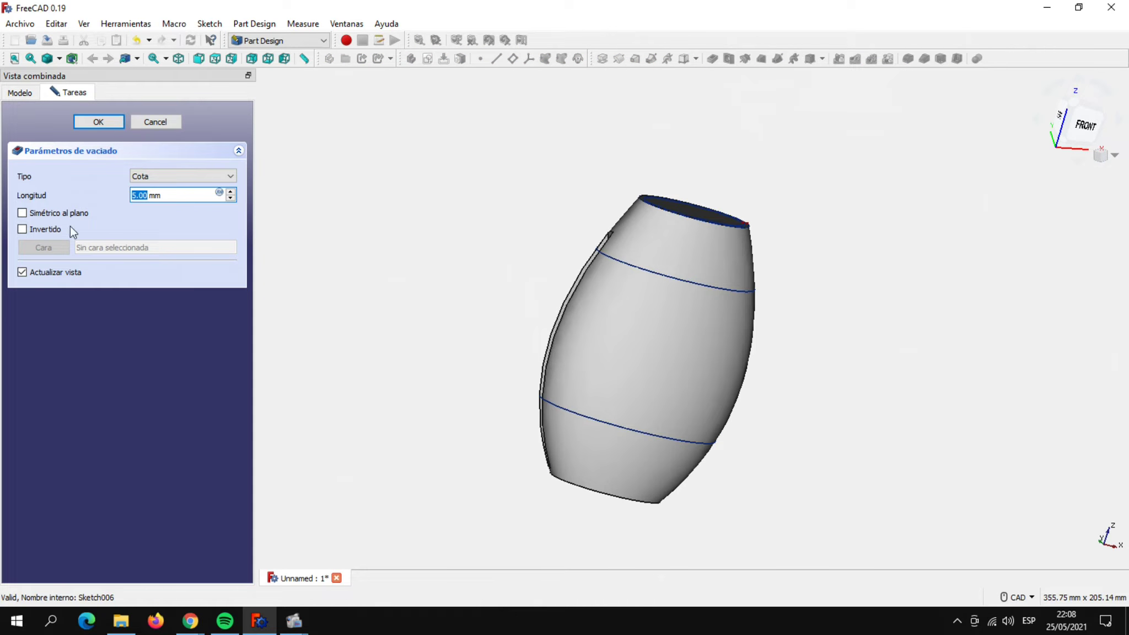
Make the pocket symmetric to the plane with 100 mm length and confirm it.
{"action": "left_click", "coordinate": [22, 213]}
{"action": "double_click", "coordinate": [173, 197]}
{"action": "type", "text": "100"}
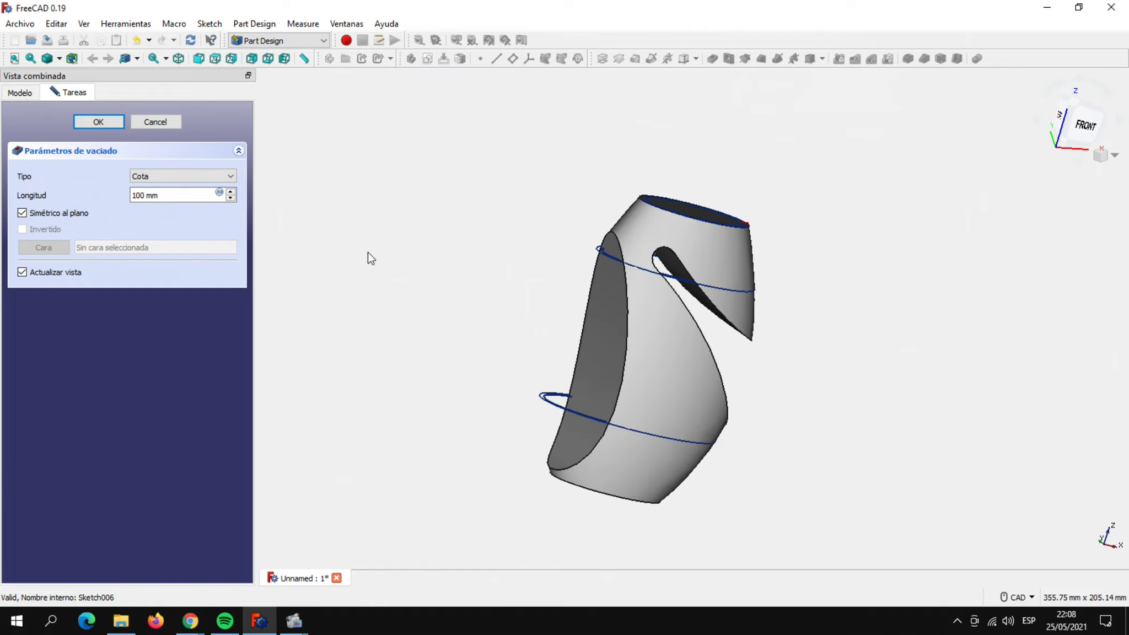
{"action": "mouse_move", "coordinate": [902, 405]}
{"action": "middle_mouse_down"}
{"action": "mouse_move", "coordinate": [864, 383]}
{"action": "mouse_move", "coordinate": [836, 396]}
{"action": "mouse_move", "coordinate": [897, 408]}
{"action": "mouse_move", "coordinate": [874, 423]}
{"action": "mouse_move", "coordinate": [804, 405]}
{"action": "middle_mouse_up"}
{"action": "left_click", "coordinate": [82, 122]}
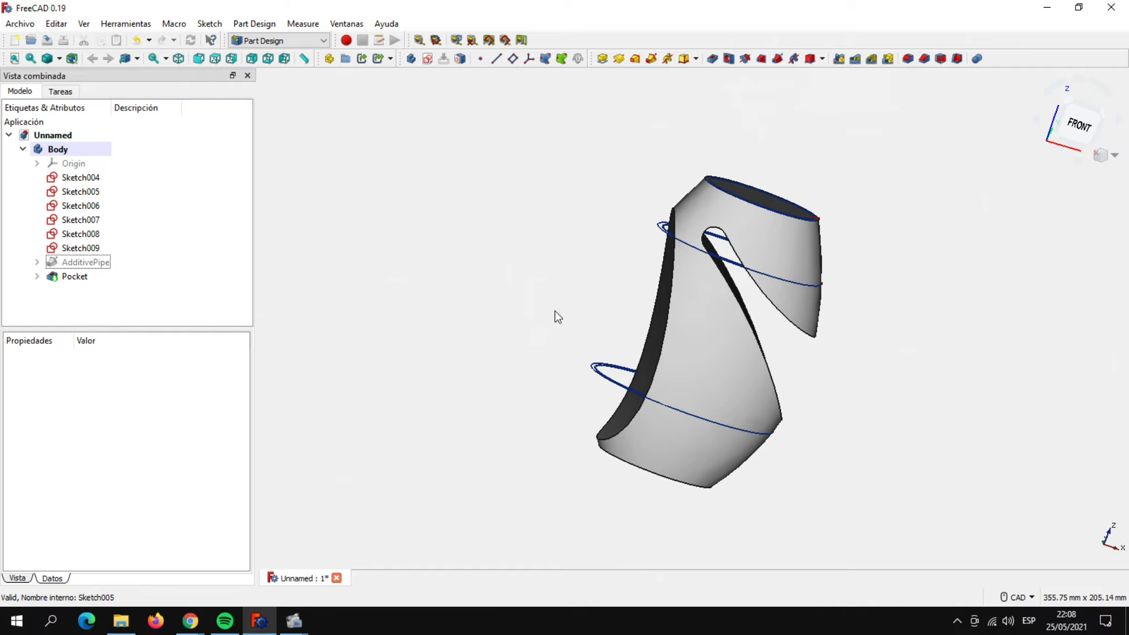
{"action": "scroll", "coordinate": [555, 310], "scroll_direction": "down", "scroll_amount": 1}
{"action": "middle_click_drag", "start_coordinate": [566, 290], "coordinate": [518, 296]}
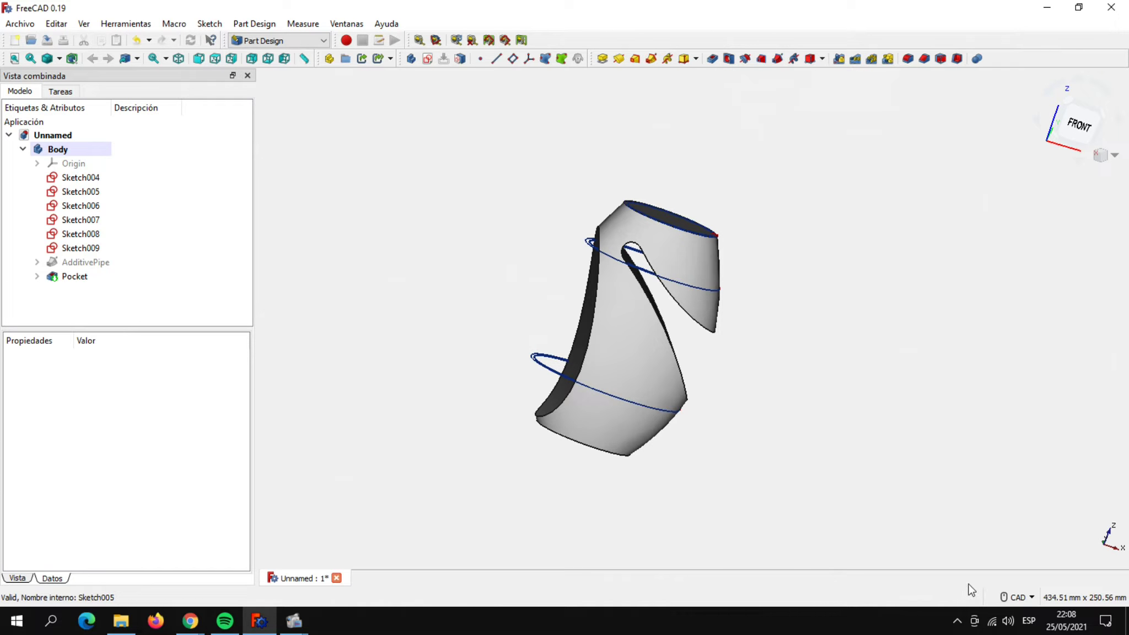
{"action": "key", "text": "alt+Tab"}
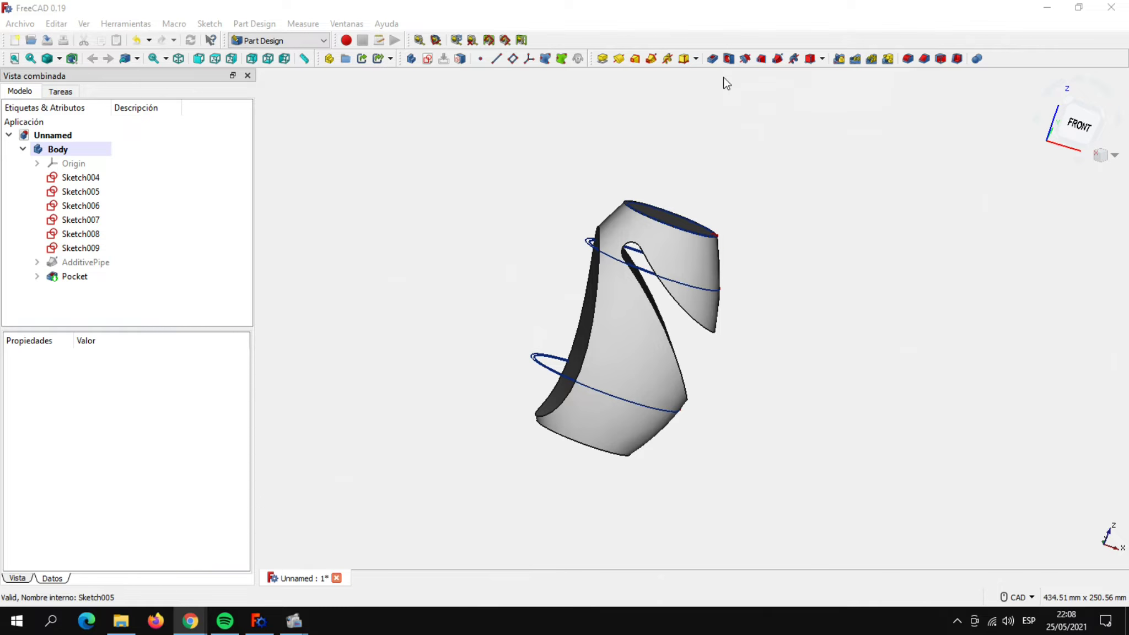
Create a new sketch, Sketch012, on the XZ_Plane.
{"action": "left_click", "coordinate": [428, 59]}
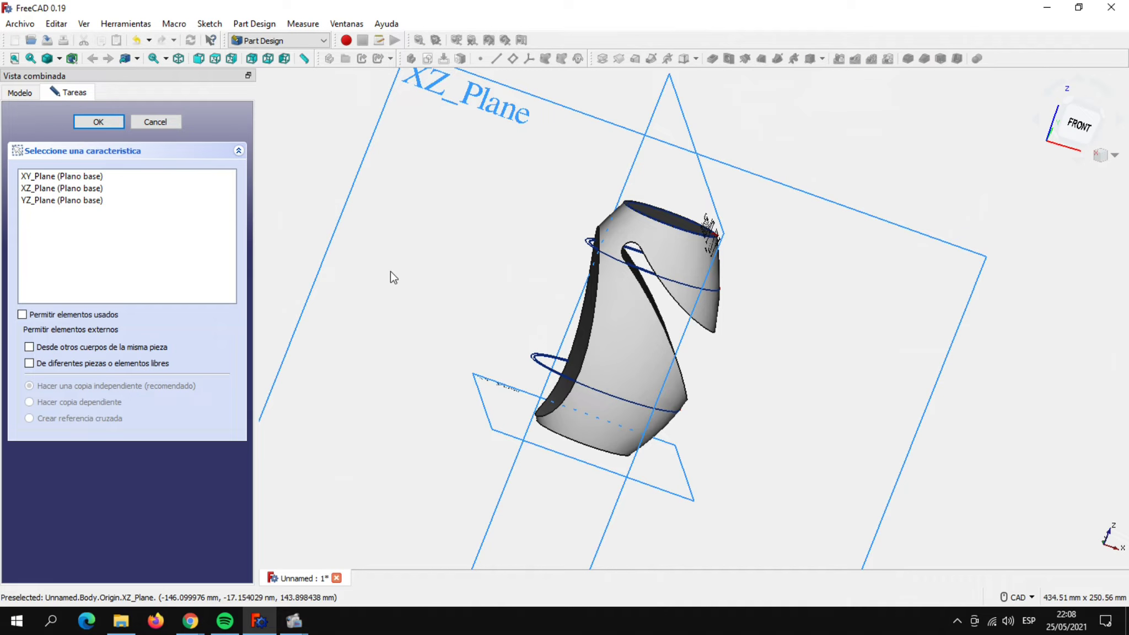
{"action": "left_click", "coordinate": [97, 192]}
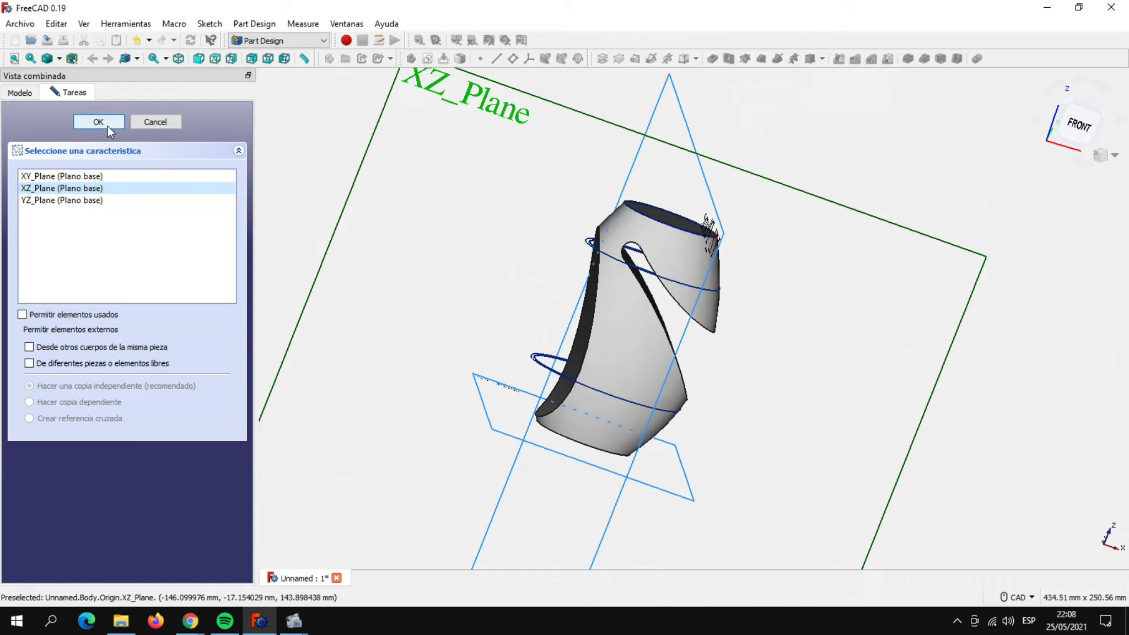
{"action": "left_click", "coordinate": [107, 124]}
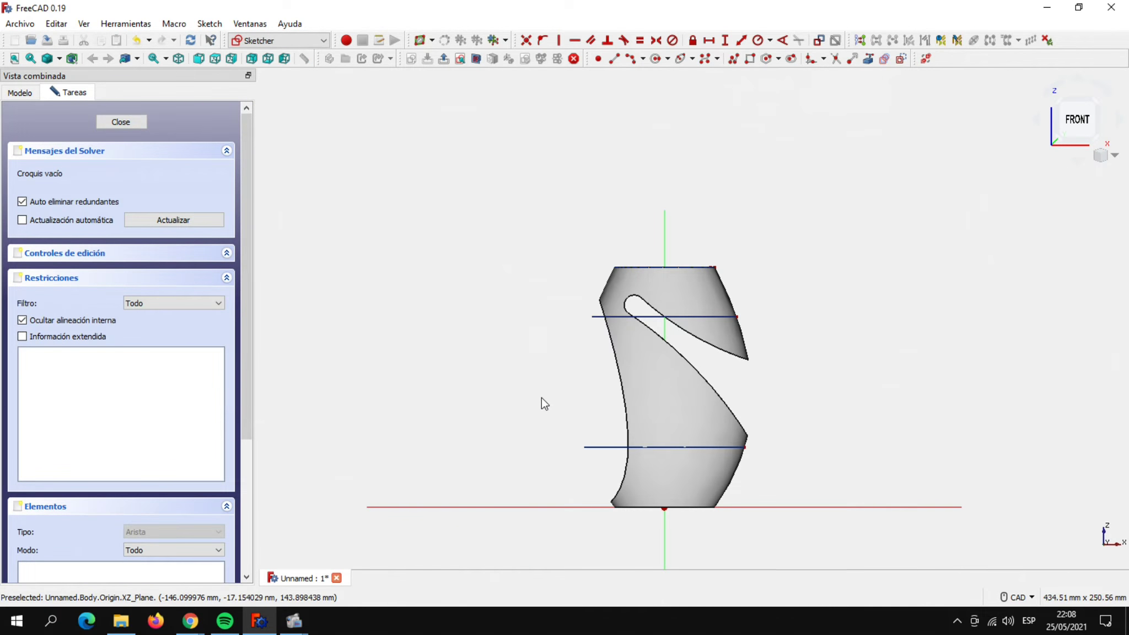
Zoom in on the vase and switch the draw style to Wireframe.
{"action": "scroll", "coordinate": [541, 397], "scroll_direction": "up", "scroll_amount": 1}
{"action": "scroll", "coordinate": [496, 369], "scroll_direction": "up", "scroll_amount": 1}
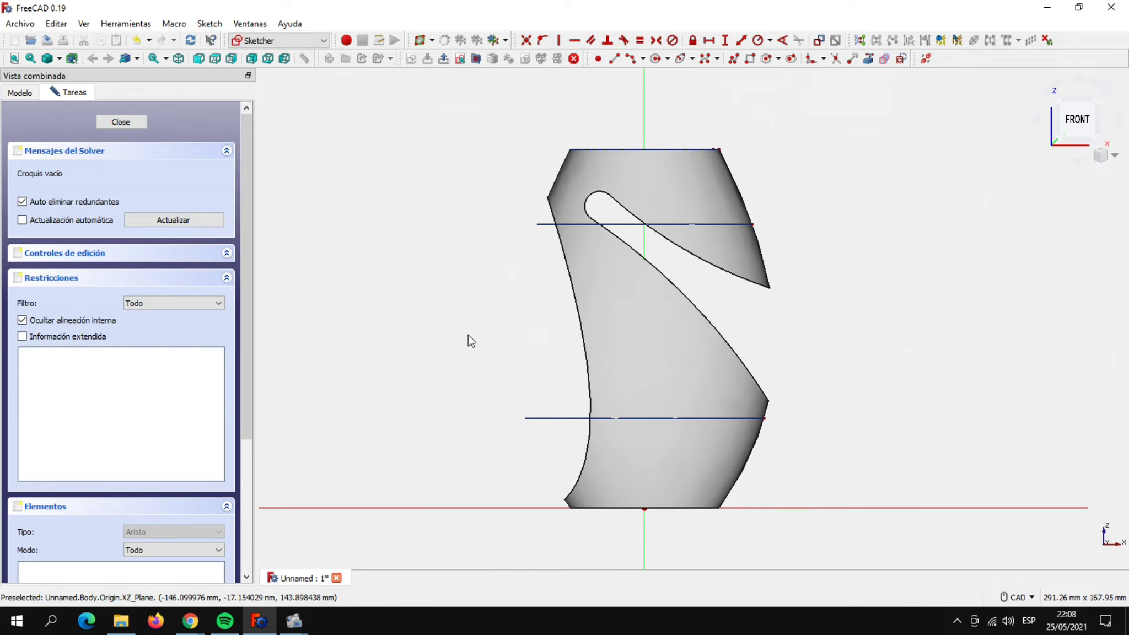
{"action": "scroll", "coordinate": [468, 334], "scroll_direction": "up", "scroll_amount": 1}
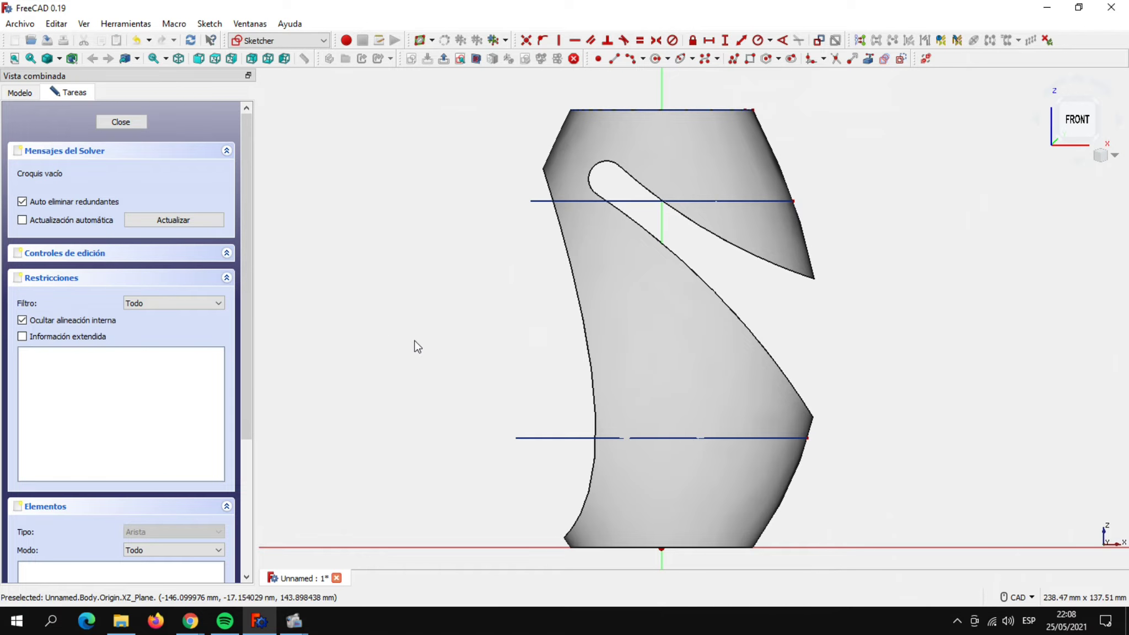
{"action": "left_click", "coordinate": [58, 57]}
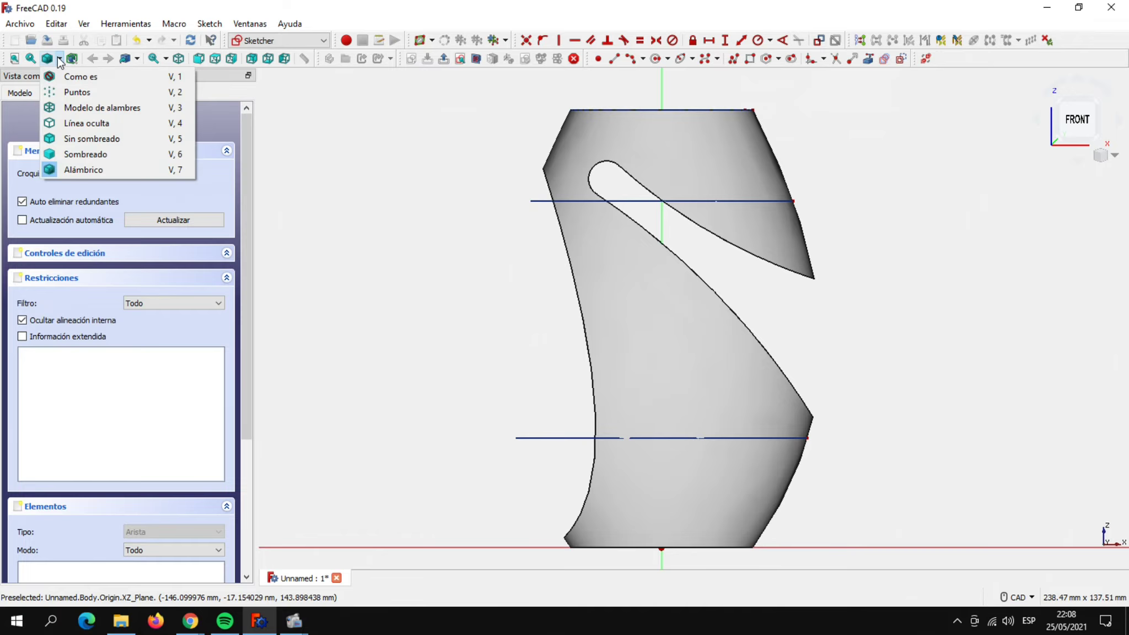
{"action": "left_click", "coordinate": [85, 108]}
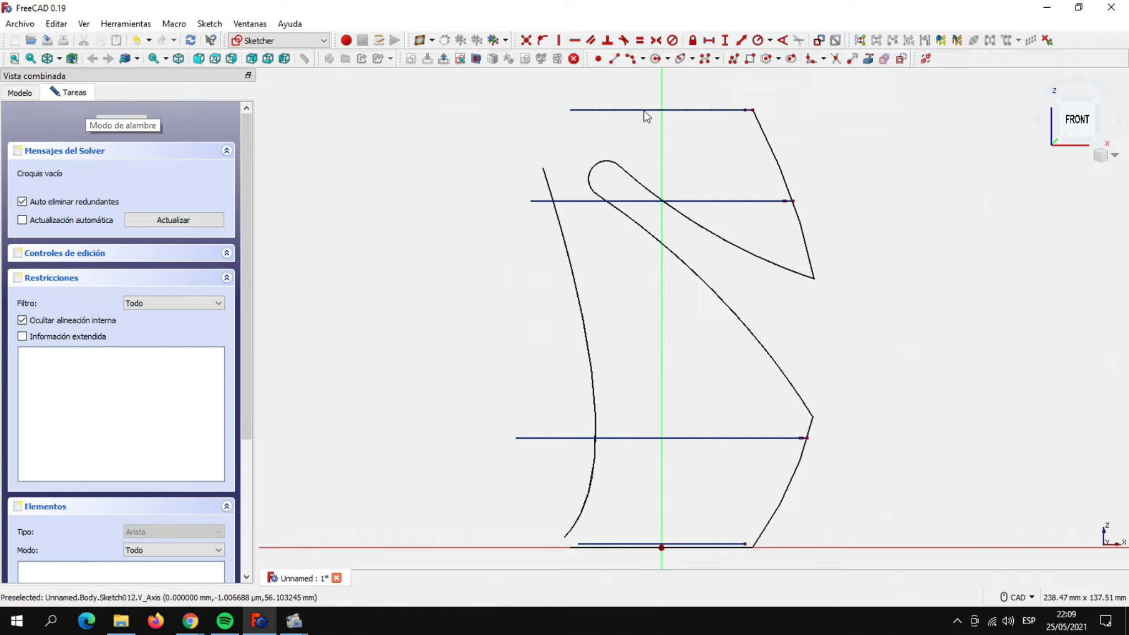
Draw a vertical line and constrain its length to 119 mm.
{"action": "left_click", "coordinate": [613, 58]}
{"action": "left_click", "coordinate": [696, 122]}
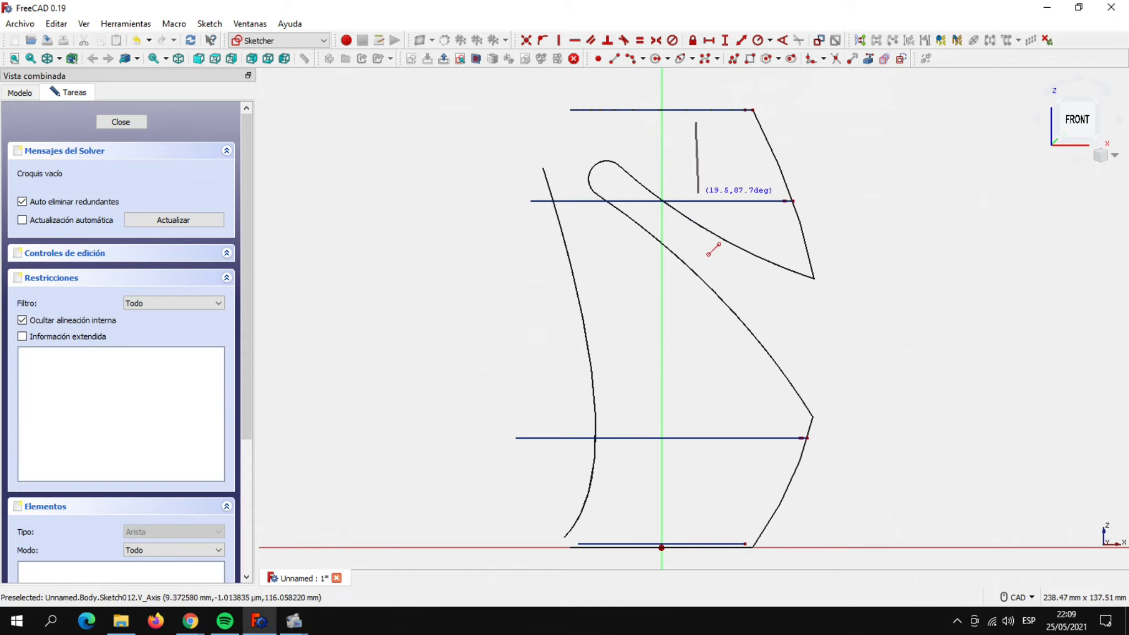
{"action": "left_click", "coordinate": [694, 510]}
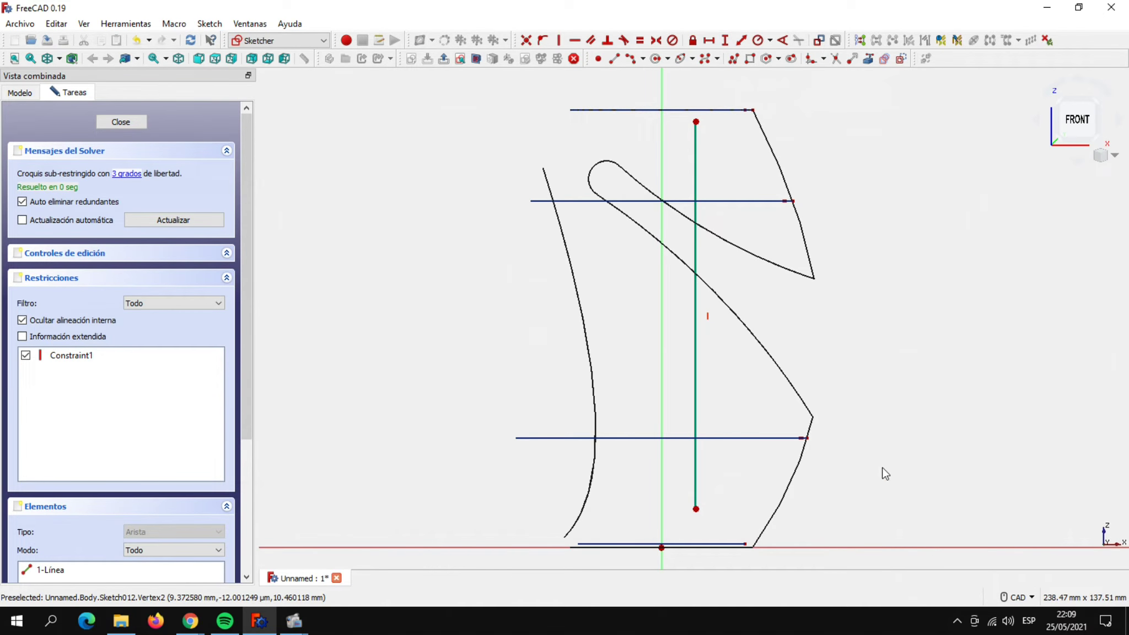
{"action": "left_click", "coordinate": [695, 346]}
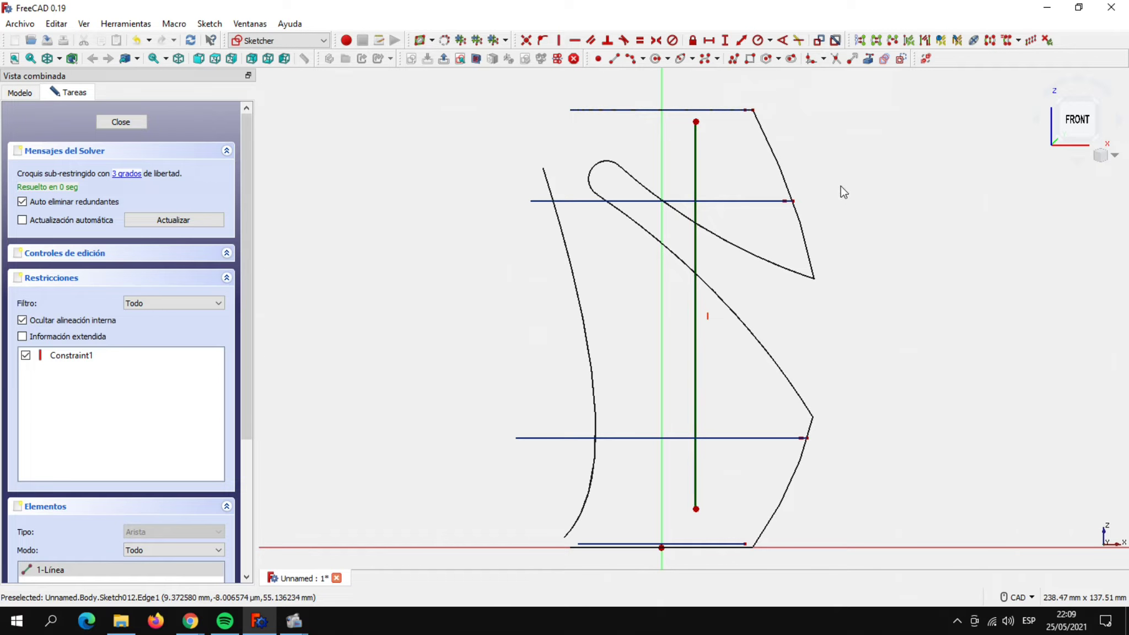
{"action": "left_click", "coordinate": [724, 40]}
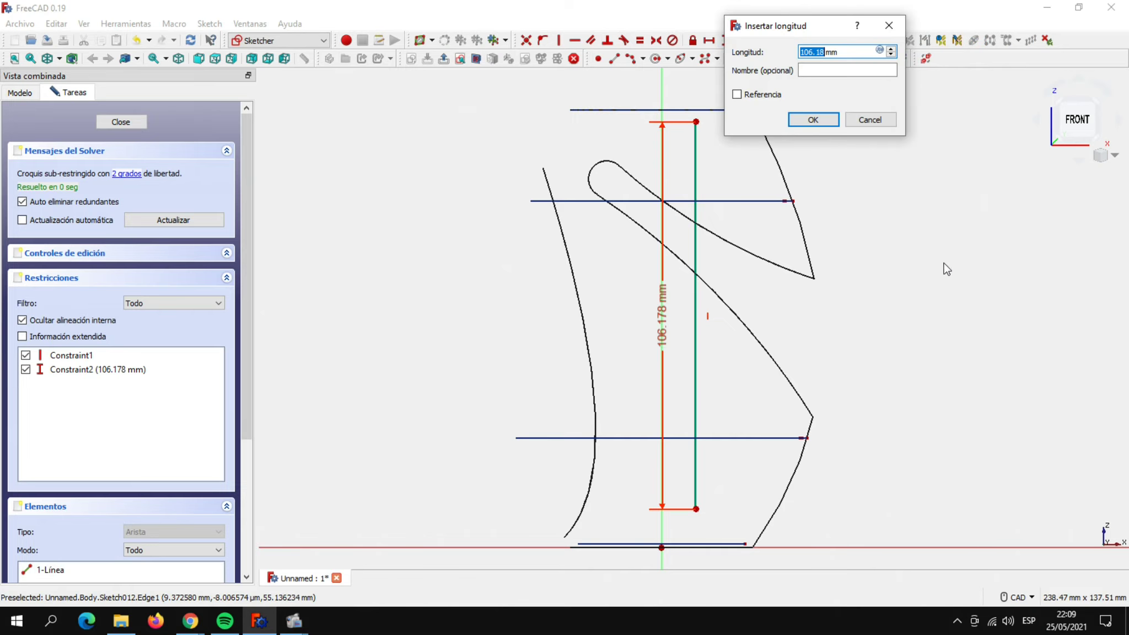
{"action": "type", "text": "119"}
{"action": "left_click", "coordinate": [821, 120]}
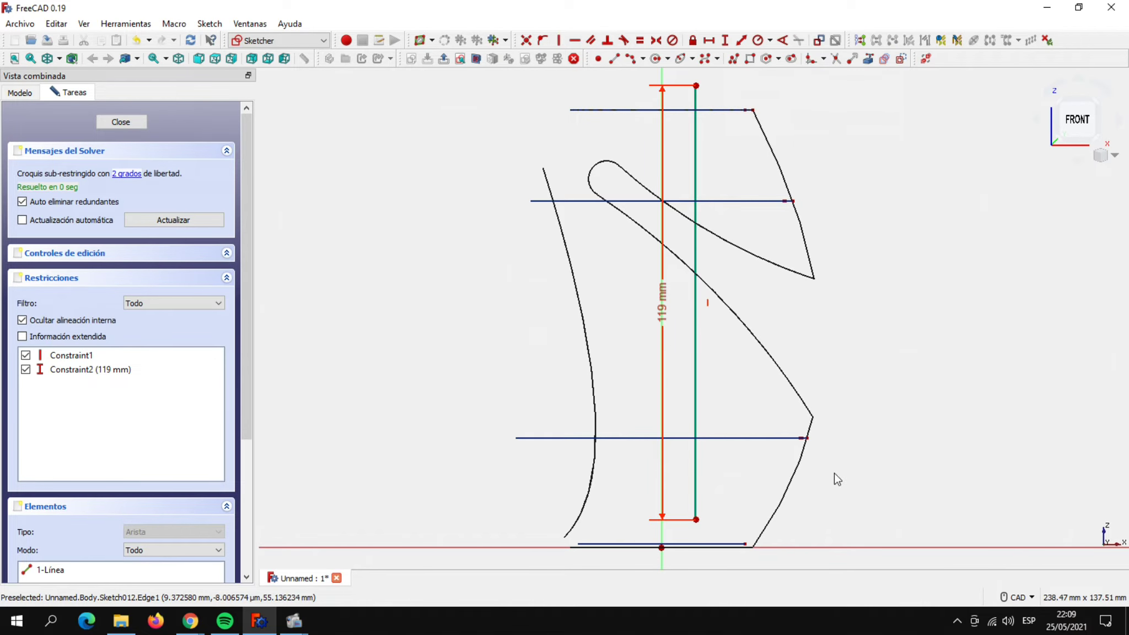
Place the line's bottom endpoint 1 mm above the horizontal axis.
{"action": "left_click", "coordinate": [696, 520]}
{"action": "left_click", "coordinate": [794, 548]}
{"action": "key", "text": "i"}
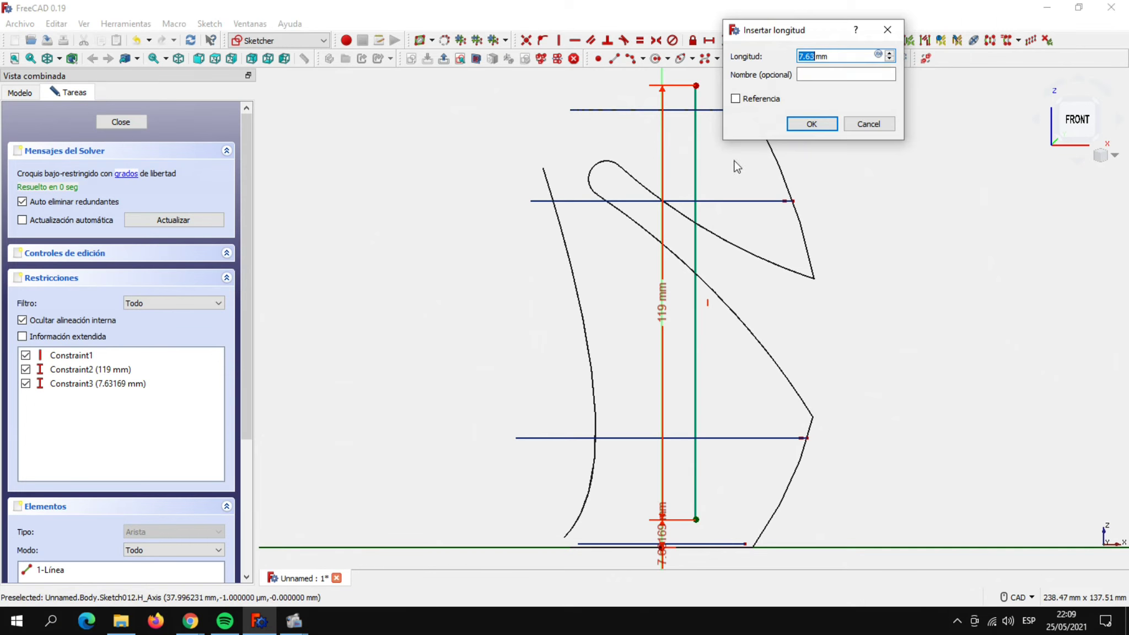
{"action": "type", "text": "1"}
{"action": "left_click", "coordinate": [811, 124]}
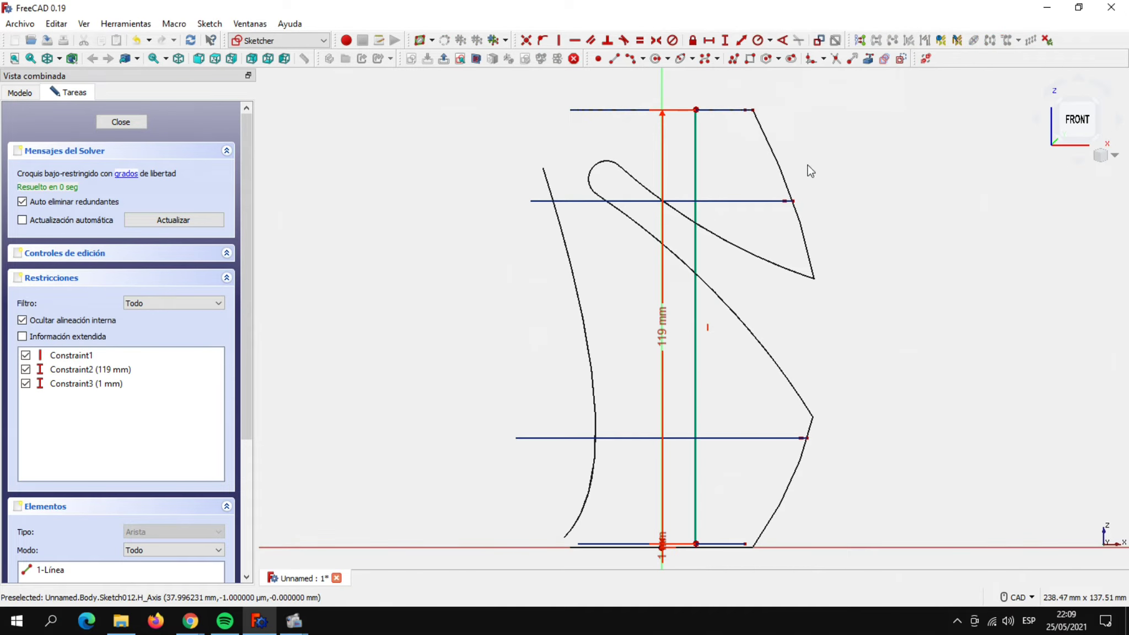
{"action": "left_click_drag", "start_coordinate": [664, 545], "coordinate": [836, 513]}
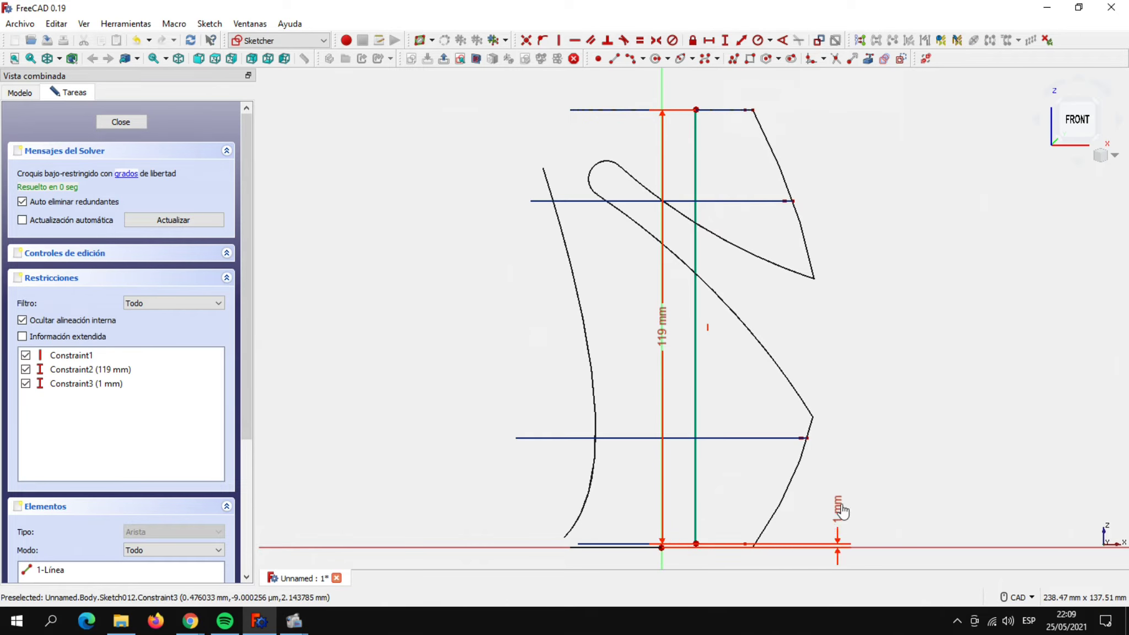
{"action": "scroll", "coordinate": [698, 564], "scroll_direction": "up", "scroll_amount": 2}
{"action": "scroll", "coordinate": [697, 563], "scroll_direction": "up", "scroll_amount": 3}
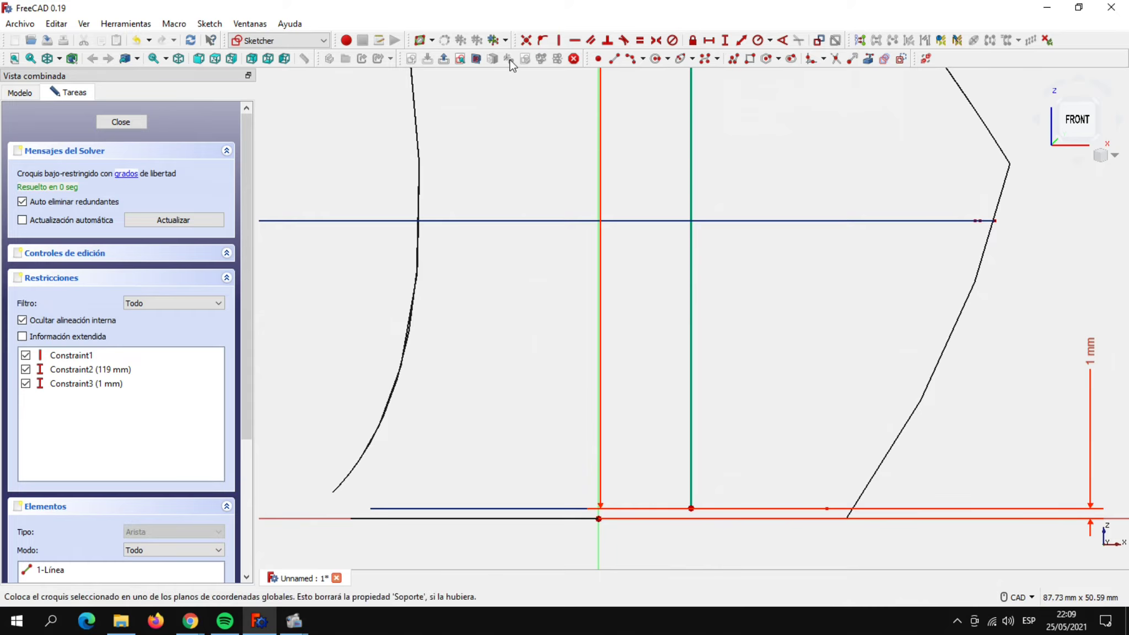
Pin the line's bottom endpoint onto the vertical axis with Point on Object.
{"action": "left_click", "coordinate": [528, 41]}
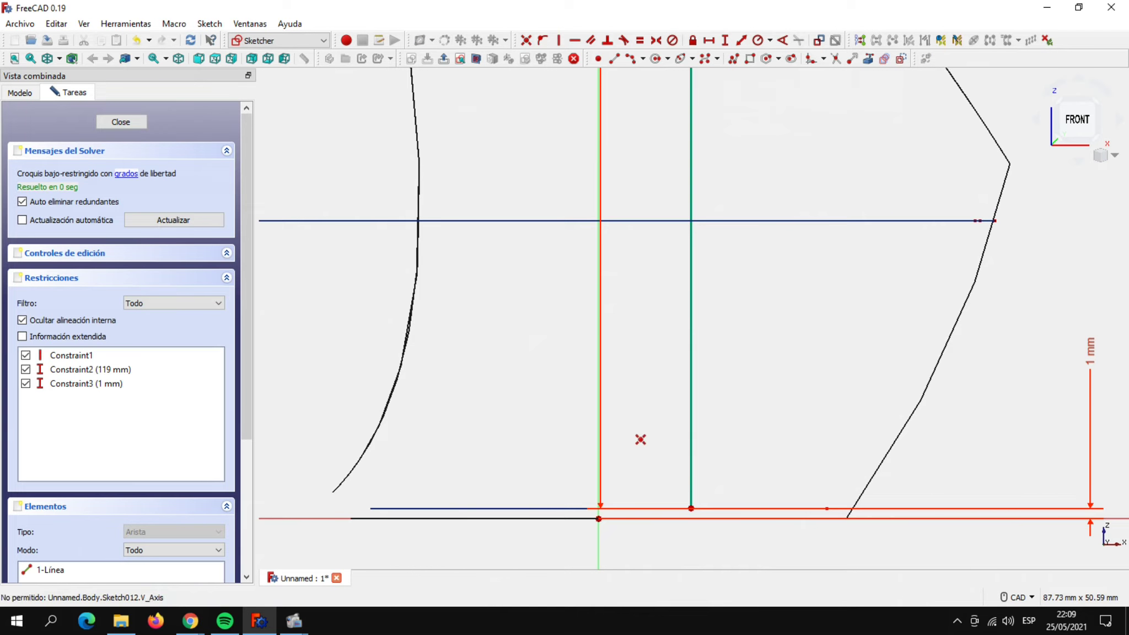
{"action": "right_click", "coordinate": [628, 351]}
{"action": "left_click", "coordinate": [543, 40]}
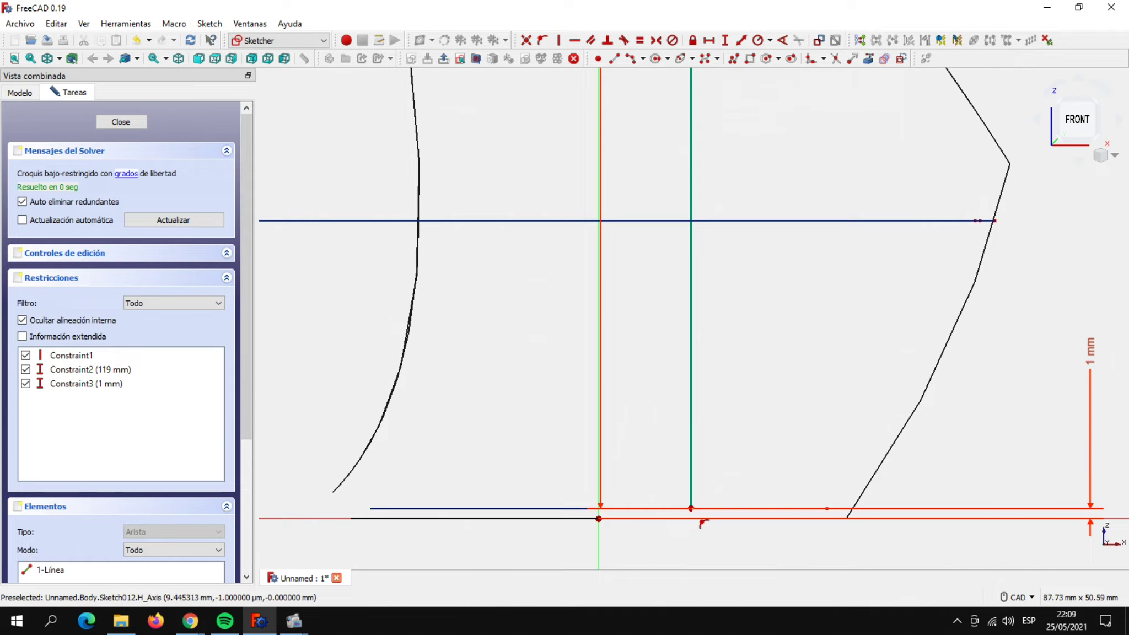
{"action": "left_click", "coordinate": [691, 508]}
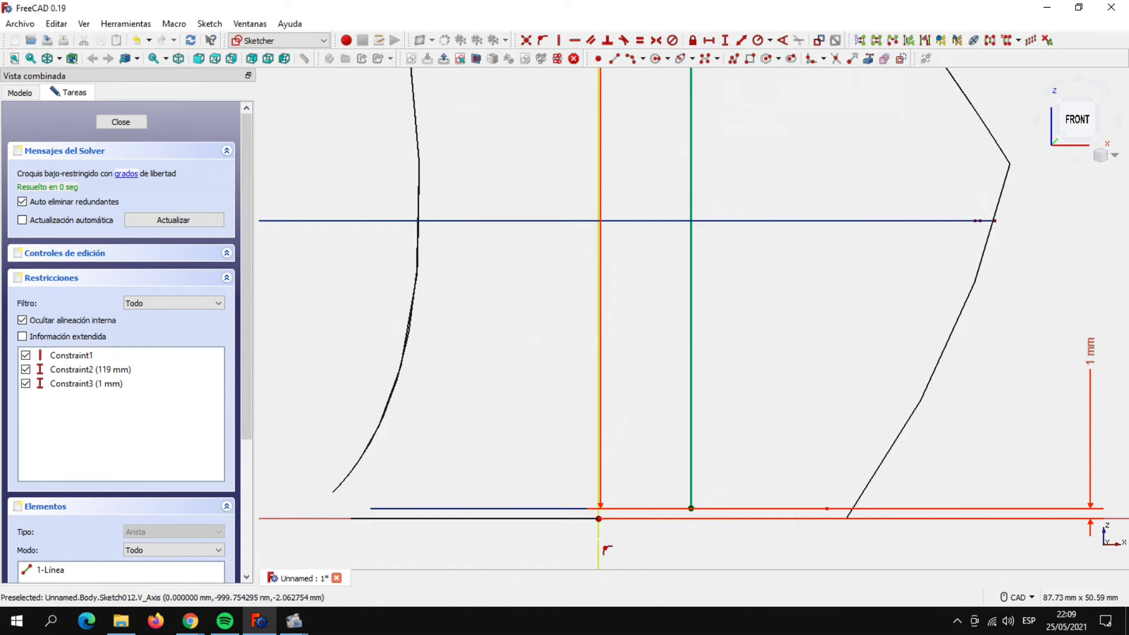
{"action": "left_click", "coordinate": [598, 542]}
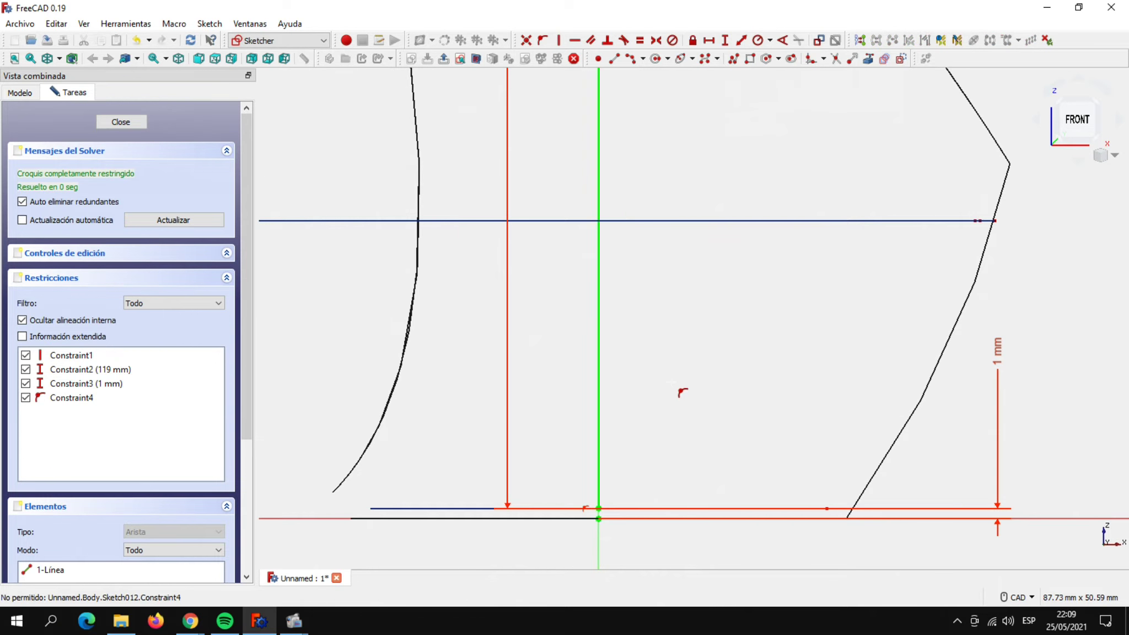
{"action": "scroll", "coordinate": [677, 362], "scroll_direction": "down", "scroll_amount": 3}
{"action": "scroll", "coordinate": [677, 361], "scroll_direction": "down", "scroll_amount": 3}
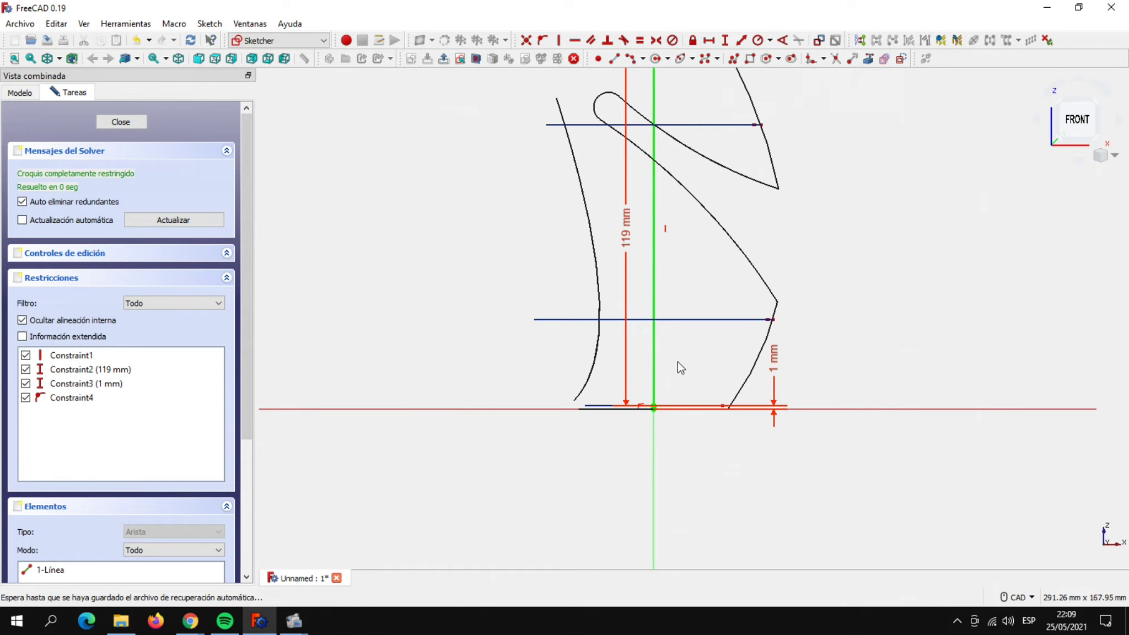
{"action": "scroll", "coordinate": [689, 314], "scroll_direction": "down", "scroll_amount": 2}
{"action": "scroll", "coordinate": [688, 353], "scroll_direction": "down", "scroll_amount": 2}
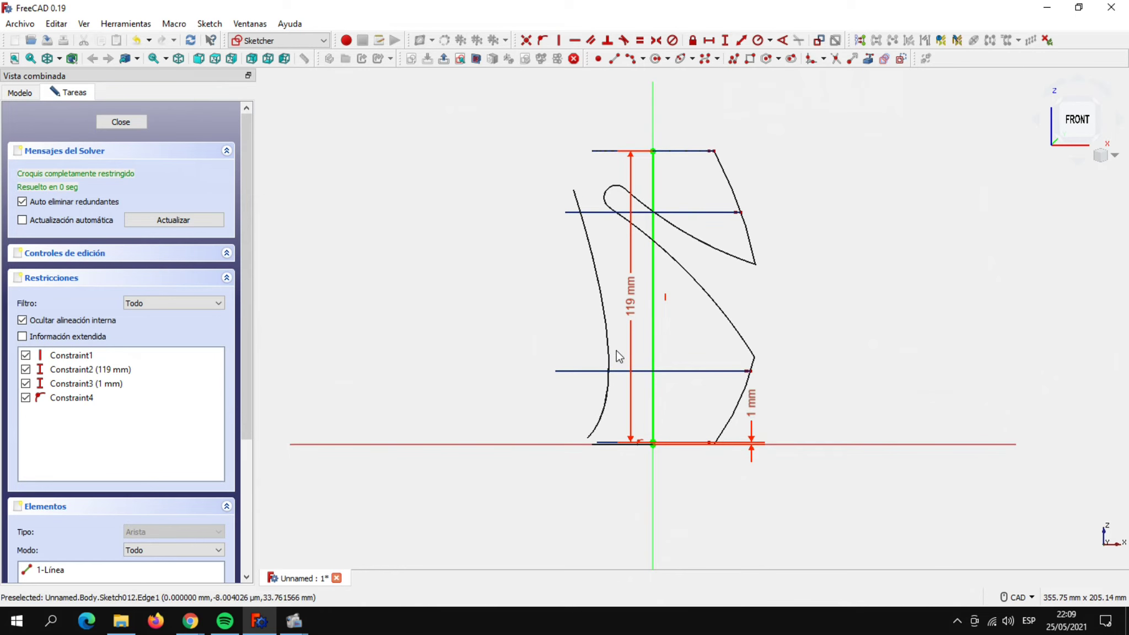
Close Sketch012 and return to the 3D model.
{"action": "left_click", "coordinate": [120, 122]}
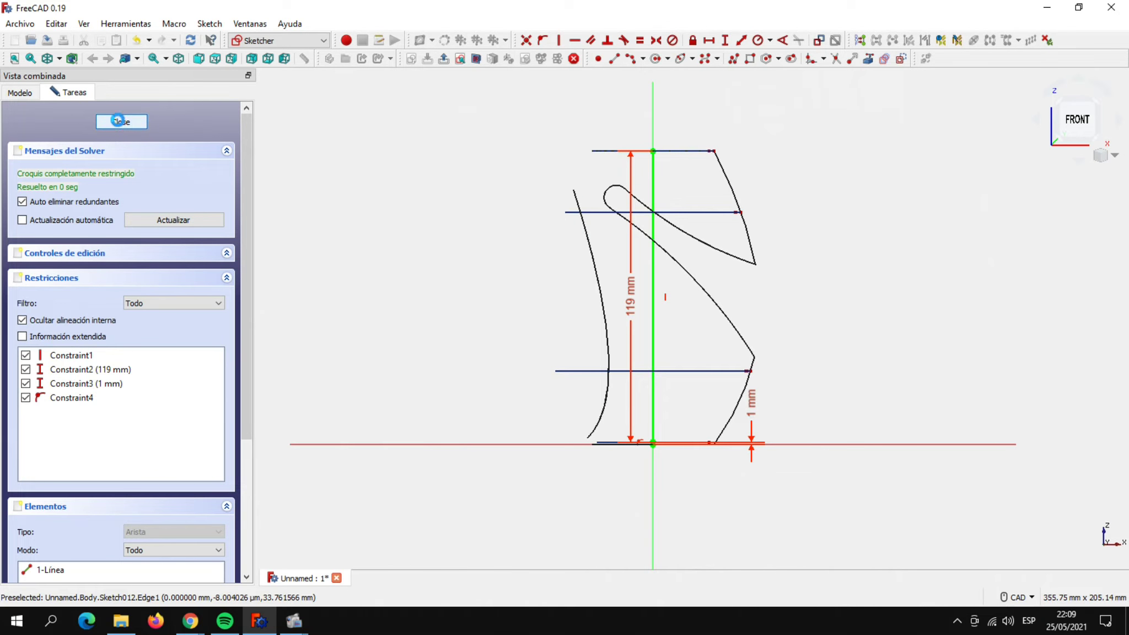
{"action": "scroll", "coordinate": [480, 356], "scroll_direction": "up", "scroll_amount": 1}
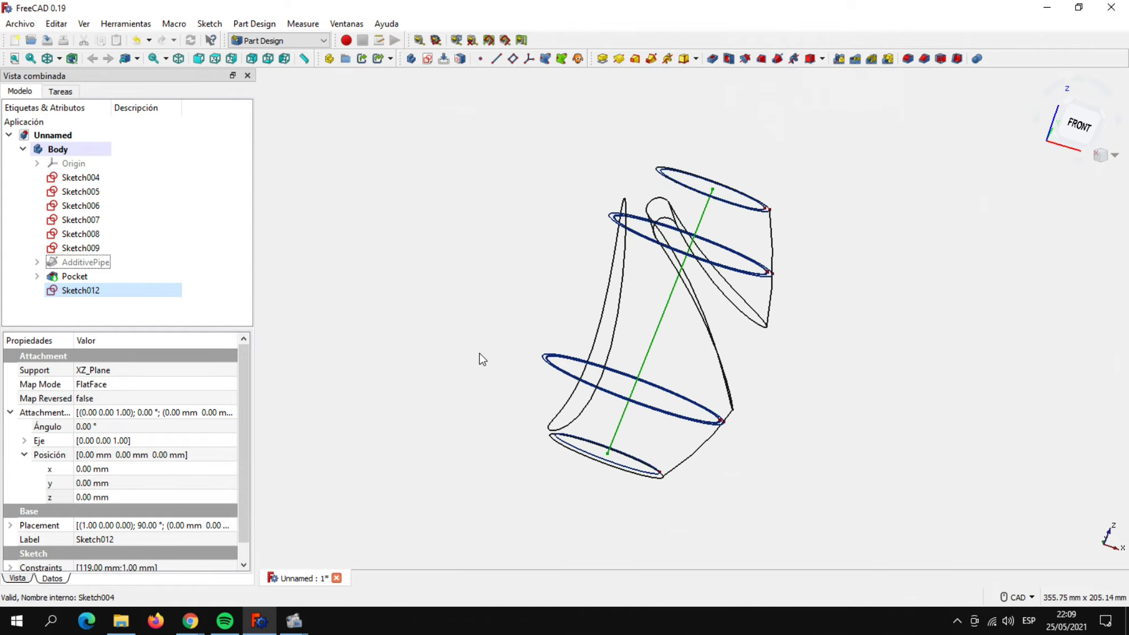
{"action": "scroll", "coordinate": [482, 359], "scroll_direction": "up", "scroll_amount": 1}
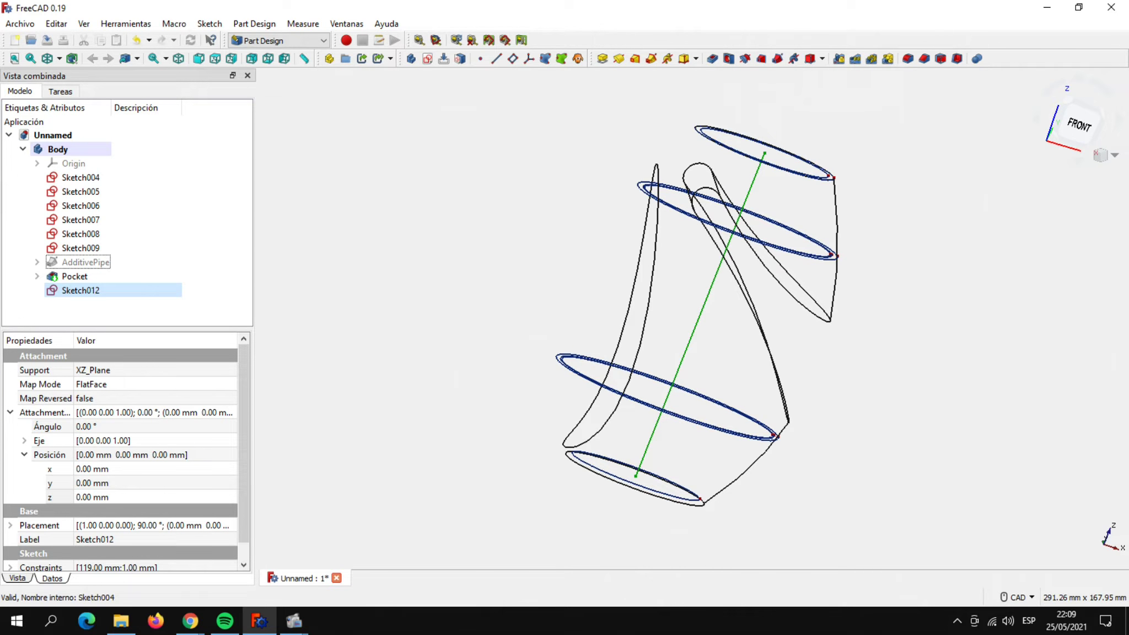
{"action": "key", "text": "alt+Tab"}
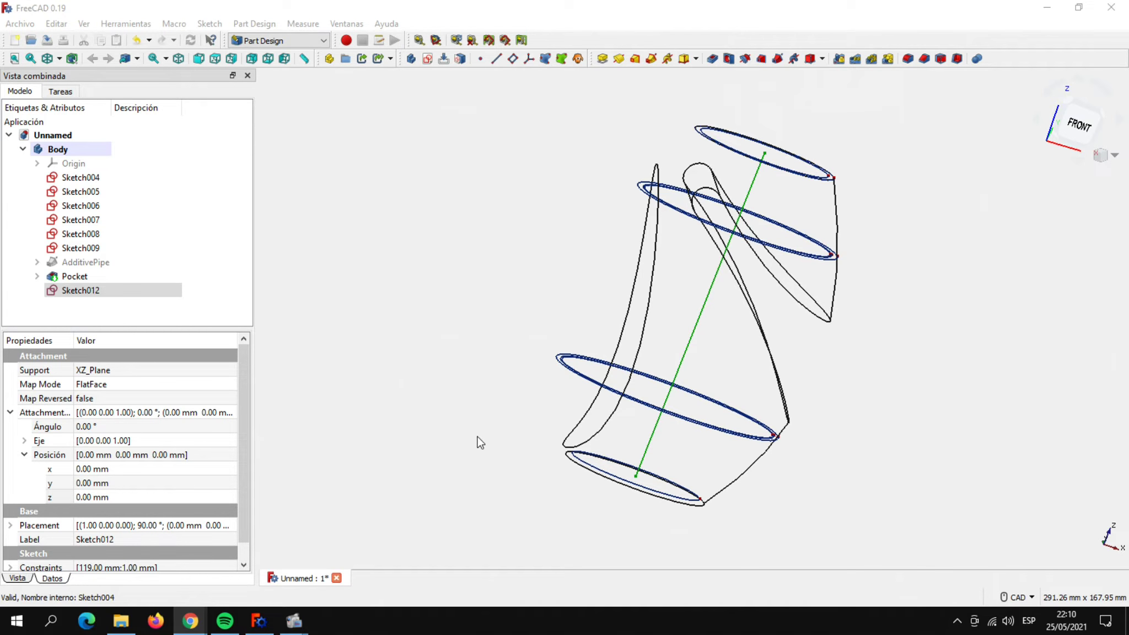
Select the bottom ellipse Sketch004 in the 3D view.
{"action": "mouse_move", "coordinate": [496, 429]}
{"action": "middle_mouse_down"}
{"action": "mouse_move", "coordinate": [474, 433]}
{"action": "mouse_move", "coordinate": [482, 455]}
{"action": "mouse_move", "coordinate": [459, 468]}
{"action": "middle_mouse_up"}
{"action": "scroll", "coordinate": [475, 440], "scroll_direction": "up", "scroll_amount": 1}
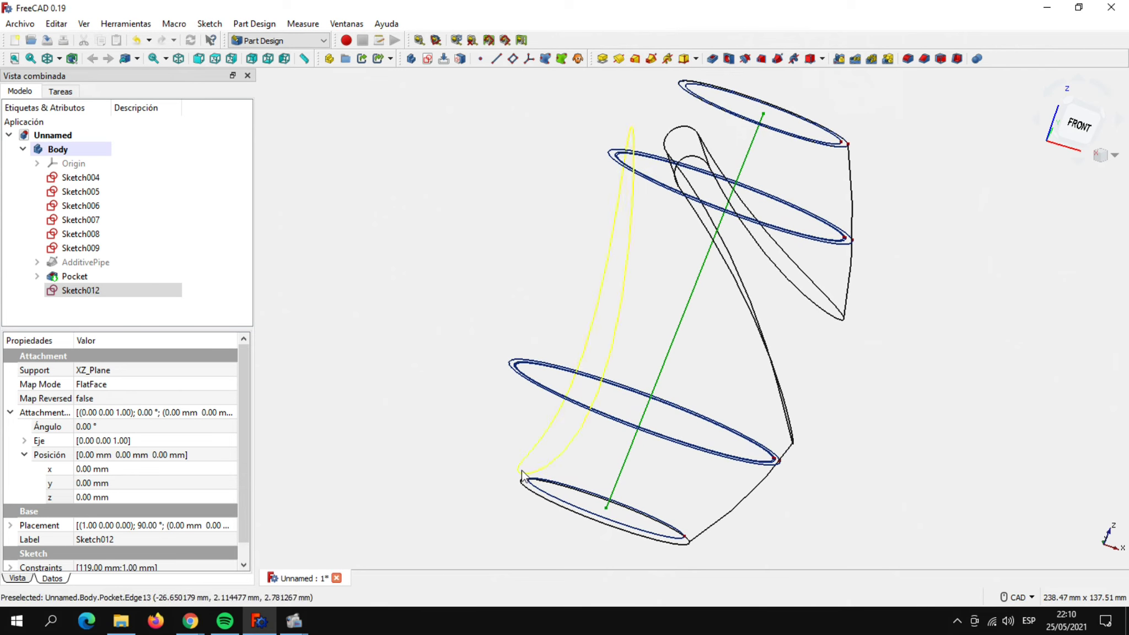
{"action": "left_click", "coordinate": [538, 492]}
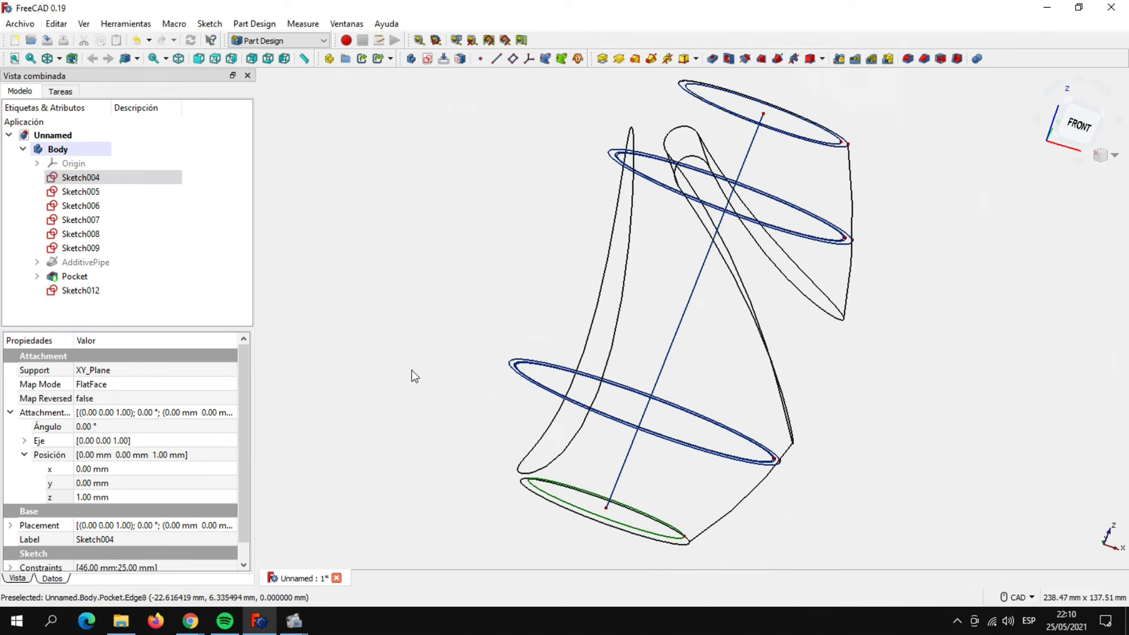
Start an Additive Pipe from Sketch004 with Sketch012's line edge as the sweep path.
{"action": "left_click", "coordinate": [651, 59]}
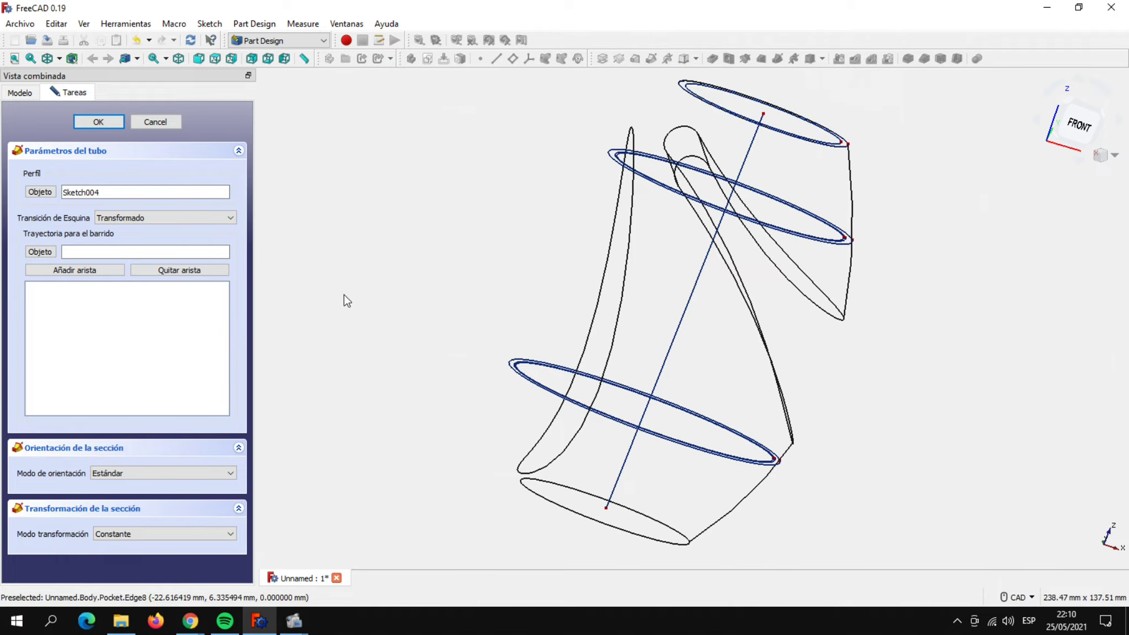
{"action": "left_click", "coordinate": [37, 251]}
{"action": "left_click", "coordinate": [690, 301]}
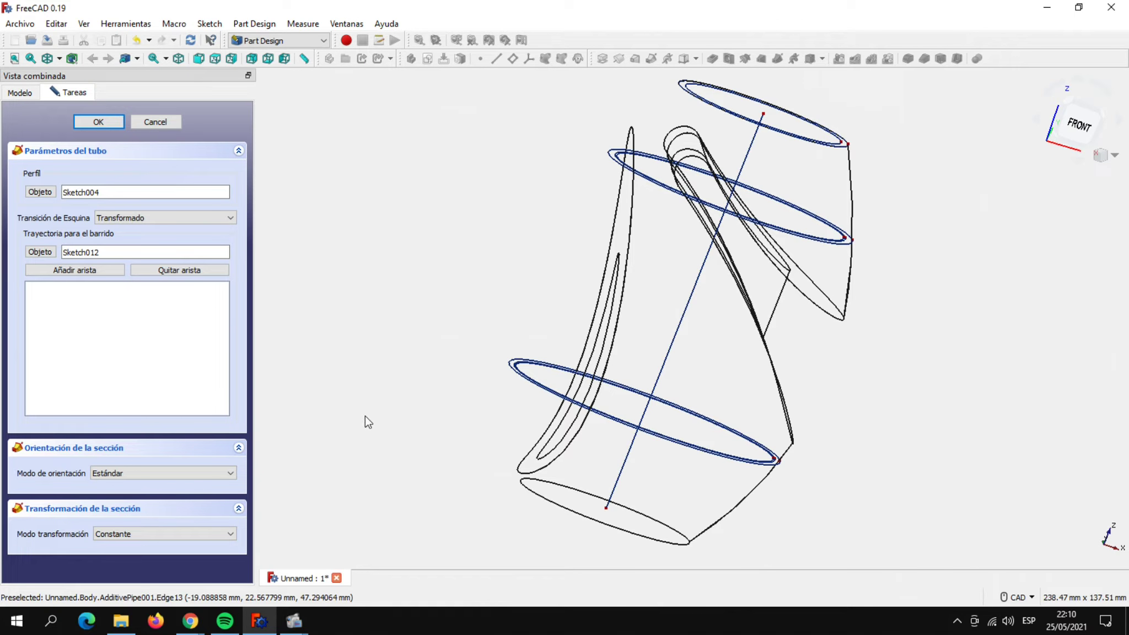
{"action": "left_click", "coordinate": [83, 270]}
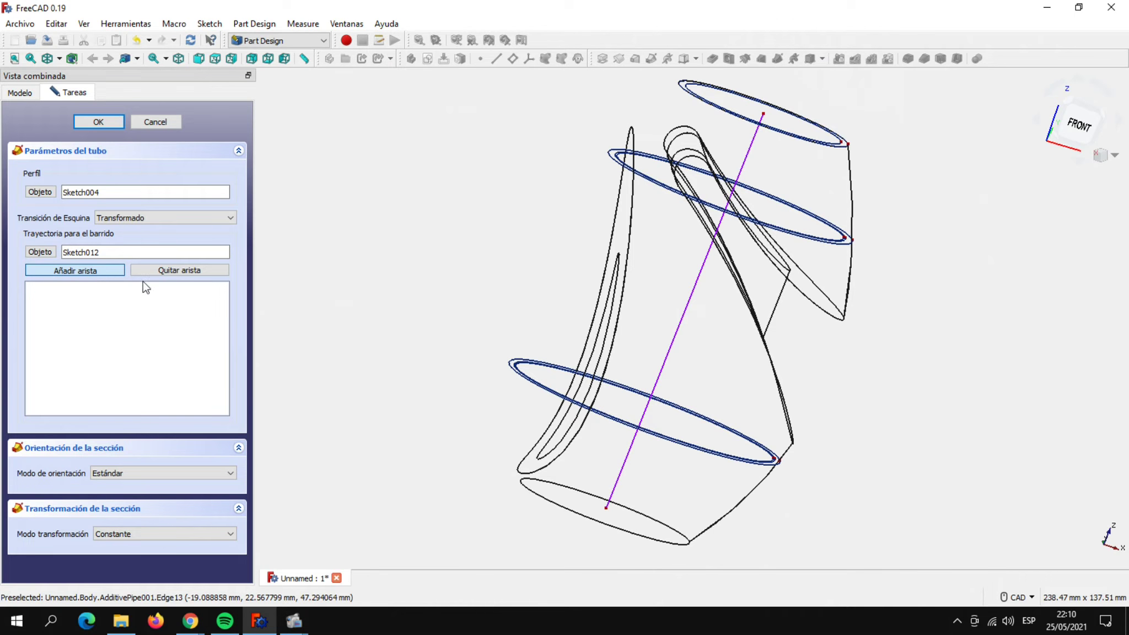
{"action": "left_click", "coordinate": [692, 292]}
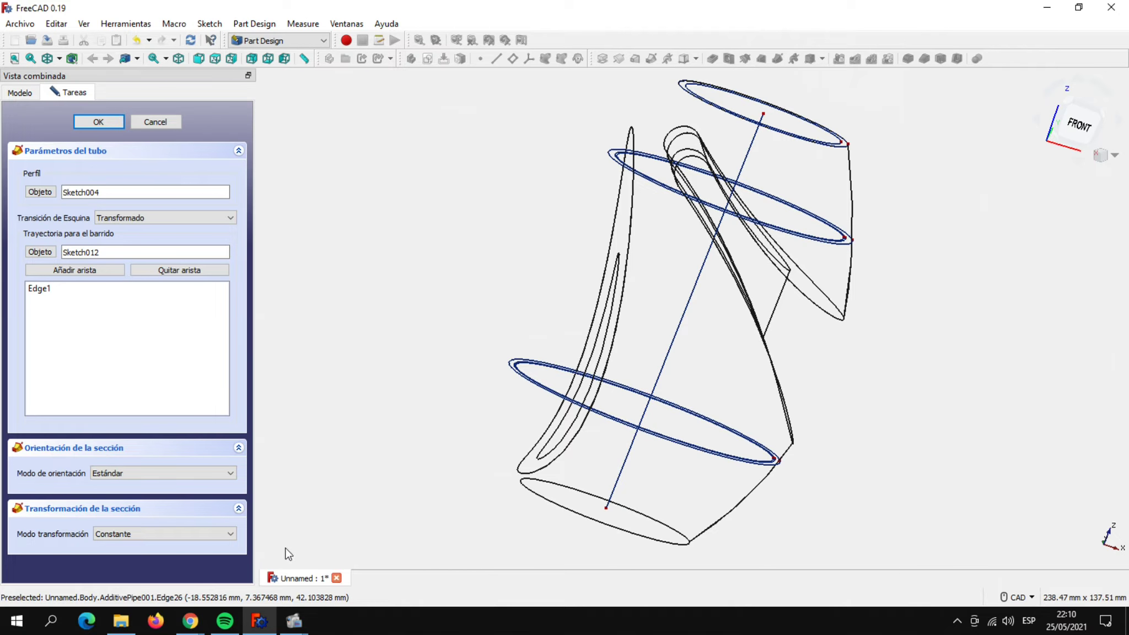
{"action": "left_click", "coordinate": [232, 532]}
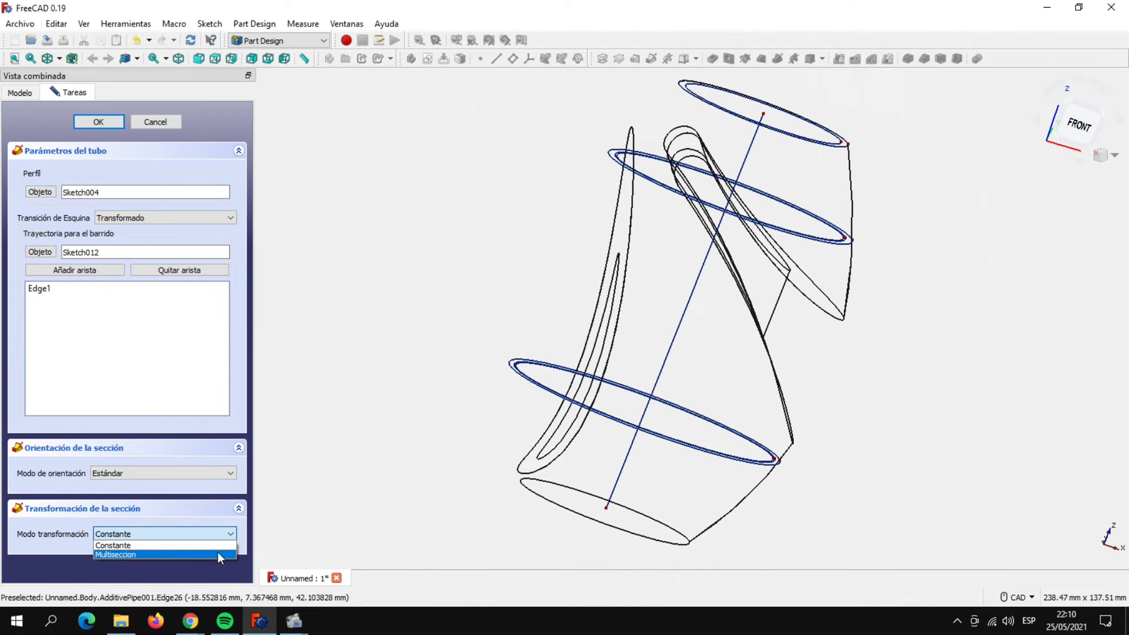
Switch the pipe to Multiseccion transformation and add Sketch005 as a section.
{"action": "left_click", "coordinate": [217, 554]}
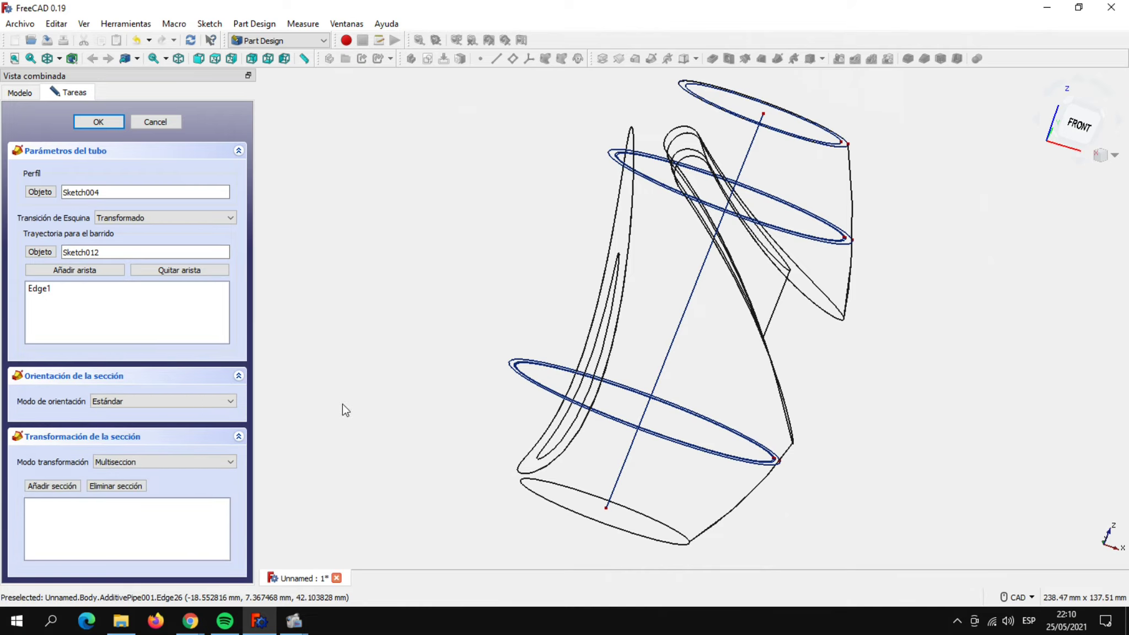
{"action": "left_click", "coordinate": [53, 486]}
{"action": "scroll", "coordinate": [541, 341], "scroll_direction": "up", "scroll_amount": 2}
{"action": "scroll", "coordinate": [541, 340], "scroll_direction": "up", "scroll_amount": 2}
{"action": "scroll", "coordinate": [541, 341], "scroll_direction": "up", "scroll_amount": 2}
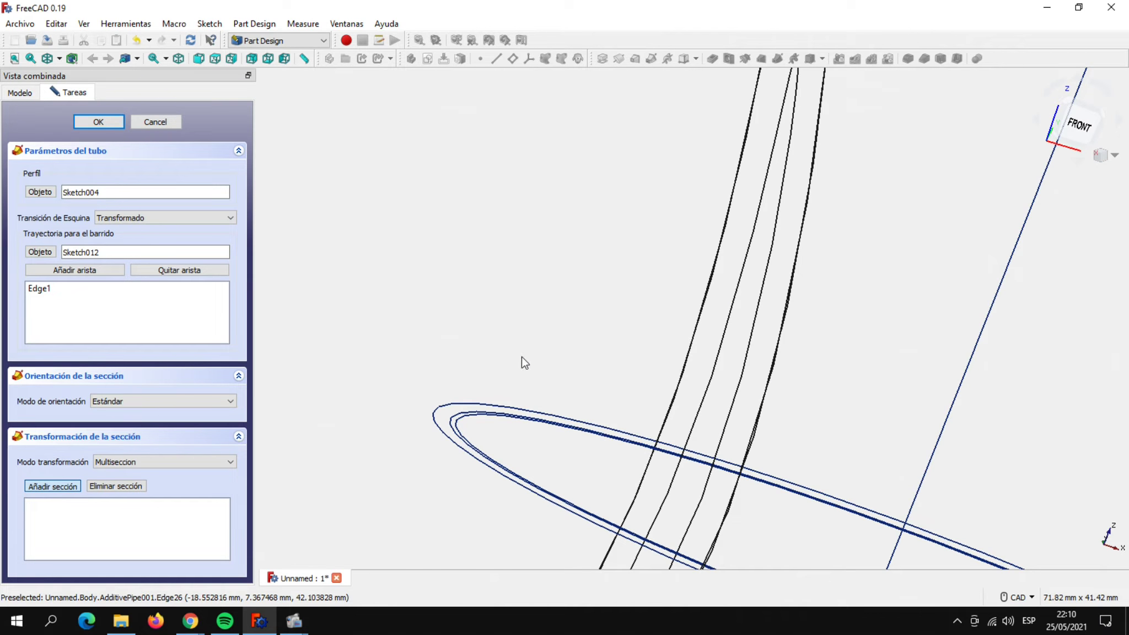
{"action": "left_click", "coordinate": [451, 424]}
{"action": "scroll", "coordinate": [543, 318], "scroll_direction": "down", "scroll_amount": 5}
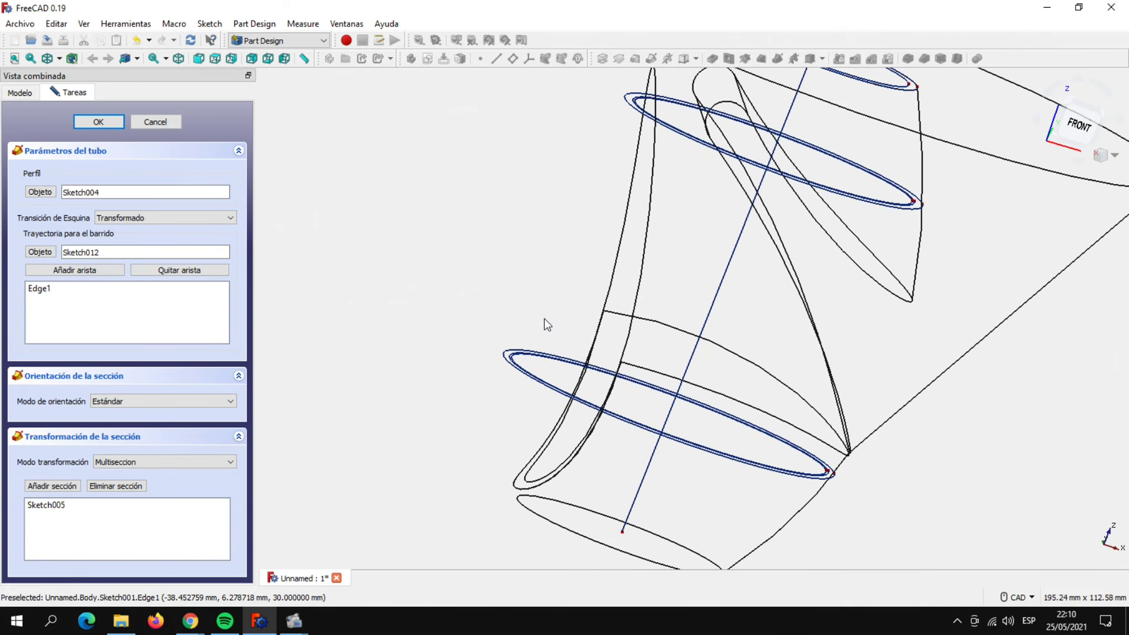
{"action": "middle_click_drag", "start_coordinate": [558, 235], "coordinate": [510, 334]}
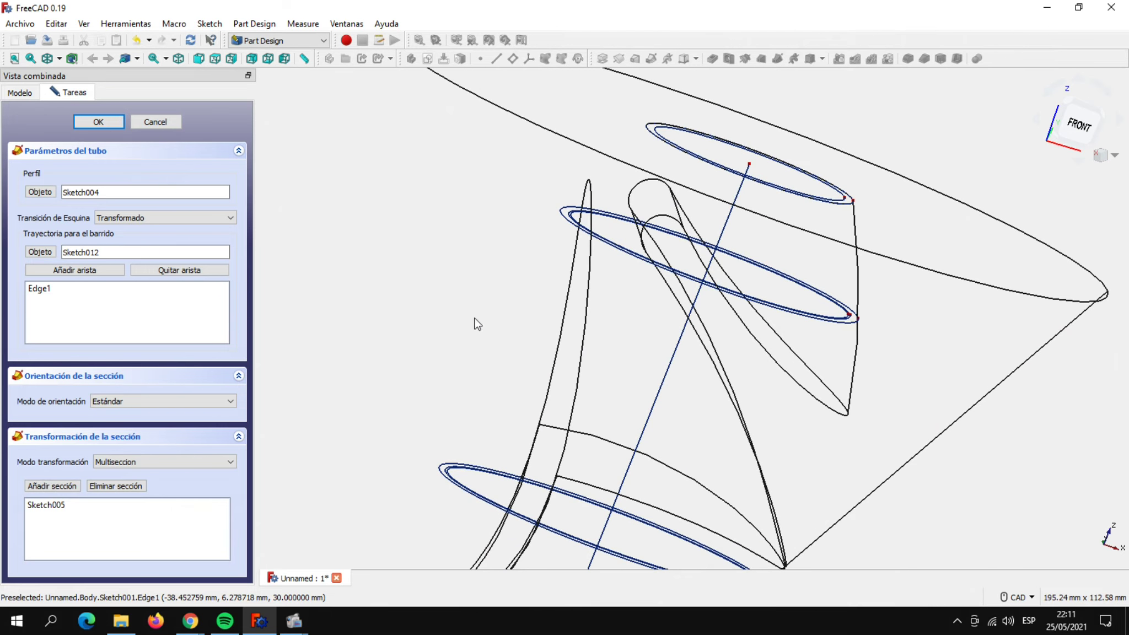
Add the Sketch006 ellipse as the next section.
{"action": "left_click", "coordinate": [53, 486]}
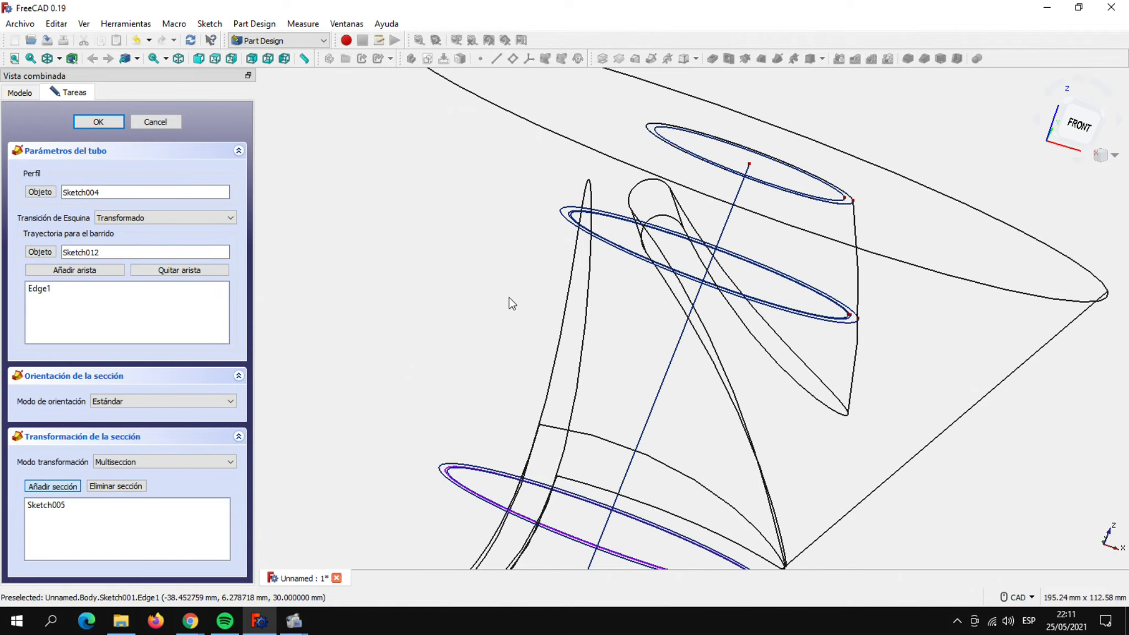
{"action": "scroll", "coordinate": [545, 252], "scroll_direction": "up", "scroll_amount": 3}
{"action": "scroll", "coordinate": [561, 239], "scroll_direction": "up", "scroll_amount": 3}
{"action": "middle_click_drag", "start_coordinate": [562, 239], "coordinate": [426, 263]}
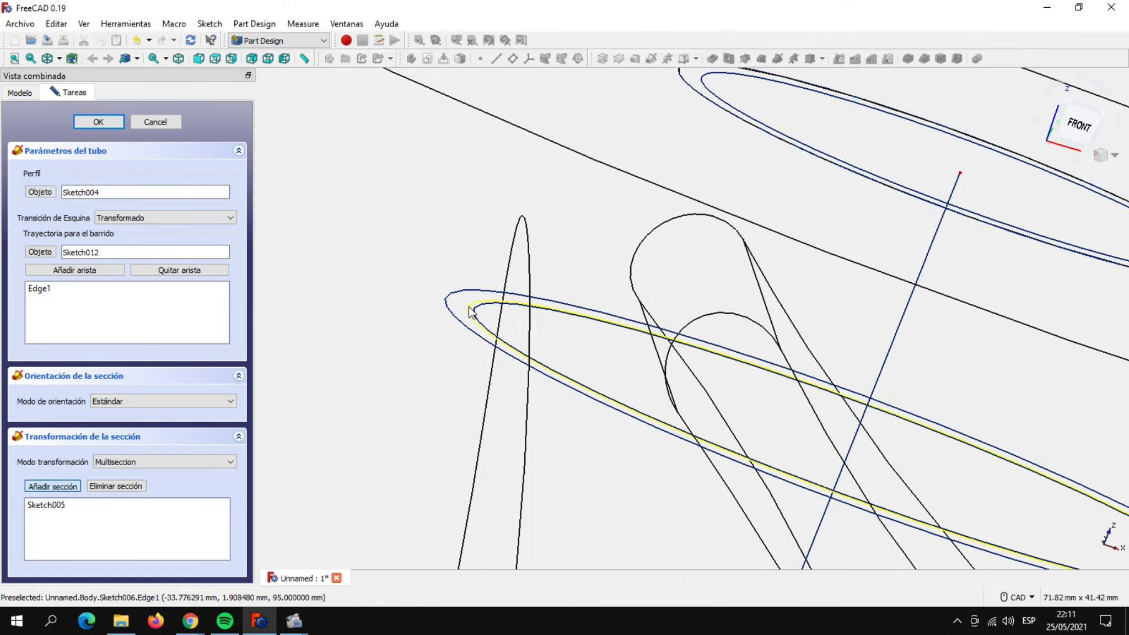
{"action": "left_click", "coordinate": [469, 311]}
{"action": "scroll", "coordinate": [424, 369], "scroll_direction": "down", "scroll_amount": 3}
{"action": "scroll", "coordinate": [430, 364], "scroll_direction": "down", "scroll_amount": 2}
{"action": "middle_click_drag", "start_coordinate": [350, 451], "coordinate": [479, 317]}
{"action": "scroll", "coordinate": [471, 313], "scroll_direction": "down", "scroll_amount": 1}
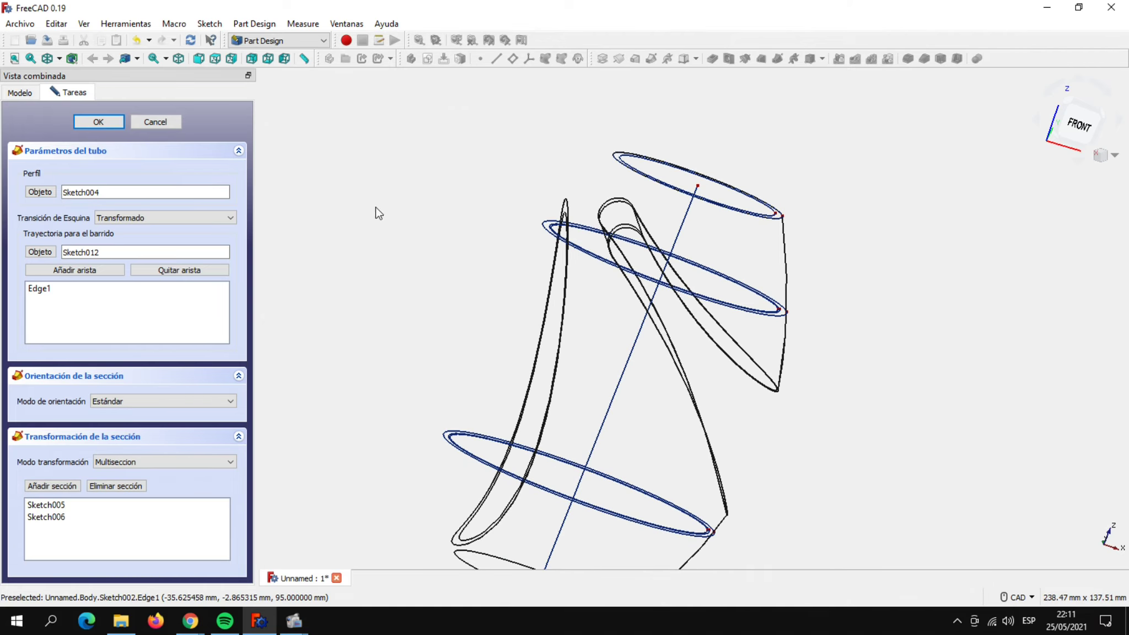
Add the top ellipse Sketch007 as the last section.
{"action": "left_click", "coordinate": [53, 486]}
{"action": "middle_click_drag", "start_coordinate": [508, 266], "coordinate": [451, 337]}
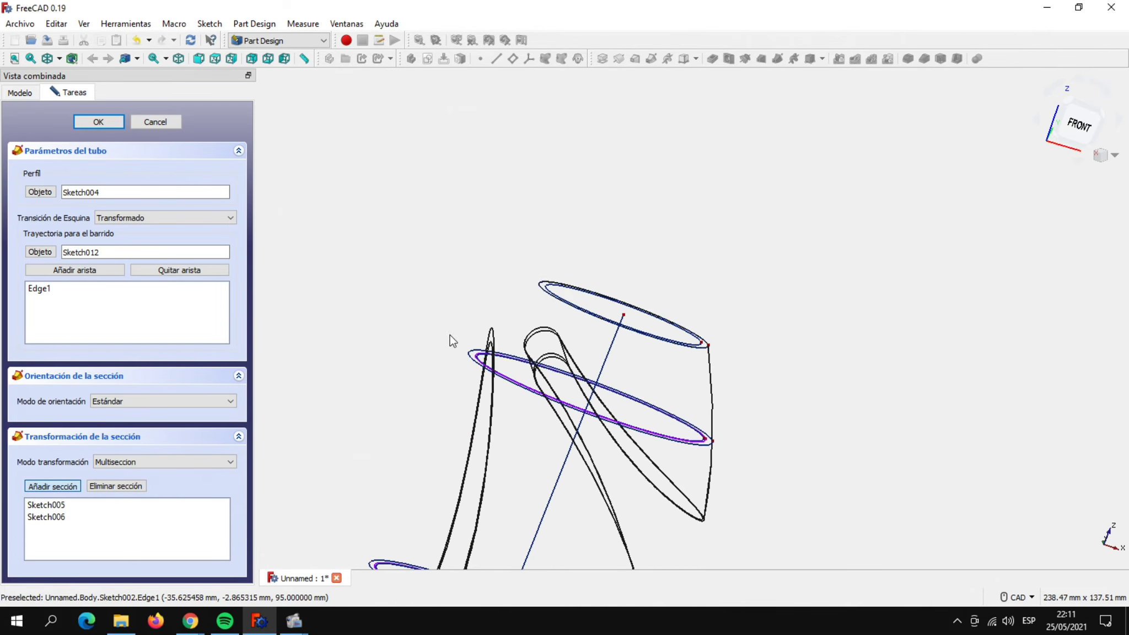
{"action": "scroll", "coordinate": [510, 305], "scroll_direction": "up", "scroll_amount": 2}
{"action": "scroll", "coordinate": [511, 306], "scroll_direction": "up", "scroll_amount": 2}
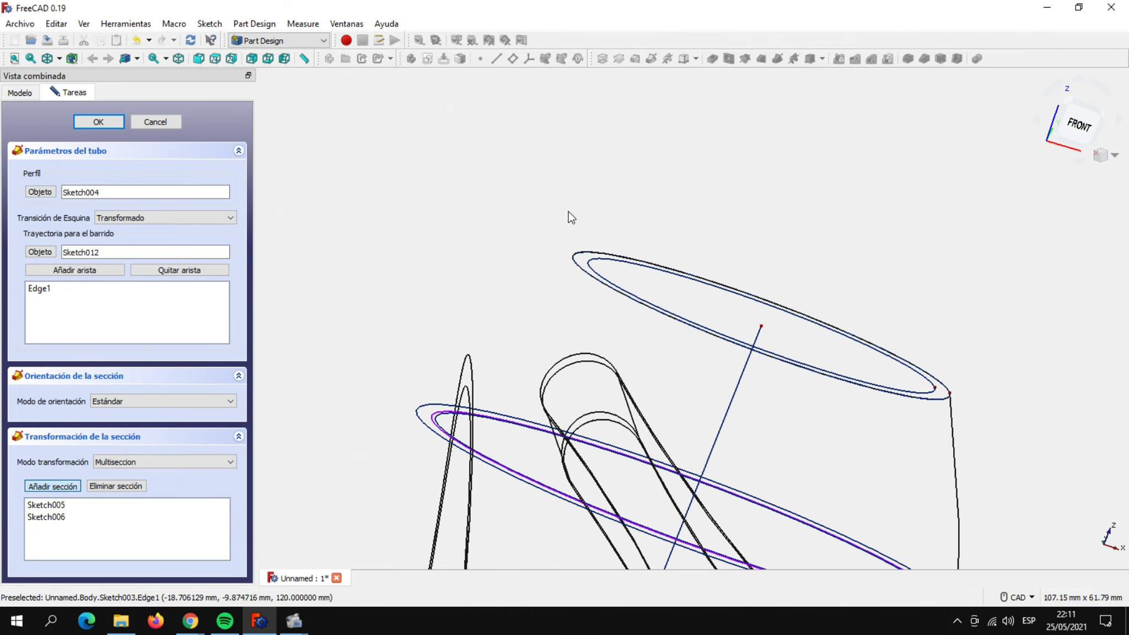
{"action": "left_click", "coordinate": [595, 266]}
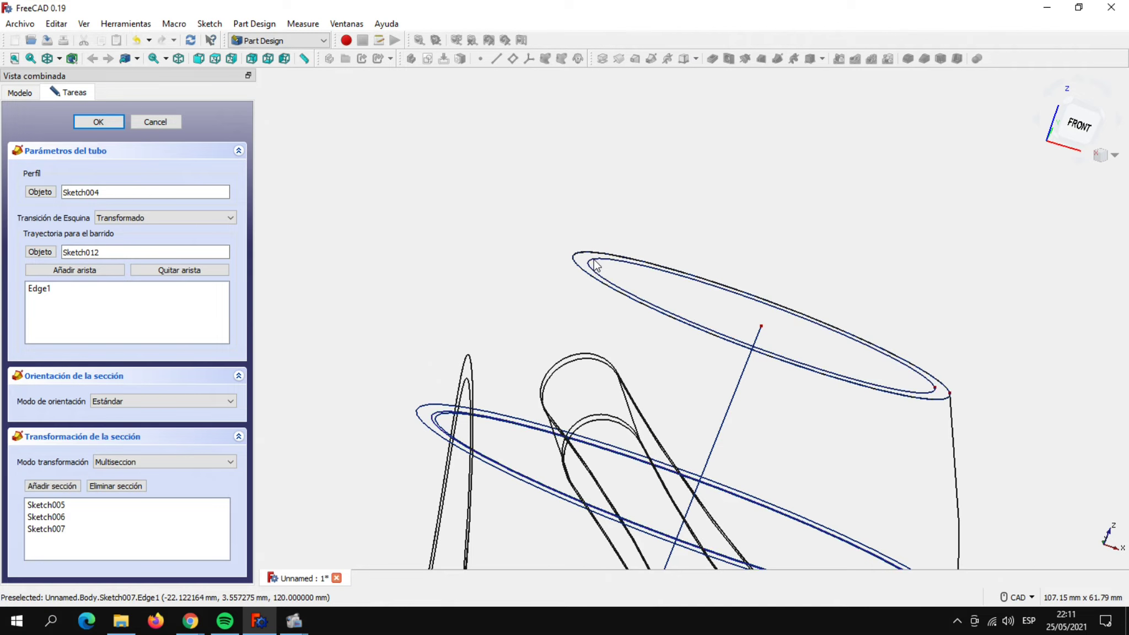
{"action": "scroll", "coordinate": [376, 348], "scroll_direction": "down", "scroll_amount": 3}
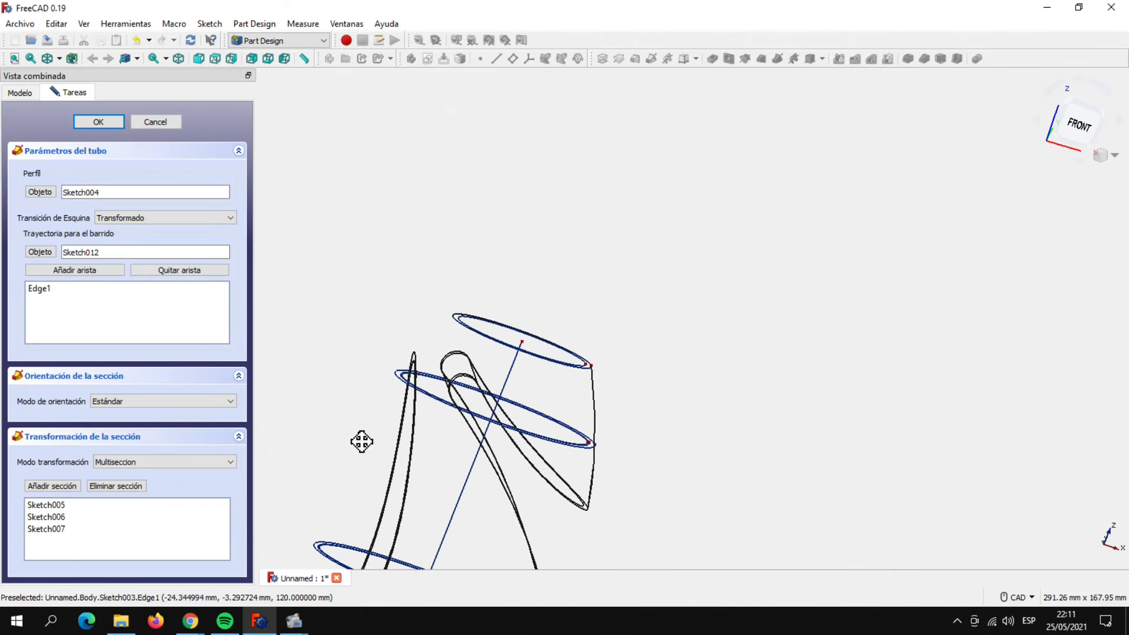
{"action": "middle_click_drag", "start_coordinate": [359, 406], "coordinate": [585, 294]}
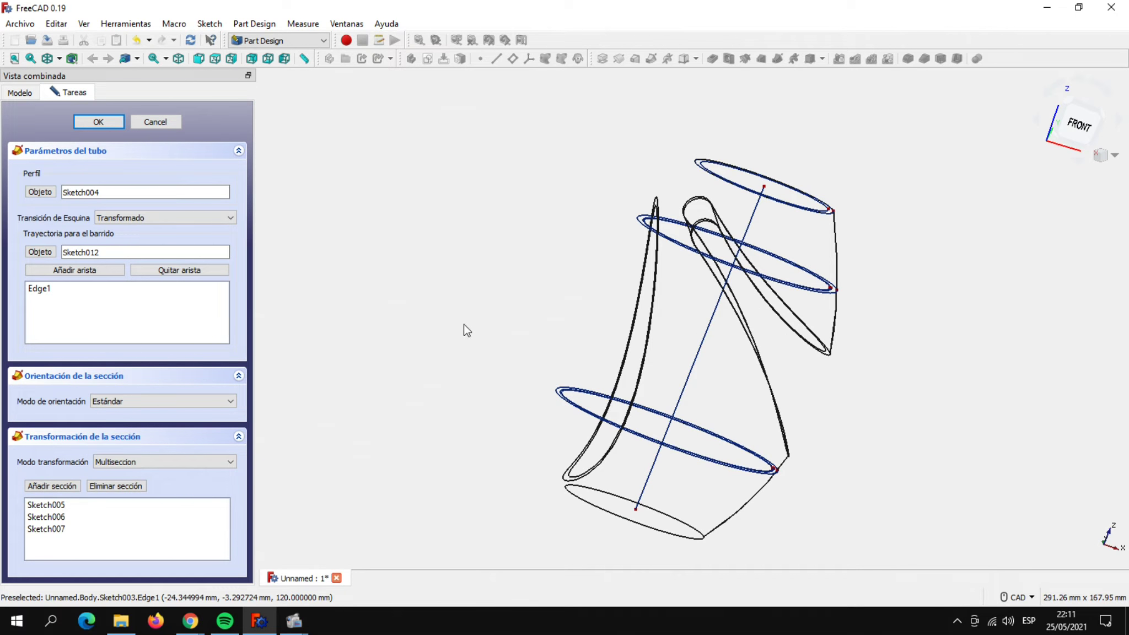
{"action": "left_click", "coordinate": [61, 59]}
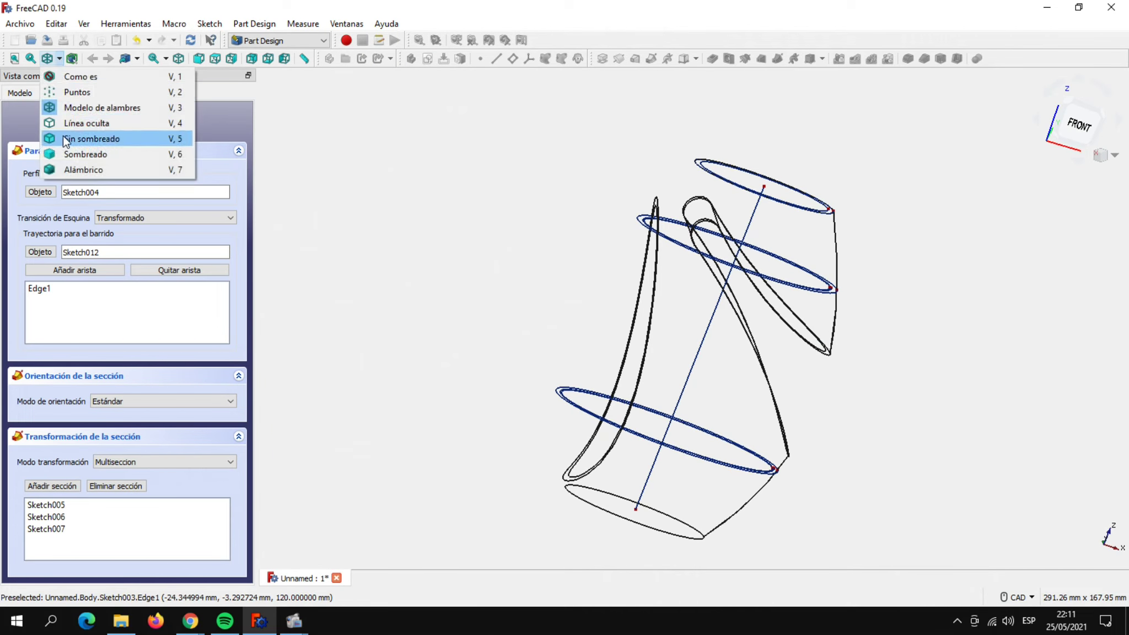
Show the model shaded and confirm the pipe, creating AdditivePipe001.
{"action": "left_click", "coordinate": [78, 171]}
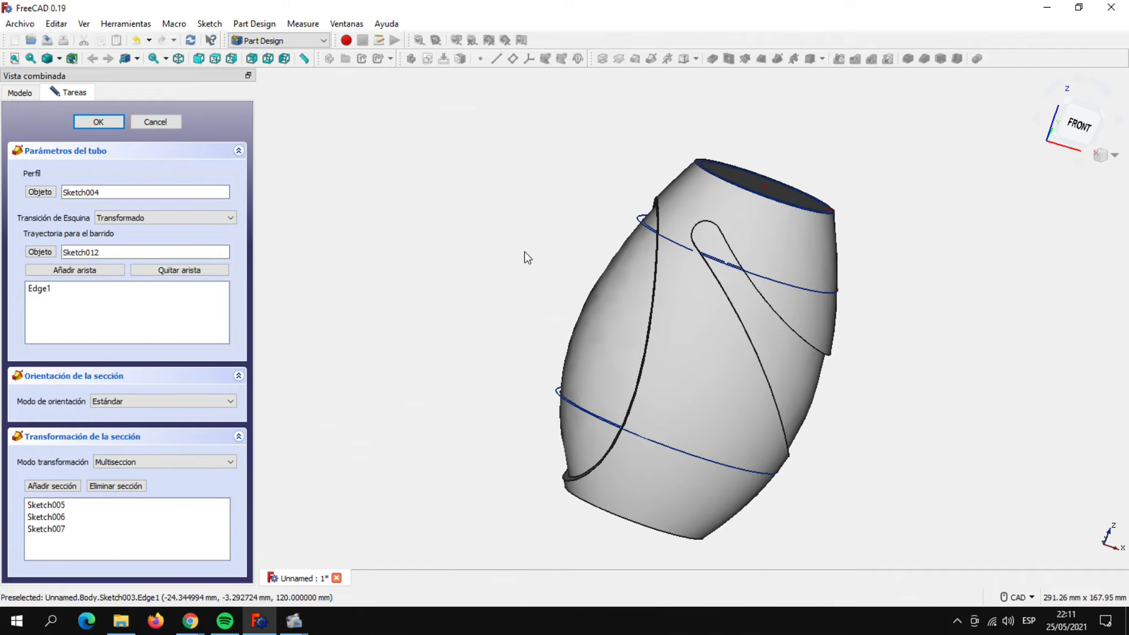
{"action": "left_click", "coordinate": [97, 122]}
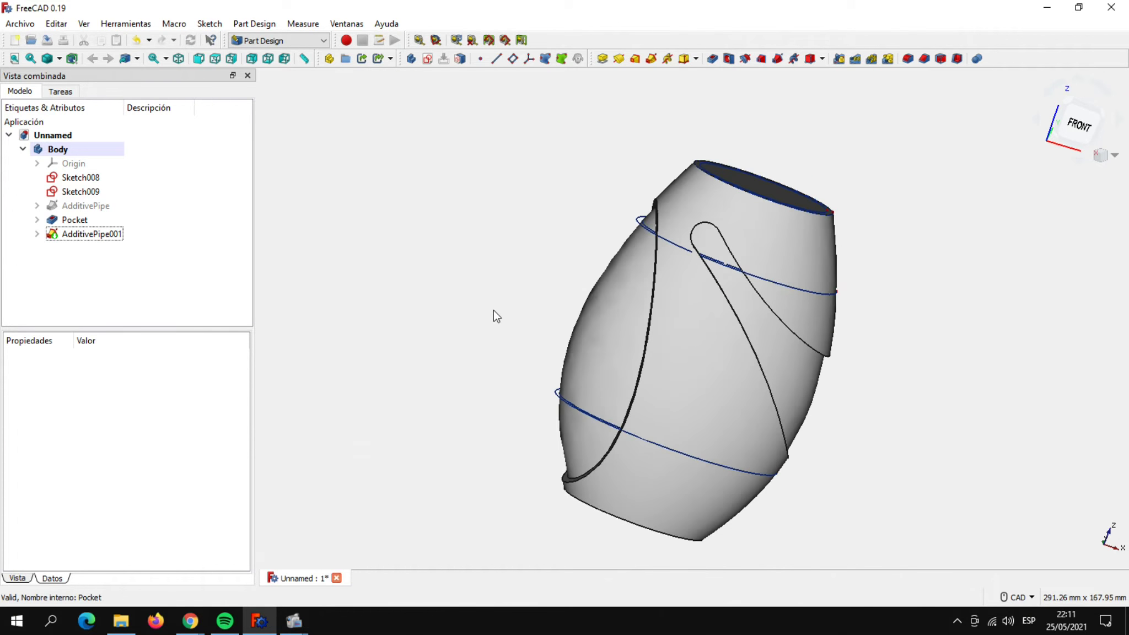
{"action": "mouse_move", "coordinate": [513, 302]}
{"action": "middle_mouse_down"}
{"action": "mouse_move", "coordinate": [494, 345]}
{"action": "mouse_move", "coordinate": [521, 295]}
{"action": "mouse_move", "coordinate": [494, 341]}
{"action": "mouse_move", "coordinate": [511, 321]}
{"action": "mouse_move", "coordinate": [441, 340]}
{"action": "middle_mouse_up"}
{"action": "scroll", "coordinate": [508, 320], "scroll_direction": "up", "scroll_amount": 2}
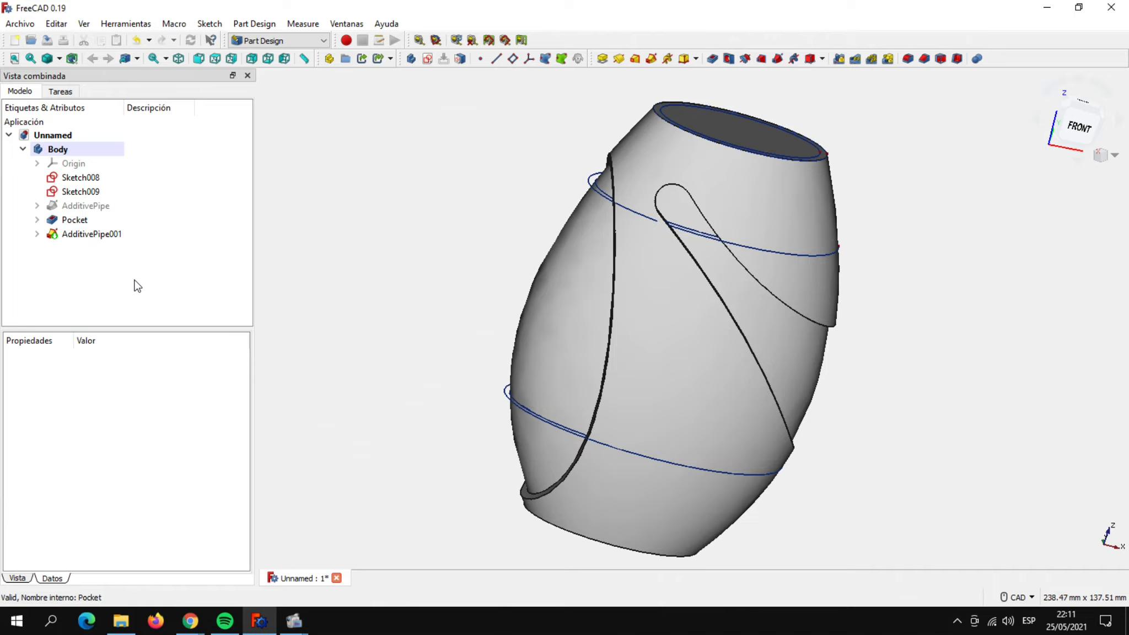
Unhide Sketch012 in wireframe view and start a Subtractive Pipe from Sketch004.
{"action": "left_click", "coordinate": [37, 234]}
{"action": "left_click", "coordinate": [96, 239]}
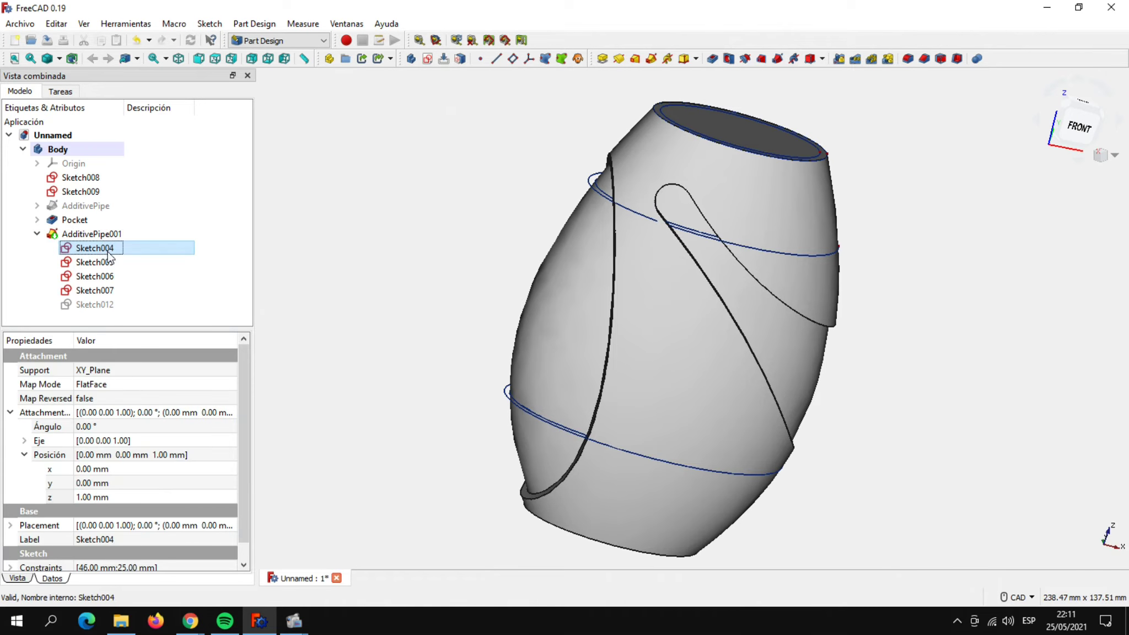
{"action": "left_click", "coordinate": [110, 304]}
{"action": "key", "text": "space"}
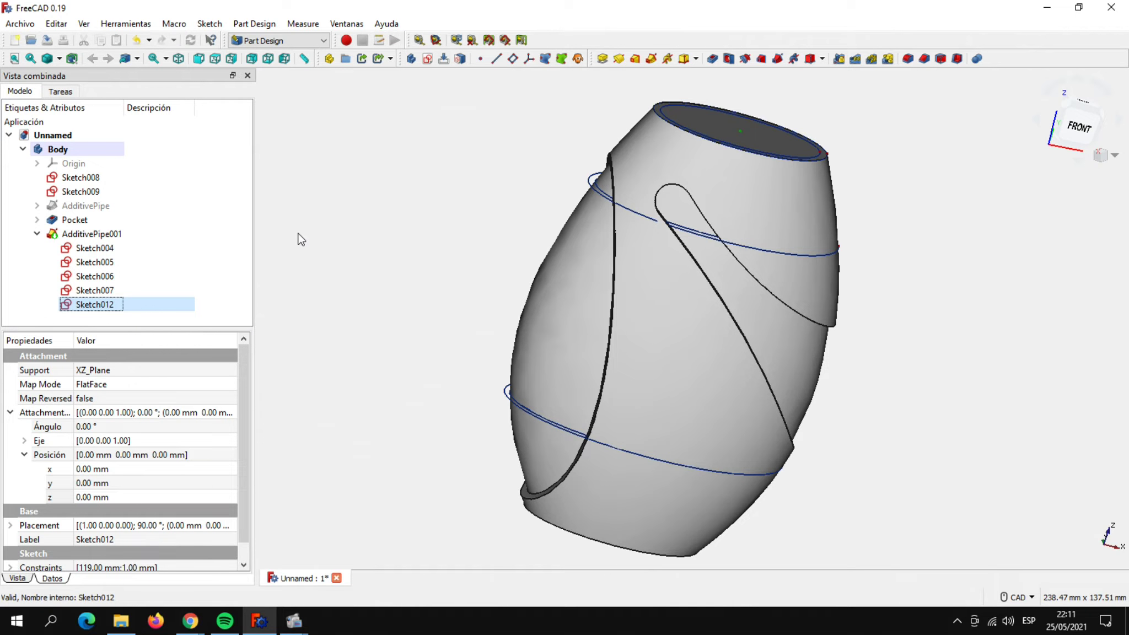
{"action": "left_click", "coordinate": [57, 56]}
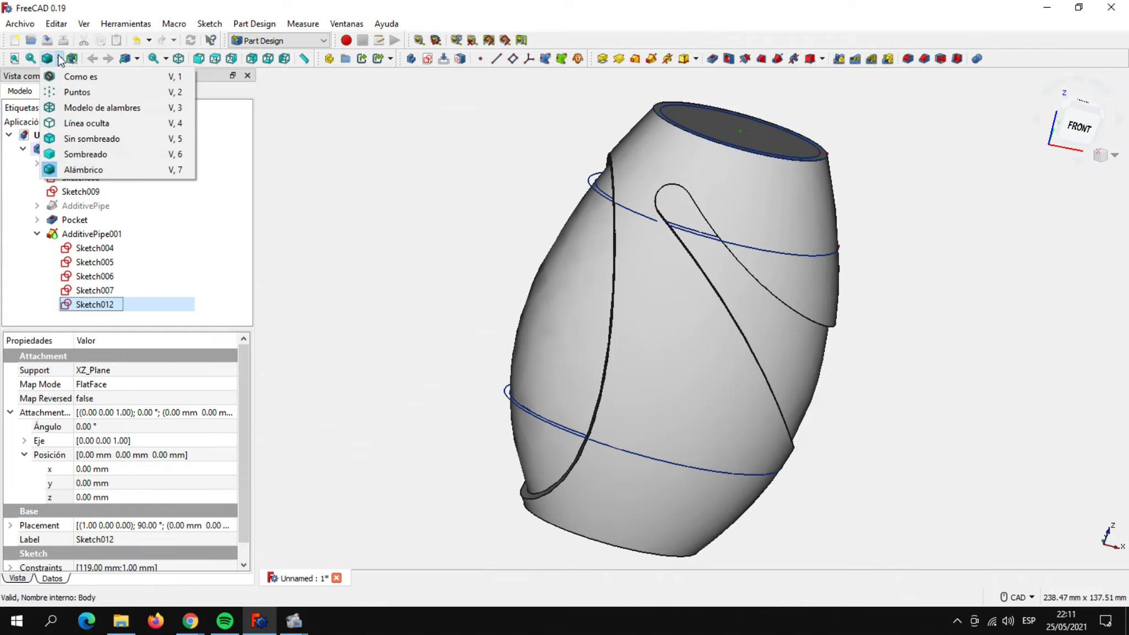
{"action": "left_click", "coordinate": [88, 107]}
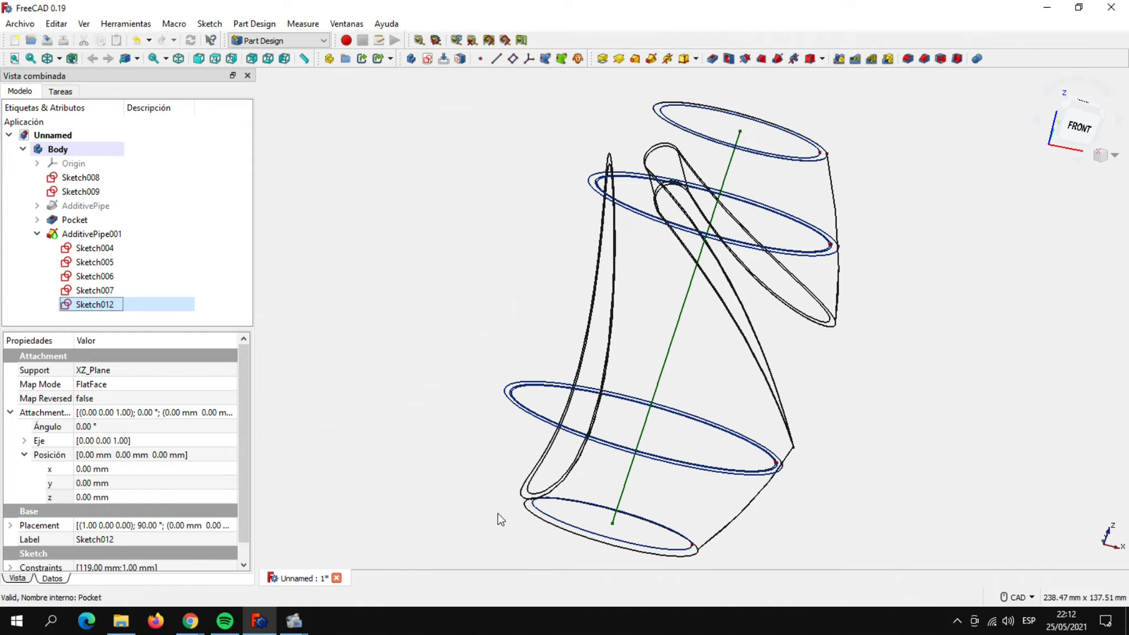
{"action": "left_click", "coordinate": [543, 503]}
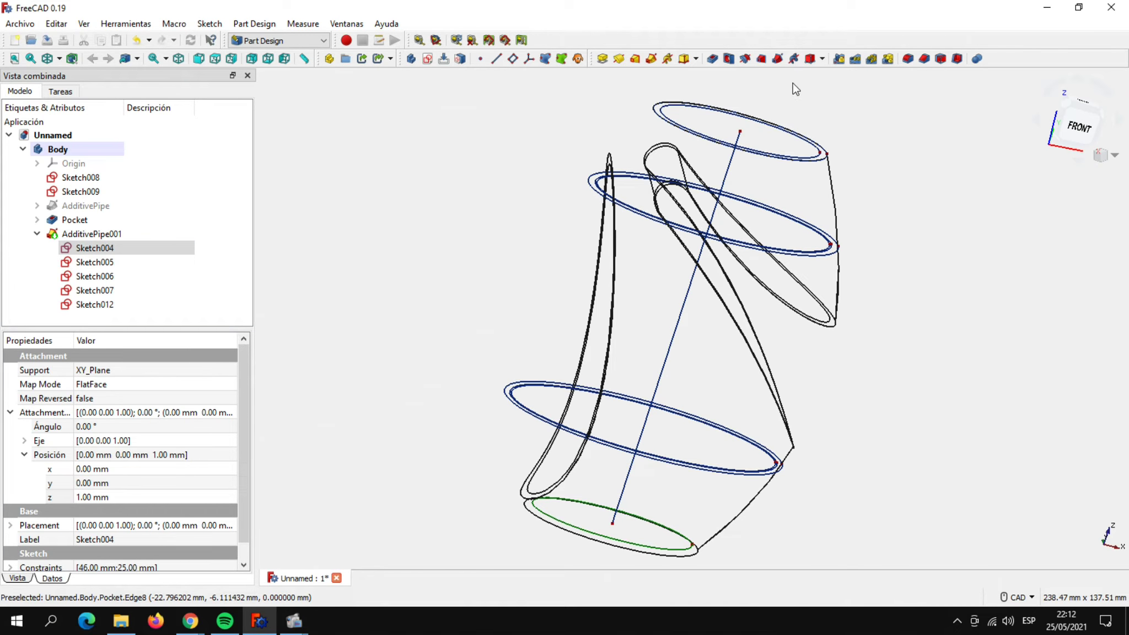
{"action": "left_click", "coordinate": [776, 59]}
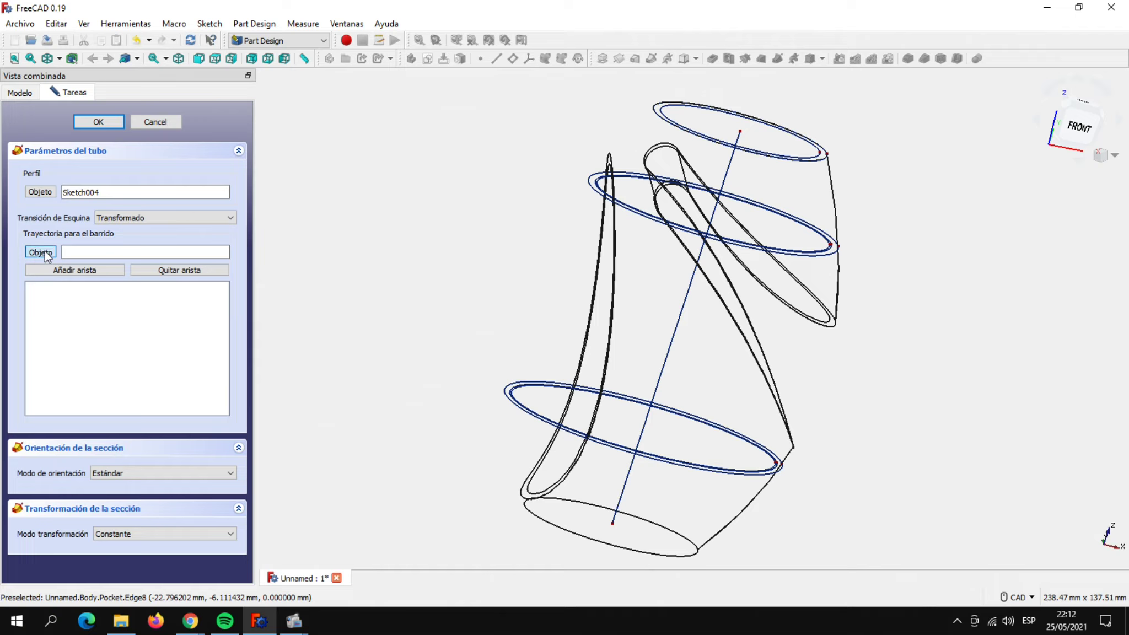
Set Sketch012 as the path, switch to Multiseccion, and add Sketch008 as a section.
{"action": "left_click", "coordinate": [680, 320]}
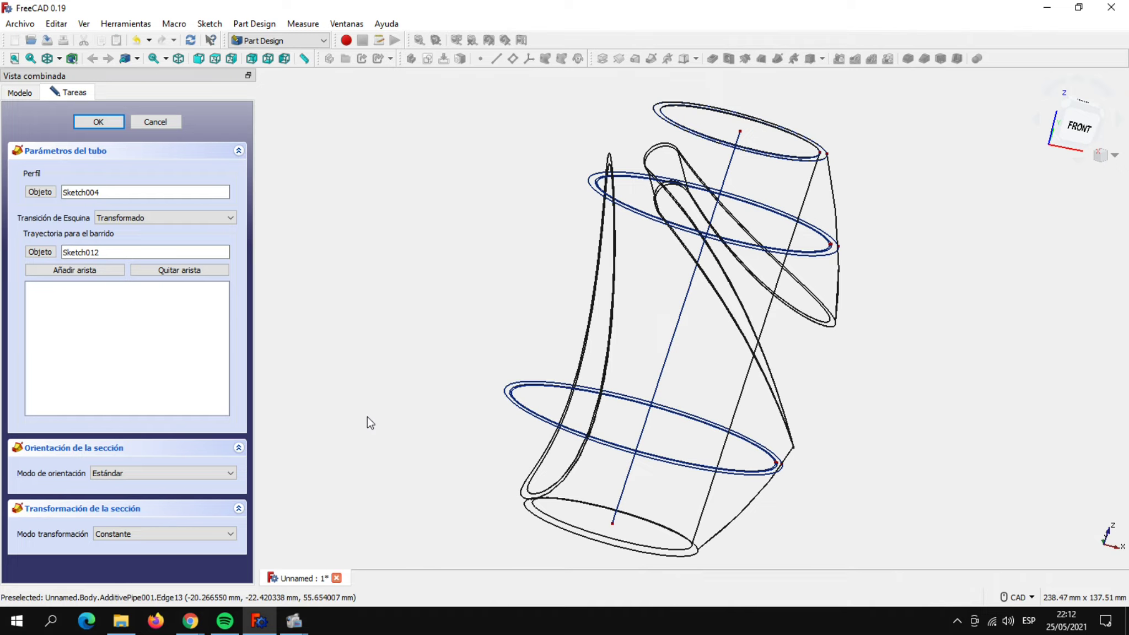
{"action": "left_click", "coordinate": [229, 536]}
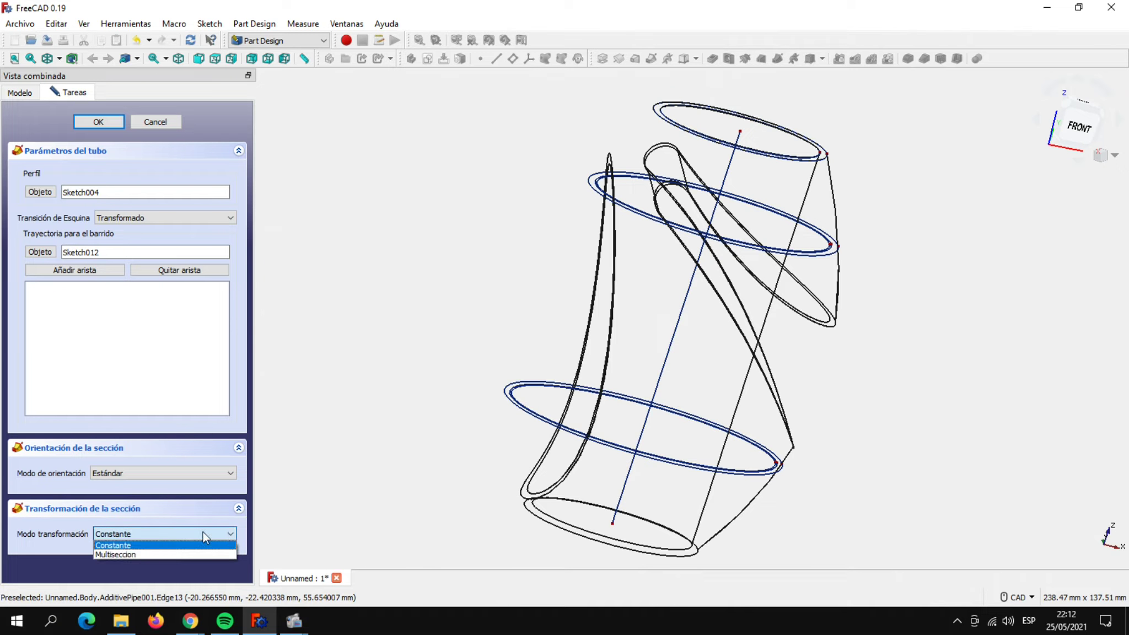
{"action": "left_click", "coordinate": [136, 555]}
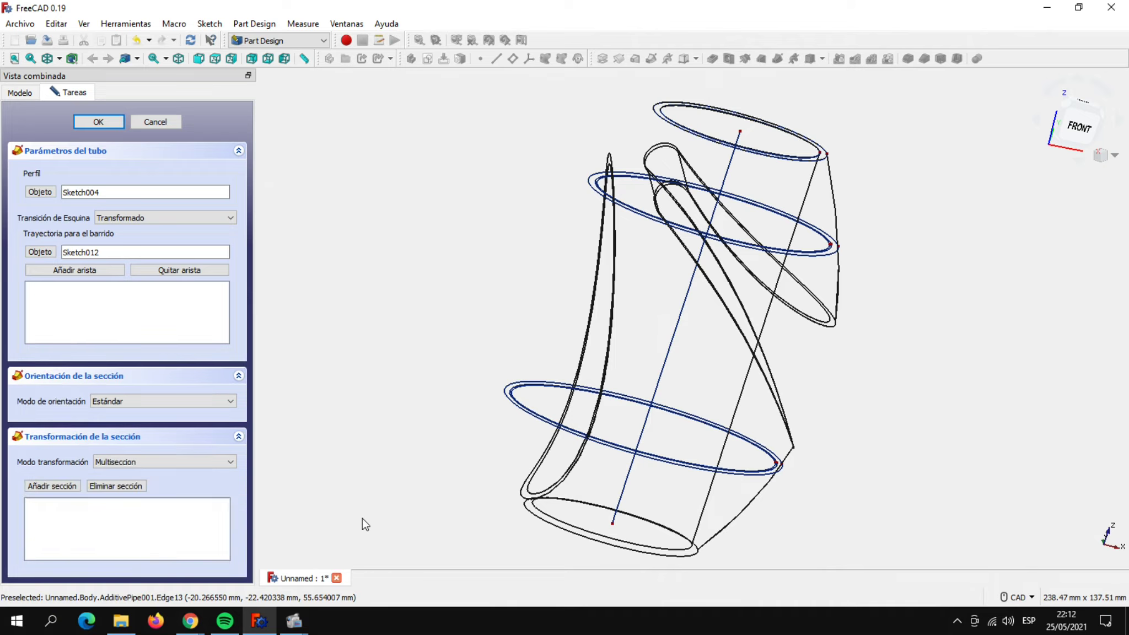
{"action": "left_click", "coordinate": [49, 484]}
{"action": "scroll", "coordinate": [521, 433], "scroll_direction": "up", "scroll_amount": 2}
{"action": "scroll", "coordinate": [521, 433], "scroll_direction": "up", "scroll_amount": 2}
{"action": "scroll", "coordinate": [466, 435], "scroll_direction": "up", "scroll_amount": 2}
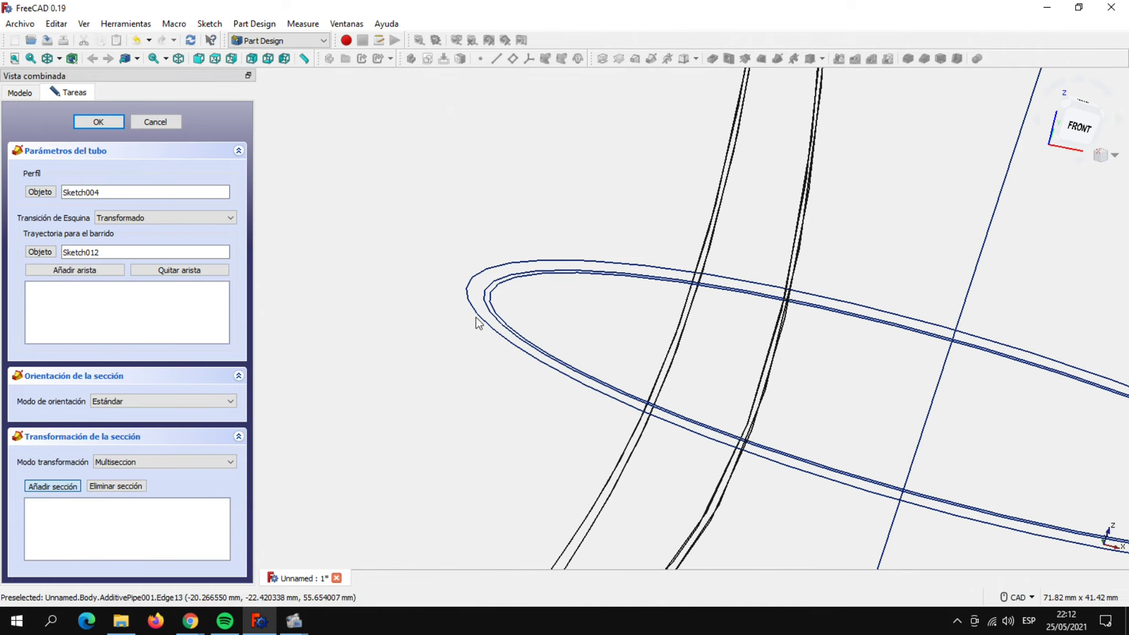
{"action": "left_click", "coordinate": [496, 294]}
{"action": "scroll", "coordinate": [404, 344], "scroll_direction": "down", "scroll_amount": 4}
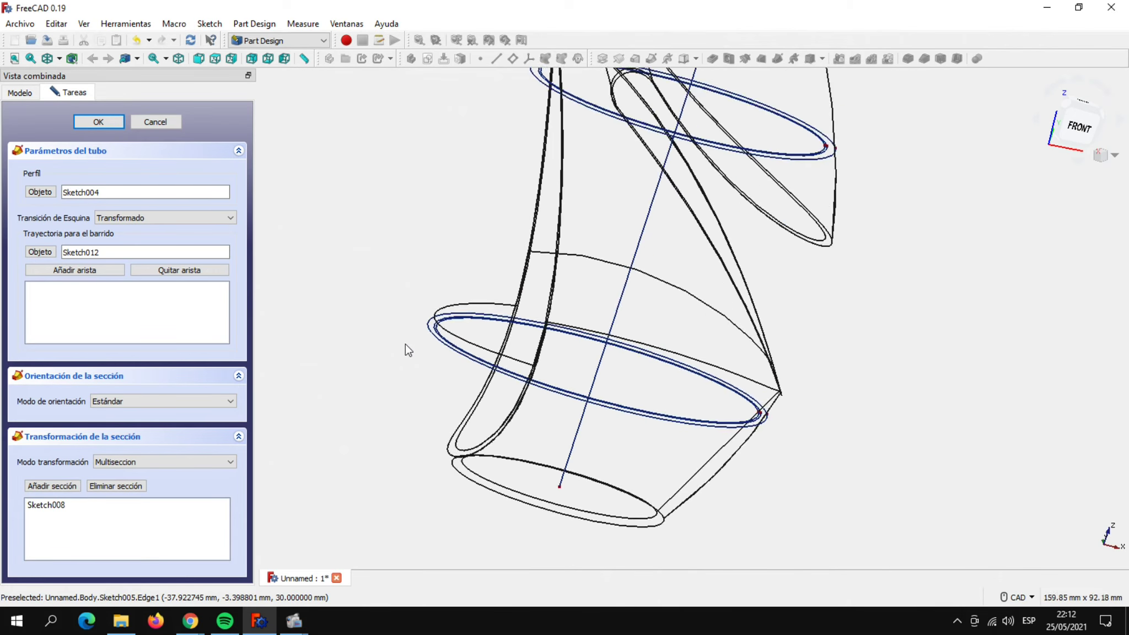
{"action": "scroll", "coordinate": [404, 344], "scroll_direction": "down", "scroll_amount": 3}
{"action": "middle_click_drag", "start_coordinate": [433, 224], "coordinate": [441, 272]}
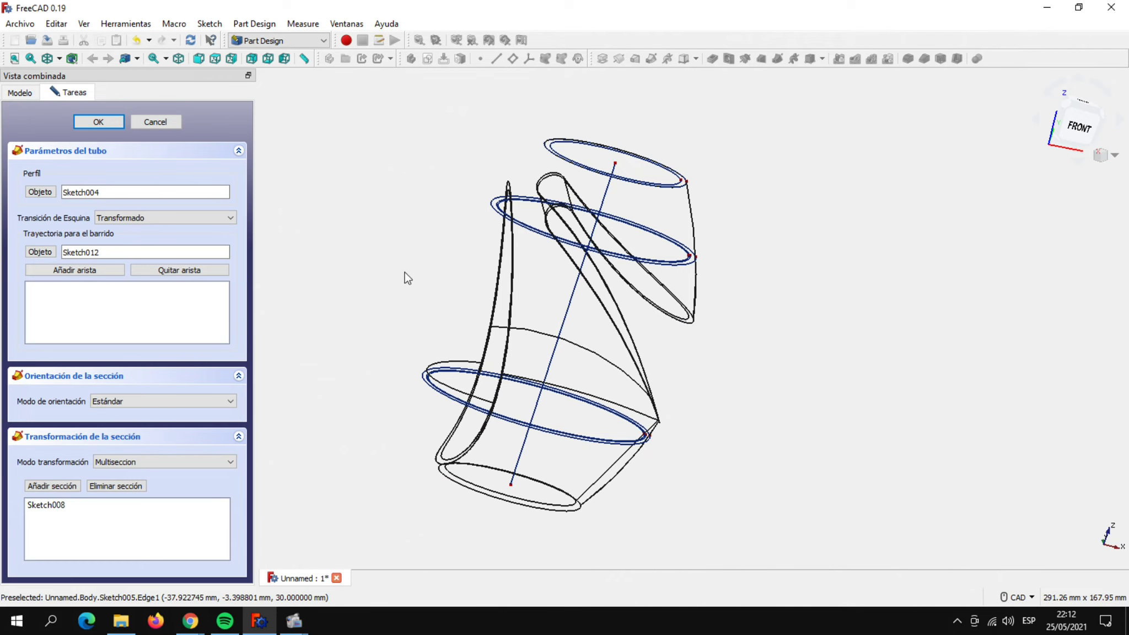
Add Sketch009 as the next section of the pipe.
{"action": "left_click", "coordinate": [66, 488]}
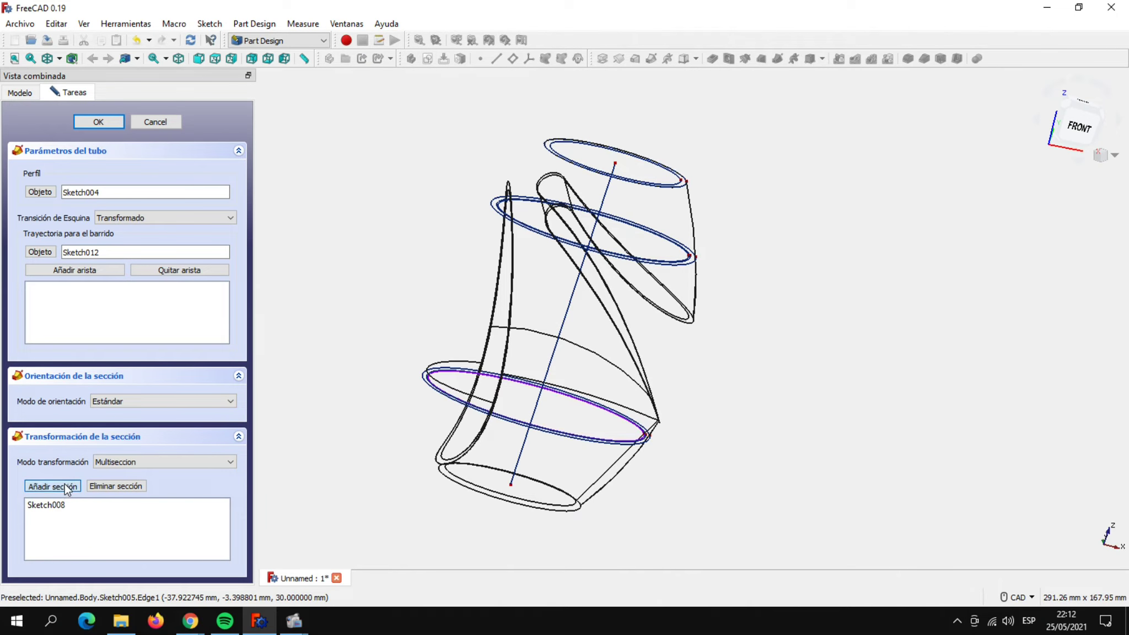
{"action": "scroll", "coordinate": [476, 248], "scroll_direction": "up", "scroll_amount": 2}
{"action": "scroll", "coordinate": [482, 237], "scroll_direction": "up", "scroll_amount": 2}
{"action": "scroll", "coordinate": [484, 231], "scroll_direction": "up", "scroll_amount": 2}
{"action": "middle_click_drag", "start_coordinate": [496, 217], "coordinate": [429, 295]}
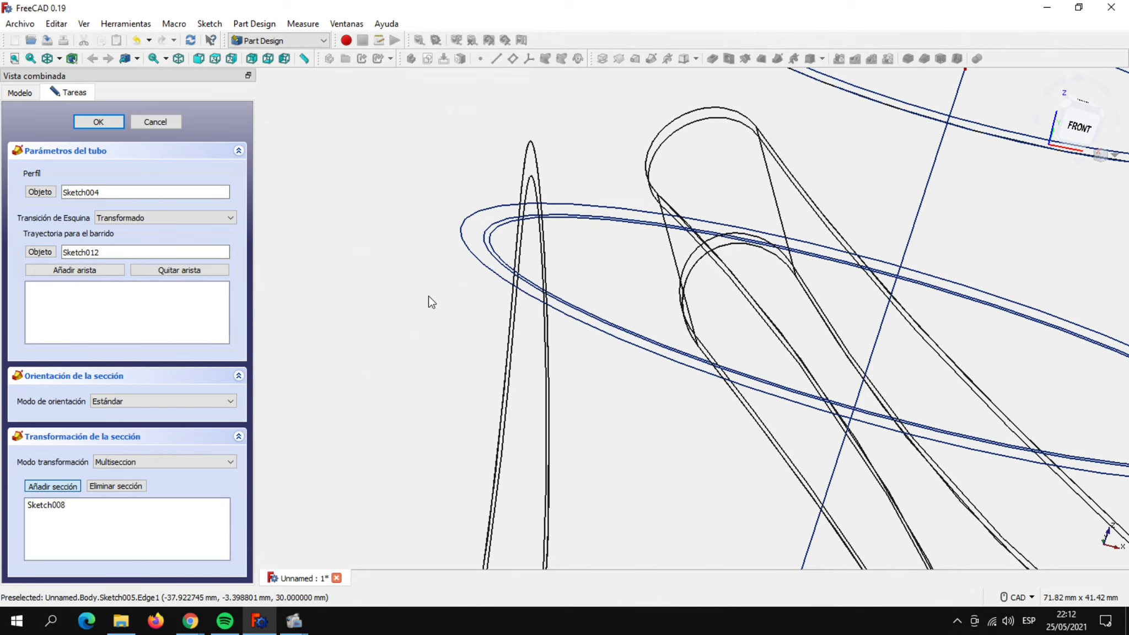
{"action": "left_click", "coordinate": [495, 237]}
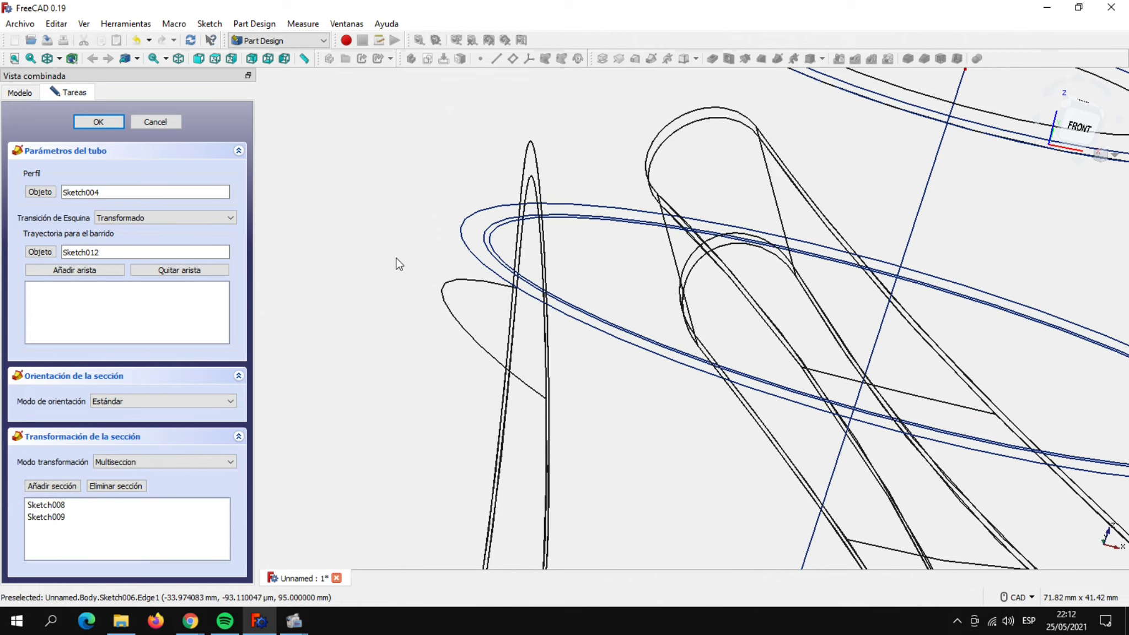
{"action": "scroll", "coordinate": [395, 258], "scroll_direction": "down", "scroll_amount": 4}
{"action": "scroll", "coordinate": [395, 258], "scroll_direction": "down", "scroll_amount": 1}
{"action": "middle_click_drag", "start_coordinate": [372, 212], "coordinate": [451, 269]}
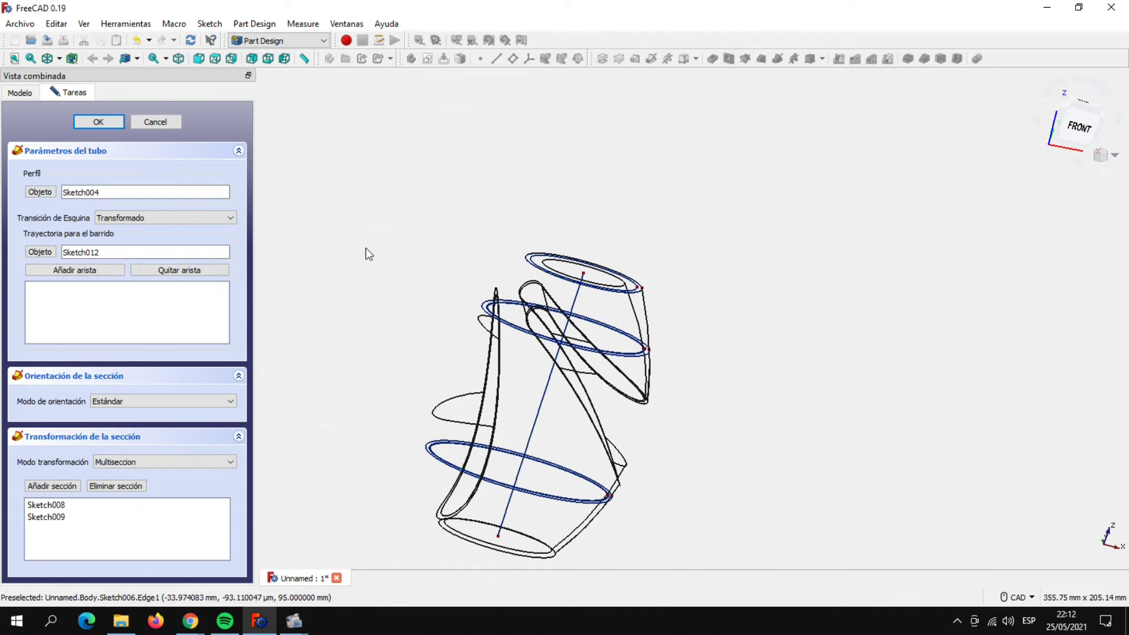
Add Sketch007 as the top section of the pipe.
{"action": "left_click", "coordinate": [62, 488]}
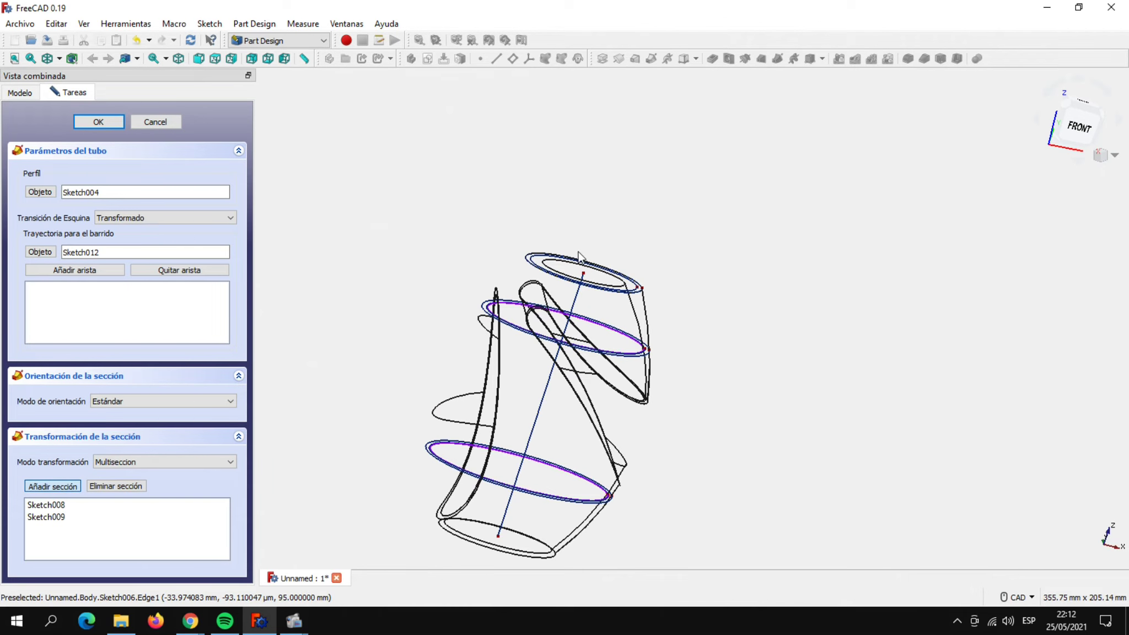
{"action": "scroll", "coordinate": [587, 250], "scroll_direction": "up", "scroll_amount": 2}
{"action": "scroll", "coordinate": [587, 249], "scroll_direction": "up", "scroll_amount": 2}
{"action": "scroll", "coordinate": [532, 253], "scroll_direction": "up", "scroll_amount": 2}
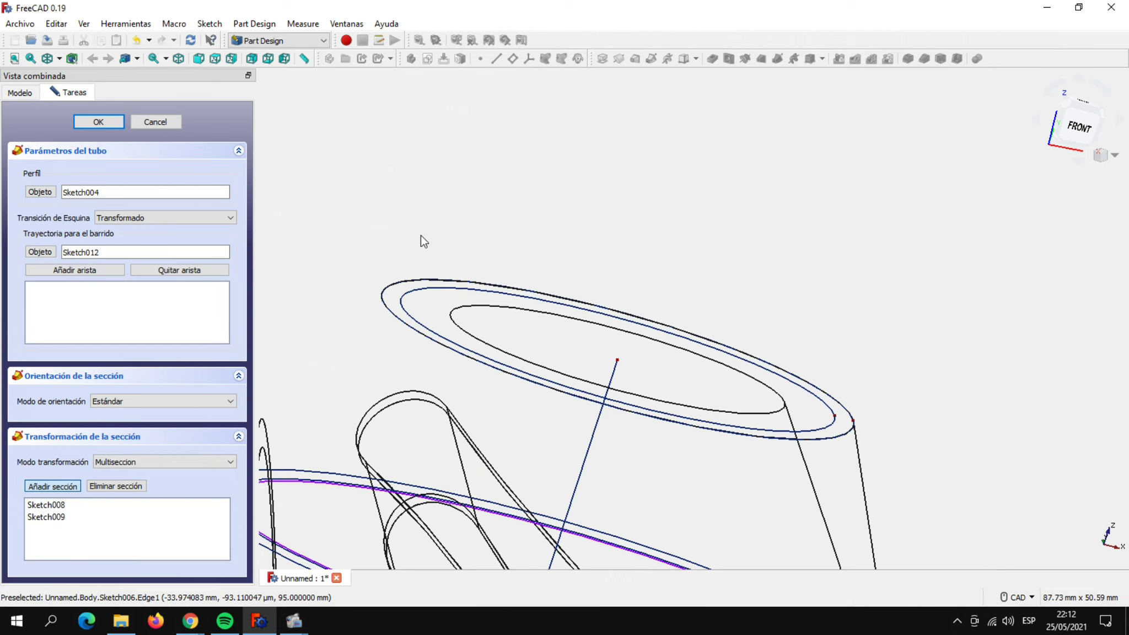
{"action": "left_click", "coordinate": [416, 289]}
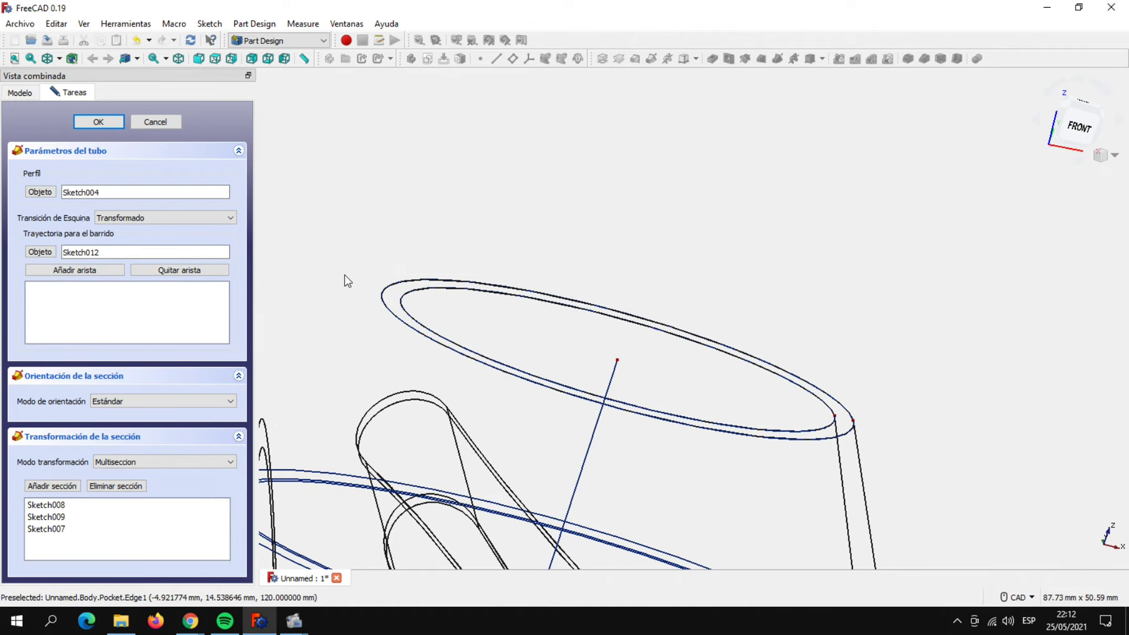
Switch to shaded display and confirm the Subtractive Pipe to hollow the vase.
{"action": "left_click", "coordinate": [59, 58]}
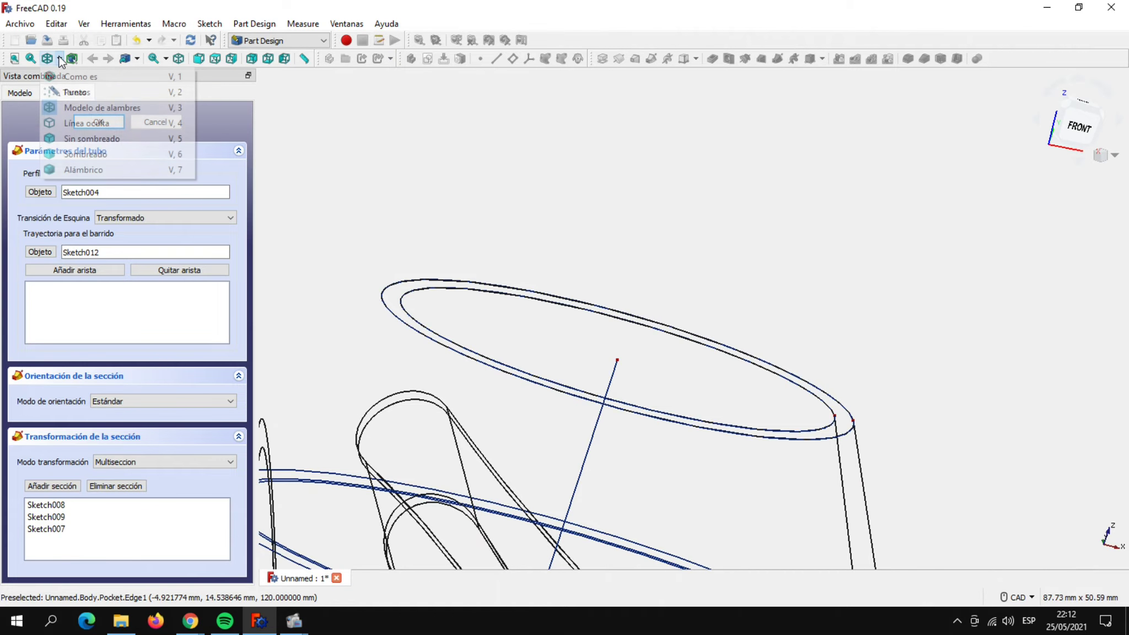
{"action": "left_click", "coordinate": [75, 171]}
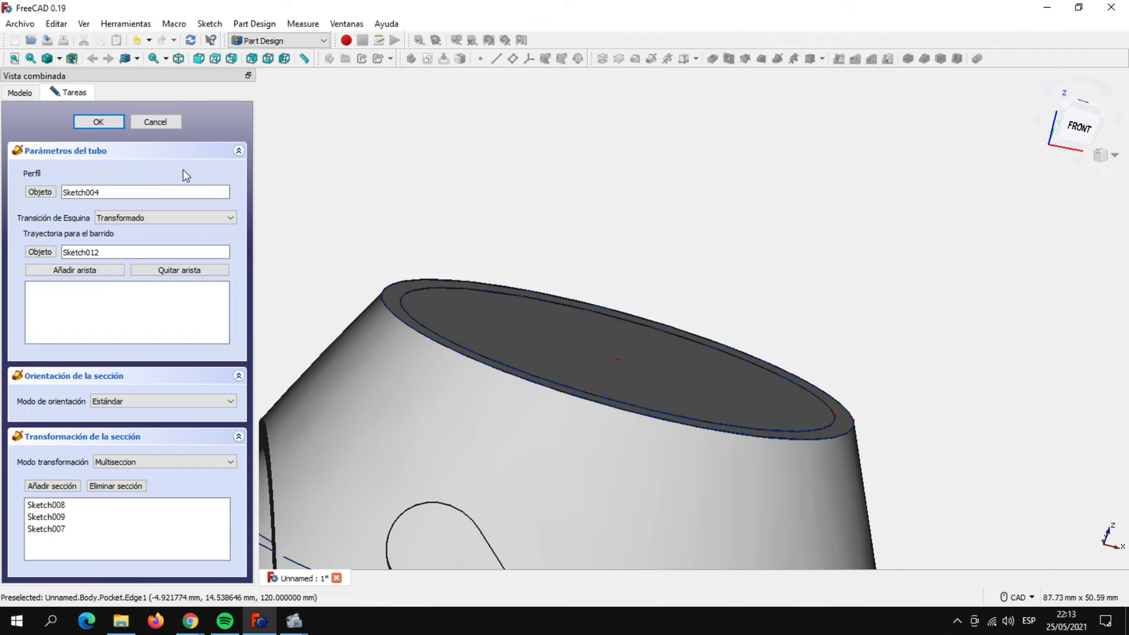
{"action": "left_click", "coordinate": [104, 122]}
{"action": "middle_click_drag", "start_coordinate": [310, 268], "coordinate": [524, 202]}
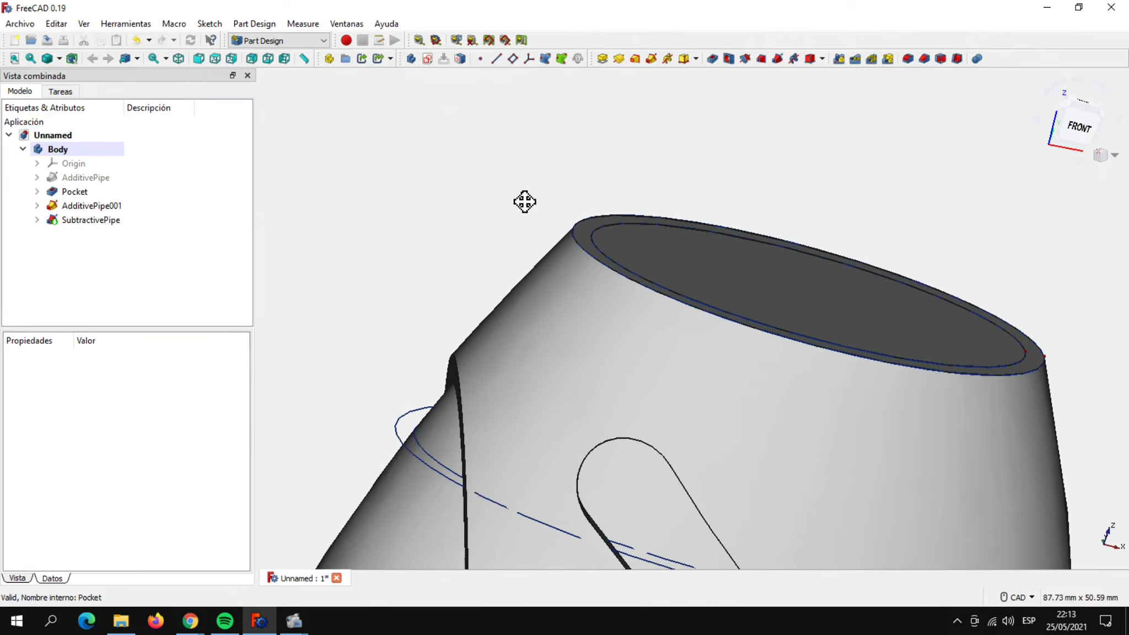
{"action": "scroll", "coordinate": [441, 290], "scroll_direction": "down", "scroll_amount": 3}
{"action": "scroll", "coordinate": [444, 300], "scroll_direction": "down", "scroll_amount": 2}
{"action": "middle_click_drag", "start_coordinate": [377, 413], "coordinate": [423, 403]}
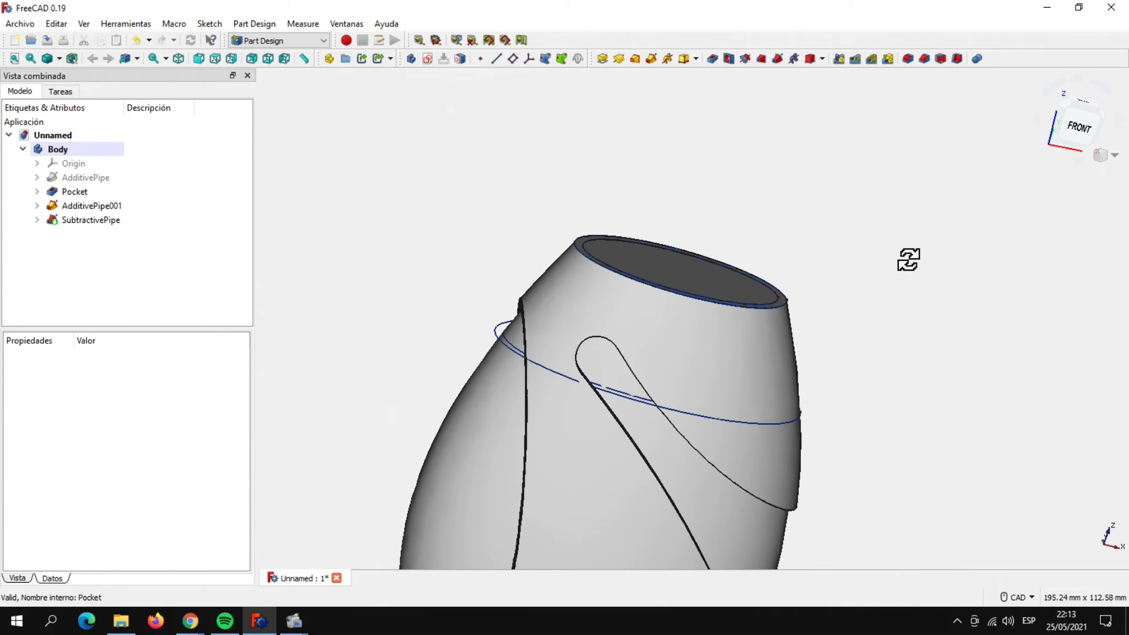
{"action": "middle_click_drag", "start_coordinate": [905, 250], "coordinate": [886, 284]}
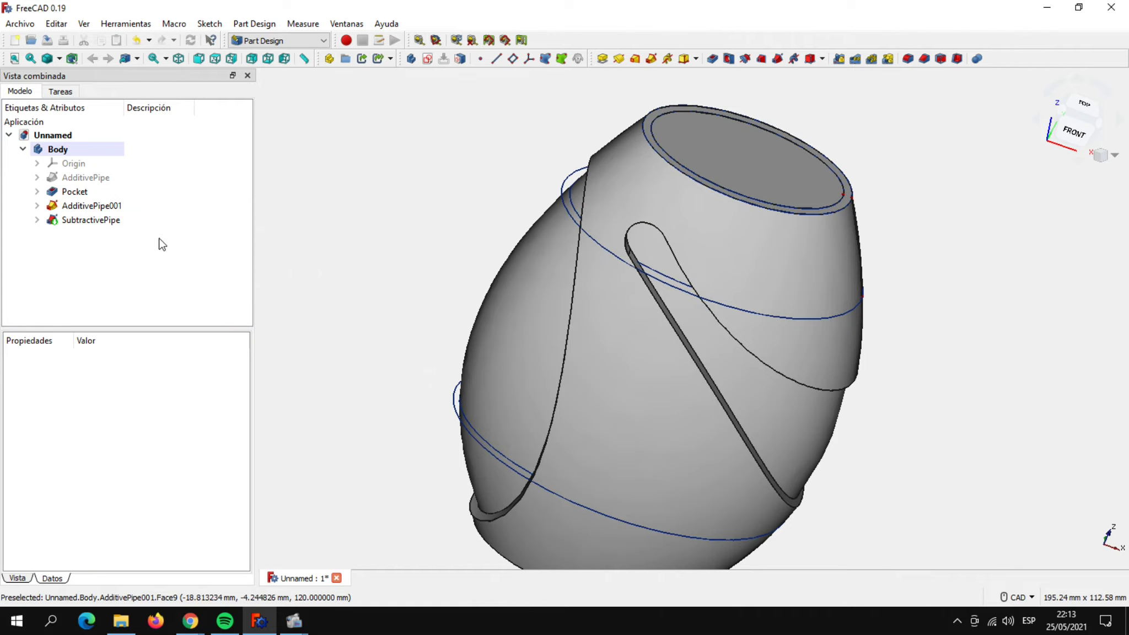
Inspect the Pocket and AdditivePipe001 features, then select the slanted slot's edge.
{"action": "left_click", "coordinate": [74, 191]}
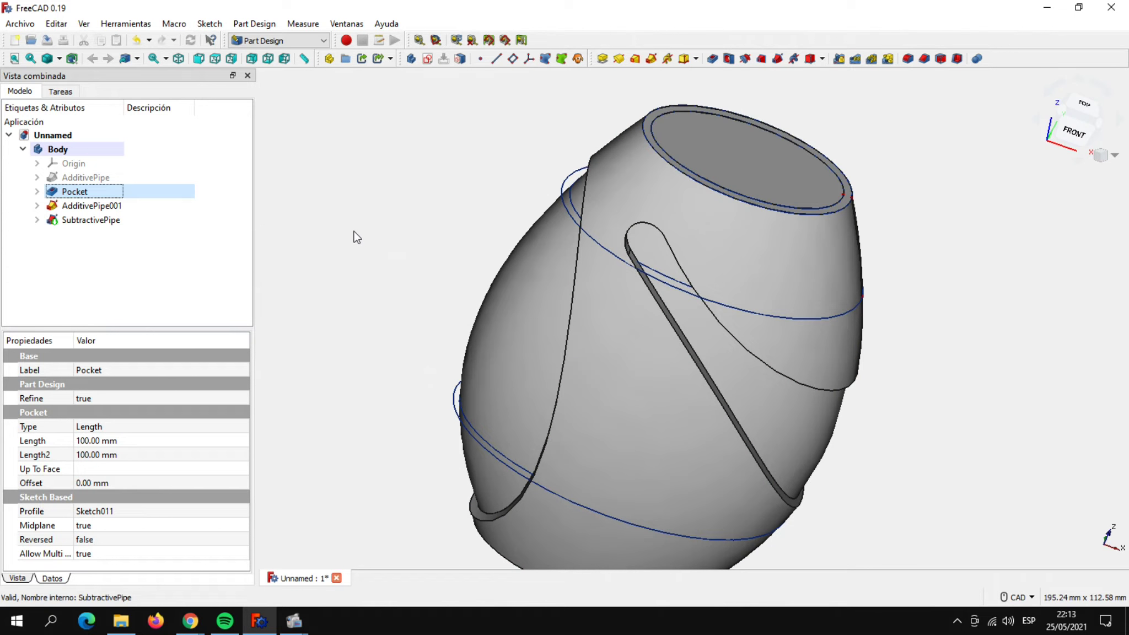
{"action": "left_click", "coordinate": [80, 207]}
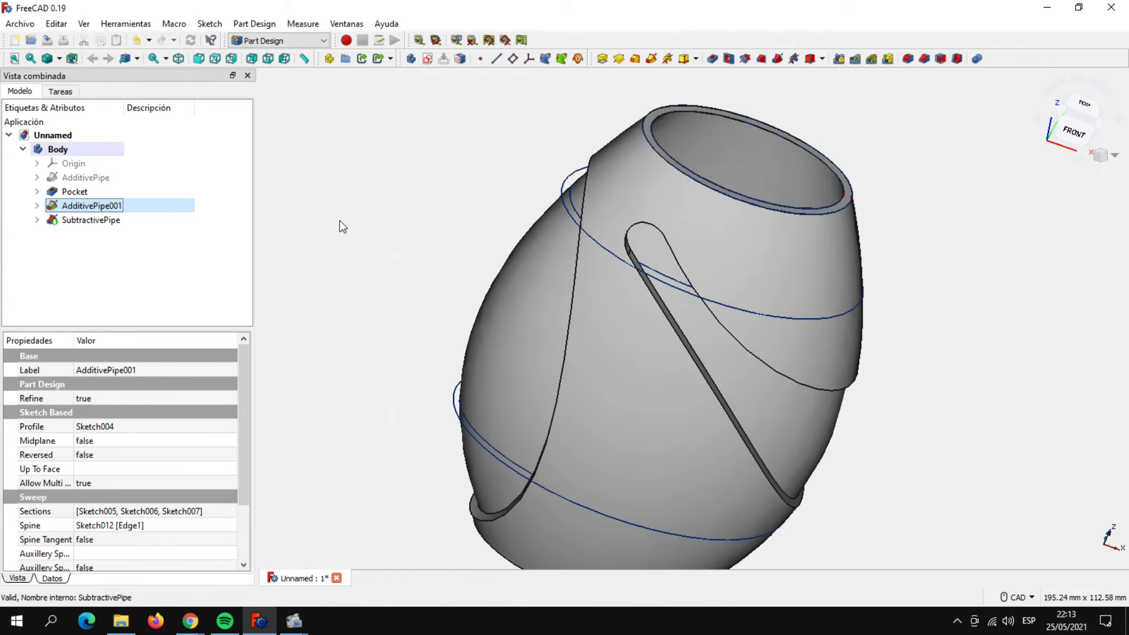
{"action": "mouse_move", "coordinate": [887, 207]}
{"action": "middle_mouse_down"}
{"action": "mouse_move", "coordinate": [948, 285]}
{"action": "mouse_move", "coordinate": [804, 215]}
{"action": "mouse_move", "coordinate": [824, 177]}
{"action": "middle_mouse_up"}
{"action": "middle_click_drag", "start_coordinate": [842, 375], "coordinate": [855, 192]}
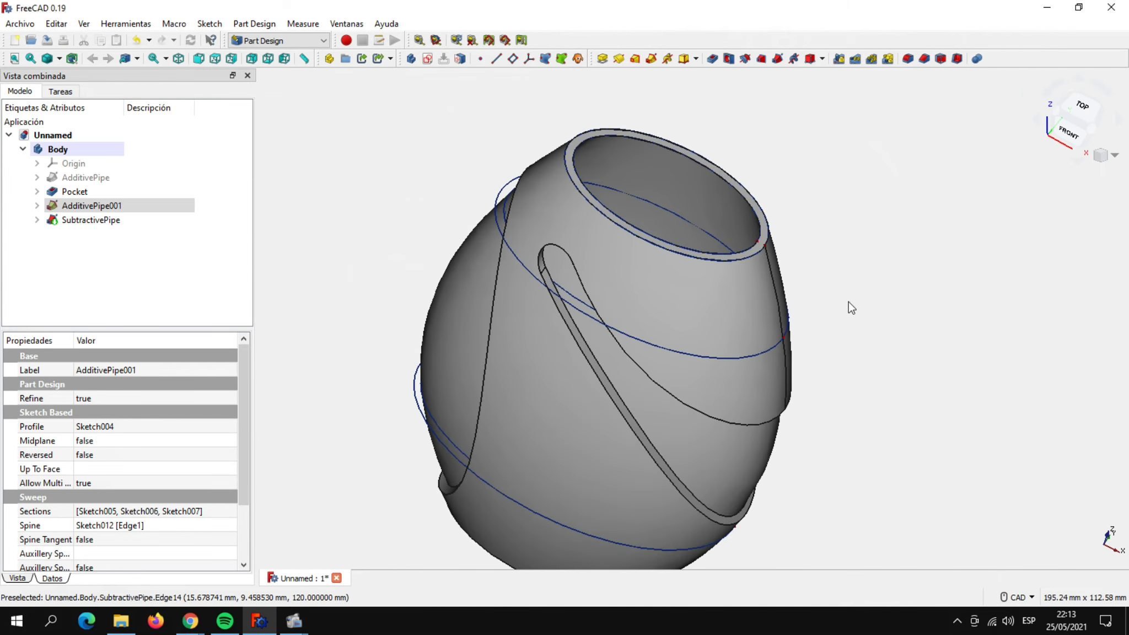
{"action": "scroll", "coordinate": [852, 309], "scroll_direction": "up", "scroll_amount": 3}
{"action": "mouse_move", "coordinate": [853, 320]}
{"action": "middle_mouse_down"}
{"action": "mouse_move", "coordinate": [965, 327]}
{"action": "mouse_move", "coordinate": [973, 390]}
{"action": "mouse_move", "coordinate": [879, 357]}
{"action": "mouse_move", "coordinate": [888, 361]}
{"action": "middle_mouse_up"}
{"action": "scroll", "coordinate": [964, 327], "scroll_direction": "down", "scroll_amount": 4}
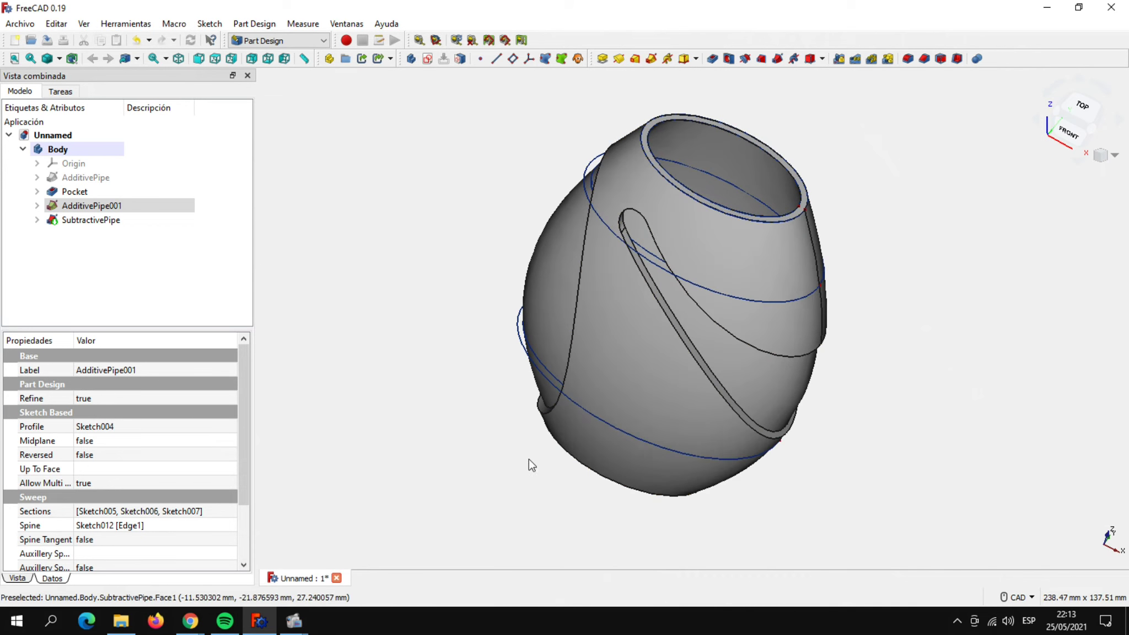
{"action": "mouse_move", "coordinate": [876, 427]}
{"action": "middle_mouse_down"}
{"action": "mouse_move", "coordinate": [886, 410]}
{"action": "mouse_move", "coordinate": [870, 375]}
{"action": "mouse_move", "coordinate": [823, 351]}
{"action": "middle_mouse_up"}
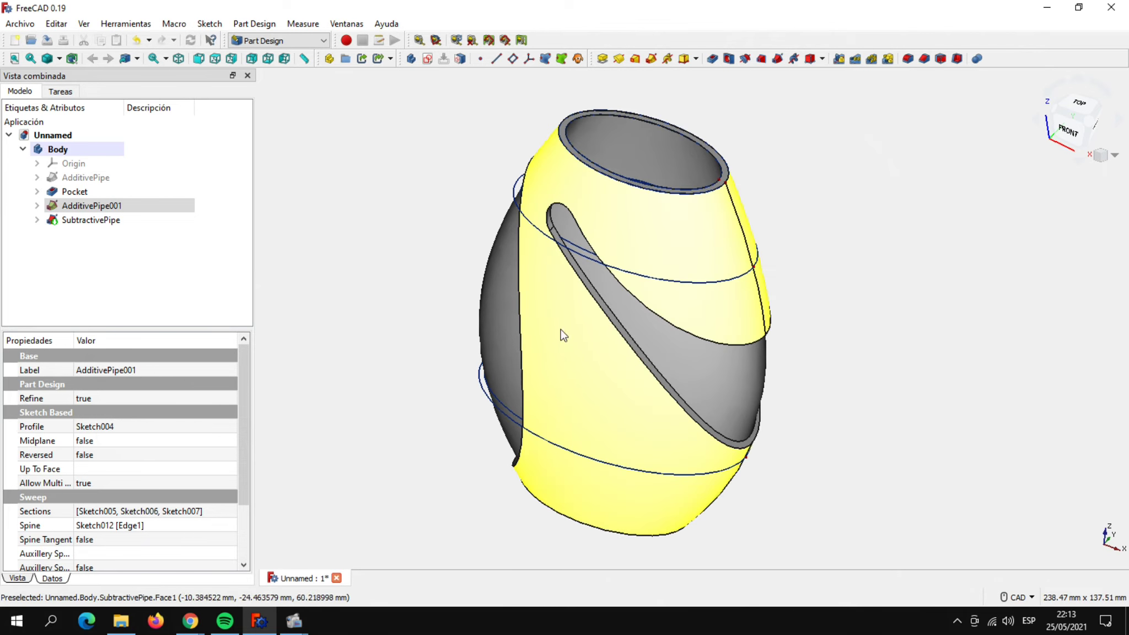
{"action": "left_click", "coordinate": [599, 307]}
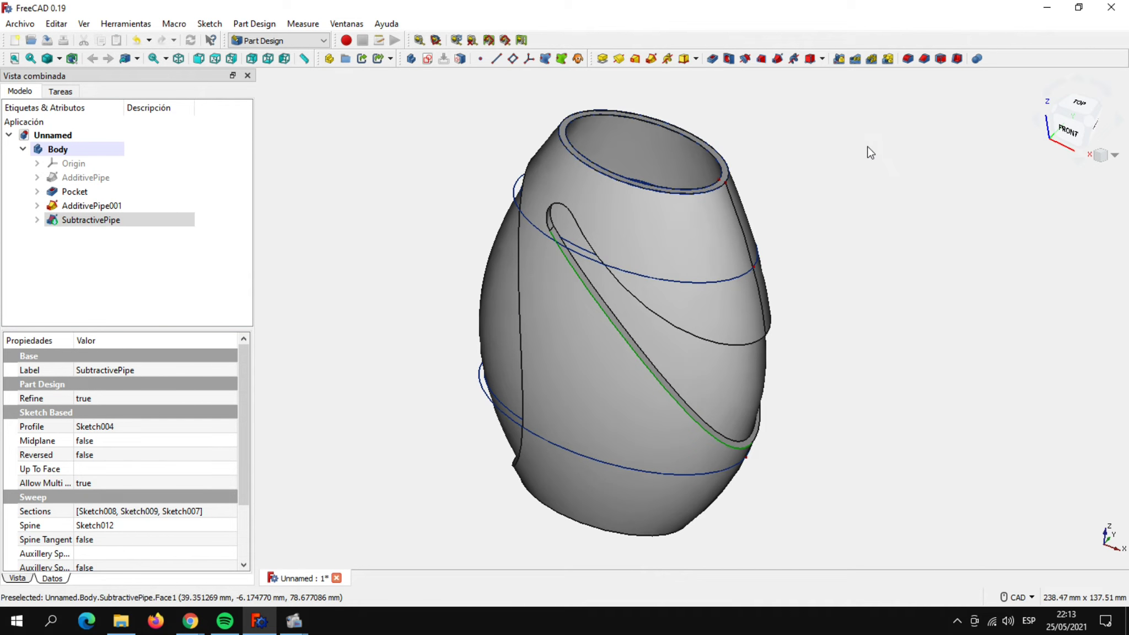
Fillet the slot edge (Edge9) and rim edge (Edge13) with a 0.5 mm radius.
{"action": "left_click", "coordinate": [907, 58]}
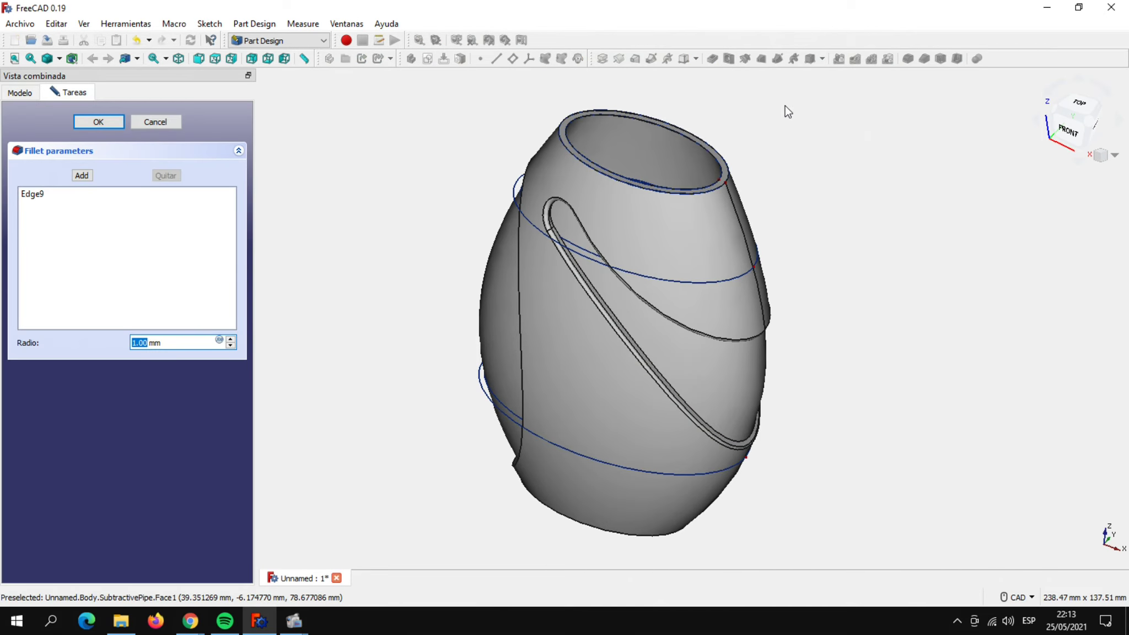
{"action": "left_click_drag", "start_coordinate": [166, 342], "coordinate": [63, 348]}
{"action": "type", "text": "0.5"}
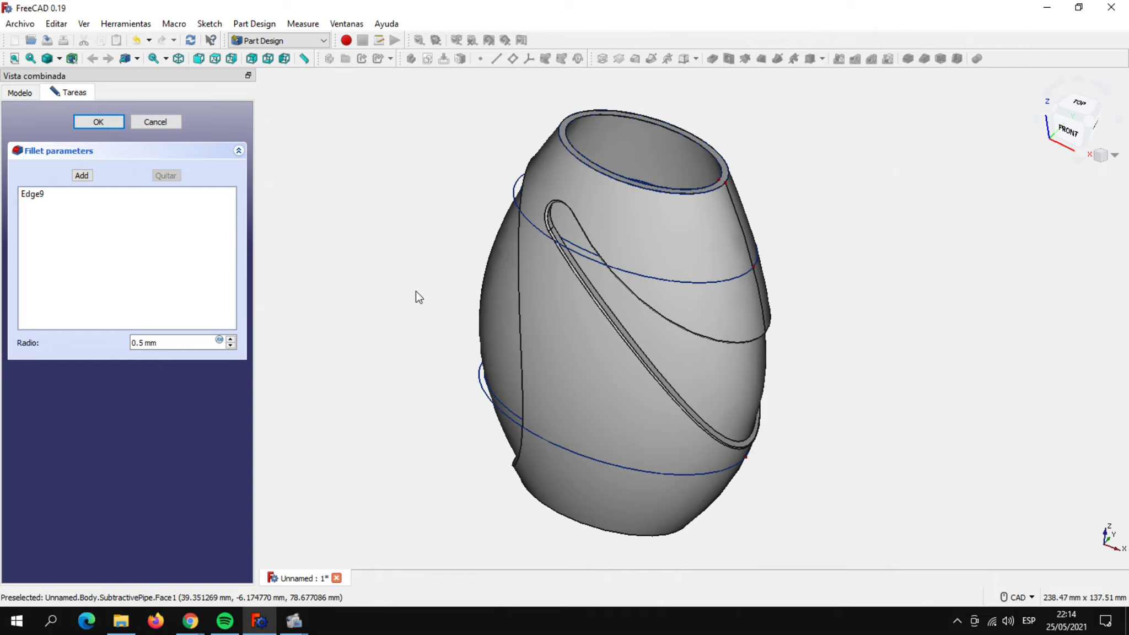
{"action": "middle_click_drag", "start_coordinate": [551, 313], "coordinate": [784, 356]}
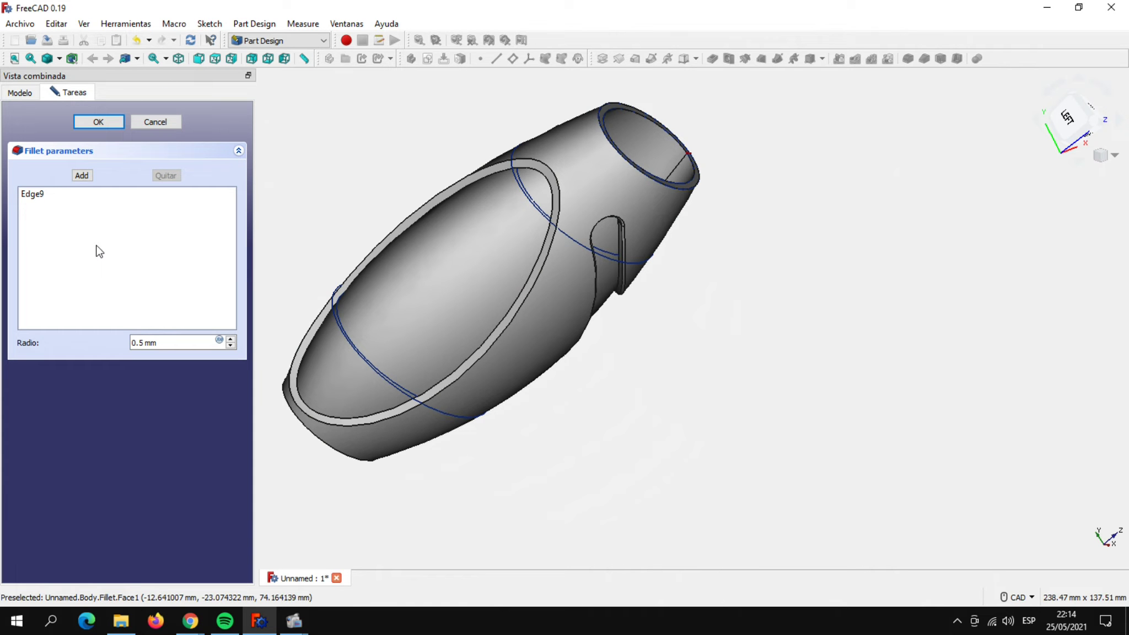
{"action": "left_click", "coordinate": [83, 175]}
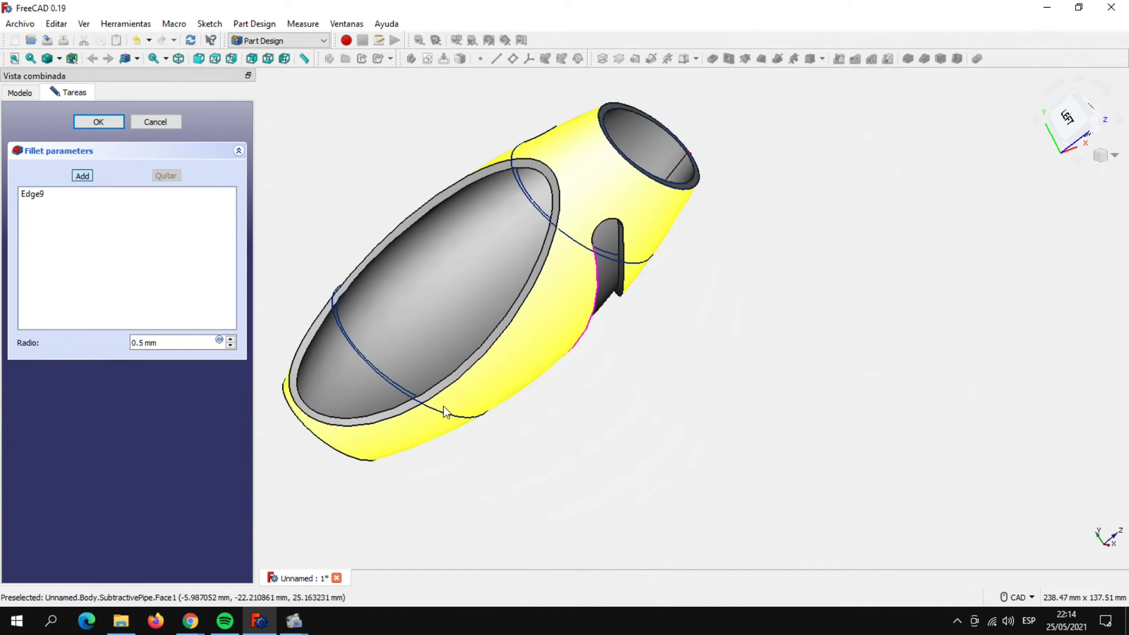
{"action": "left_click", "coordinate": [454, 383]}
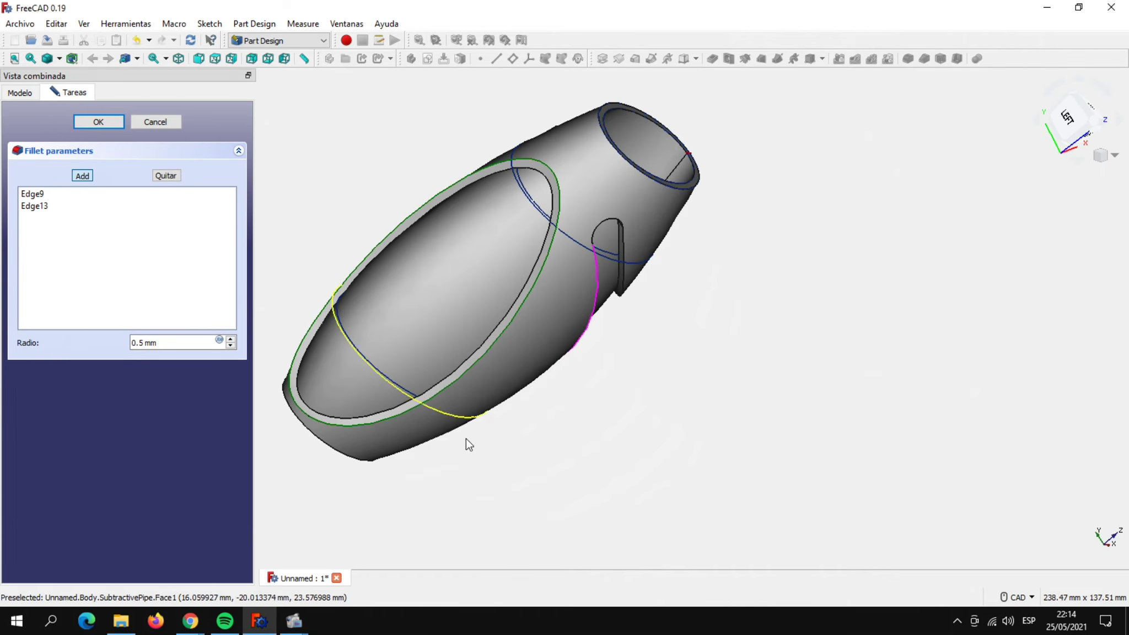
{"action": "left_click", "coordinate": [81, 176]}
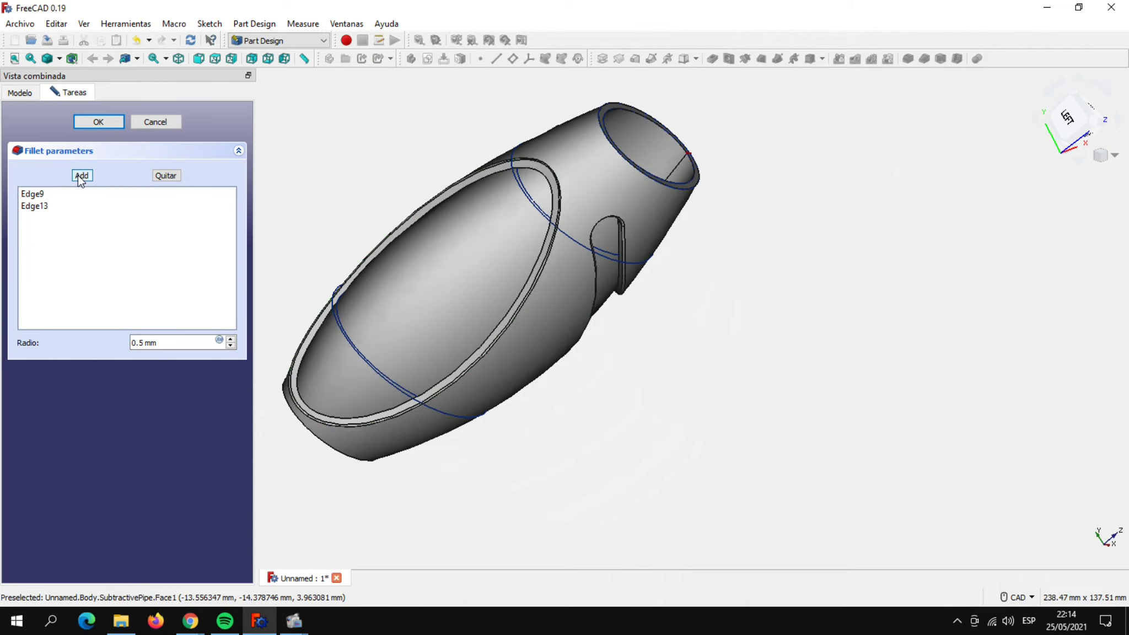
{"action": "mouse_move", "coordinate": [810, 377]}
{"action": "middle_mouse_down"}
{"action": "mouse_move", "coordinate": [711, 332]}
{"action": "mouse_move", "coordinate": [673, 352]}
{"action": "mouse_move", "coordinate": [634, 350]}
{"action": "mouse_move", "coordinate": [688, 352]}
{"action": "middle_mouse_up"}
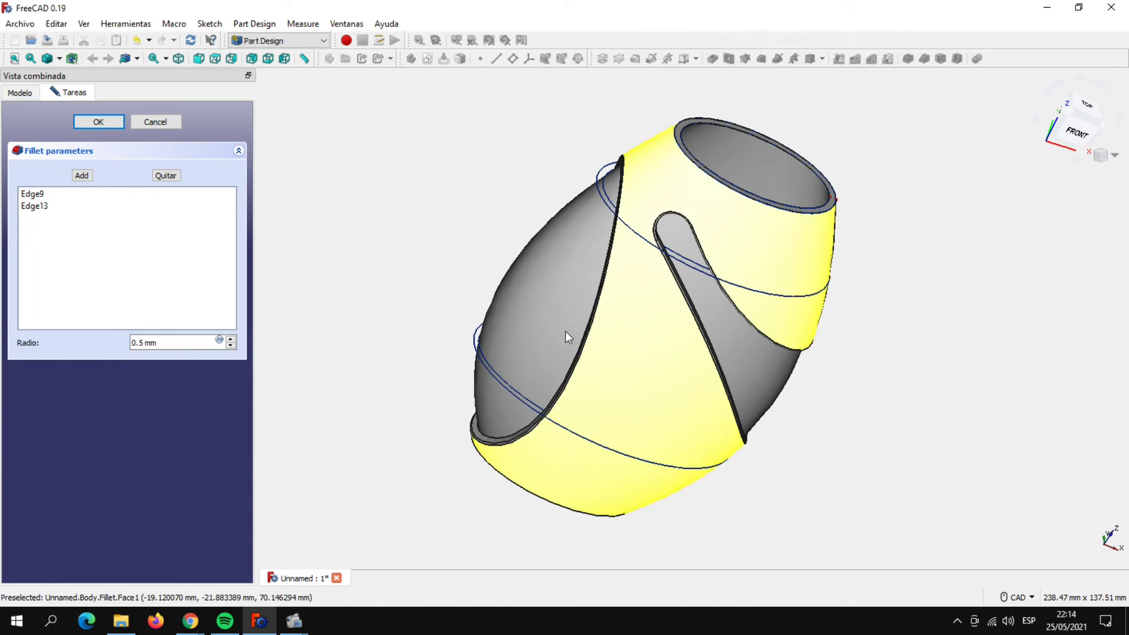
Confirm the 0.5 mm fillet and select the slanted opening's rim edge.
{"action": "left_click", "coordinate": [100, 121]}
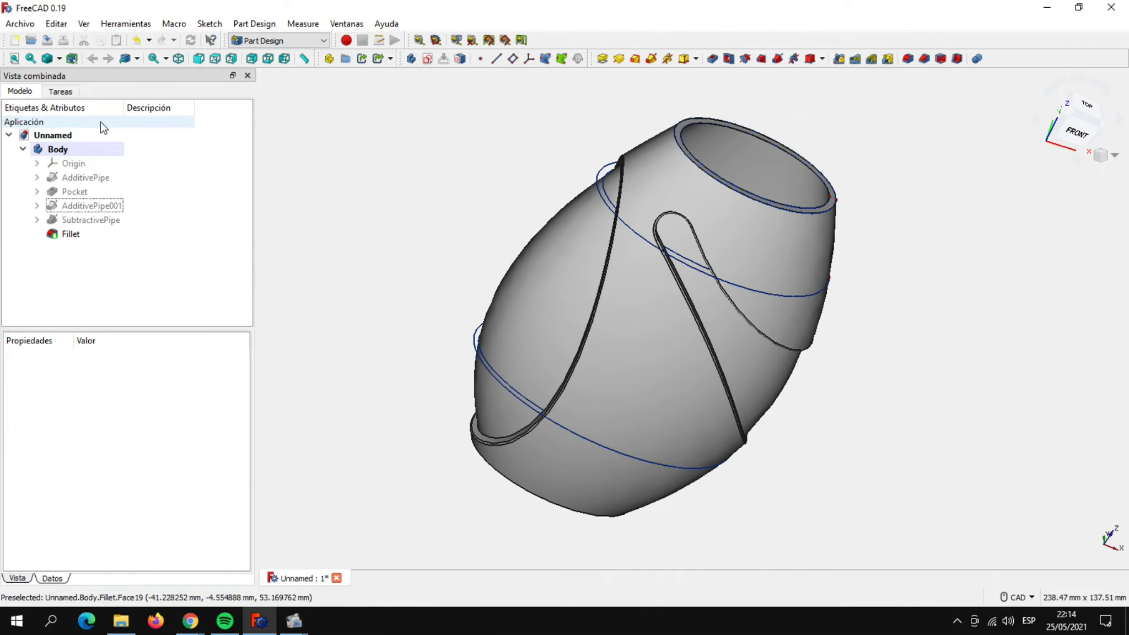
{"action": "mouse_move", "coordinate": [378, 296]}
{"action": "middle_mouse_down"}
{"action": "mouse_move", "coordinate": [406, 274]}
{"action": "mouse_move", "coordinate": [441, 297]}
{"action": "mouse_move", "coordinate": [430, 309]}
{"action": "middle_mouse_up"}
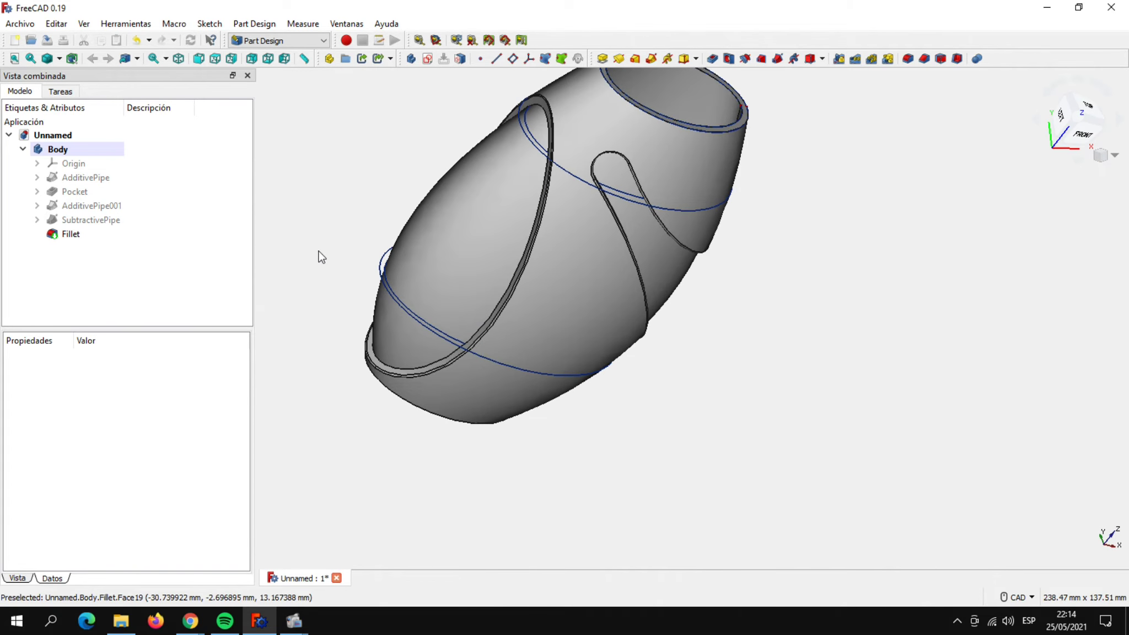
{"action": "scroll", "coordinate": [322, 255], "scroll_direction": "up", "scroll_amount": 2}
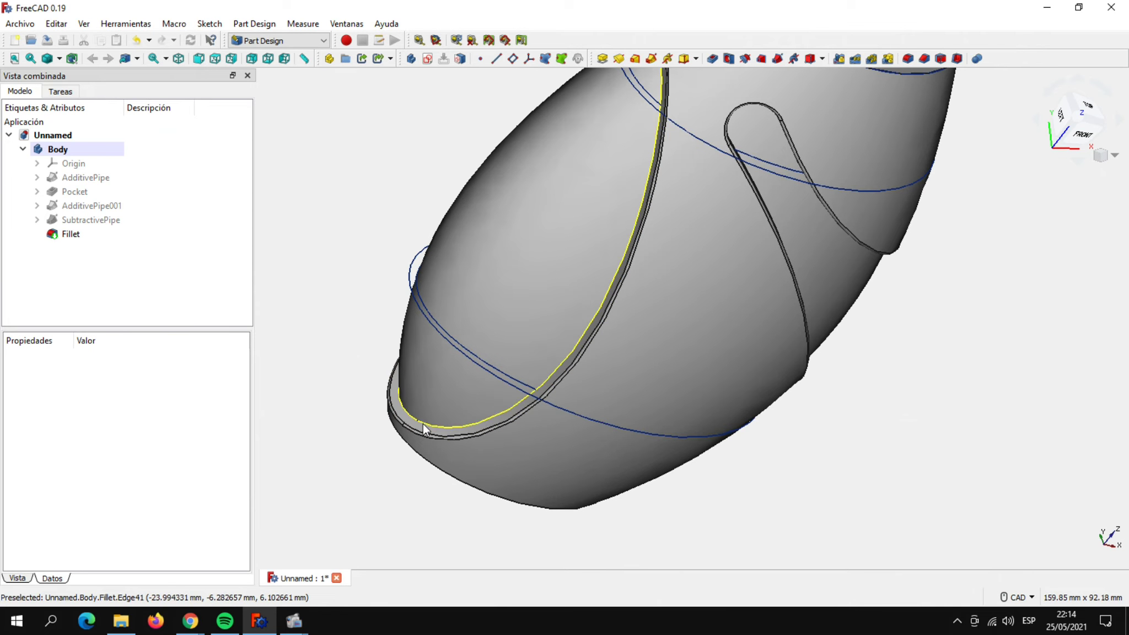
{"action": "scroll", "coordinate": [438, 423], "scroll_direction": "up", "scroll_amount": 2}
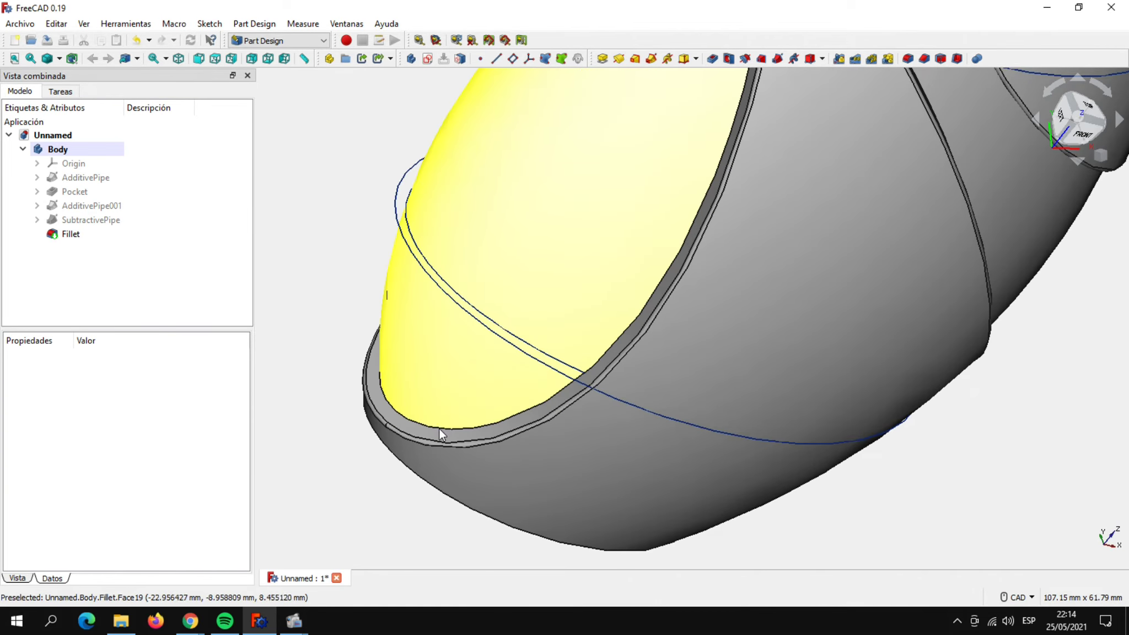
{"action": "left_click", "coordinate": [449, 429]}
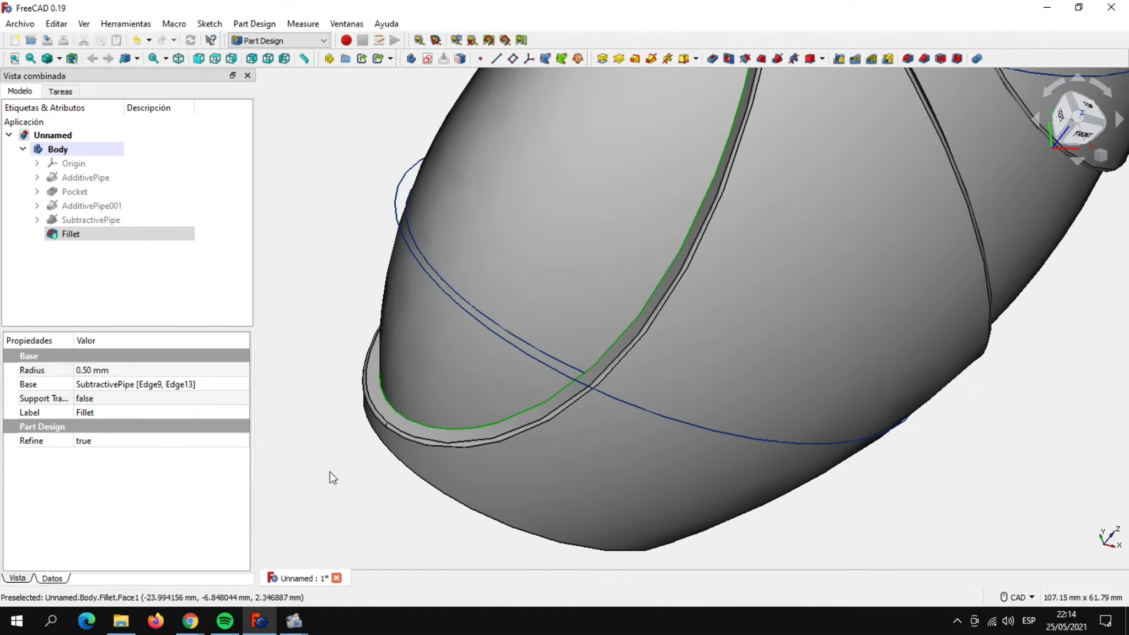
{"action": "scroll", "coordinate": [329, 473], "scroll_direction": "down", "scroll_amount": 3}
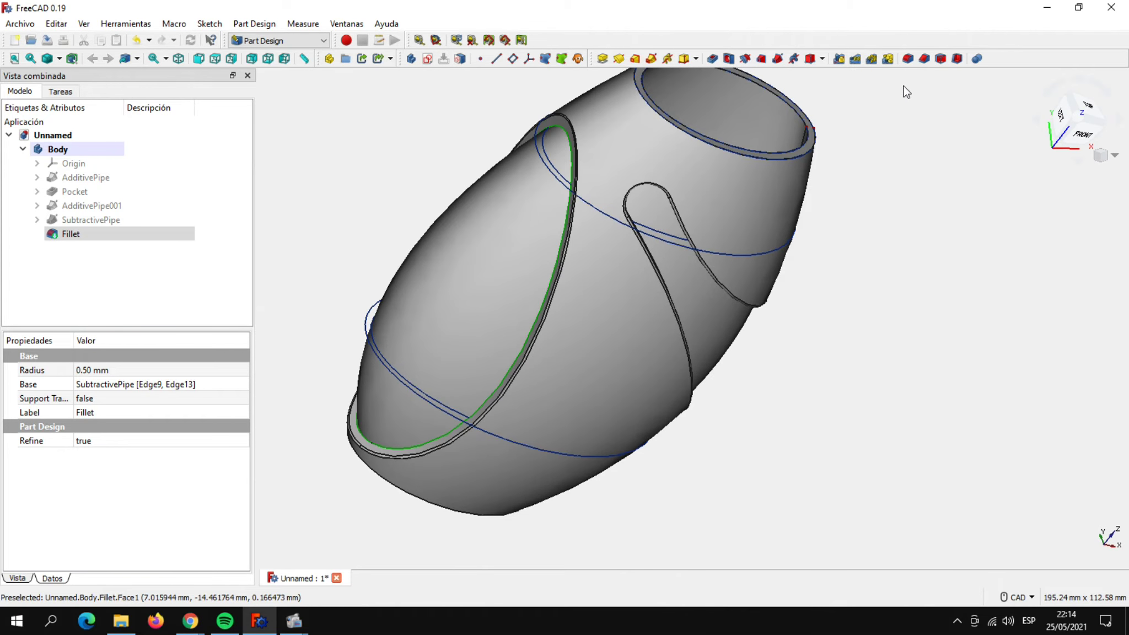
Create a 3 mm fillet on the slanted opening's rim and add the long handle-slot edge.
{"action": "left_click", "coordinate": [908, 58]}
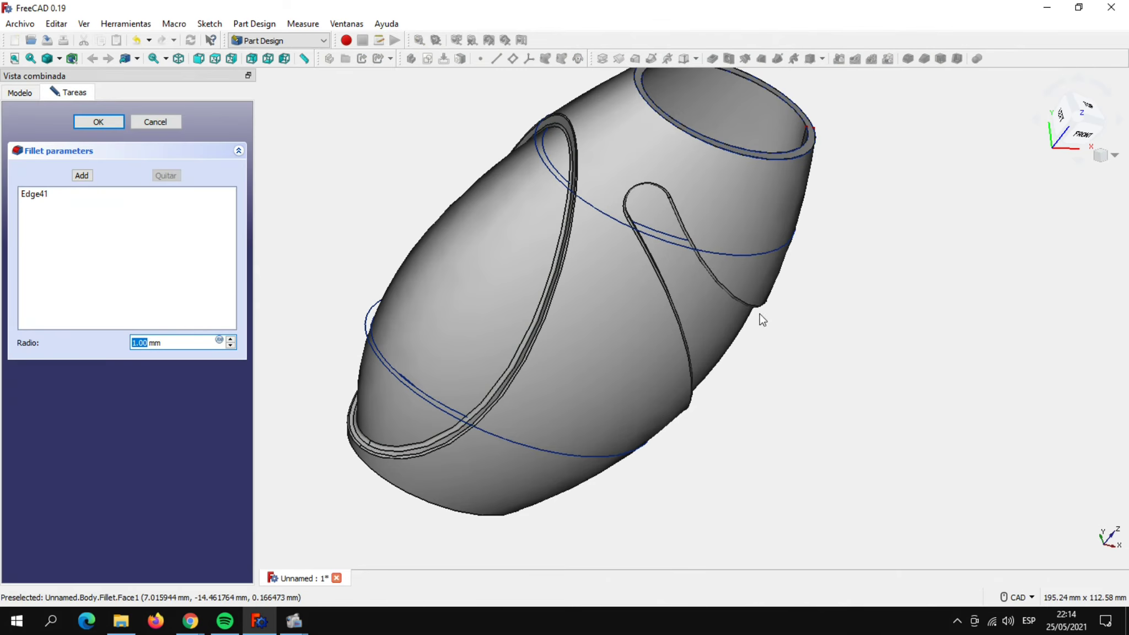
{"action": "left_click_drag", "start_coordinate": [168, 345], "coordinate": [139, 343]}
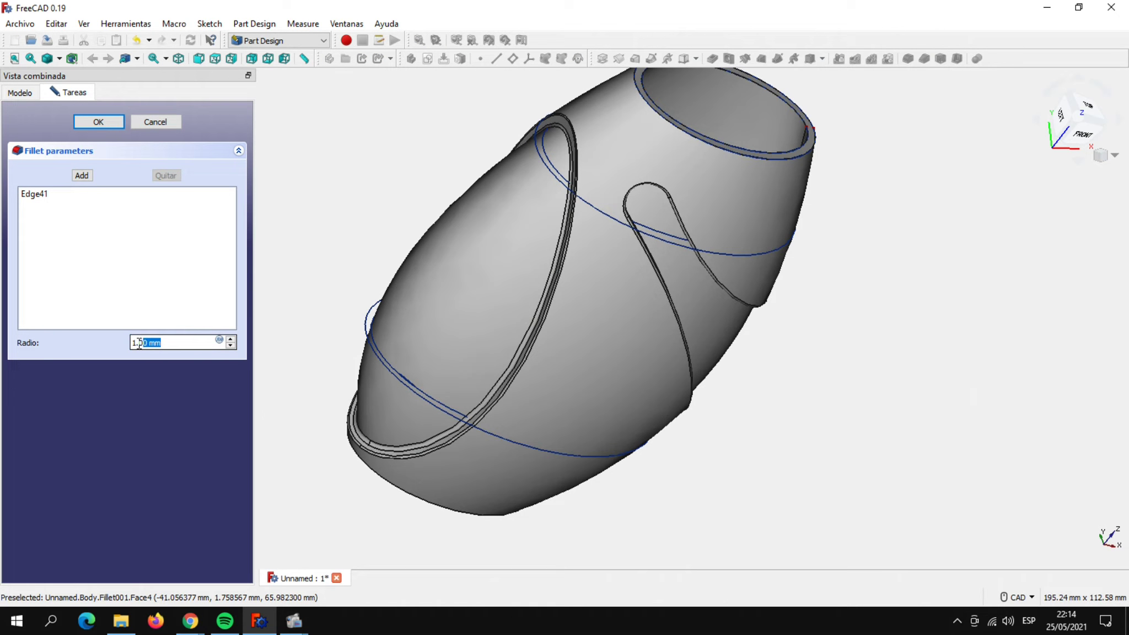
{"action": "type", "text": "3"}
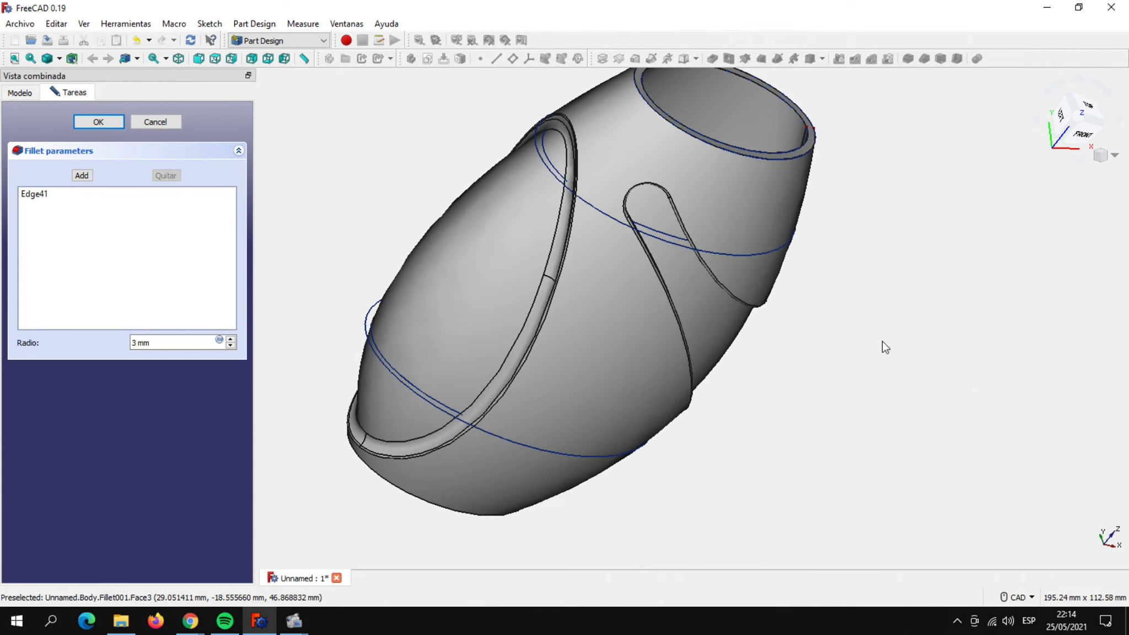
{"action": "middle_click_drag", "start_coordinate": [944, 339], "coordinate": [884, 342]}
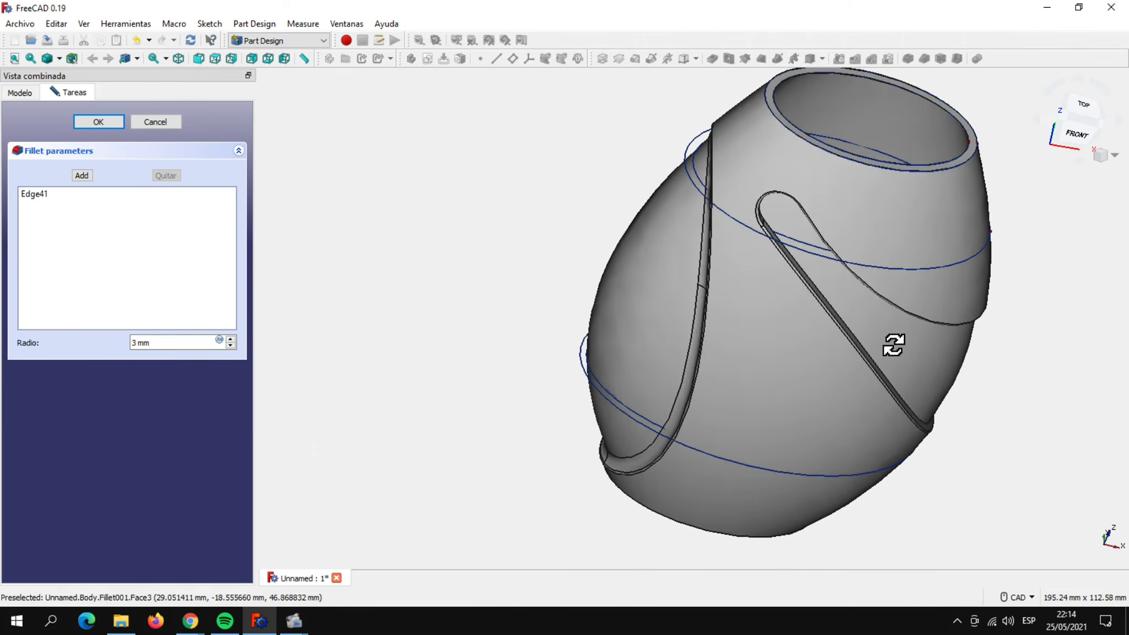
{"action": "scroll", "coordinate": [907, 319], "scroll_direction": "up", "scroll_amount": 2}
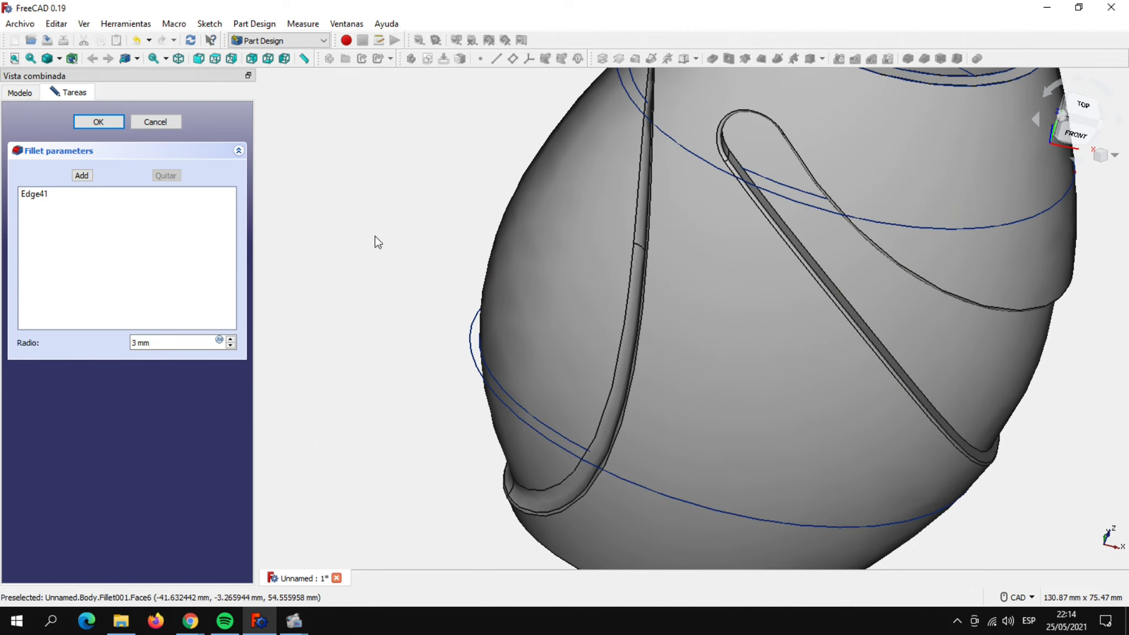
{"action": "left_click", "coordinate": [84, 177]}
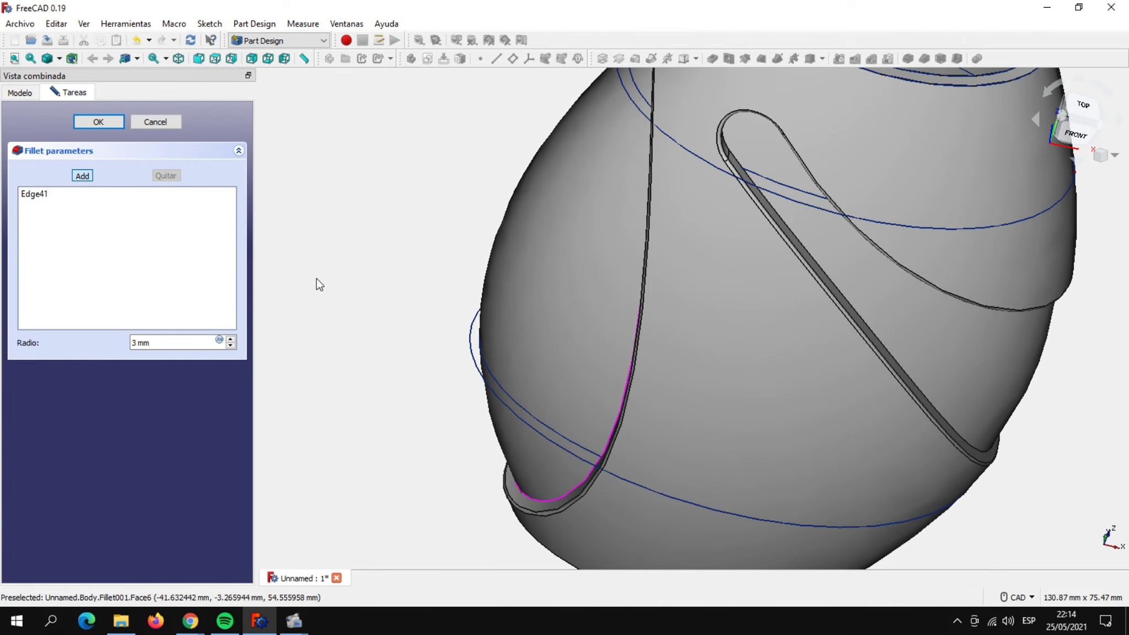
{"action": "left_click", "coordinate": [816, 265]}
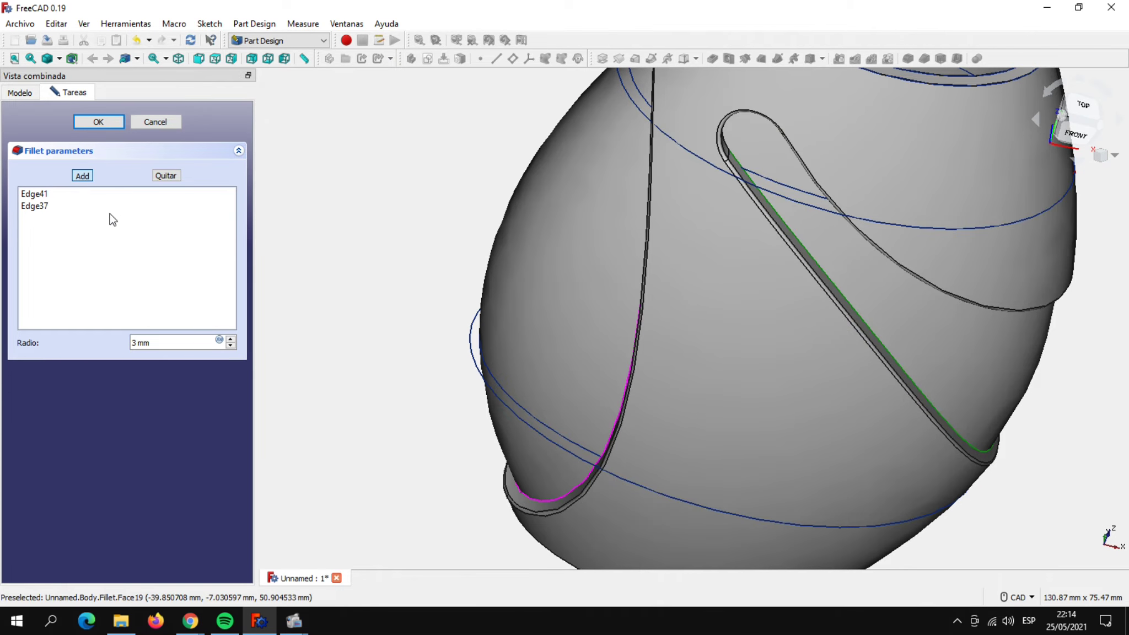
{"action": "left_click", "coordinate": [83, 175]}
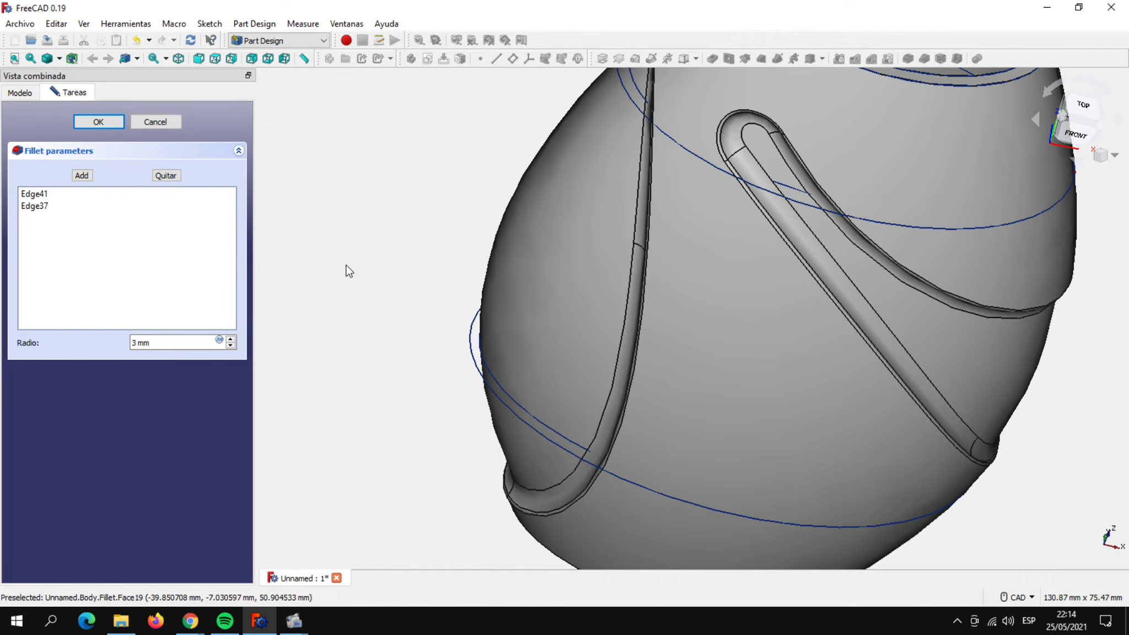
{"action": "scroll", "coordinate": [348, 270], "scroll_direction": "down", "scroll_amount": 2}
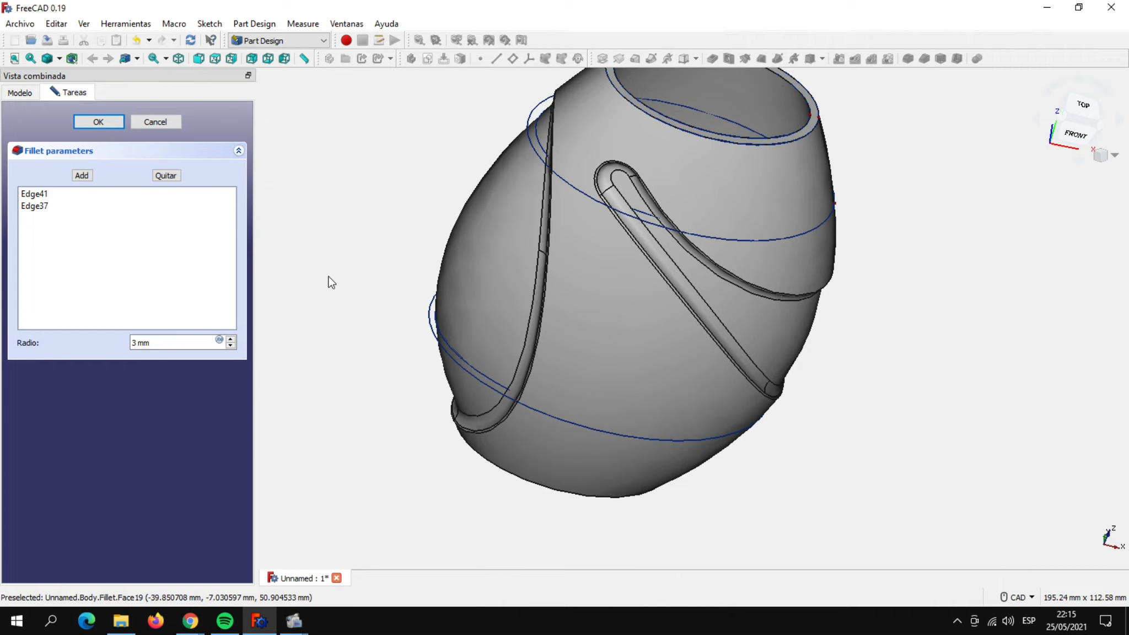
Confirm the 3 mm fillet and turn the vase upright to a front view.
{"action": "left_click", "coordinate": [108, 122]}
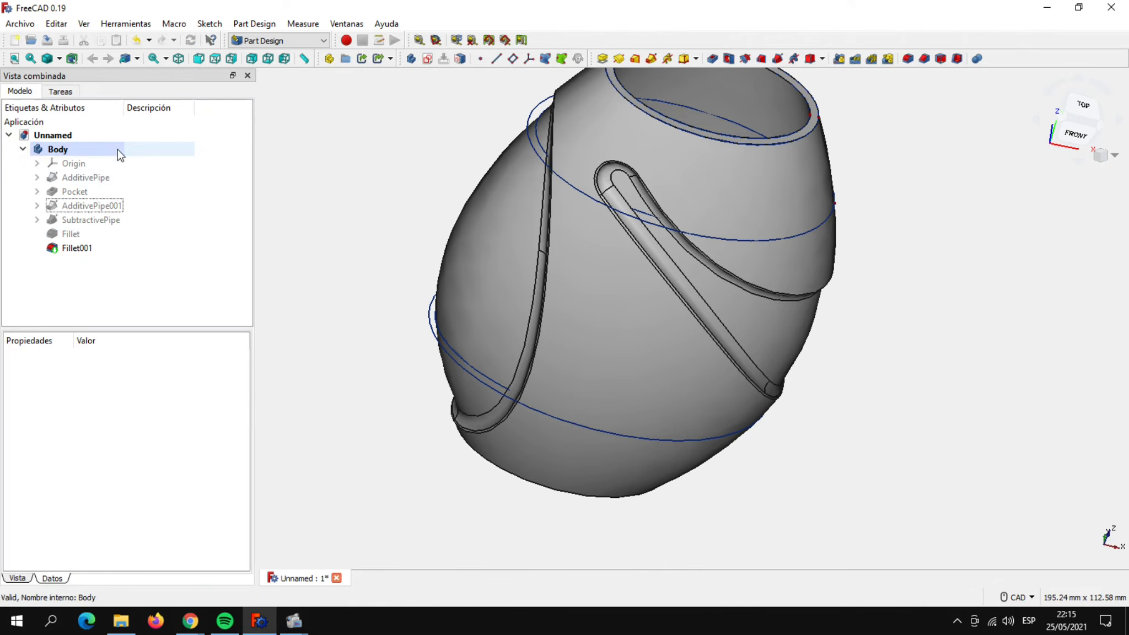
{"action": "scroll", "coordinate": [946, 307], "scroll_direction": "down", "scroll_amount": 2}
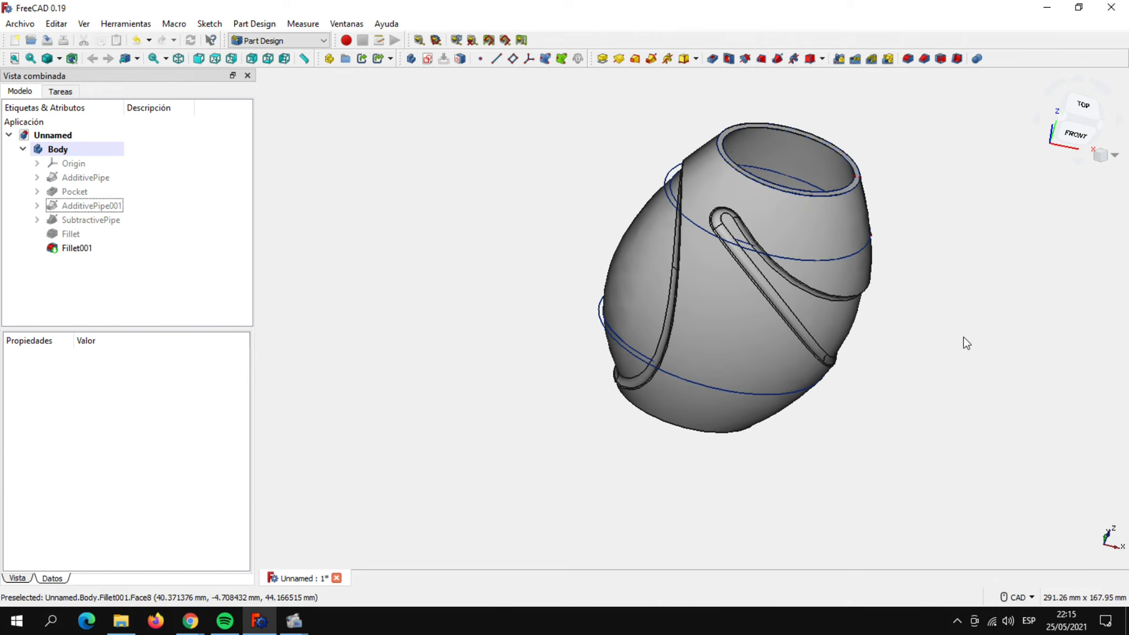
{"action": "mouse_move", "coordinate": [961, 340]}
{"action": "middle_mouse_down"}
{"action": "mouse_move", "coordinate": [906, 316]}
{"action": "mouse_move", "coordinate": [912, 332]}
{"action": "middle_mouse_up"}
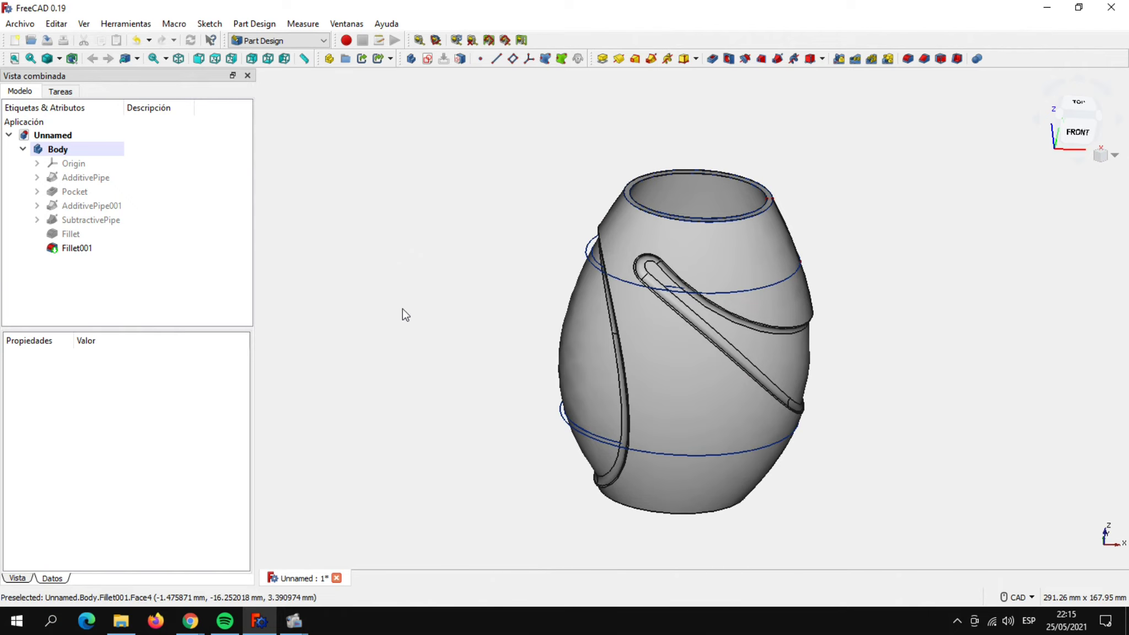
Hide AdditivePipe's helper sketches Sketch002 and Sketch003.
{"action": "left_click", "coordinate": [36, 177]}
{"action": "left_click", "coordinate": [91, 206]}
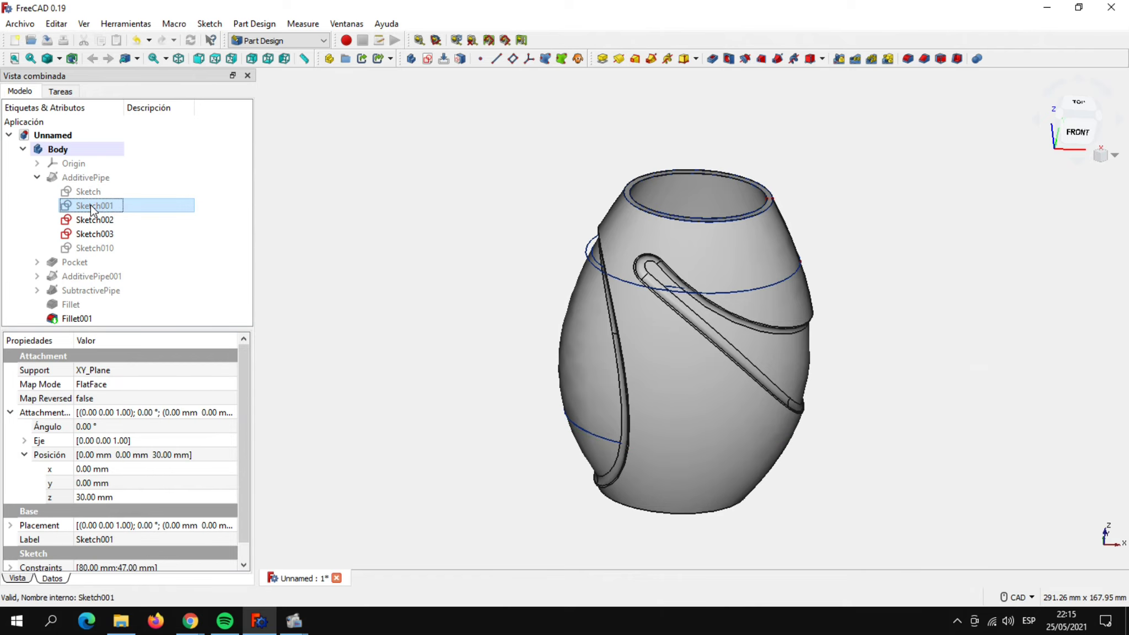
{"action": "left_click", "coordinate": [95, 220]}
{"action": "key", "text": "space"}
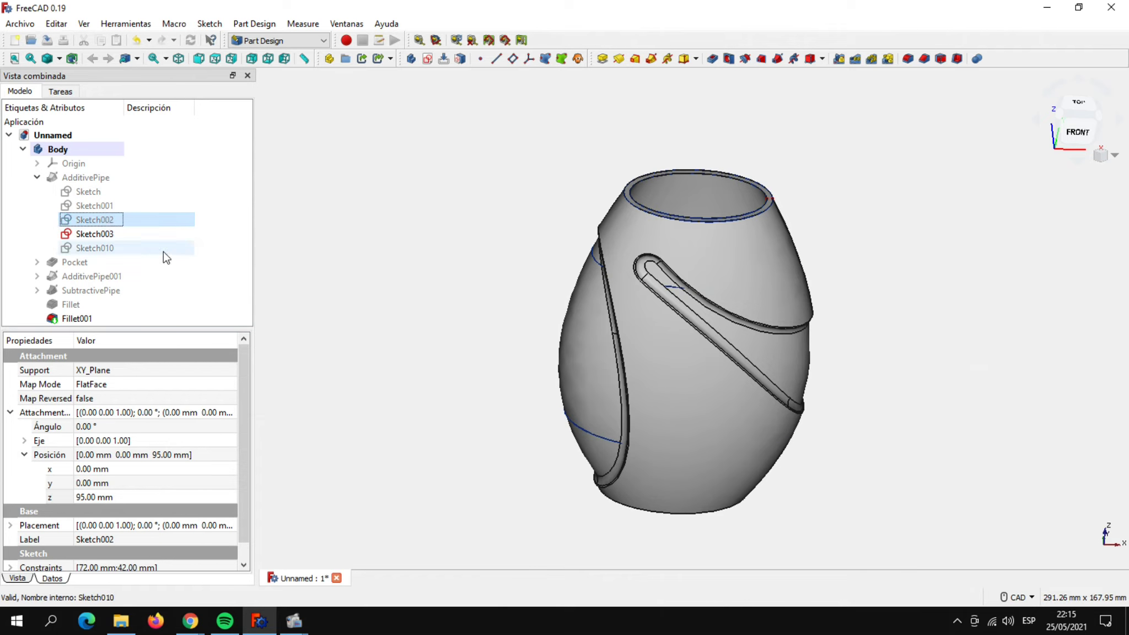
{"action": "left_click", "coordinate": [108, 234]}
{"action": "key", "text": "space"}
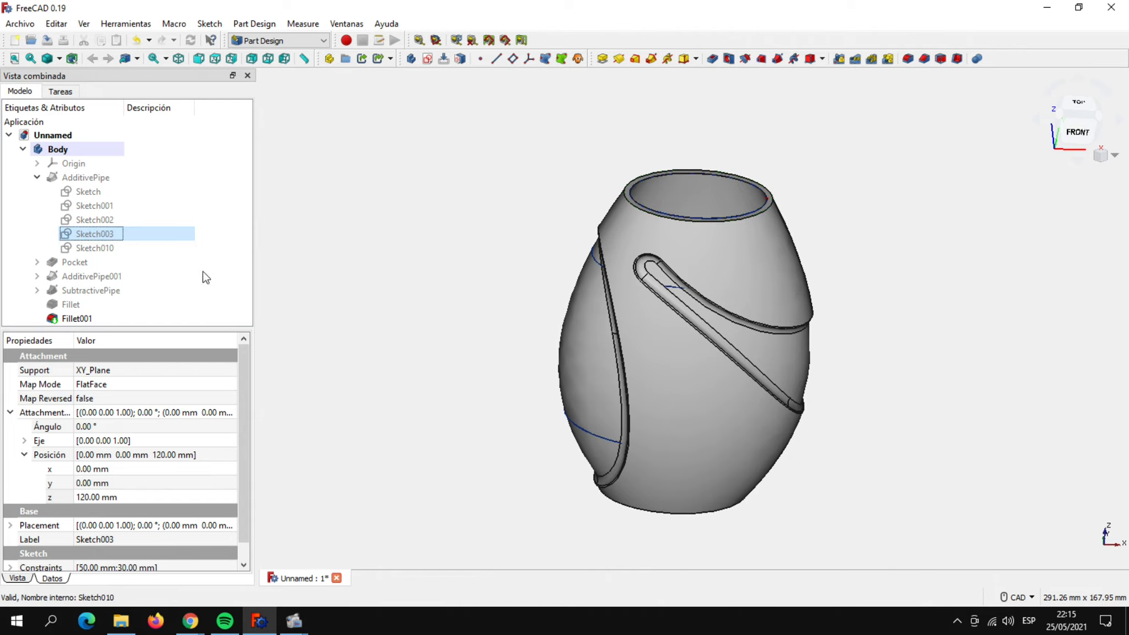
{"action": "left_click", "coordinate": [36, 177]}
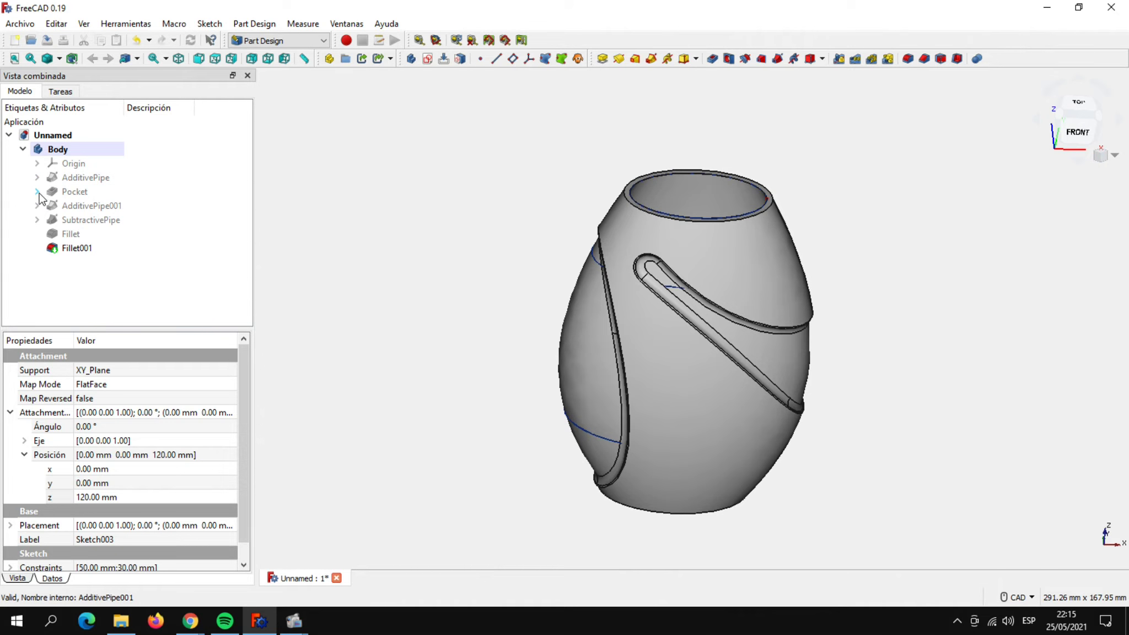
Hide AdditivePipe001's helper sketches Sketch005, Sketch006 and Sketch007.
{"action": "left_click", "coordinate": [37, 191]}
{"action": "left_click", "coordinate": [37, 191]}
{"action": "left_click", "coordinate": [37, 205]}
{"action": "left_click", "coordinate": [95, 234]}
{"action": "key", "text": "space"}
{"action": "left_click", "coordinate": [101, 248]}
{"action": "key", "text": "space"}
{"action": "left_click", "coordinate": [89, 263]}
{"action": "key", "text": "space"}
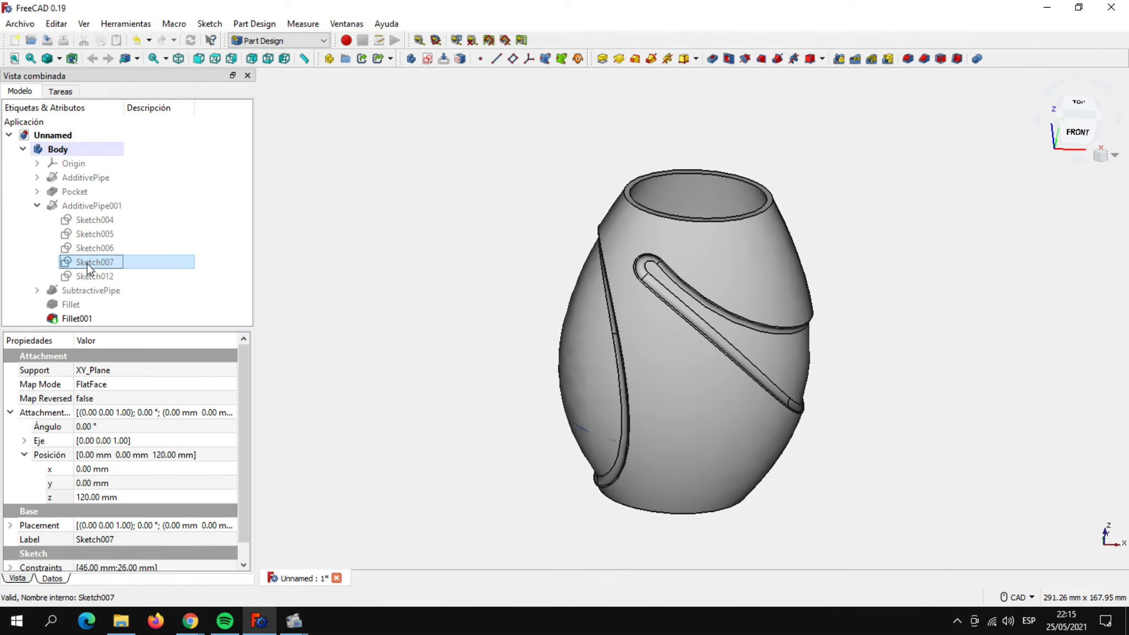
{"action": "left_click", "coordinate": [36, 207]}
Hide SubtractivePipe's Sketch009, then orbit and reposition the vase to inspect it.
{"action": "left_click", "coordinate": [36, 219]}
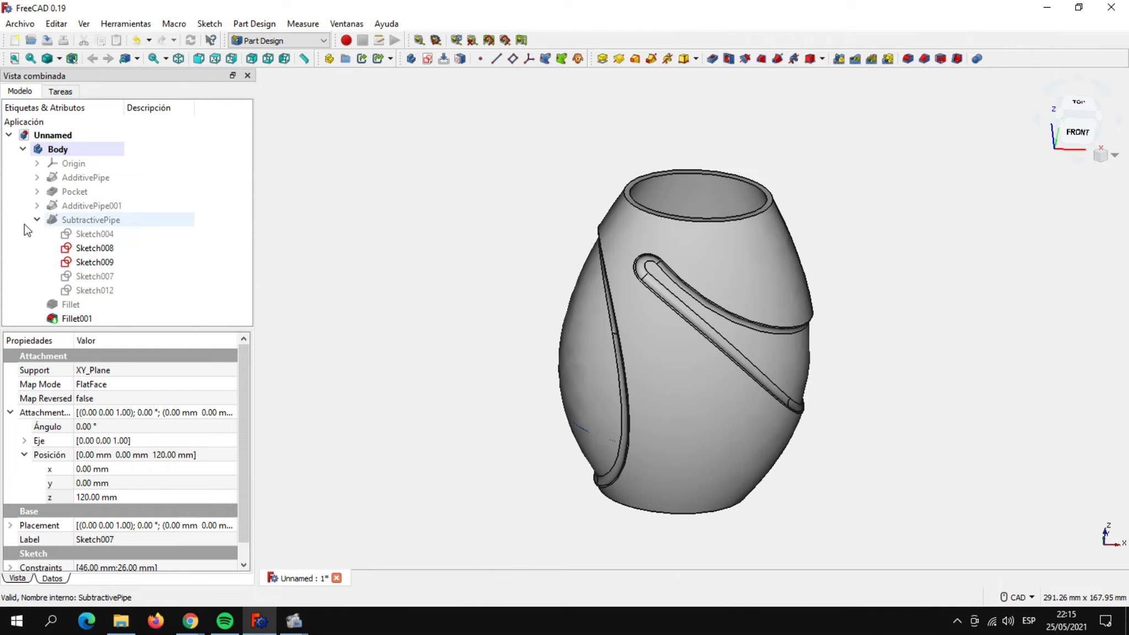
{"action": "left_click", "coordinate": [94, 249]}
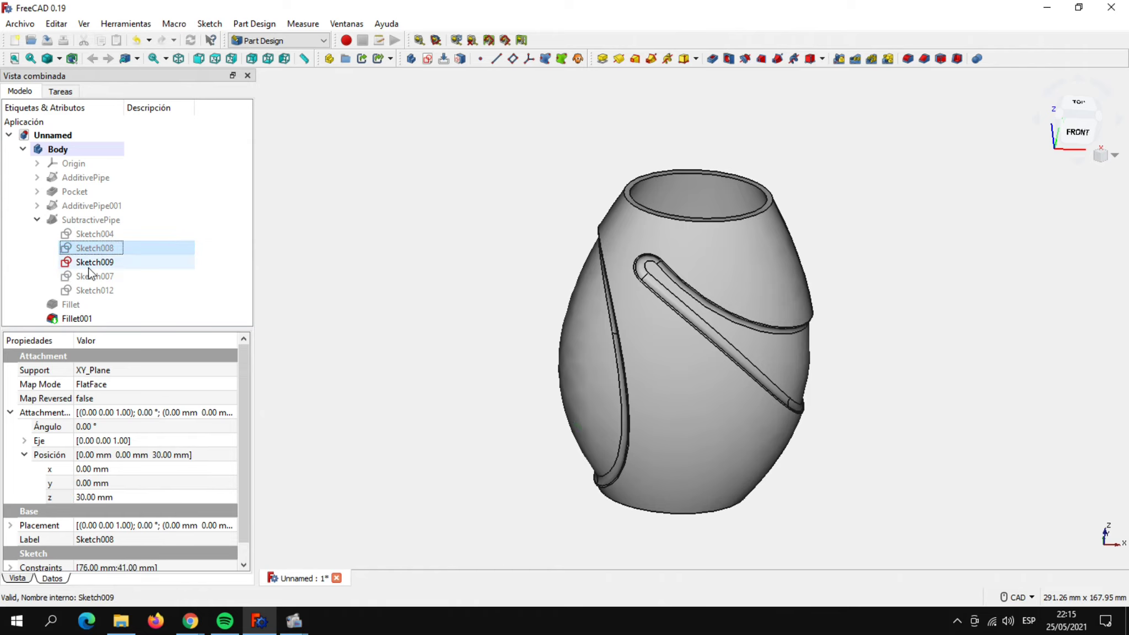
{"action": "left_click", "coordinate": [88, 265]}
{"action": "key", "text": "space"}
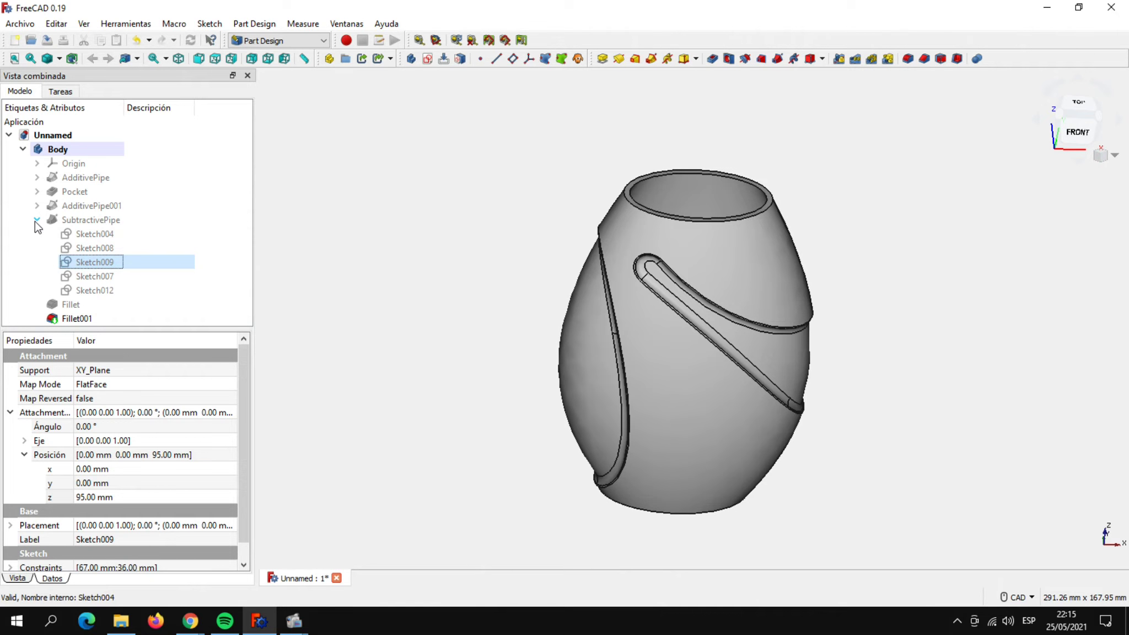
{"action": "left_click", "coordinate": [35, 221]}
{"action": "mouse_move", "coordinate": [430, 343]}
{"action": "middle_mouse_down"}
{"action": "mouse_move", "coordinate": [474, 347]}
{"action": "mouse_move", "coordinate": [424, 350]}
{"action": "mouse_move", "coordinate": [446, 378]}
{"action": "mouse_move", "coordinate": [454, 336]}
{"action": "middle_mouse_up"}
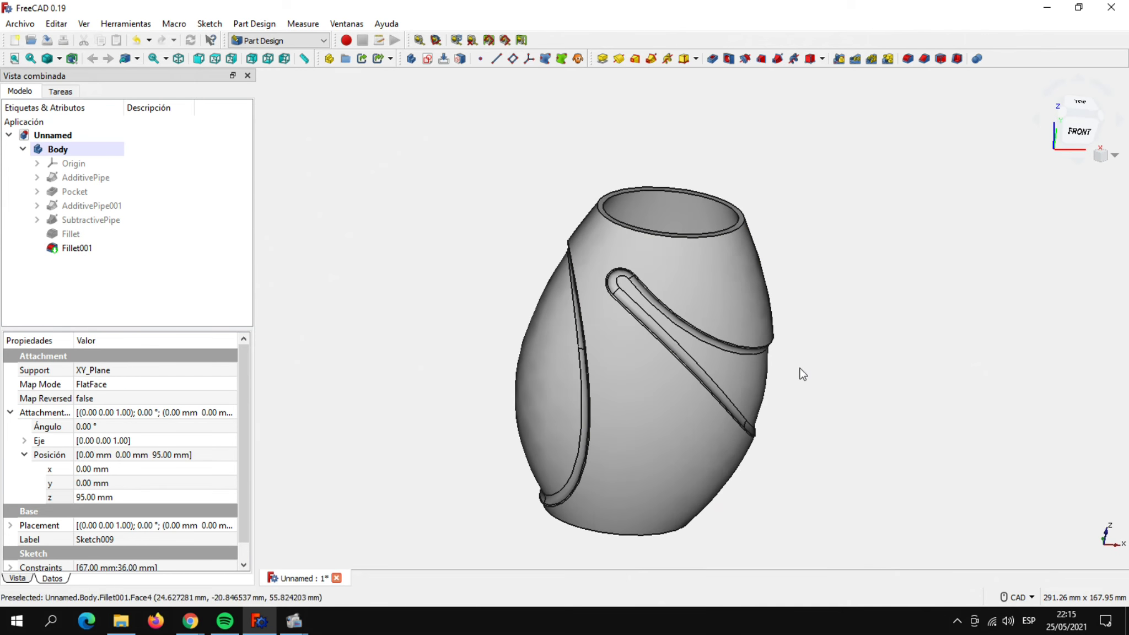
{"action": "middle_click_drag", "start_coordinate": [860, 380], "coordinate": [863, 376]}
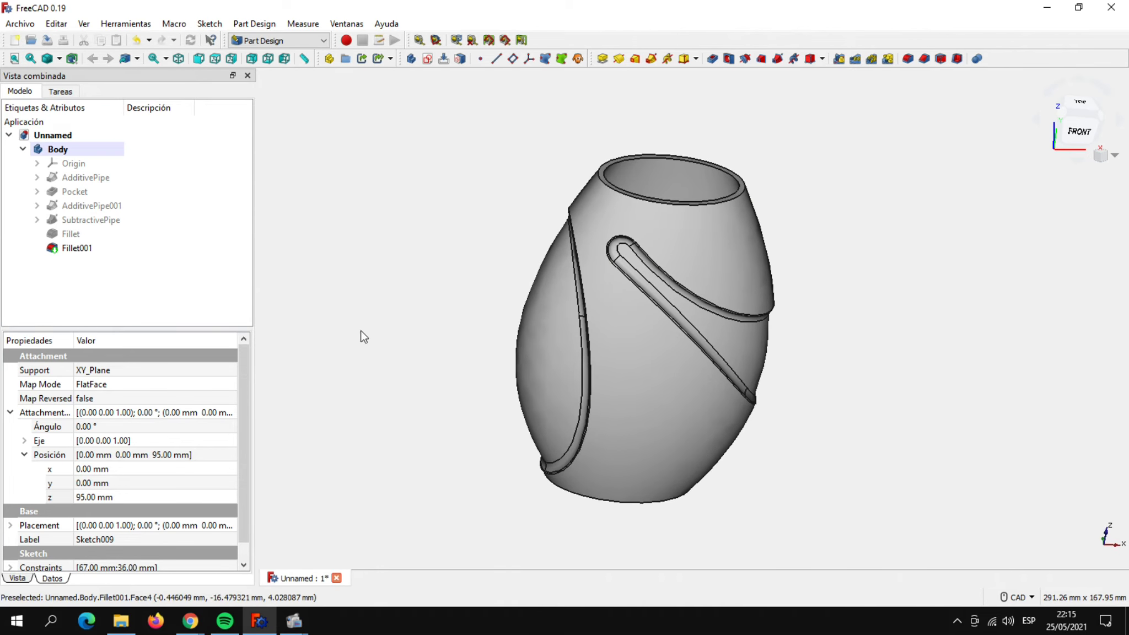
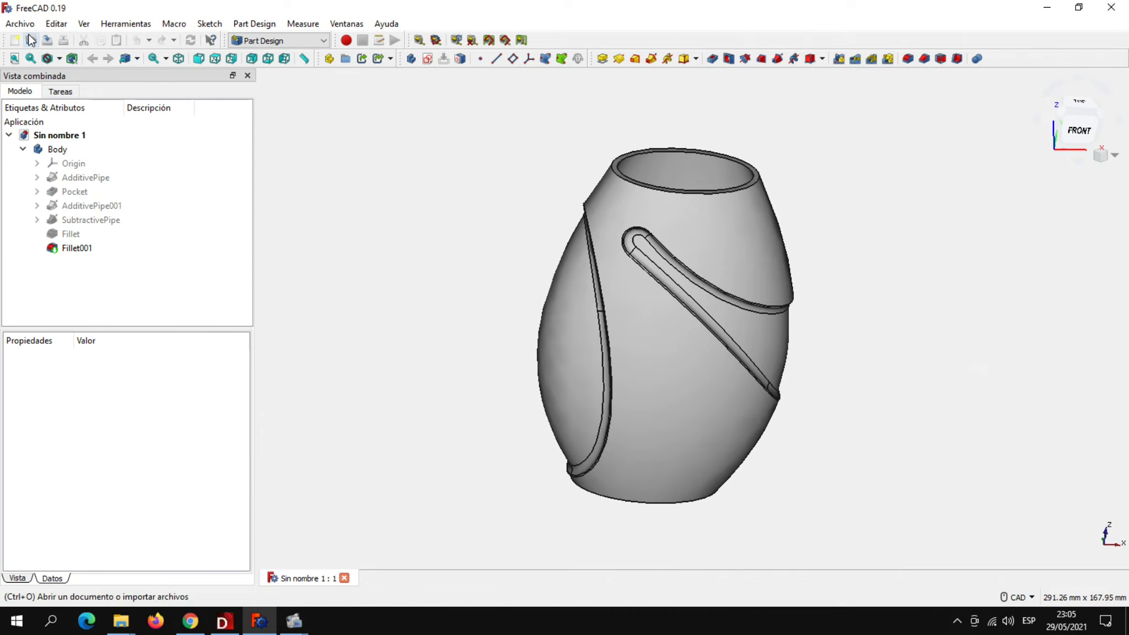
Save the model as 'pieza1' in a new folder inside Documents\Nueva carpeta.
{"action": "left_click", "coordinate": [21, 23]}
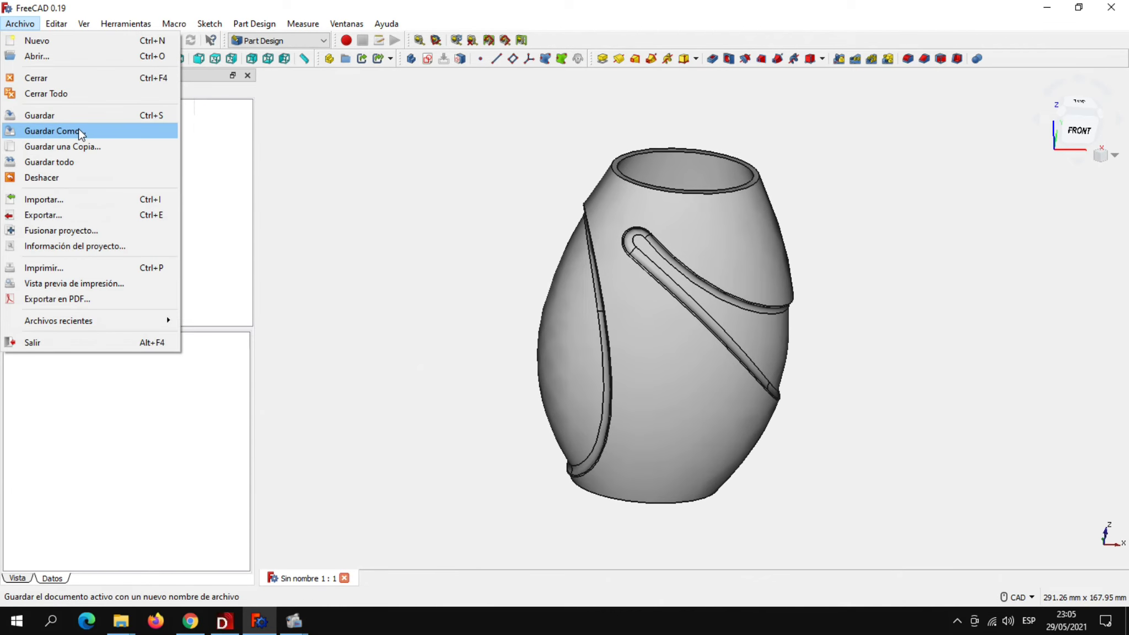
{"action": "left_click", "coordinate": [77, 131]}
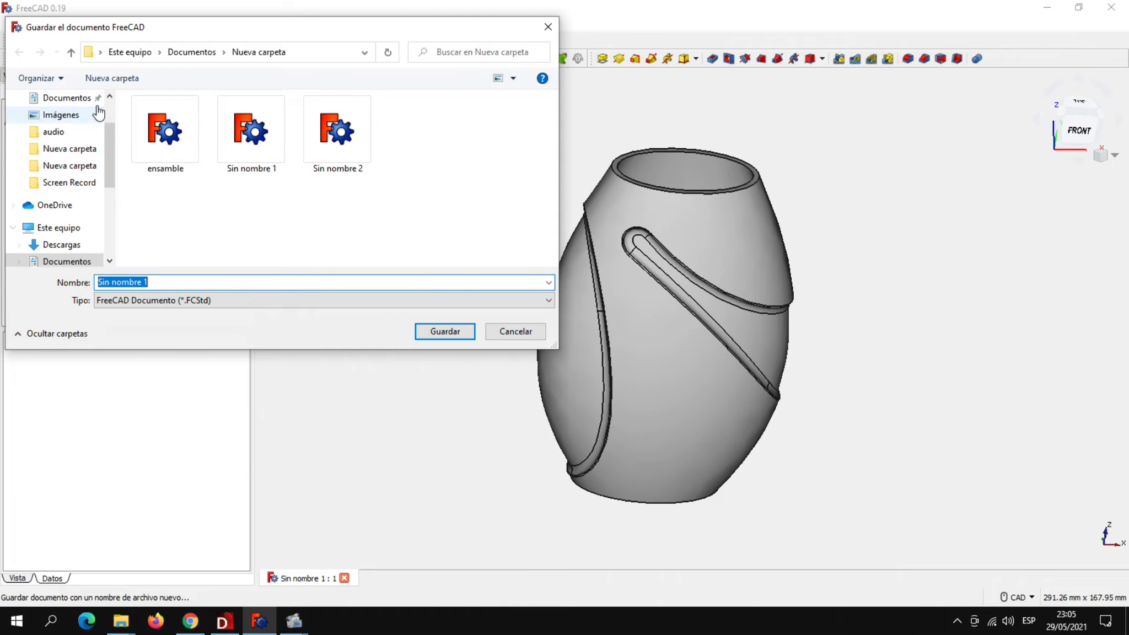
{"action": "left_click", "coordinate": [110, 75]}
{"action": "left_click", "coordinate": [188, 229]}
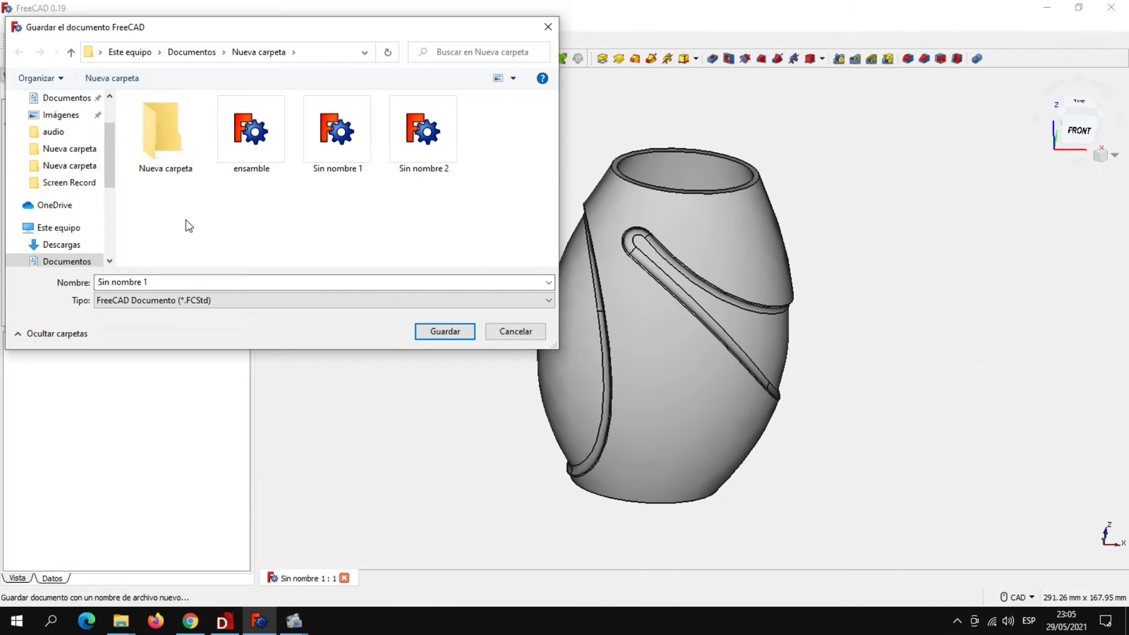
{"action": "double_click", "coordinate": [164, 118]}
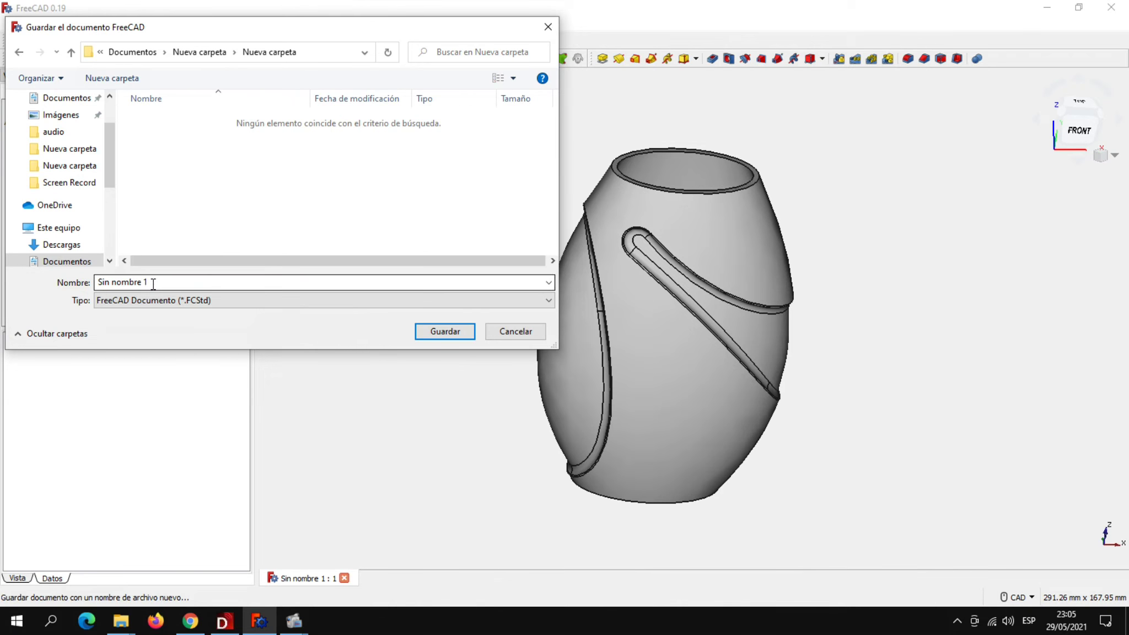
{"action": "type", "text": "pieza1"}
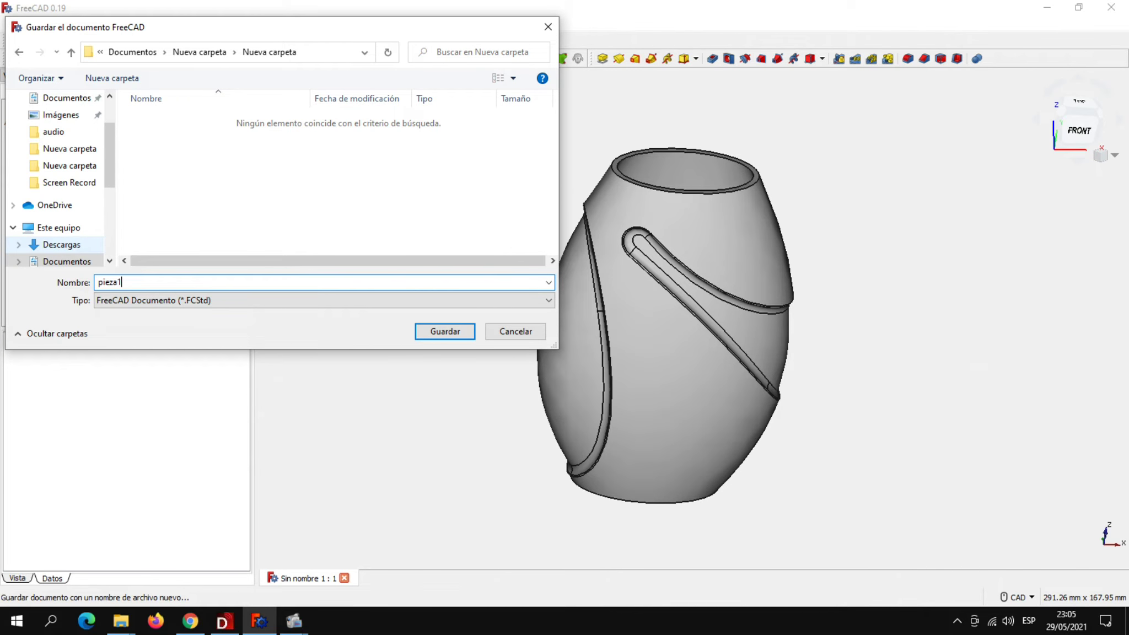
{"action": "left_click", "coordinate": [433, 335]}
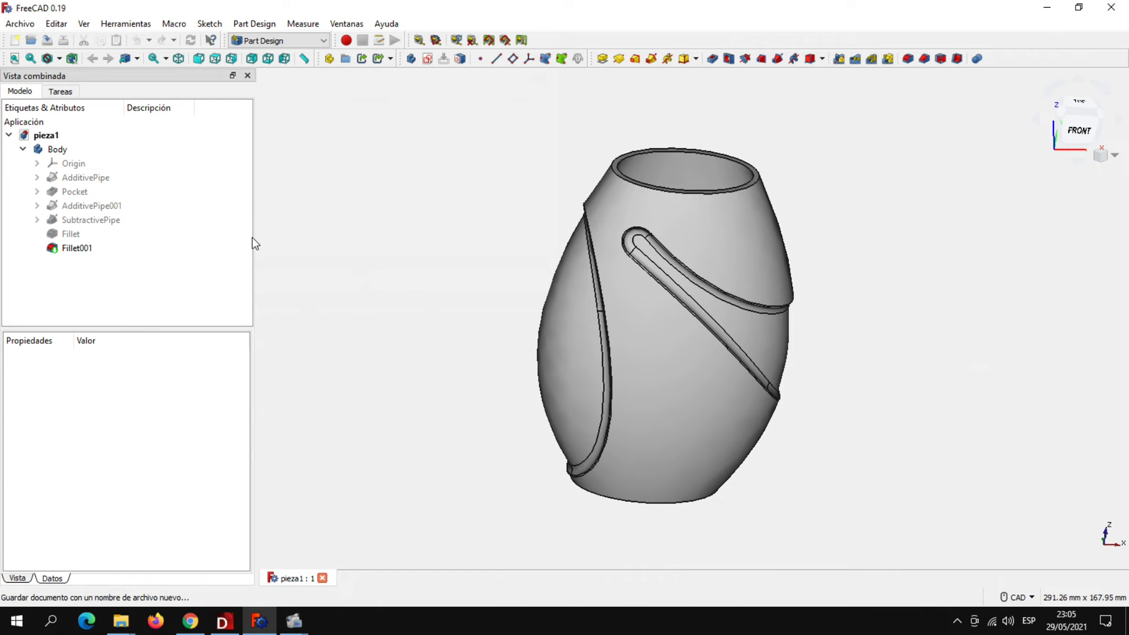
Create a new document with a Body and an empty sketch on XY_Plane.
{"action": "left_click", "coordinate": [14, 41]}
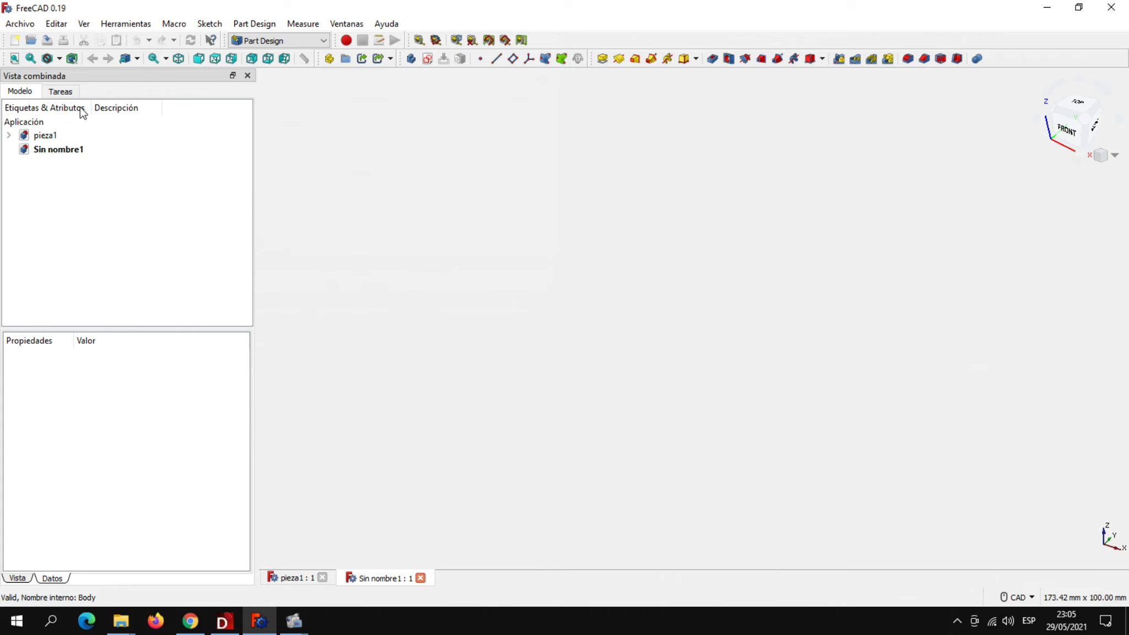
{"action": "left_click", "coordinate": [63, 91]}
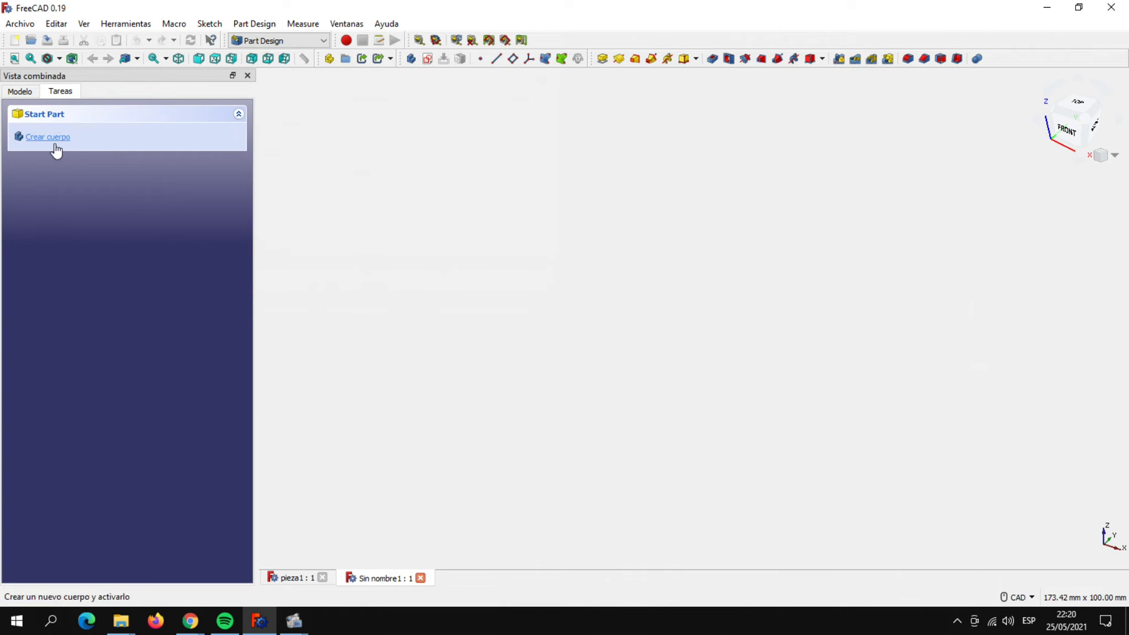
{"action": "left_click", "coordinate": [52, 137]}
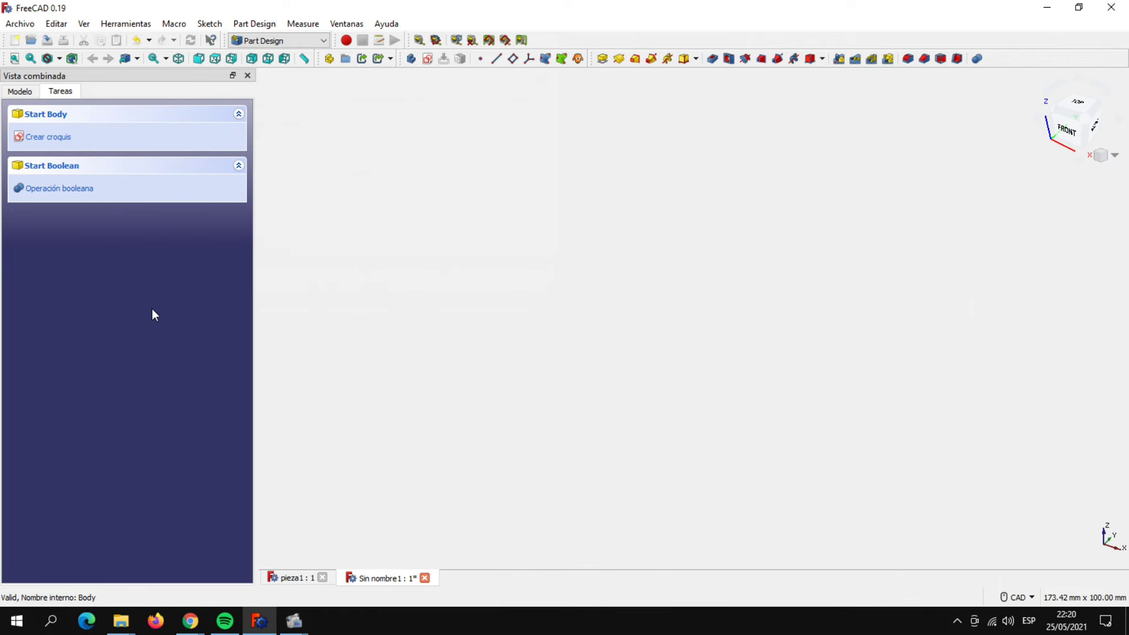
{"action": "left_click", "coordinate": [48, 136]}
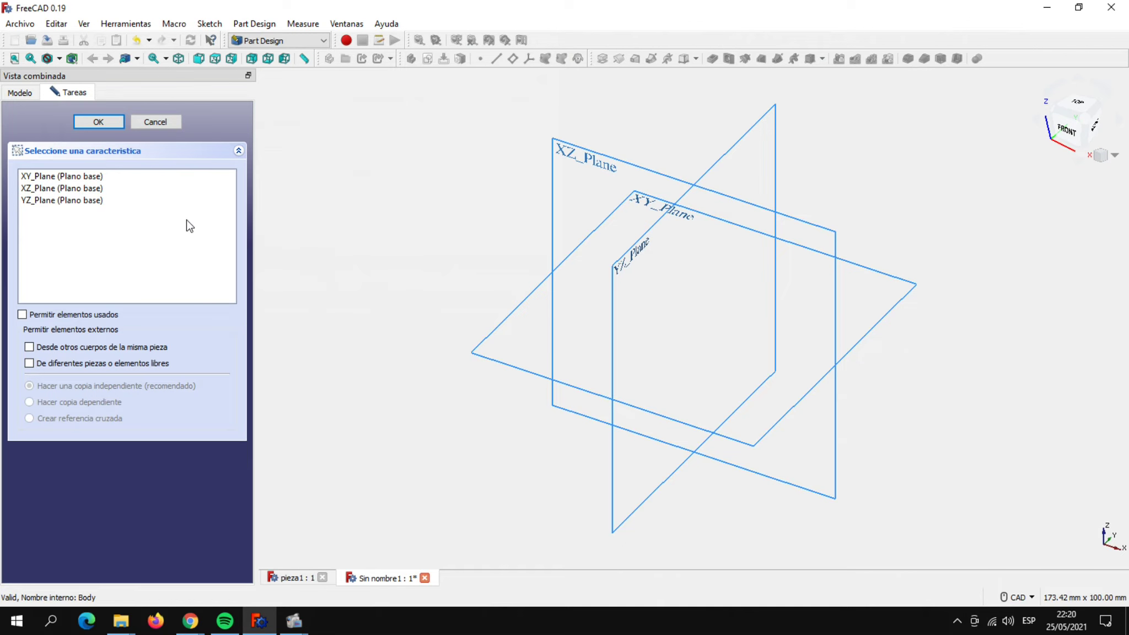
{"action": "left_click", "coordinate": [92, 177]}
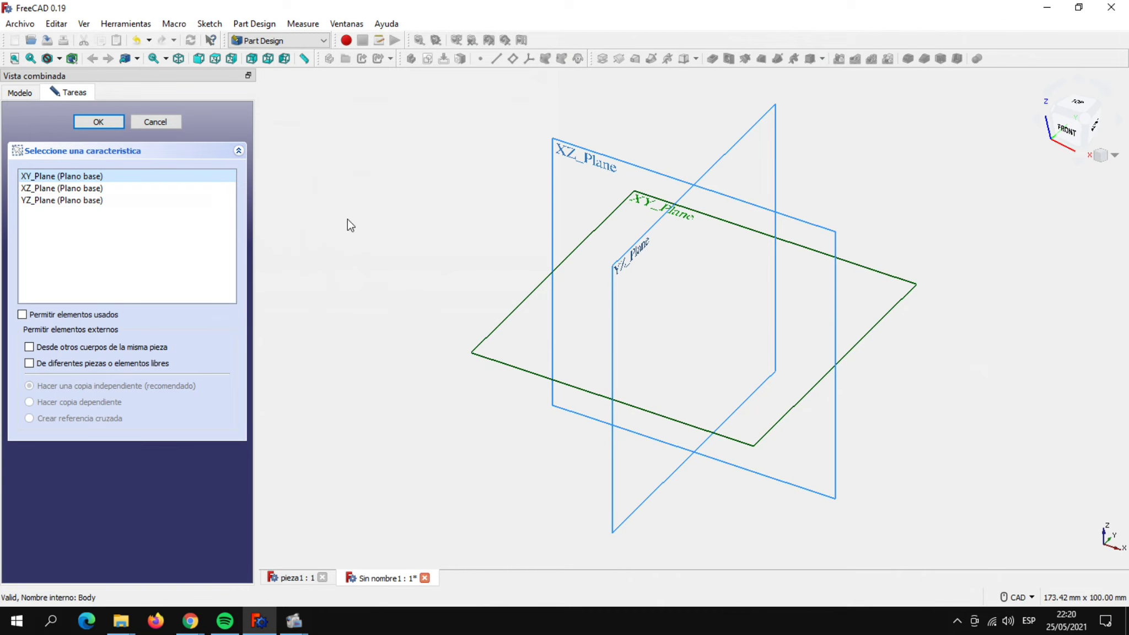
{"action": "left_click", "coordinate": [106, 122]}
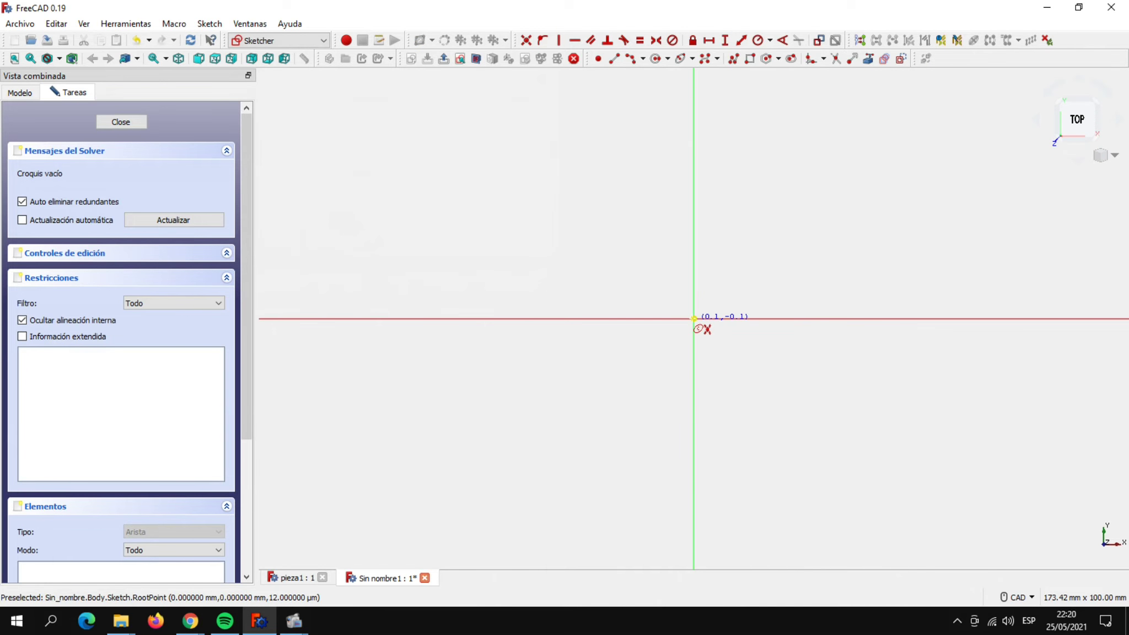
Draw an ellipse centred on the origin and constrain its minor axis vertical.
{"action": "left_click", "coordinate": [693, 318]}
{"action": "left_click", "coordinate": [809, 314]}
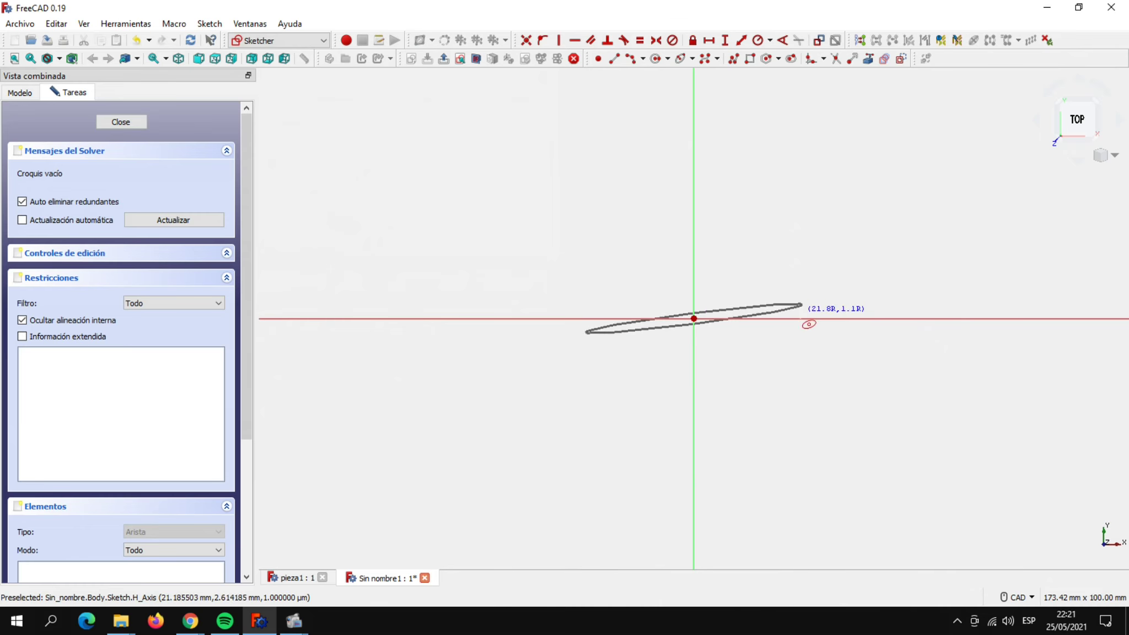
{"action": "left_click", "coordinate": [810, 373]}
{"action": "right_click", "coordinate": [861, 211]}
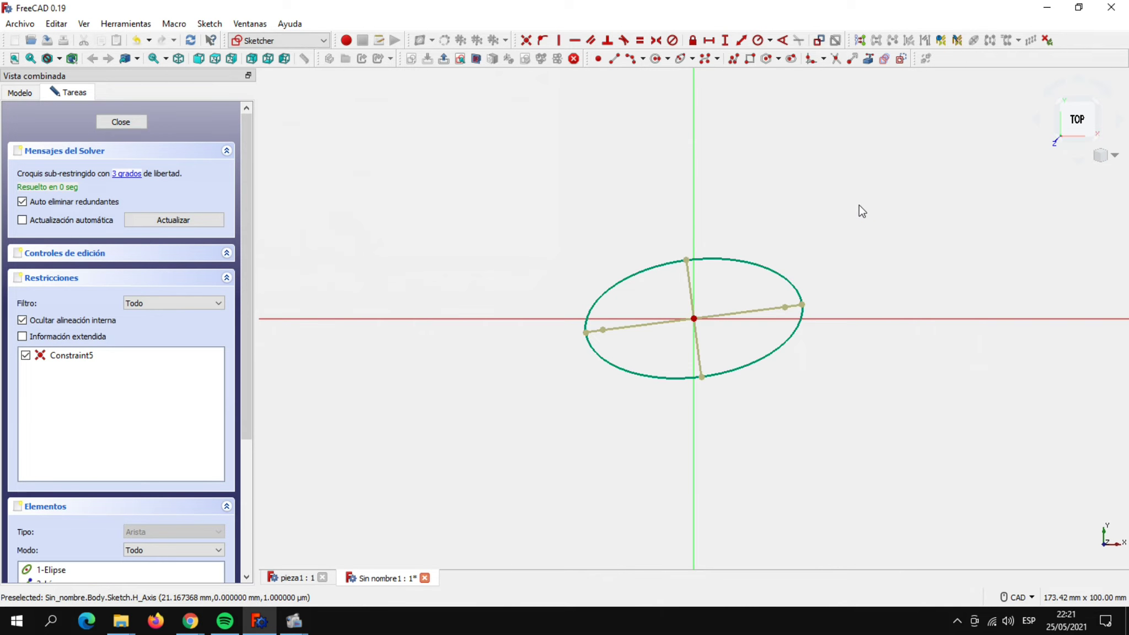
{"action": "left_click", "coordinate": [691, 285]}
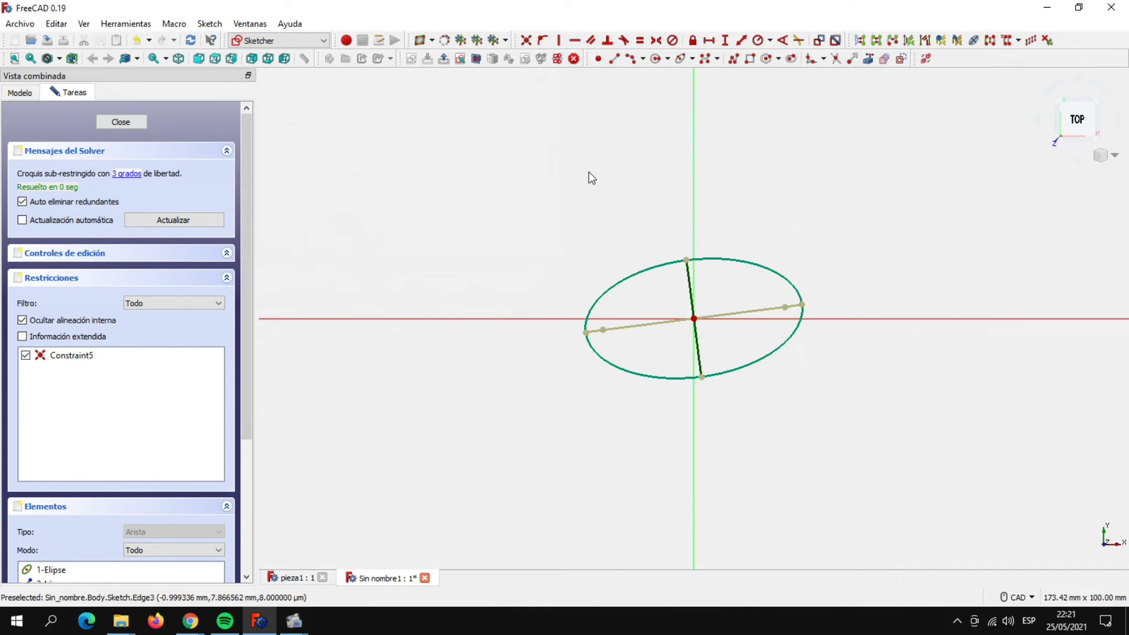
{"action": "left_click", "coordinate": [558, 40]}
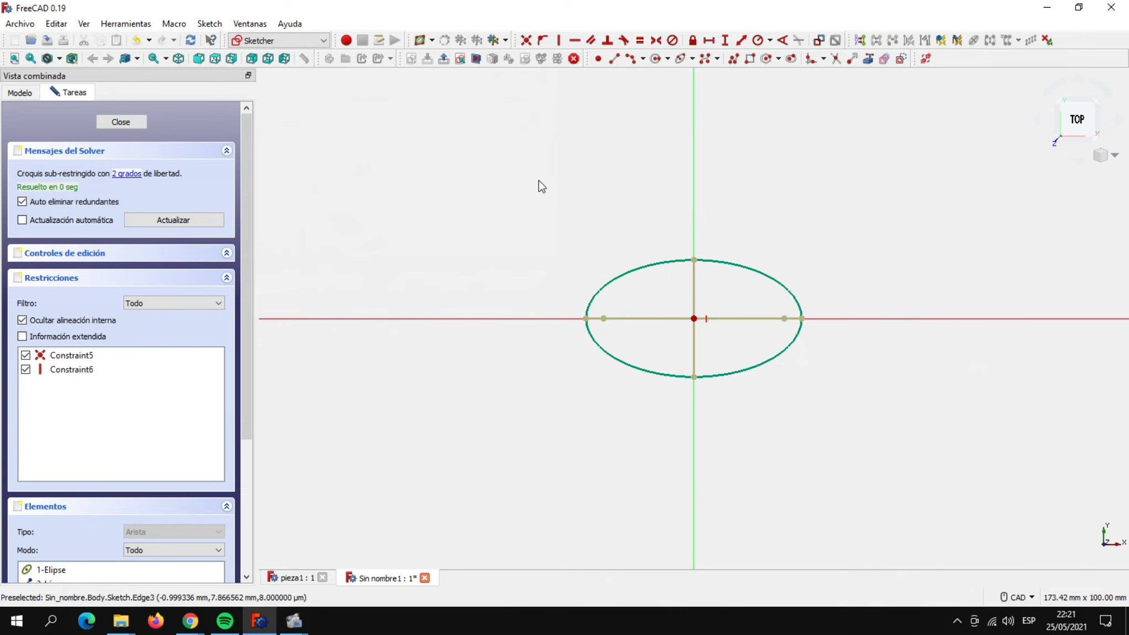
Constrain the ellipse to 50 mm wide and 30 mm tall, then close the sketch.
{"action": "left_click", "coordinate": [632, 319]}
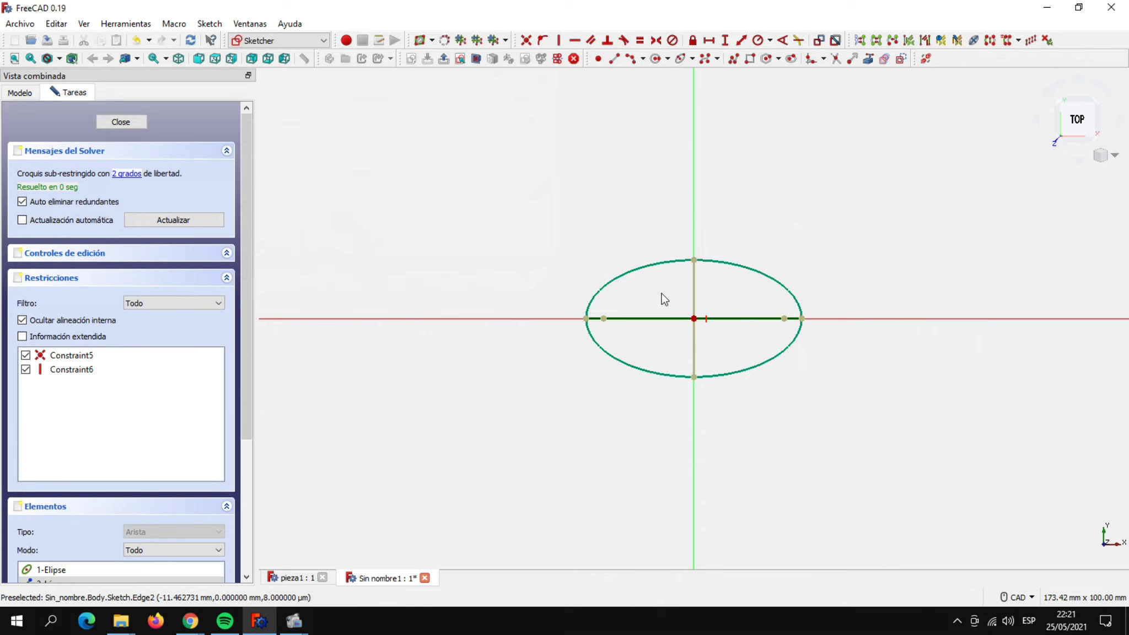
{"action": "left_click", "coordinate": [709, 40]}
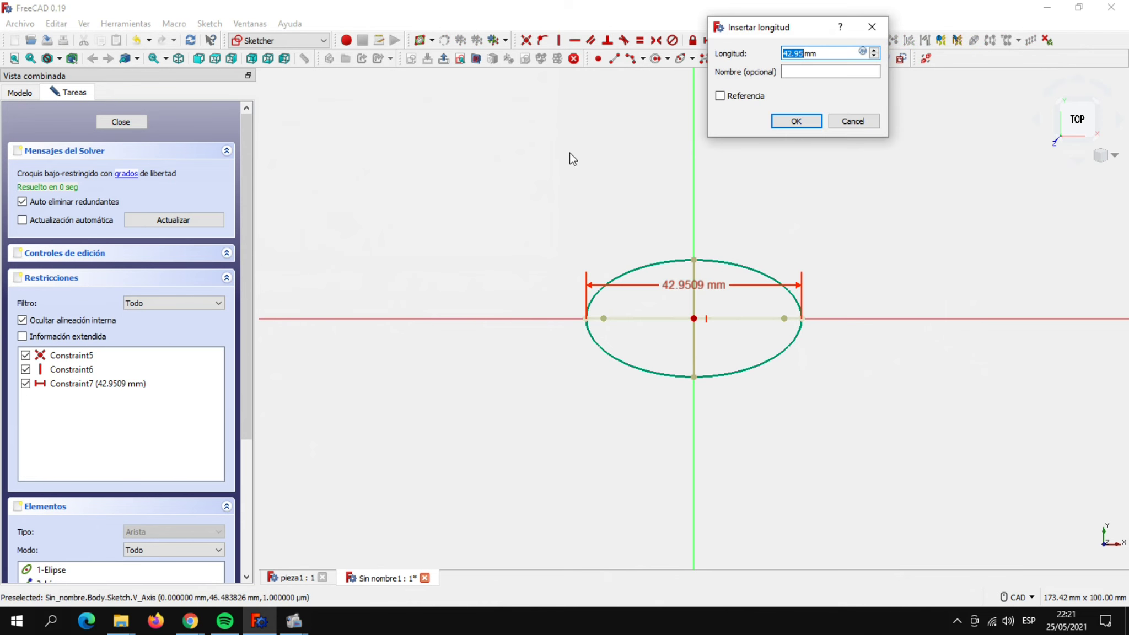
{"action": "type", "text": "50"}
{"action": "left_click", "coordinate": [802, 123]}
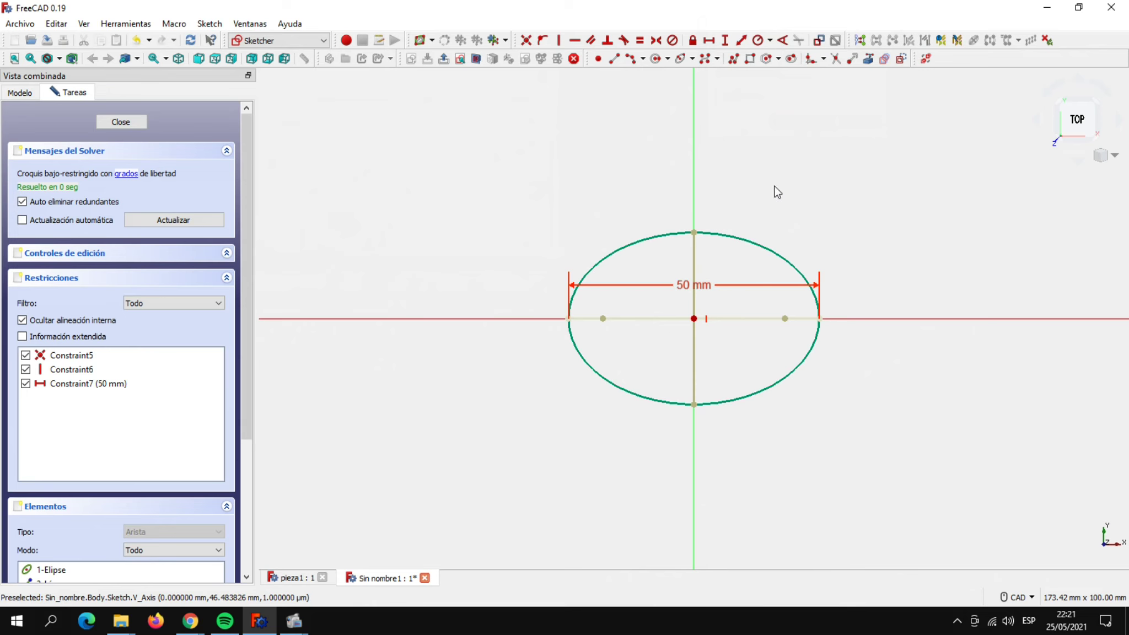
{"action": "left_click", "coordinate": [694, 253]}
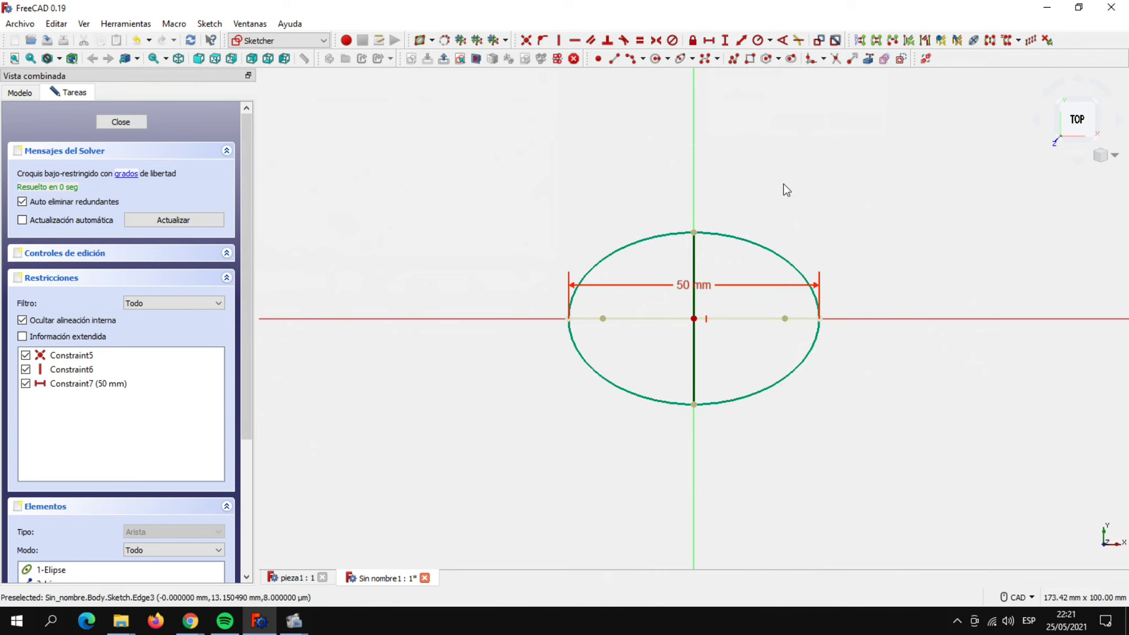
{"action": "left_click", "coordinate": [725, 42]}
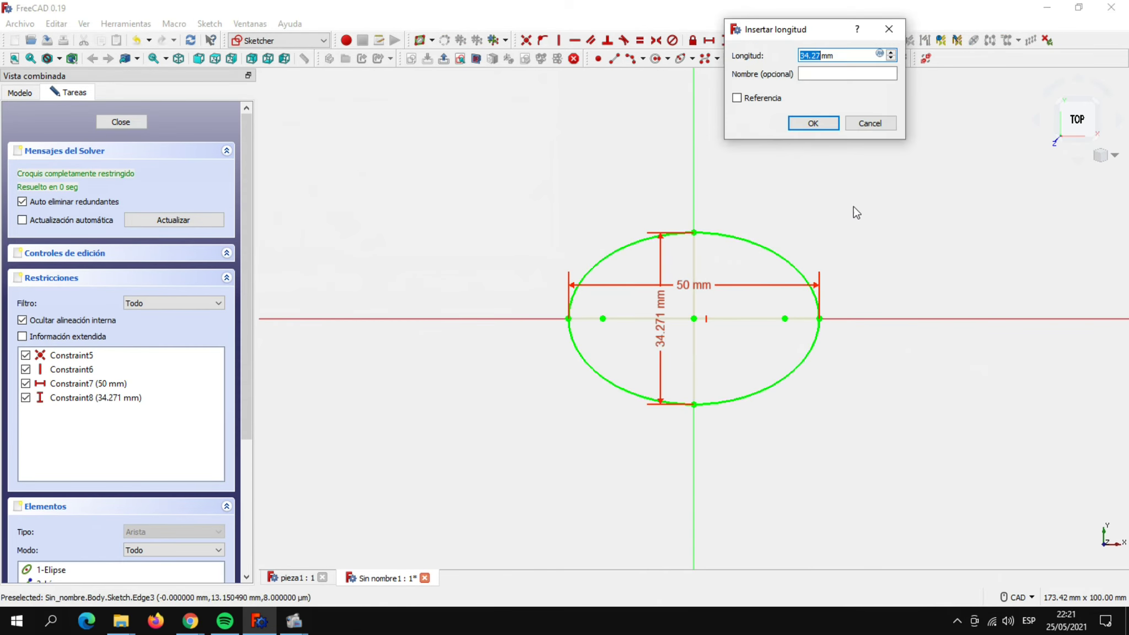
{"action": "type", "text": "30"}
{"action": "left_click", "coordinate": [811, 125]}
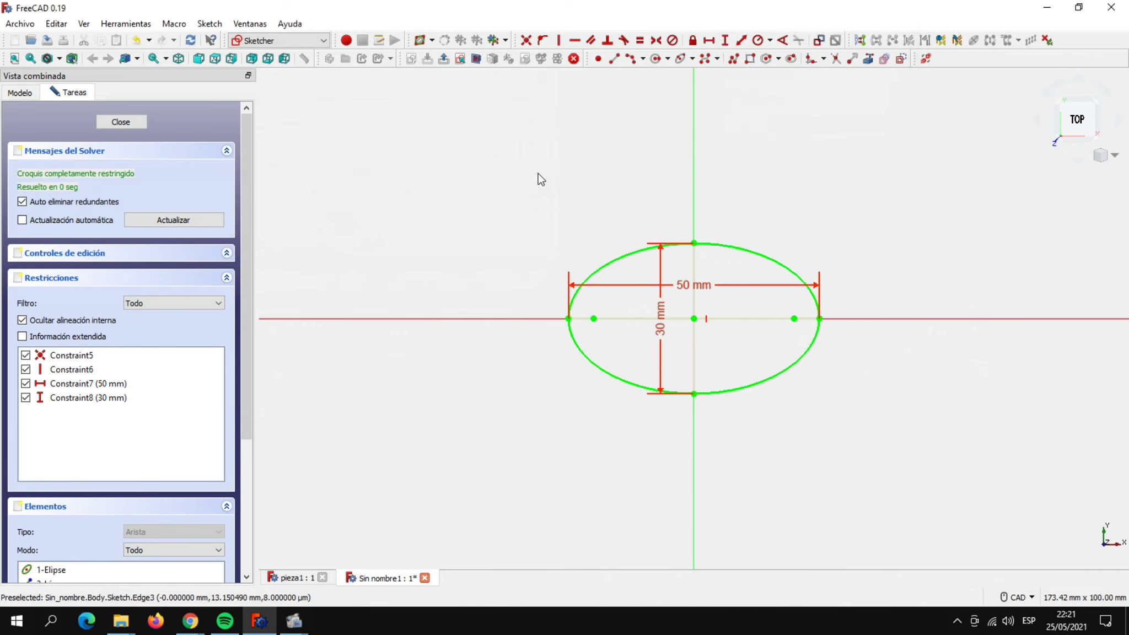
{"action": "left_click", "coordinate": [121, 120]}
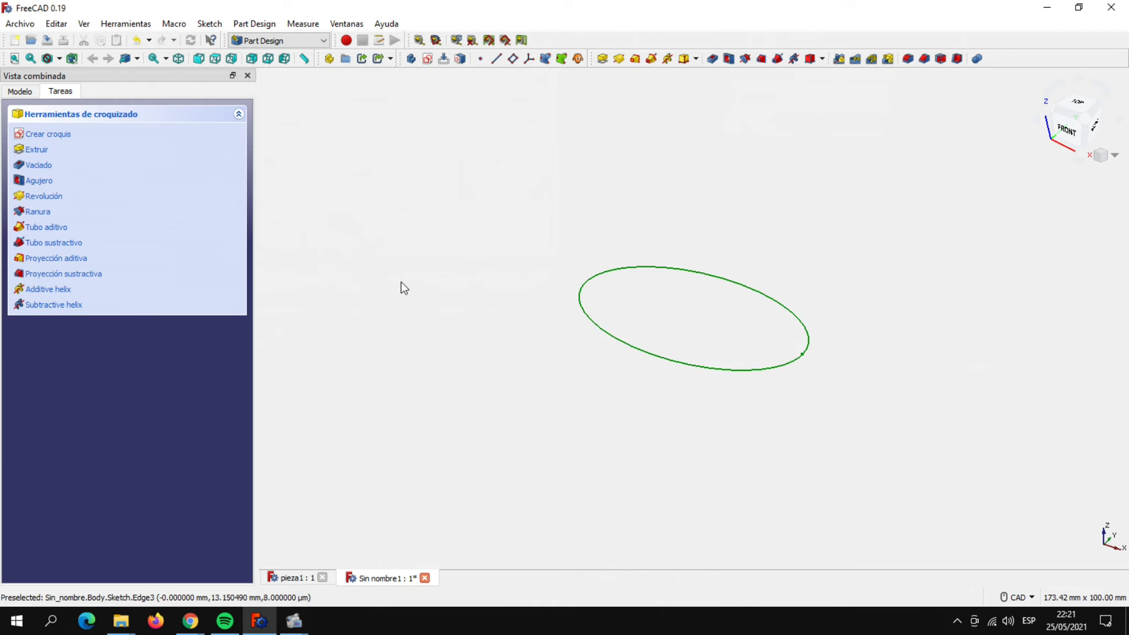
Pad the ellipse sketch into a 5 mm thick oval disc.
{"action": "left_click", "coordinate": [601, 59]}
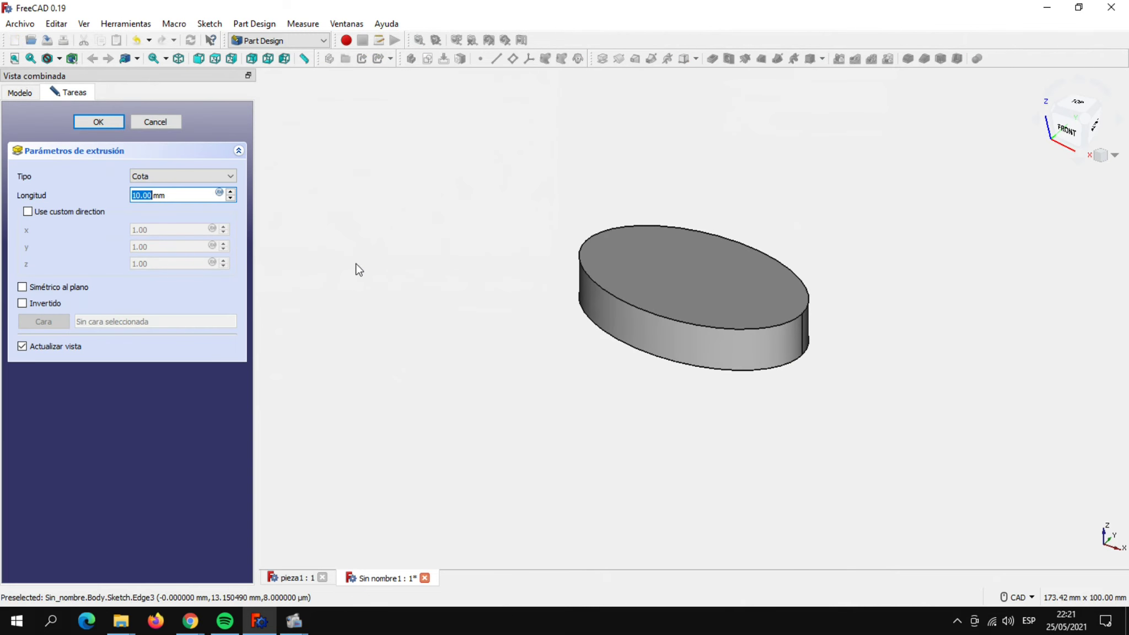
{"action": "left_click_drag", "start_coordinate": [176, 195], "coordinate": [71, 199]}
{"action": "type", "text": "5"}
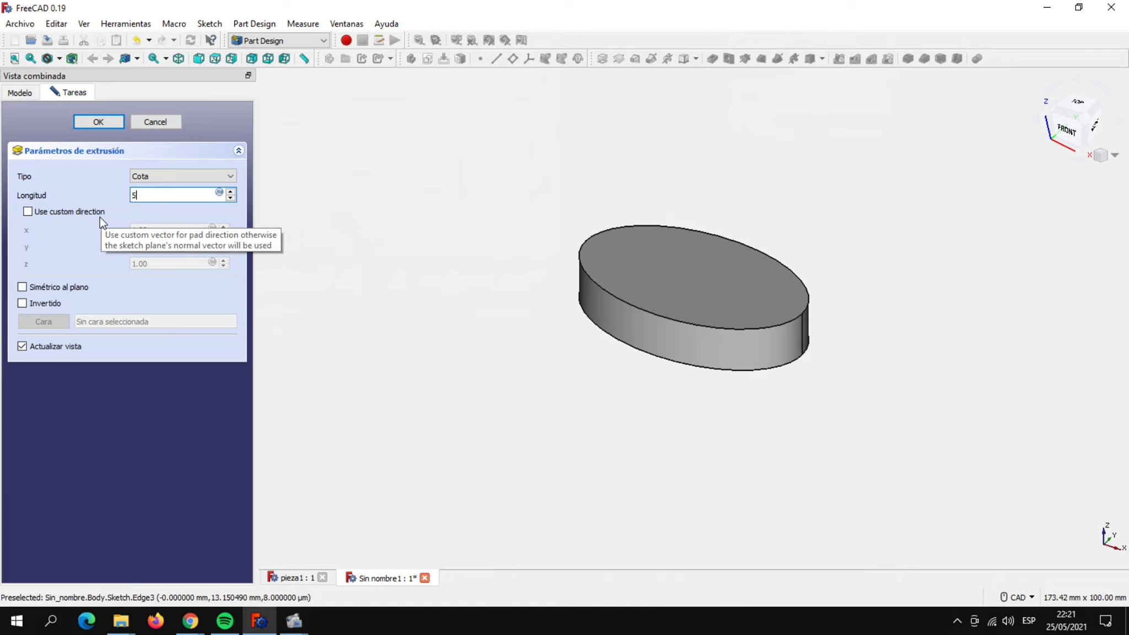
{"action": "left_click", "coordinate": [402, 225]}
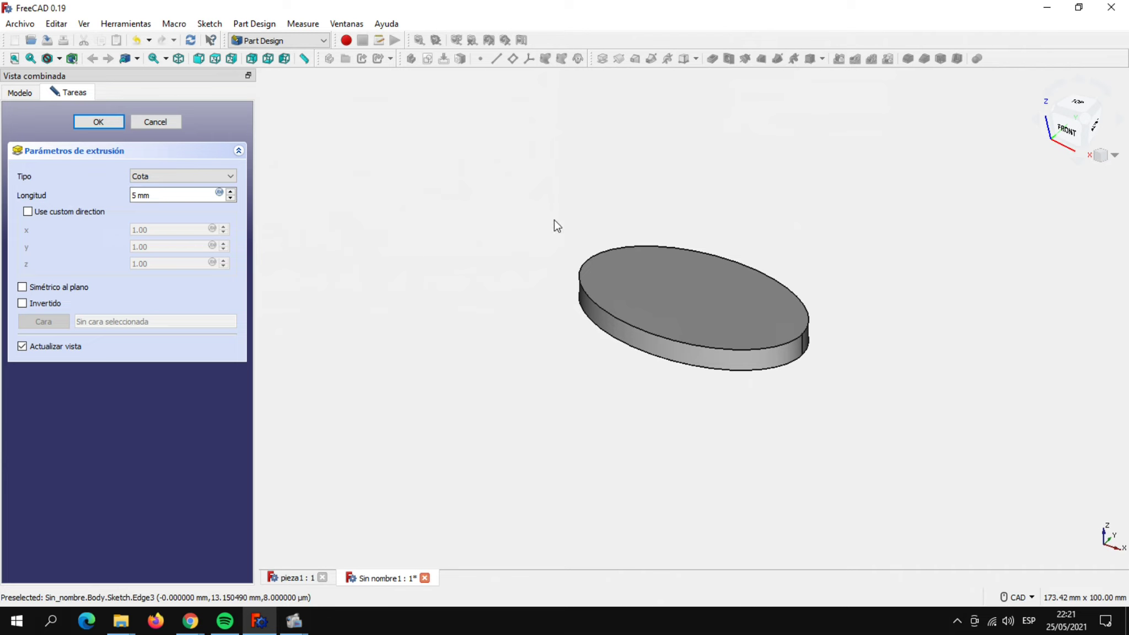
{"action": "left_click", "coordinate": [107, 121]}
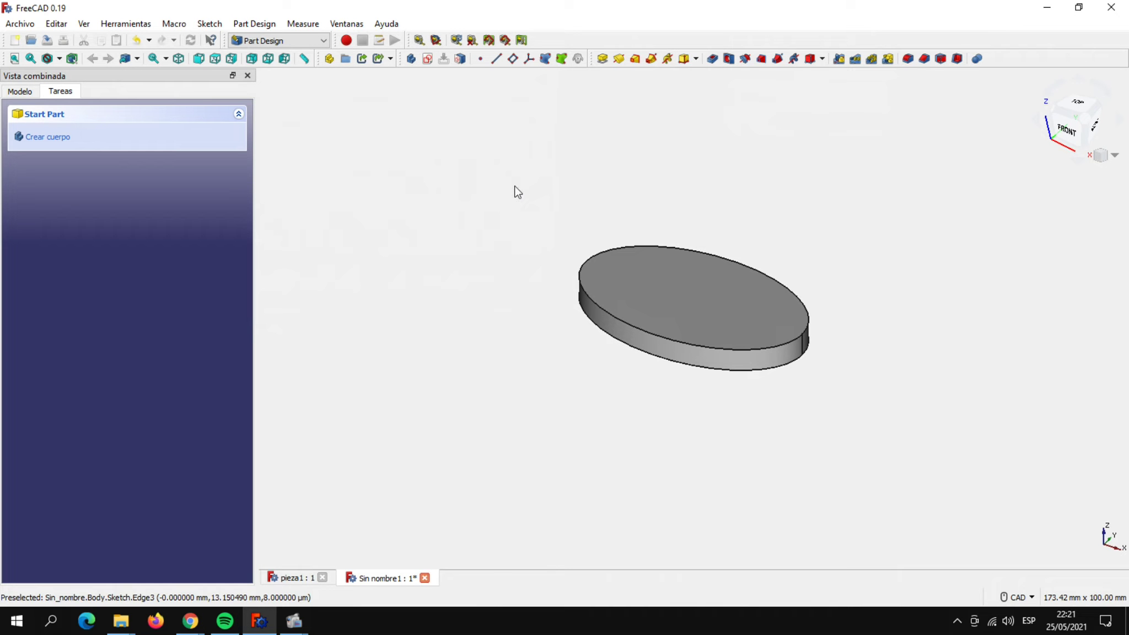
Open and close an empty sketch on the pad's top face.
{"action": "left_click", "coordinate": [692, 274]}
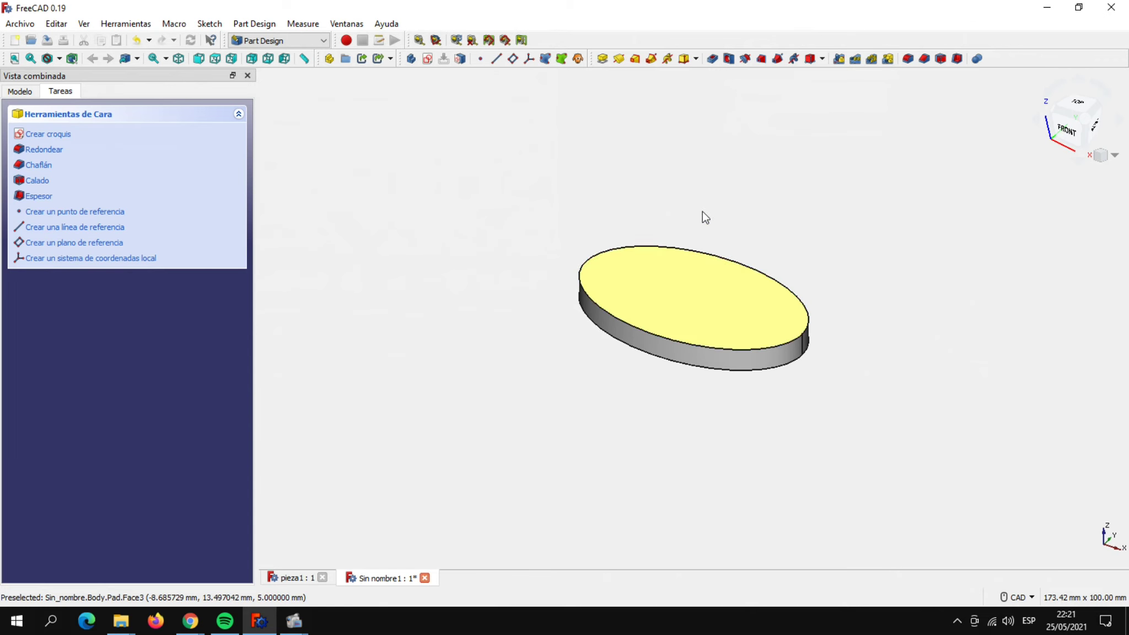
{"action": "left_click", "coordinate": [427, 59]}
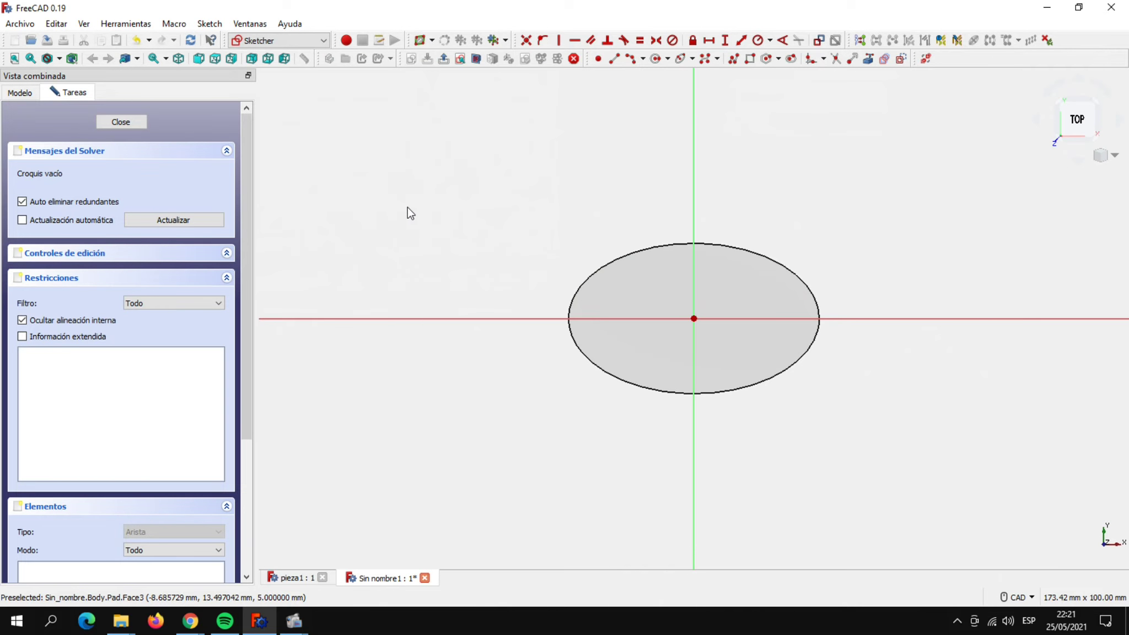
{"action": "left_click", "coordinate": [135, 121]}
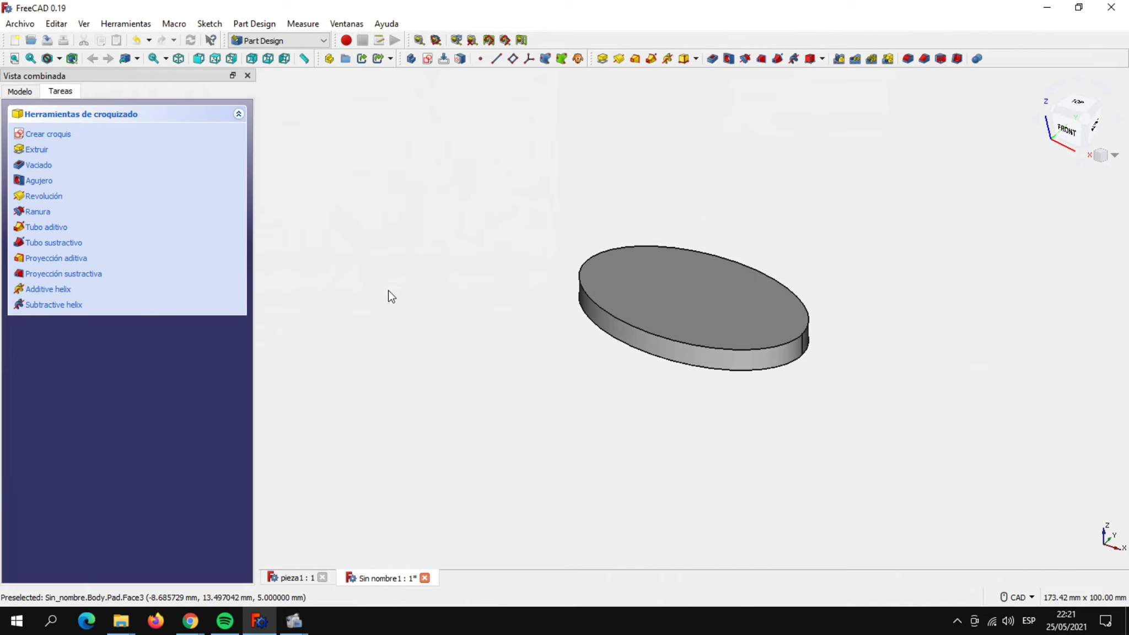
Add a second 5 mm pad (Pad001) on the disc's top face.
{"action": "left_click", "coordinate": [700, 290]}
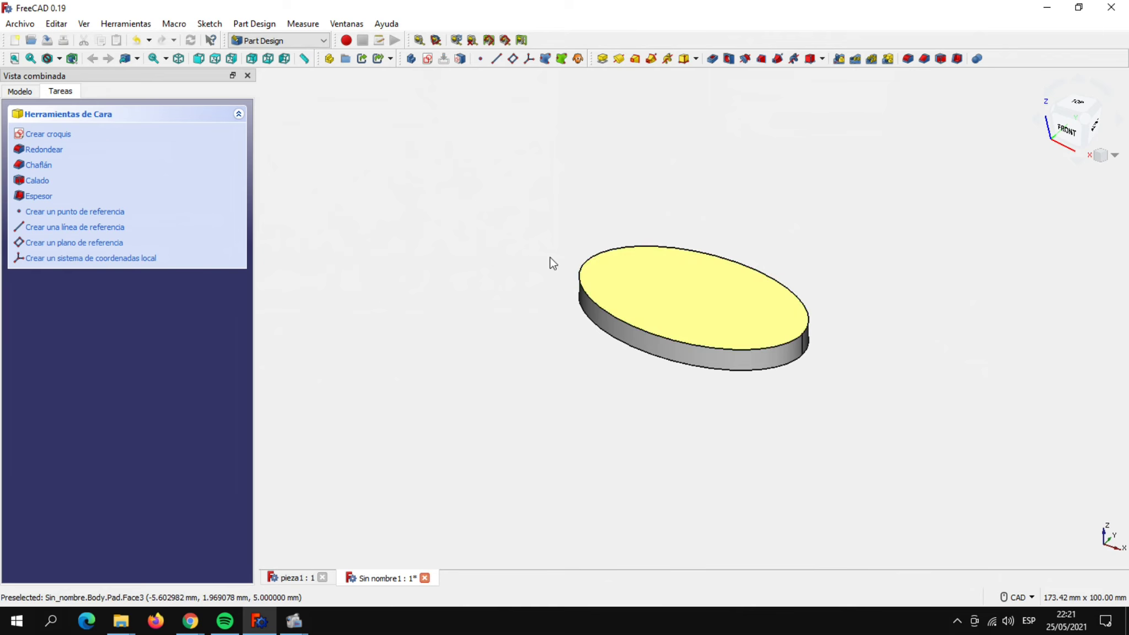
{"action": "left_click", "coordinate": [602, 58]}
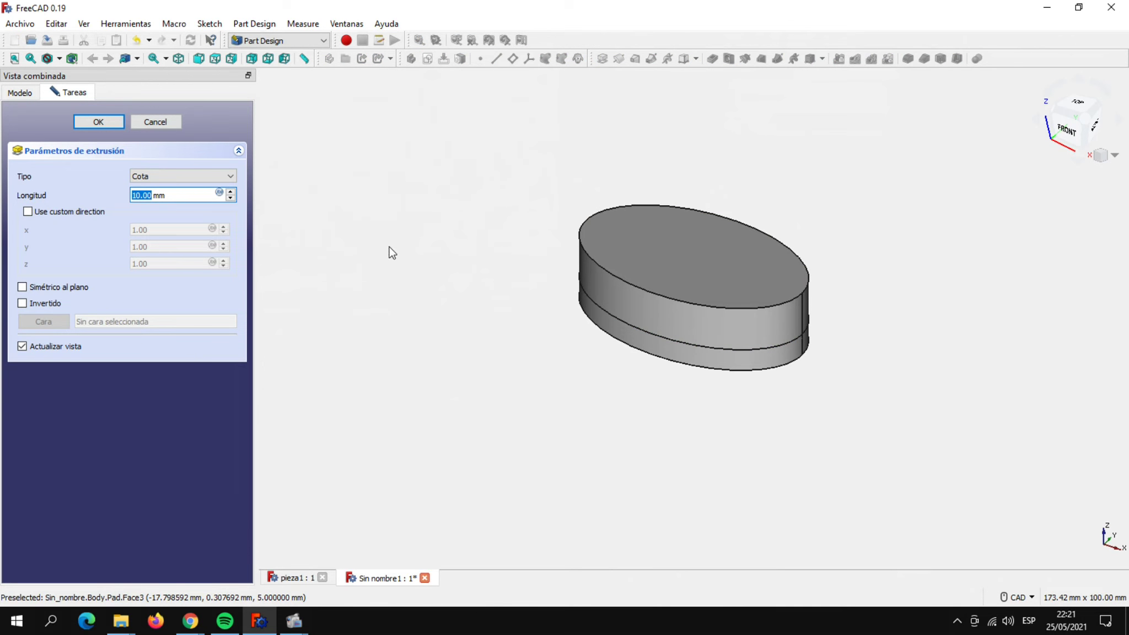
{"action": "left_click_drag", "start_coordinate": [185, 195], "coordinate": [124, 197]}
{"action": "type", "text": "5"}
{"action": "key", "text": "Return"}
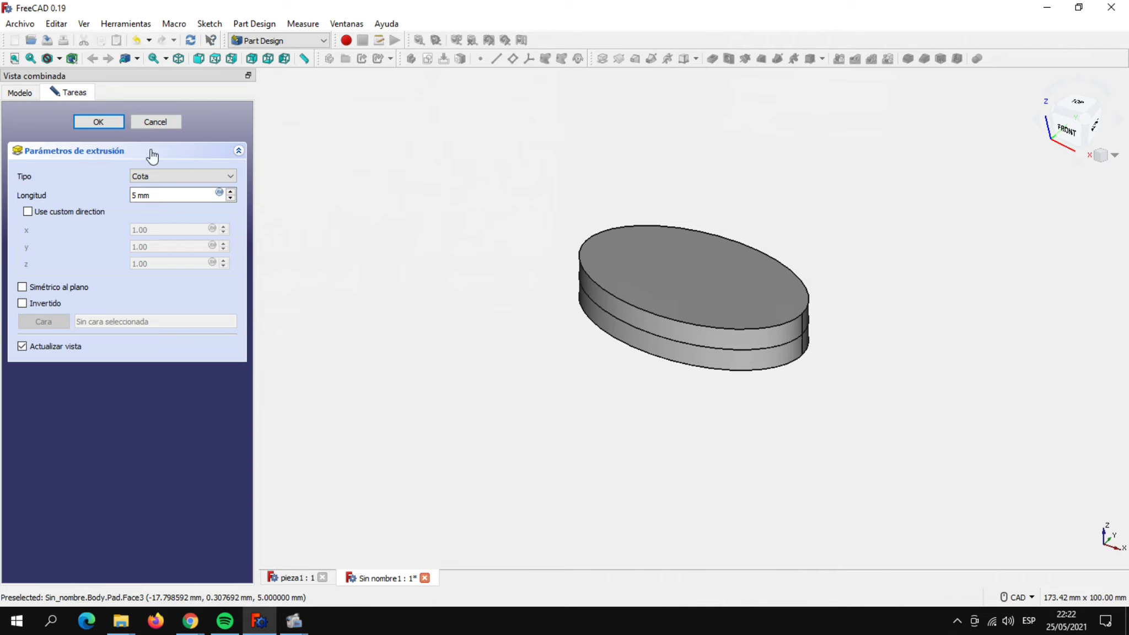
{"action": "left_click", "coordinate": [99, 121]}
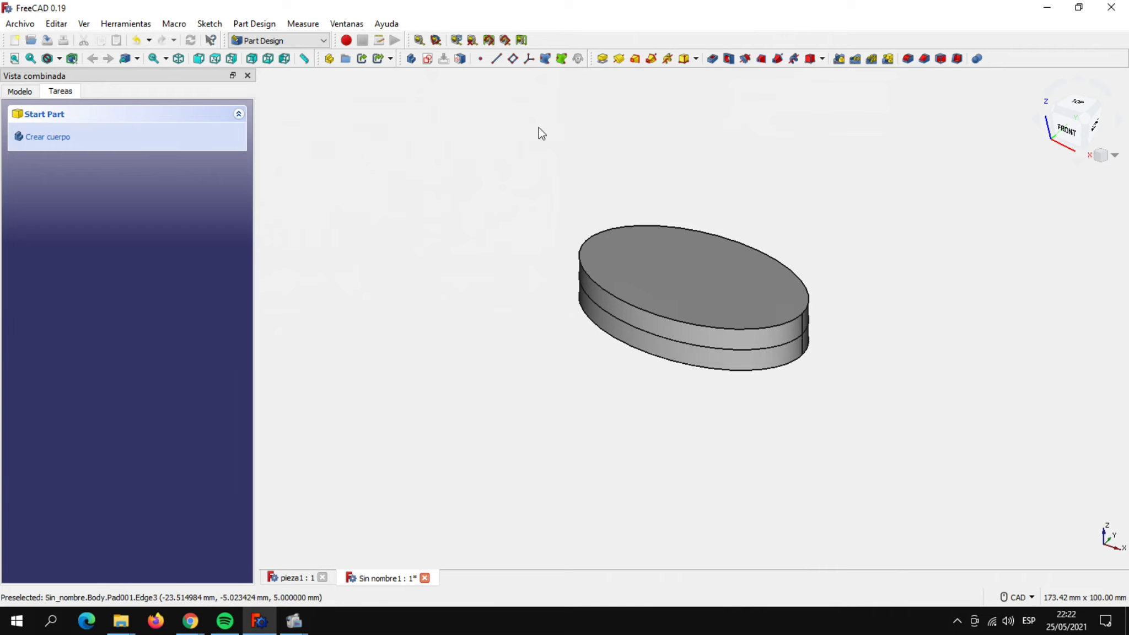
Add an additive ellipsoid attached to the top face of Pad001.
{"action": "mouse_move", "coordinate": [866, 335]}
{"action": "middle_mouse_down"}
{"action": "mouse_move", "coordinate": [846, 286]}
{"action": "mouse_move", "coordinate": [869, 317]}
{"action": "mouse_move", "coordinate": [912, 313]}
{"action": "mouse_move", "coordinate": [911, 330]}
{"action": "middle_mouse_up"}
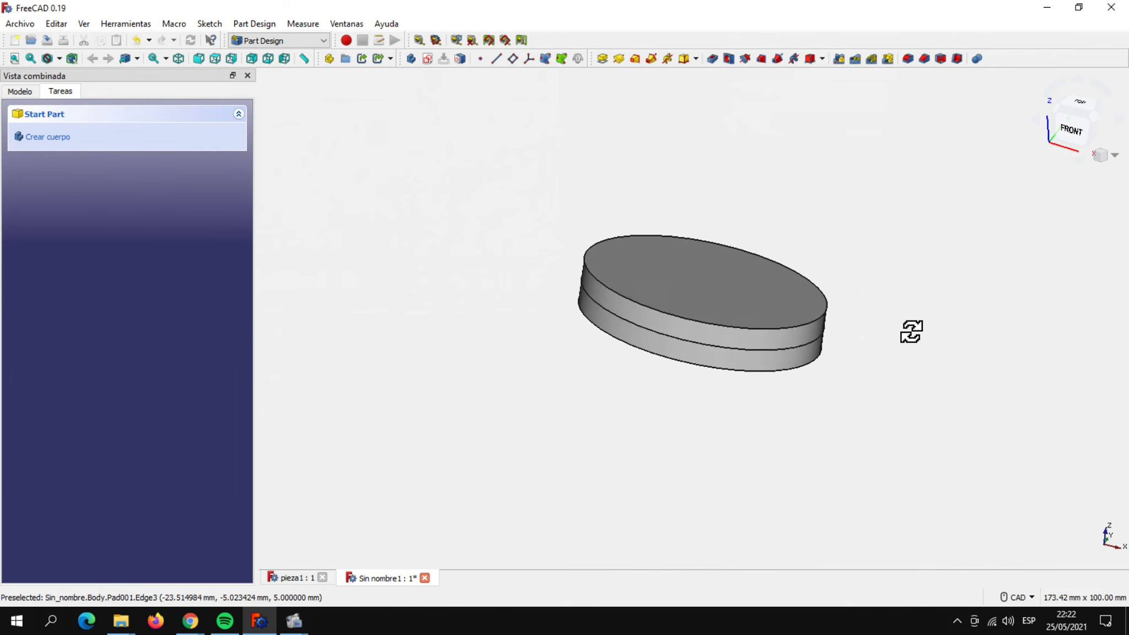
{"action": "left_click", "coordinate": [695, 59]}
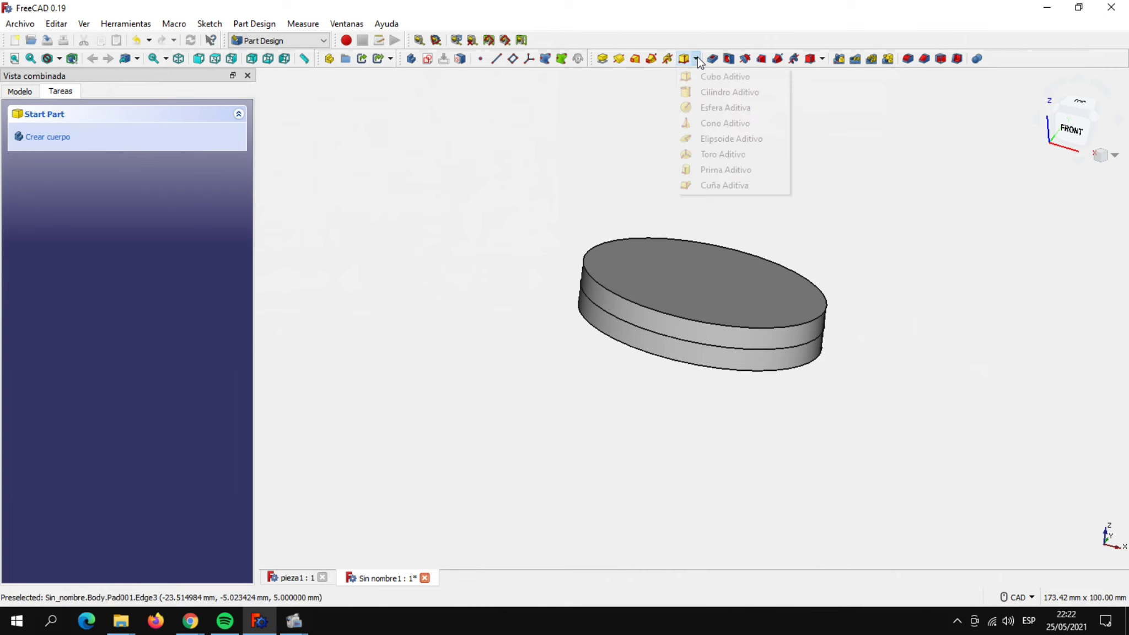
{"action": "left_click", "coordinate": [762, 137]}
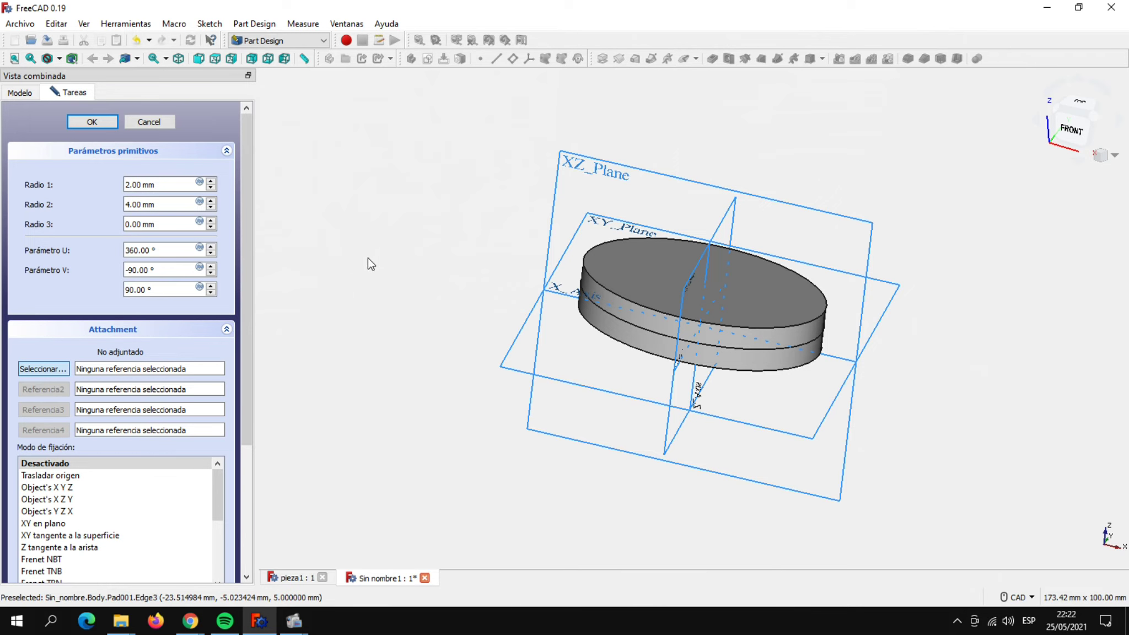
{"action": "left_click", "coordinate": [647, 271]}
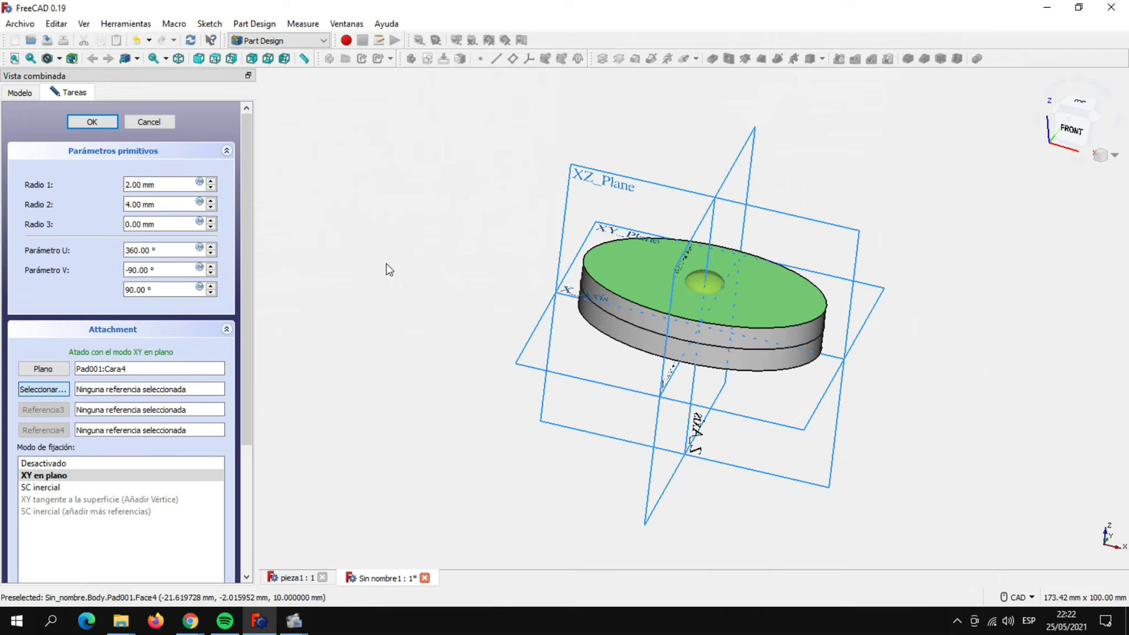
Set the ellipsoid radii to 10, 25 and 15 mm, confirm, and inspect the underside.
{"action": "left_click", "coordinate": [126, 184]}
{"action": "type", "text": "10"}
{"action": "left_click", "coordinate": [297, 227]}
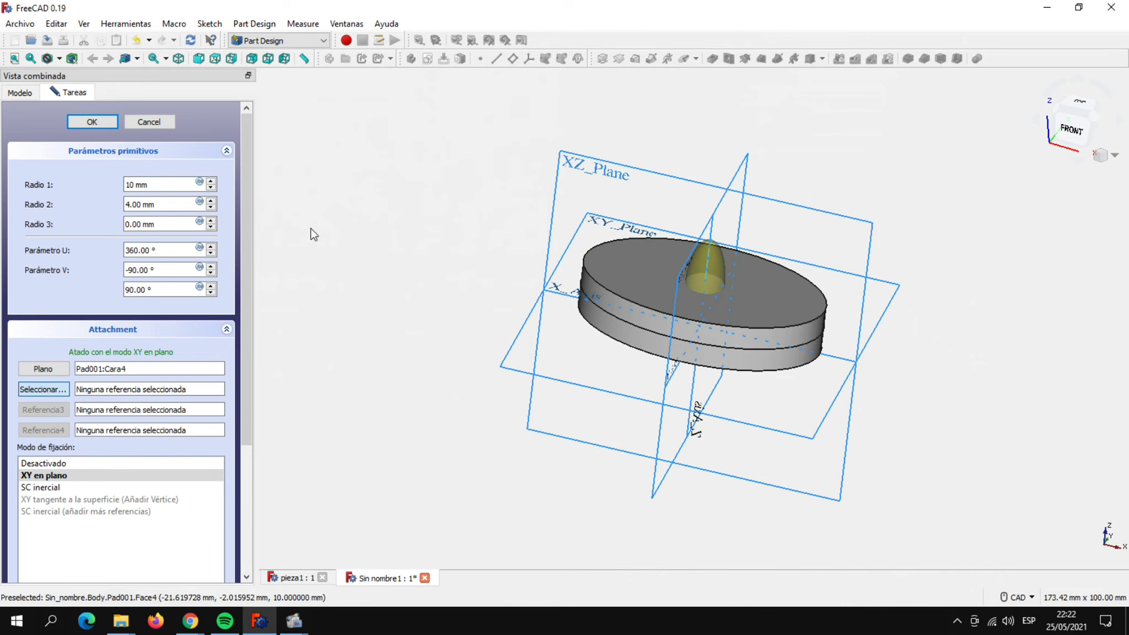
{"action": "left_click", "coordinate": [128, 204]}
{"action": "type", "text": "25"}
{"action": "left_click", "coordinate": [406, 245]}
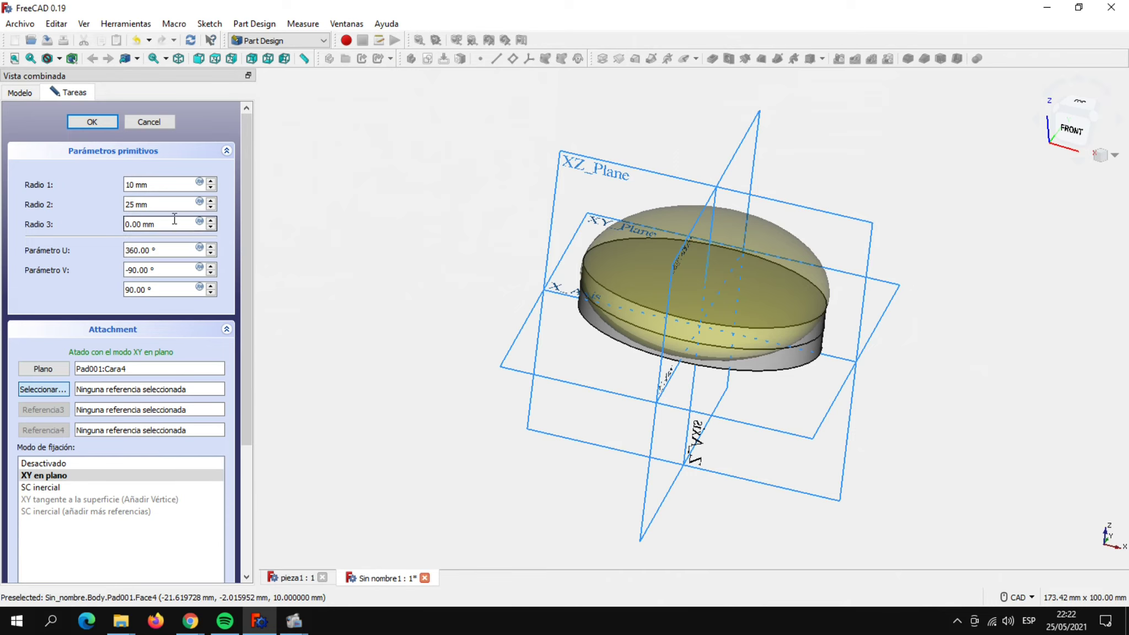
{"action": "left_click", "coordinate": [137, 223]}
{"action": "type", "text": "15"}
{"action": "left_click", "coordinate": [441, 248]}
{"action": "mouse_move", "coordinate": [419, 389]}
{"action": "middle_mouse_down"}
{"action": "mouse_move", "coordinate": [468, 327]}
{"action": "mouse_move", "coordinate": [410, 416]}
{"action": "mouse_move", "coordinate": [433, 365]}
{"action": "middle_mouse_up"}
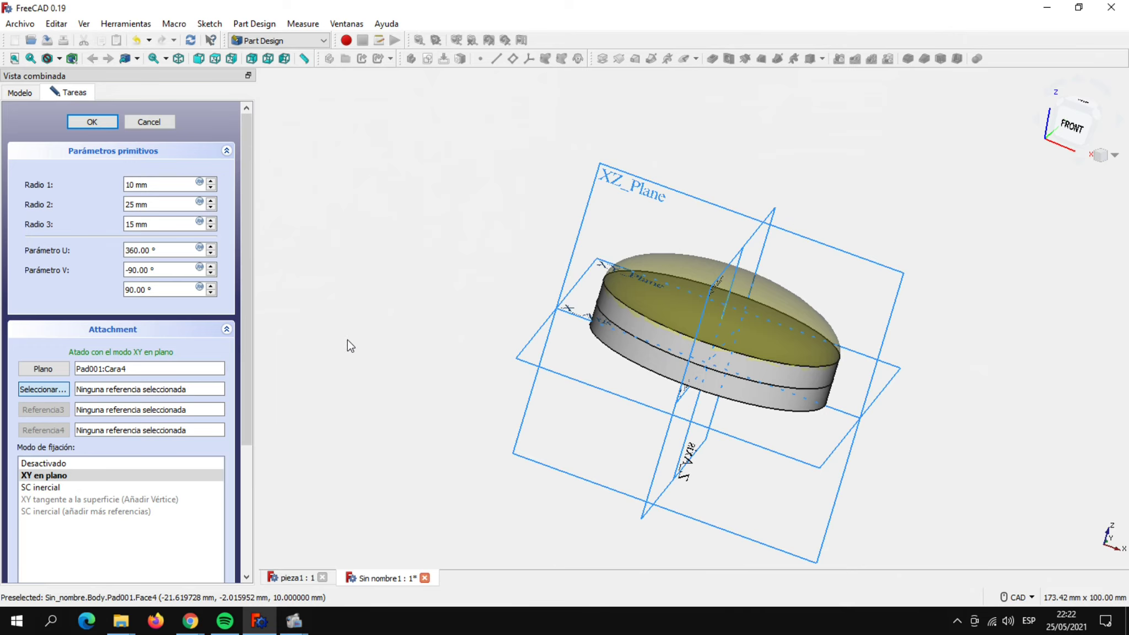
{"action": "left_click", "coordinate": [99, 123]}
{"action": "mouse_move", "coordinate": [571, 435]}
{"action": "middle_mouse_down"}
{"action": "mouse_move", "coordinate": [675, 436]}
{"action": "mouse_move", "coordinate": [697, 339]}
{"action": "mouse_move", "coordinate": [711, 333]}
{"action": "mouse_move", "coordinate": [725, 454]}
{"action": "mouse_move", "coordinate": [771, 352]}
{"action": "mouse_move", "coordinate": [695, 455]}
{"action": "middle_mouse_up"}
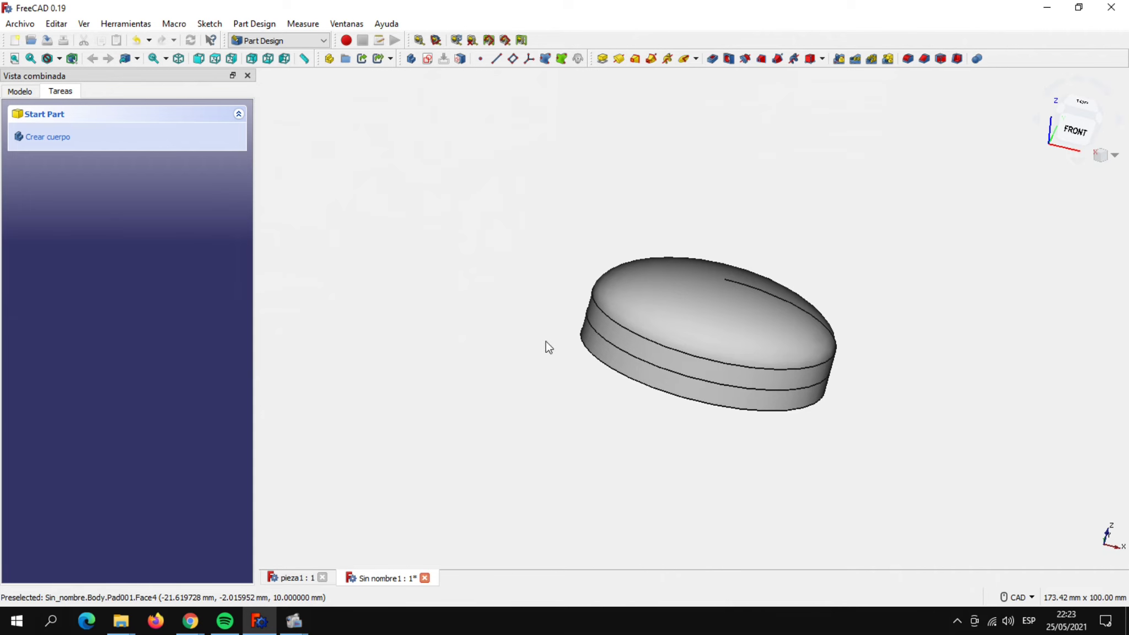
{"action": "middle_click_drag", "start_coordinate": [657, 448], "coordinate": [690, 360]}
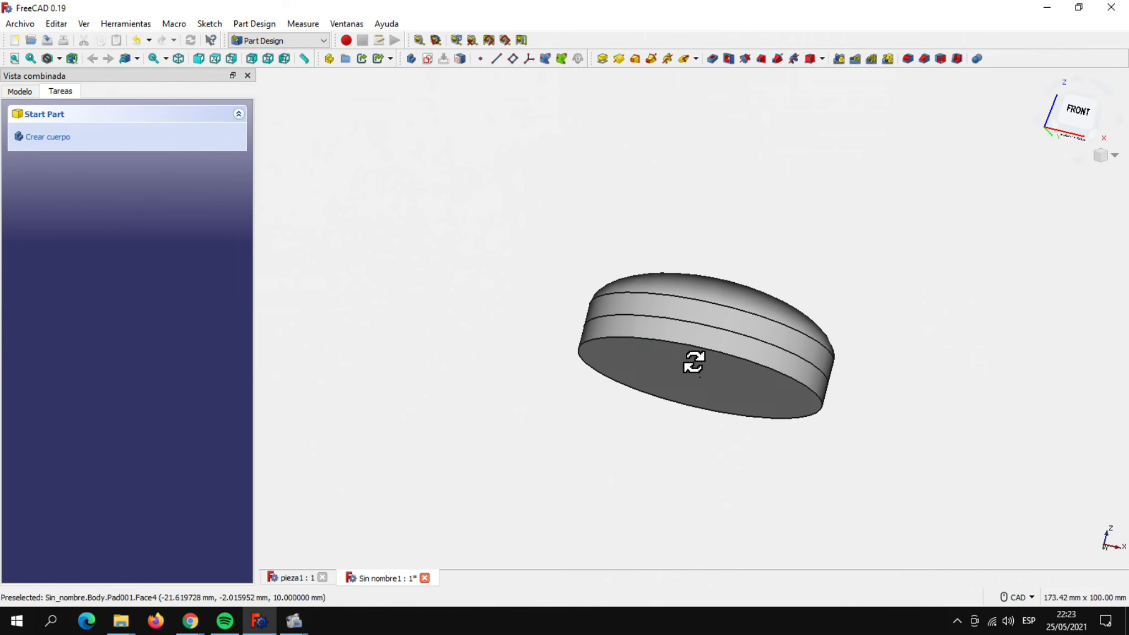
Open a new sketch on the body's XY_Plane (Plano base).
{"action": "left_click", "coordinate": [427, 58]}
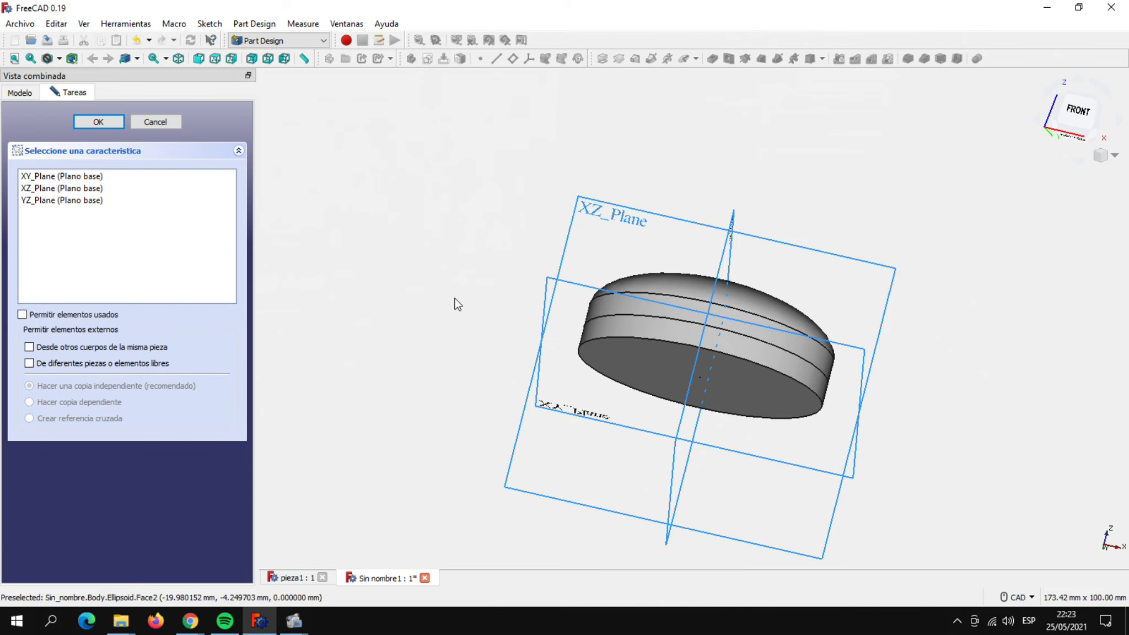
{"action": "left_click", "coordinate": [82, 175]}
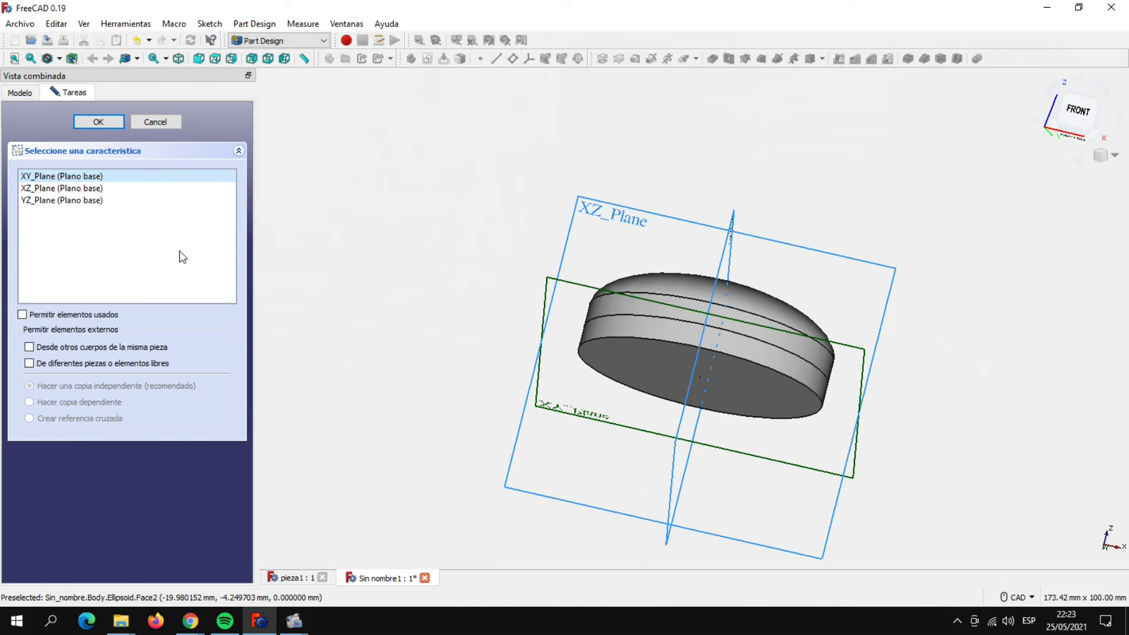
{"action": "left_click", "coordinate": [99, 121]}
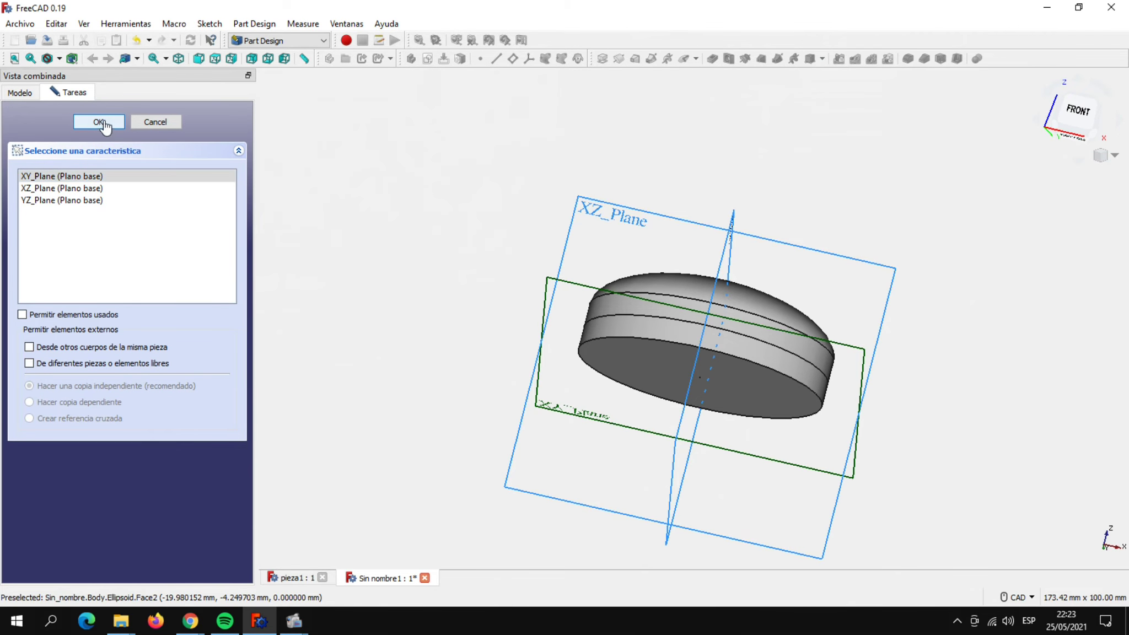
Recentre the view and switch the draw style to wireframe.
{"action": "middle_click_drag", "start_coordinate": [770, 132], "coordinate": [741, 182]}
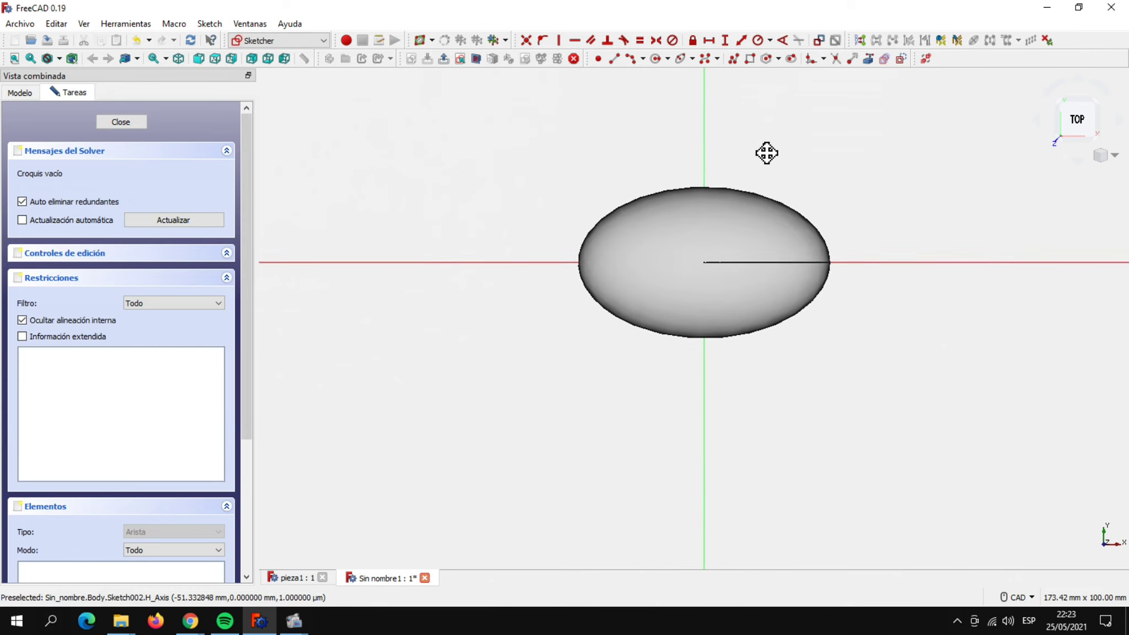
{"action": "scroll", "coordinate": [738, 185], "scroll_direction": "up", "scroll_amount": 1}
{"action": "scroll", "coordinate": [738, 186], "scroll_direction": "up", "scroll_amount": 1}
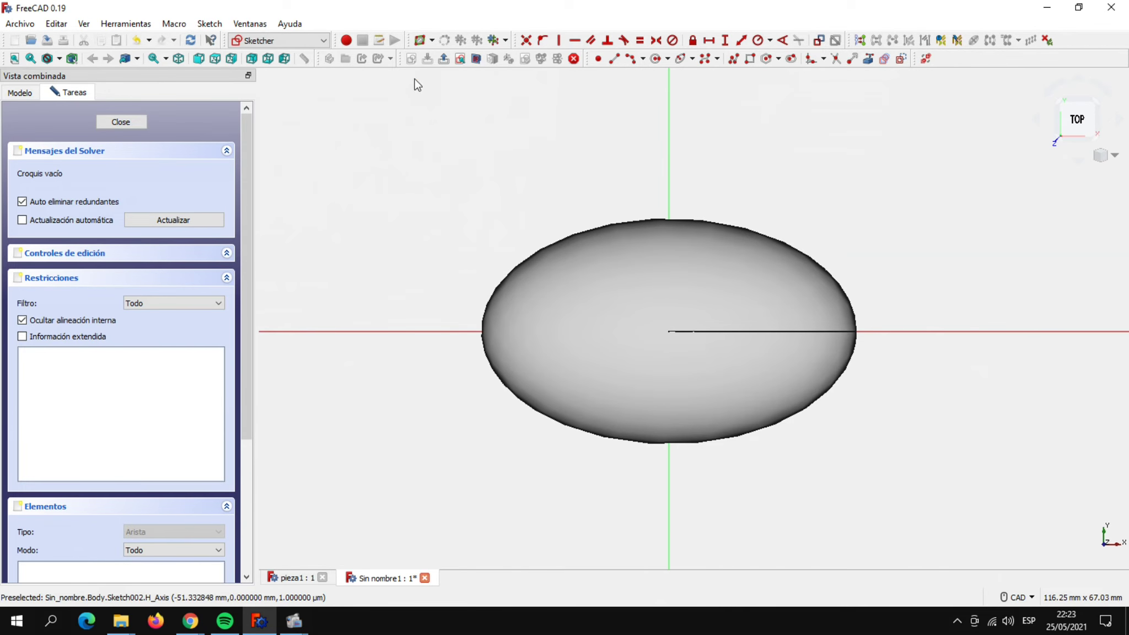
{"action": "left_click", "coordinate": [60, 59]}
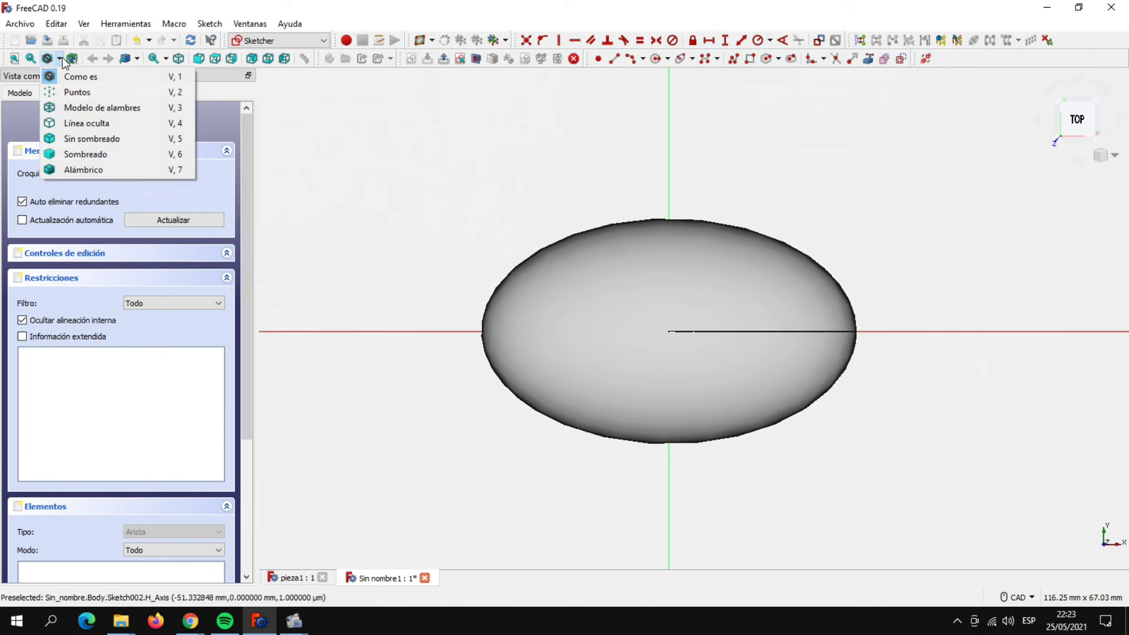
{"action": "left_click", "coordinate": [80, 107]}
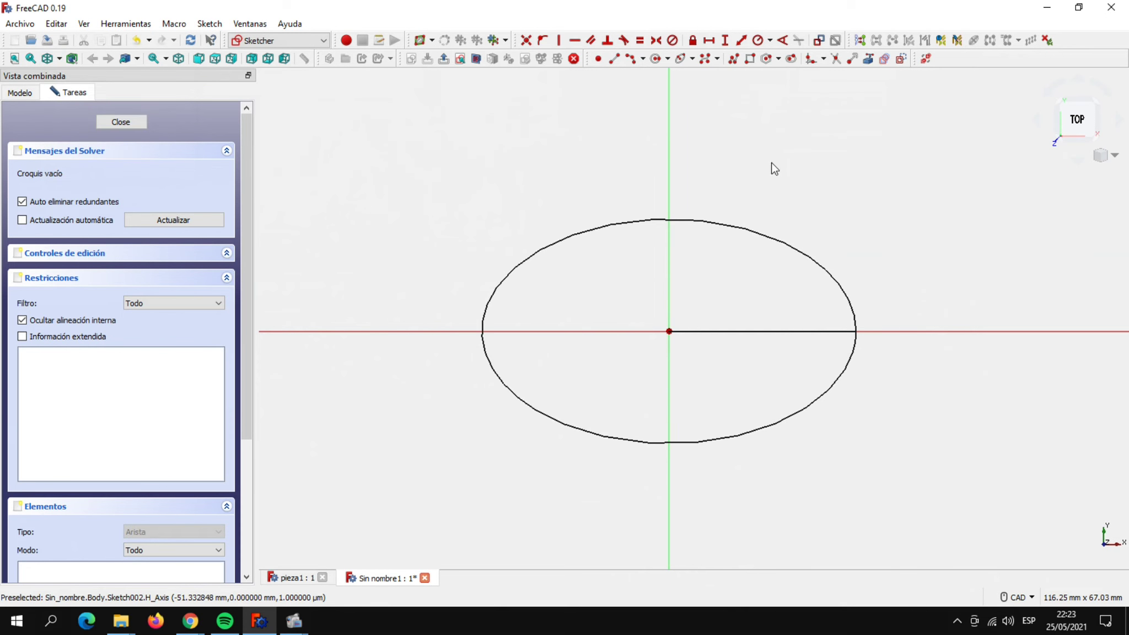
Draw an ellipse centred on the origin with its minor axis vertical.
{"action": "left_click", "coordinate": [679, 60]}
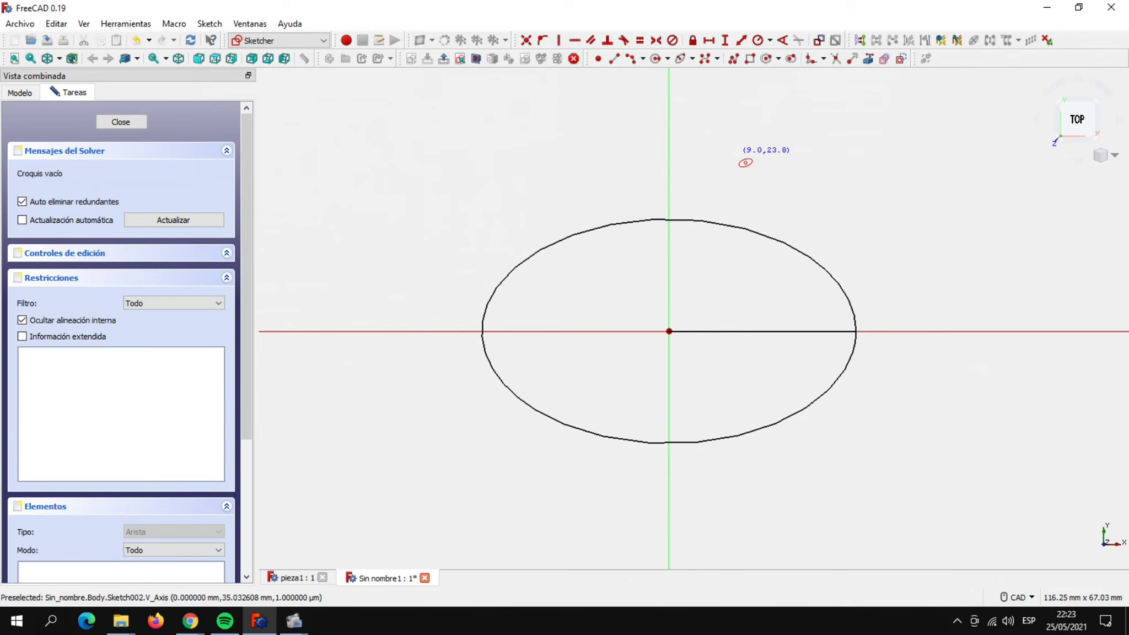
{"action": "left_click", "coordinate": [669, 331]}
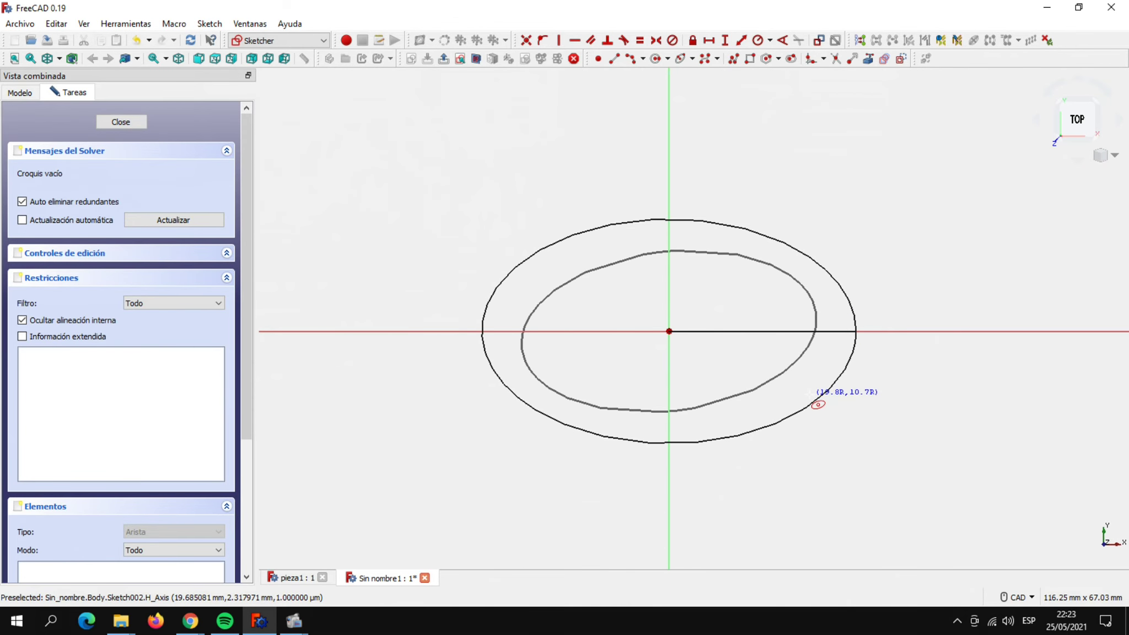
{"action": "left_click", "coordinate": [813, 403]}
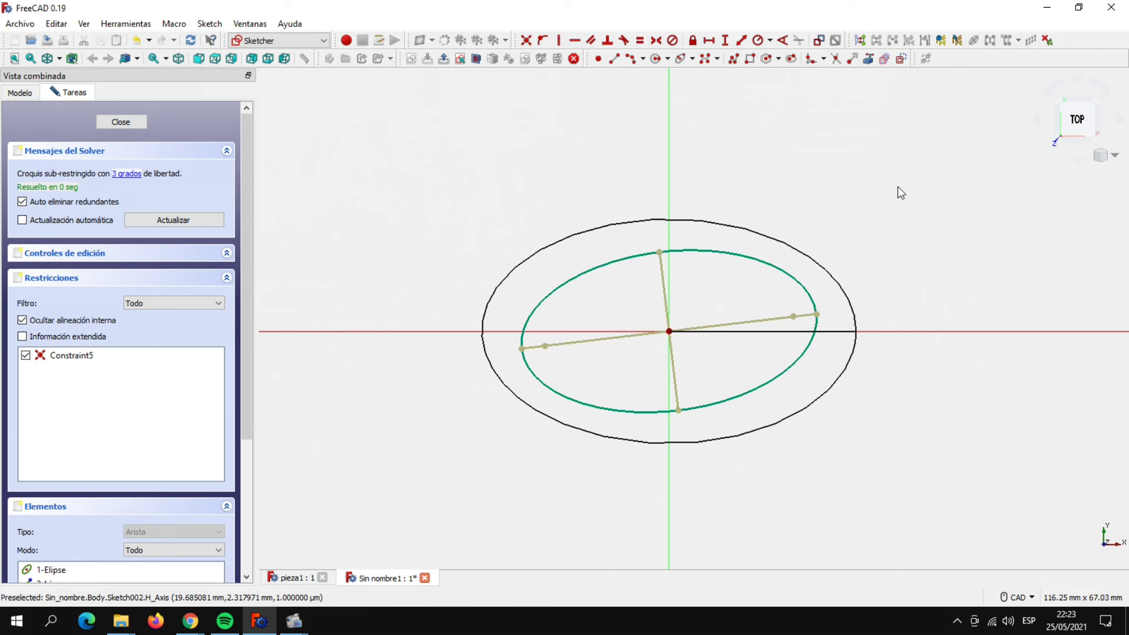
{"action": "left_click", "coordinate": [660, 272]}
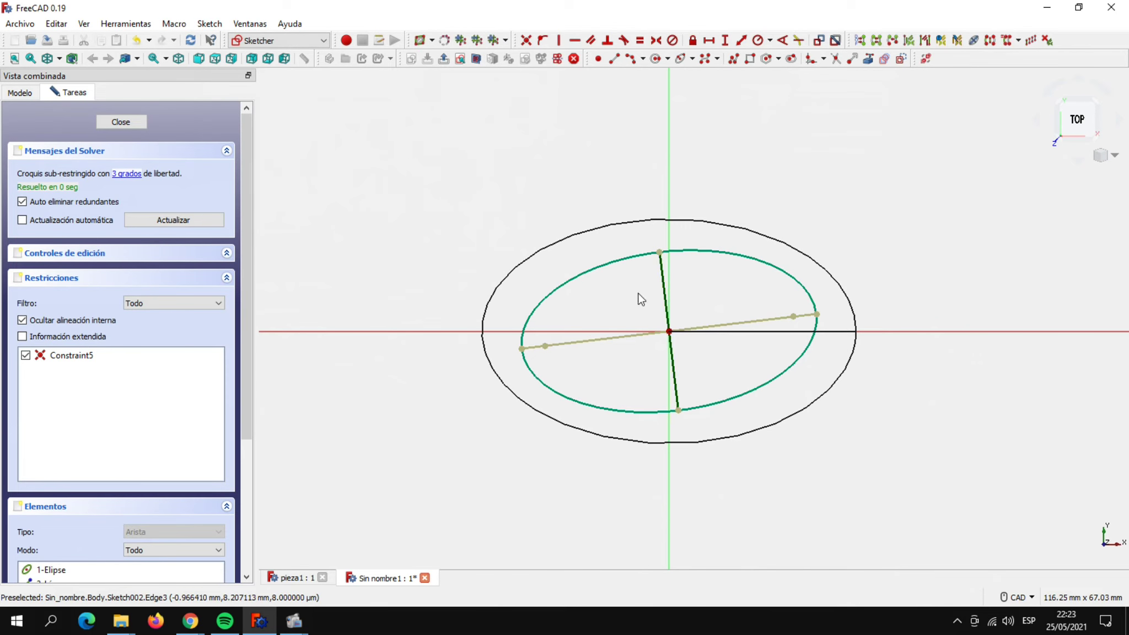
{"action": "left_click", "coordinate": [558, 41]}
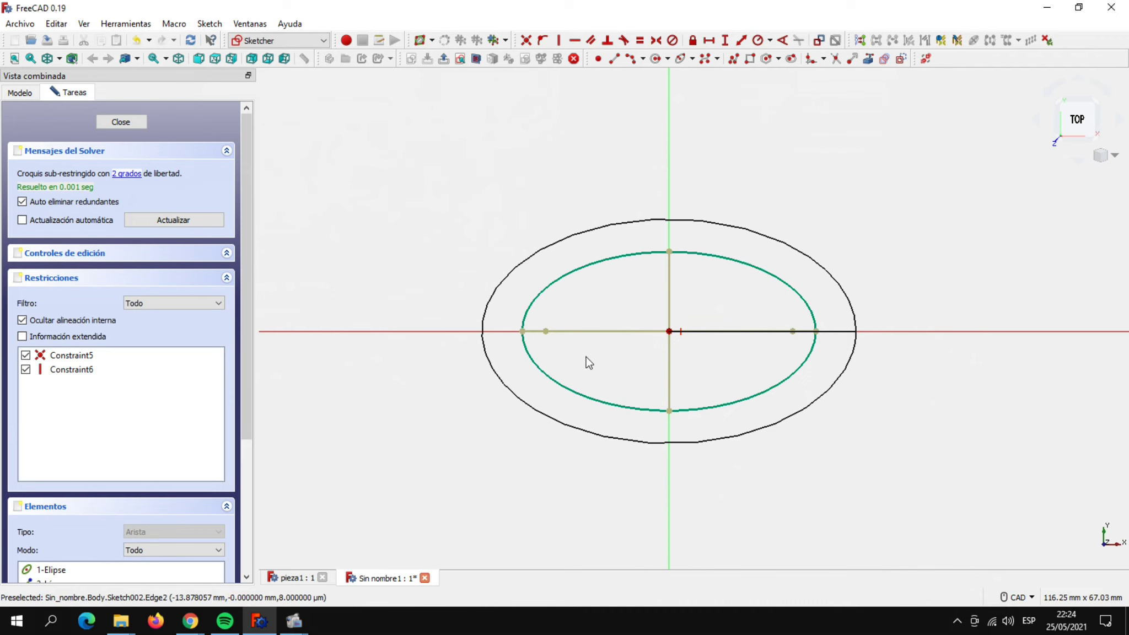
Constrain the ellipse to 48 mm wide and 28 mm tall.
{"action": "left_click", "coordinate": [599, 331]}
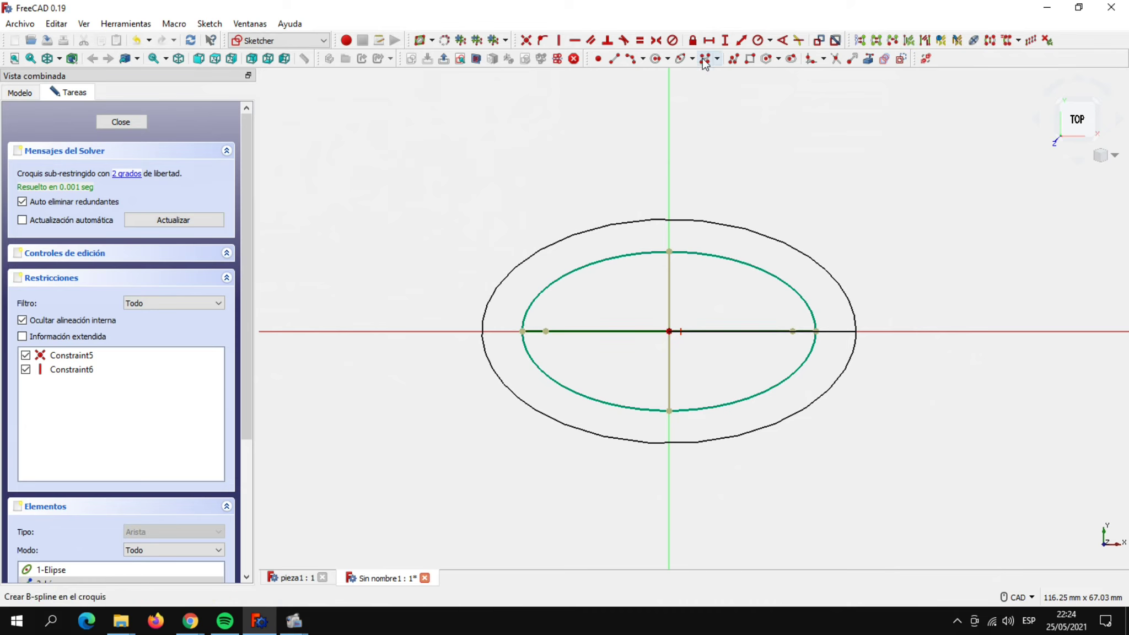
{"action": "left_click", "coordinate": [708, 40]}
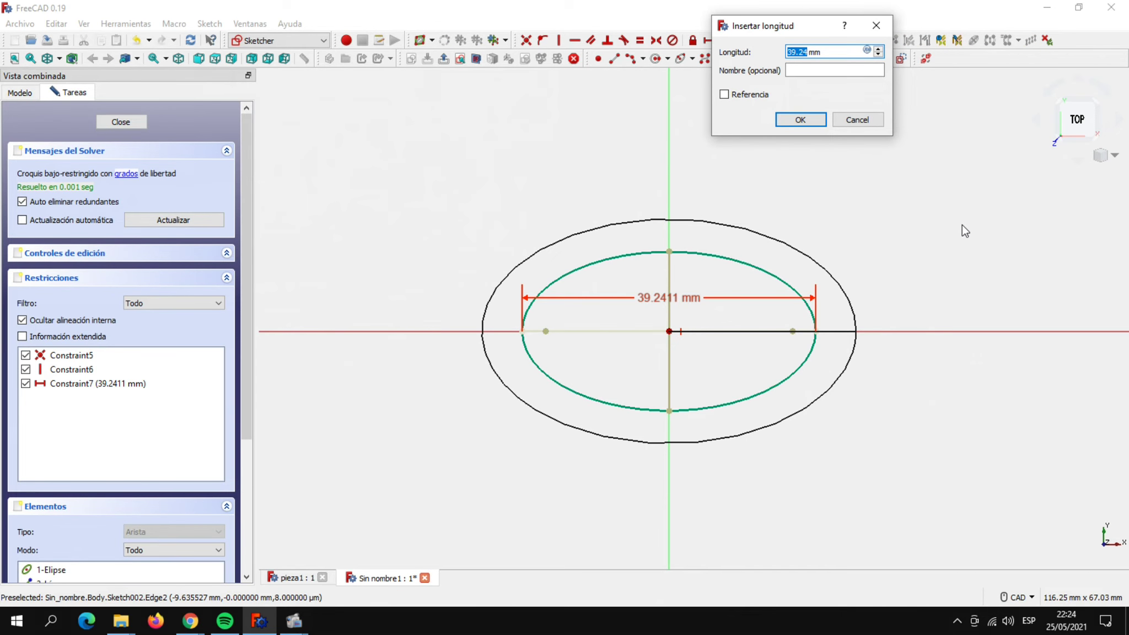
{"action": "type", "text": "48"}
{"action": "left_click", "coordinate": [799, 122]}
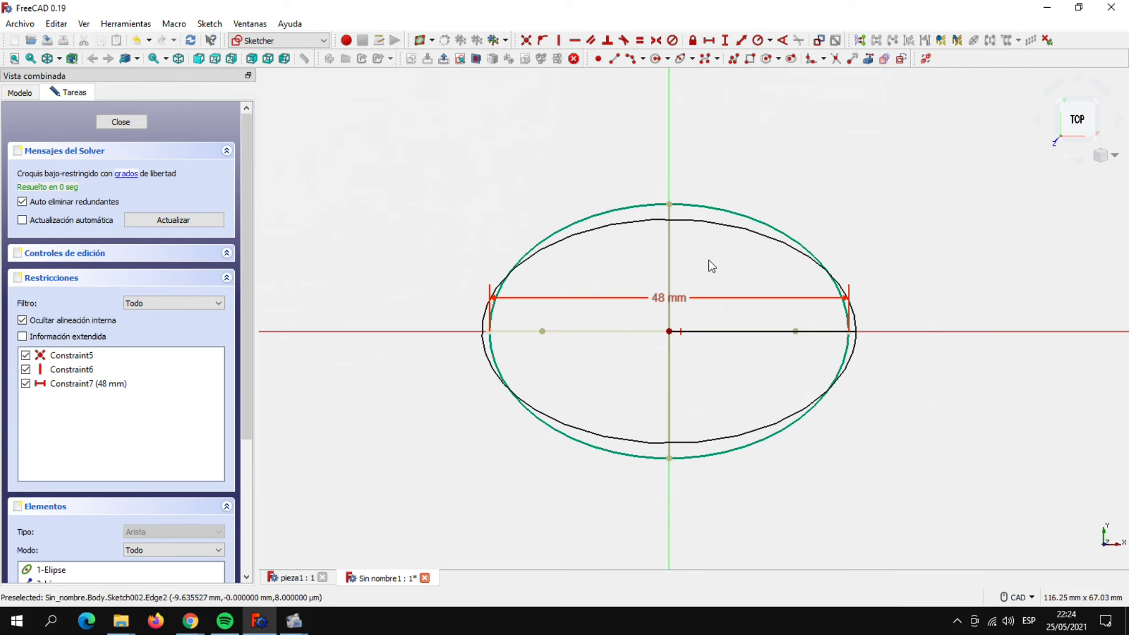
{"action": "left_click", "coordinate": [668, 243]}
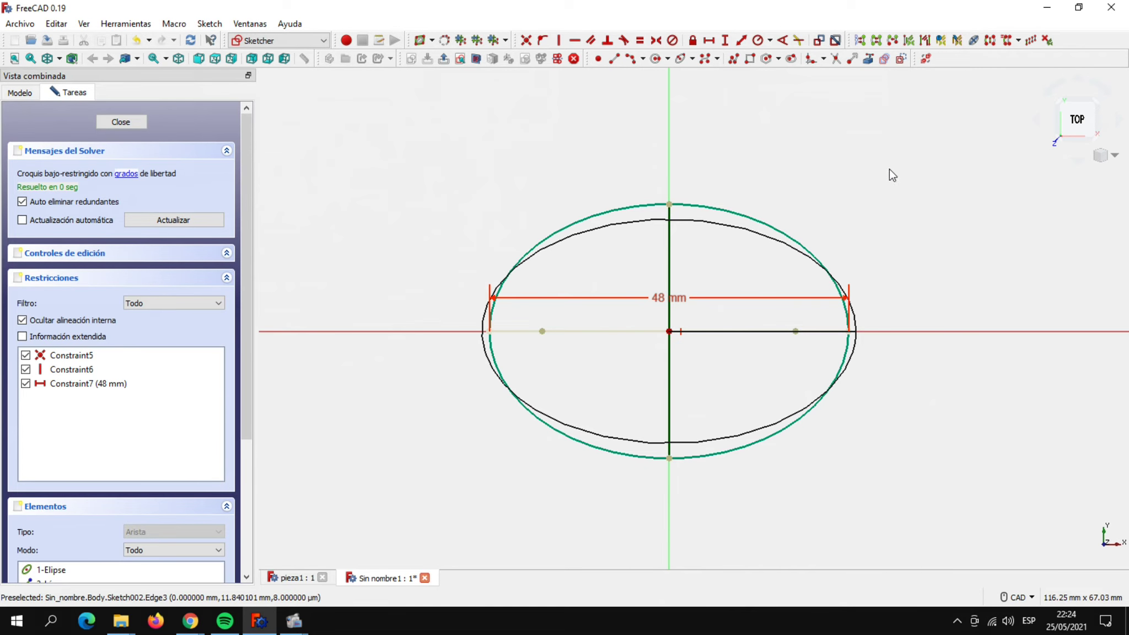
{"action": "left_click", "coordinate": [725, 40]}
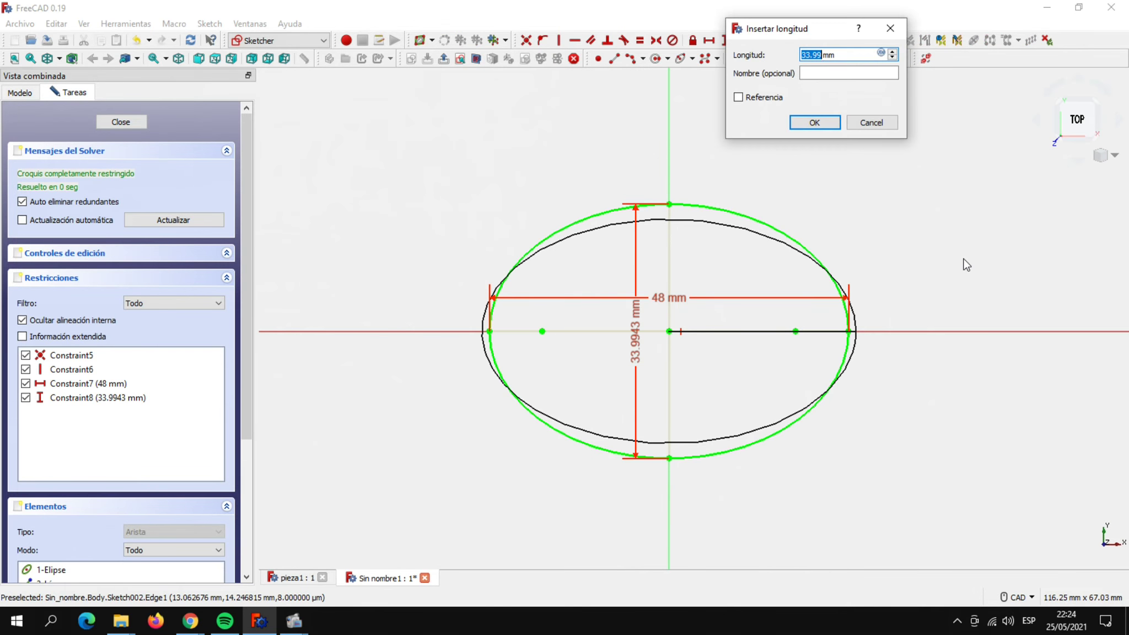
{"action": "type", "text": "28"}
{"action": "left_click", "coordinate": [815, 122]}
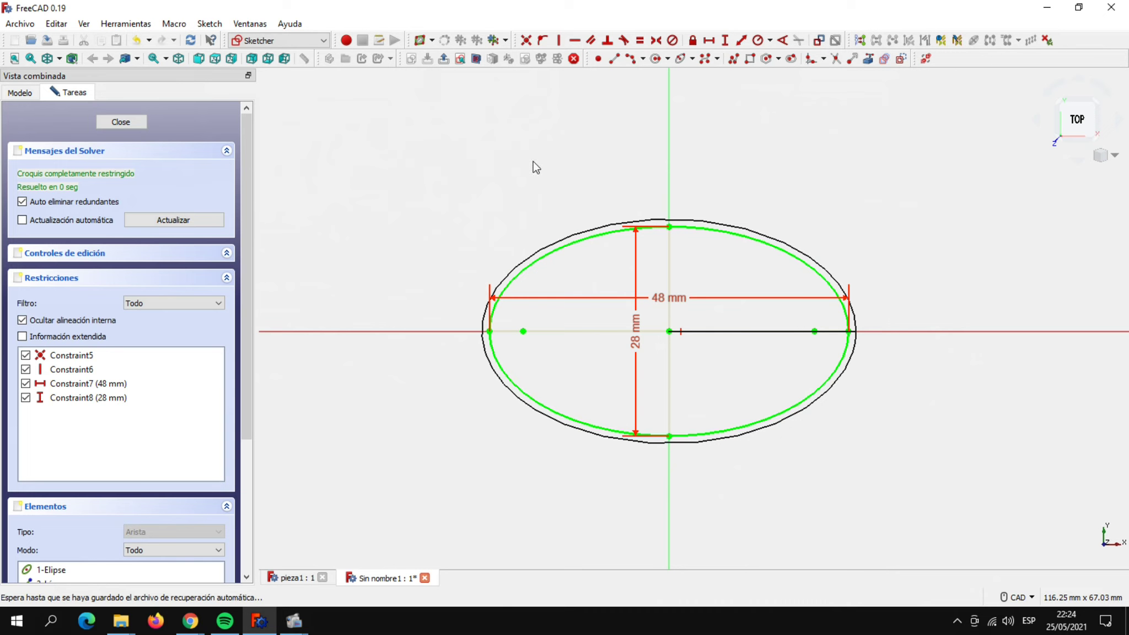
Close the sketch, return to shaded display, and orbit to the body's underside.
{"action": "left_click", "coordinate": [126, 125]}
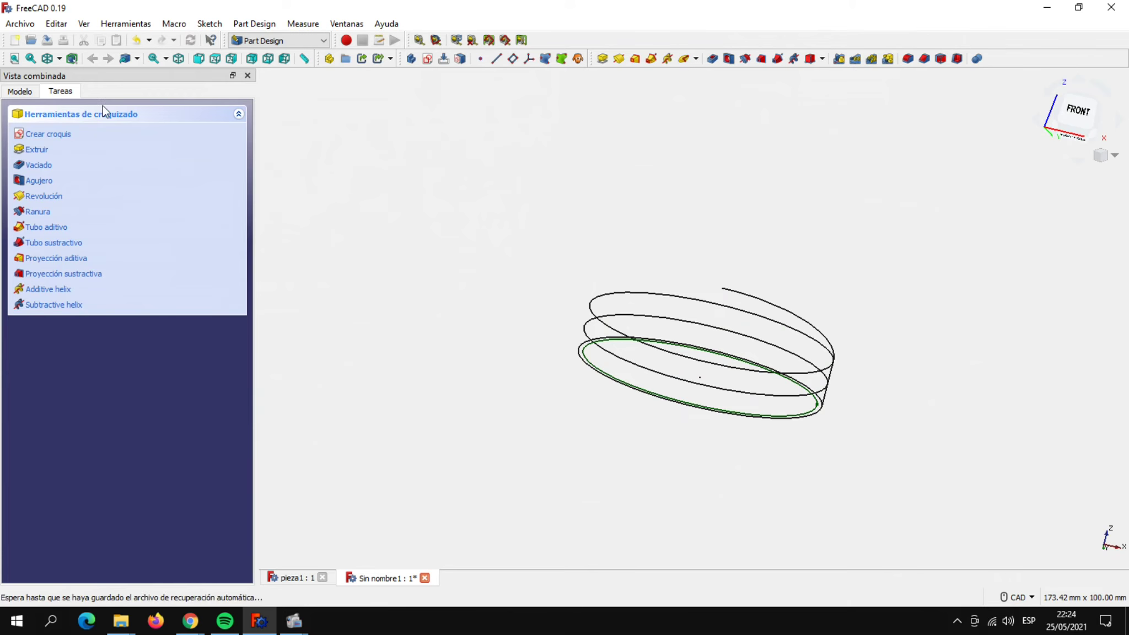
{"action": "left_click", "coordinate": [59, 57]}
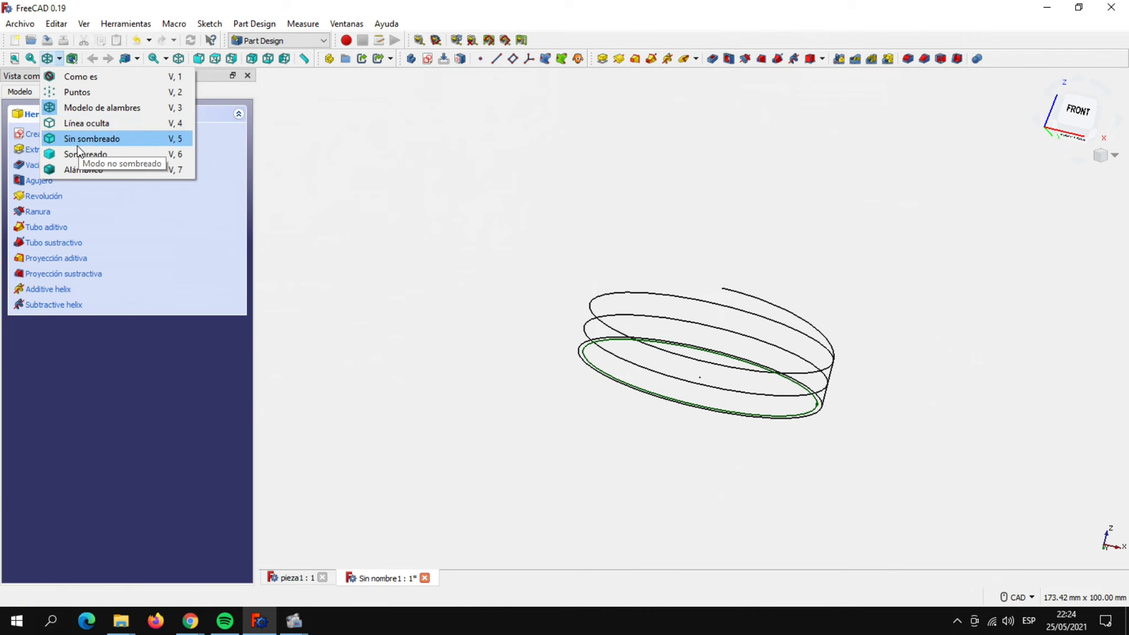
{"action": "left_click", "coordinate": [83, 168]}
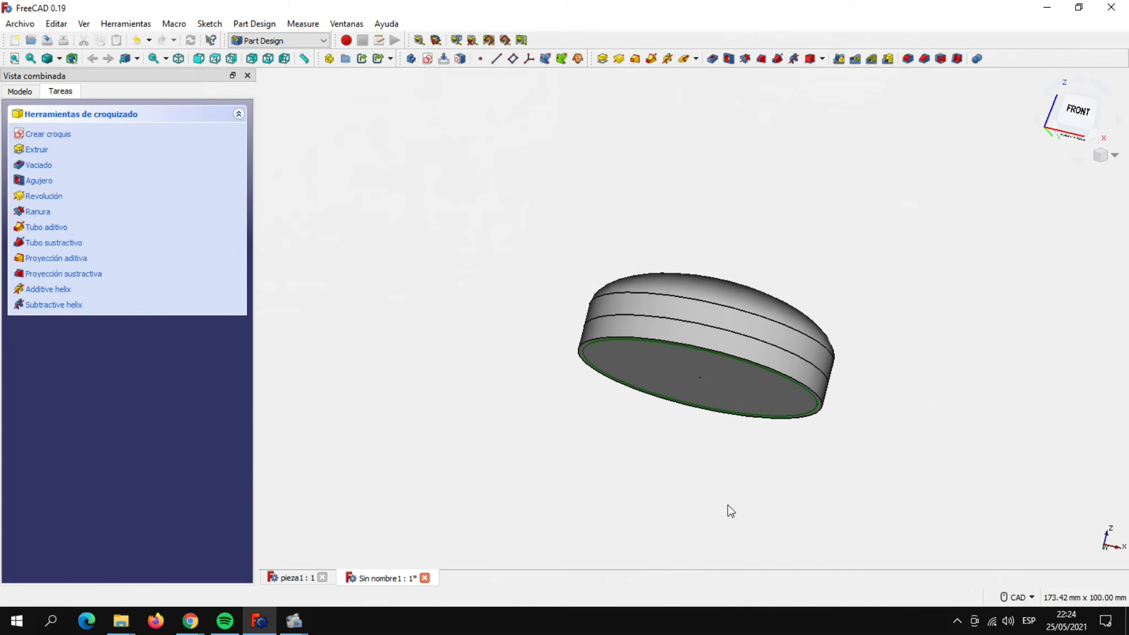
{"action": "mouse_move", "coordinate": [863, 457]}
{"action": "middle_mouse_down"}
{"action": "mouse_move", "coordinate": [707, 272]}
{"action": "mouse_move", "coordinate": [673, 160]}
{"action": "middle_mouse_up"}
{"action": "scroll", "coordinate": [707, 200], "scroll_direction": "up", "scroll_amount": 1}
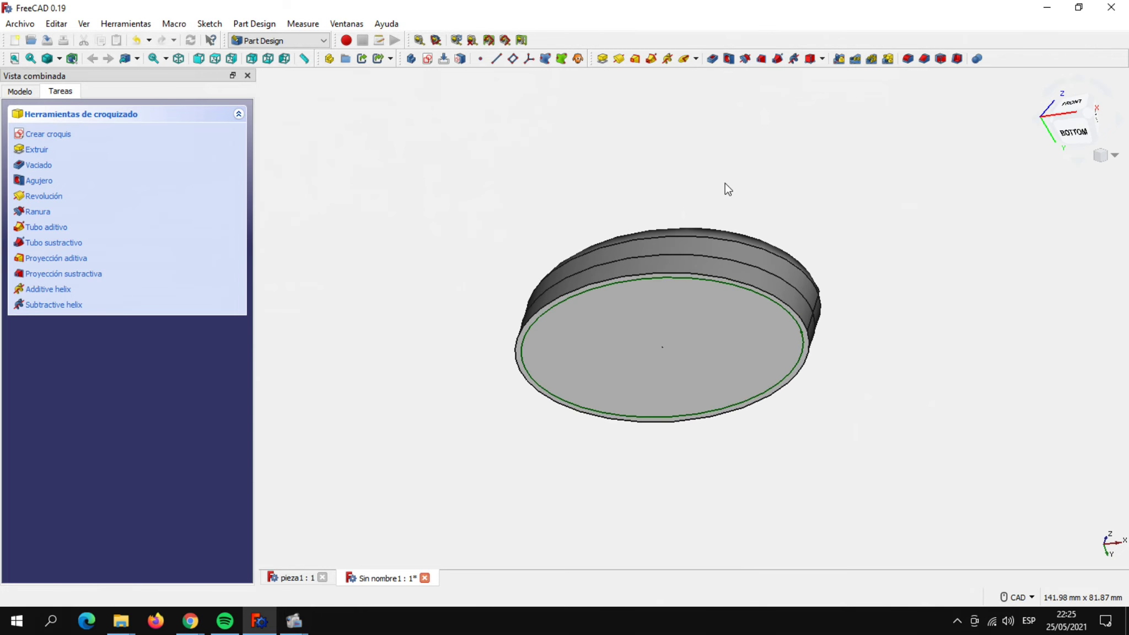
Cut a reversed 10 mm pocket from the ellipse sketch into the disc.
{"action": "left_click", "coordinate": [712, 58]}
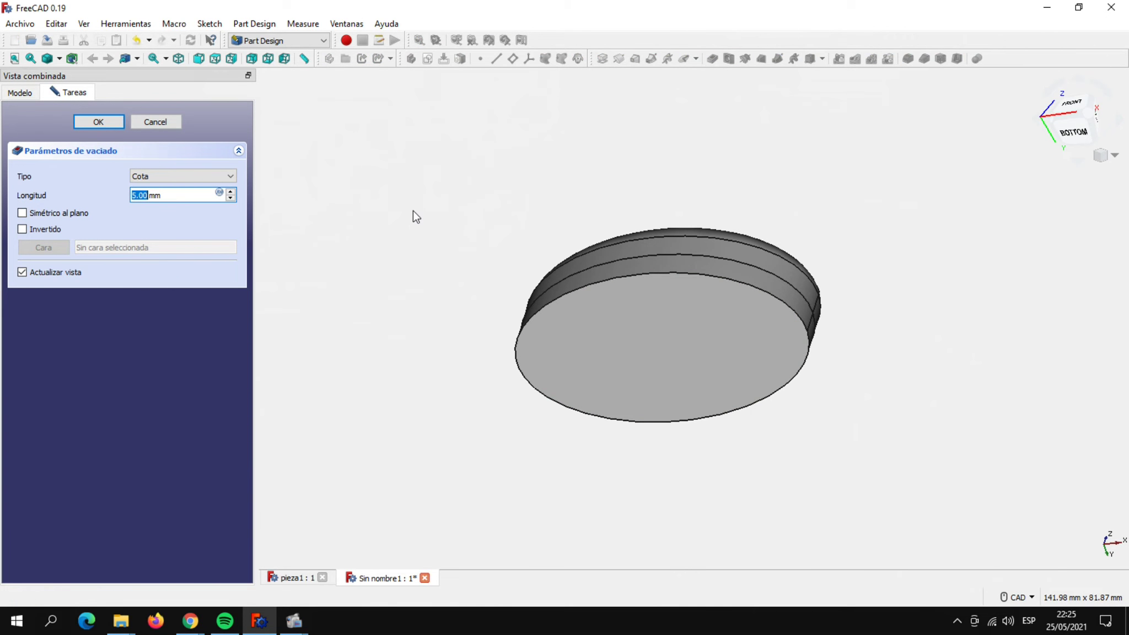
{"action": "left_click", "coordinate": [23, 230]}
{"action": "triple_click", "coordinate": [174, 195]}
{"action": "type", "text": "10"}
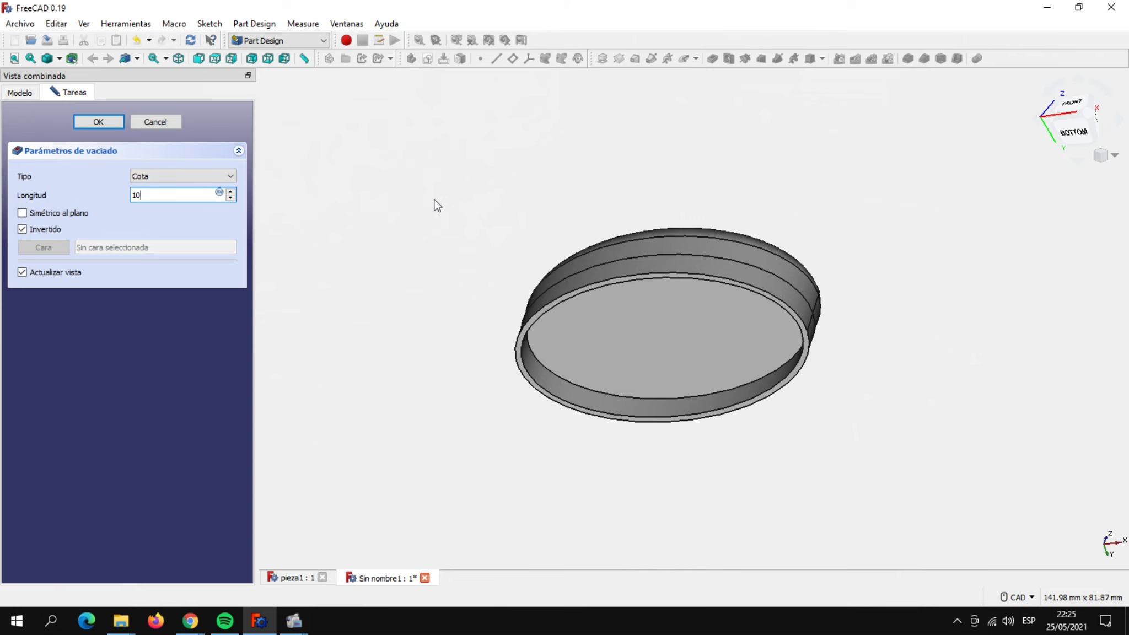
{"action": "key", "text": "Return"}
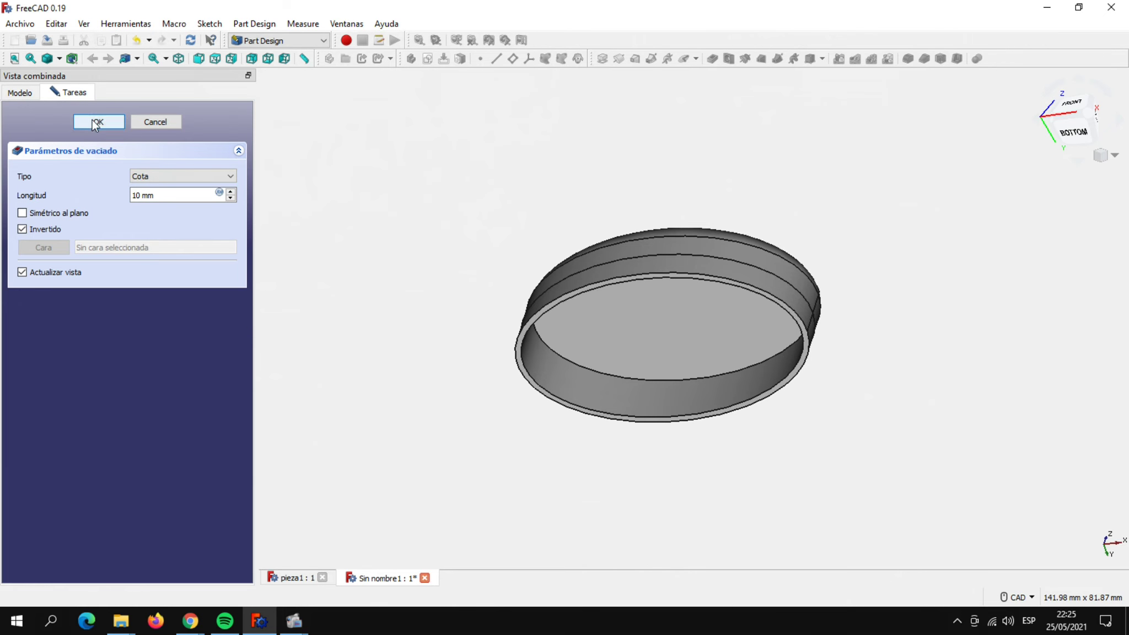
{"action": "left_click", "coordinate": [98, 122]}
{"action": "scroll", "coordinate": [455, 284], "scroll_direction": "up", "scroll_amount": 2}
{"action": "middle_click_drag", "start_coordinate": [455, 284], "coordinate": [426, 288]}
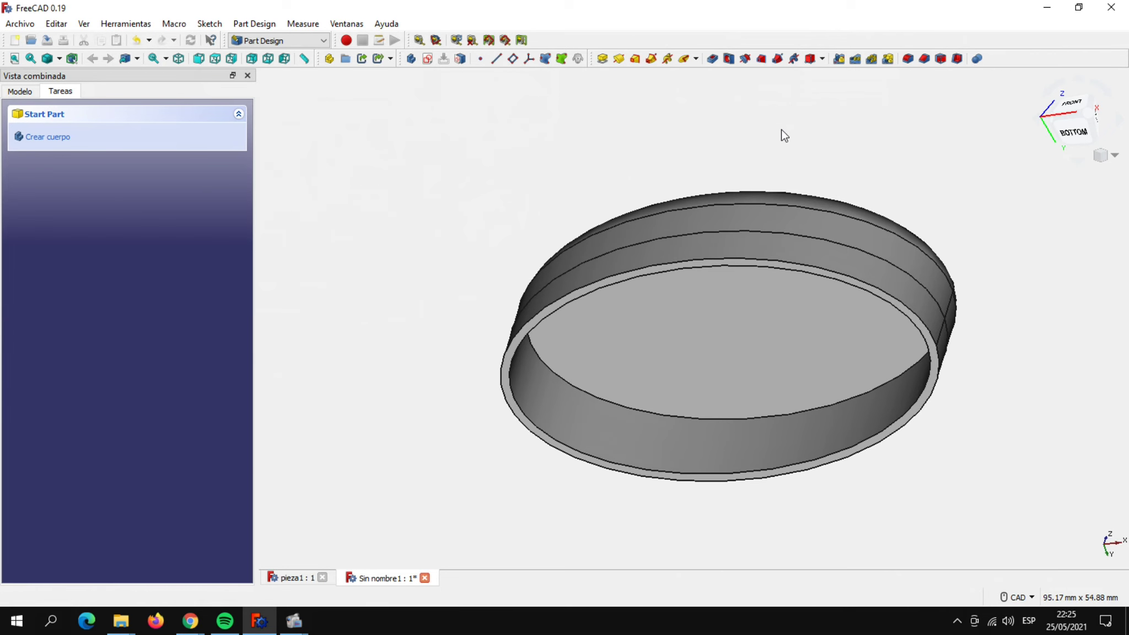
Add a subtractive ellipsoid on the cap's inner face with first radius 10 mm.
{"action": "left_click", "coordinate": [821, 58]}
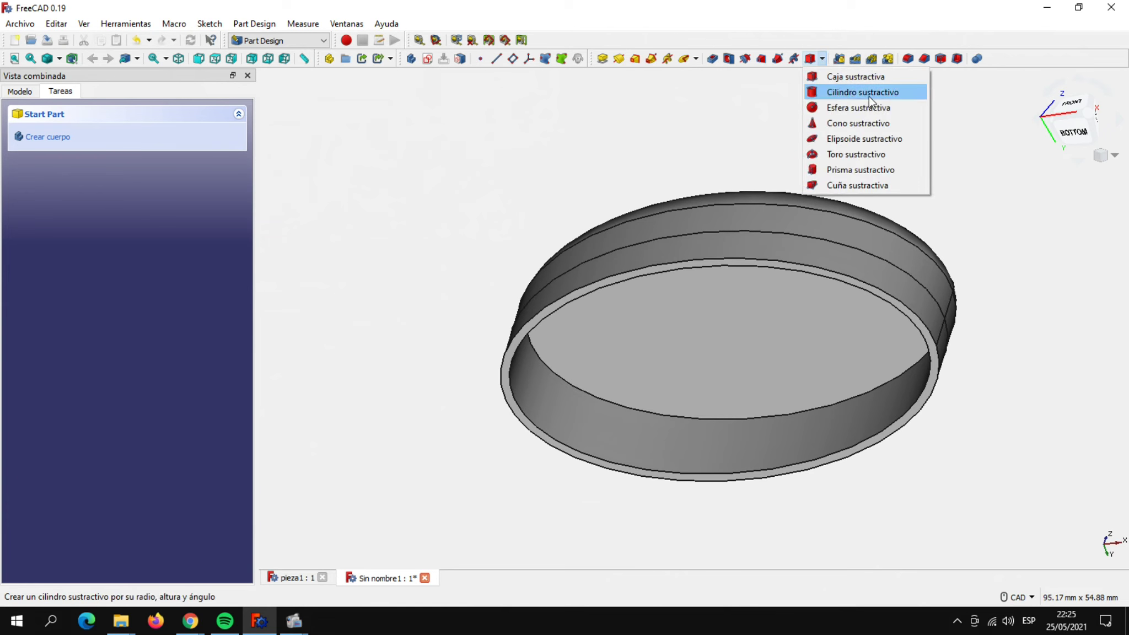
{"action": "left_click", "coordinate": [876, 138]}
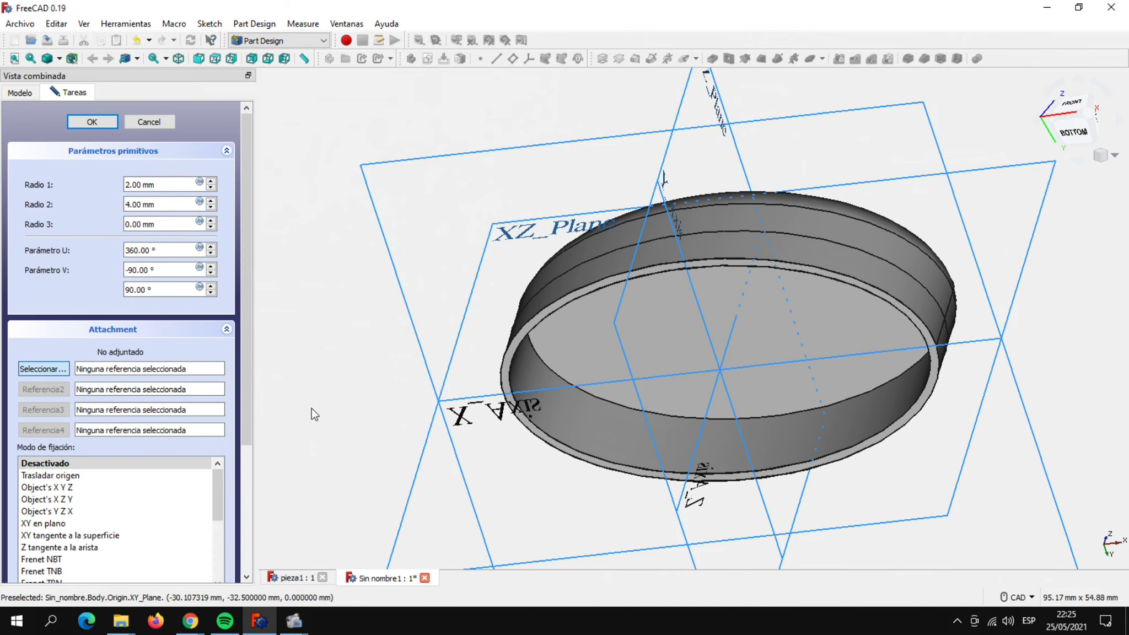
{"action": "left_click", "coordinate": [585, 341]}
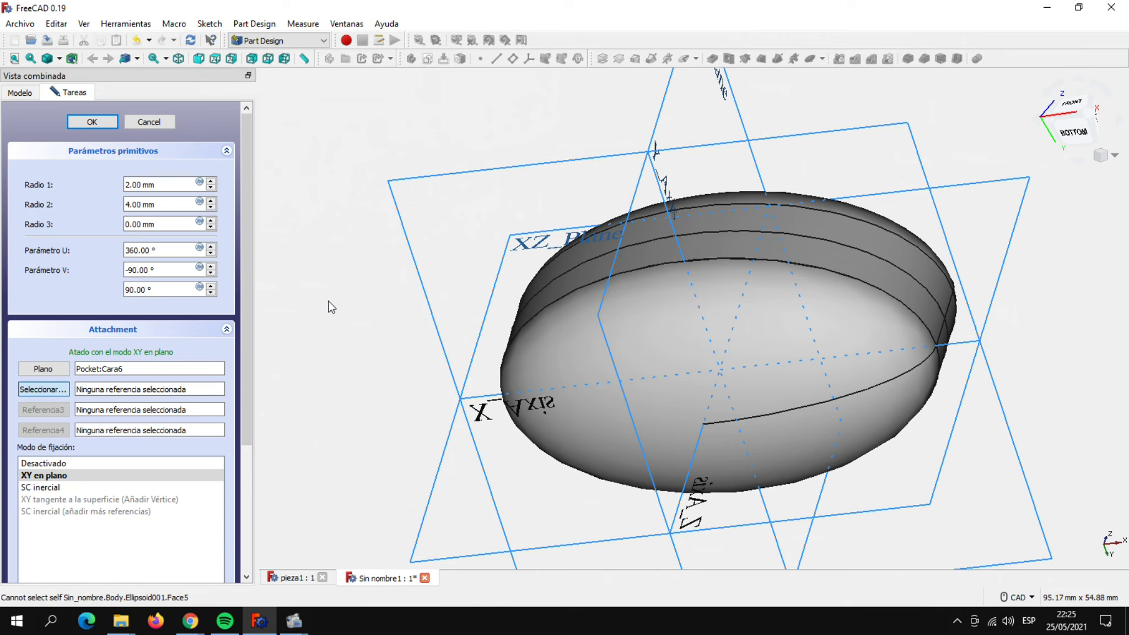
{"action": "left_click_drag", "start_coordinate": [157, 185], "coordinate": [81, 180]}
{"action": "type", "text": "10"}
{"action": "key", "text": "Return"}
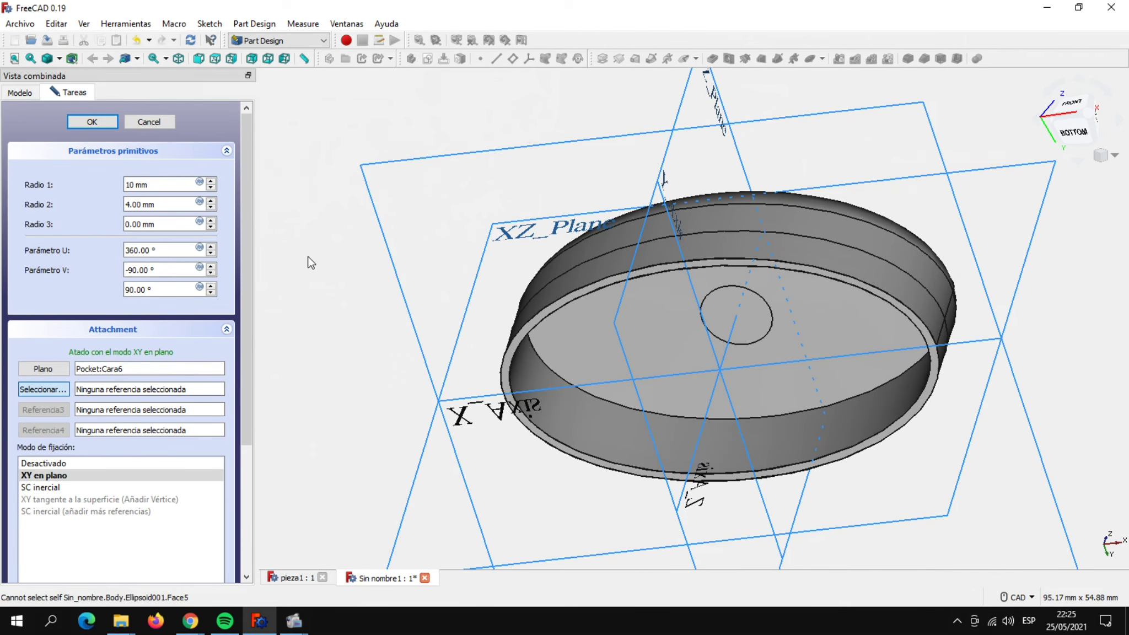
Set the ellipsoid's second and third radii to 24 and 14 mm.
{"action": "left_click_drag", "start_coordinate": [173, 207], "coordinate": [121, 205]}
{"action": "type", "text": "24"}
{"action": "key", "text": "Return"}
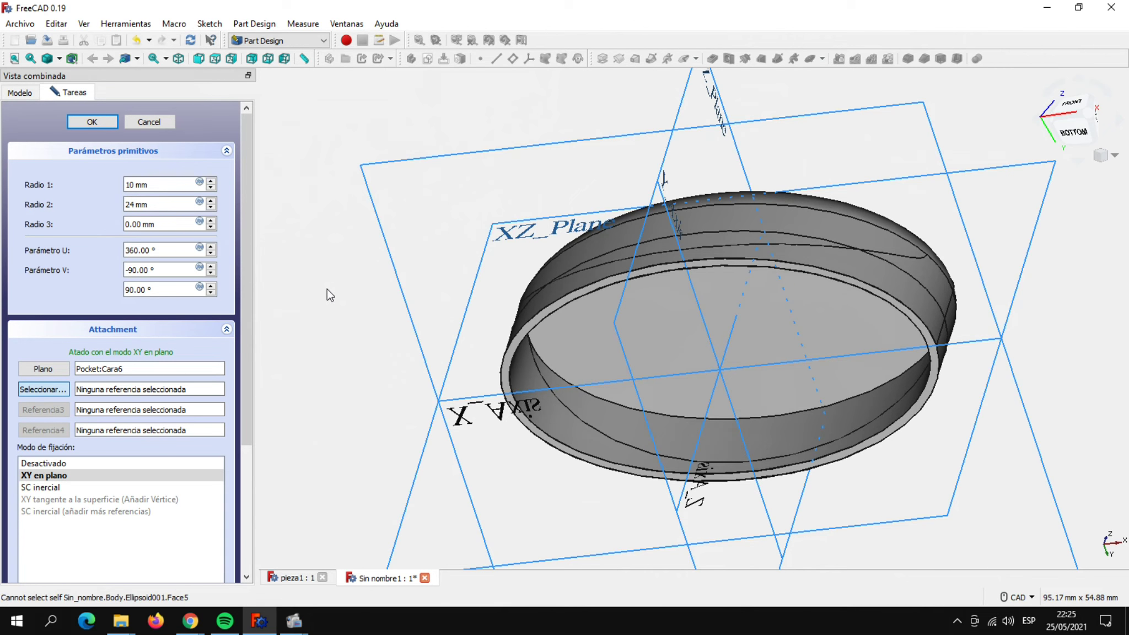
{"action": "left_click_drag", "start_coordinate": [177, 224], "coordinate": [118, 223]}
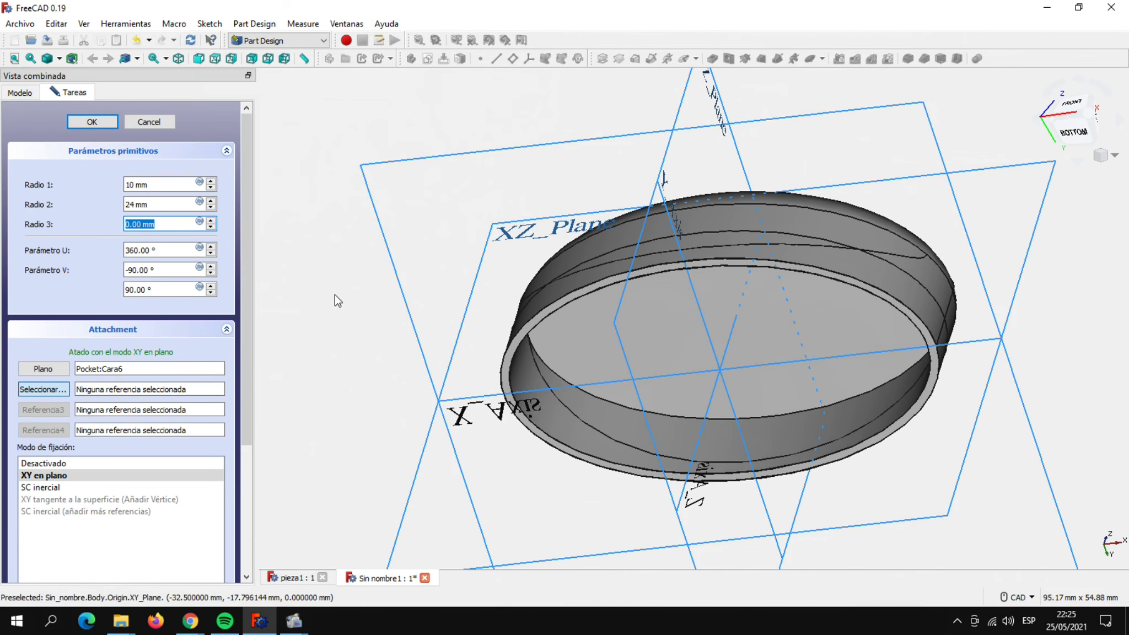
{"action": "type", "text": "1"}
{"action": "left_click", "coordinate": [311, 337]}
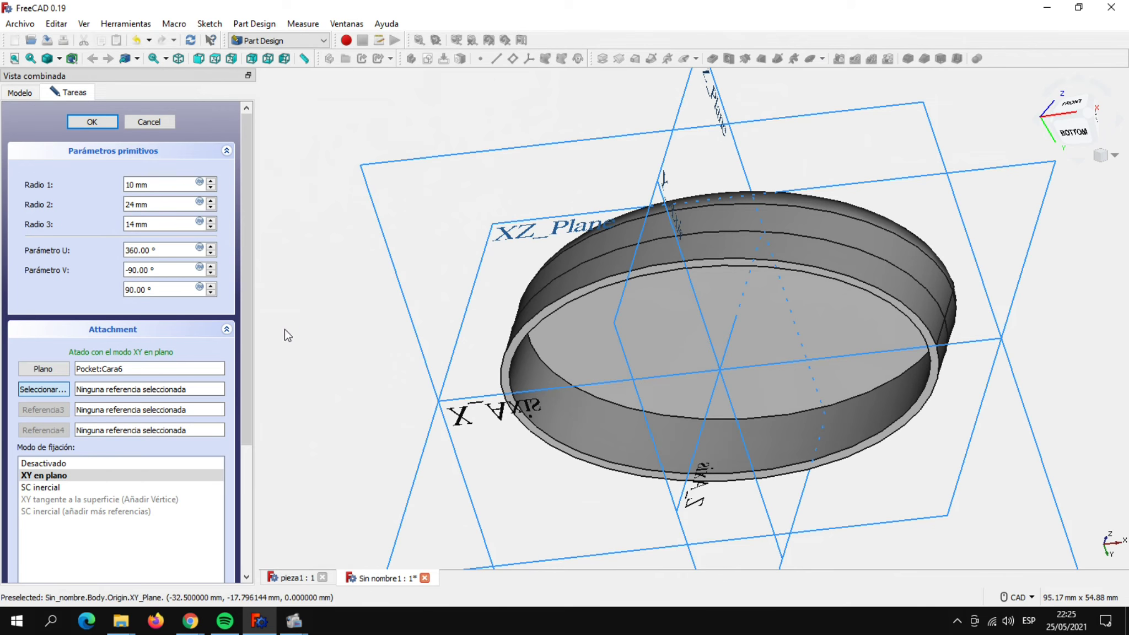
{"action": "left_click", "coordinate": [59, 58]}
Switch to wireframe display and orbit to a zoomed front view of the cap.
{"action": "left_click", "coordinate": [75, 109]}
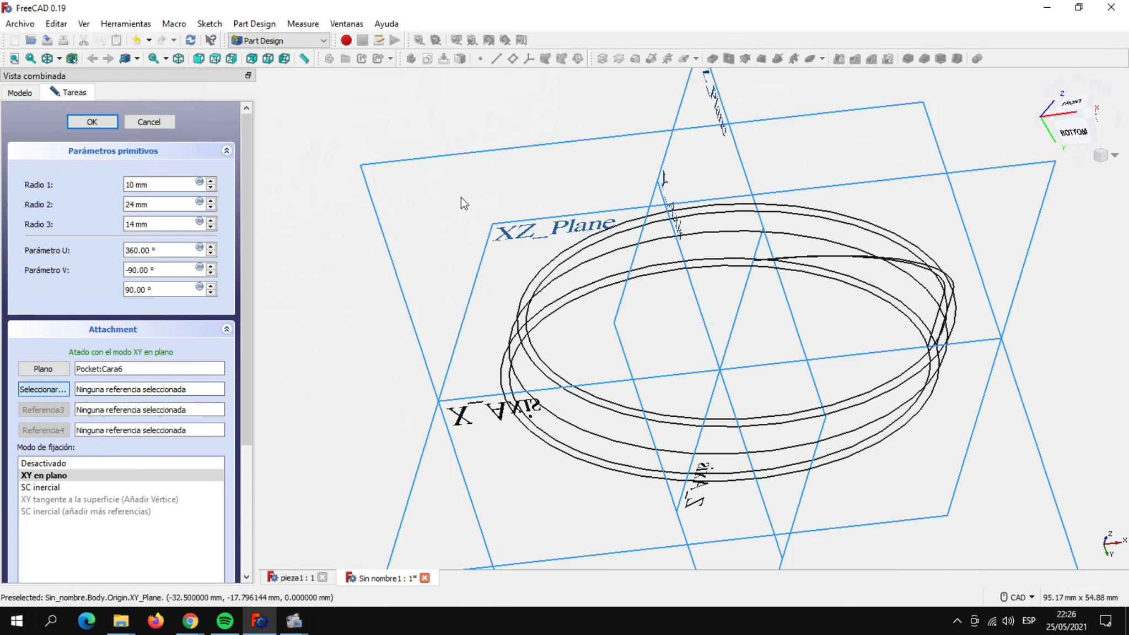
{"action": "mouse_move", "coordinate": [869, 206]}
{"action": "middle_mouse_down"}
{"action": "mouse_move", "coordinate": [886, 275]}
{"action": "mouse_move", "coordinate": [807, 295]}
{"action": "middle_mouse_up"}
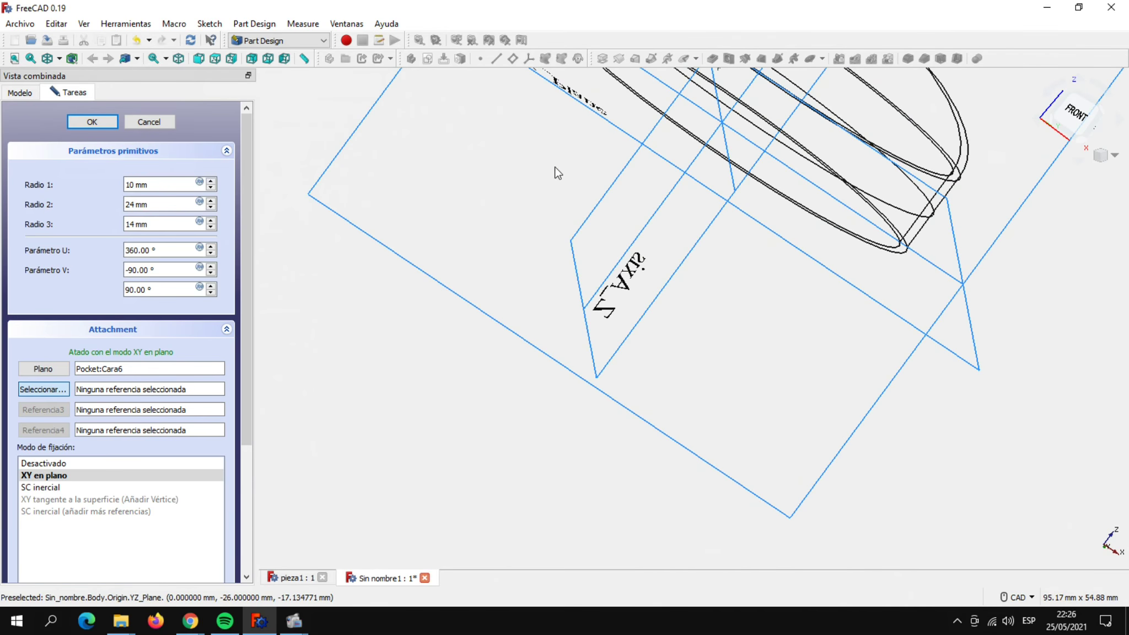
{"action": "middle_click_drag", "start_coordinate": [557, 172], "coordinate": [402, 118]}
{"action": "mouse_move", "coordinate": [450, 166]}
{"action": "middle_mouse_down"}
{"action": "mouse_move", "coordinate": [443, 219]}
{"action": "mouse_move", "coordinate": [664, 173]}
{"action": "mouse_move", "coordinate": [725, 181]}
{"action": "middle_mouse_up"}
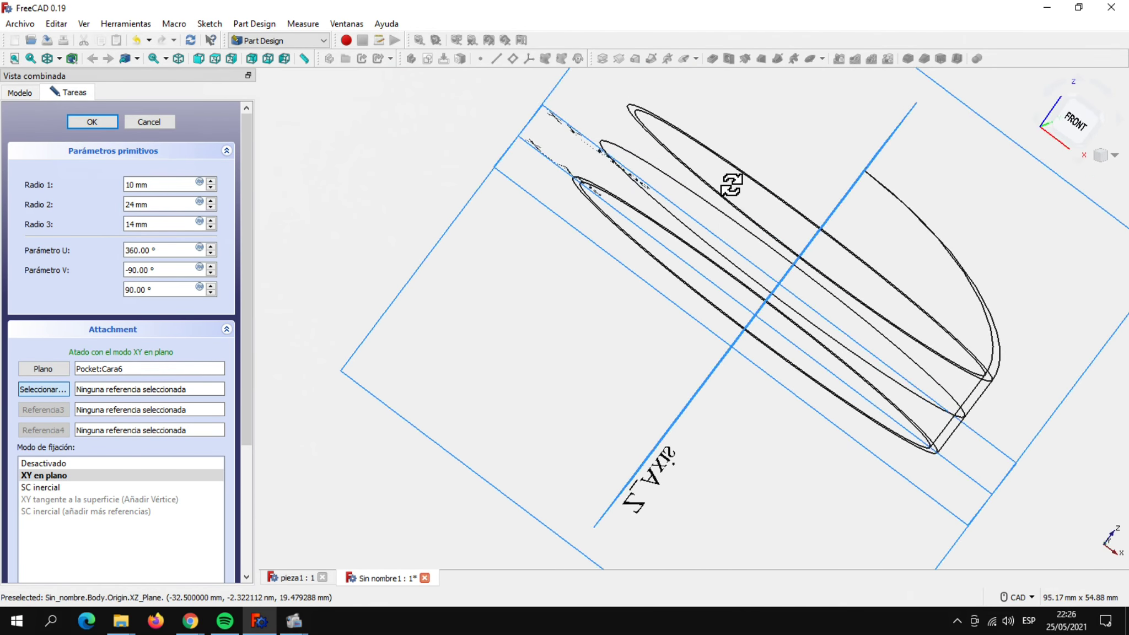
{"action": "middle_click_drag", "start_coordinate": [821, 179], "coordinate": [763, 191]}
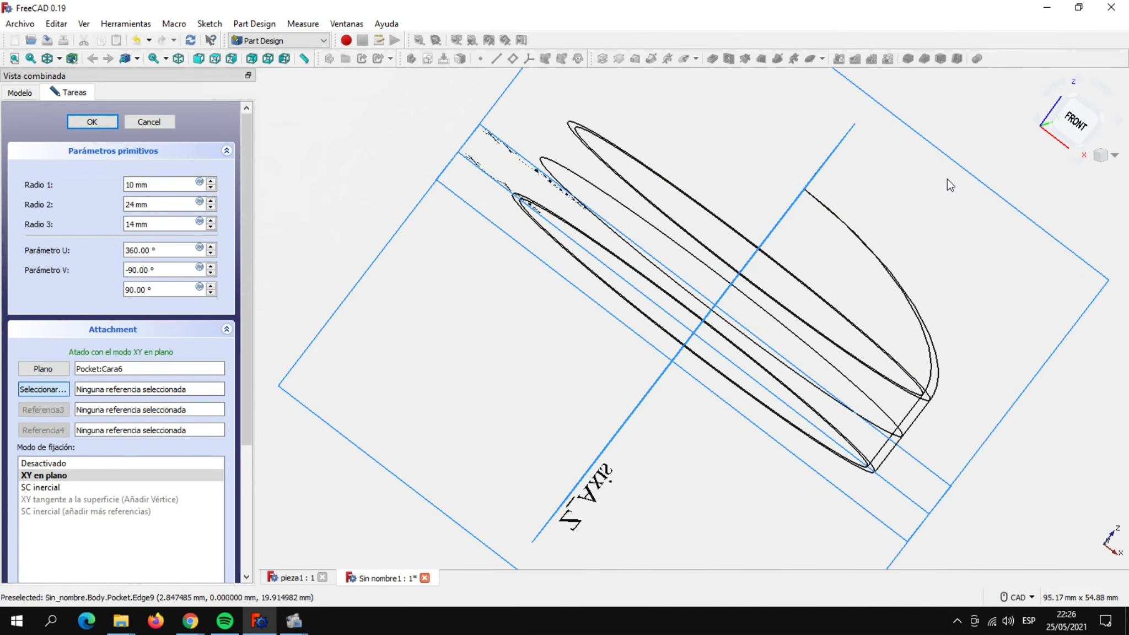
{"action": "left_click", "coordinate": [1075, 122]}
{"action": "scroll", "coordinate": [764, 224], "scroll_direction": "up", "scroll_amount": 1}
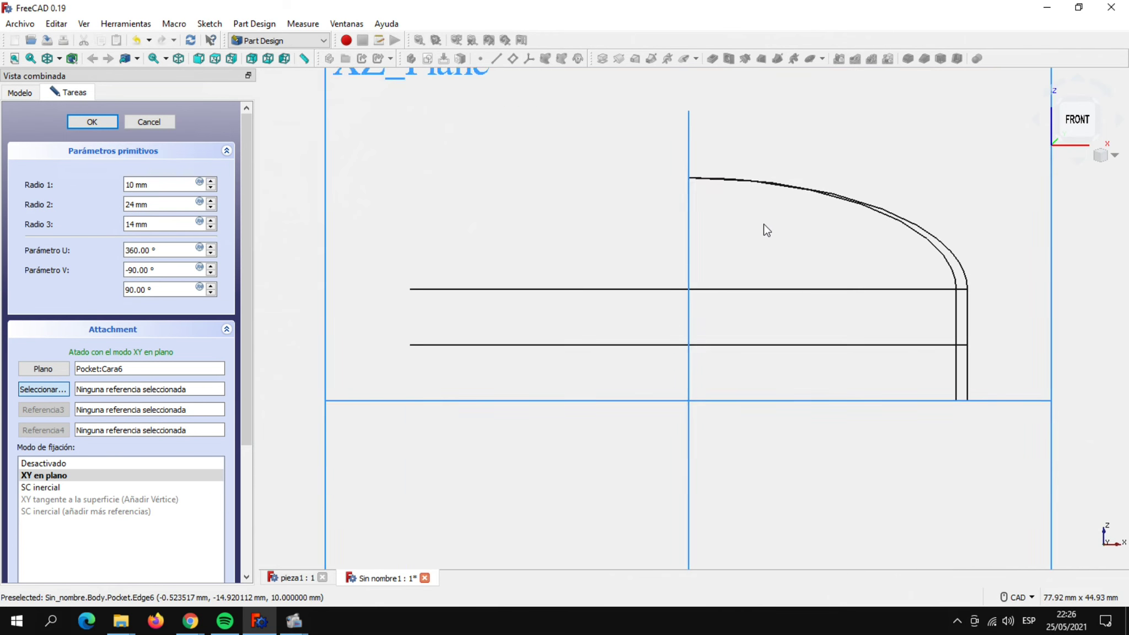
{"action": "scroll", "coordinate": [765, 223], "scroll_direction": "up", "scroll_amount": 2}
{"action": "scroll", "coordinate": [766, 224], "scroll_direction": "up", "scroll_amount": 1}
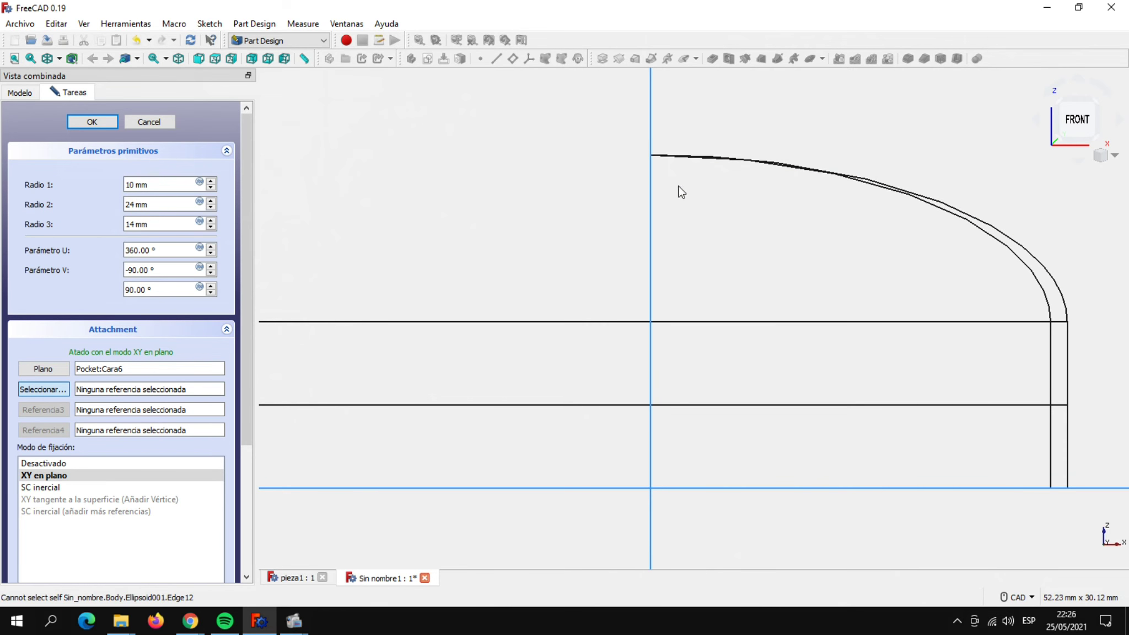
Change the ellipsoid's first radius to 9 mm and confirm Ellipsoid001.
{"action": "key", "text": "Return"}
{"action": "type", "text": "9"}
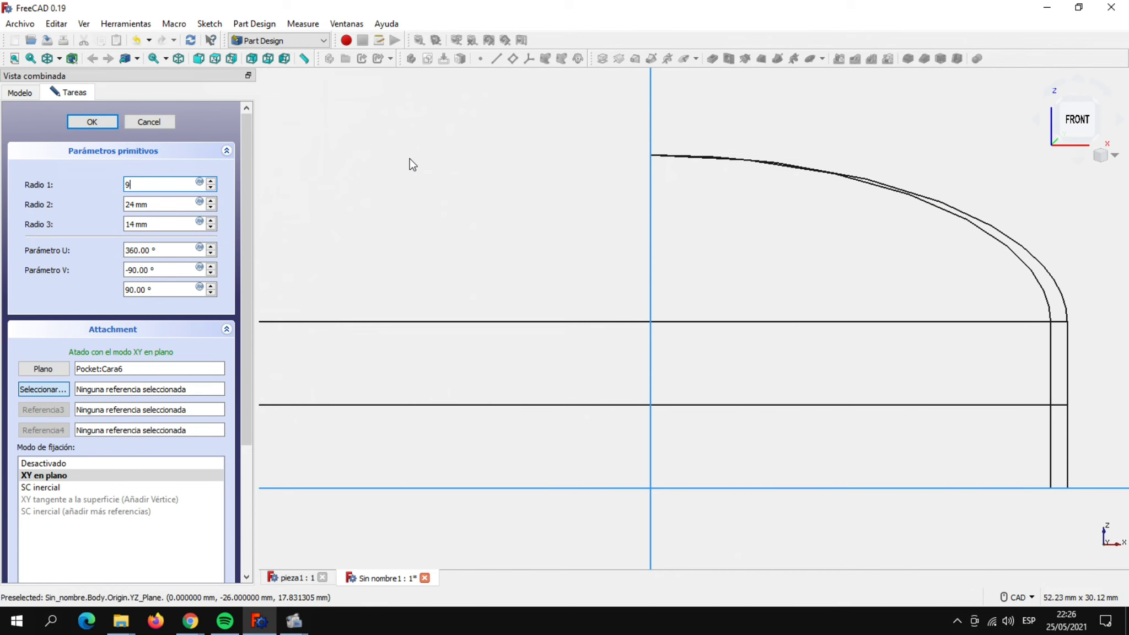
{"action": "key", "text": "Return"}
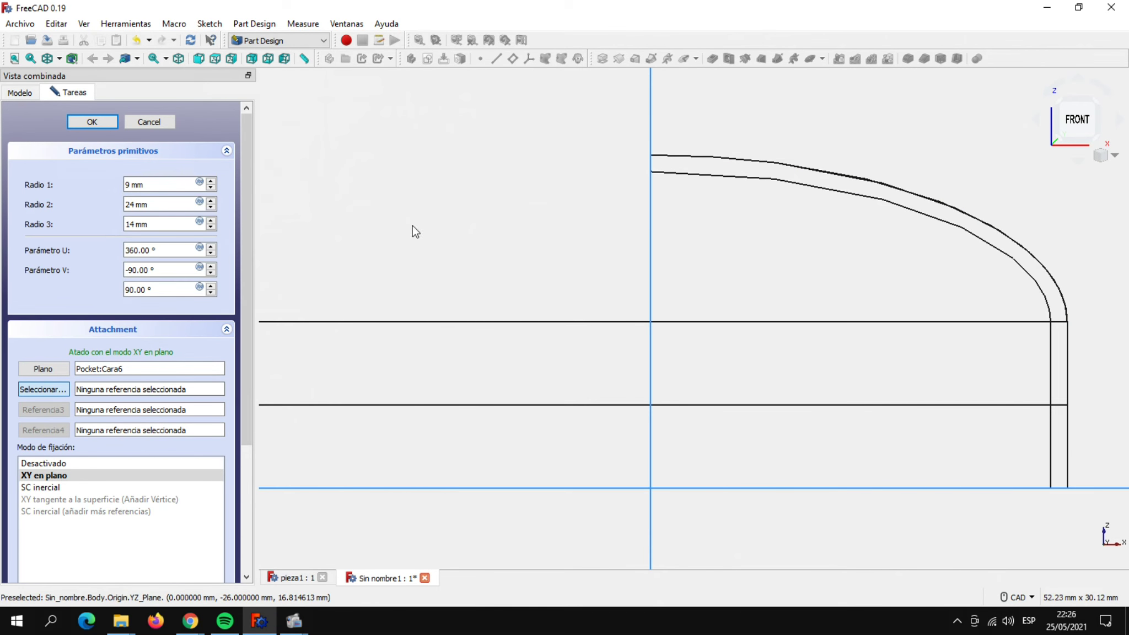
{"action": "left_click", "coordinate": [92, 122]}
Return to shaded display and orbit to view the hollowed cap from below.
{"action": "scroll", "coordinate": [476, 199], "scroll_direction": "down", "scroll_amount": 3}
{"action": "middle_click_drag", "start_coordinate": [476, 199], "coordinate": [559, 210]}
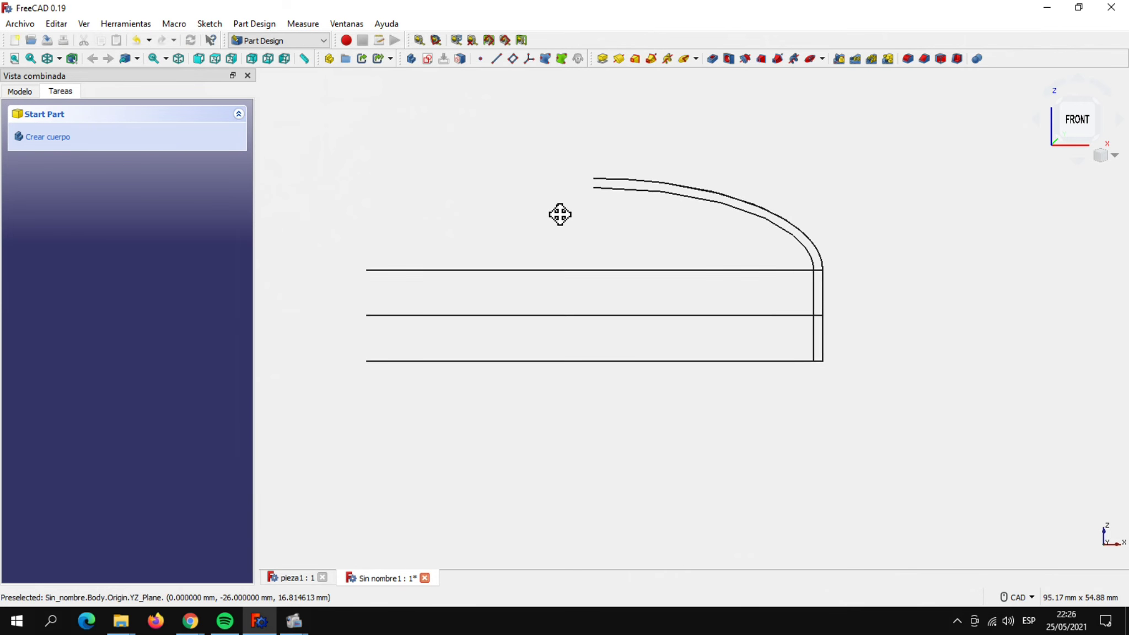
{"action": "left_click", "coordinate": [59, 59]}
{"action": "left_click", "coordinate": [80, 169]}
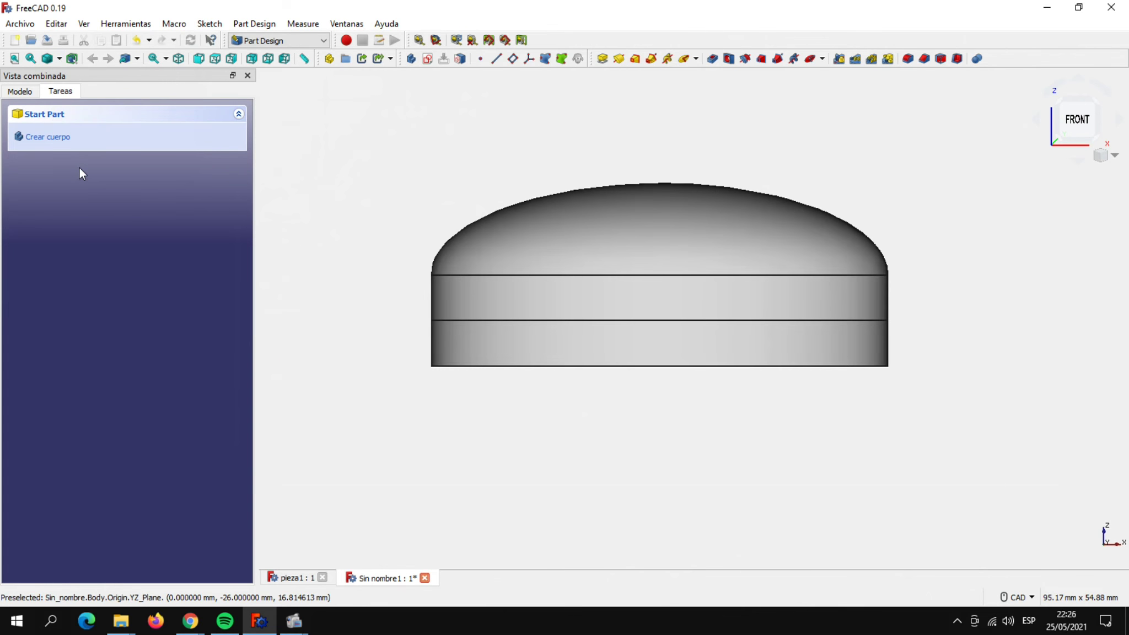
{"action": "mouse_move", "coordinate": [649, 448]}
{"action": "middle_mouse_down"}
{"action": "mouse_move", "coordinate": [523, 362]}
{"action": "mouse_move", "coordinate": [468, 211]}
{"action": "middle_mouse_up"}
{"action": "middle_click_drag", "start_coordinate": [398, 366], "coordinate": [441, 155]}
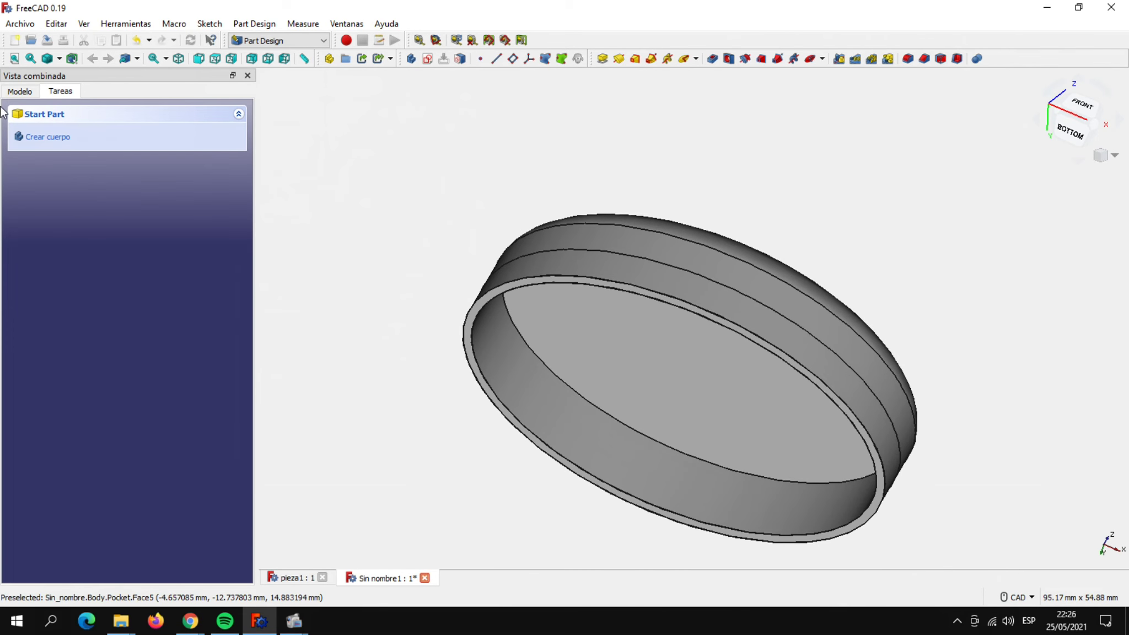
Inspect the Pocket and Sketch001 properties in the model tree while reviewing the cap.
{"action": "left_click", "coordinate": [16, 92]}
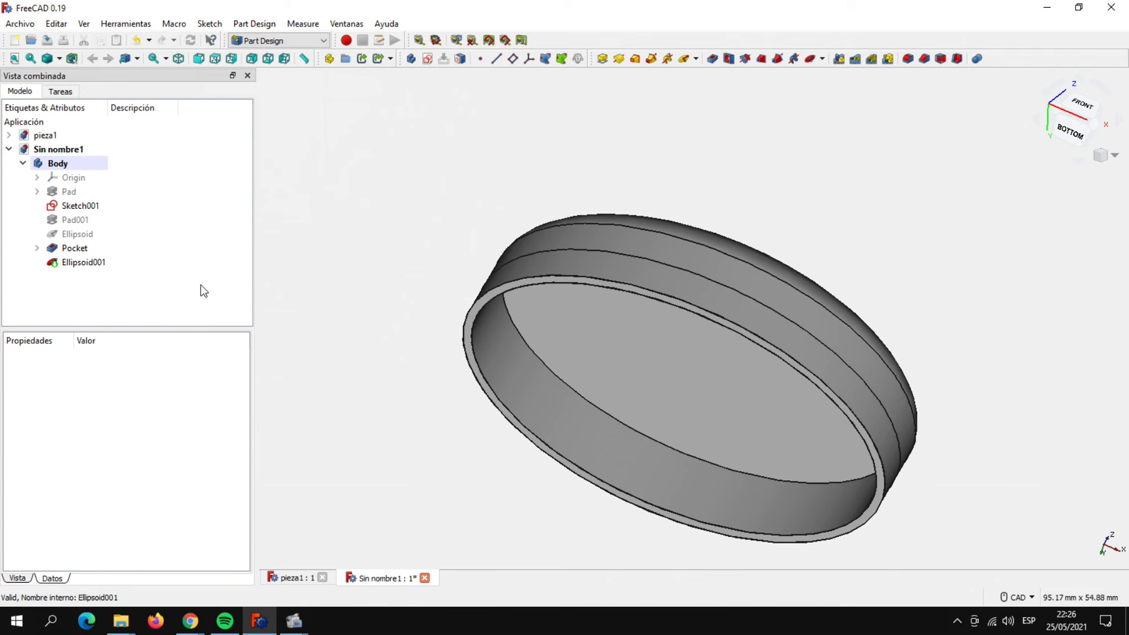
{"action": "left_click", "coordinate": [79, 247]}
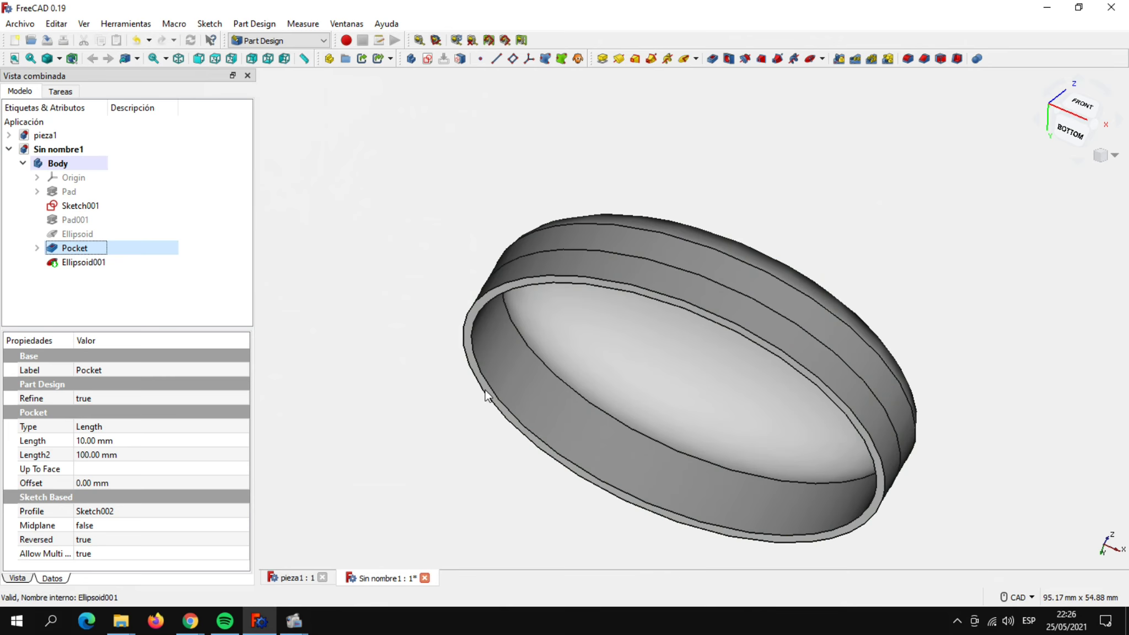
{"action": "mouse_move", "coordinate": [529, 484]}
{"action": "middle_mouse_down"}
{"action": "mouse_move", "coordinate": [558, 451]}
{"action": "mouse_move", "coordinate": [455, 504]}
{"action": "mouse_move", "coordinate": [456, 519]}
{"action": "middle_mouse_up"}
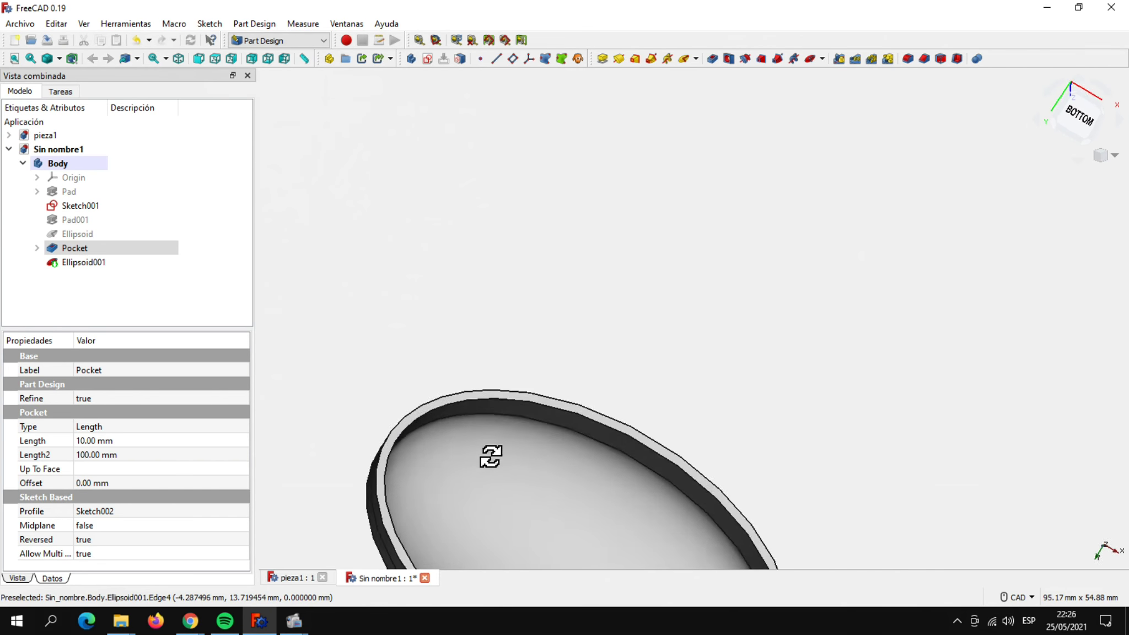
{"action": "left_click", "coordinate": [83, 206]}
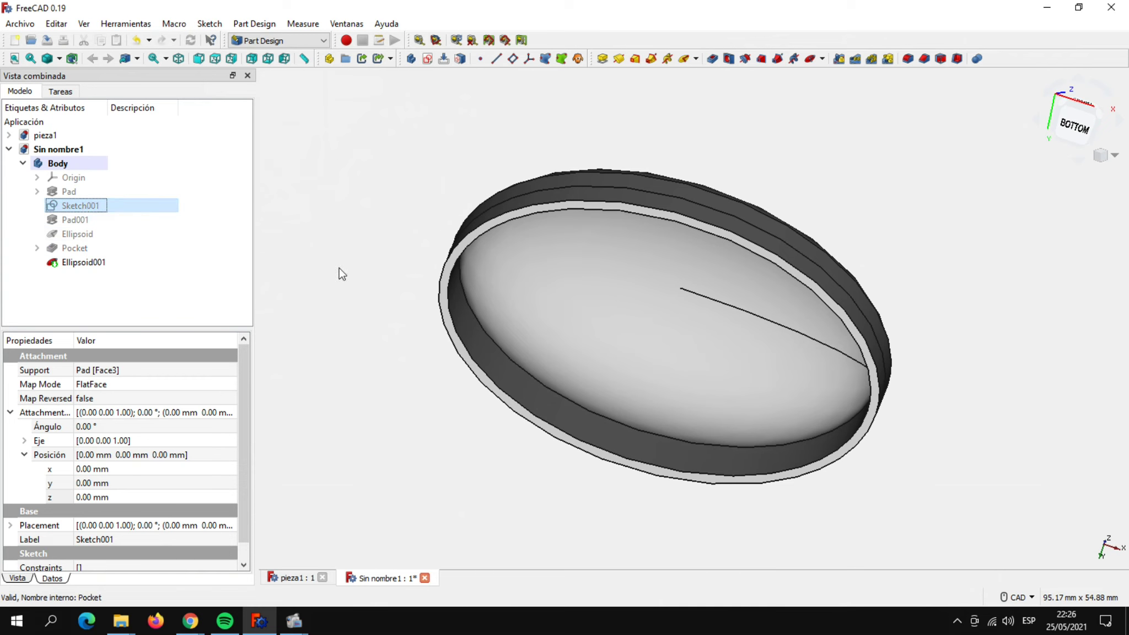
{"action": "scroll", "coordinate": [415, 366], "scroll_direction": "down", "scroll_amount": 2}
{"action": "scroll", "coordinate": [413, 365], "scroll_direction": "down", "scroll_amount": 1}
{"action": "middle_click_drag", "start_coordinate": [370, 332], "coordinate": [380, 383]}
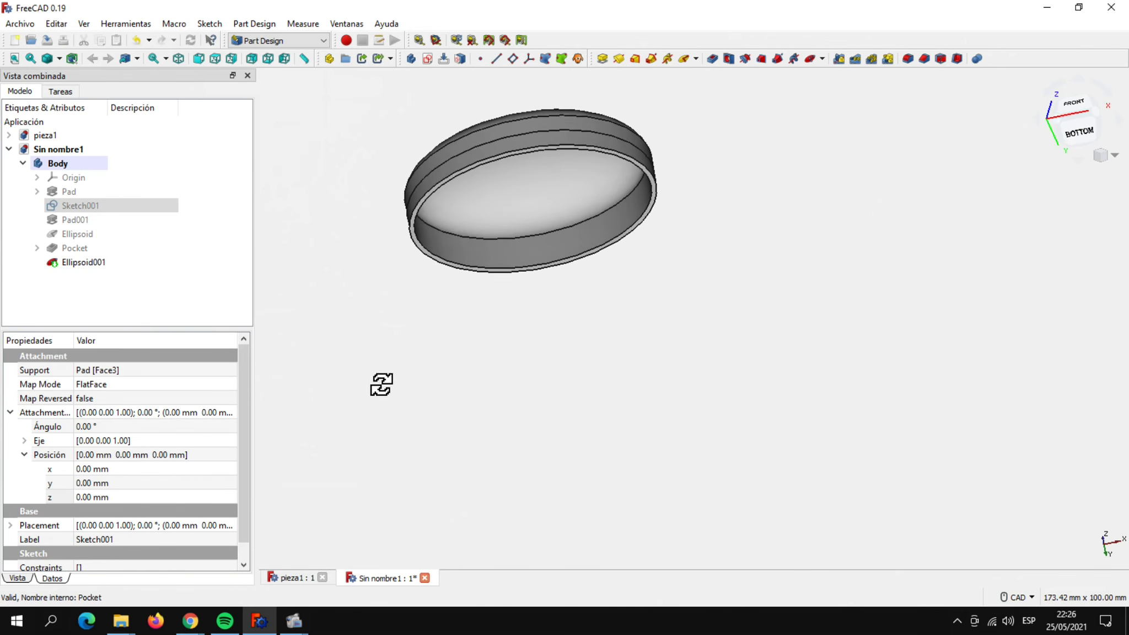
{"action": "right_click", "coordinate": [802, 298]}
{"action": "left_click", "coordinate": [682, 215]}
{"action": "mouse_move", "coordinate": [702, 257]}
{"action": "middle_mouse_down"}
{"action": "mouse_move", "coordinate": [731, 267]}
{"action": "mouse_move", "coordinate": [789, 344]}
{"action": "middle_mouse_up"}
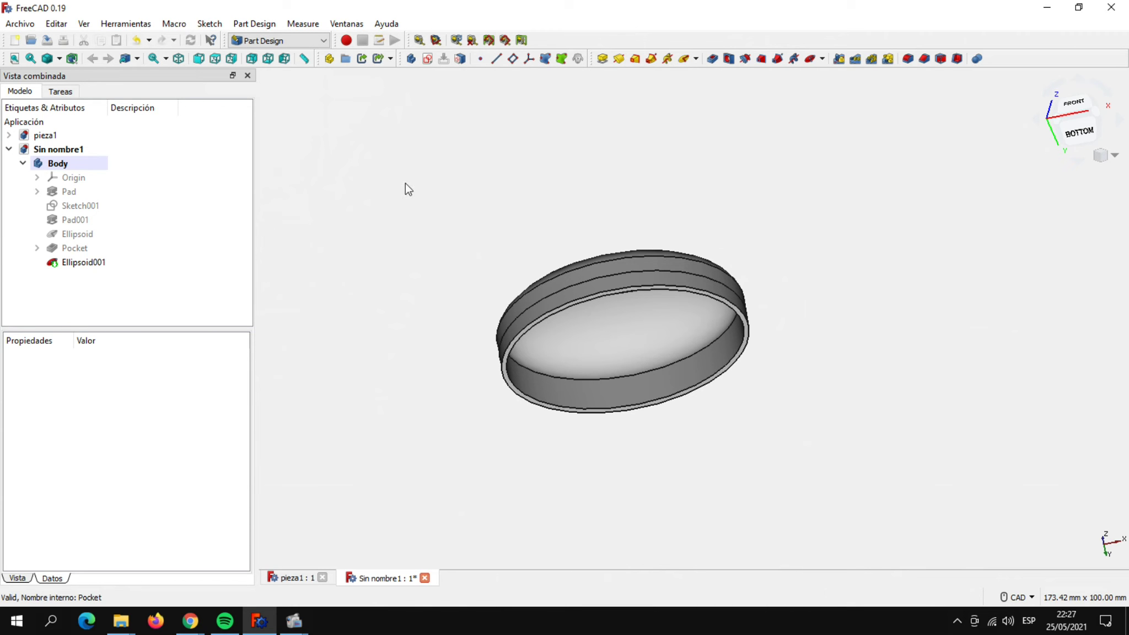
Start a new sketch on the XZ_Plane and zoom in on the cap's lower side wall.
{"action": "left_click", "coordinate": [428, 59]}
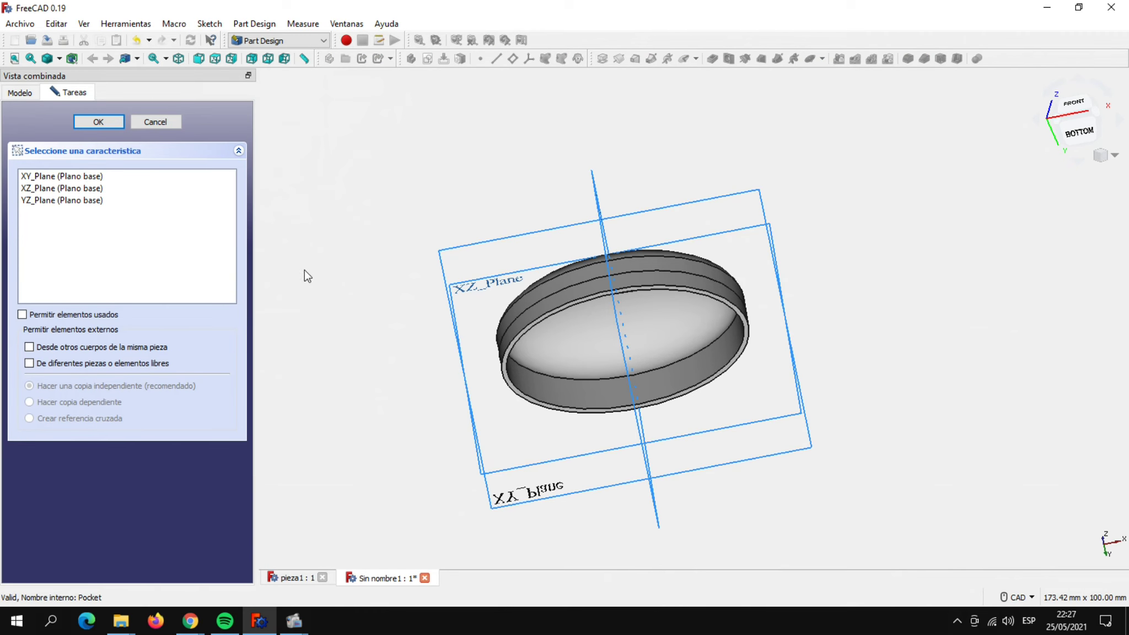
{"action": "left_click", "coordinate": [94, 189]}
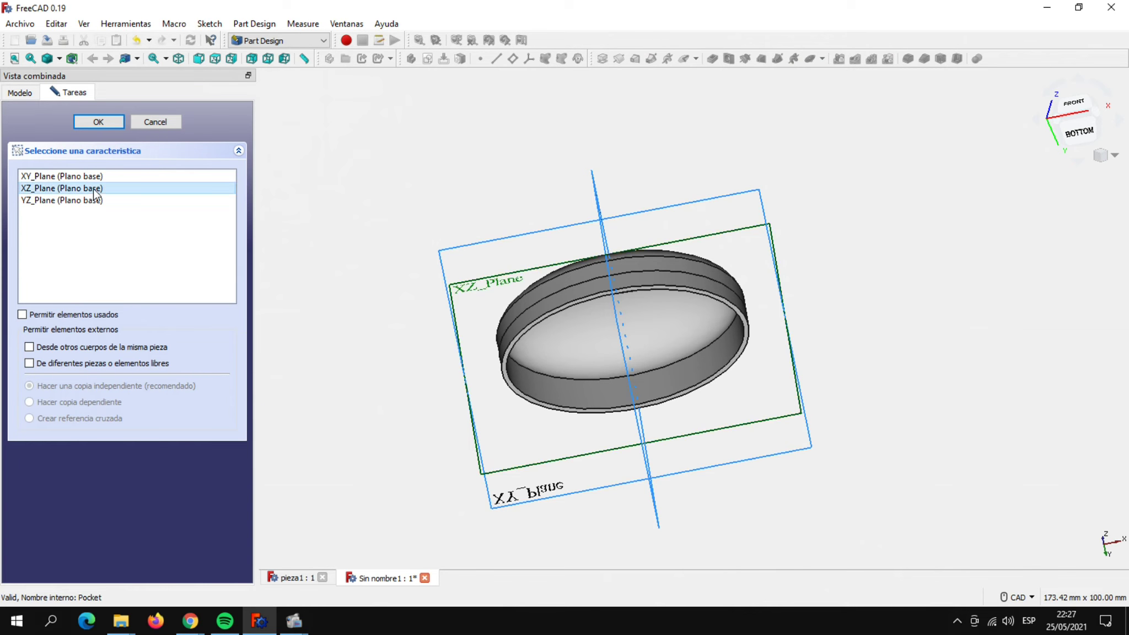
{"action": "left_click", "coordinate": [107, 123]}
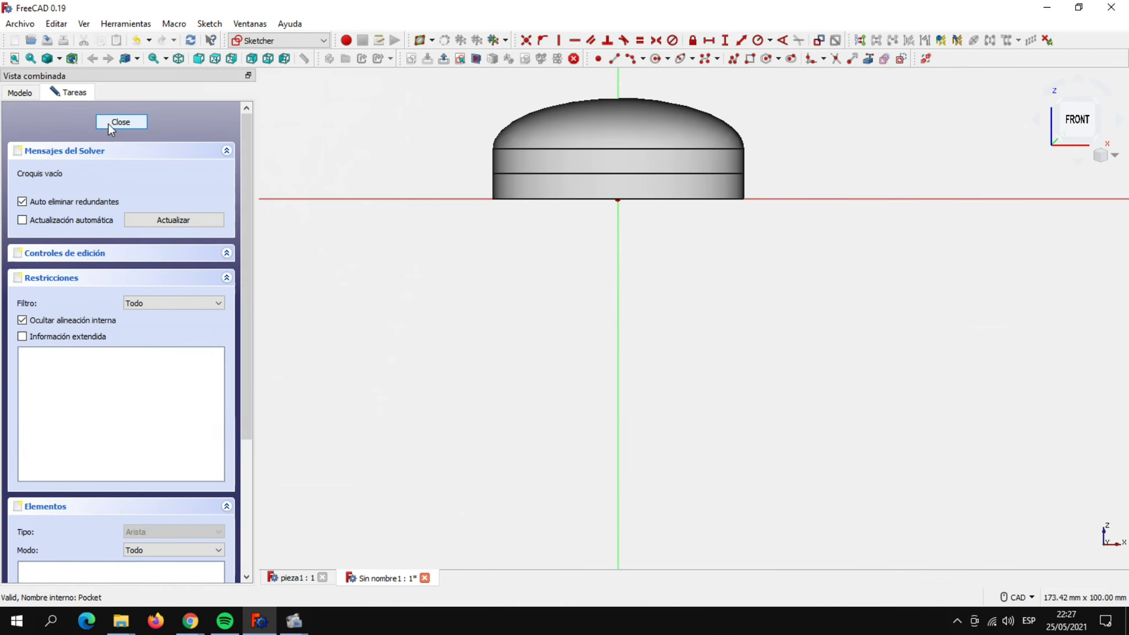
{"action": "scroll", "coordinate": [744, 346], "scroll_direction": "up", "scroll_amount": 2}
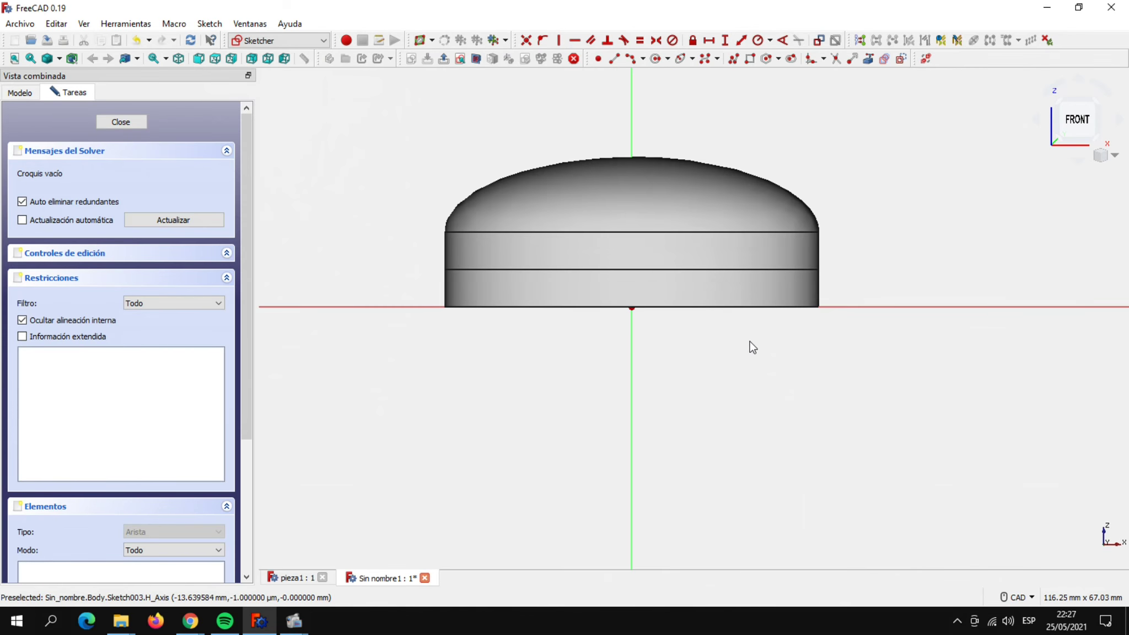
{"action": "scroll", "coordinate": [749, 346], "scroll_direction": "up", "scroll_amount": 3}
{"action": "mouse_move", "coordinate": [752, 347]}
{"action": "middle_mouse_down"}
{"action": "mouse_move", "coordinate": [771, 406]}
{"action": "mouse_move", "coordinate": [823, 445]}
{"action": "middle_mouse_up"}
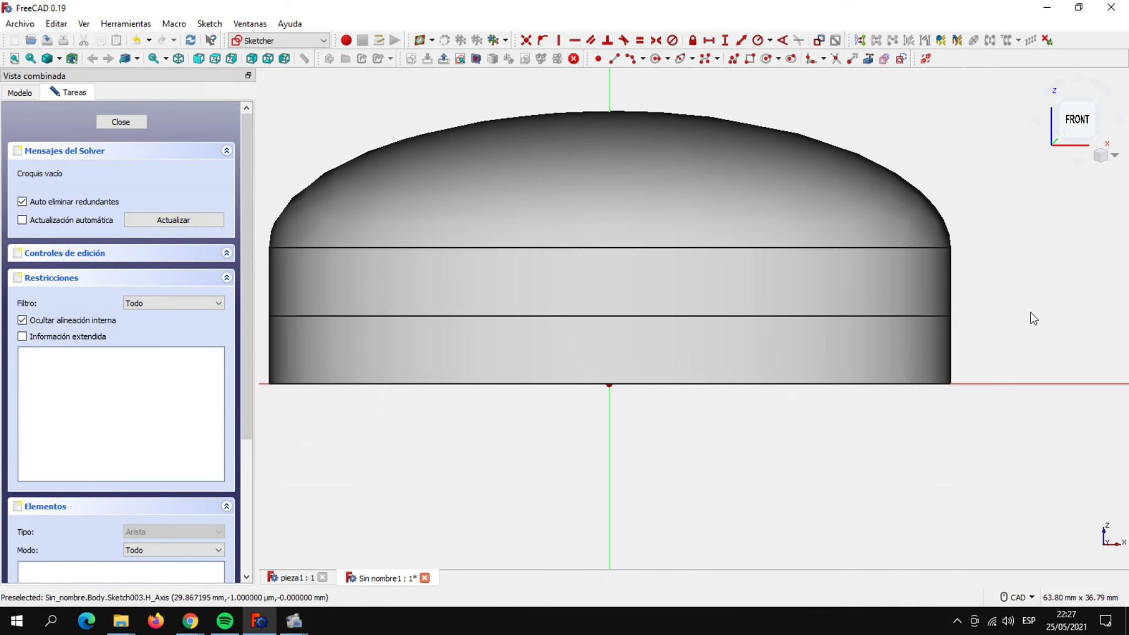
{"action": "middle_click_drag", "start_coordinate": [1029, 312], "coordinate": [924, 345]}
{"action": "scroll", "coordinate": [919, 383], "scroll_direction": "up", "scroll_amount": 2}
{"action": "scroll", "coordinate": [884, 340], "scroll_direction": "up", "scroll_amount": 1}
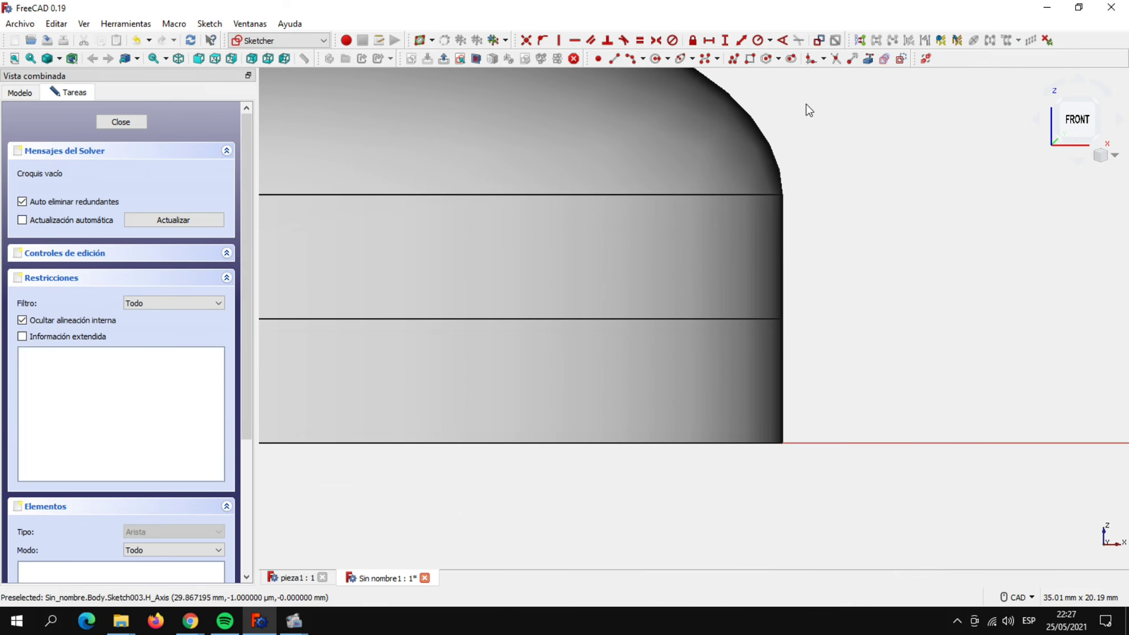
Draw a vertical line beside the wall and close it with a centre arc into a D shape.
{"action": "left_click", "coordinate": [613, 58]}
{"action": "left_click", "coordinate": [814, 342]}
{"action": "left_click", "coordinate": [813, 422]}
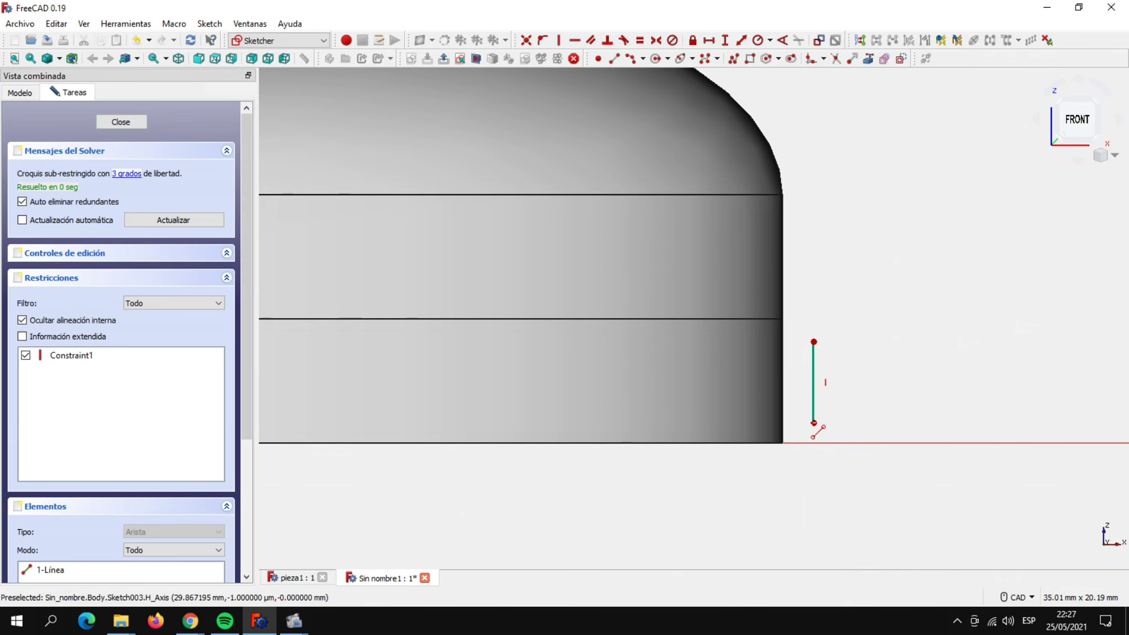
{"action": "right_click", "coordinate": [853, 257]}
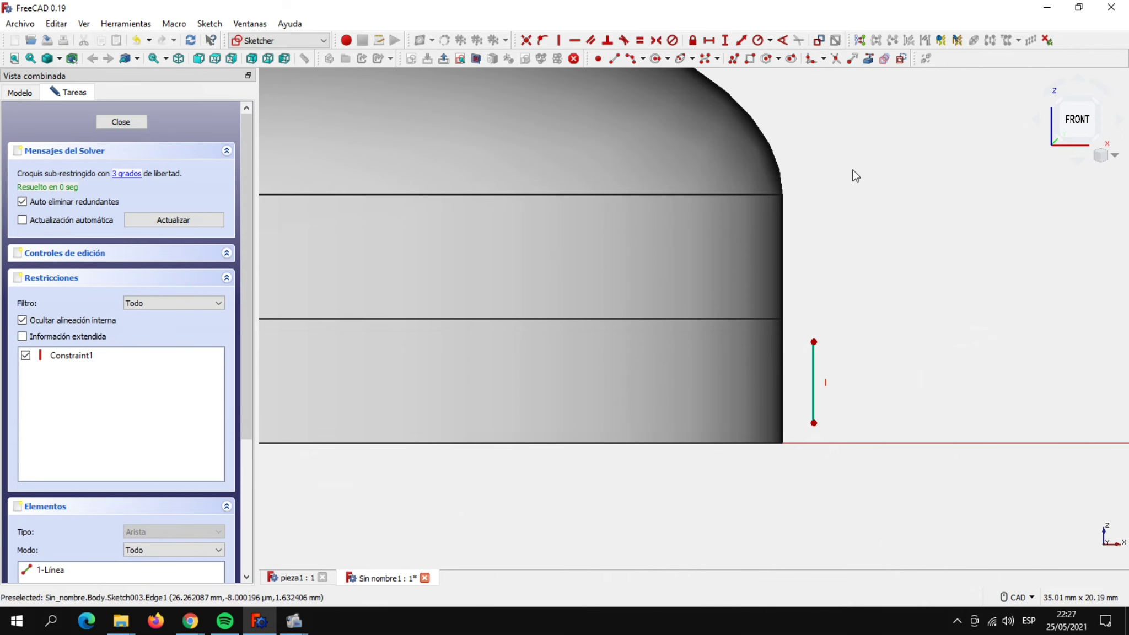
{"action": "left_click", "coordinate": [632, 58]}
{"action": "left_click", "coordinate": [813, 382]}
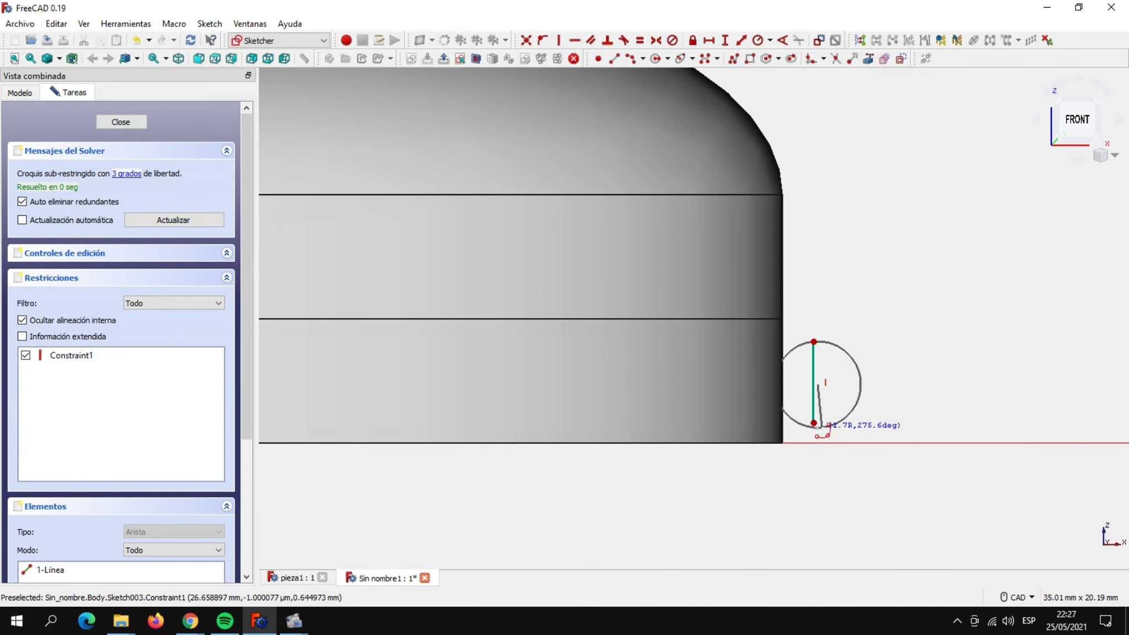
{"action": "left_click", "coordinate": [814, 423]}
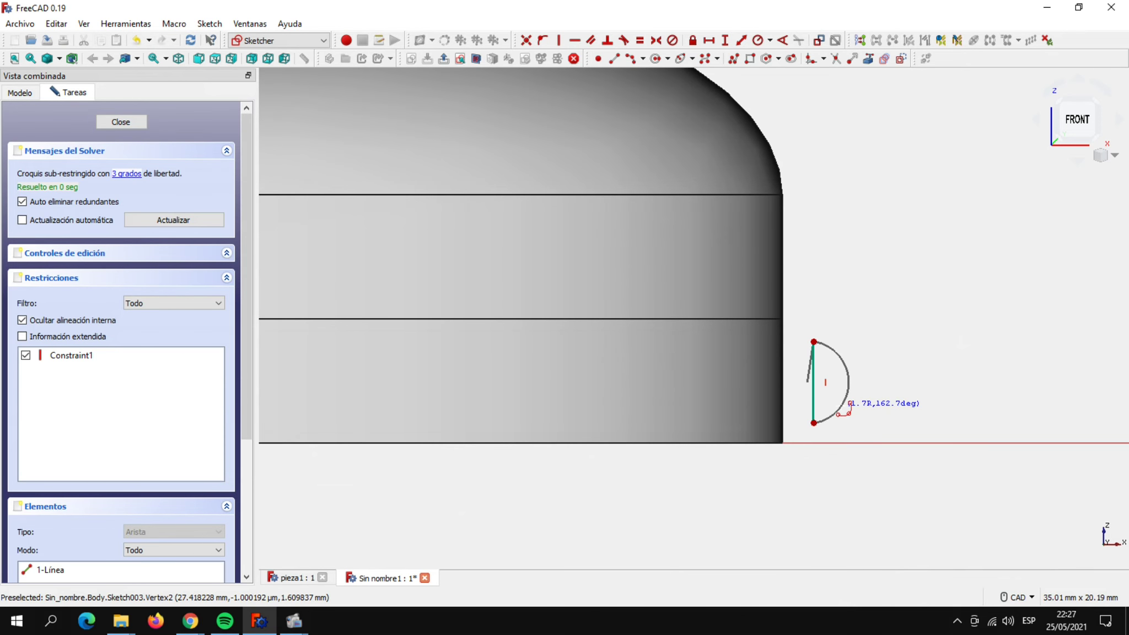
{"action": "left_click", "coordinate": [813, 343]}
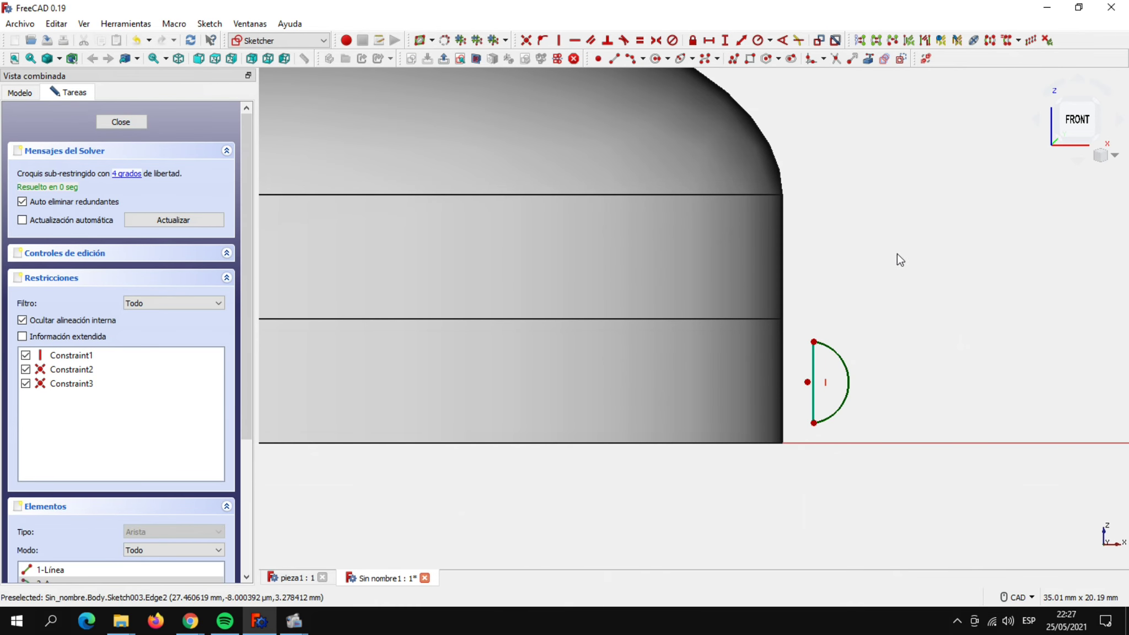
Constrain the arc to a 1 mm radius and the vertical line to 1.5 mm.
{"action": "left_click", "coordinate": [757, 41]}
{"action": "type", "text": "1"}
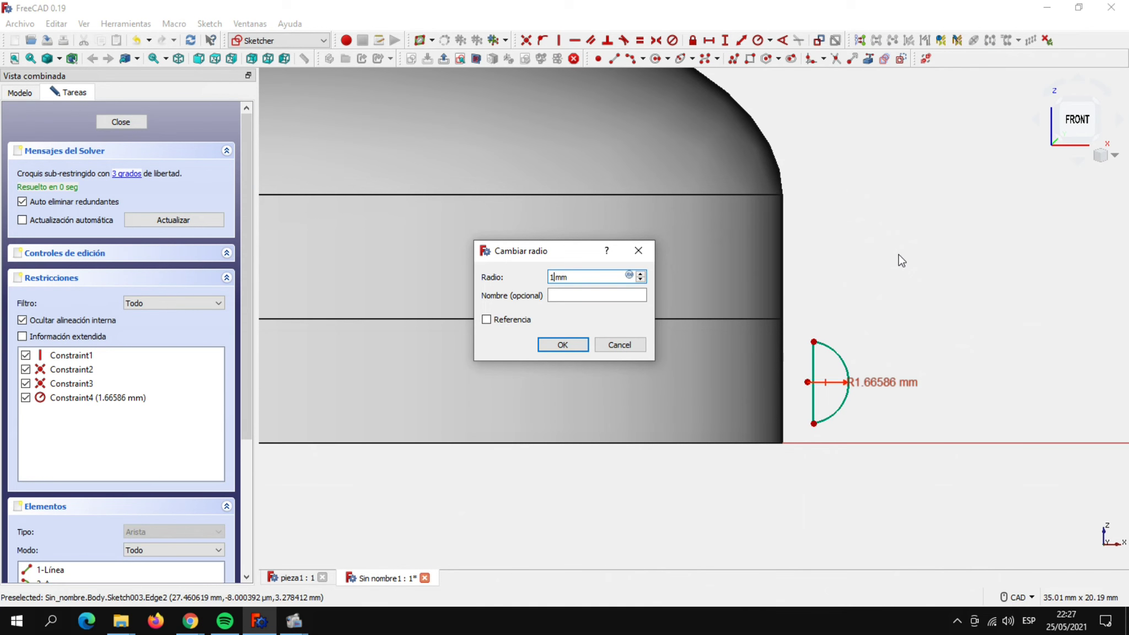
{"action": "left_click", "coordinate": [562, 346]}
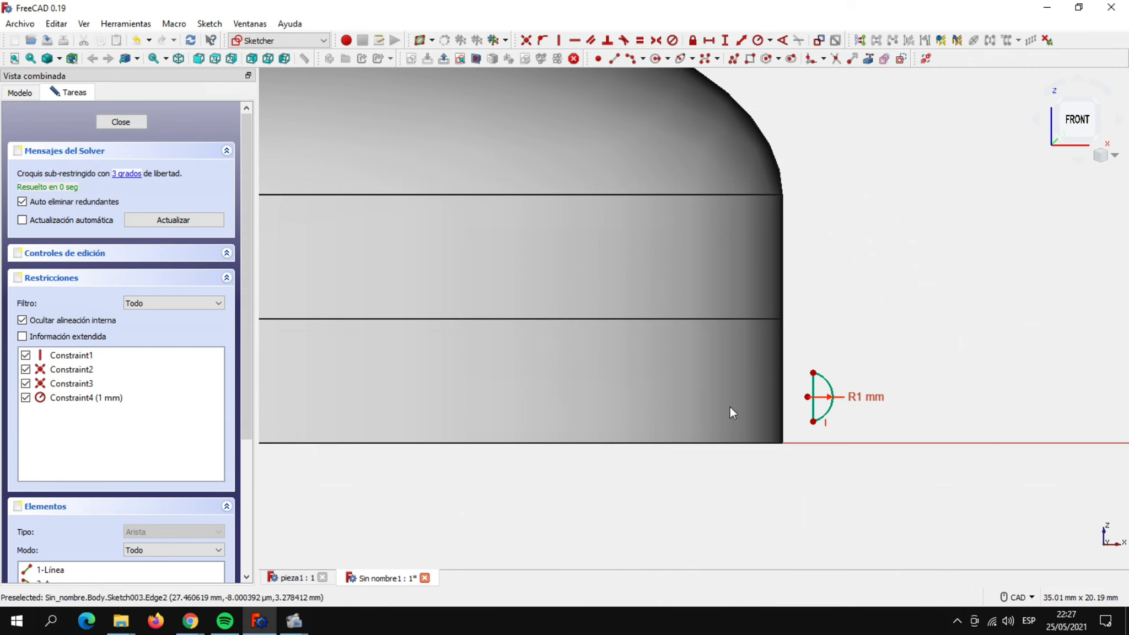
{"action": "left_click", "coordinate": [813, 388]}
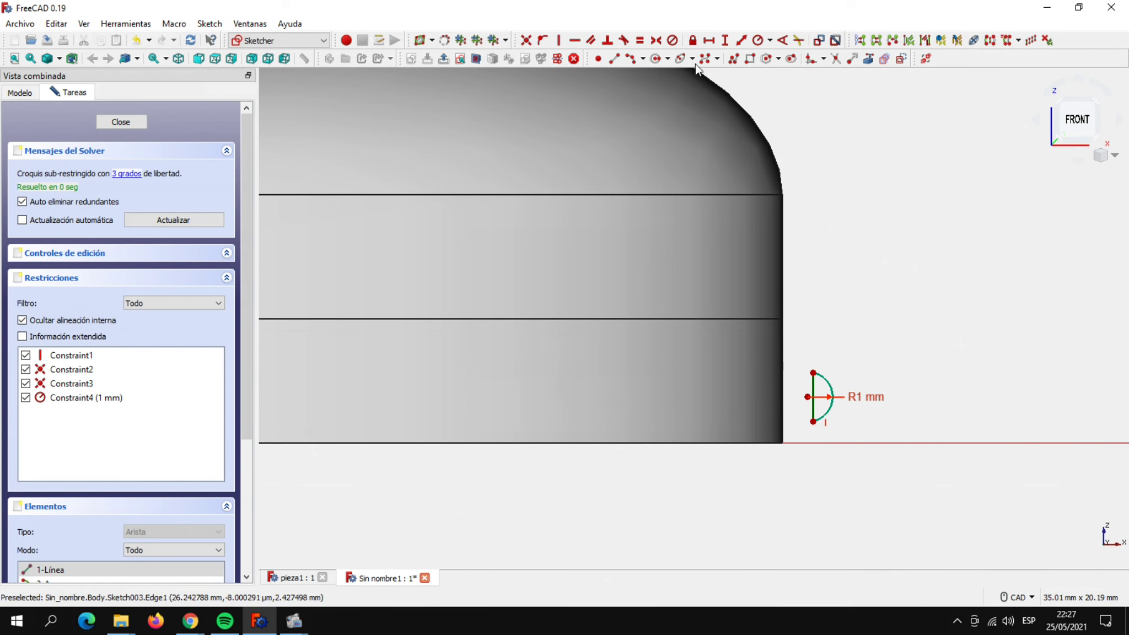
{"action": "left_click", "coordinate": [725, 40]}
{"action": "type", "text": "1.5"}
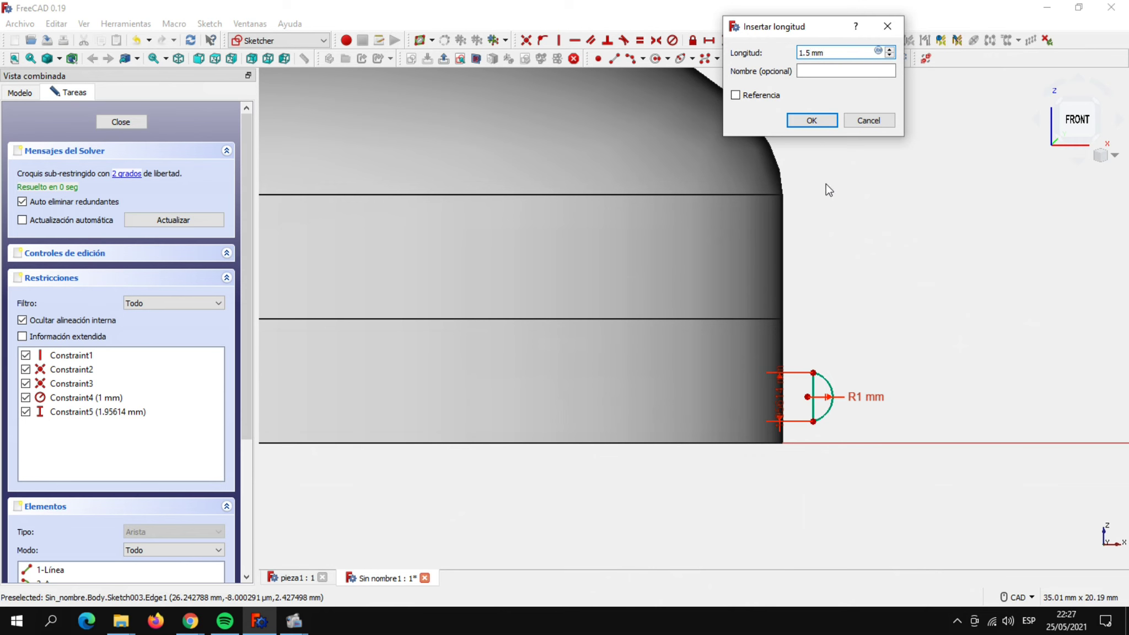
{"action": "left_click", "coordinate": [818, 122]}
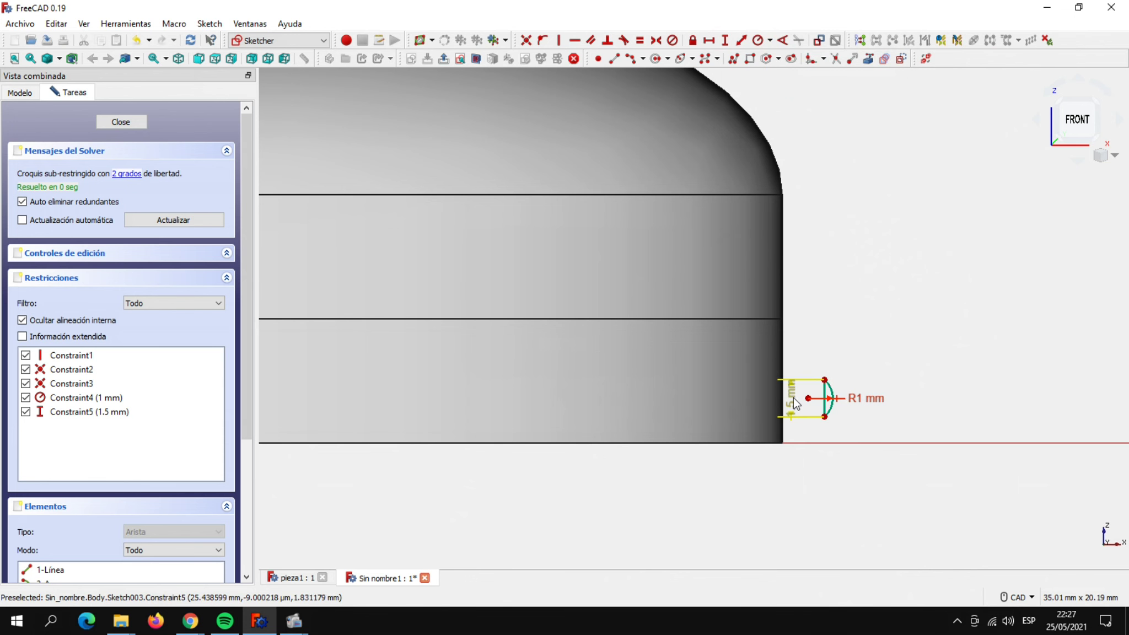
{"action": "left_click_drag", "start_coordinate": [792, 398], "coordinate": [811, 379]}
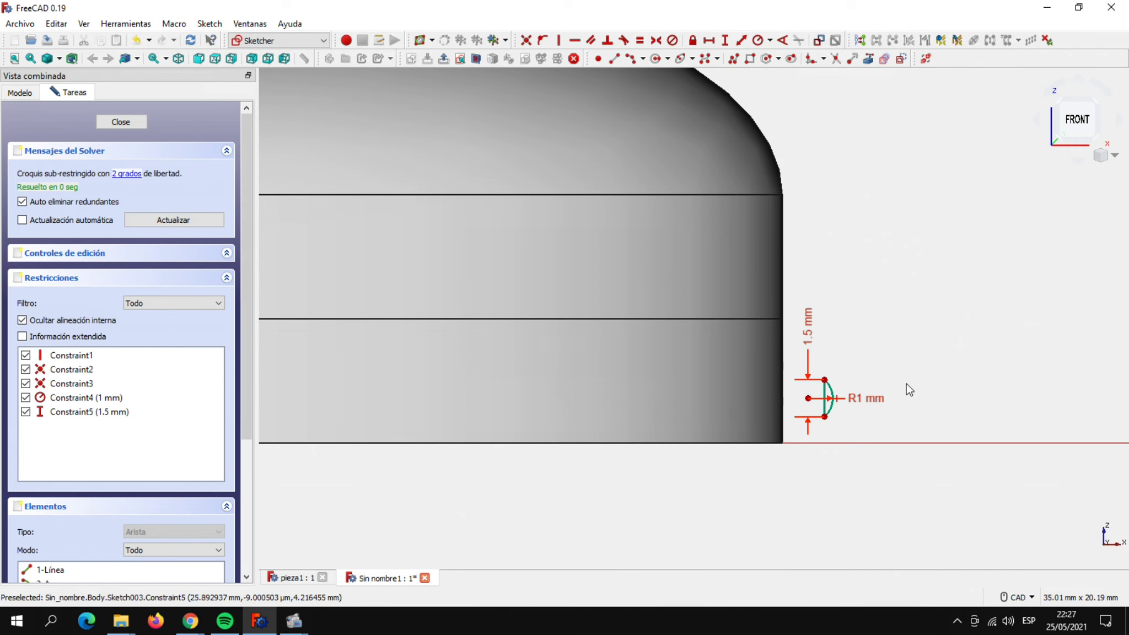
Fix the profile's lower endpoint 1.75 mm above the horizontal sketch axis.
{"action": "left_click", "coordinate": [825, 418]}
{"action": "left_click", "coordinate": [871, 443]}
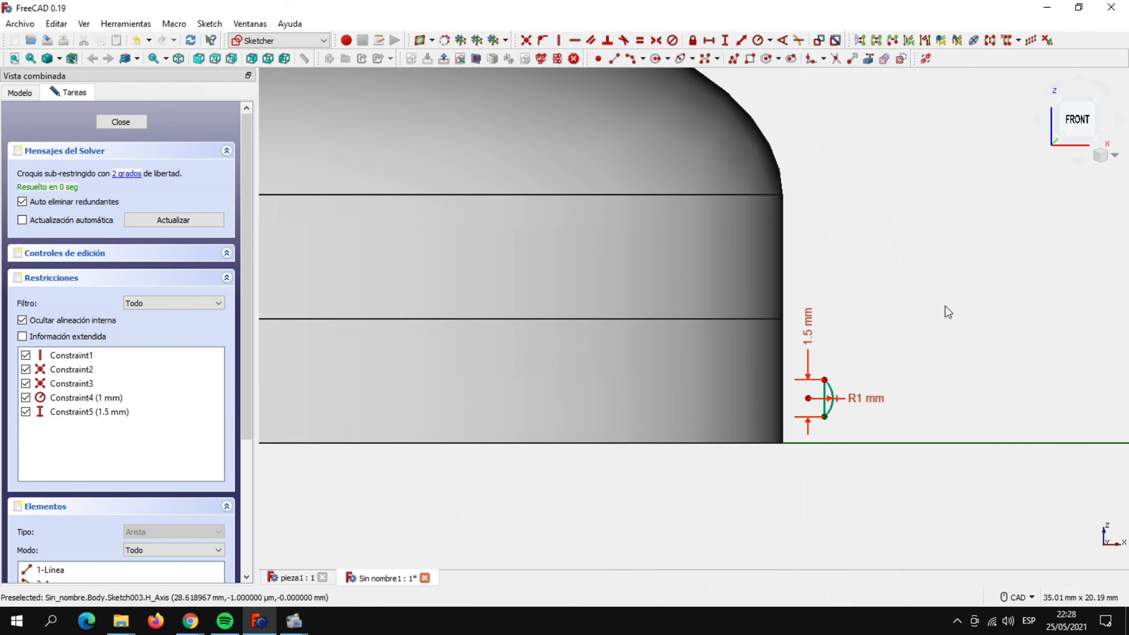
{"action": "left_click", "coordinate": [725, 40]}
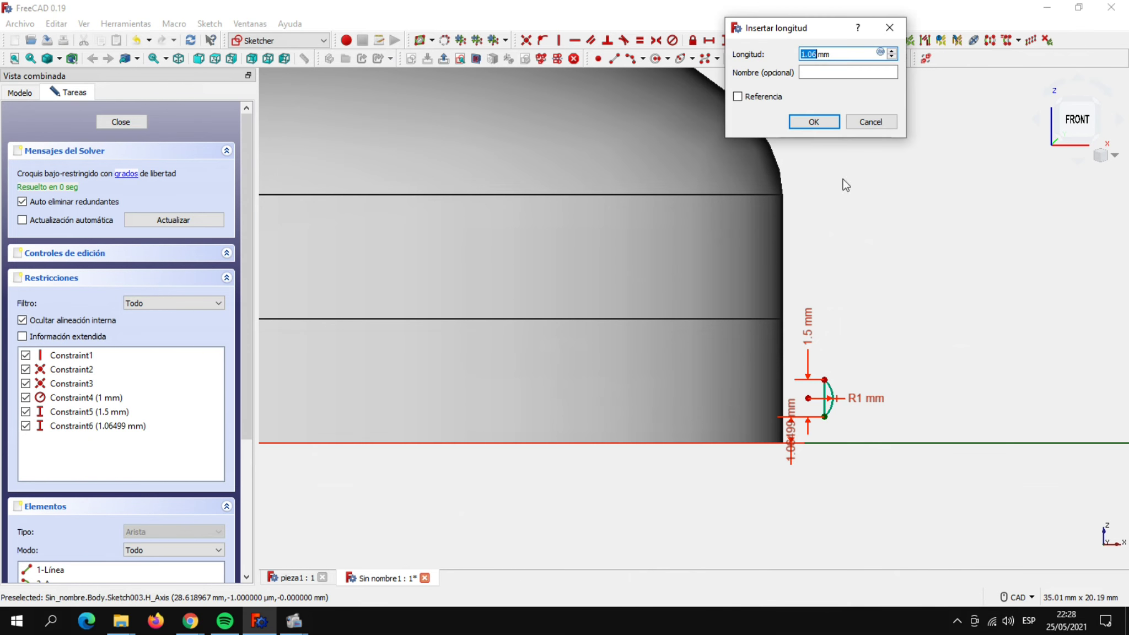
{"action": "type", "text": "1.75"}
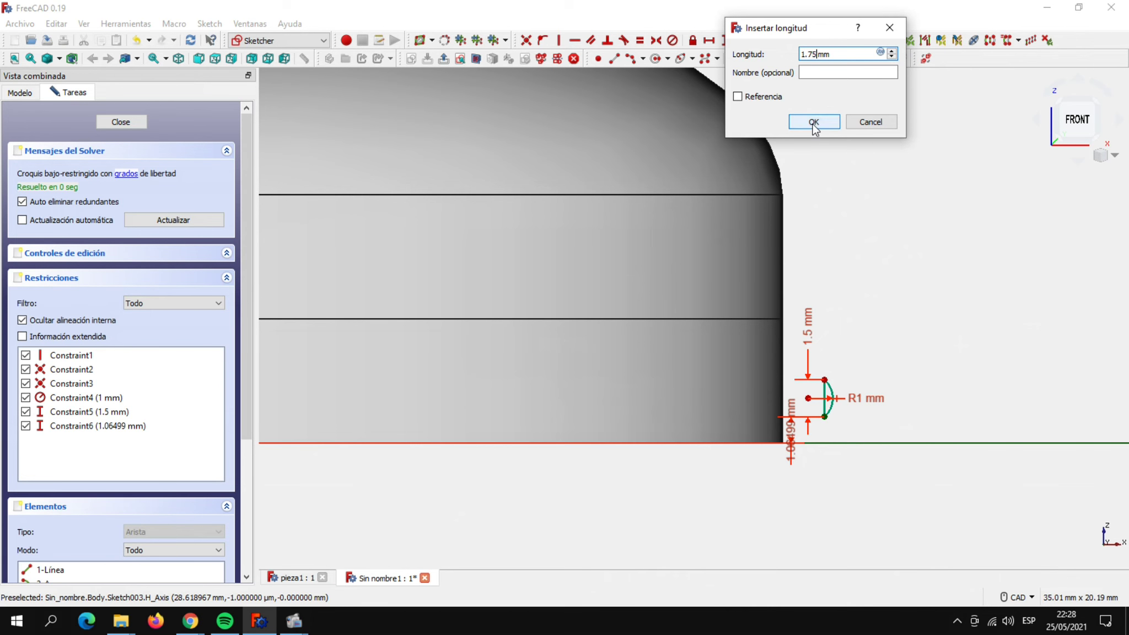
{"action": "left_click", "coordinate": [814, 123]}
{"action": "left_click_drag", "start_coordinate": [790, 428], "coordinate": [855, 510]}
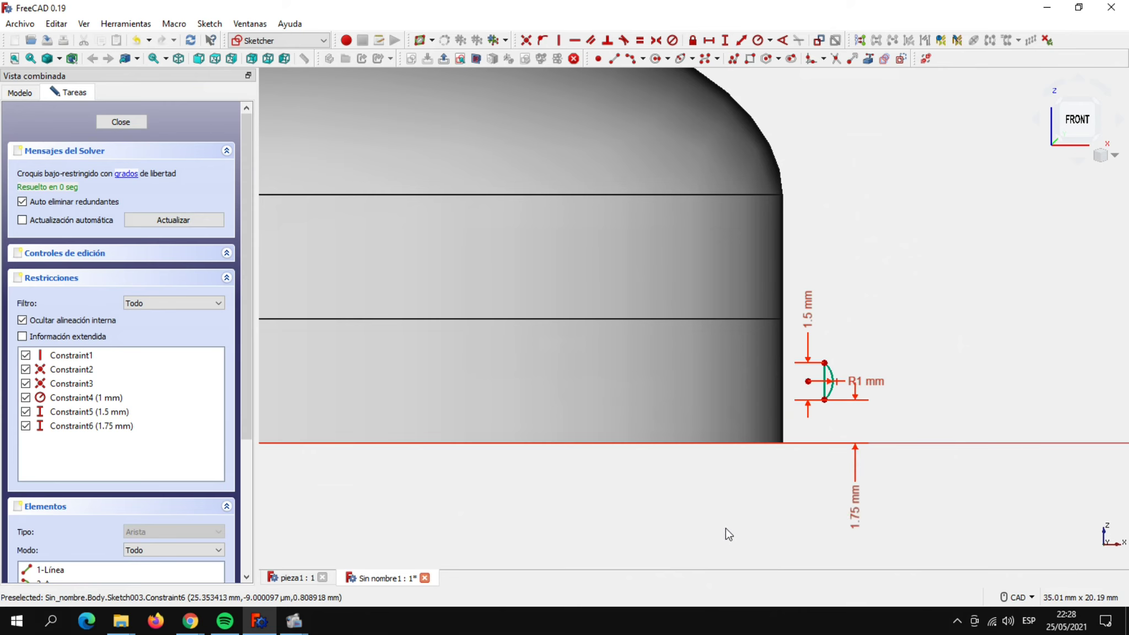
Place the profile 25 mm from the vertical axis and close the sketch.
{"action": "scroll", "coordinate": [725, 528], "scroll_direction": "down", "scroll_amount": 2}
{"action": "middle_click_drag", "start_coordinate": [713, 547], "coordinate": [768, 446]}
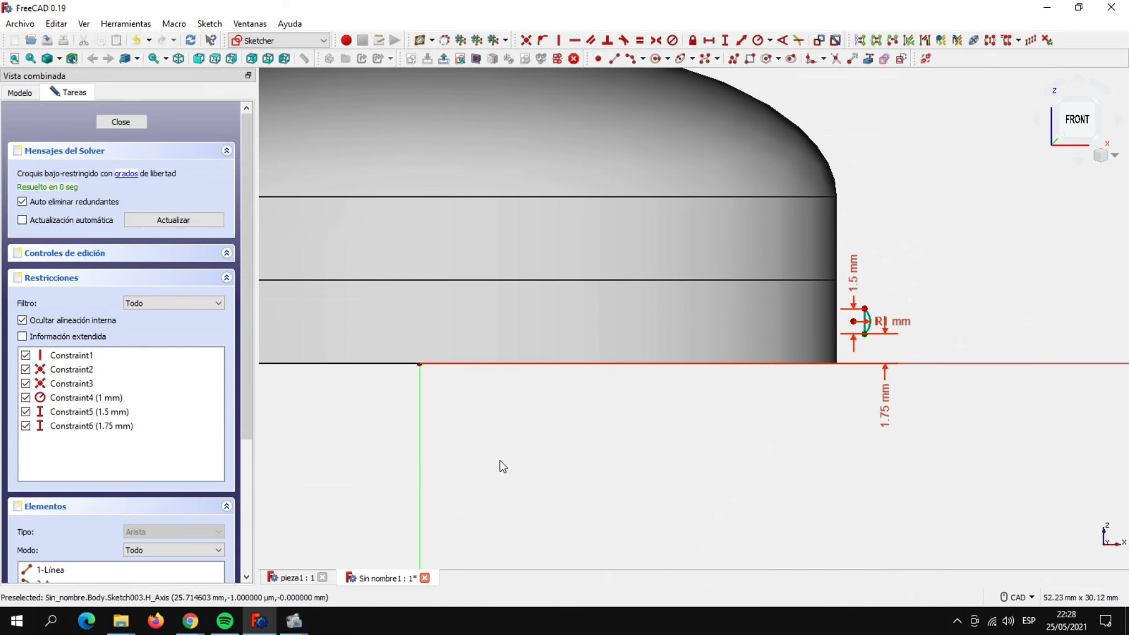
{"action": "left_click", "coordinate": [425, 433]}
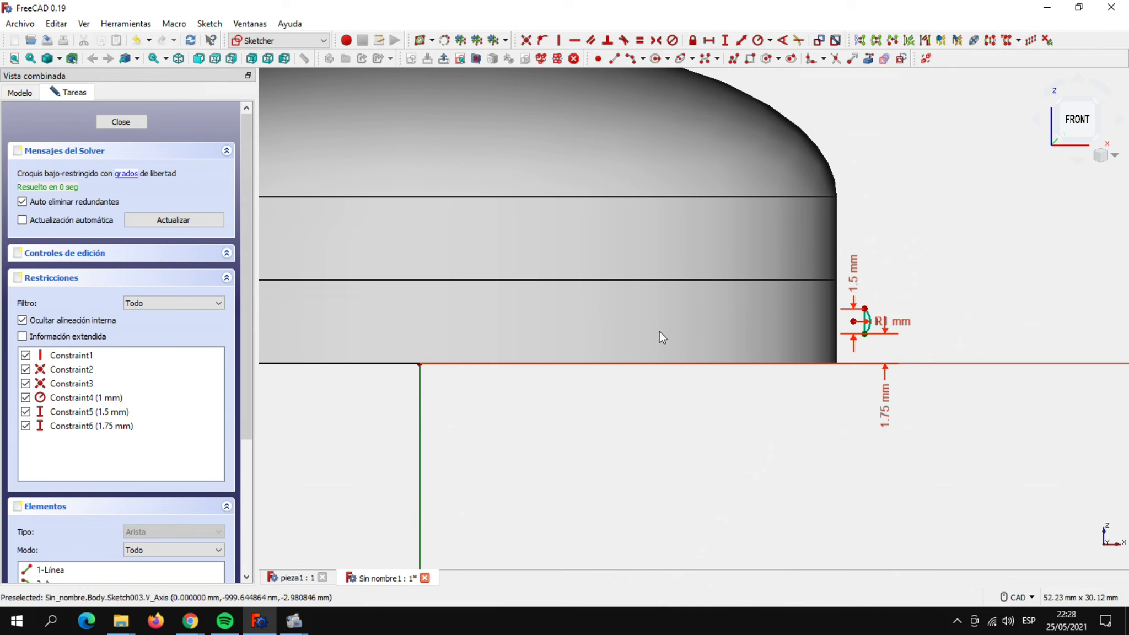
{"action": "left_click", "coordinate": [709, 40]}
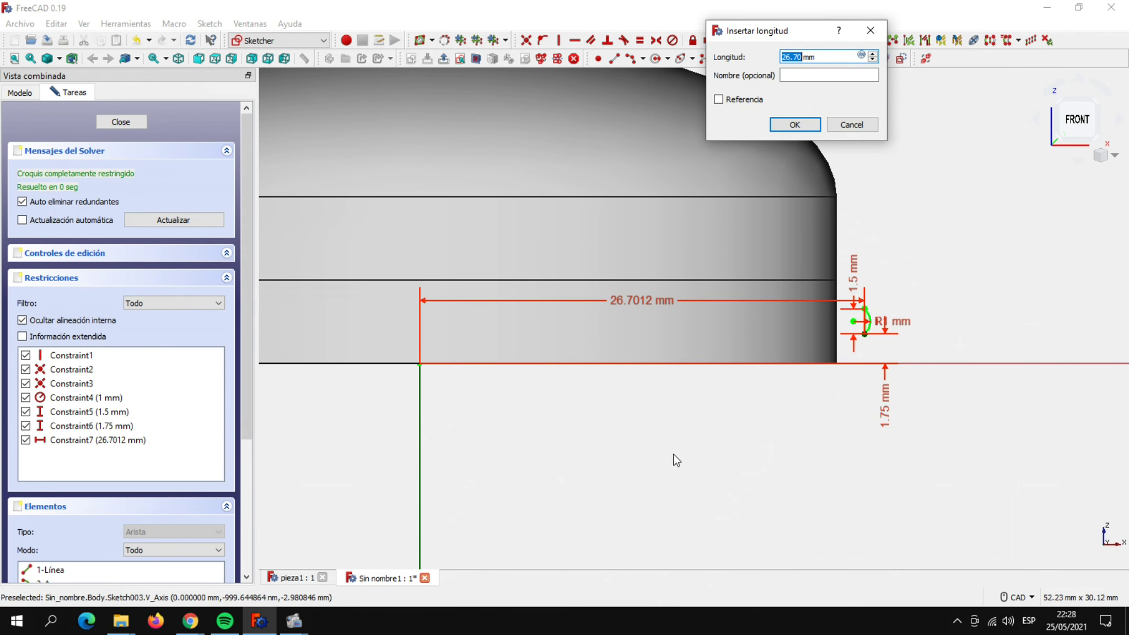
{"action": "type", "text": "25"}
{"action": "left_click", "coordinate": [801, 125]}
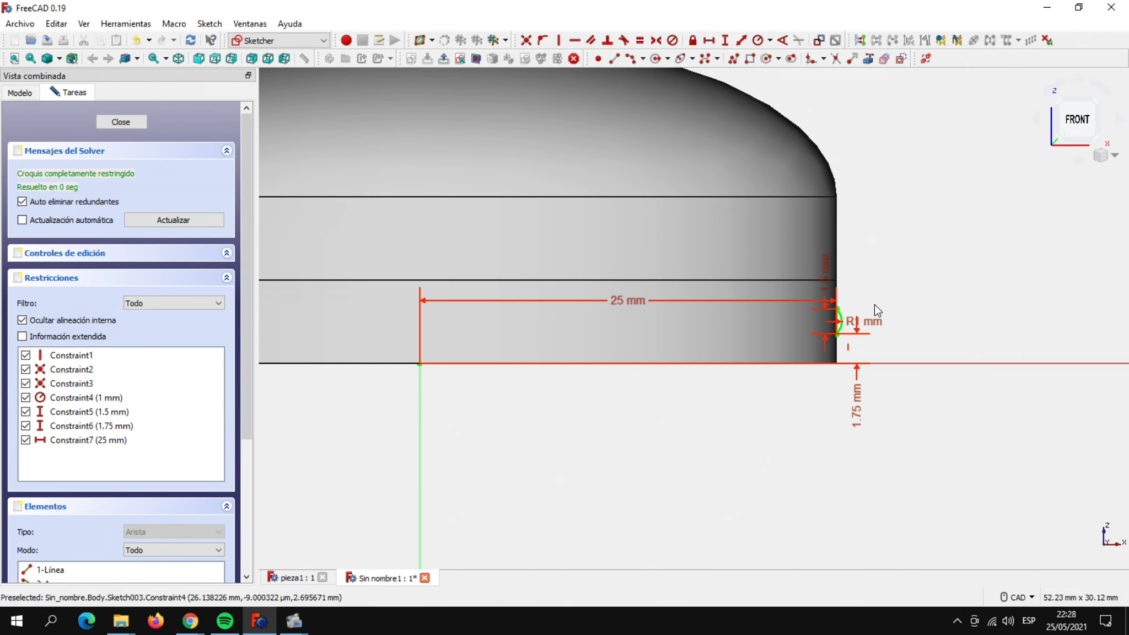
{"action": "scroll", "coordinate": [874, 304], "scroll_direction": "up", "scroll_amount": 2}
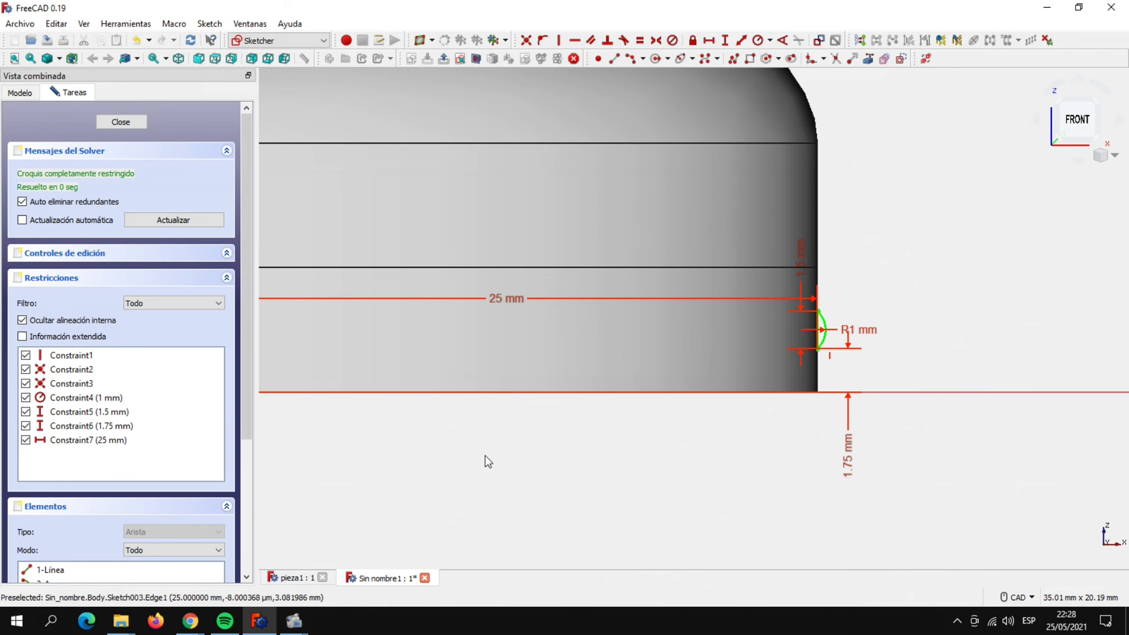
{"action": "left_click", "coordinate": [121, 122]}
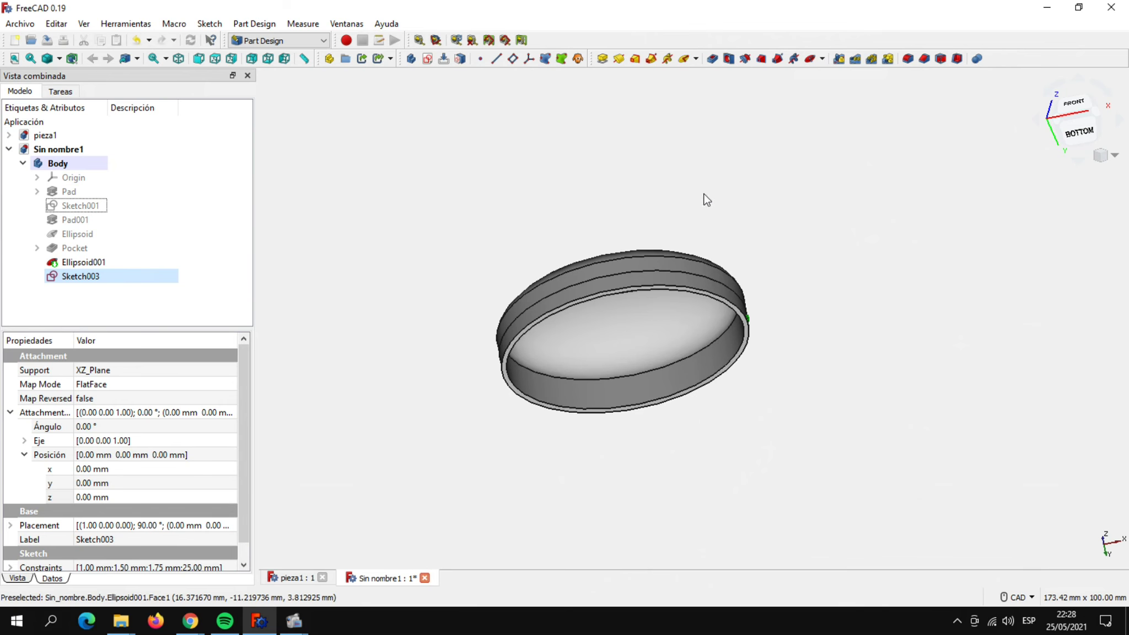
Sweep Sketch003 as an additive pipe along the cap's bottom edge to form a raised ring.
{"action": "mouse_move", "coordinate": [703, 193]}
{"action": "middle_mouse_down"}
{"action": "mouse_move", "coordinate": [751, 369]}
{"action": "mouse_move", "coordinate": [784, 408]}
{"action": "middle_mouse_up"}
{"action": "scroll", "coordinate": [750, 369], "scroll_direction": "up", "scroll_amount": 3}
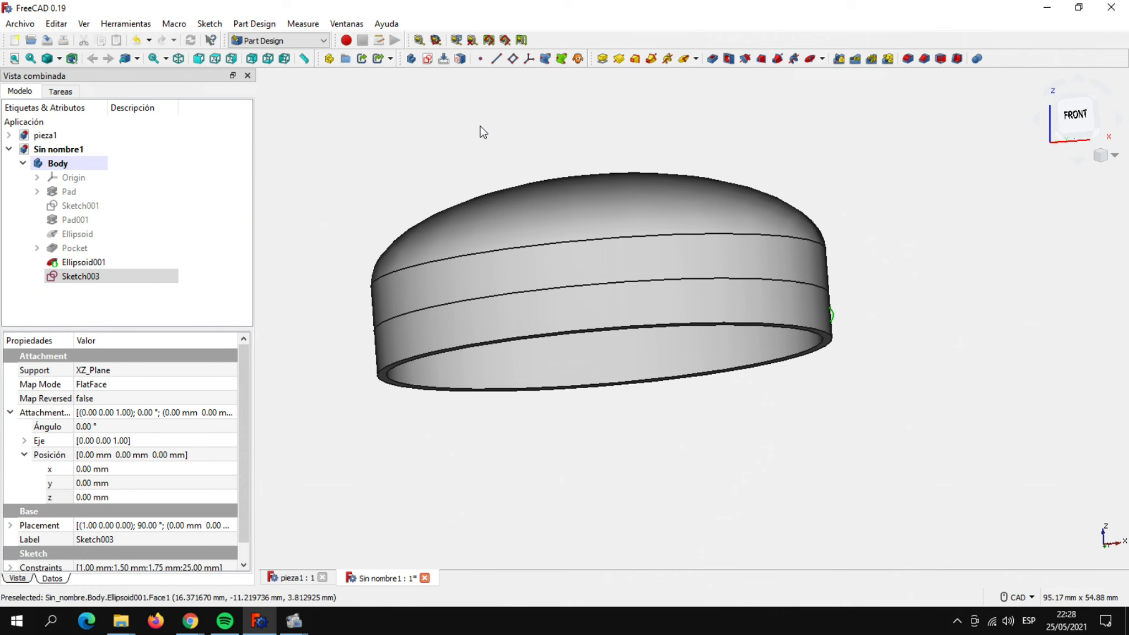
{"action": "left_click", "coordinate": [86, 276]}
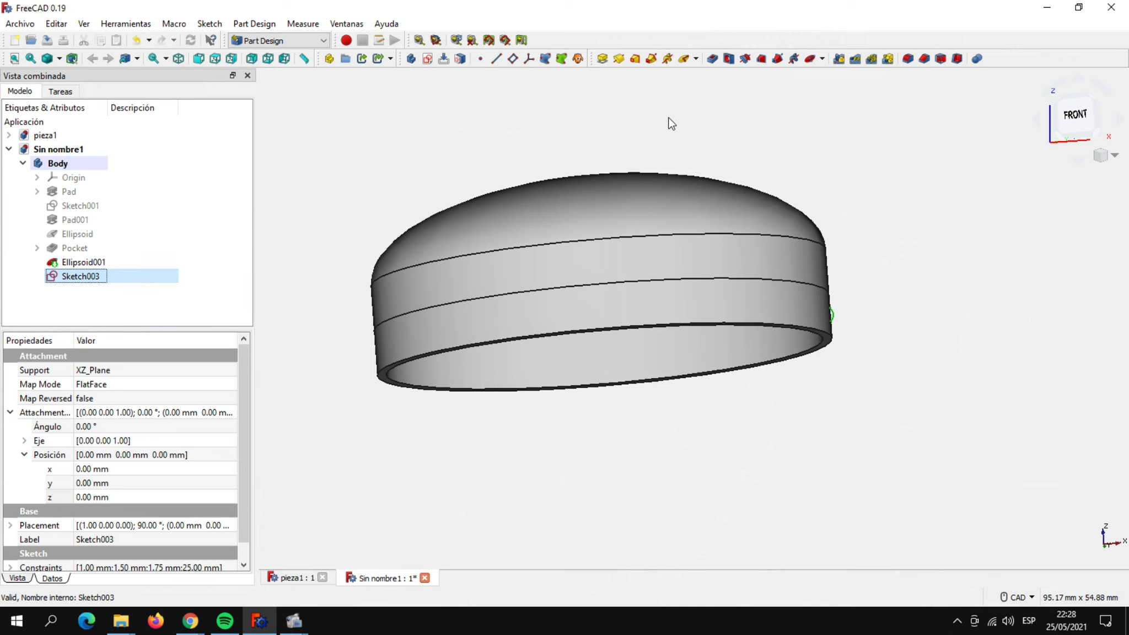
{"action": "left_click", "coordinate": [651, 57]}
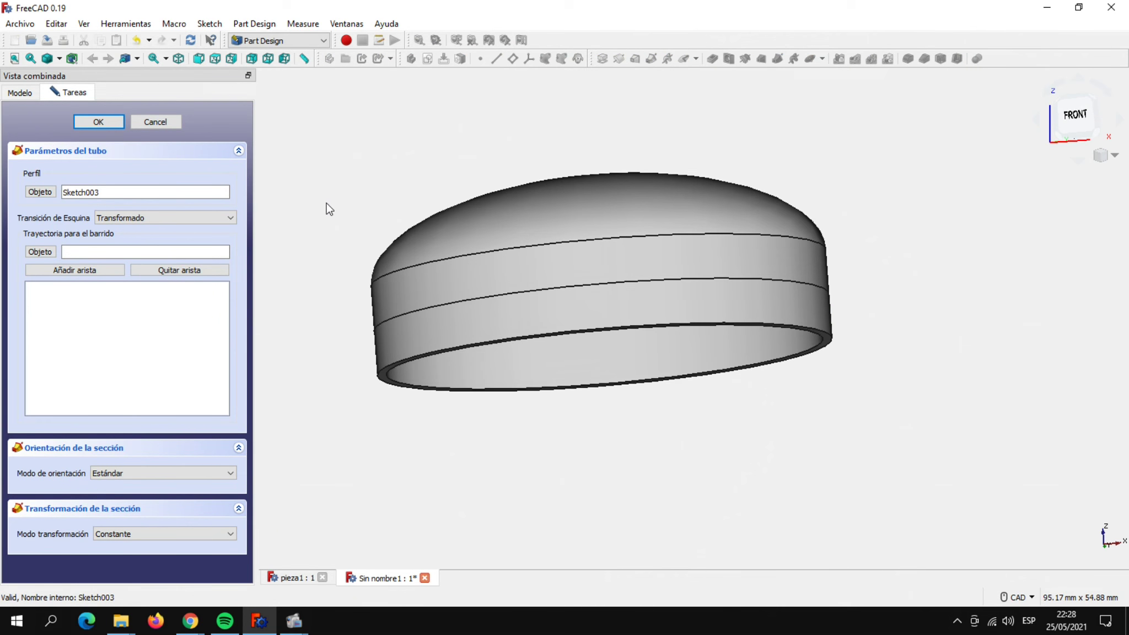
{"action": "left_click", "coordinate": [35, 251]}
{"action": "left_click", "coordinate": [464, 272]}
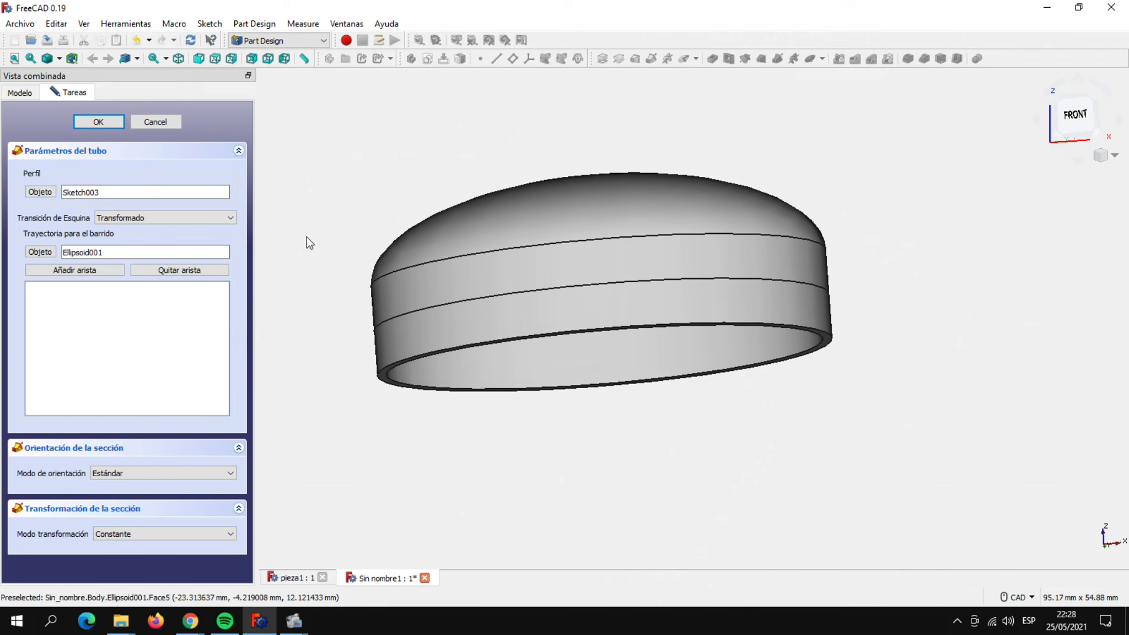
{"action": "left_click", "coordinate": [88, 271]}
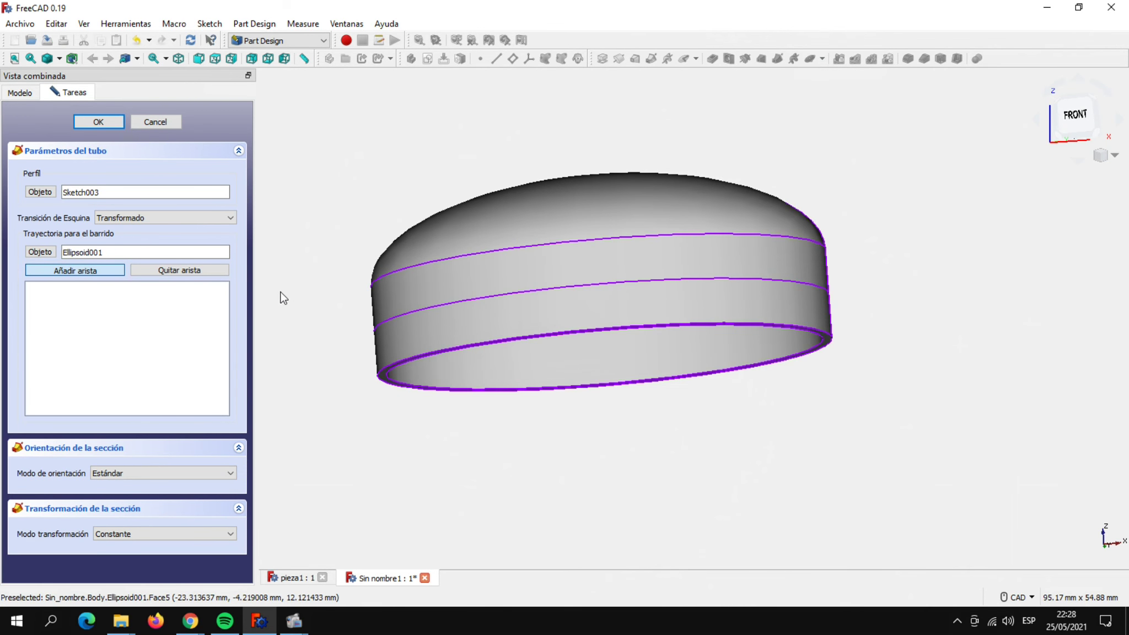
{"action": "left_click", "coordinate": [439, 305]}
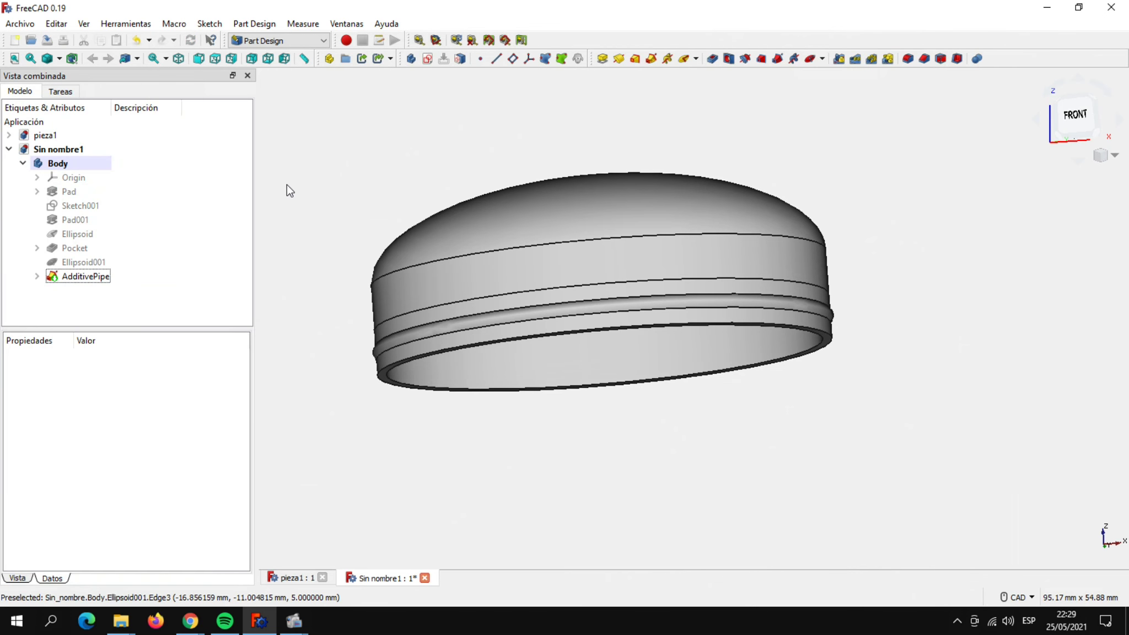
{"action": "mouse_move", "coordinate": [917, 208]}
{"action": "middle_mouse_down"}
{"action": "mouse_move", "coordinate": [918, 241]}
{"action": "mouse_move", "coordinate": [894, 169]}
{"action": "mouse_move", "coordinate": [924, 223]}
{"action": "mouse_move", "coordinate": [870, 305]}
{"action": "middle_mouse_up"}
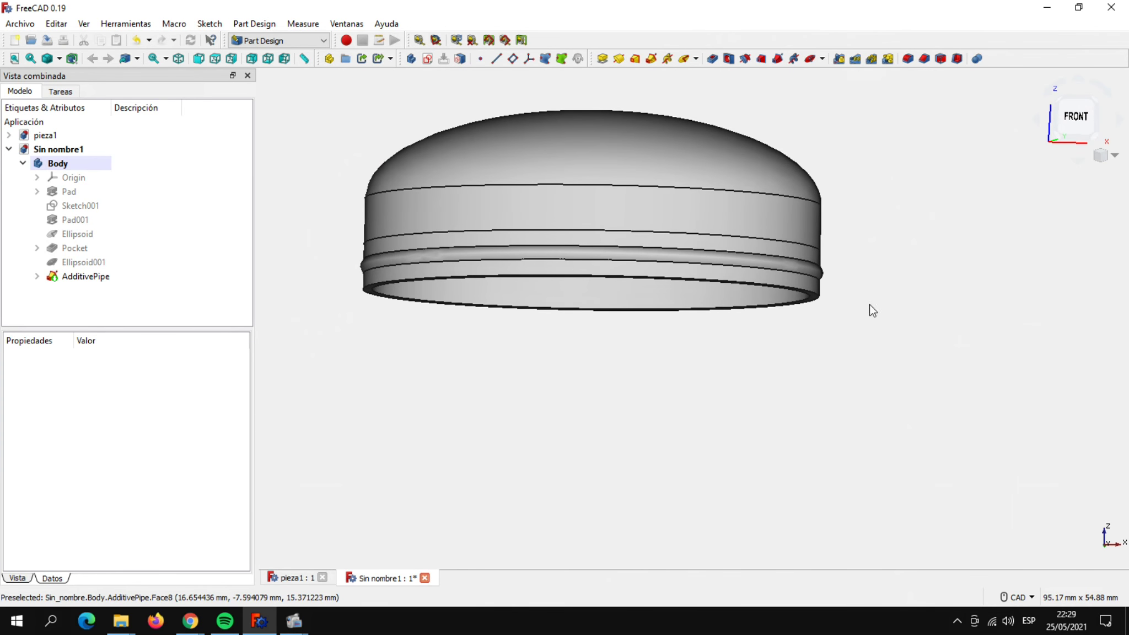
{"action": "mouse_move", "coordinate": [564, 373]}
{"action": "middle_mouse_down"}
{"action": "mouse_move", "coordinate": [580, 441]}
{"action": "mouse_move", "coordinate": [566, 384]}
{"action": "mouse_move", "coordinate": [587, 403]}
{"action": "middle_mouse_up"}
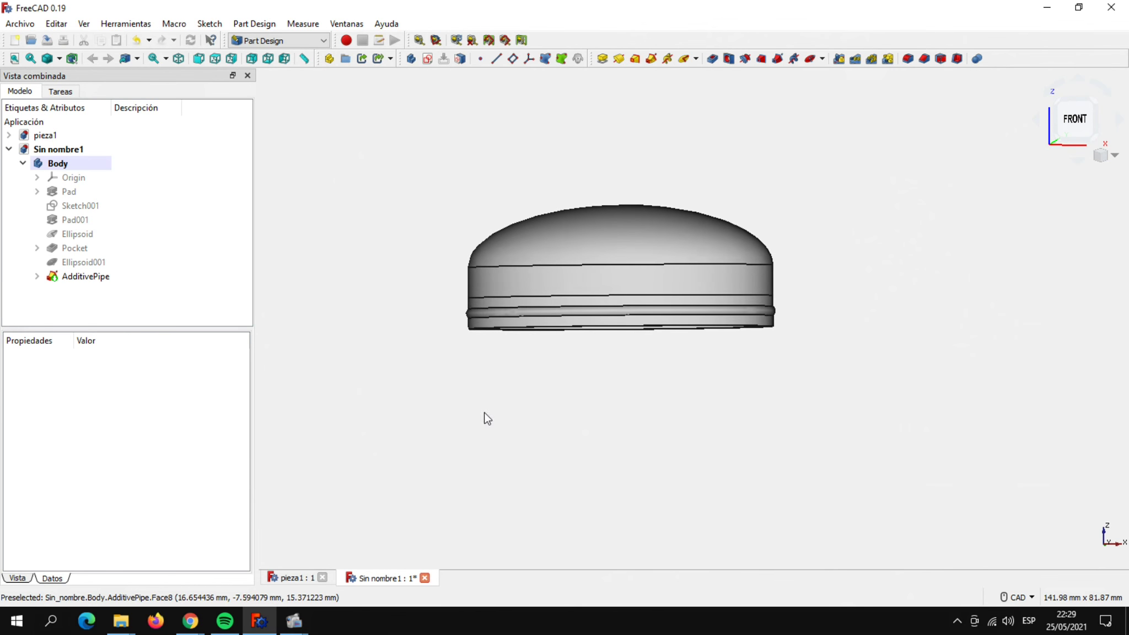
{"action": "scroll", "coordinate": [576, 375], "scroll_direction": "up", "scroll_amount": 2}
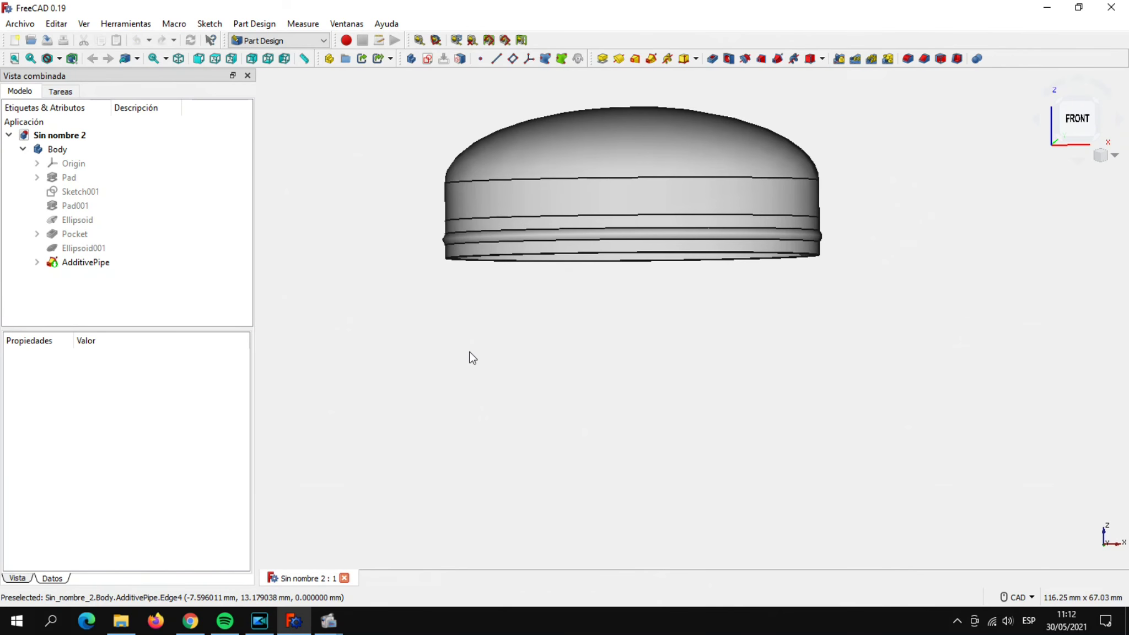
Save the cap with Guardar como into the Nueva carpeta folder as pieza2.
{"action": "left_click", "coordinate": [21, 25]}
{"action": "left_click", "coordinate": [85, 133]}
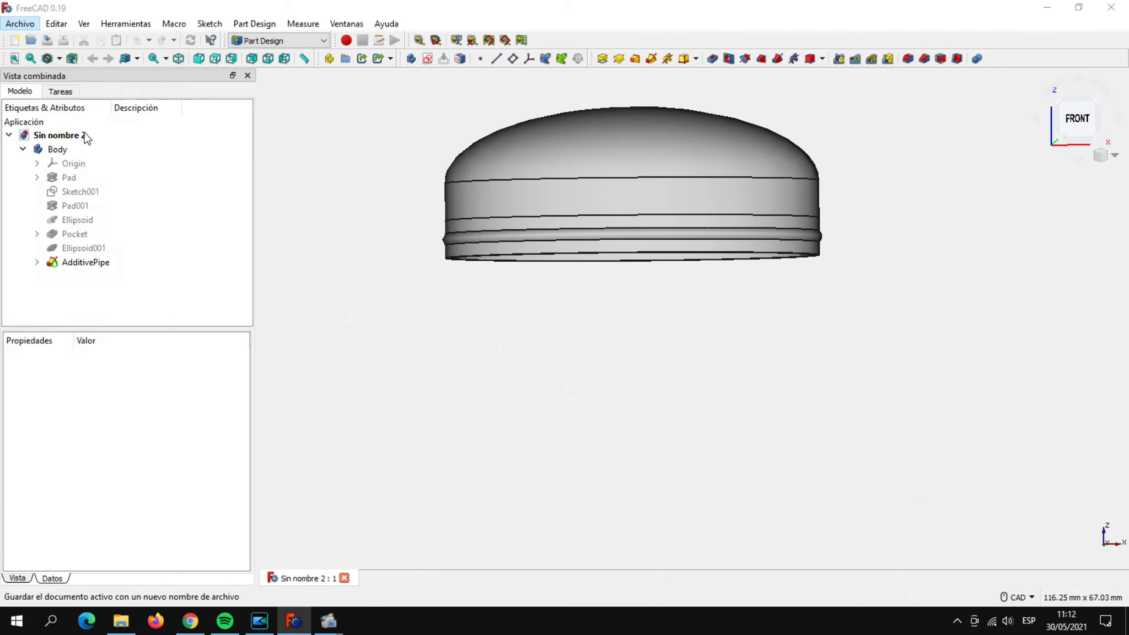
{"action": "double_click", "coordinate": [159, 143]}
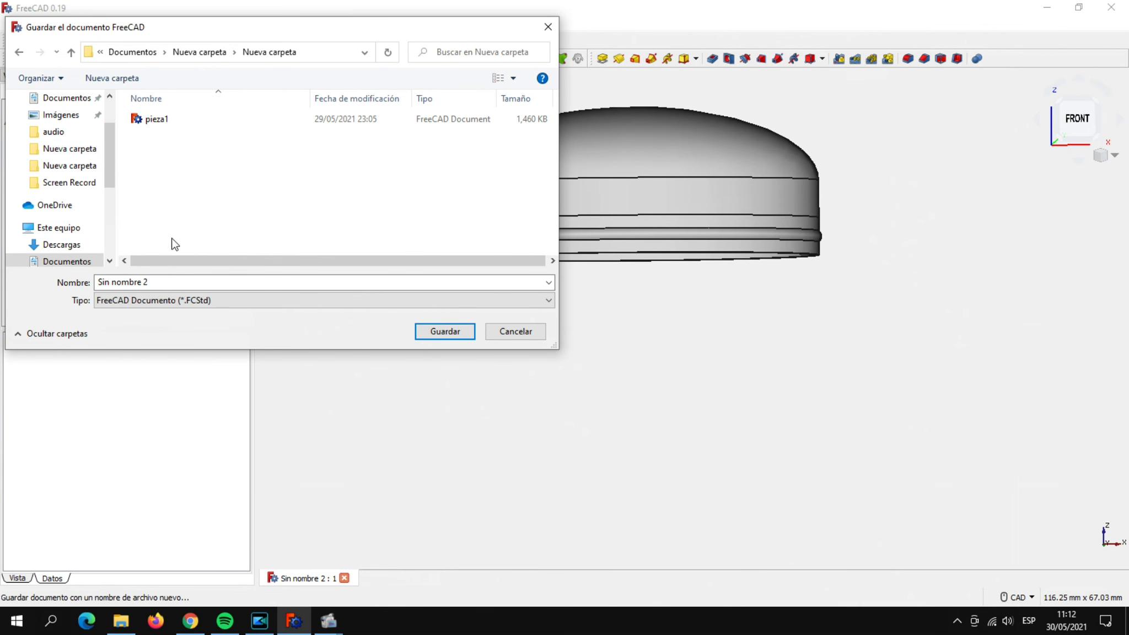
{"action": "triple_click", "coordinate": [116, 283]}
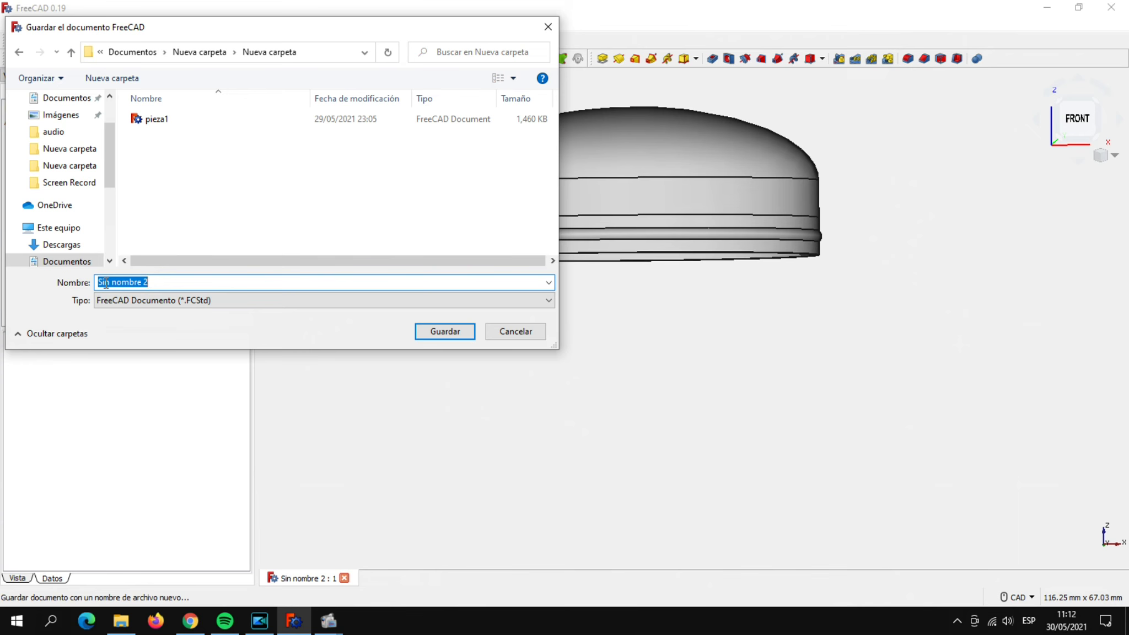
{"action": "type", "text": "pieza"}
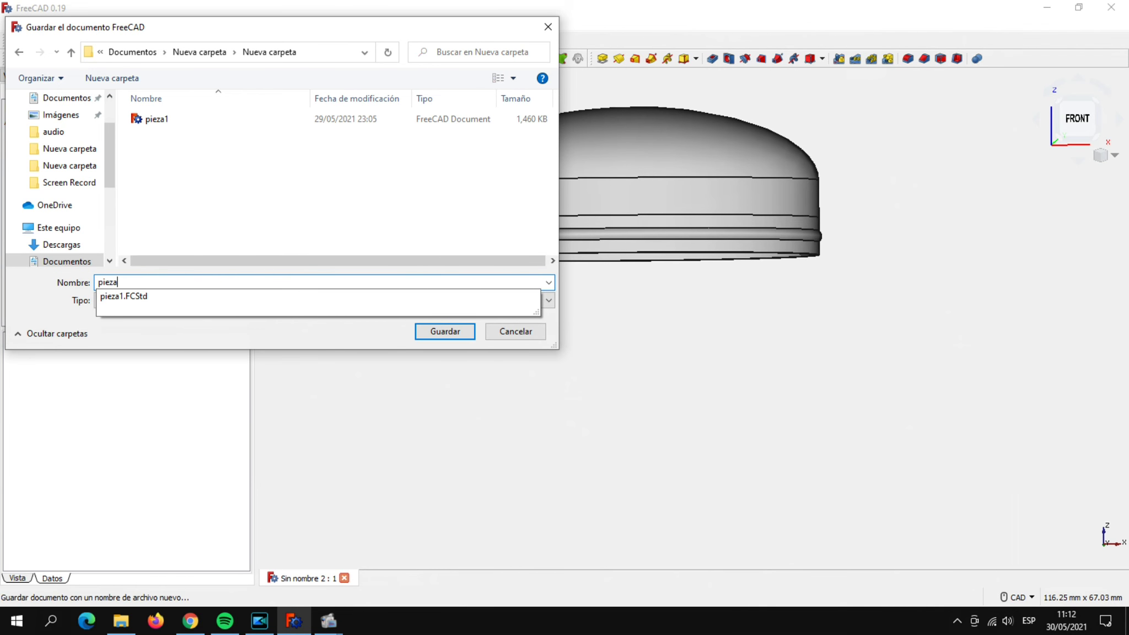
{"action": "type", "text": "2"}
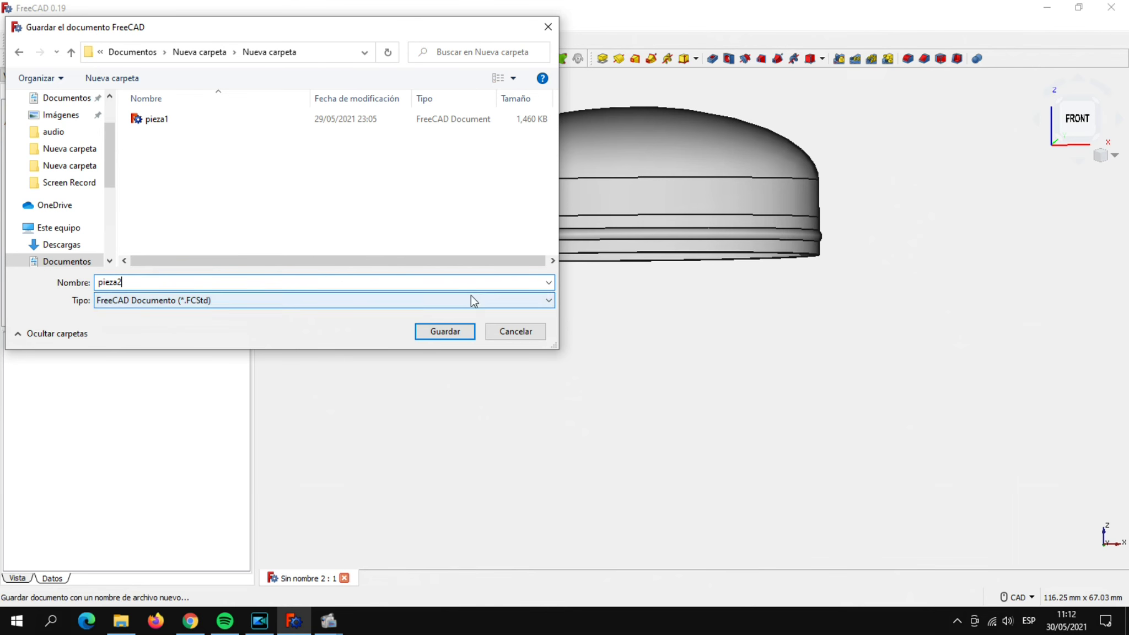
{"action": "left_click", "coordinate": [450, 331]}
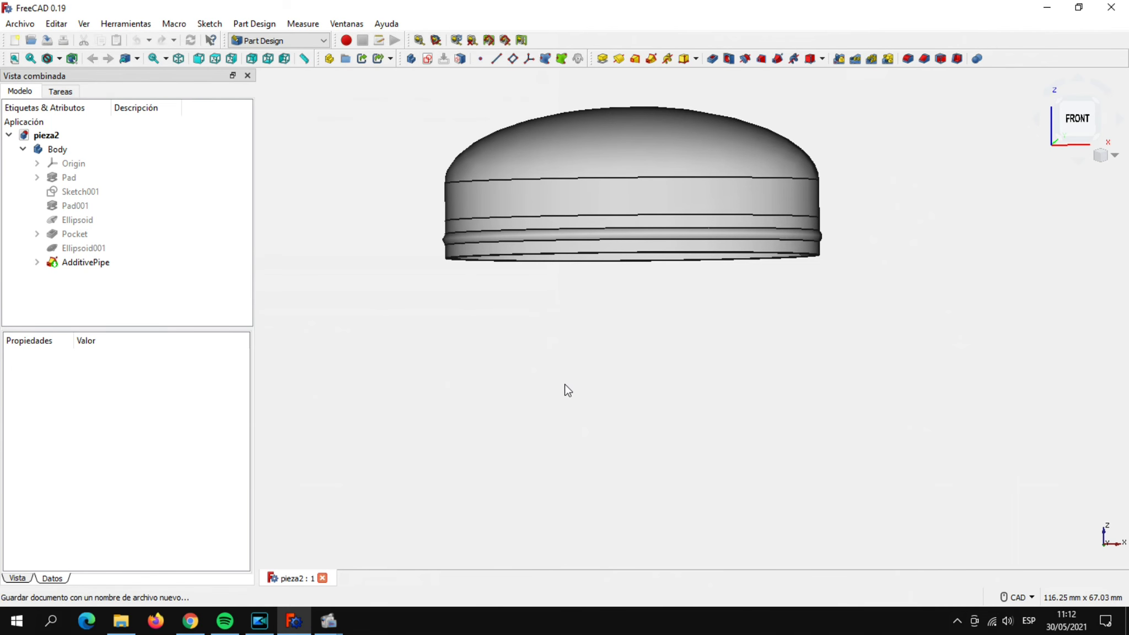
{"action": "mouse_move", "coordinate": [571, 386]}
{"action": "middle_mouse_down"}
{"action": "mouse_move", "coordinate": [587, 403]}
{"action": "mouse_move", "coordinate": [569, 352]}
{"action": "mouse_move", "coordinate": [582, 384]}
{"action": "middle_mouse_up"}
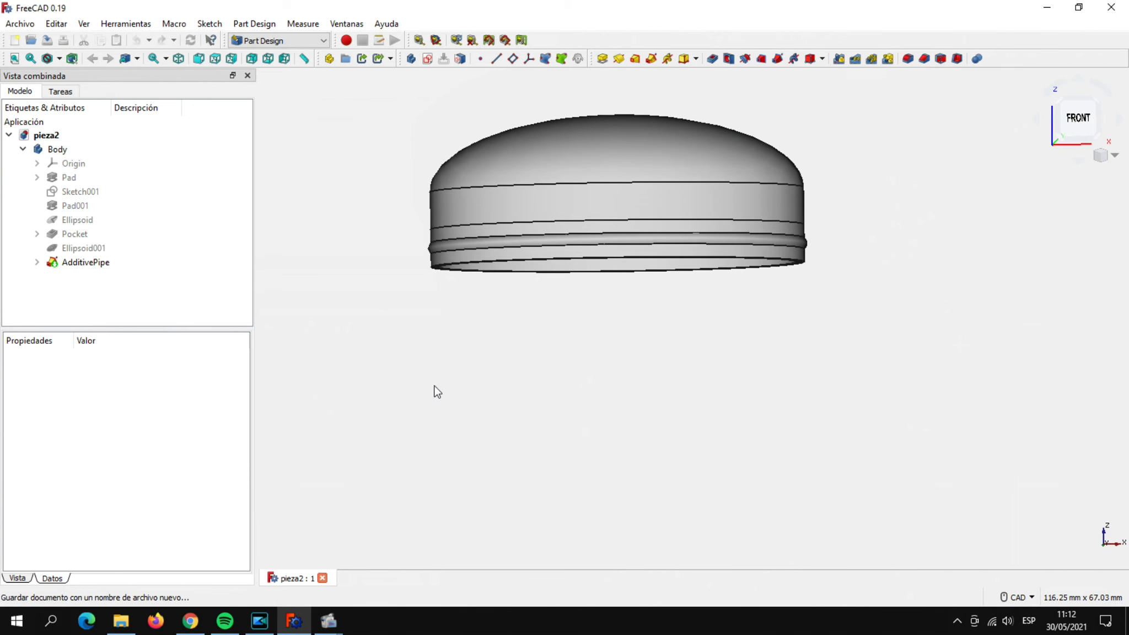
Create a new document and switch to the A2plus workbench.
{"action": "left_click", "coordinate": [15, 42]}
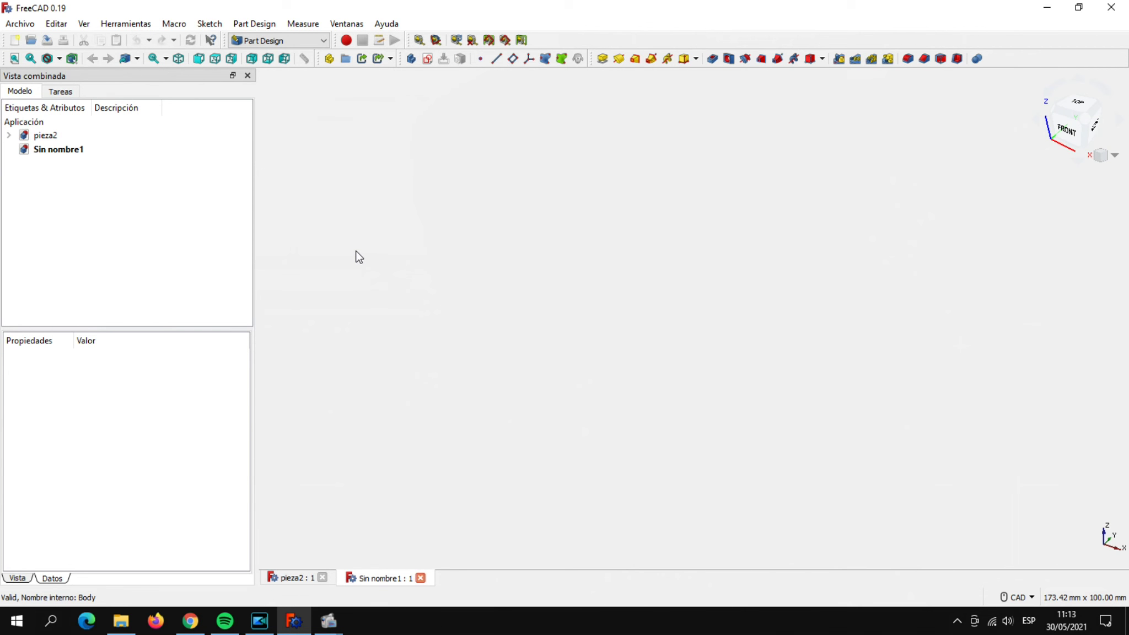
{"action": "left_click", "coordinate": [324, 41]}
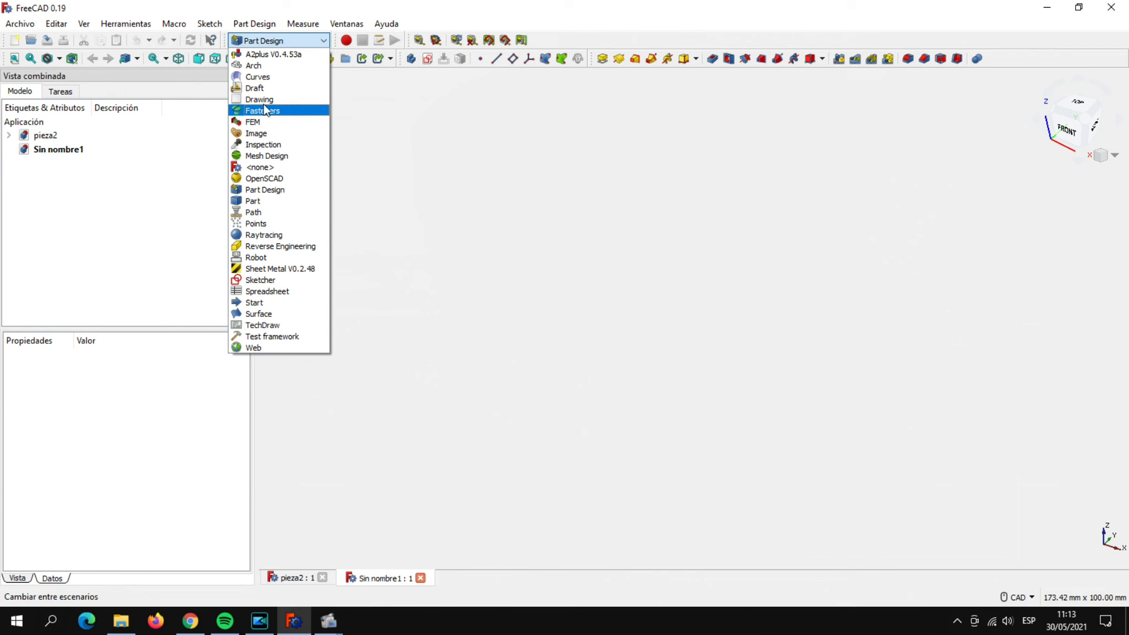
{"action": "left_click", "coordinate": [270, 55]}
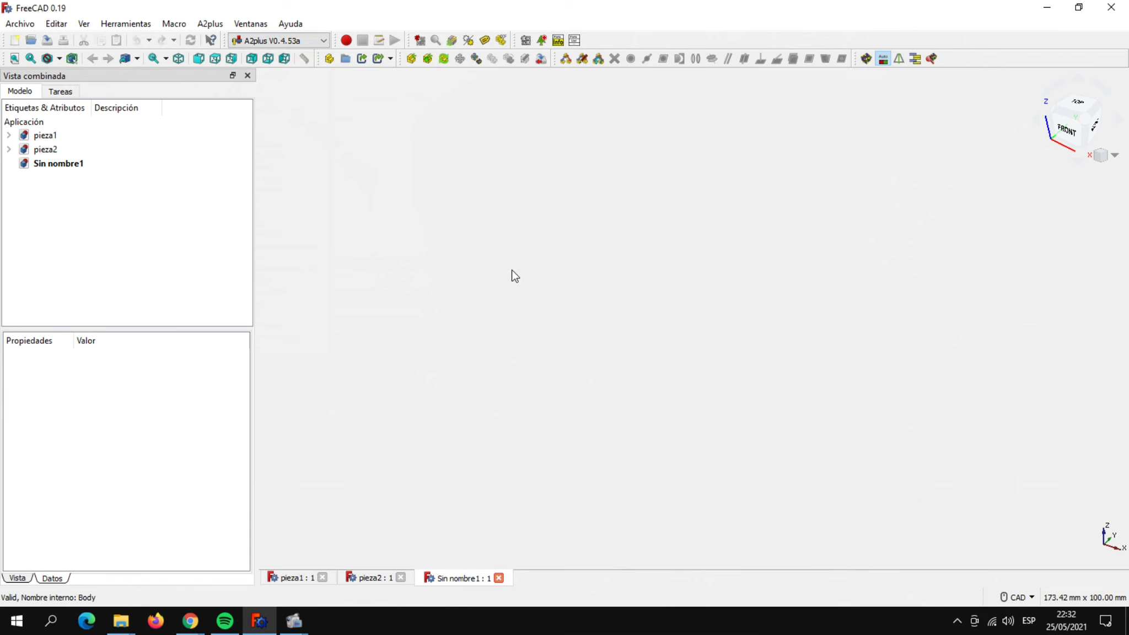
Save the empty assembly as ensamble when the add-part notice prompts.
{"action": "left_click", "coordinate": [411, 59]}
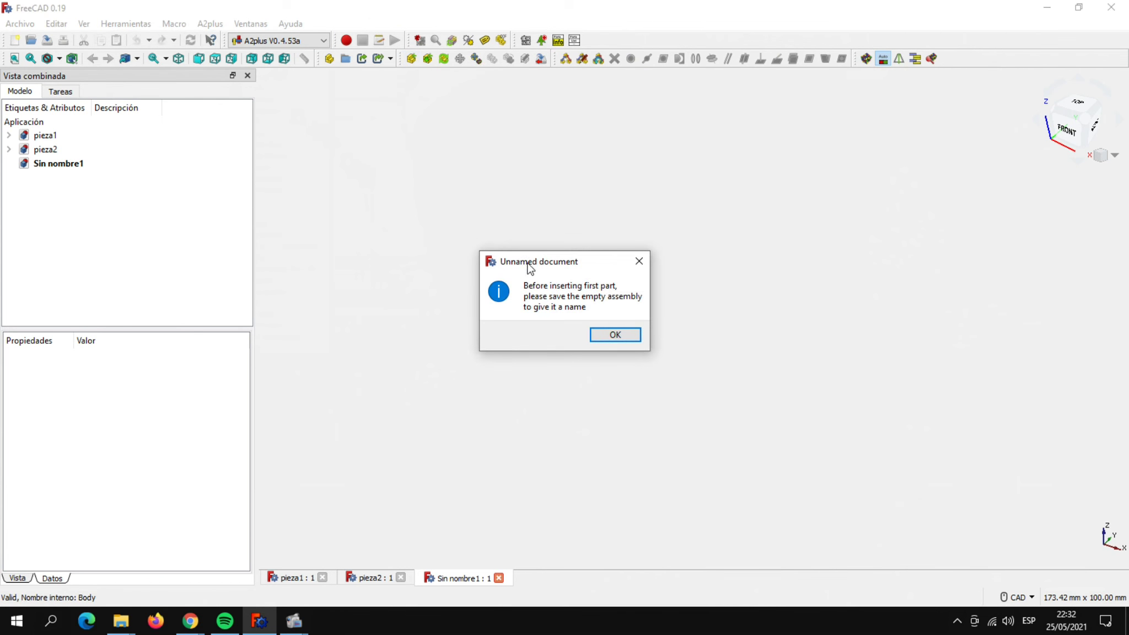
{"action": "left_click", "coordinate": [616, 335]}
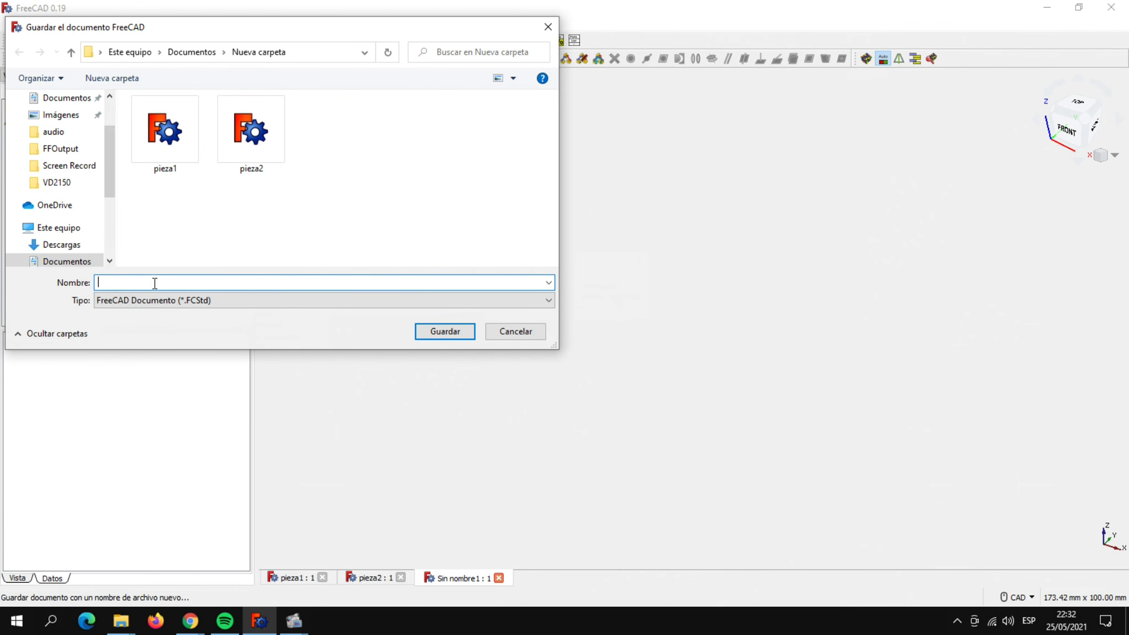
{"action": "type", "text": "ensamble"}
{"action": "left_click", "coordinate": [445, 330]}
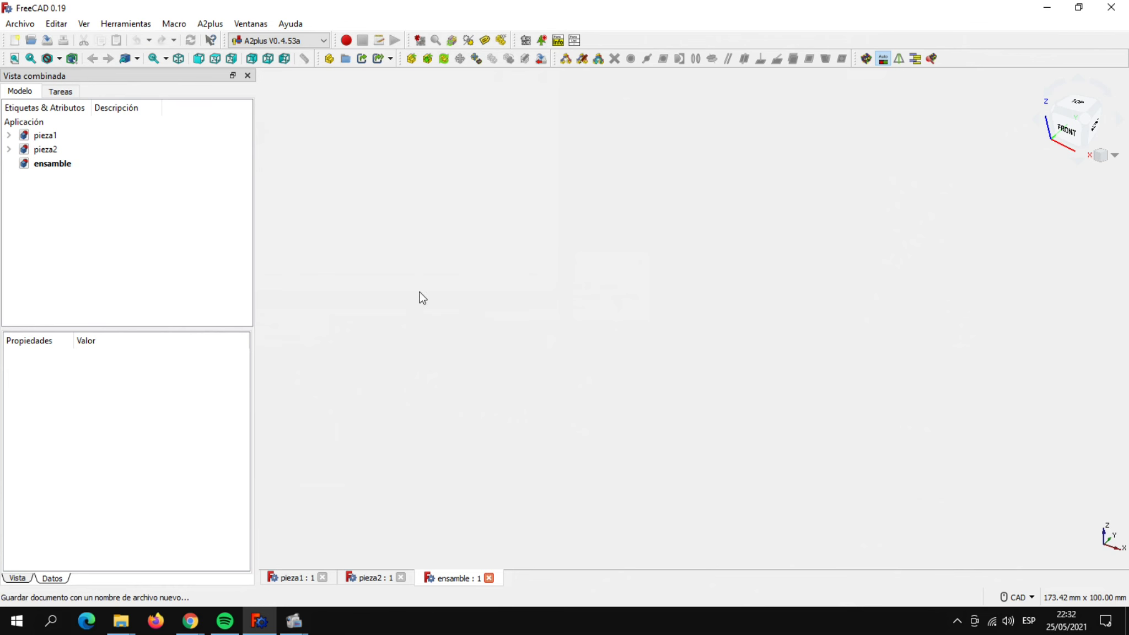
Import pieza1.FCStd into the assembly and place the bottle body.
{"action": "left_click", "coordinate": [410, 59]}
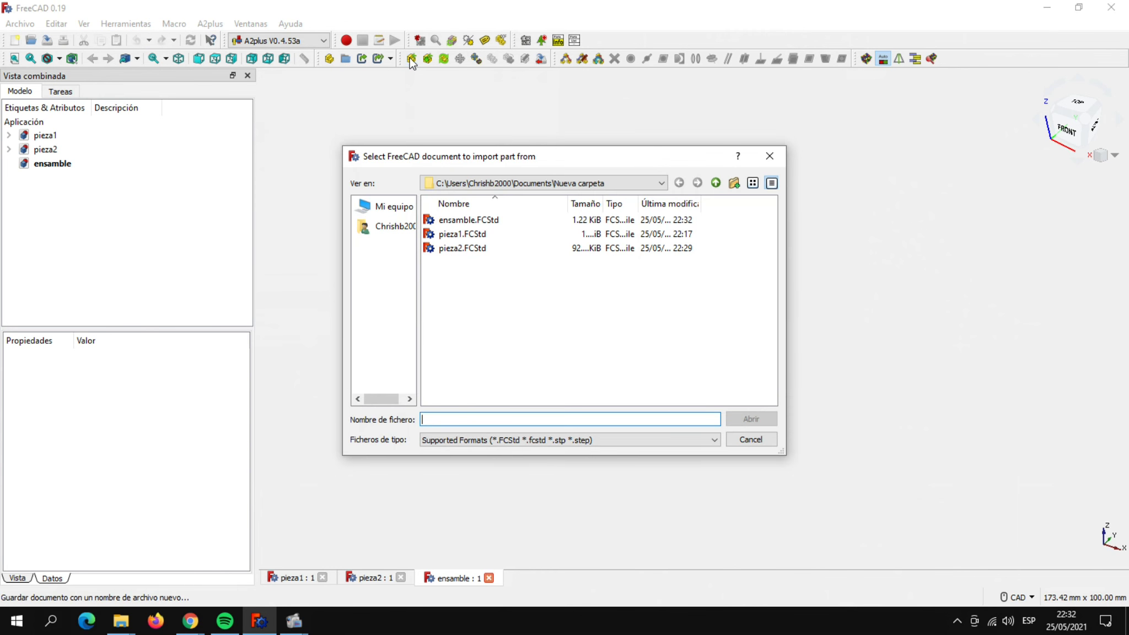
{"action": "left_click", "coordinate": [464, 234]}
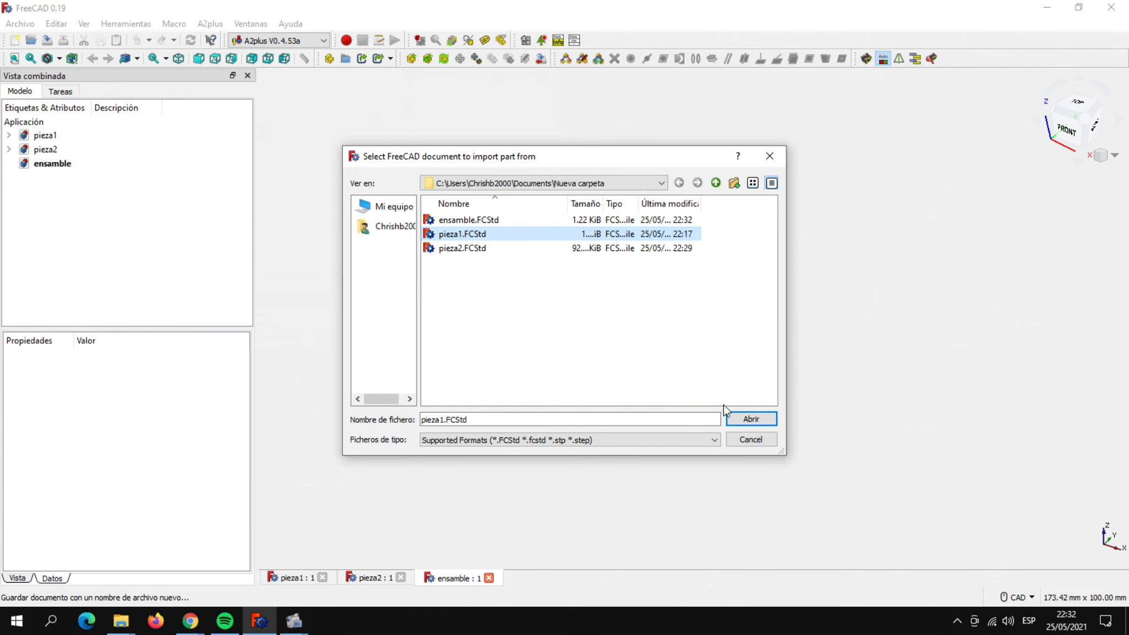
{"action": "left_click", "coordinate": [752, 418]}
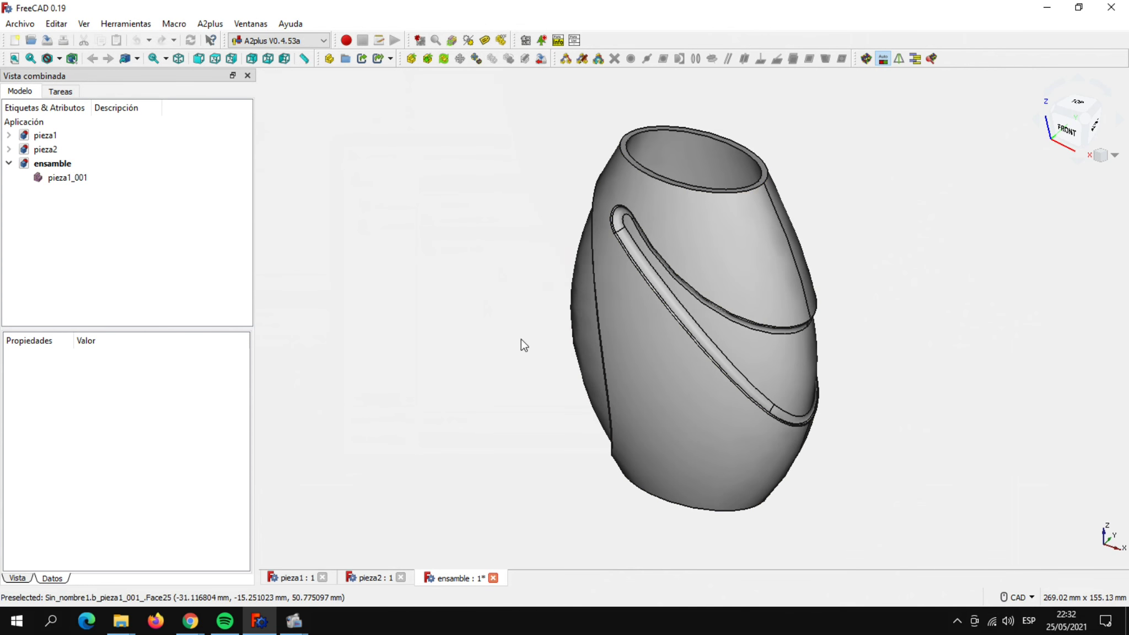
{"action": "left_click", "coordinate": [460, 301]}
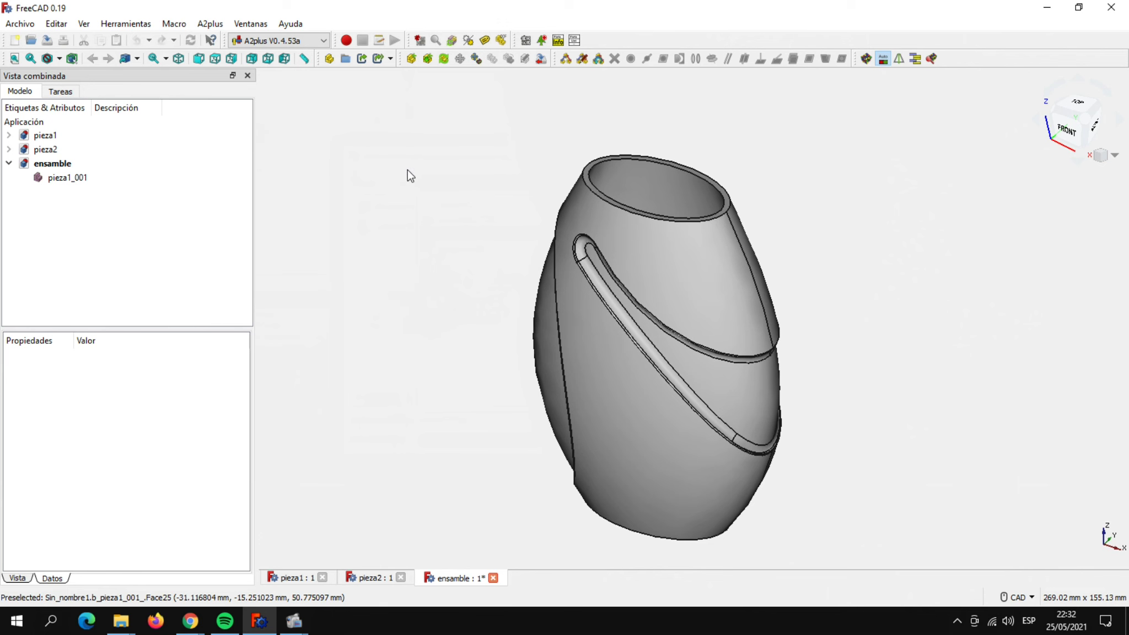
Import pieza2.FCStd and drop the cap above the bottle body.
{"action": "left_click", "coordinate": [411, 58]}
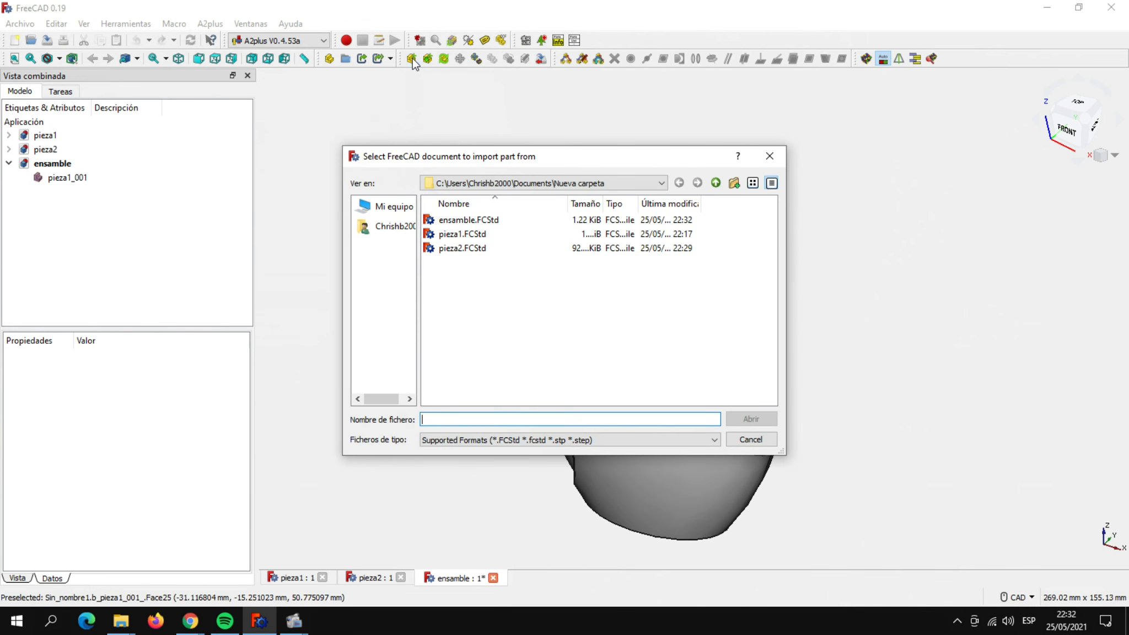
{"action": "left_click", "coordinate": [454, 249]}
{"action": "left_click", "coordinate": [756, 416]}
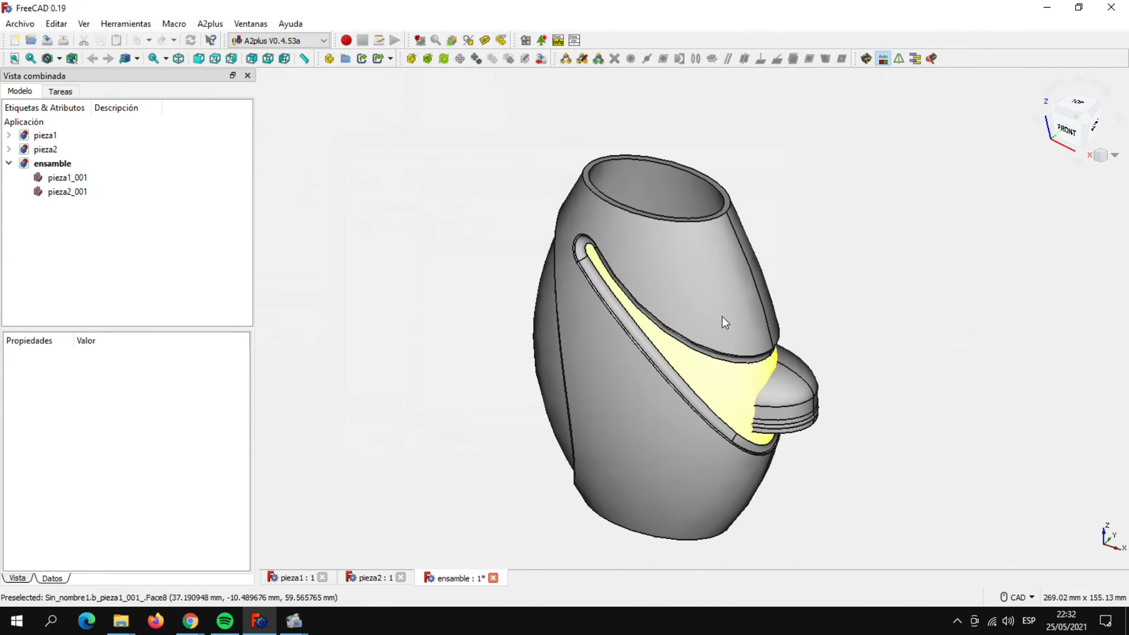
{"action": "left_click", "coordinate": [495, 131]}
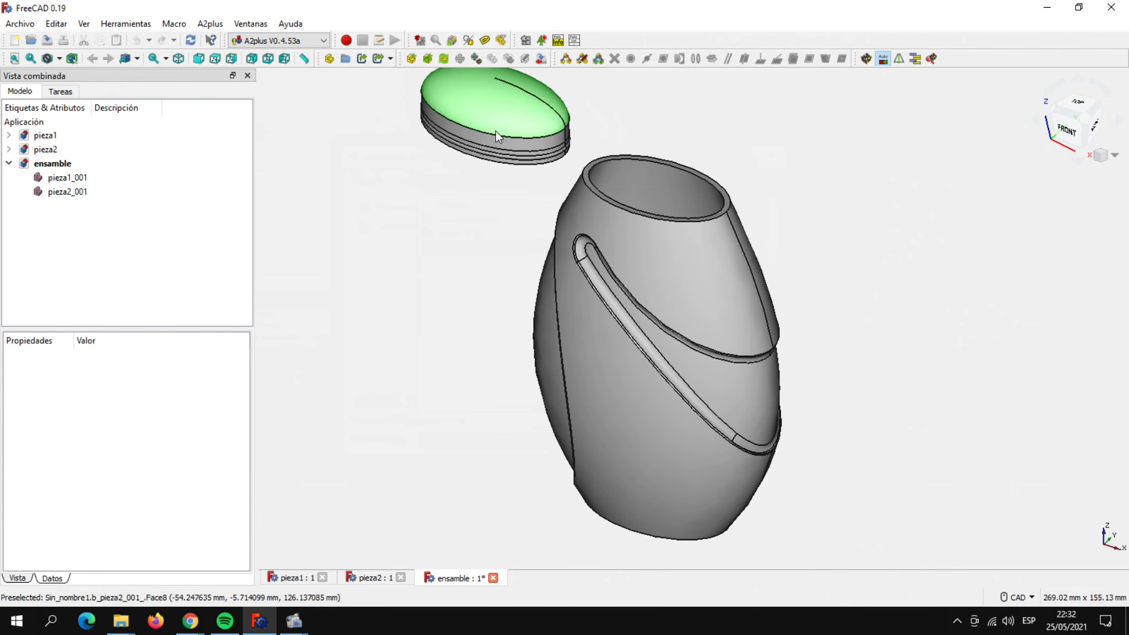
{"action": "left_click", "coordinate": [454, 234]}
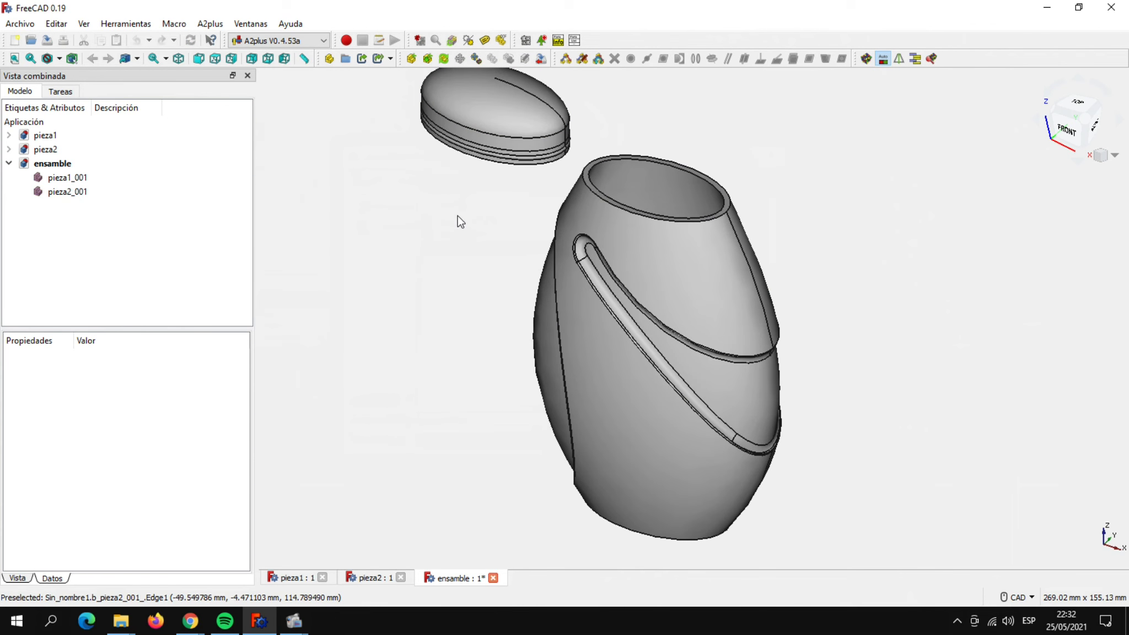
{"action": "middle_click_drag", "start_coordinate": [457, 216], "coordinate": [469, 251]}
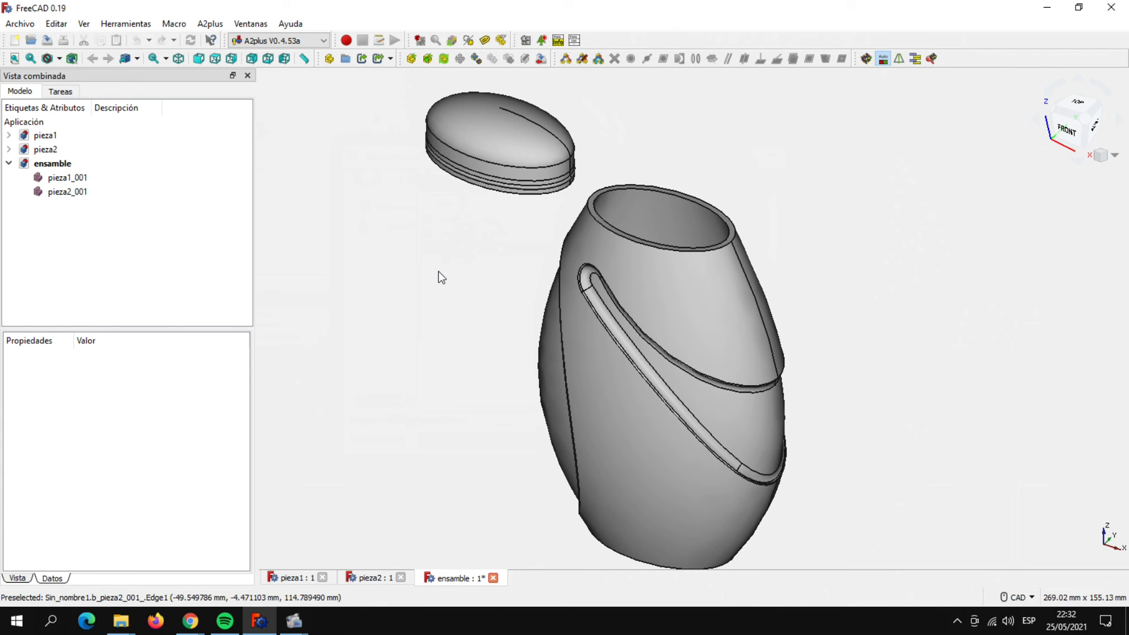
{"action": "mouse_move", "coordinate": [373, 355]}
{"action": "middle_mouse_down"}
{"action": "mouse_move", "coordinate": [400, 335]}
{"action": "mouse_move", "coordinate": [596, 380]}
{"action": "mouse_move", "coordinate": [589, 358]}
{"action": "mouse_move", "coordinate": [612, 290]}
{"action": "middle_mouse_up"}
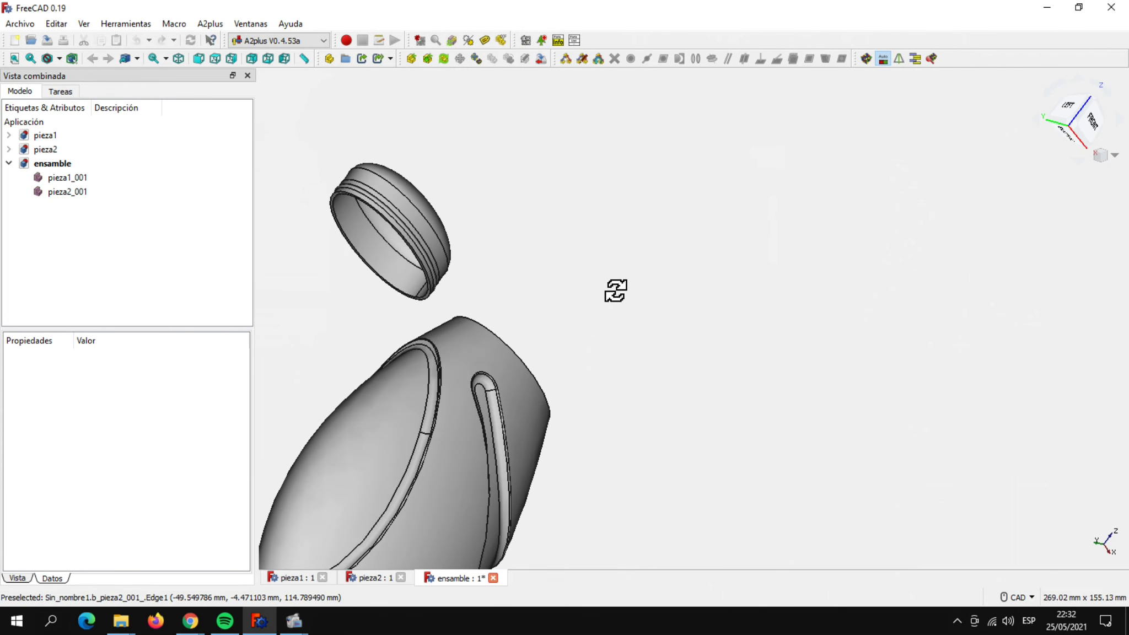
Move the cap pieza2_001 up and away from the bottle neck.
{"action": "middle_click_drag", "start_coordinate": [750, 290], "coordinate": [597, 318]}
{"action": "mouse_move", "coordinate": [460, 297]}
{"action": "middle_mouse_down"}
{"action": "mouse_move", "coordinate": [400, 325]}
{"action": "mouse_move", "coordinate": [376, 309]}
{"action": "middle_mouse_up"}
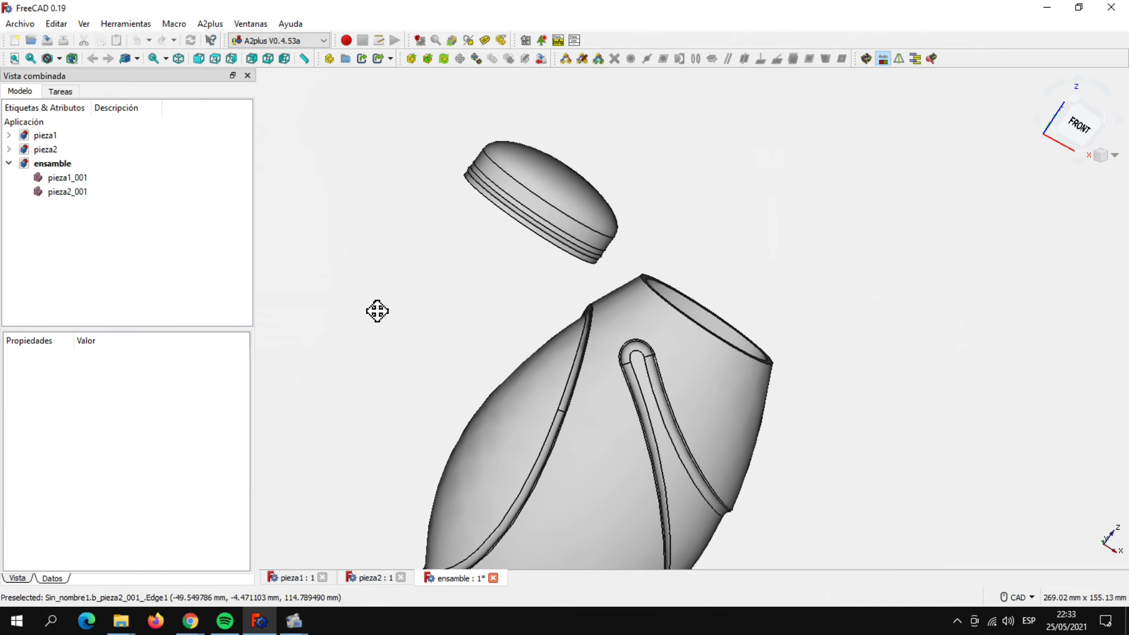
{"action": "left_click", "coordinate": [80, 193]}
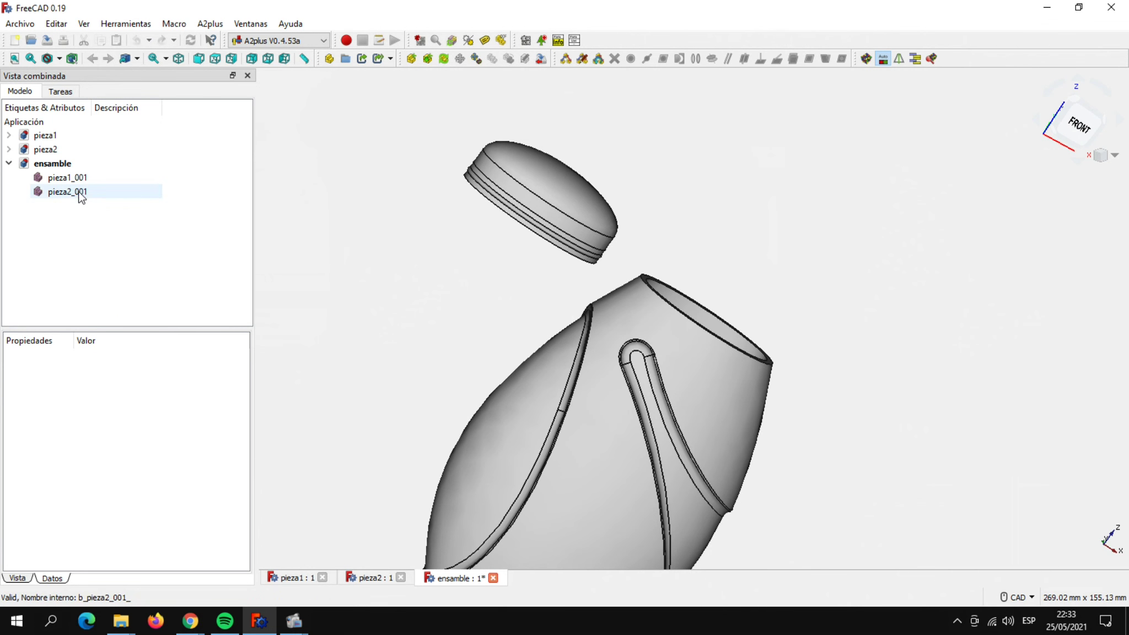
{"action": "left_click", "coordinate": [461, 59]}
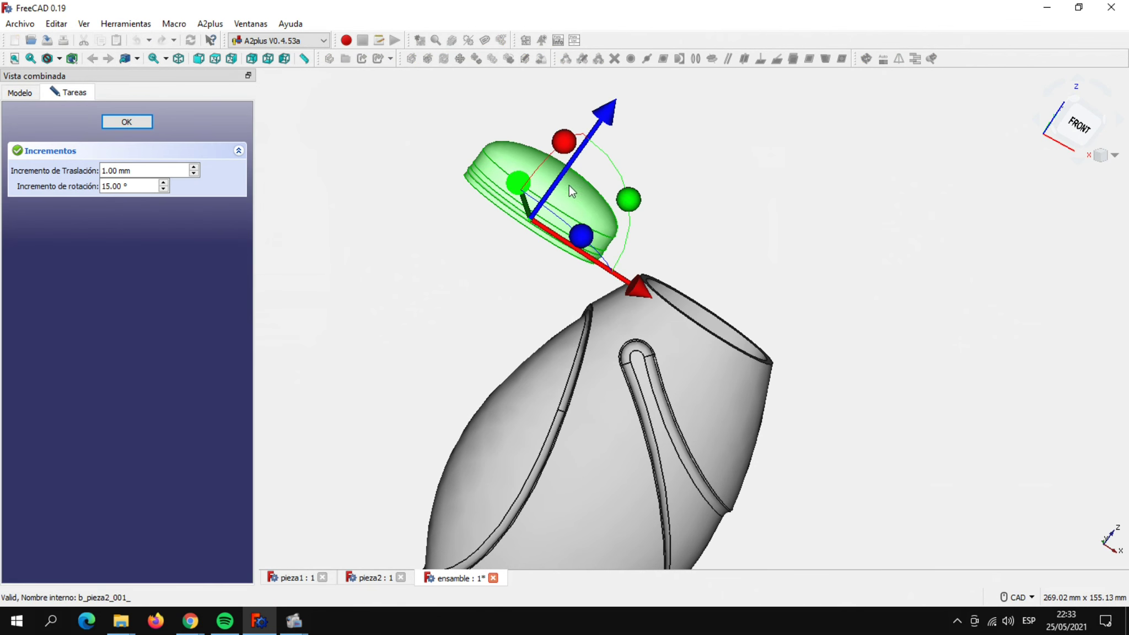
{"action": "left_click_drag", "start_coordinate": [599, 109], "coordinate": [645, 59]}
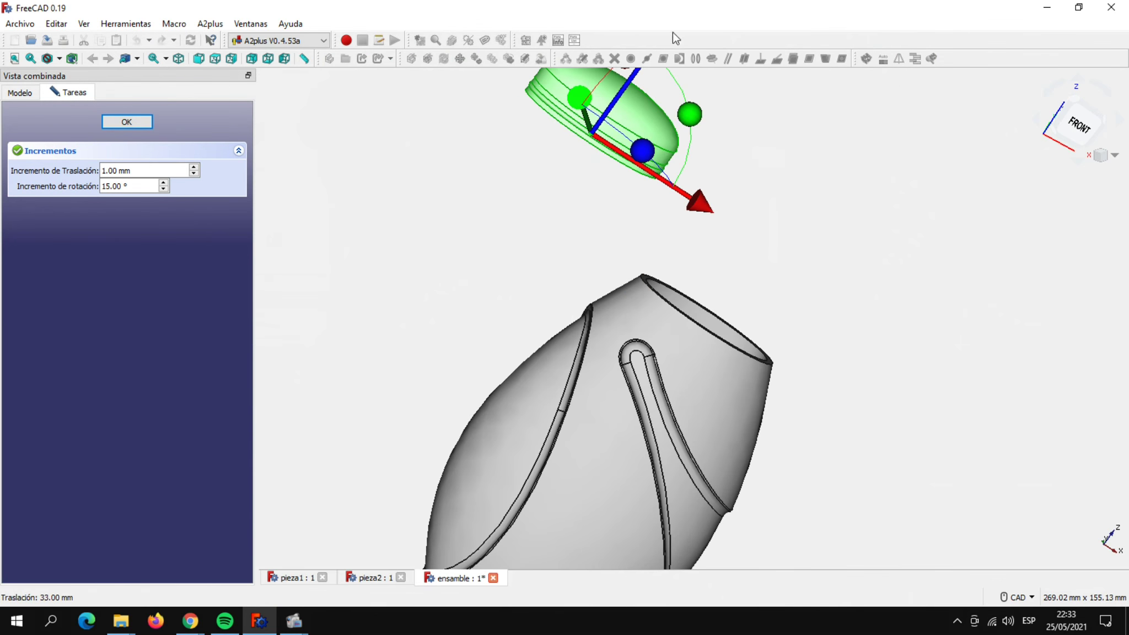
{"action": "left_click_drag", "start_coordinate": [697, 219], "coordinate": [880, 277]}
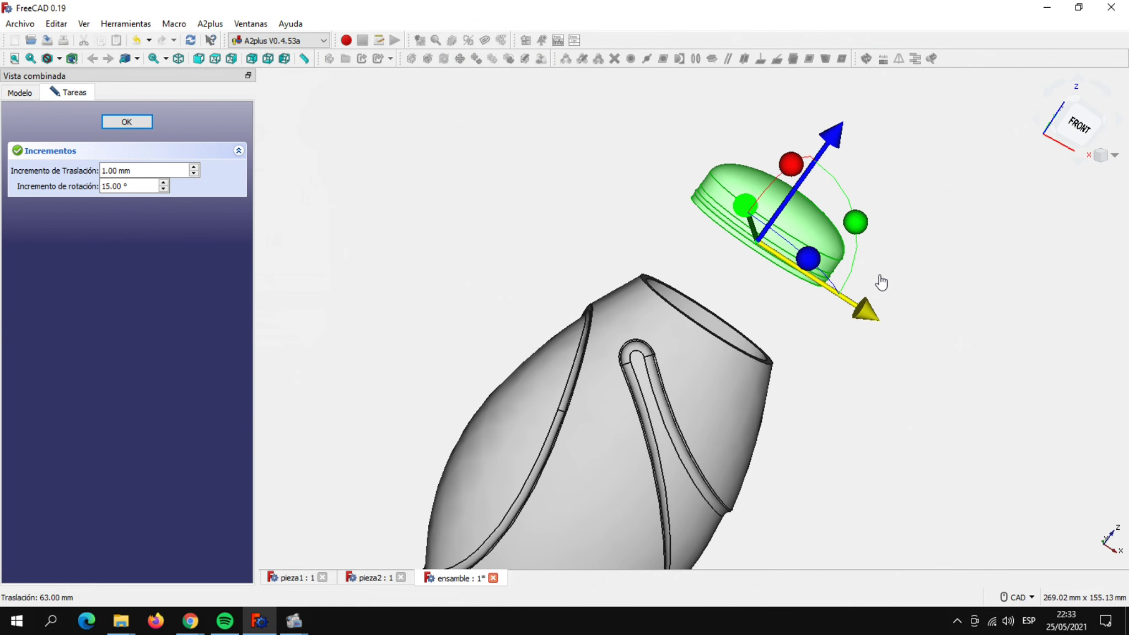
{"action": "left_click", "coordinate": [126, 121]}
Zoom in on the cap's opening, select its inner rim edge, and face the neck.
{"action": "left_click", "coordinate": [868, 348]}
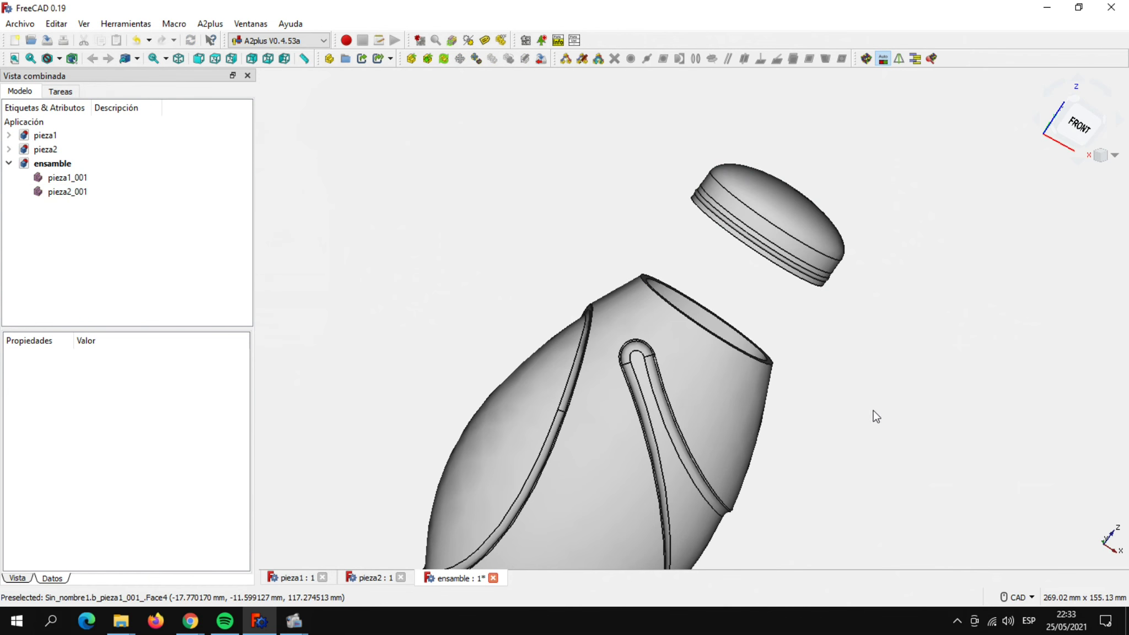
{"action": "middle_click_drag", "start_coordinate": [876, 415], "coordinate": [879, 370]}
{"action": "middle_click_drag", "start_coordinate": [621, 445], "coordinate": [478, 244]}
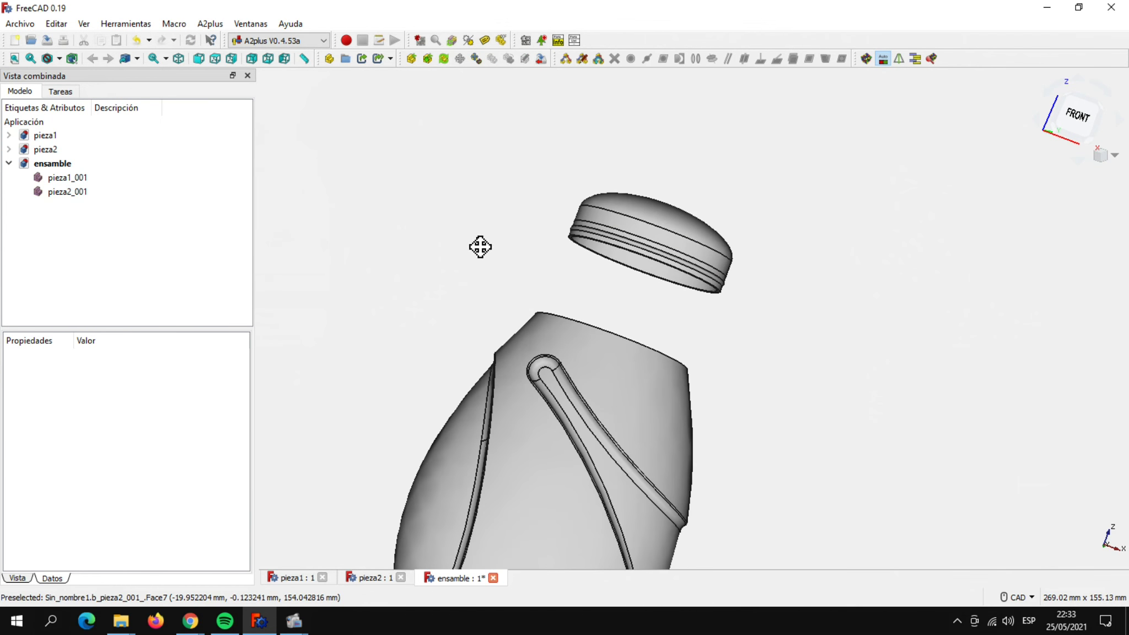
{"action": "scroll", "coordinate": [547, 253], "scroll_direction": "up", "scroll_amount": 2}
{"action": "scroll", "coordinate": [546, 254], "scroll_direction": "up", "scroll_amount": 3}
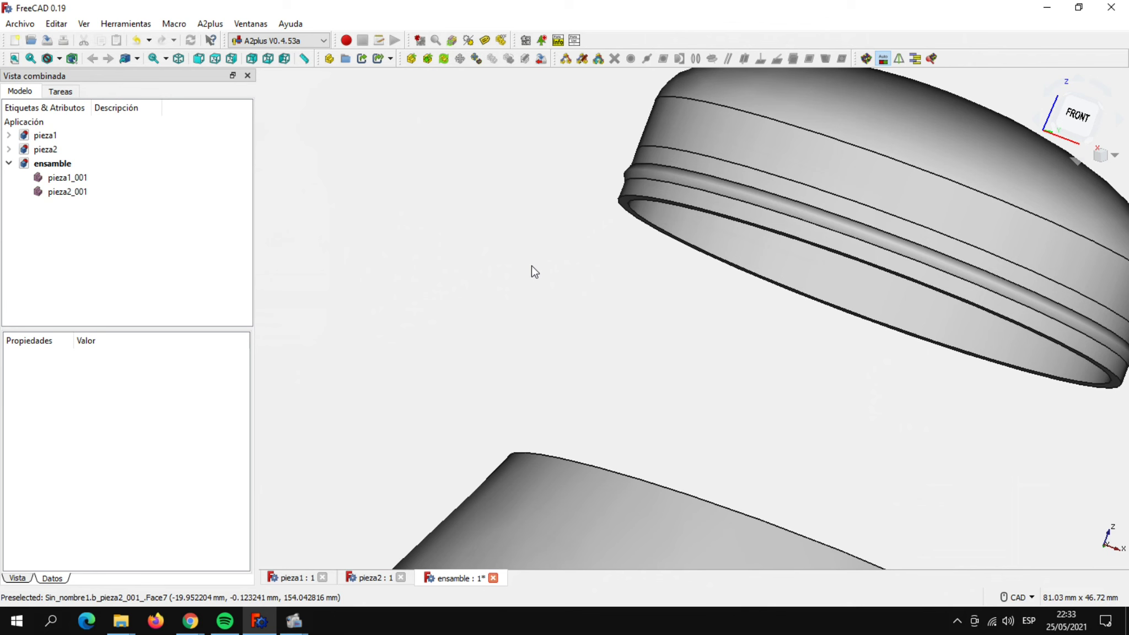
{"action": "middle_click_drag", "start_coordinate": [536, 281], "coordinate": [518, 222]}
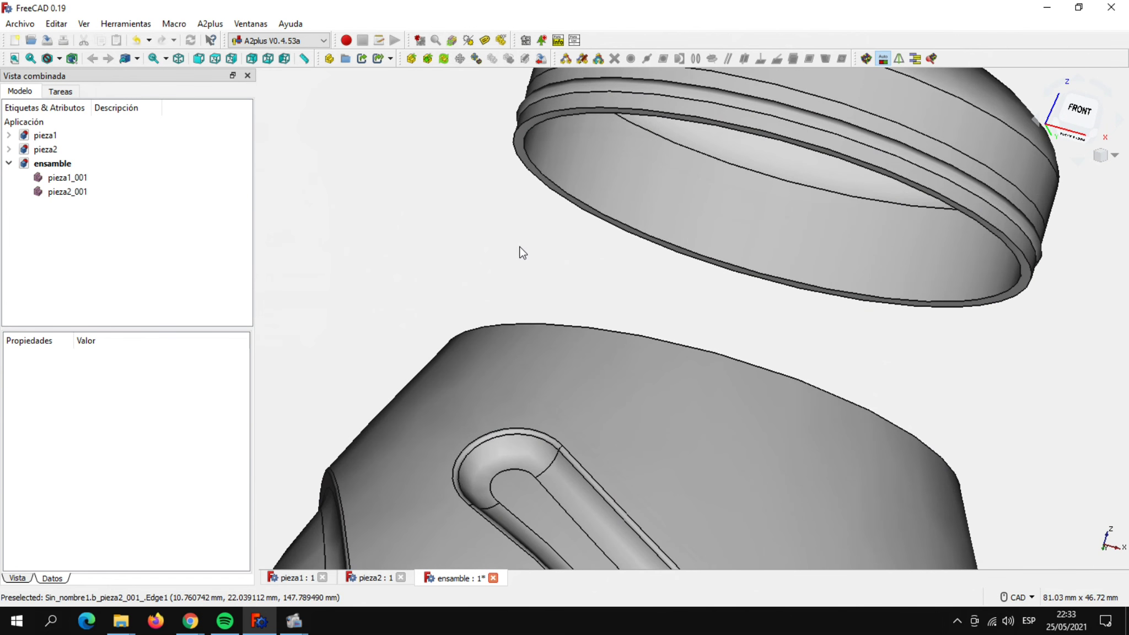
{"action": "left_click", "coordinate": [520, 133]}
{"action": "scroll", "coordinate": [462, 208], "scroll_direction": "down", "scroll_amount": 3}
{"action": "mouse_move", "coordinate": [400, 183]}
{"action": "middle_mouse_down"}
{"action": "mouse_move", "coordinate": [416, 231]}
{"action": "mouse_move", "coordinate": [466, 277]}
{"action": "mouse_move", "coordinate": [675, 161]}
{"action": "mouse_move", "coordinate": [861, 342]}
{"action": "middle_mouse_up"}
{"action": "scroll", "coordinate": [727, 204], "scroll_direction": "up", "scroll_amount": 2}
{"action": "scroll", "coordinate": [730, 203], "scroll_direction": "up", "scroll_amount": 1}
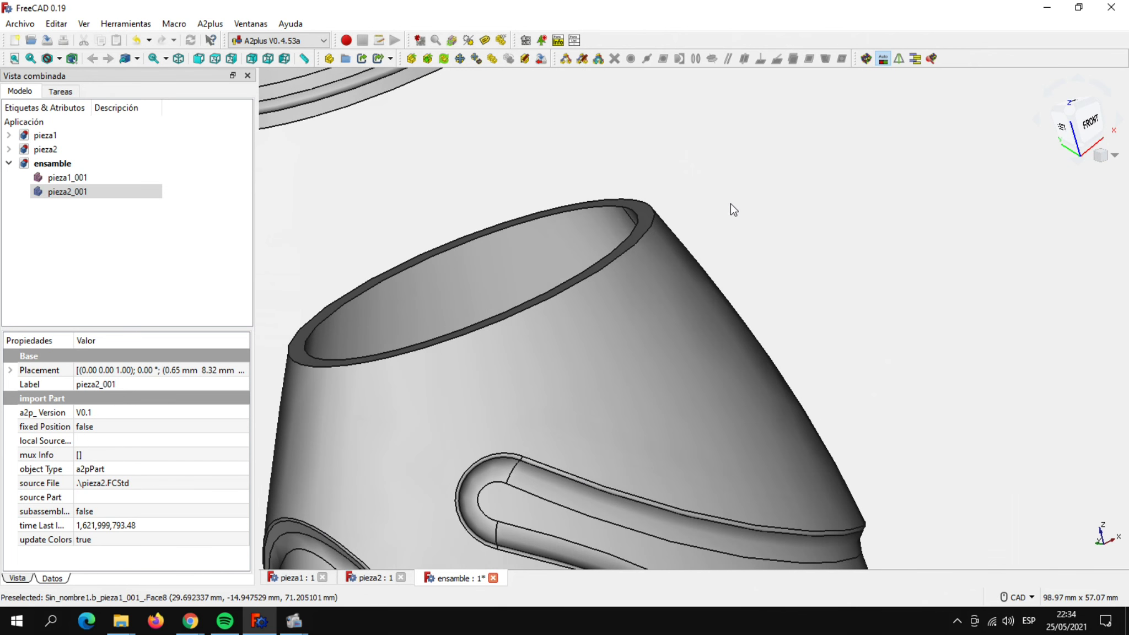
Make the cap face plane-coincident with the neck's rim face.
{"action": "left_click", "coordinate": [643, 212], "text": "ctrl"}
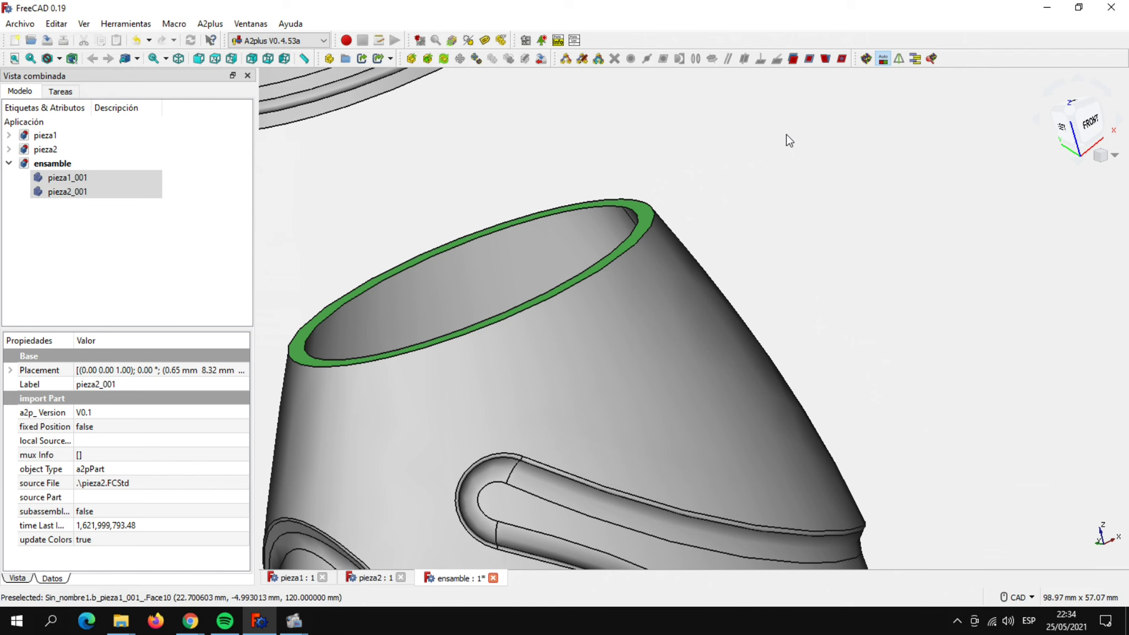
{"action": "left_click", "coordinate": [808, 58]}
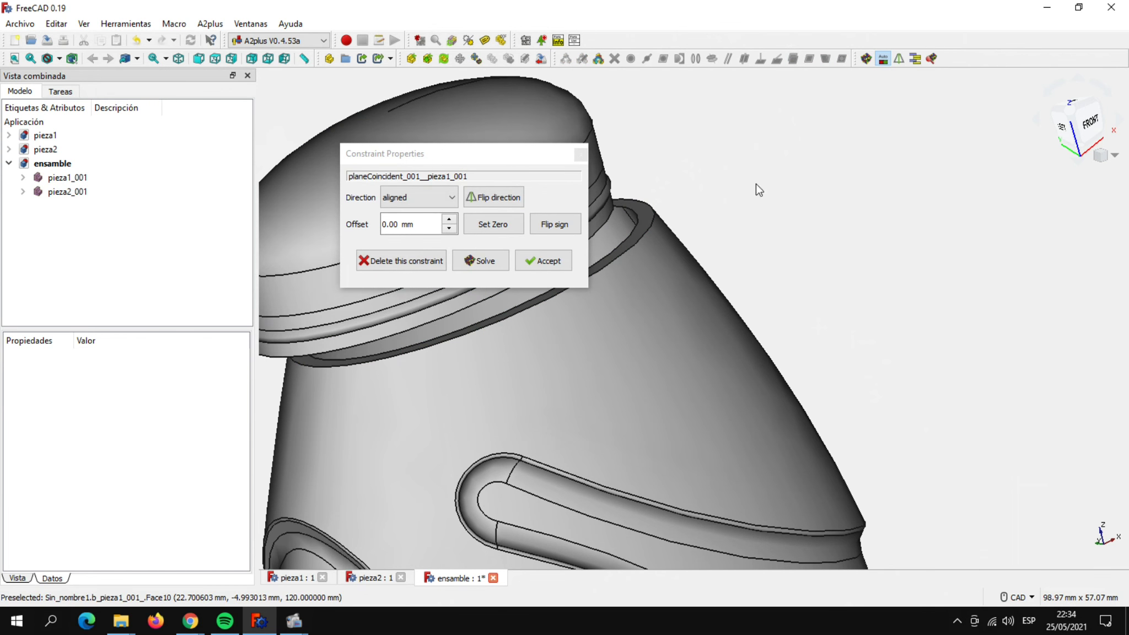
{"action": "left_click", "coordinate": [551, 263]}
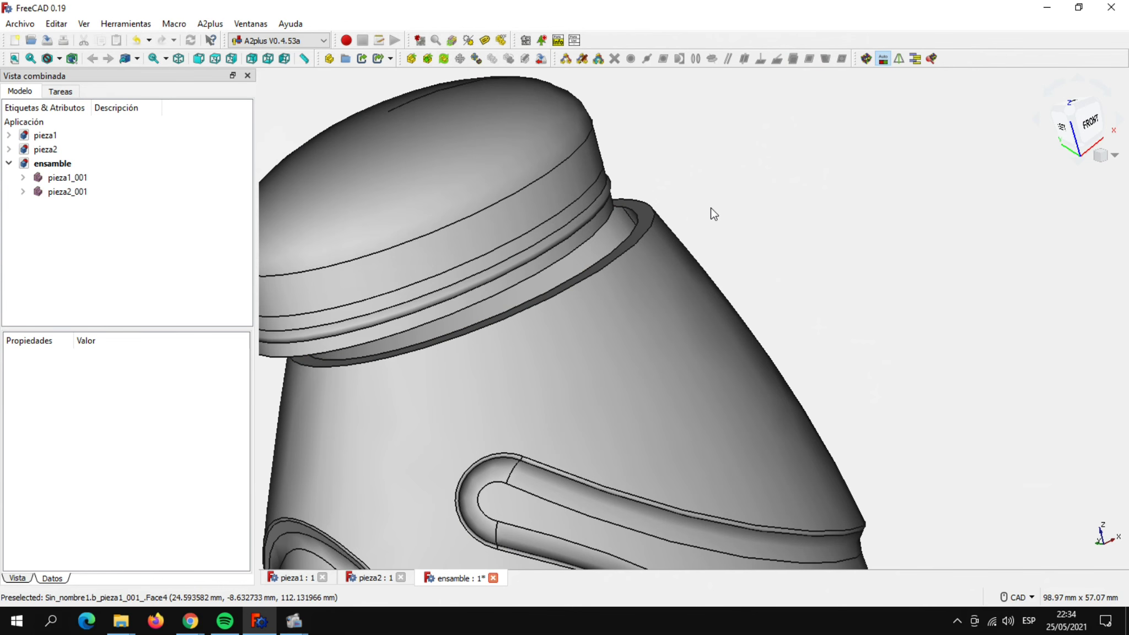
{"action": "scroll", "coordinate": [692, 184], "scroll_direction": "up", "scroll_amount": 2}
{"action": "middle_click_drag", "start_coordinate": [693, 181], "coordinate": [767, 171]}
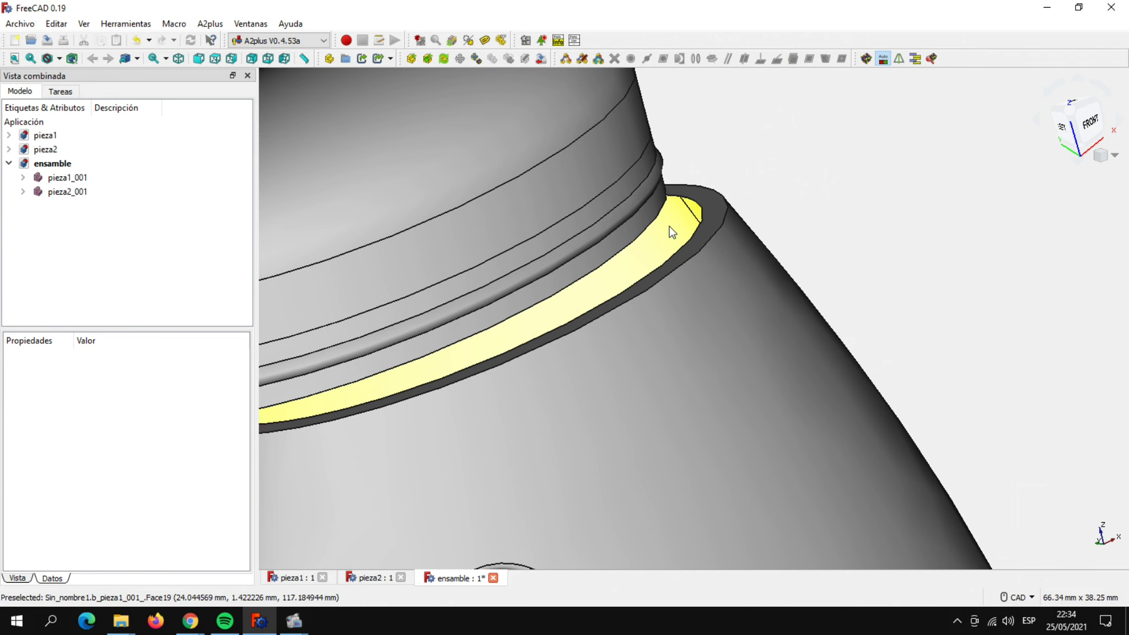
Add a centerOfMass constraint between the cap and neck rim edges, then view the whole bottle.
{"action": "left_click", "coordinate": [645, 230]}
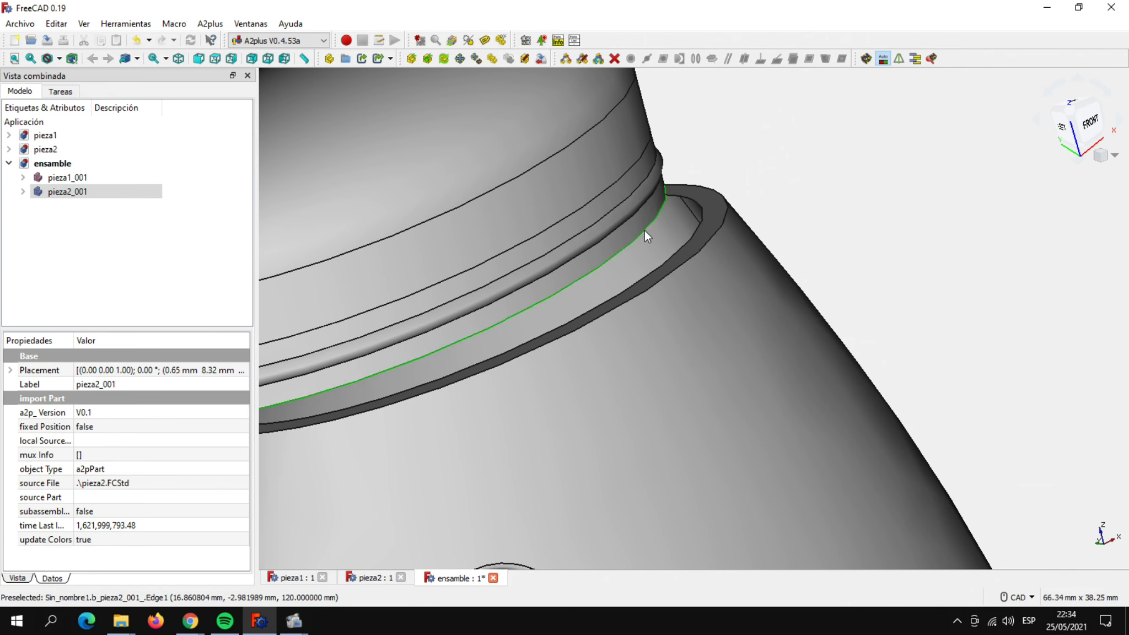
{"action": "left_click", "coordinate": [700, 184], "text": "ctrl"}
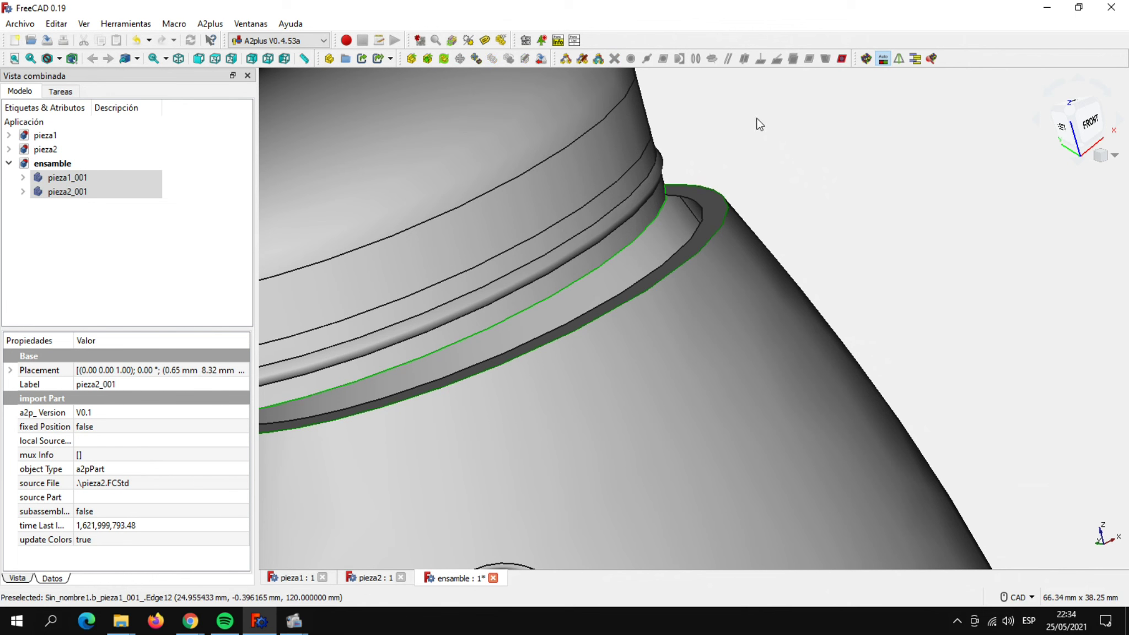
{"action": "left_click", "coordinate": [841, 59]}
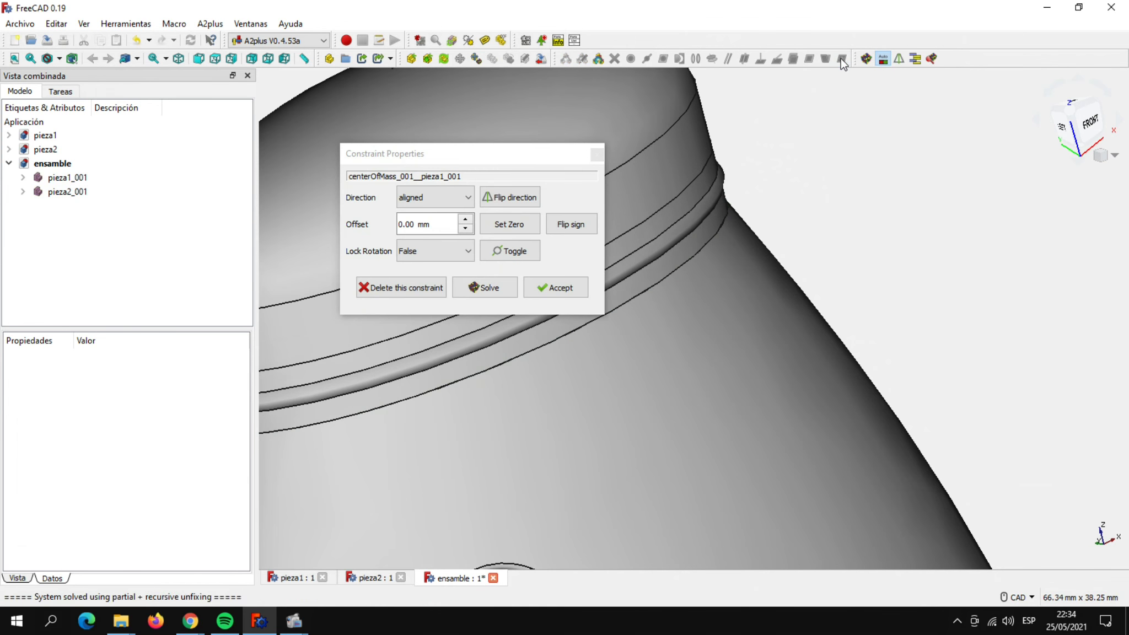
{"action": "left_click", "coordinate": [570, 299]}
{"action": "scroll", "coordinate": [866, 230], "scroll_direction": "down", "scroll_amount": 1}
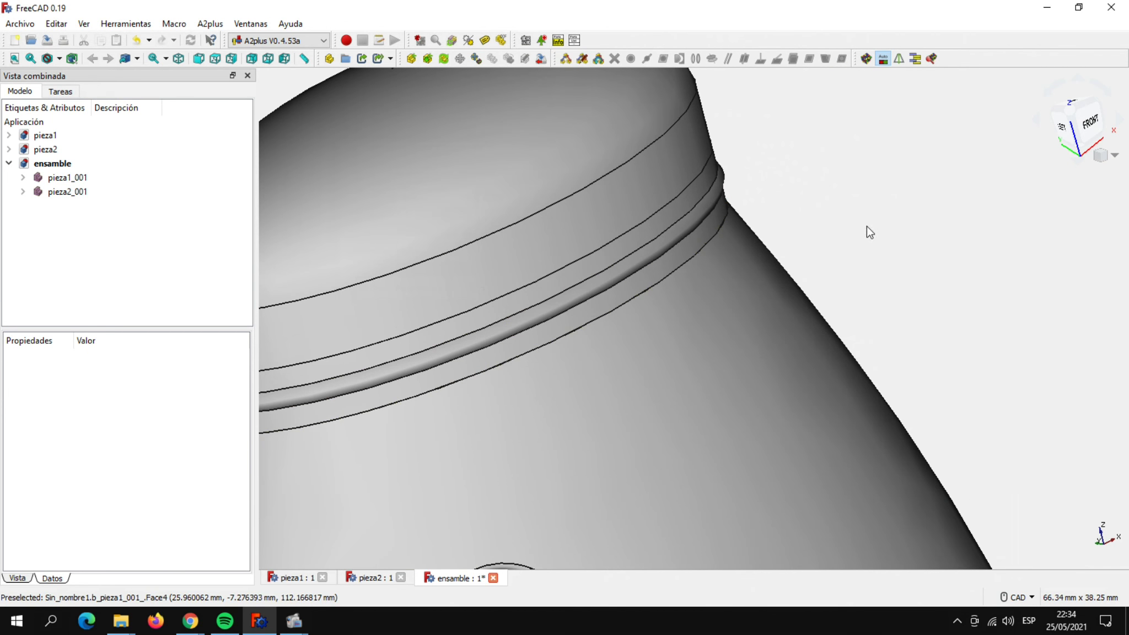
{"action": "scroll", "coordinate": [866, 229], "scroll_direction": "down", "scroll_amount": 4}
{"action": "mouse_move", "coordinate": [403, 401]}
{"action": "middle_mouse_down"}
{"action": "mouse_move", "coordinate": [370, 429]}
{"action": "mouse_move", "coordinate": [413, 244]}
{"action": "middle_mouse_up"}
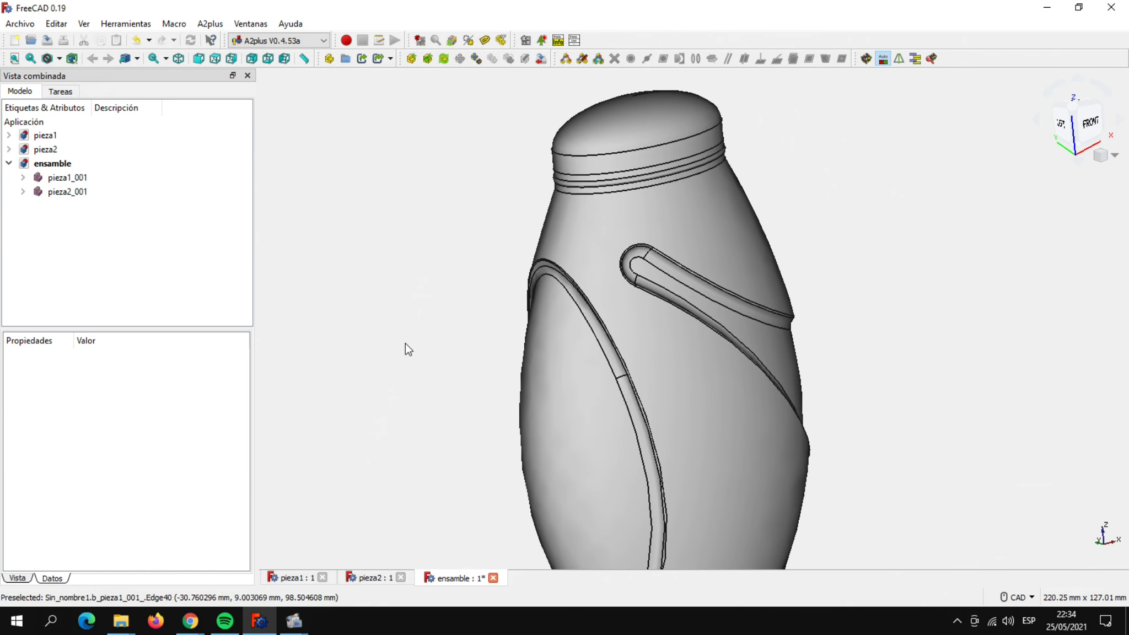
{"action": "scroll", "coordinate": [404, 343], "scroll_direction": "down", "scroll_amount": 2}
{"action": "mouse_move", "coordinate": [380, 422]}
{"action": "middle_mouse_down"}
{"action": "mouse_move", "coordinate": [403, 375]}
{"action": "mouse_move", "coordinate": [462, 375]}
{"action": "mouse_move", "coordinate": [452, 377]}
{"action": "middle_mouse_up"}
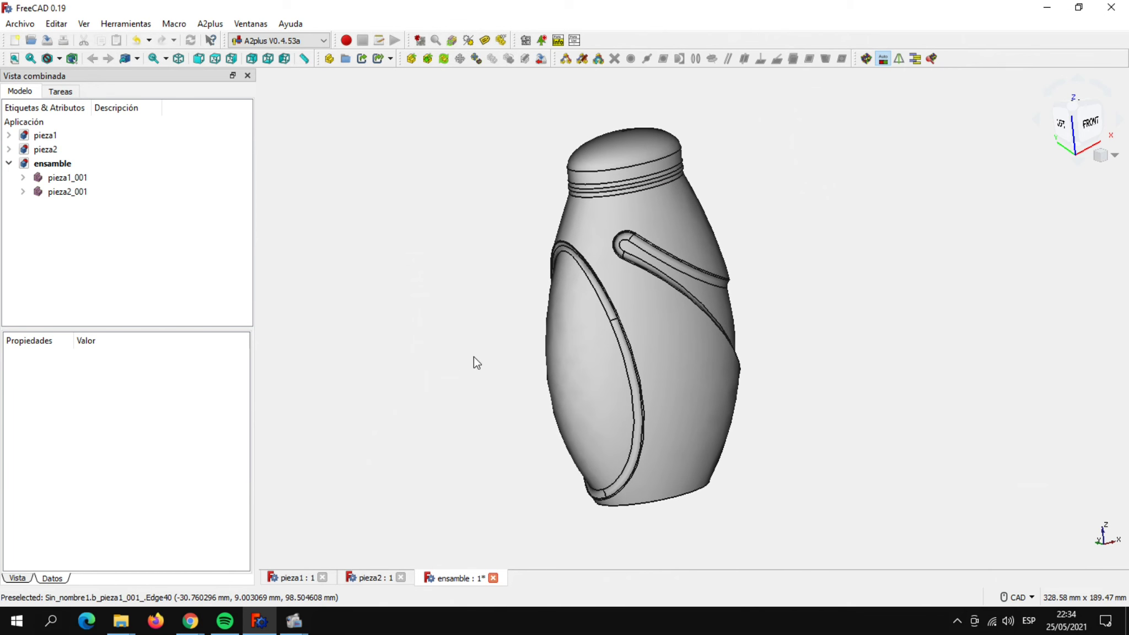
Set pieza1_001's body colour to the pure red swatch in Apariencia.
{"action": "scroll", "coordinate": [485, 355], "scroll_direction": "up", "scroll_amount": 1}
{"action": "mouse_move", "coordinate": [496, 348]}
{"action": "middle_mouse_down"}
{"action": "mouse_move", "coordinate": [435, 373]}
{"action": "mouse_move", "coordinate": [454, 363]}
{"action": "middle_mouse_up"}
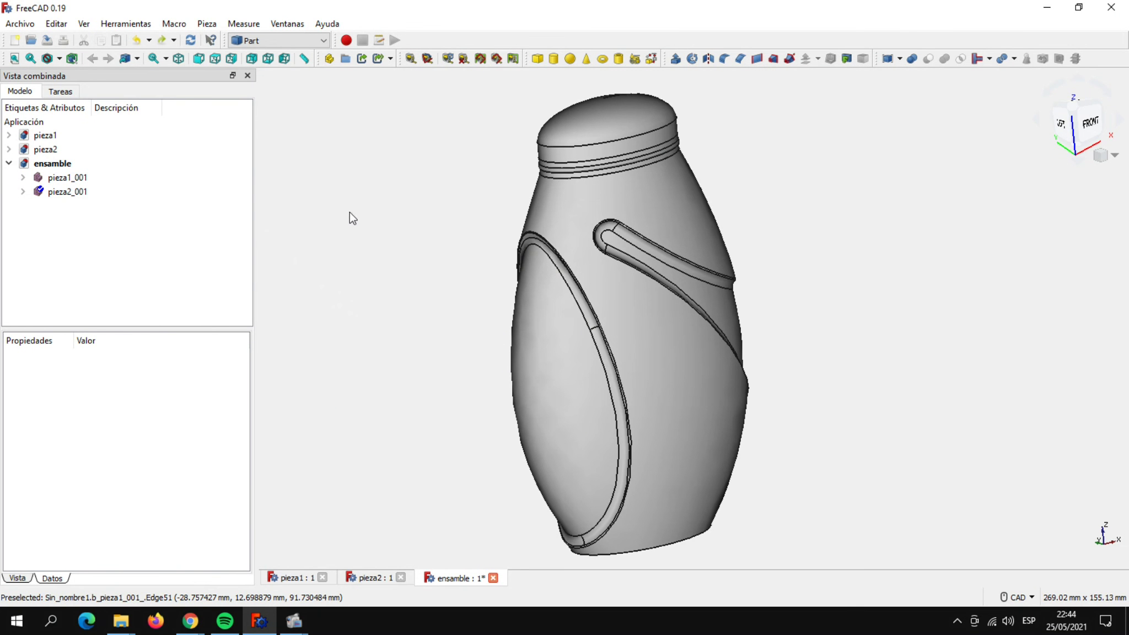
{"action": "right_click", "coordinate": [67, 179]}
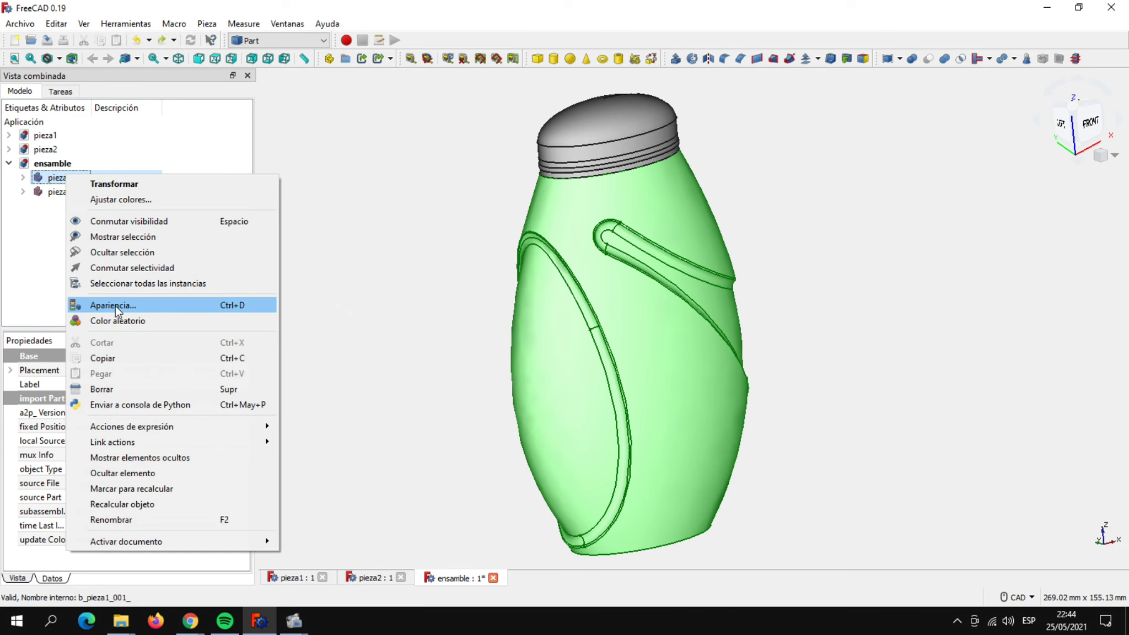
{"action": "left_click", "coordinate": [116, 305]}
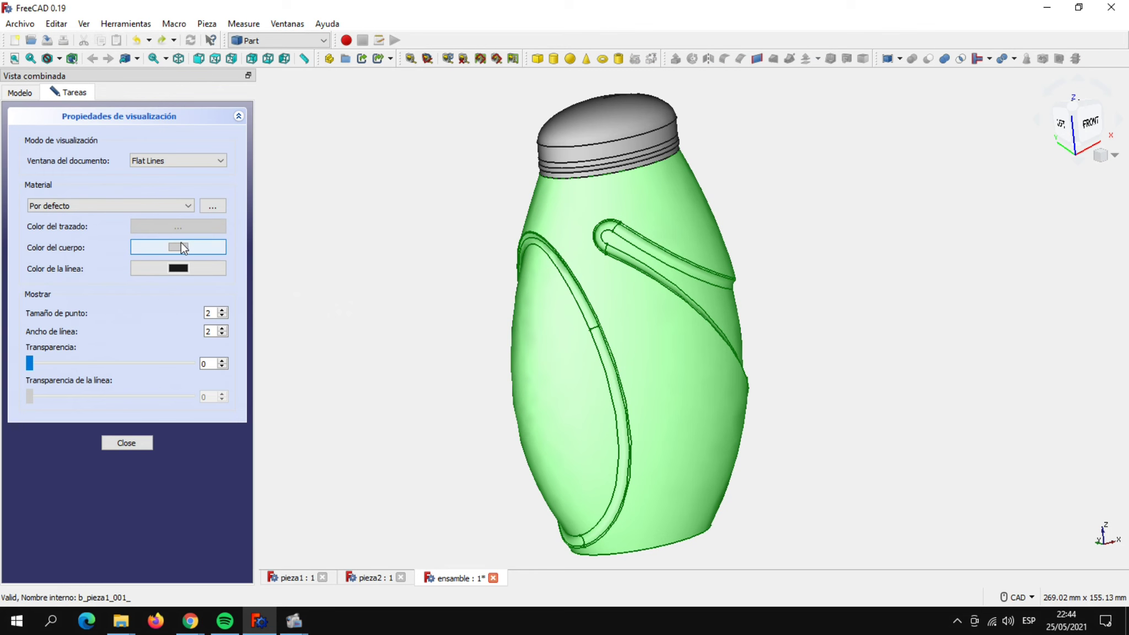
{"action": "left_click", "coordinate": [178, 246]}
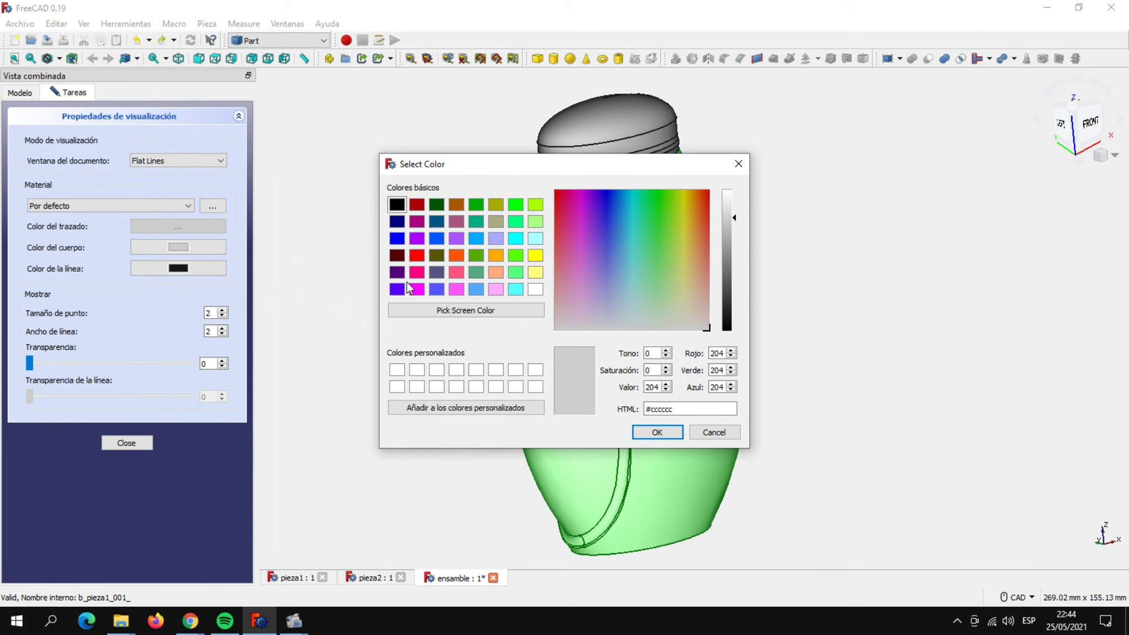
{"action": "left_click", "coordinate": [417, 255]}
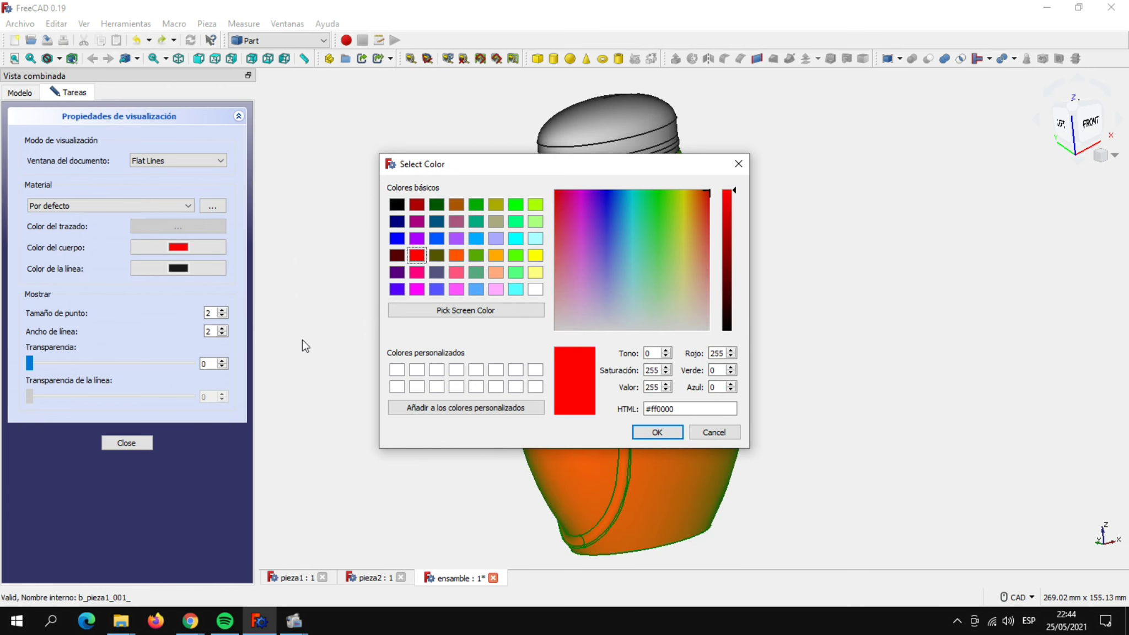
{"action": "left_click", "coordinate": [657, 432]}
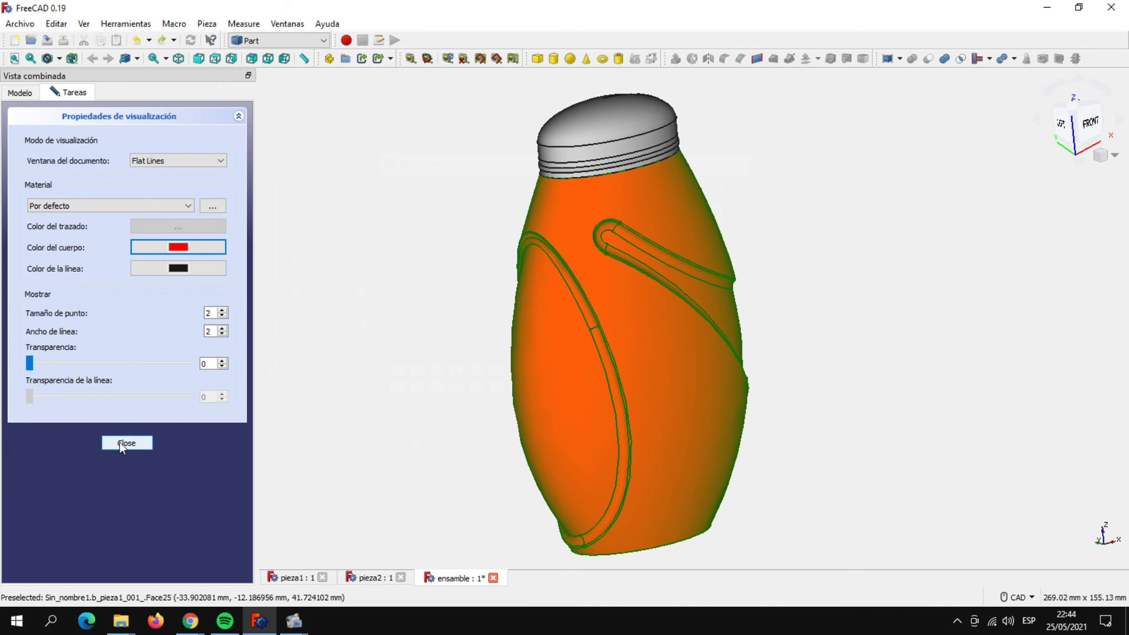
{"action": "left_click", "coordinate": [410, 326]}
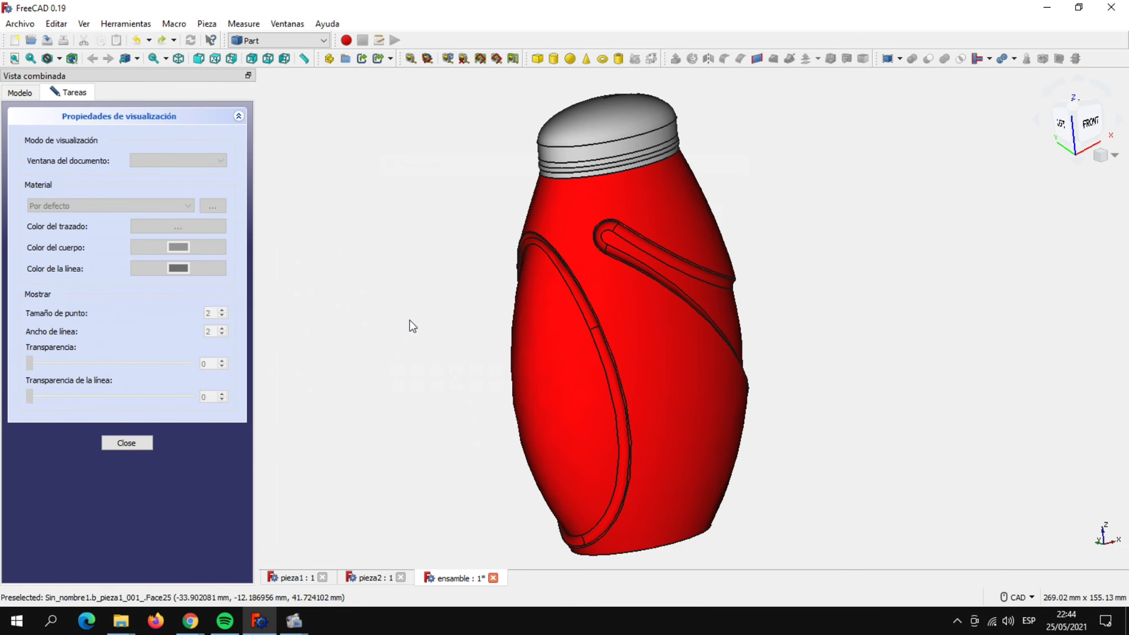
{"action": "key", "text": "Escape"}
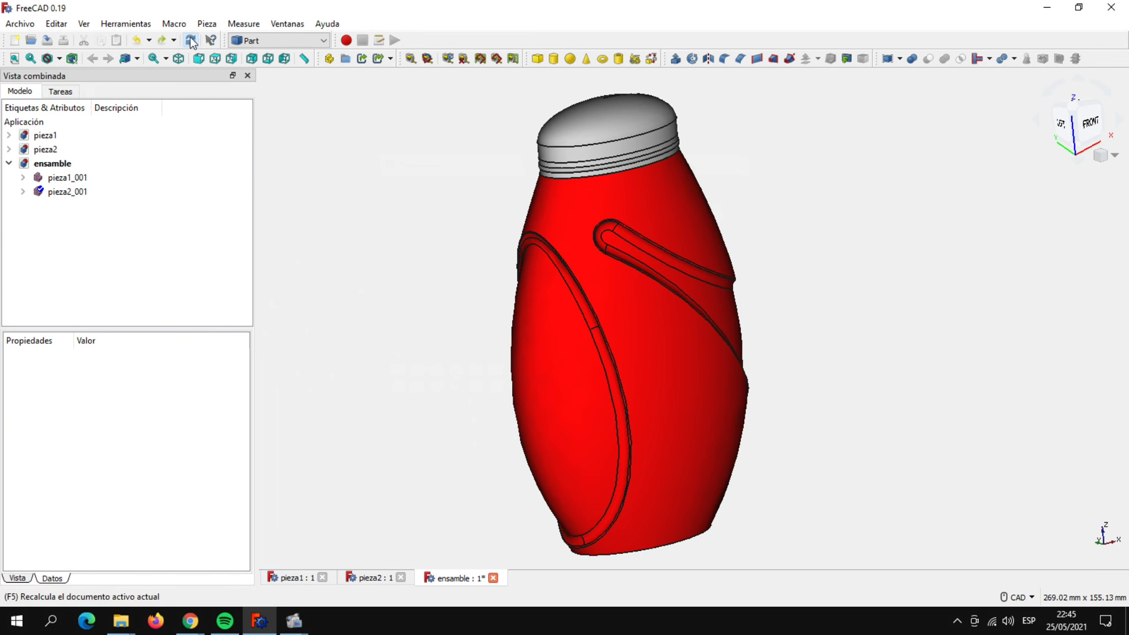
Return to A2plus and set the body colour of pieza1_001 to light grey #cccccc.
{"action": "left_click", "coordinate": [279, 40]}
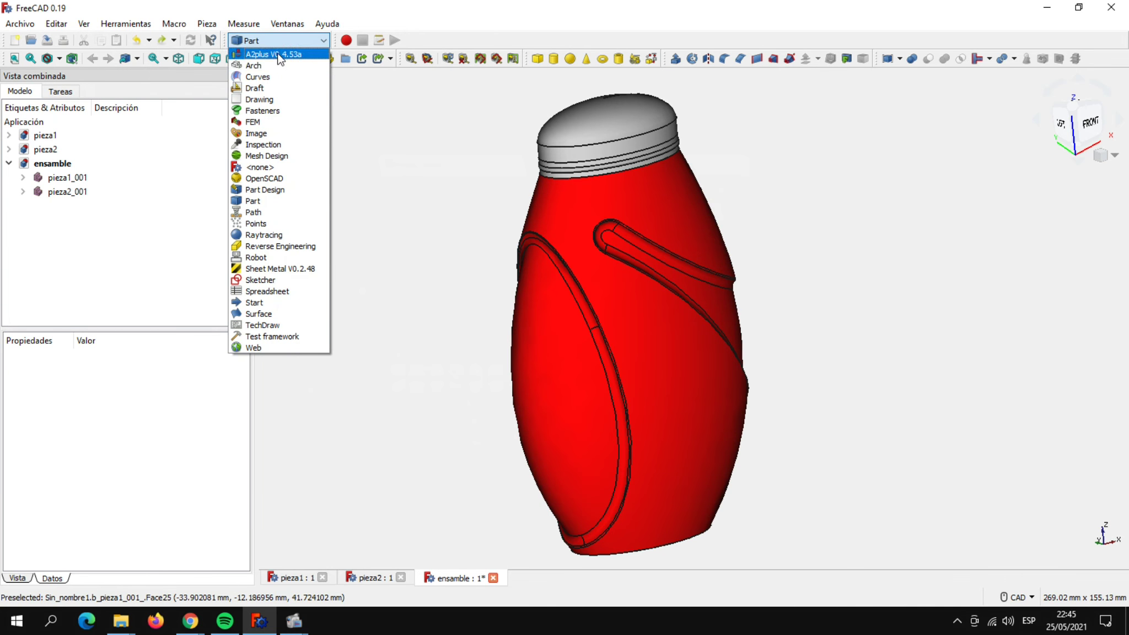
{"action": "left_click", "coordinate": [262, 50]}
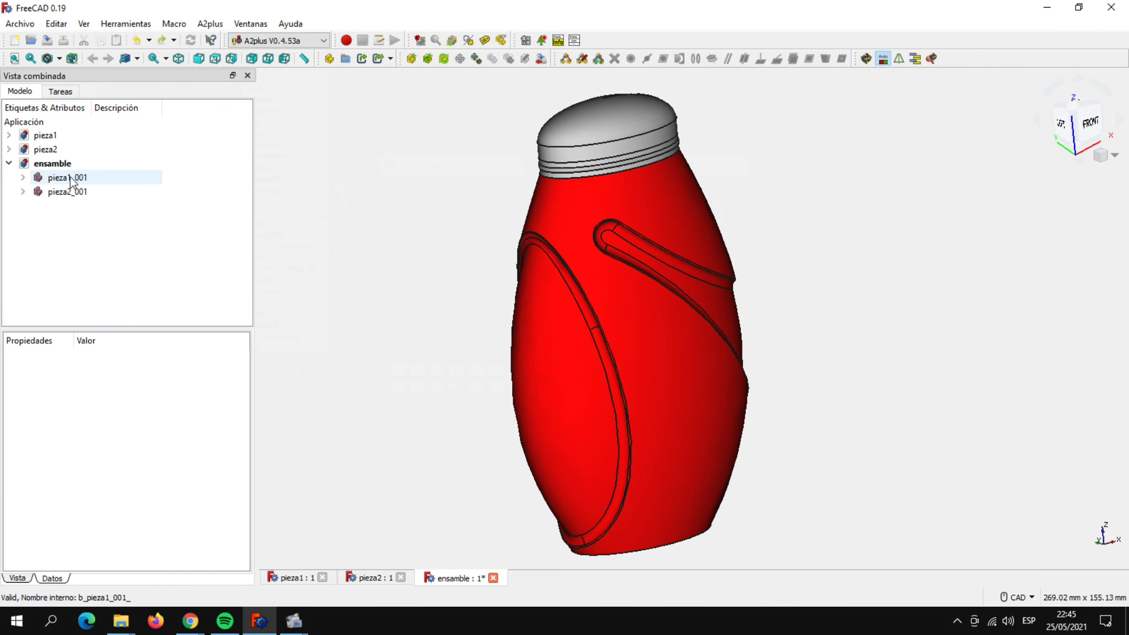
{"action": "right_click", "coordinate": [69, 178]}
{"action": "left_click", "coordinate": [102, 309]}
{"action": "left_click", "coordinate": [175, 244]}
{"action": "left_click_drag", "start_coordinate": [651, 410], "coordinate": [724, 409]}
{"action": "type", "text": "ccc"}
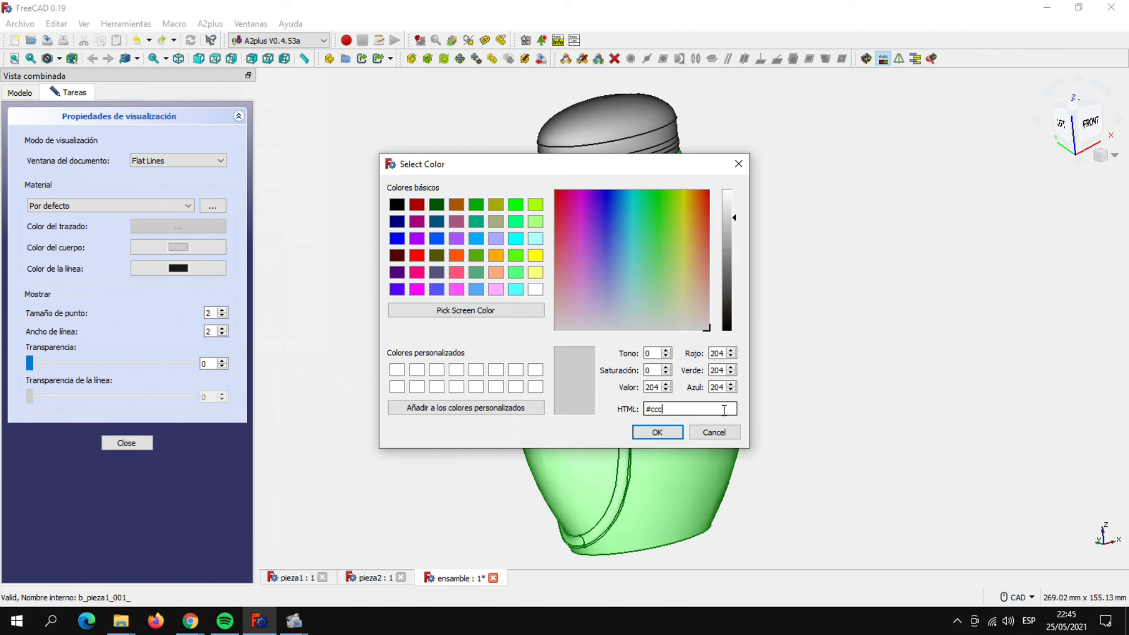
{"action": "type", "text": "c"}
{"action": "left_click", "coordinate": [657, 432]}
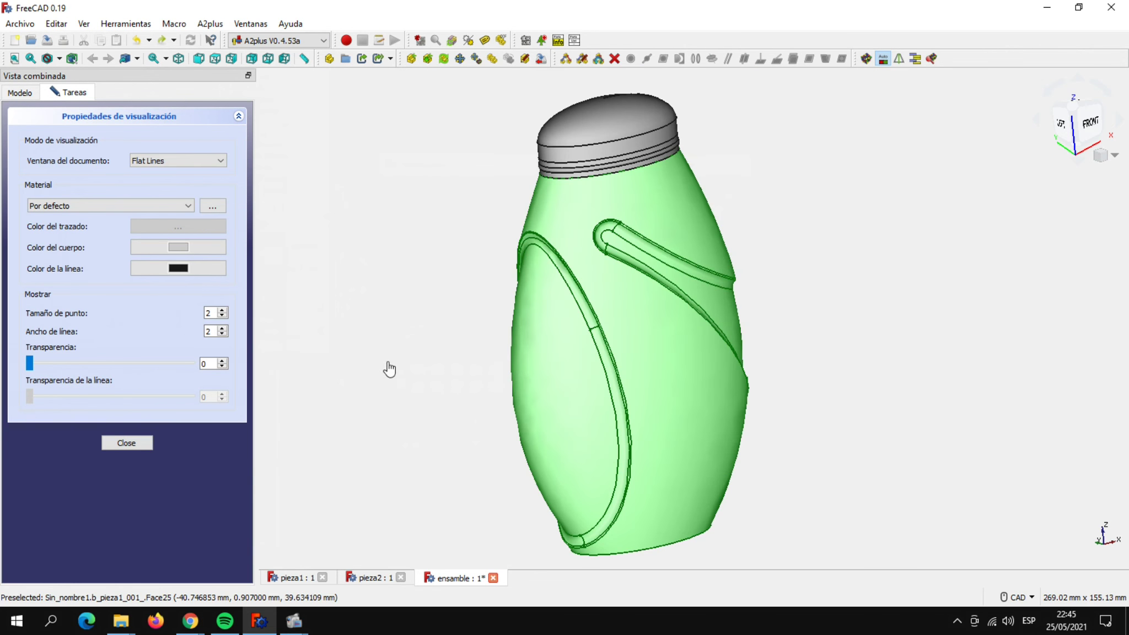
{"action": "left_click", "coordinate": [386, 370]}
{"action": "left_click", "coordinate": [132, 444]}
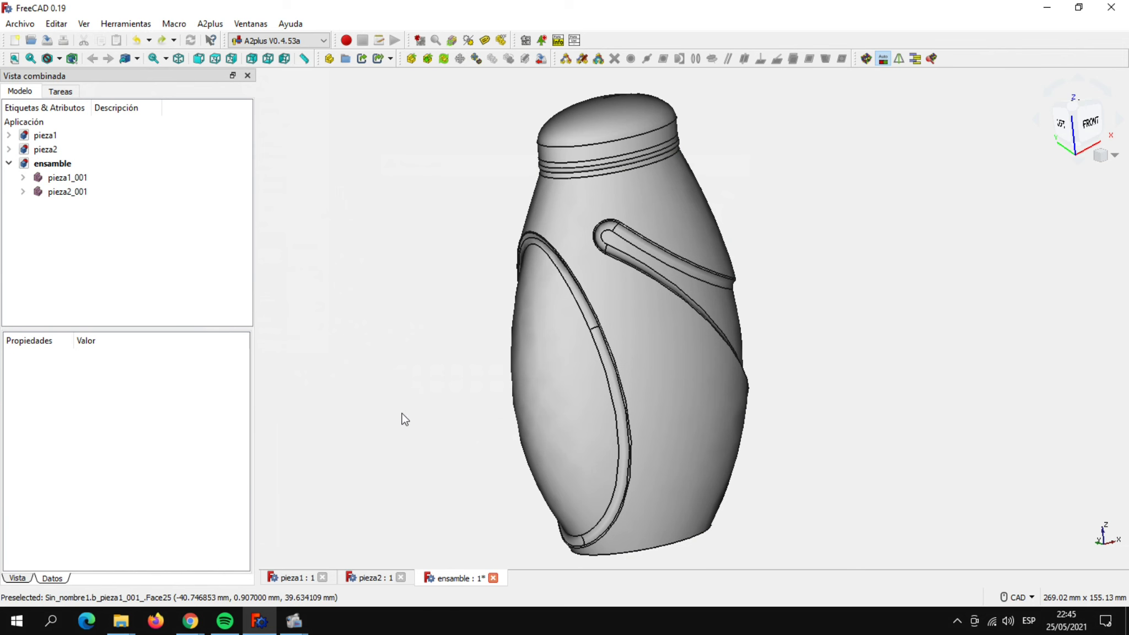
Change pieza1_001's body colour to pure red #ff0000.
{"action": "right_click", "coordinate": [77, 177]}
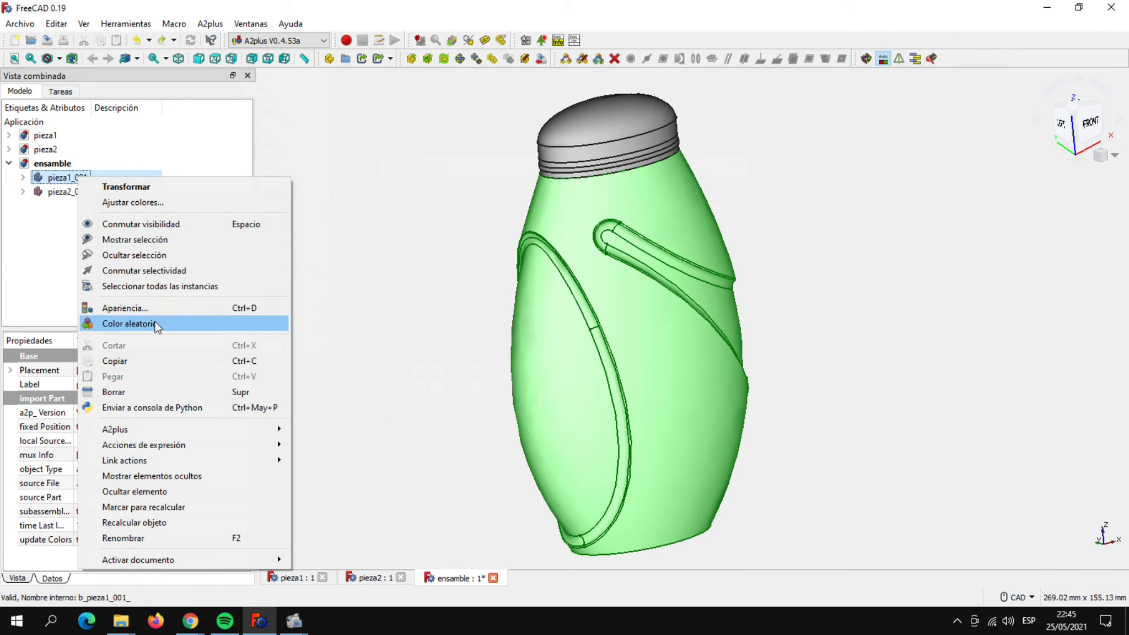
{"action": "left_click", "coordinate": [171, 307]}
{"action": "left_click", "coordinate": [178, 247]}
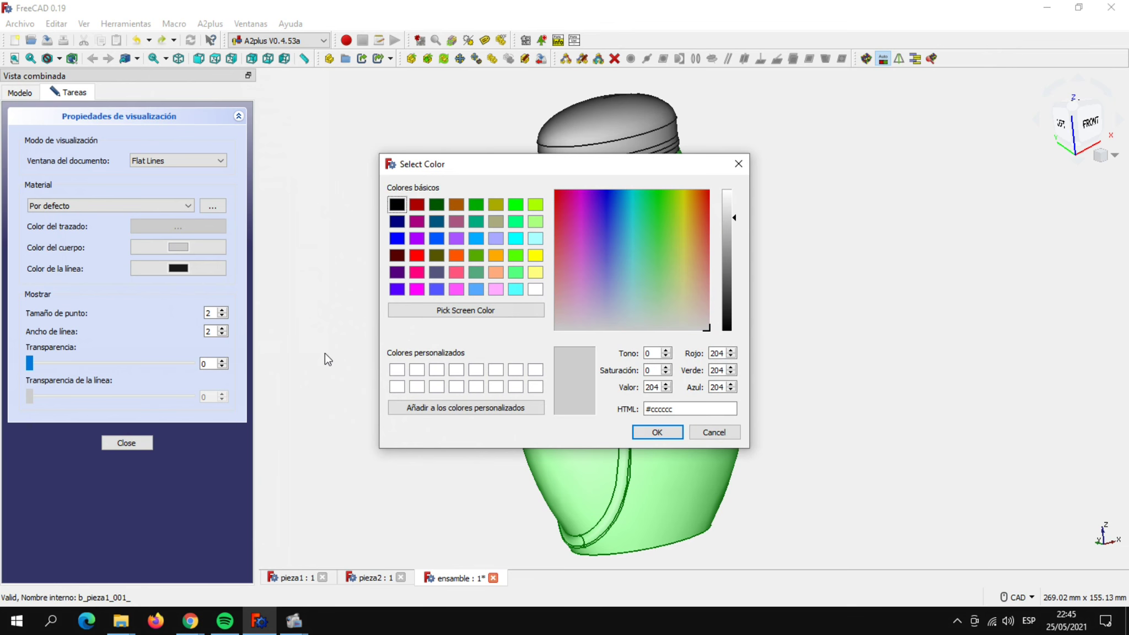
{"action": "left_click", "coordinate": [417, 256]}
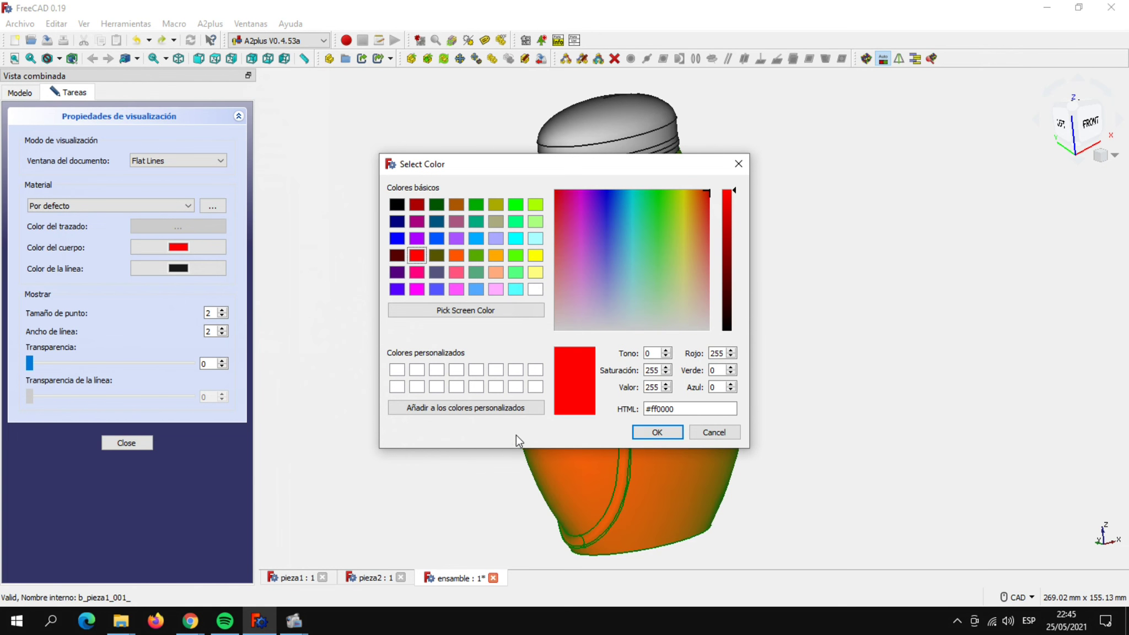
{"action": "left_click", "coordinate": [644, 432]}
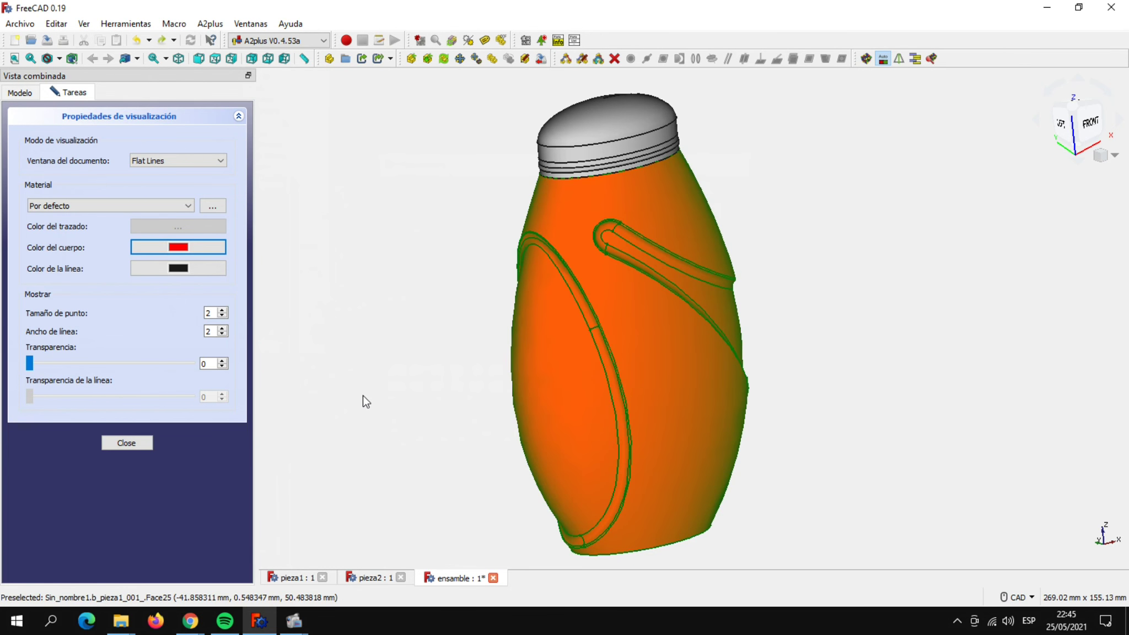
{"action": "left_click", "coordinate": [124, 441]}
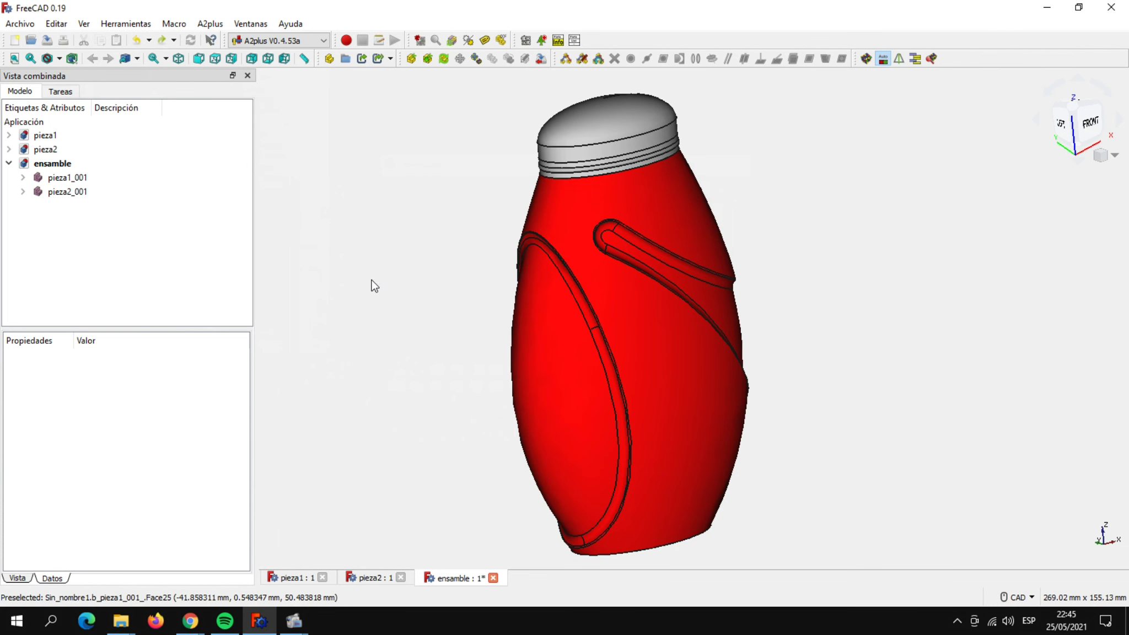
In the Part workbench, colour pieza1_001's large side panel face (face 25) orange-yellow #ffaa00.
{"action": "left_click", "coordinate": [324, 42]}
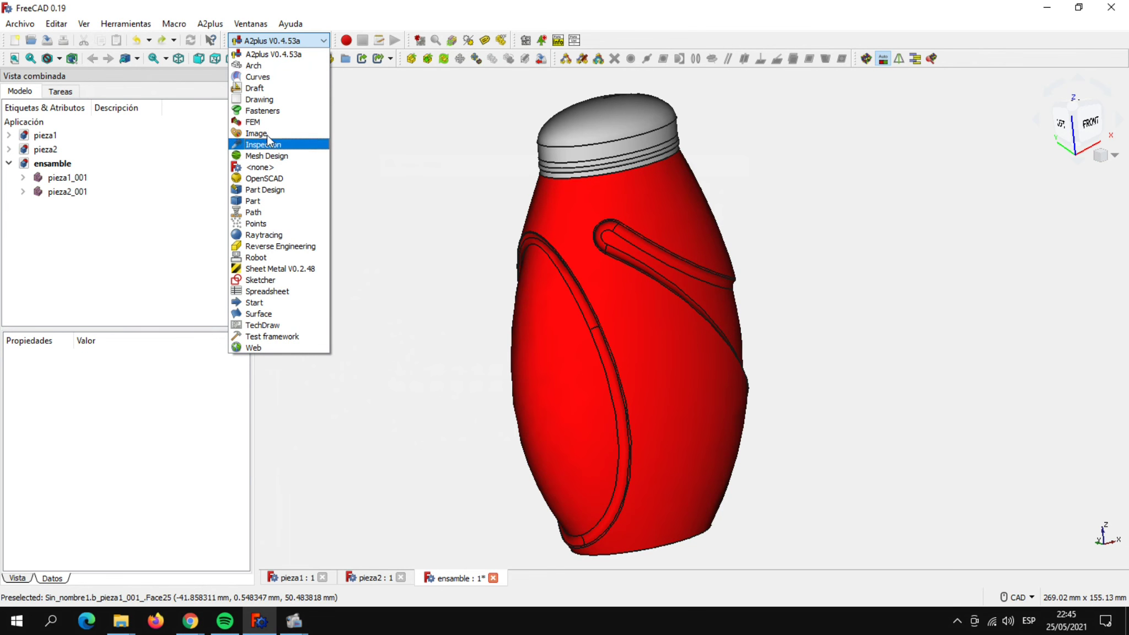
{"action": "left_click", "coordinate": [254, 201]}
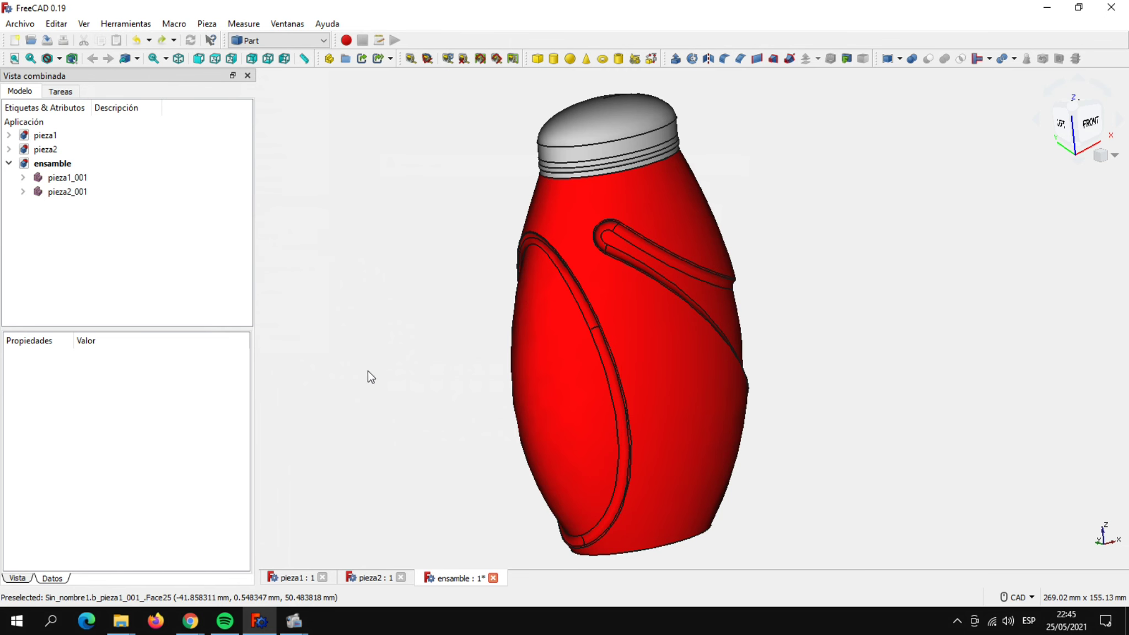
{"action": "left_click", "coordinate": [547, 379]}
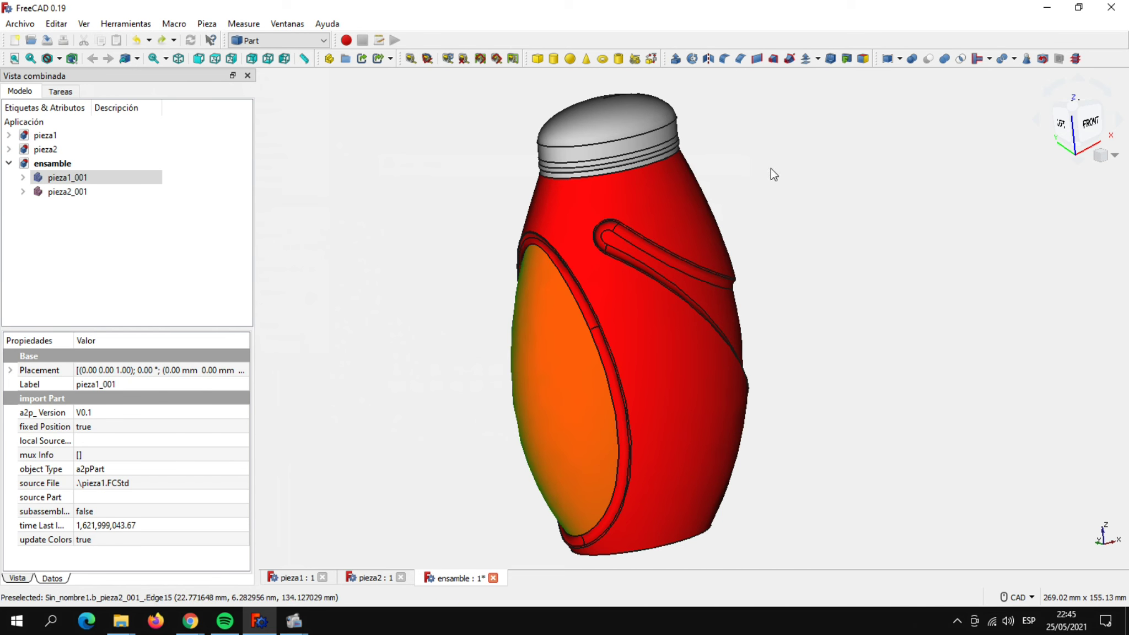
{"action": "left_click", "coordinate": [863, 59]}
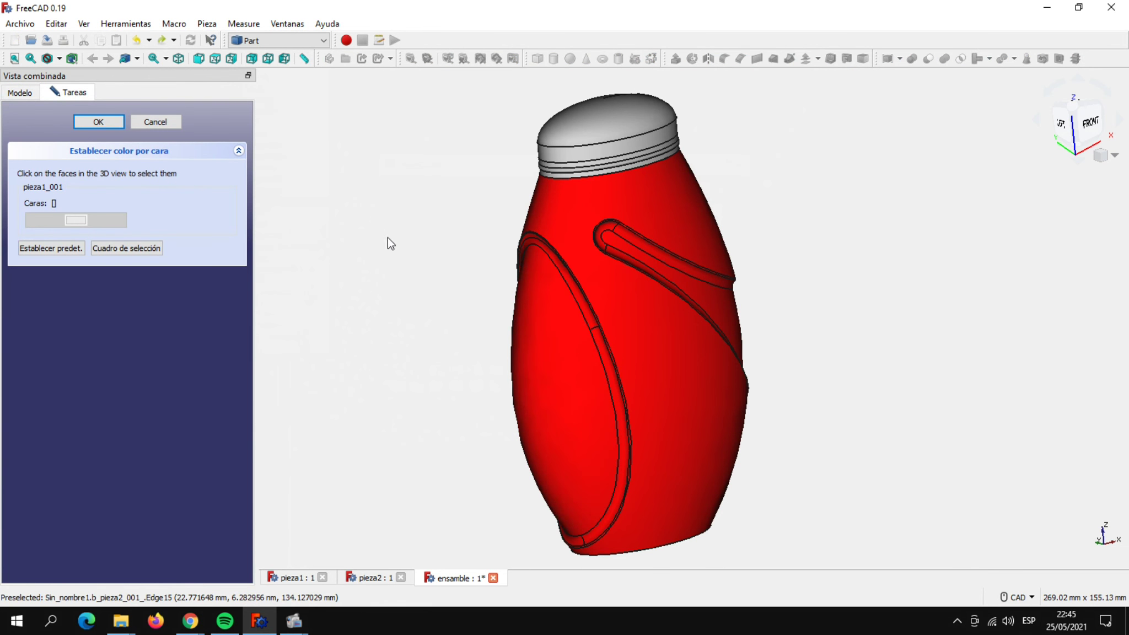
{"action": "left_click", "coordinate": [544, 381]}
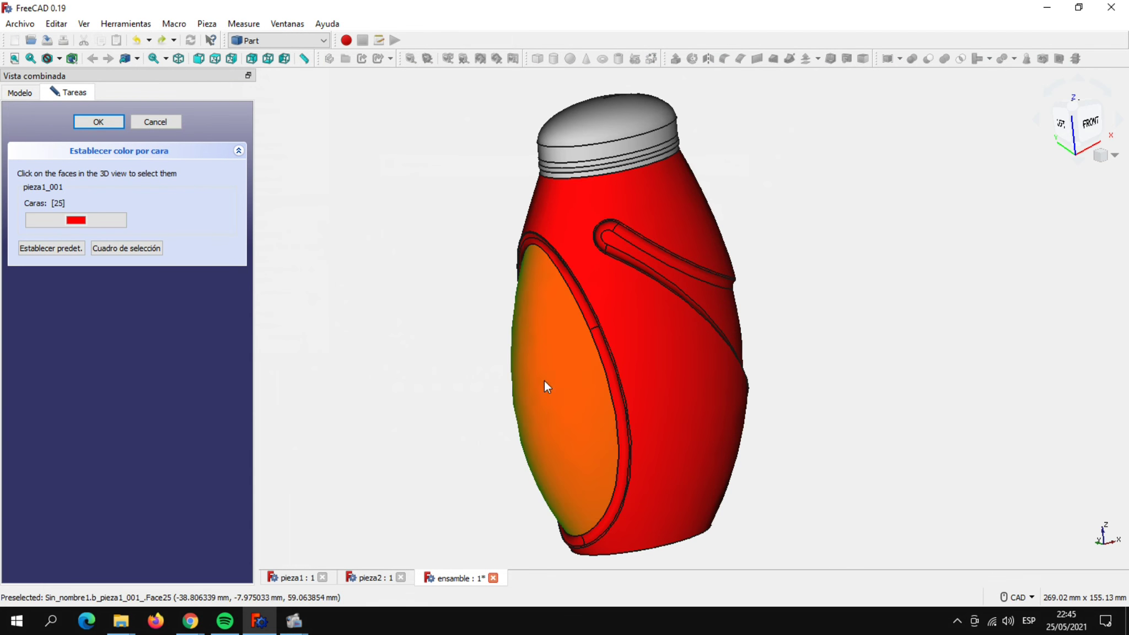
{"action": "left_click", "coordinate": [76, 220]}
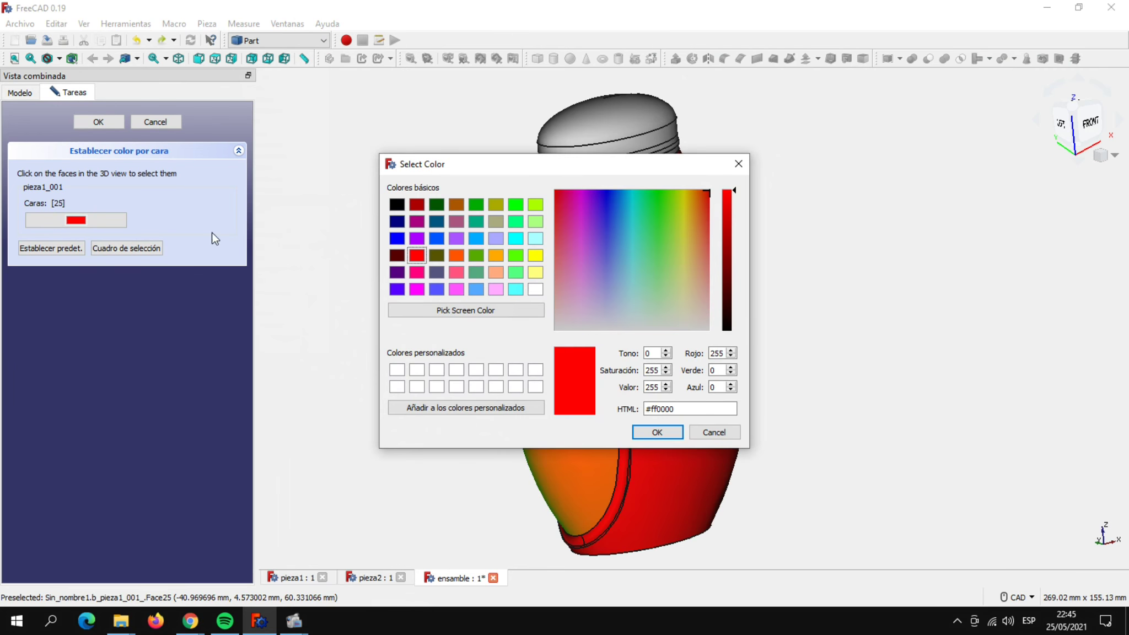
{"action": "left_click", "coordinate": [495, 255]}
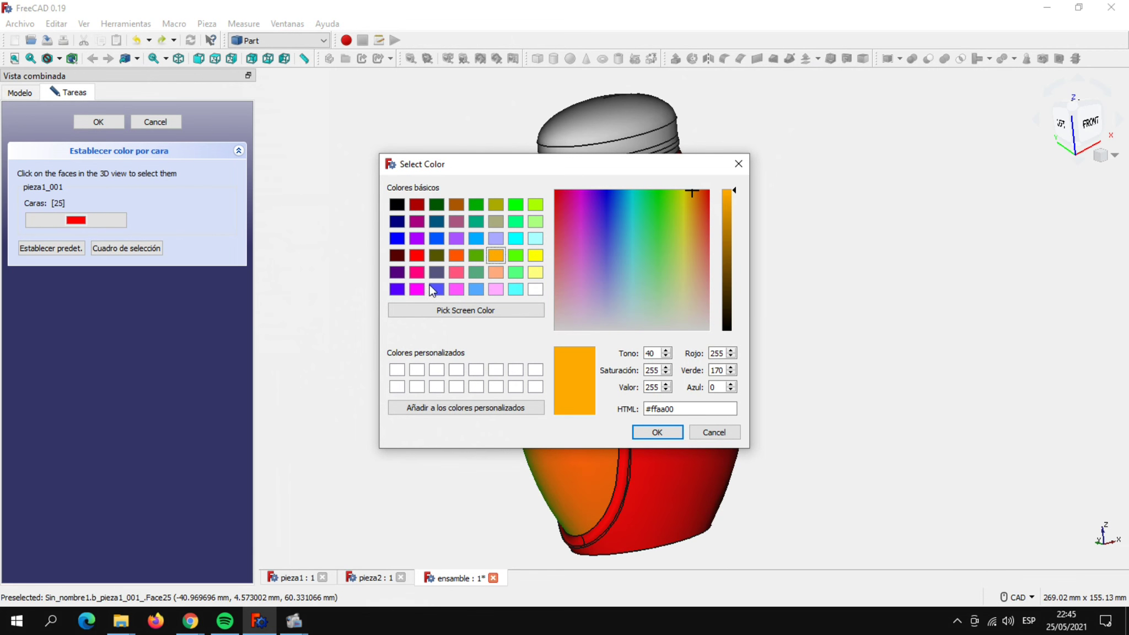
{"action": "left_click", "coordinate": [661, 433]}
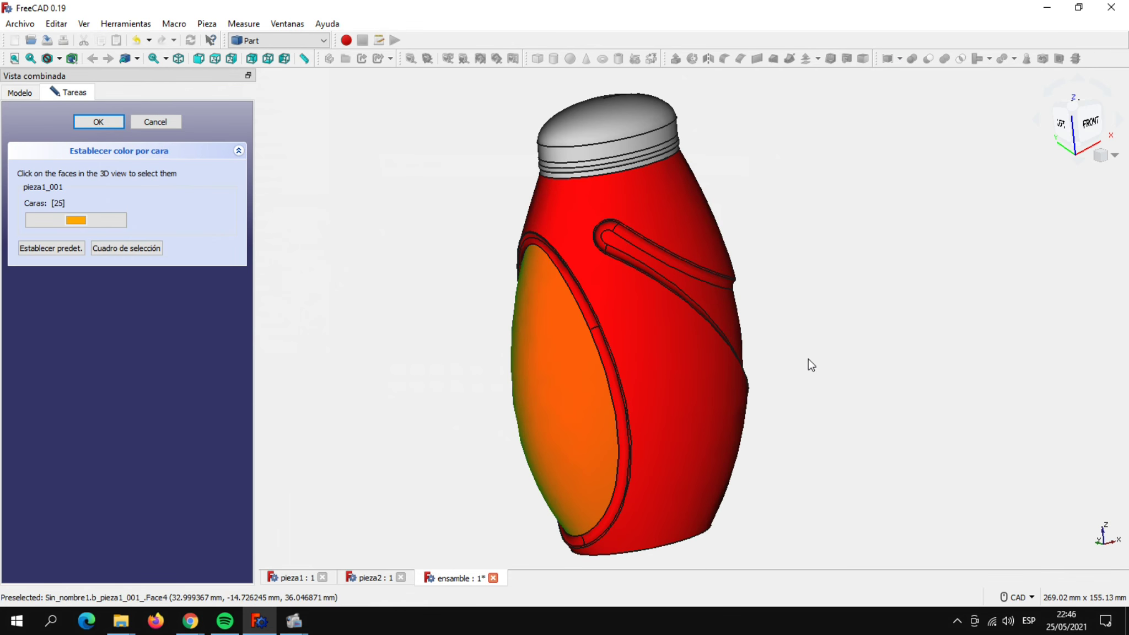
Colour the groove face (face 8) #ffaa00 as well and apply the per-face colours.
{"action": "mouse_move", "coordinate": [838, 358]}
{"action": "middle_mouse_down"}
{"action": "mouse_move", "coordinate": [438, 372]}
{"action": "mouse_move", "coordinate": [337, 332]}
{"action": "middle_mouse_up"}
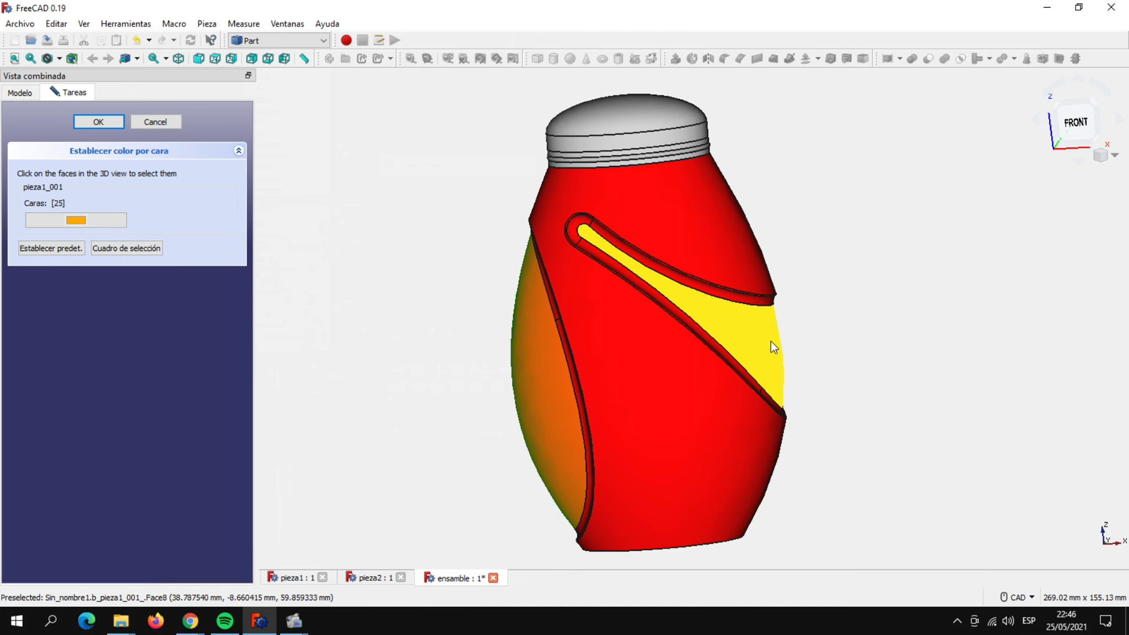
{"action": "left_click", "coordinate": [766, 338]}
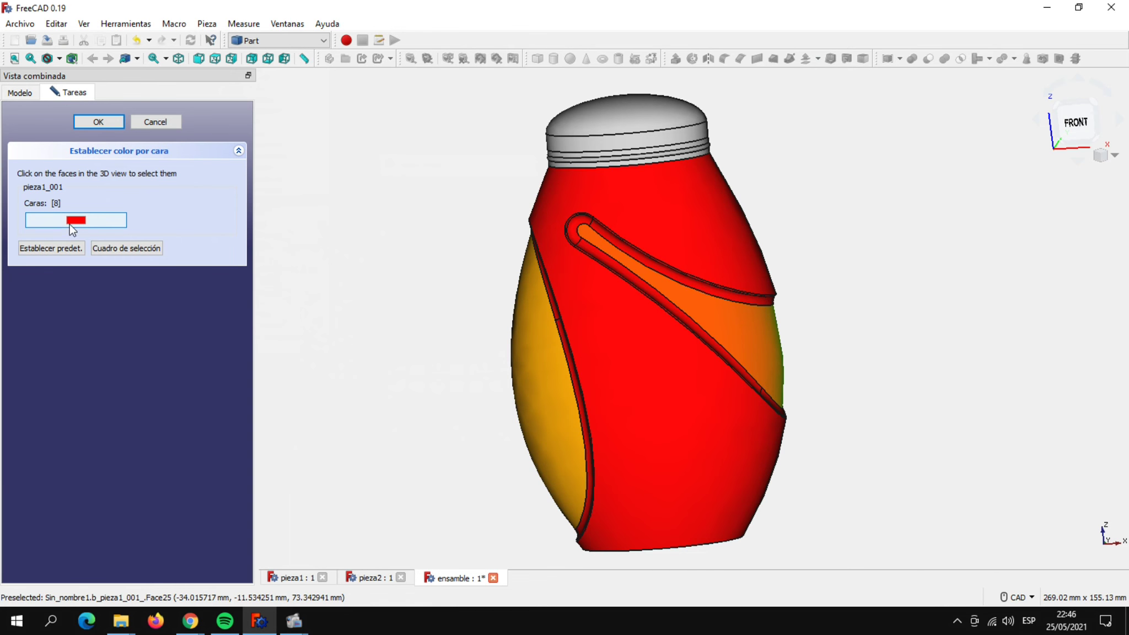
{"action": "left_click", "coordinate": [69, 221]}
{"action": "left_click", "coordinate": [496, 256]}
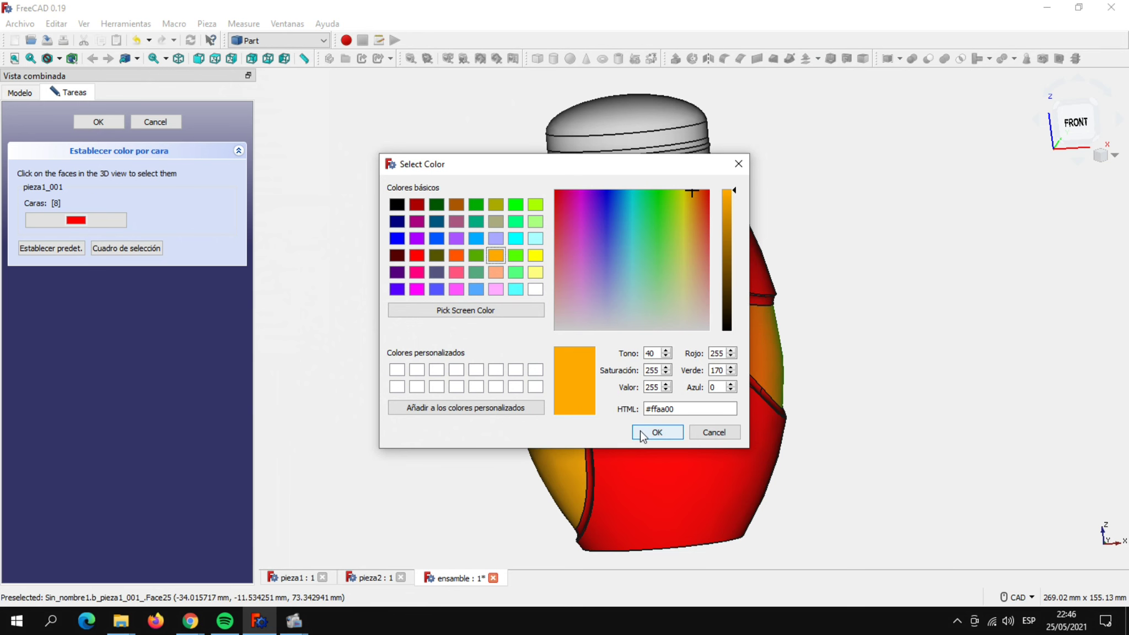
{"action": "left_click", "coordinate": [657, 433]}
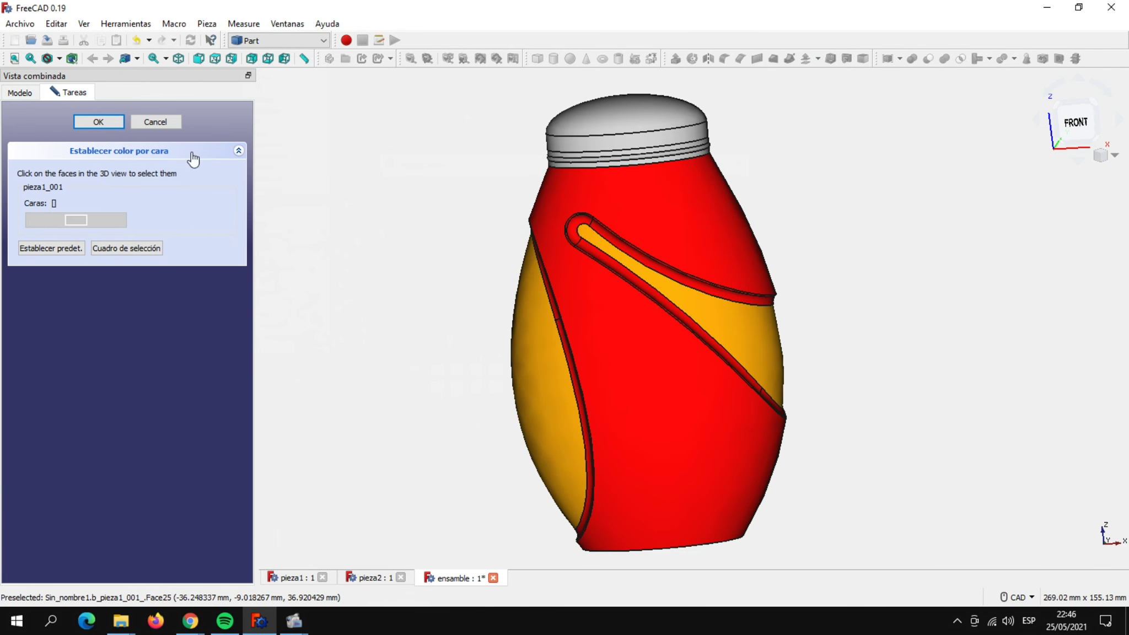
{"action": "left_click", "coordinate": [98, 122]}
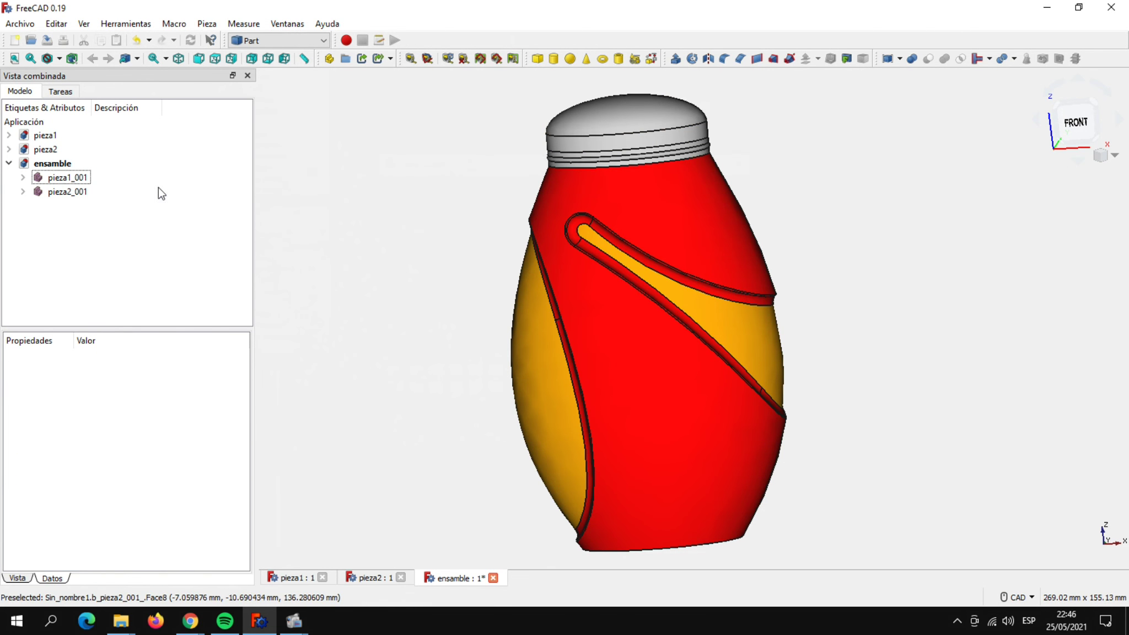
Set the cap pieza2_001's body colour to dark grey #5e5e5e (value about 94), then orbit to review.
{"action": "left_click", "coordinate": [73, 194]}
{"action": "right_click", "coordinate": [71, 192]}
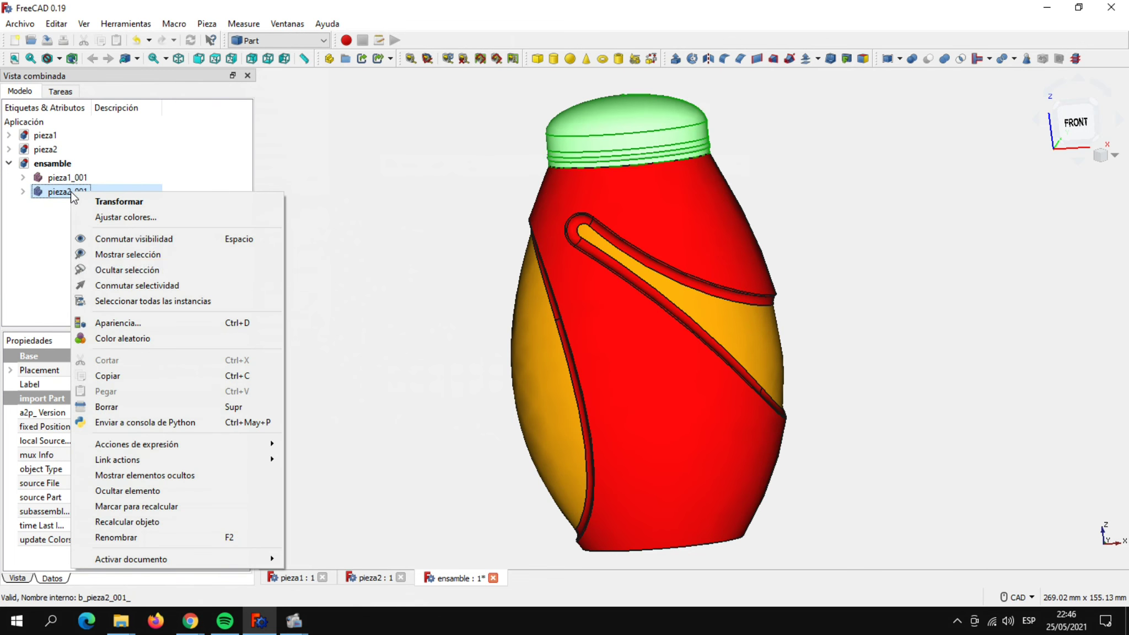
{"action": "left_click", "coordinate": [126, 322]}
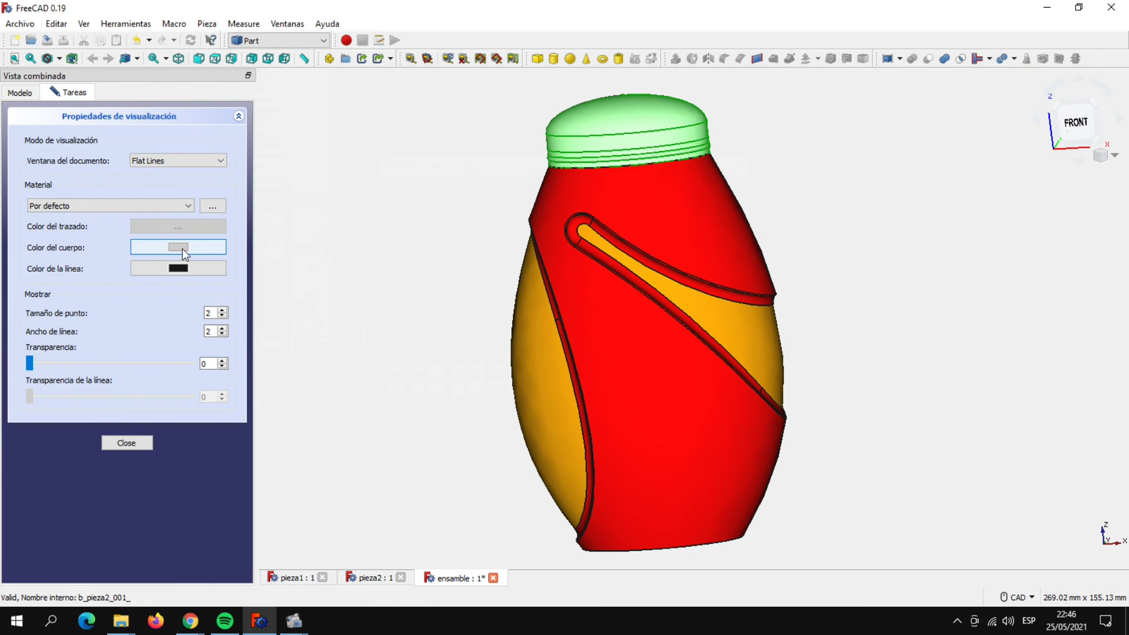
{"action": "left_click", "coordinate": [178, 246]}
{"action": "left_click_drag", "start_coordinate": [736, 216], "coordinate": [730, 280]}
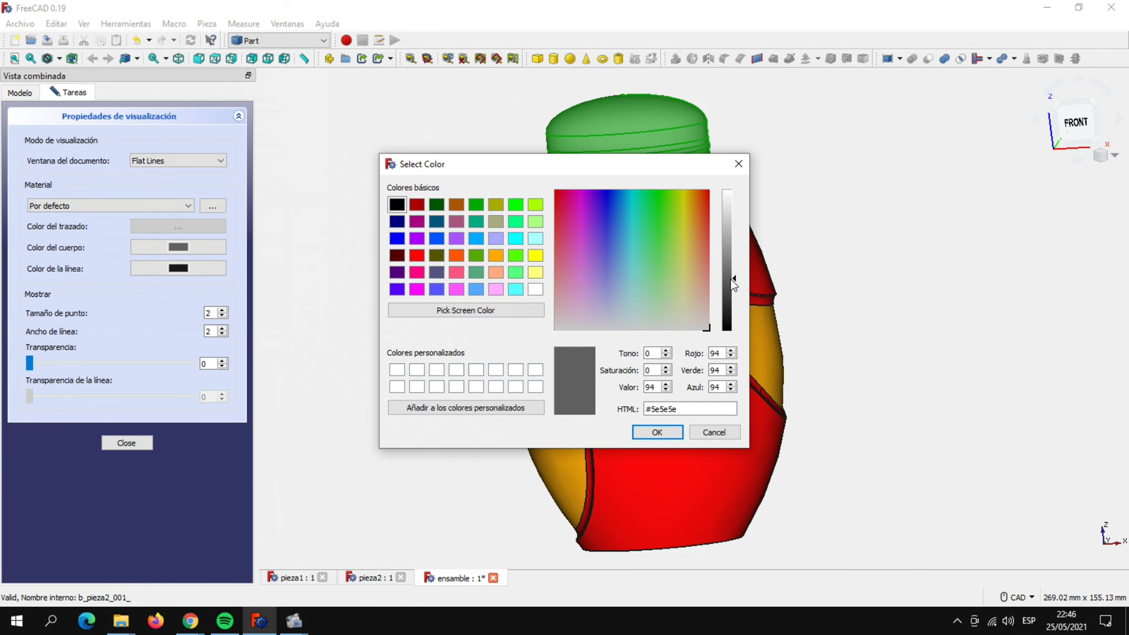
{"action": "left_click", "coordinate": [656, 433]}
{"action": "left_click", "coordinate": [138, 442]}
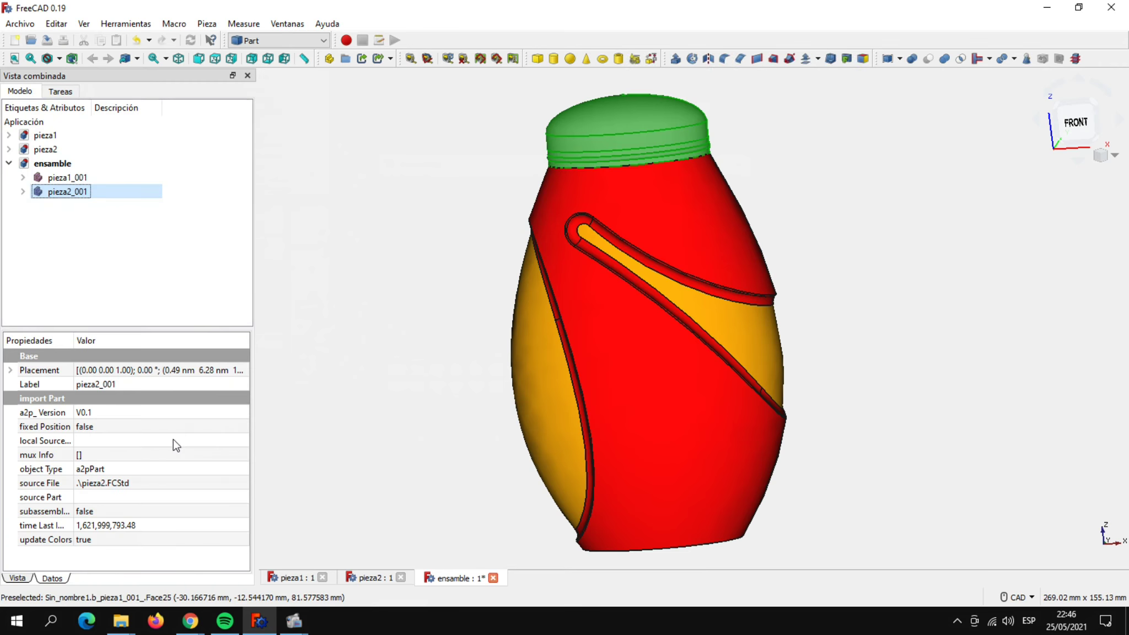
{"action": "left_click", "coordinate": [337, 335]}
{"action": "mouse_move", "coordinate": [369, 314]}
{"action": "middle_mouse_down"}
{"action": "mouse_move", "coordinate": [420, 303]}
{"action": "mouse_move", "coordinate": [468, 326]}
{"action": "mouse_move", "coordinate": [324, 303]}
{"action": "mouse_move", "coordinate": [423, 333]}
{"action": "mouse_move", "coordinate": [480, 331]}
{"action": "mouse_move", "coordinate": [403, 309]}
{"action": "mouse_move", "coordinate": [398, 335]}
{"action": "mouse_move", "coordinate": [472, 326]}
{"action": "mouse_move", "coordinate": [396, 310]}
{"action": "mouse_move", "coordinate": [403, 327]}
{"action": "mouse_move", "coordinate": [398, 310]}
{"action": "mouse_move", "coordinate": [413, 325]}
{"action": "mouse_move", "coordinate": [484, 329]}
{"action": "mouse_move", "coordinate": [361, 308]}
{"action": "middle_mouse_up"}
{"action": "mouse_move", "coordinate": [334, 312]}
{"action": "middle_mouse_down"}
{"action": "mouse_move", "coordinate": [388, 322]}
{"action": "mouse_move", "coordinate": [406, 310]}
{"action": "mouse_move", "coordinate": [473, 330]}
{"action": "mouse_move", "coordinate": [396, 317]}
{"action": "middle_mouse_up"}
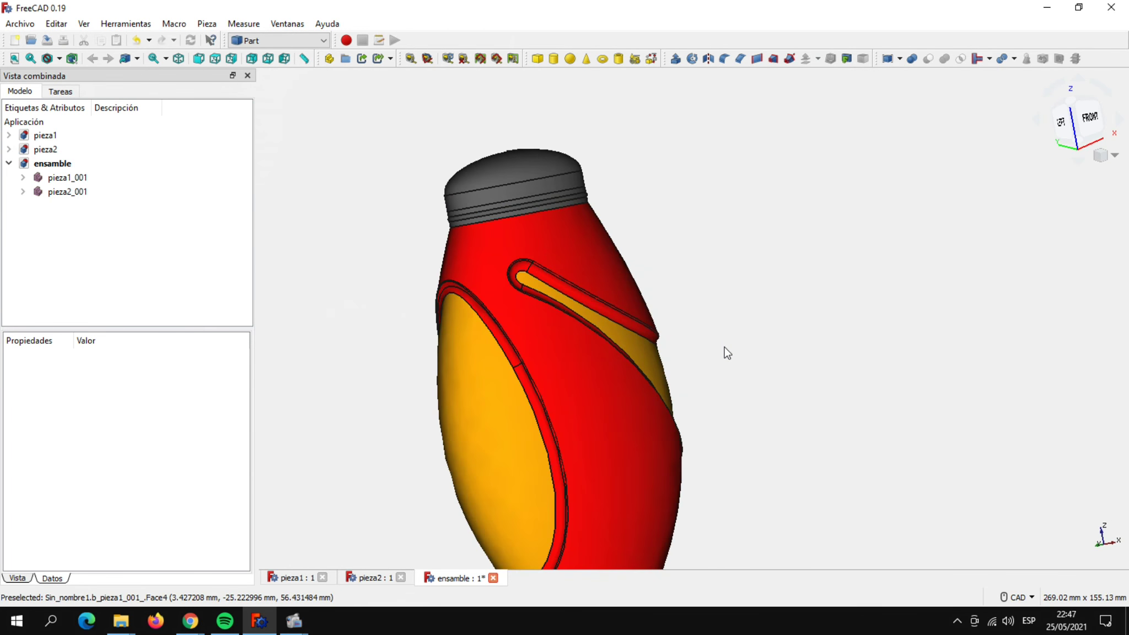
{"action": "mouse_move", "coordinate": [730, 351]}
{"action": "middle_mouse_down"}
{"action": "mouse_move", "coordinate": [821, 305]}
{"action": "mouse_move", "coordinate": [743, 337]}
{"action": "mouse_move", "coordinate": [600, 330]}
{"action": "mouse_move", "coordinate": [525, 301]}
{"action": "mouse_move", "coordinate": [675, 282]}
{"action": "mouse_move", "coordinate": [769, 314]}
{"action": "middle_mouse_up"}
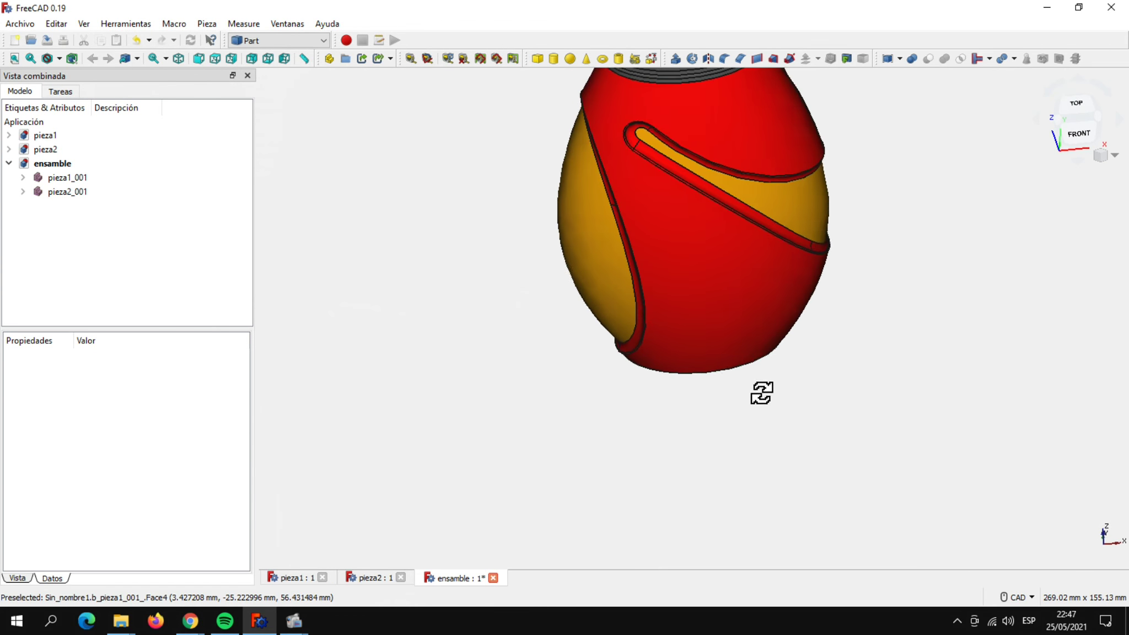
{"action": "mouse_move", "coordinate": [721, 376]}
{"action": "middle_mouse_down"}
{"action": "mouse_move", "coordinate": [650, 319]}
{"action": "mouse_move", "coordinate": [716, 270]}
{"action": "mouse_move", "coordinate": [741, 380]}
{"action": "middle_mouse_up"}
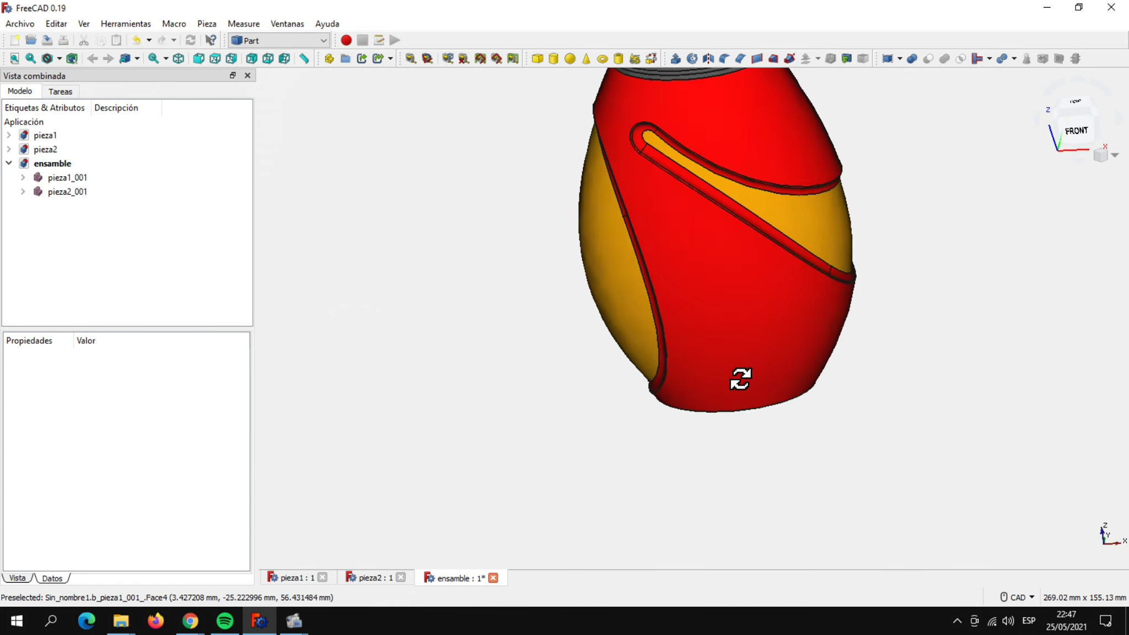
{"action": "mouse_move", "coordinate": [806, 358]}
{"action": "middle_mouse_down"}
{"action": "mouse_move", "coordinate": [876, 315]}
{"action": "mouse_move", "coordinate": [956, 228]}
{"action": "middle_mouse_up"}
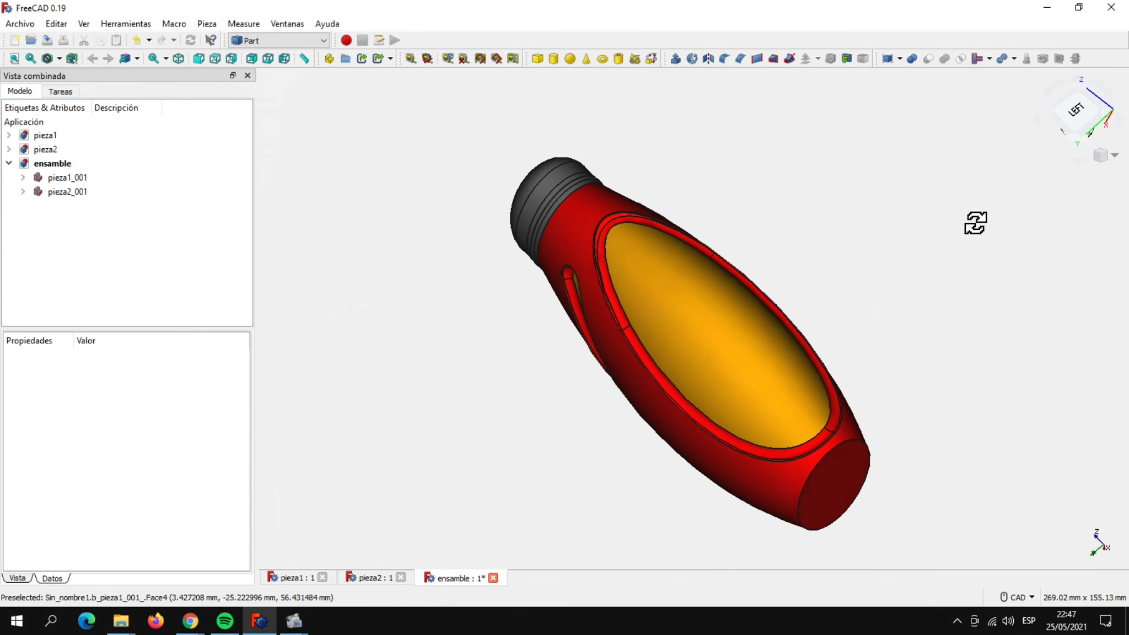
{"action": "mouse_move", "coordinate": [1077, 343]}
{"action": "middle_mouse_down"}
{"action": "mouse_move", "coordinate": [1086, 345]}
{"action": "mouse_move", "coordinate": [820, 366]}
{"action": "mouse_move", "coordinate": [696, 292]}
{"action": "mouse_move", "coordinate": [529, 312]}
{"action": "mouse_move", "coordinate": [627, 328]}
{"action": "mouse_move", "coordinate": [794, 291]}
{"action": "mouse_move", "coordinate": [824, 333]}
{"action": "mouse_move", "coordinate": [824, 287]}
{"action": "mouse_move", "coordinate": [915, 292]}
{"action": "middle_mouse_up"}
{"action": "middle_click_drag", "start_coordinate": [1051, 295], "coordinate": [1122, 314]}
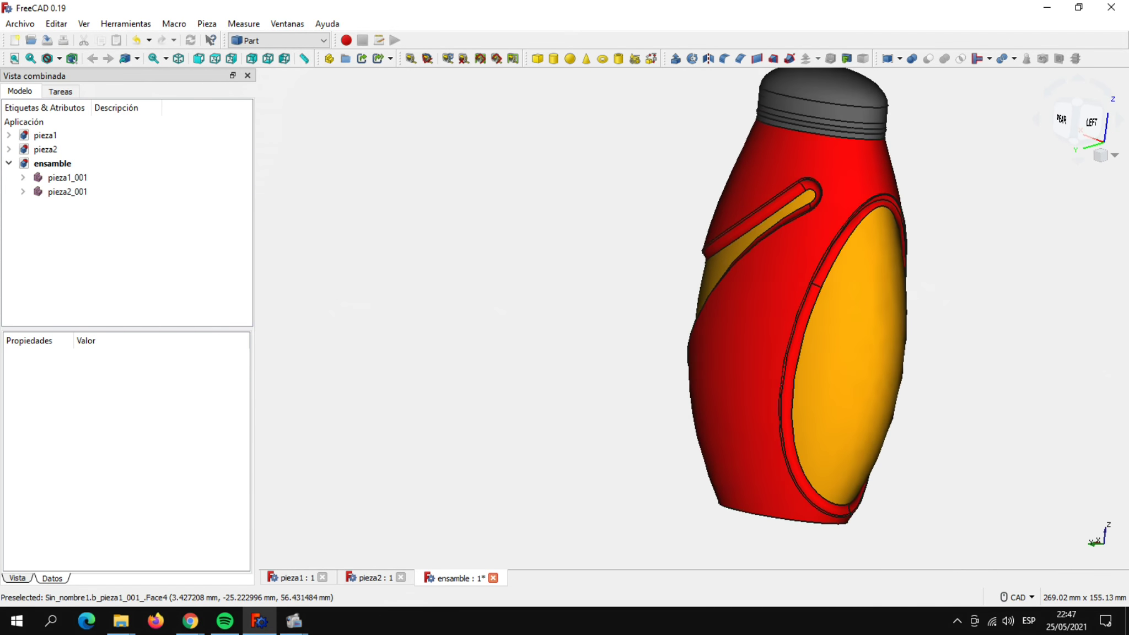